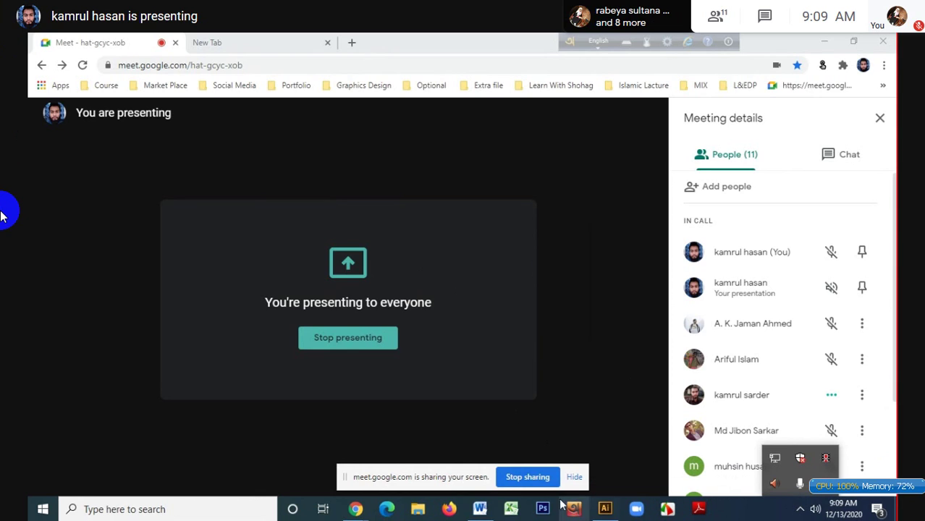
- Move the screen-sharing notice out of the way, switch to Illustrator and create a new blank document
drag(478, 476, 224, 505)
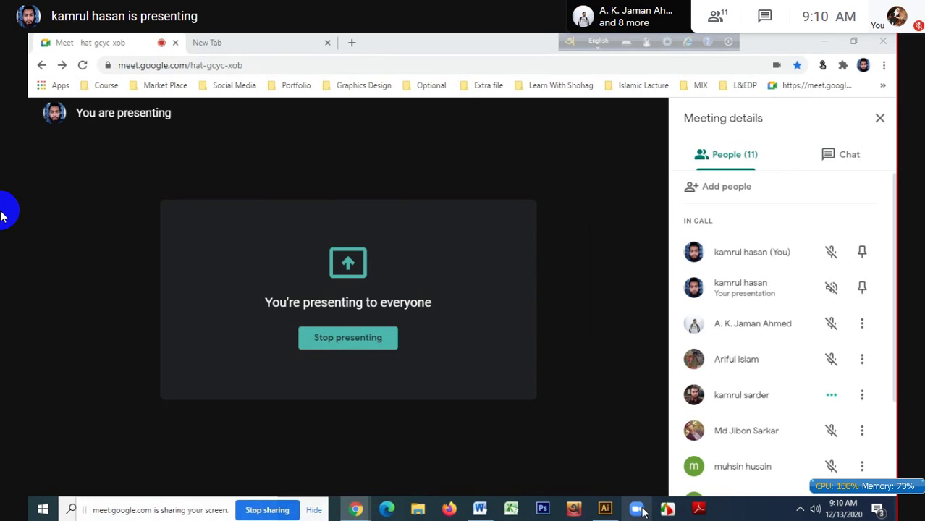
mouse_move(597, 513)
click(584, 451)
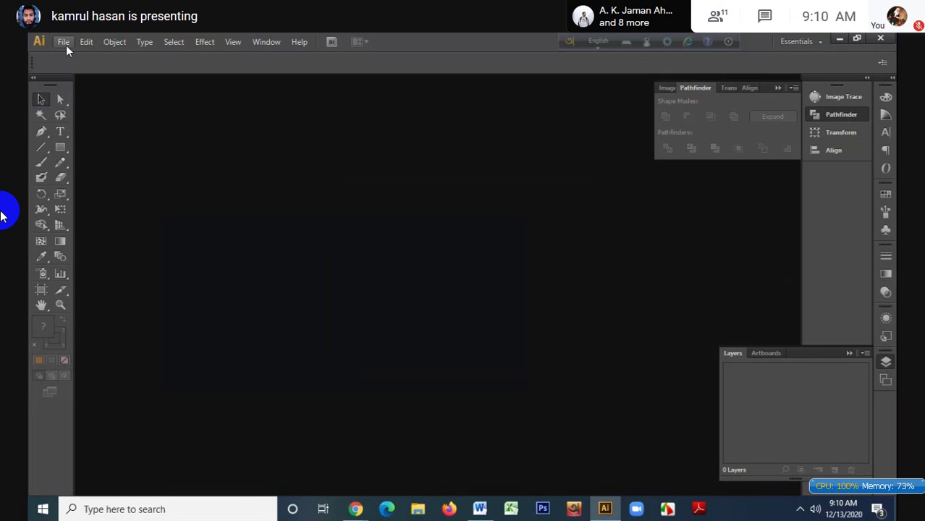
click(63, 42)
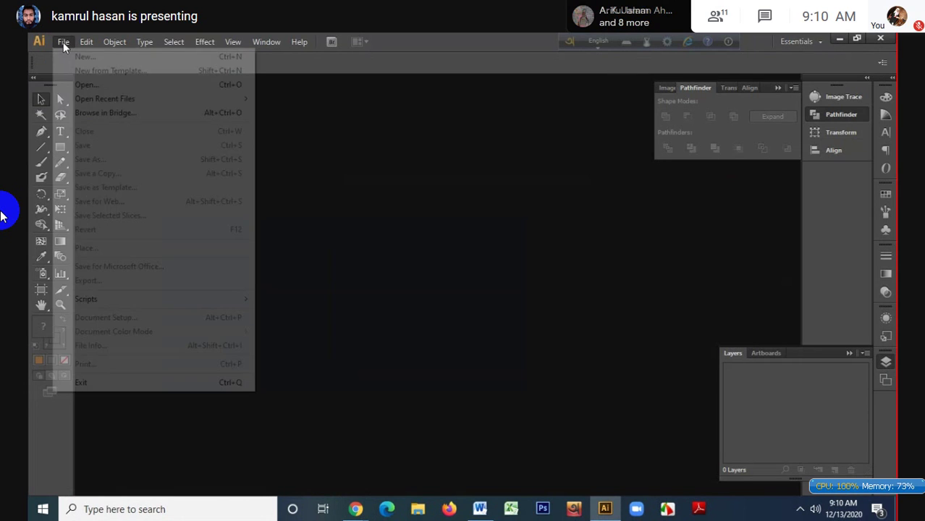
click(75, 55)
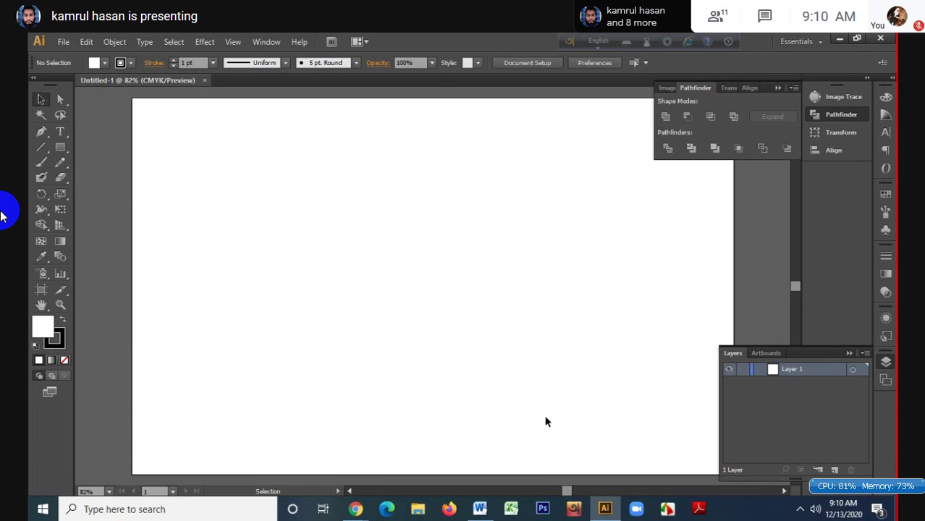
- Return to the Google Meet call and look through the participant list and the presenting options
click(840, 38)
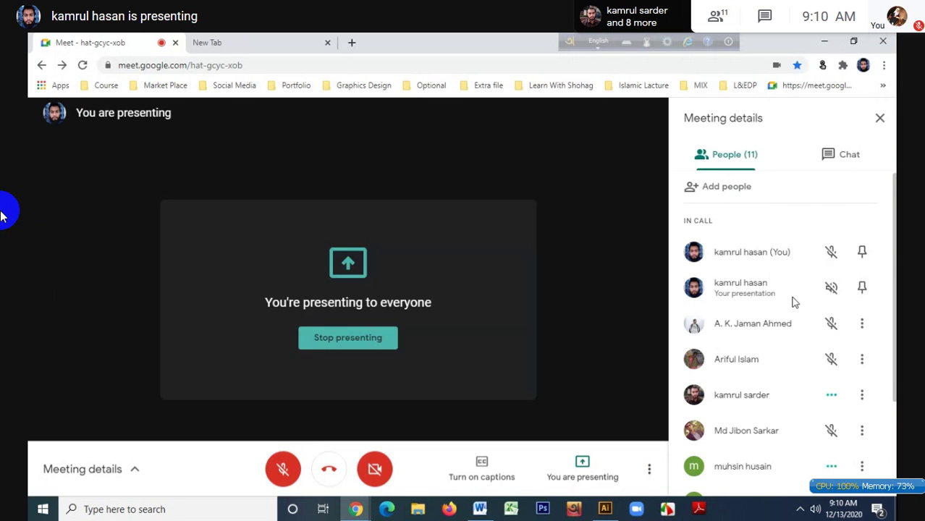
scroll(794, 303, down, 2)
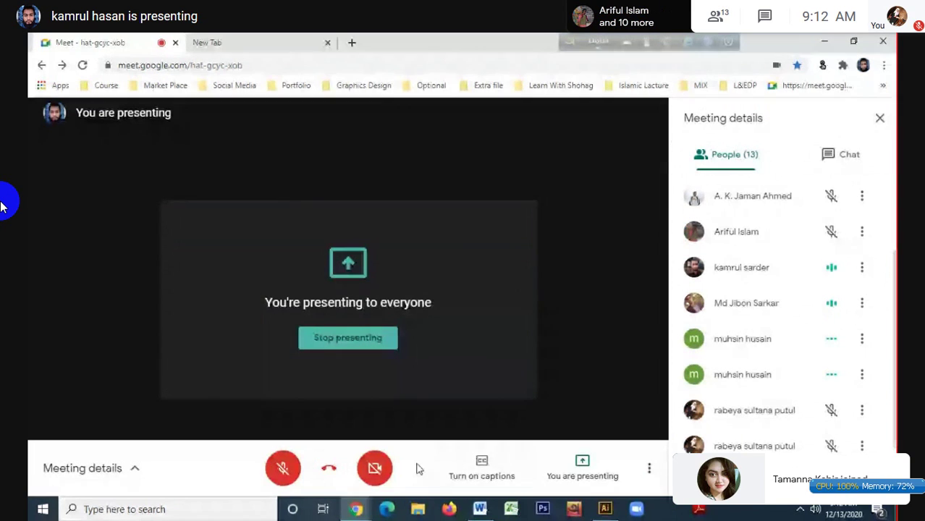
click(585, 469)
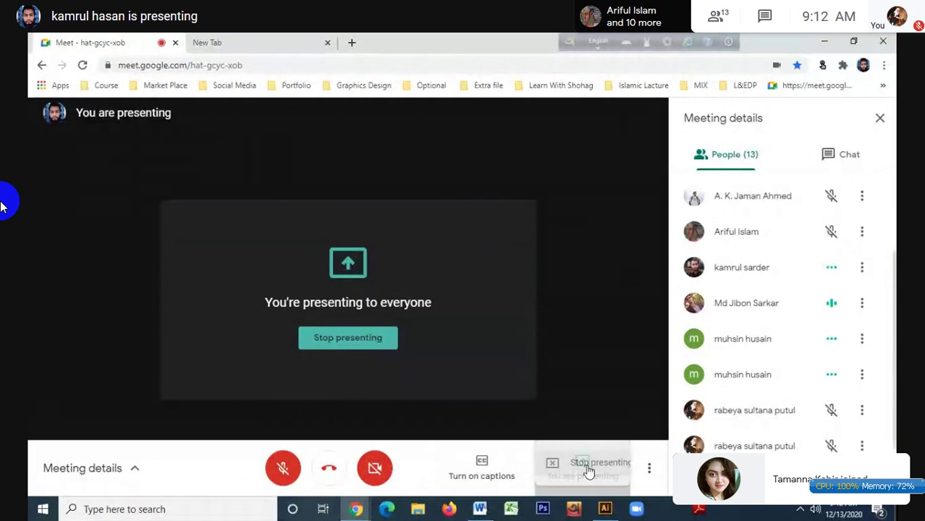
click(616, 346)
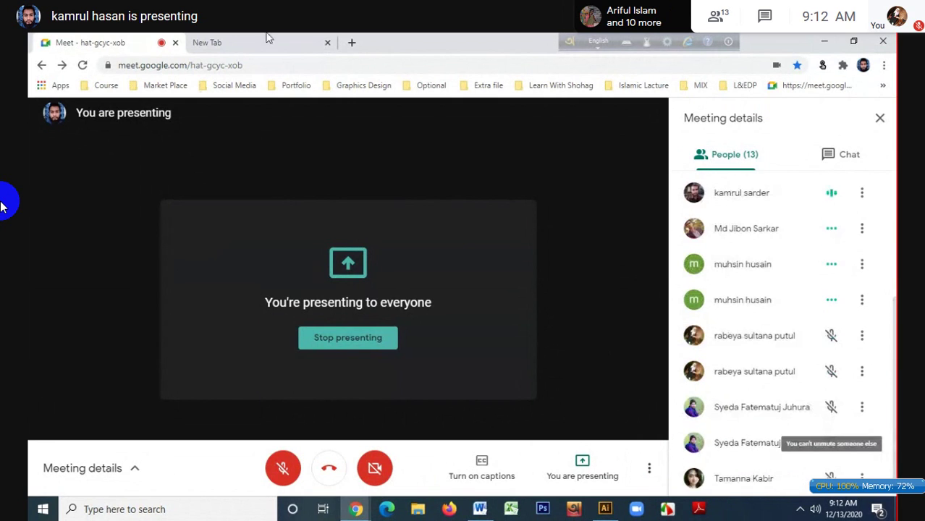
click(268, 40)
click(91, 42)
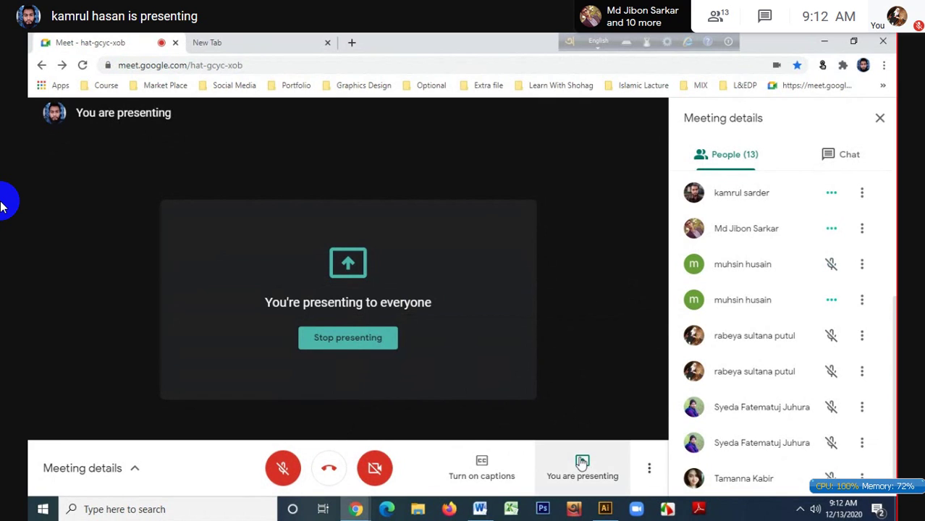
- Switch back to Illustrator and create another new document, 16 × 10 in, CMYK, 300 ppi
mouse_move(614, 507)
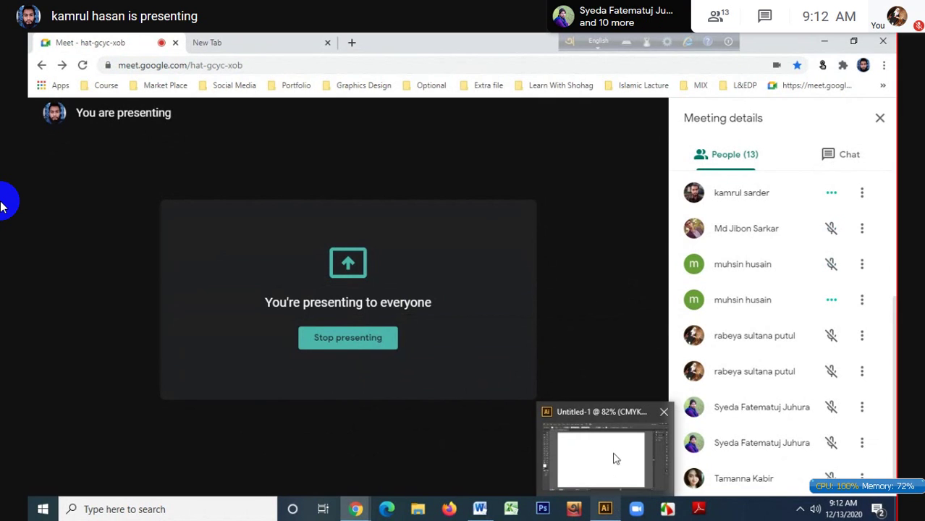
click(615, 458)
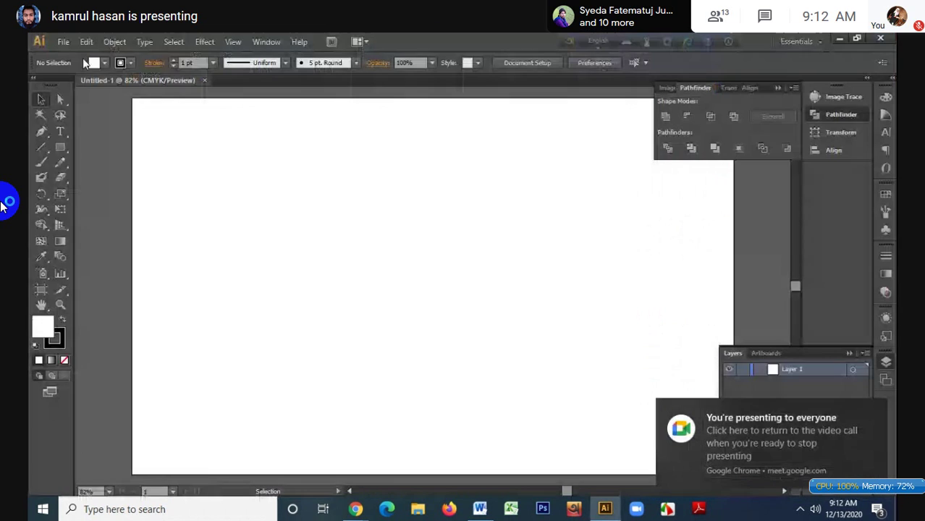
click(64, 42)
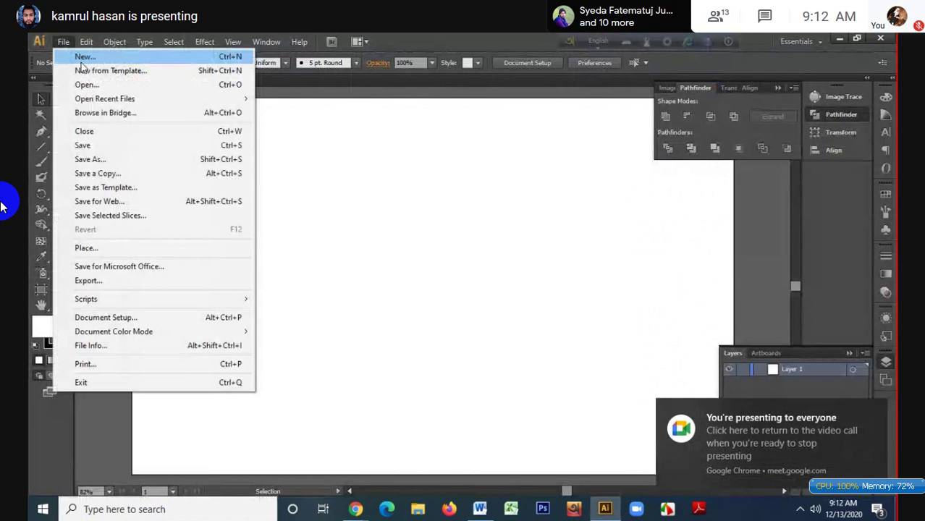
click(83, 58)
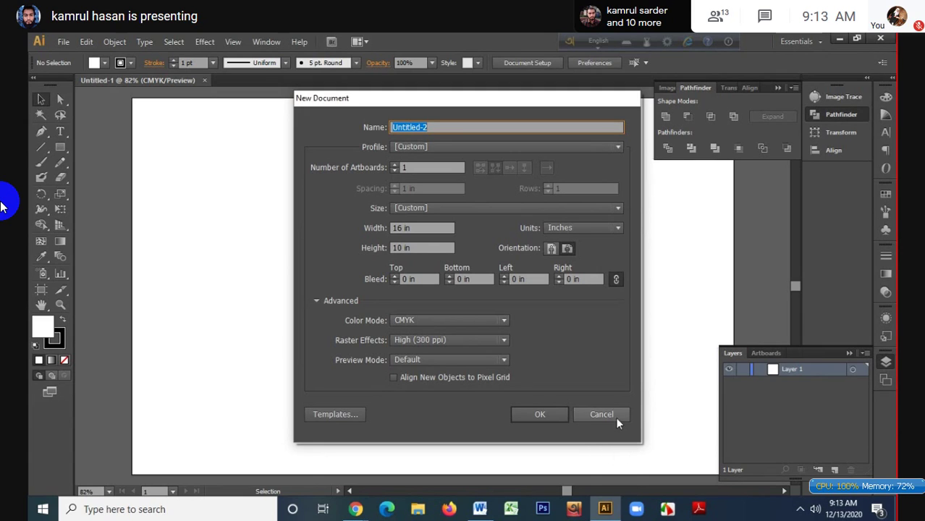
click(542, 415)
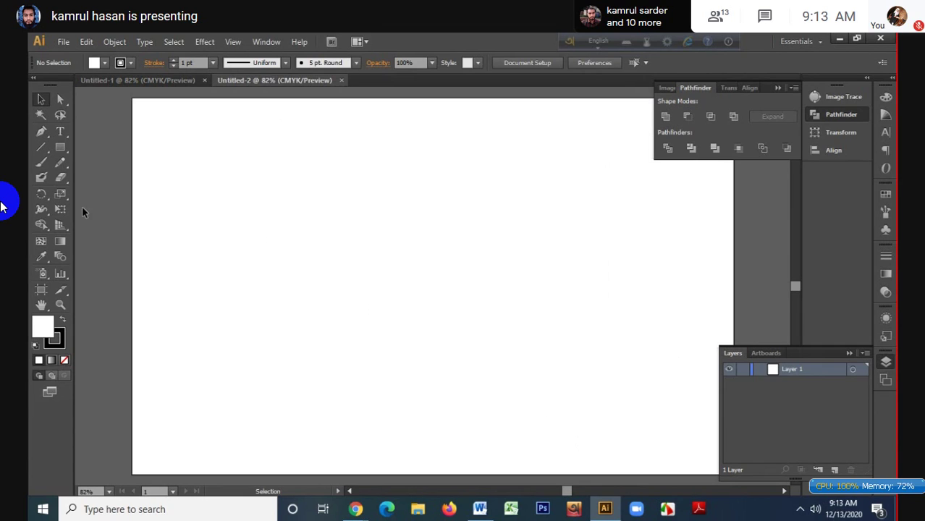
- Draw a large rectangle across the middle of the artboard and give it a black fill with no stroke
click(62, 241)
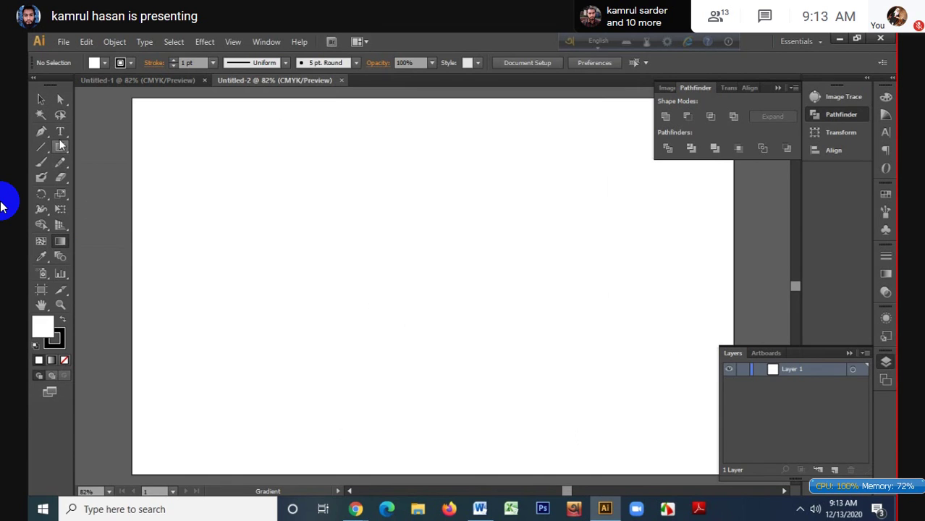
drag(60, 146, 111, 149)
drag(192, 140, 636, 387)
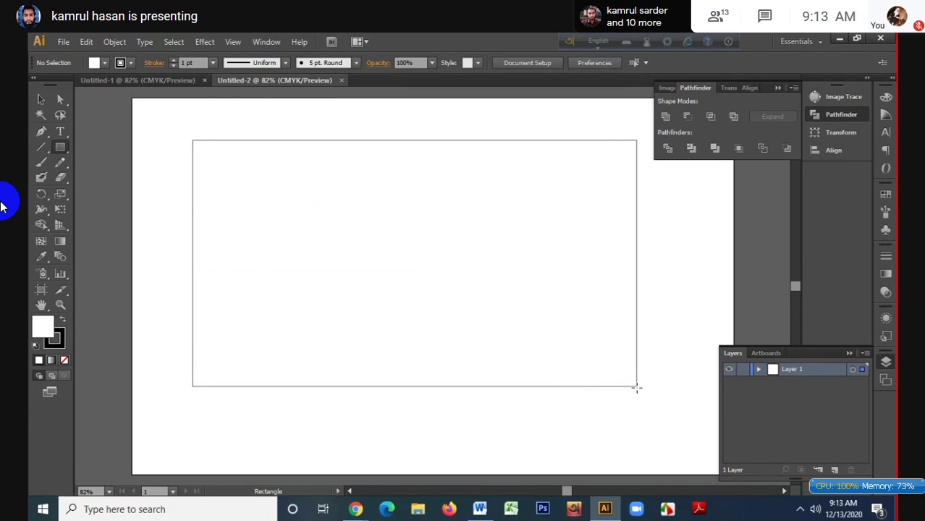
click(66, 318)
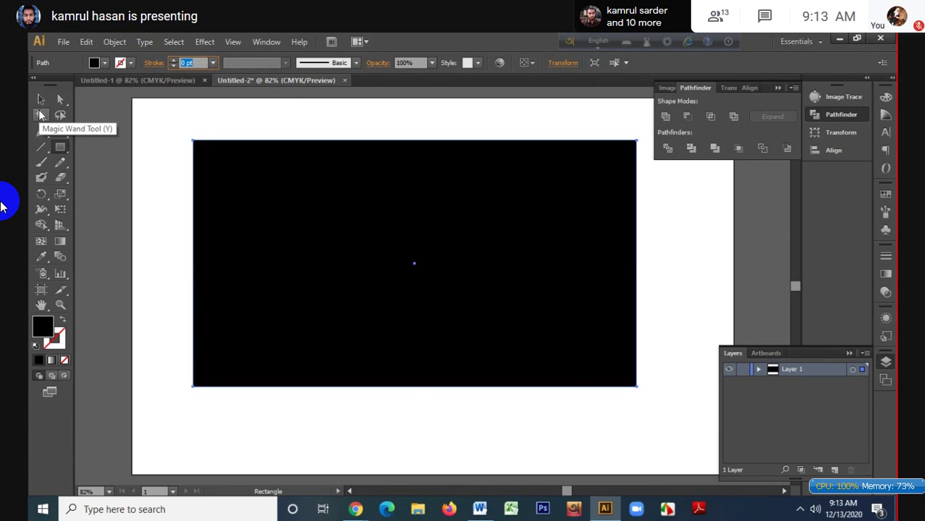
- Reposition the large black rectangle lower on the artboard, leaving free space above it
click(41, 99)
click(162, 138)
drag(163, 137, 319, 273)
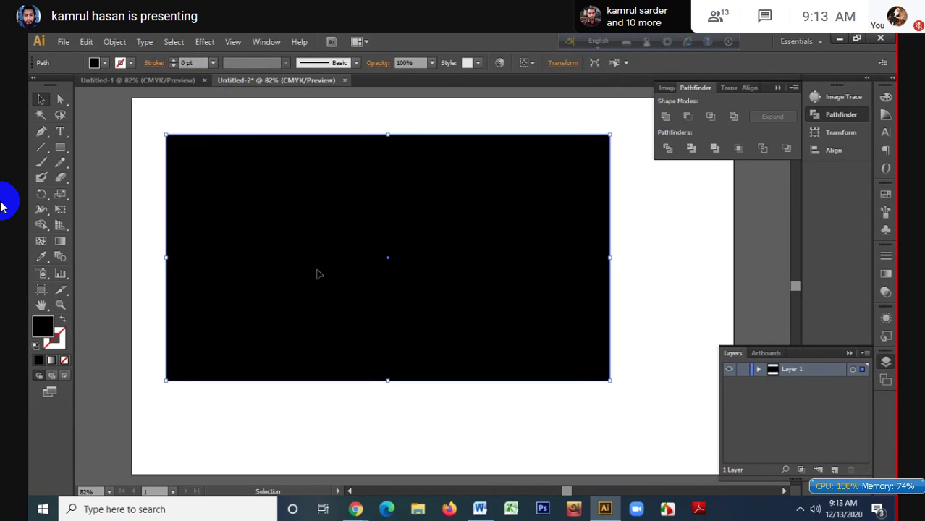
scroll(319, 274, up, 2)
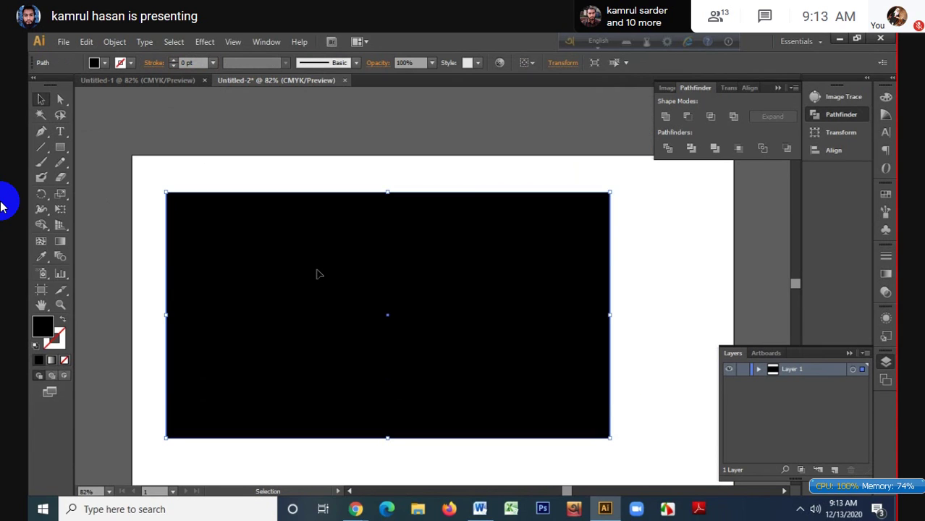
drag(319, 274, 347, 285)
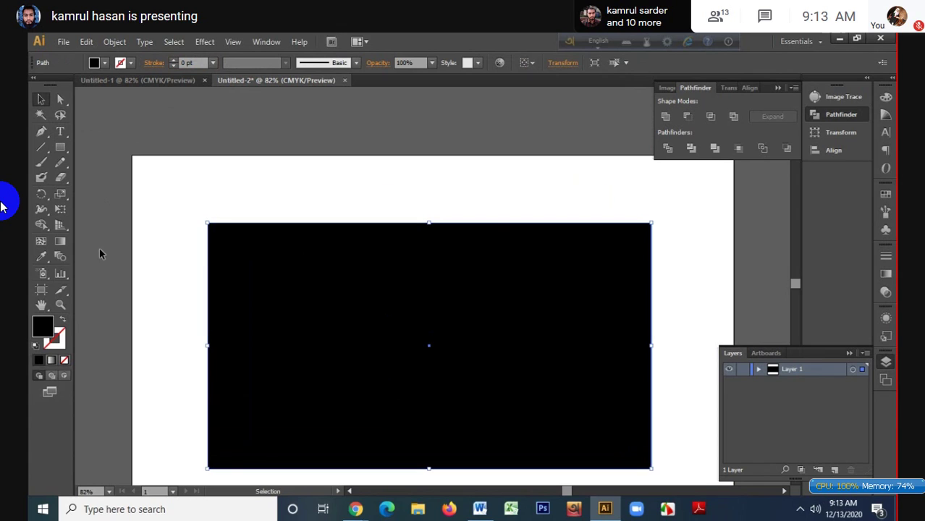
- Draw a small black rectangle in the artboard's upper-left corner and place a copy just to its right
click(63, 147)
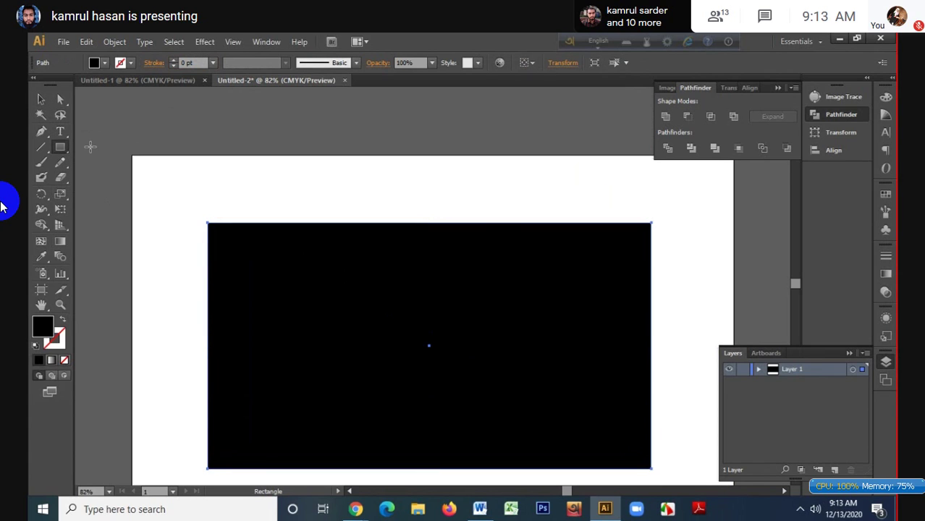
drag(131, 155, 181, 191)
click(41, 99)
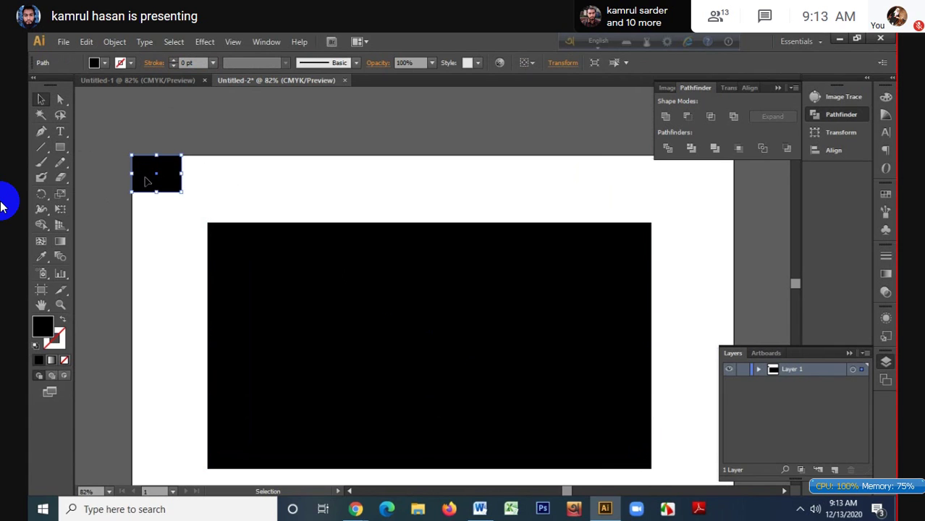
drag(160, 173, 223, 175)
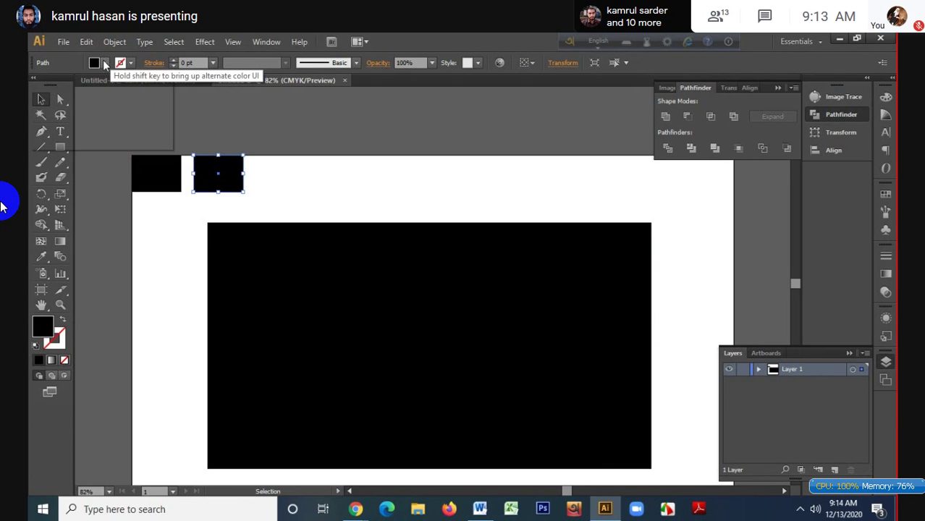
- Fill the small copy with light orange and the corner rectangle with red-orange, then select both small rectangles
click(105, 63)
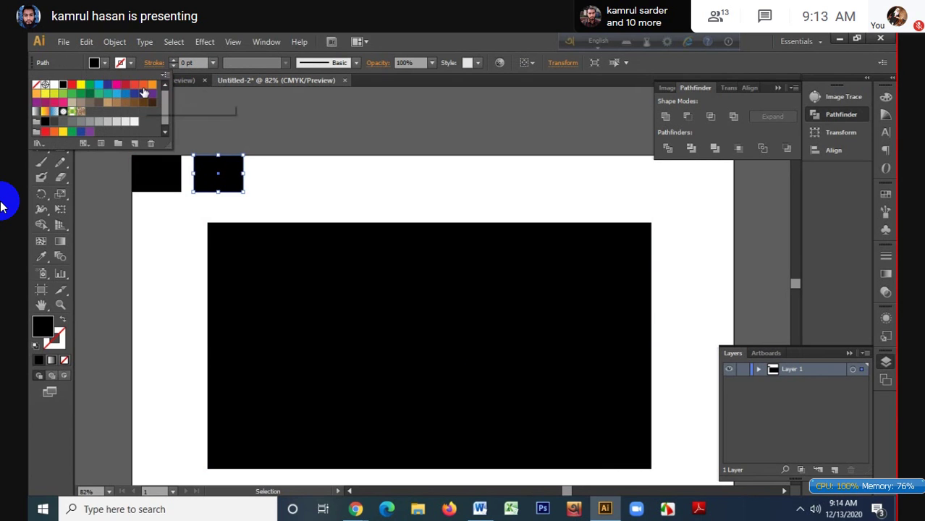
click(152, 85)
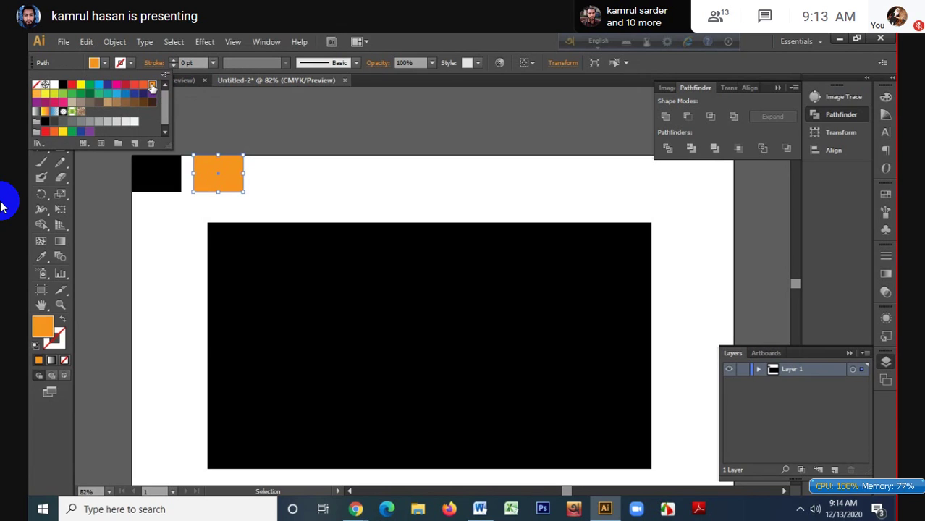
click(165, 167)
click(165, 167)
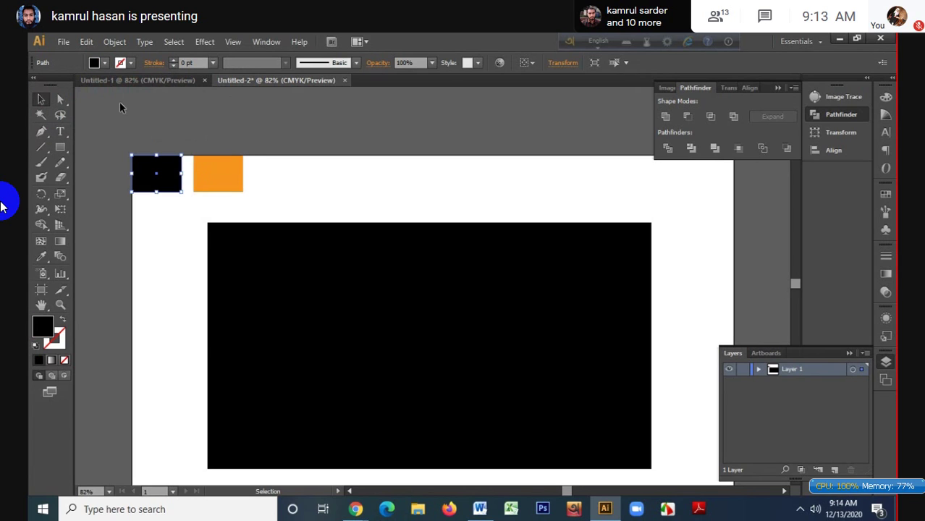
click(106, 64)
click(143, 85)
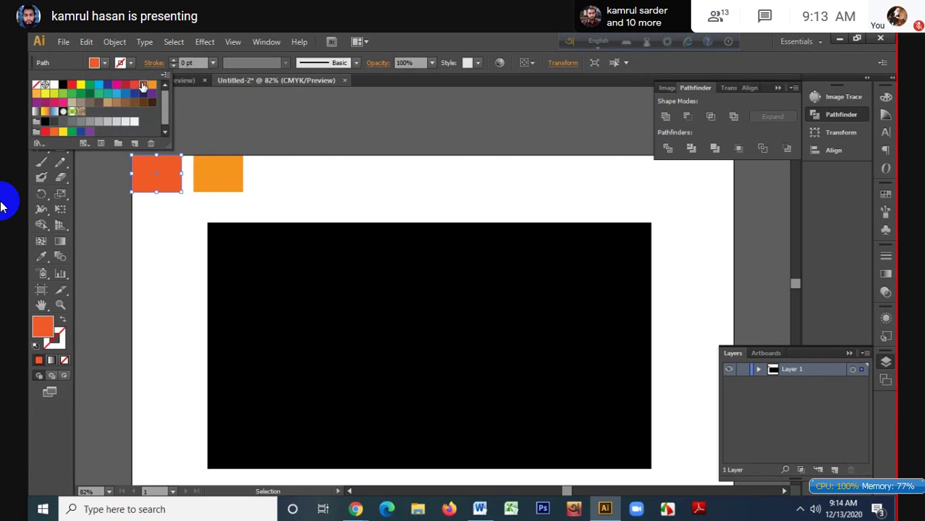
click(235, 141)
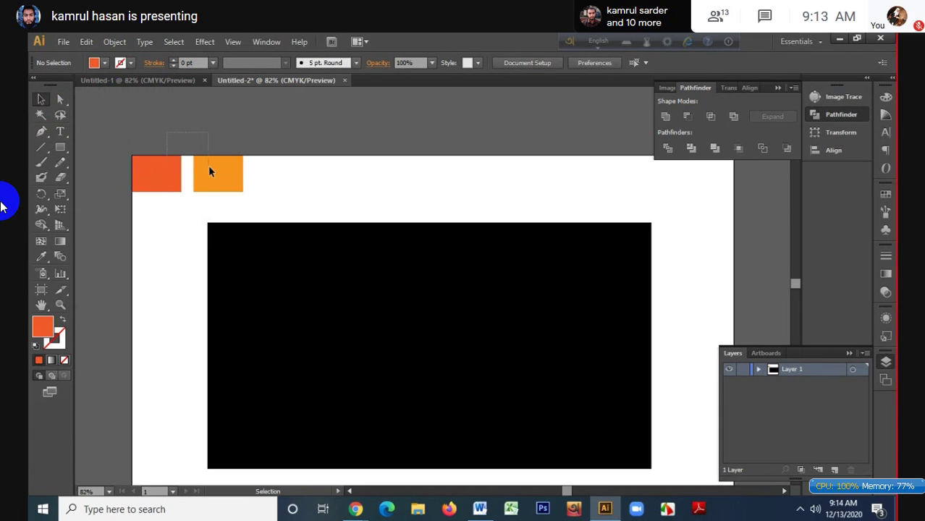
drag(209, 171, 212, 172)
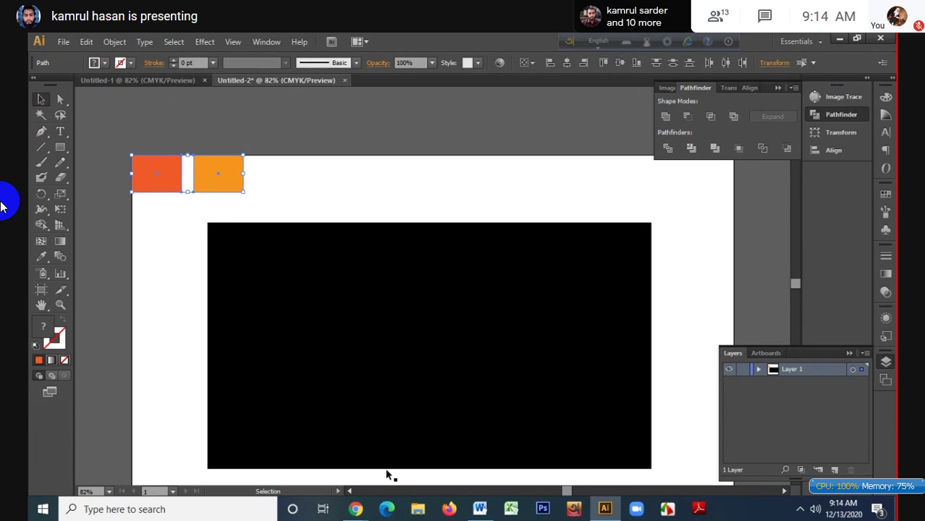
- Switch to the Google Meet call and check the list of participants and their microphone status
mouse_move(356, 509)
click(307, 463)
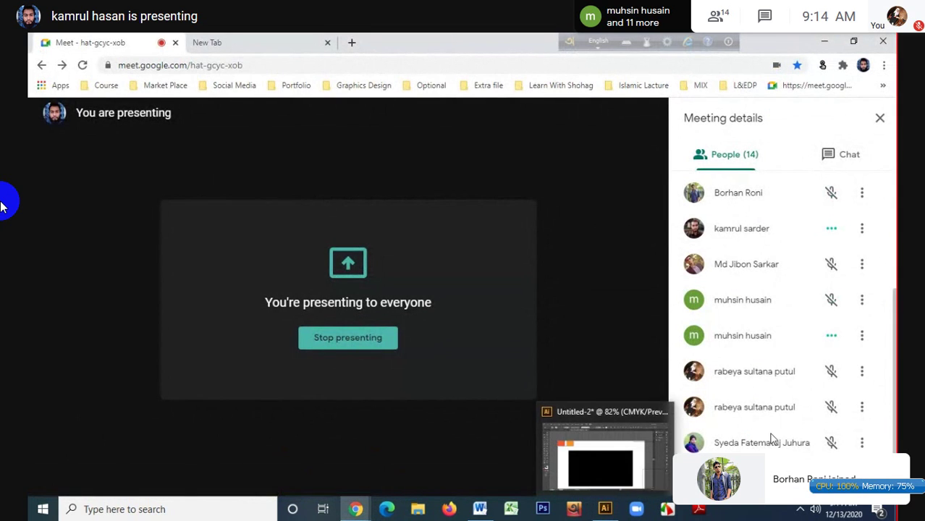
scroll(781, 434, down, 1)
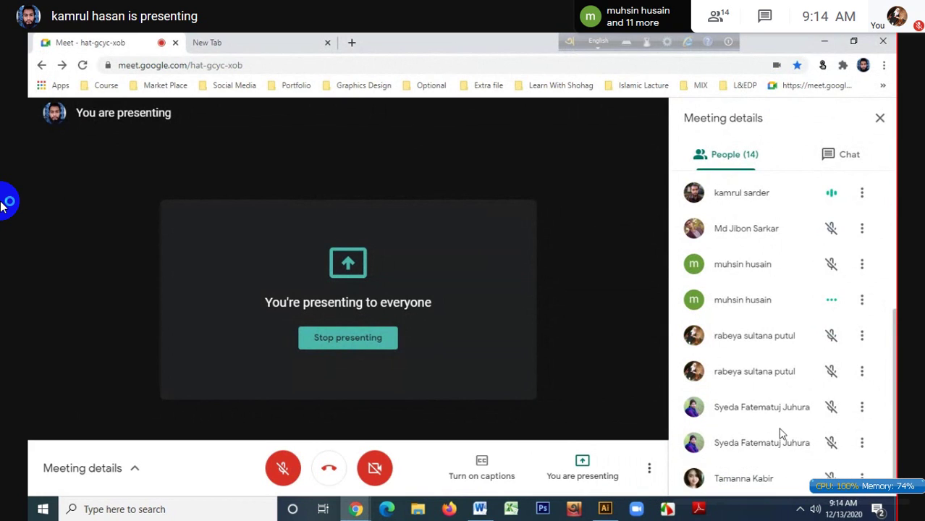
scroll(782, 435, up, 4)
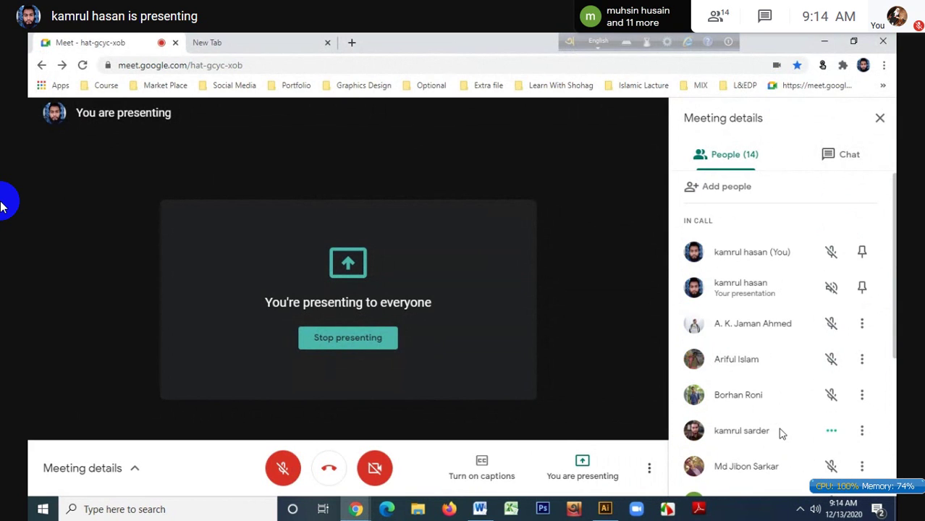
scroll(782, 434, down, 3)
scroll(781, 434, up, 1)
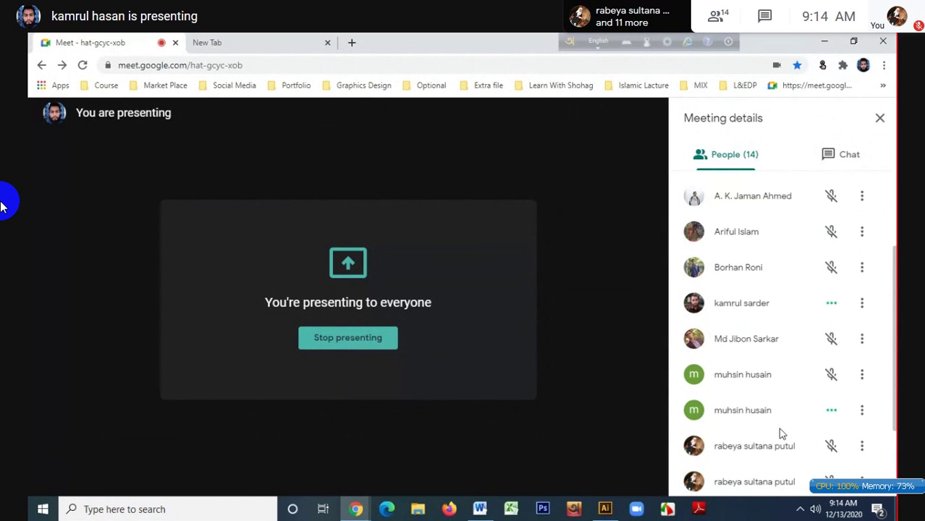
scroll(782, 434, up, 1)
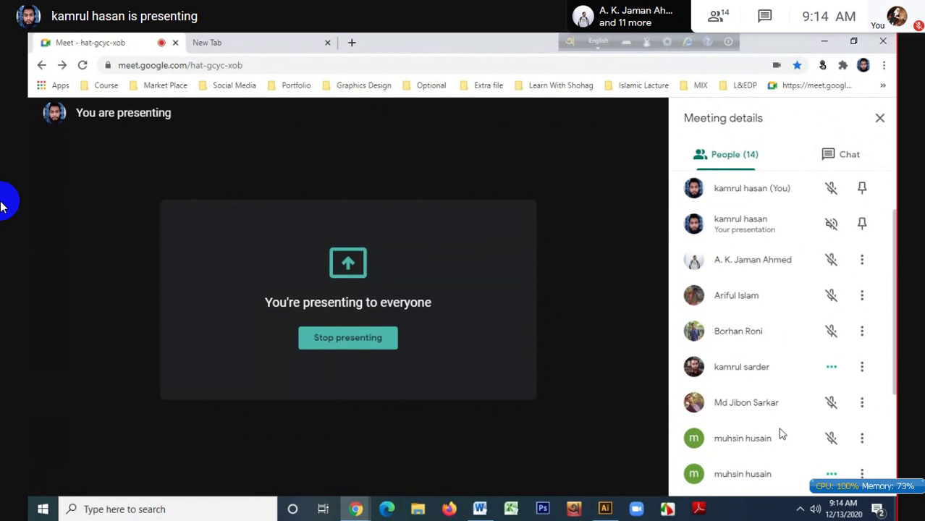
scroll(781, 434, down, 3)
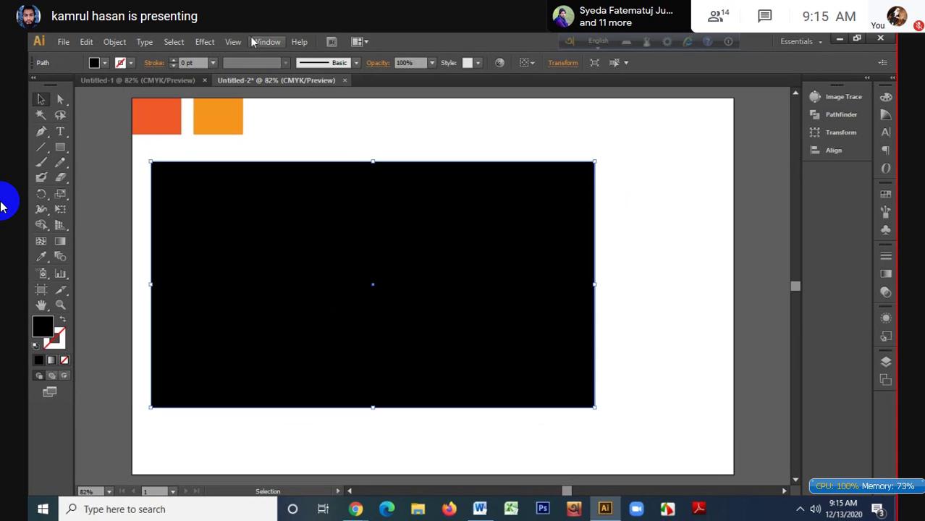
- Fill the large black rectangle with the linear white-to-black gradient, shift it slightly right and reverse the gradient
click(257, 41)
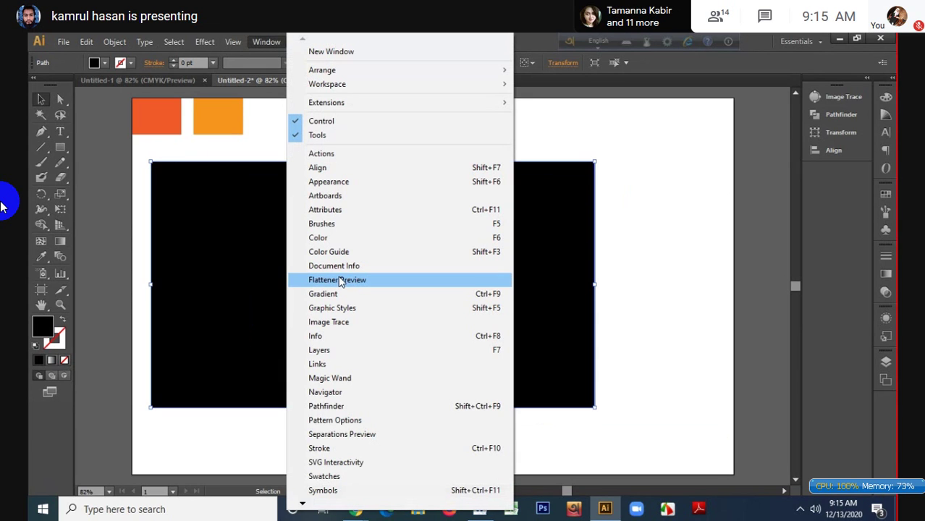
click(372, 294)
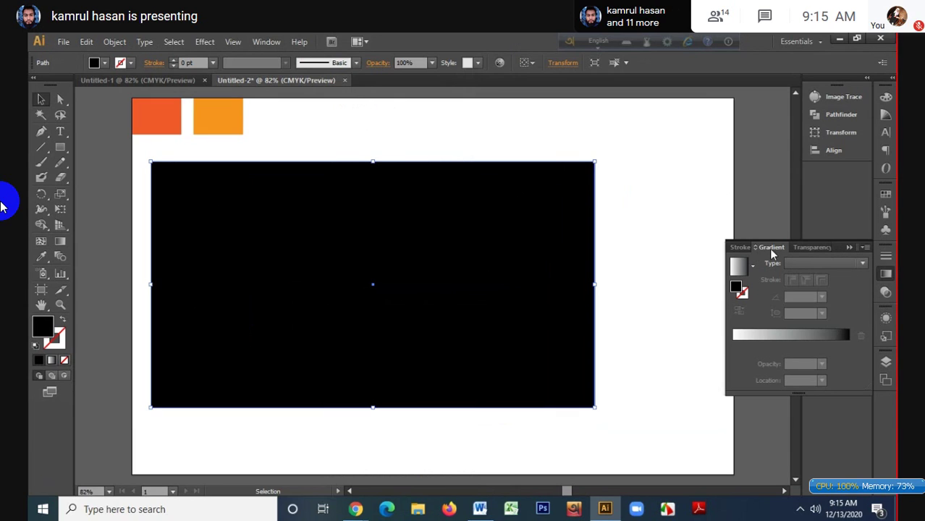
click(771, 342)
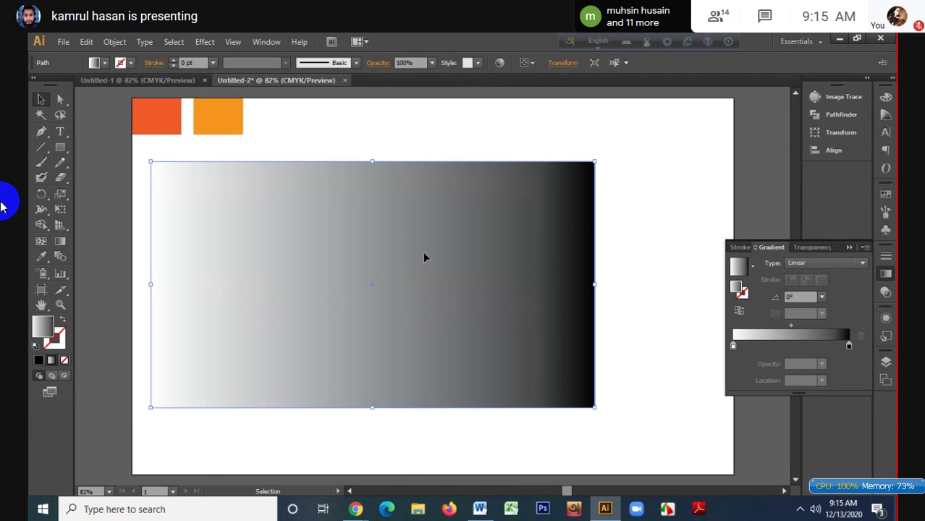
drag(424, 257, 447, 258)
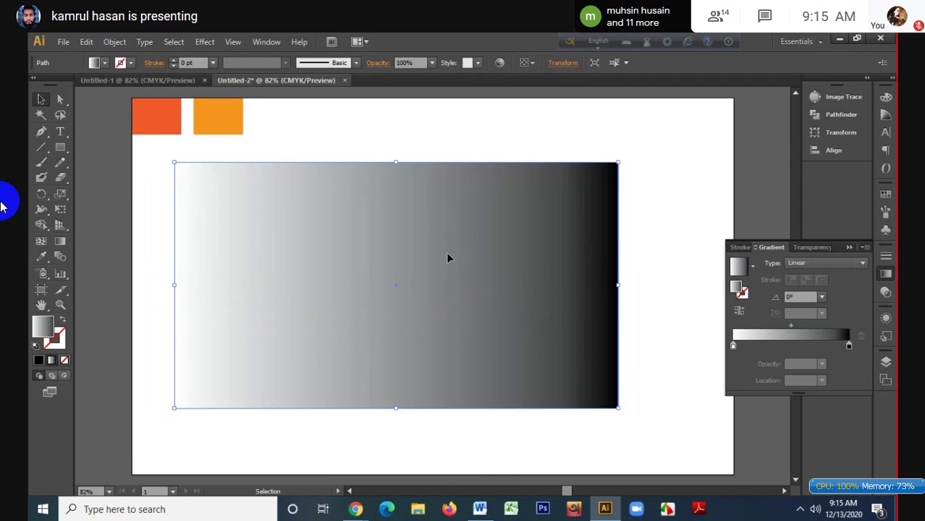
click(738, 311)
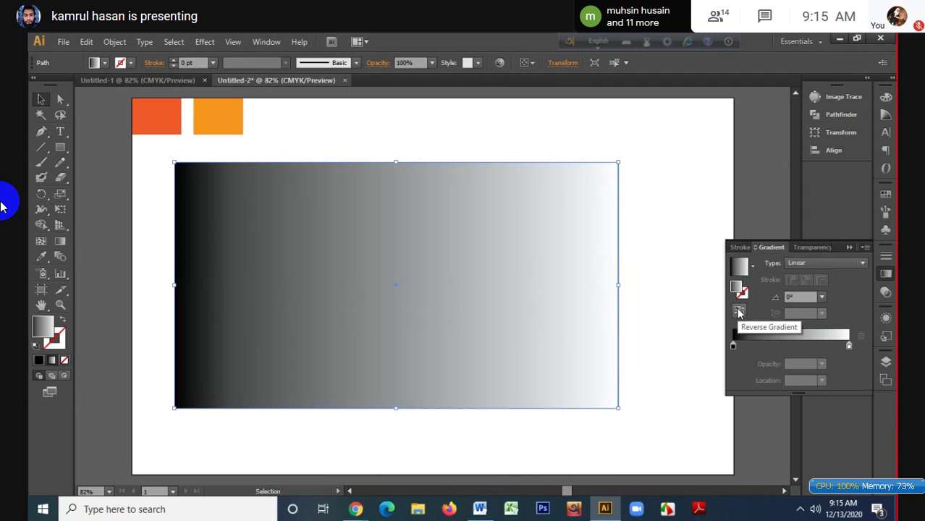
click(414, 119)
click(489, 226)
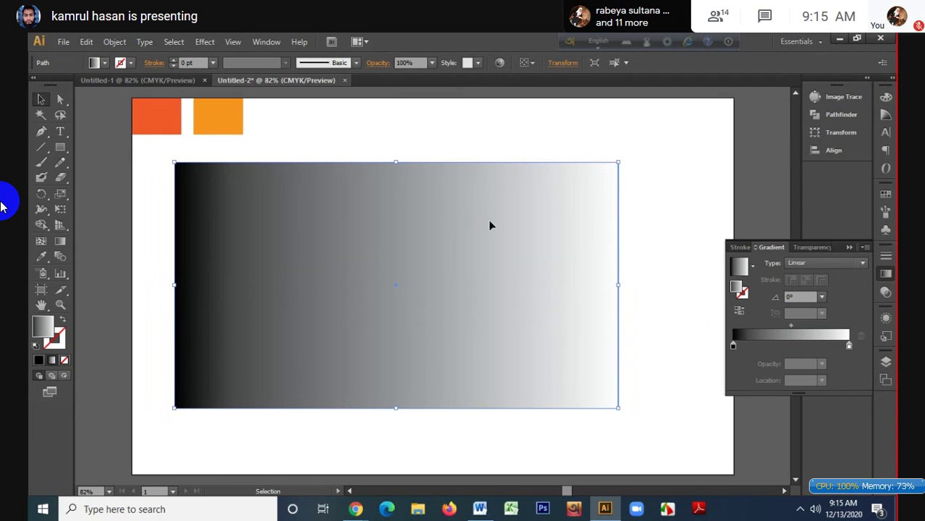
- Recolour the gradient's white stop with the sampled light orange and its black stop with the red-orange from the corner rectangle
click(849, 346)
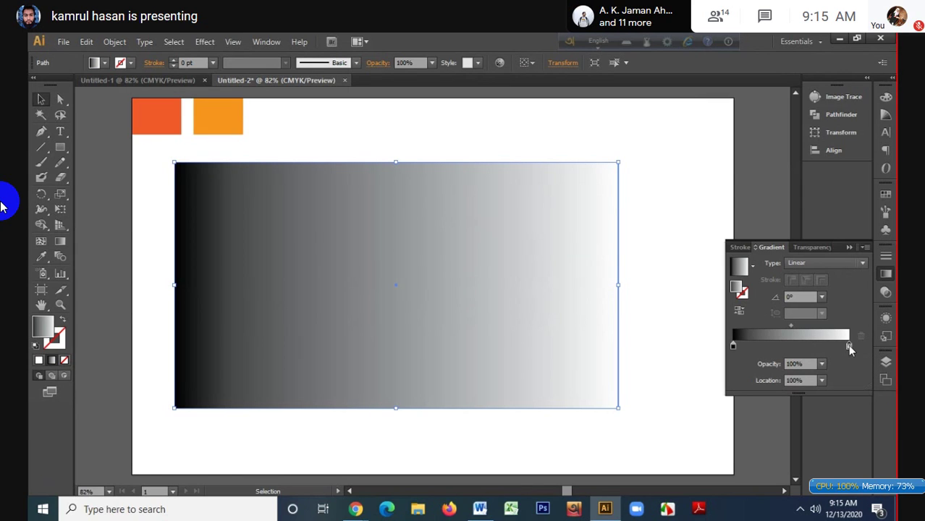
key(i)
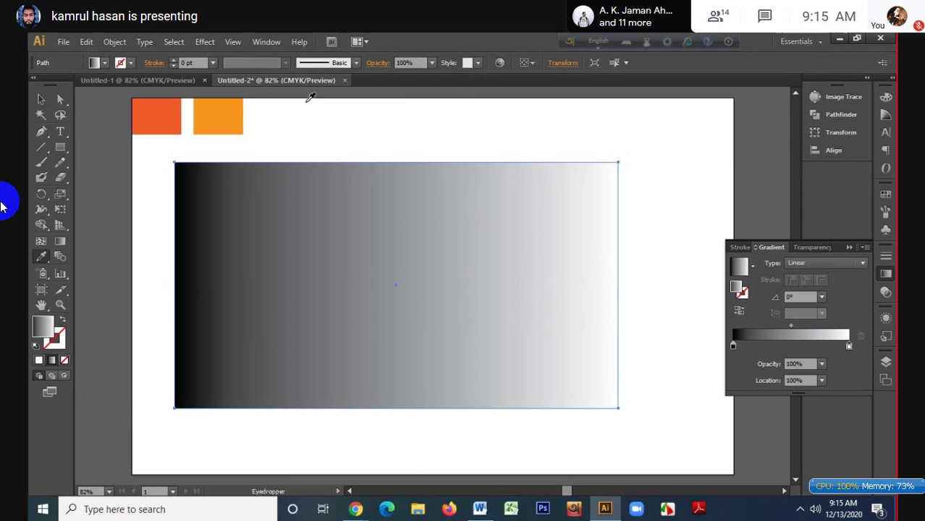
click(241, 109)
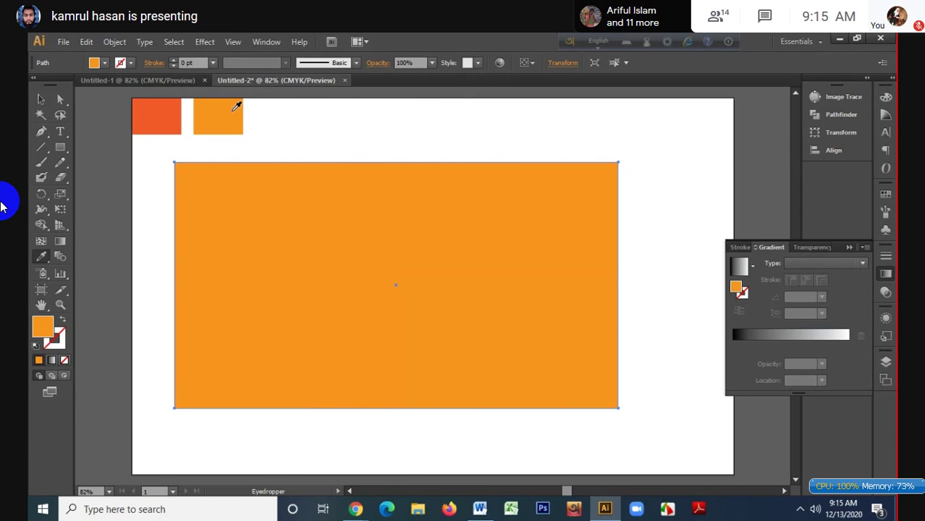
click(838, 336)
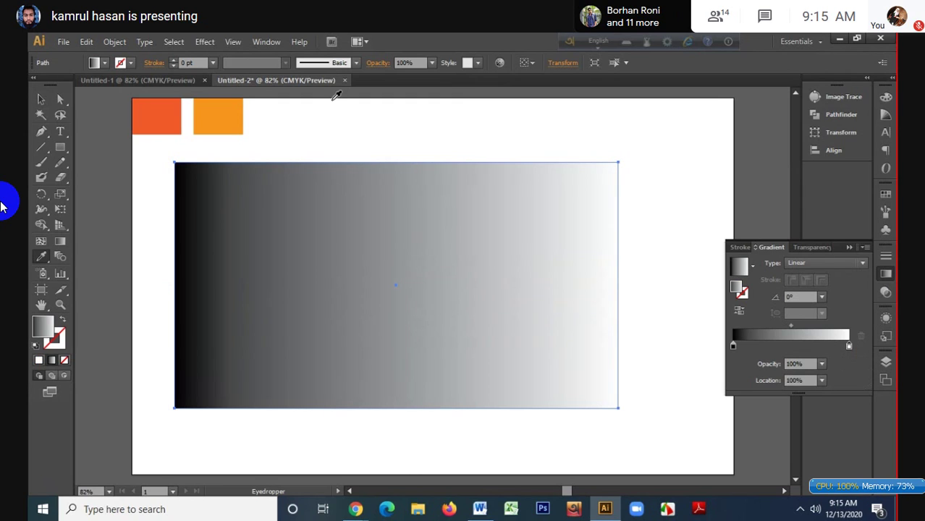
shift+click(230, 111)
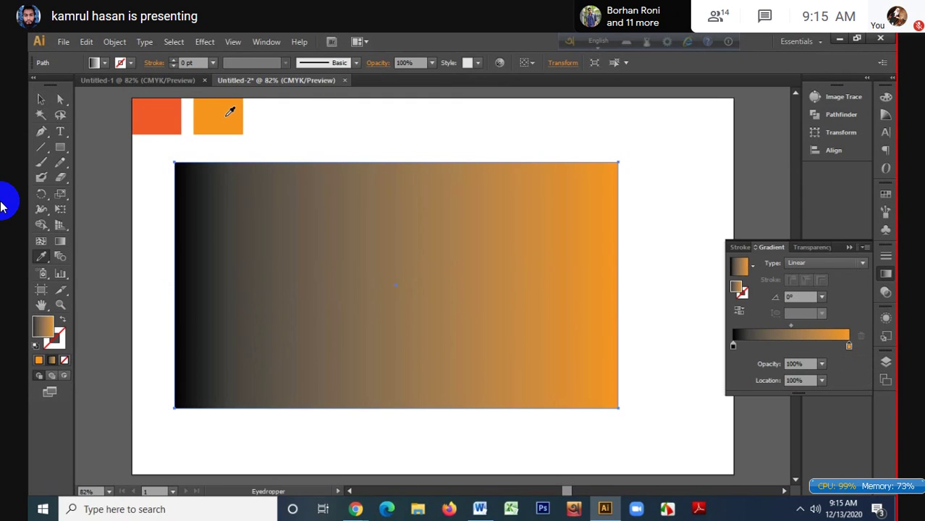
click(732, 344)
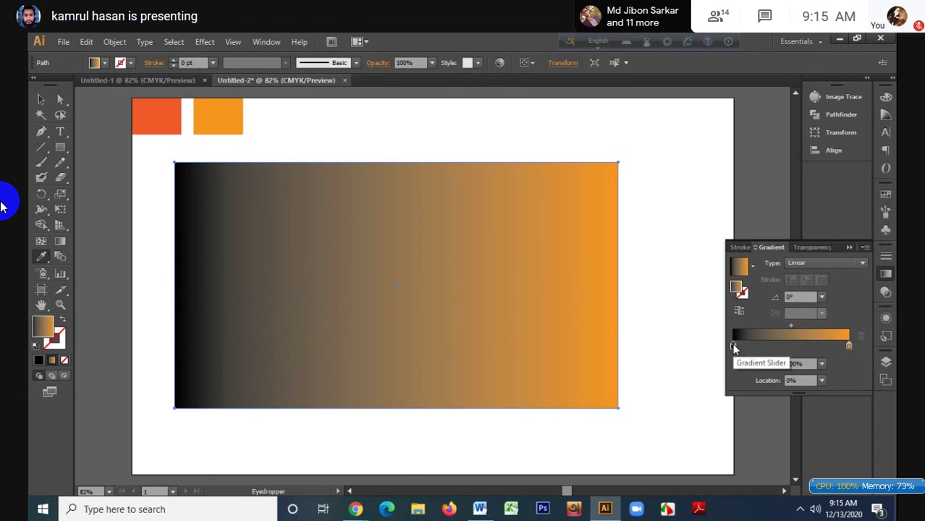
shift+click(164, 116)
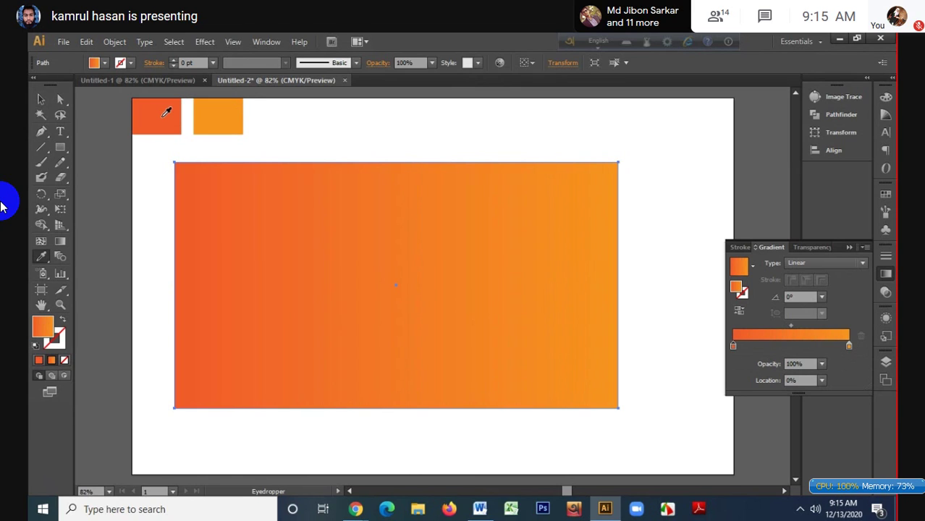
- Shrink the gradient rectangle to a small bar at the artboard's top edge and give it a solid red-orange fill
click(42, 99)
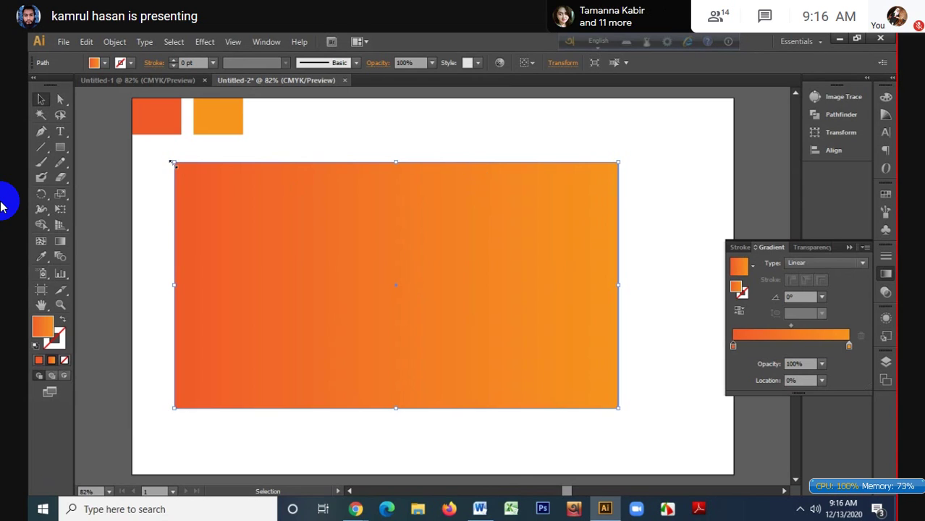
drag(172, 160, 320, 104)
click(60, 147)
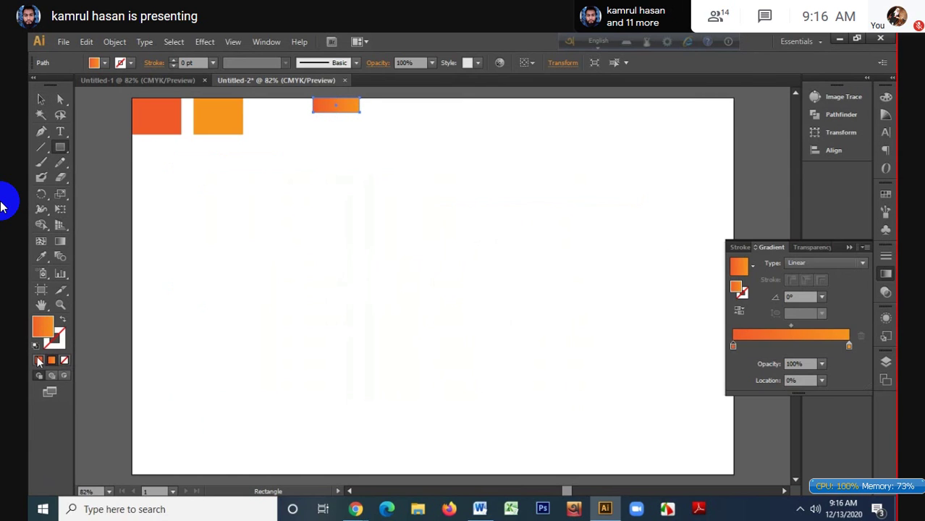
click(39, 360)
- Draw a large red-orange rectangle on the artboard and move it up and to the left
drag(234, 223, 619, 411)
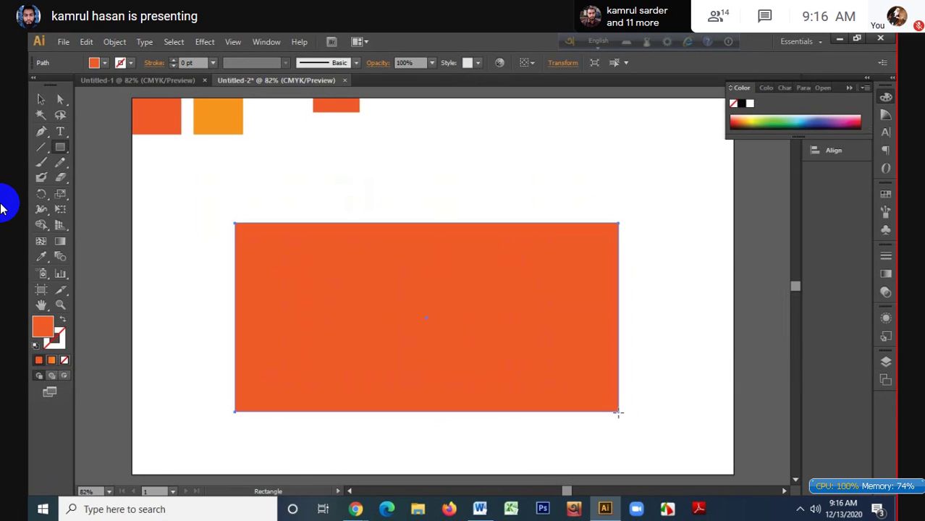
click(41, 100)
drag(466, 377, 420, 325)
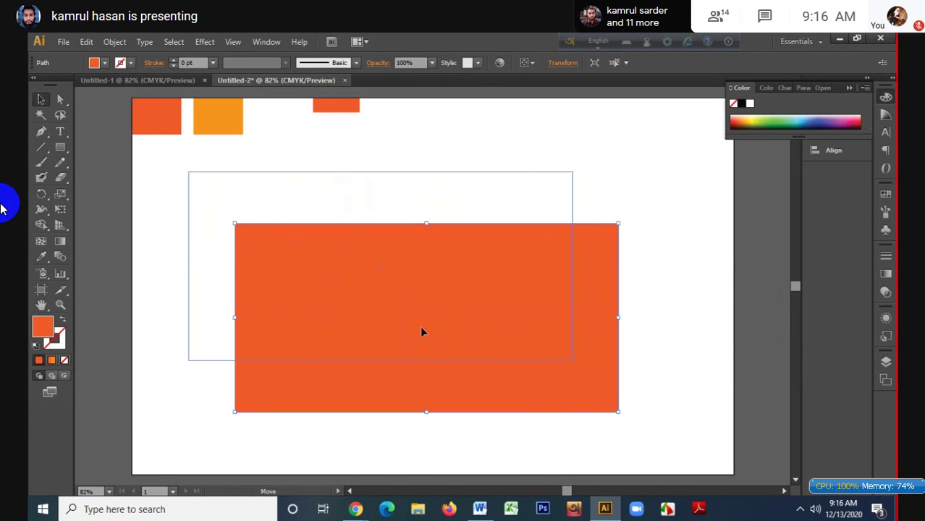
- Change the fill of the red-orange rectangle in the artboard's upper-left corner to blue
click(154, 120)
click(104, 62)
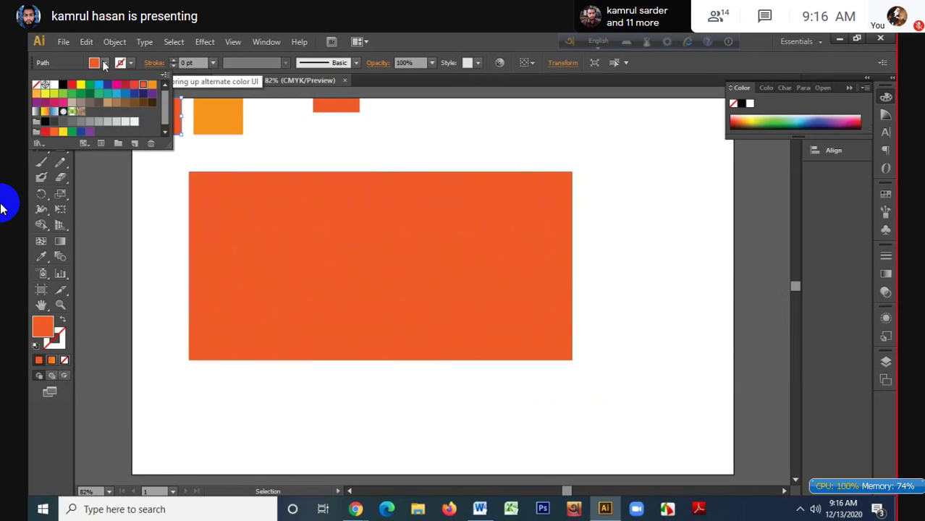
click(130, 93)
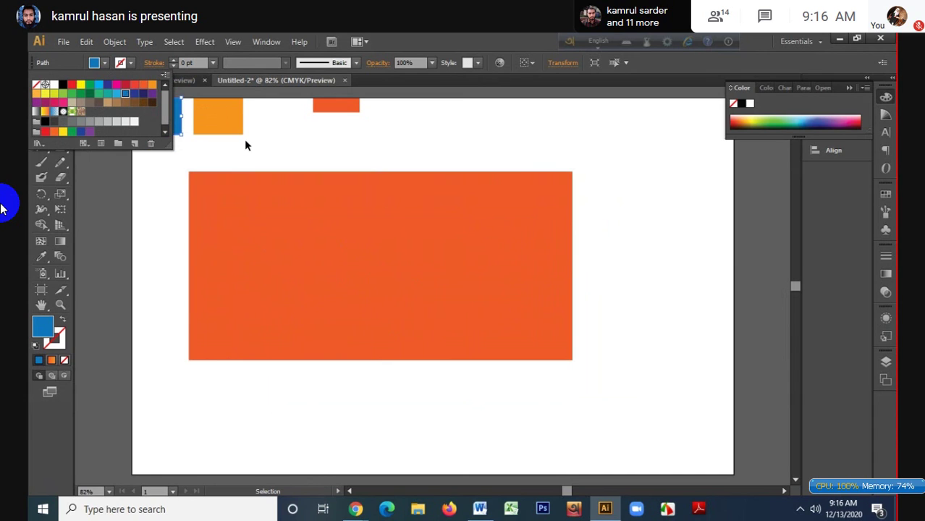
click(244, 139)
click(284, 152)
- Move the large red-orange rectangle closer to the artboard's left edge
click(375, 251)
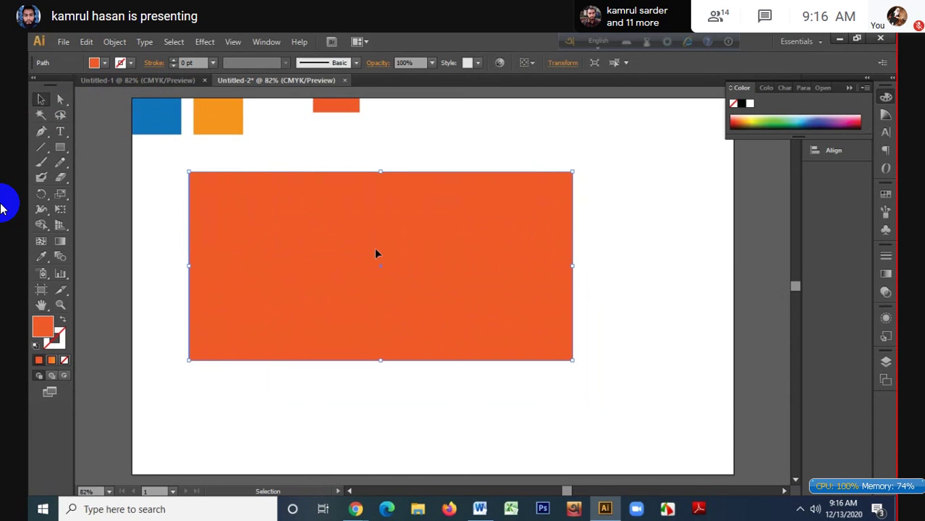
drag(342, 267, 340, 270)
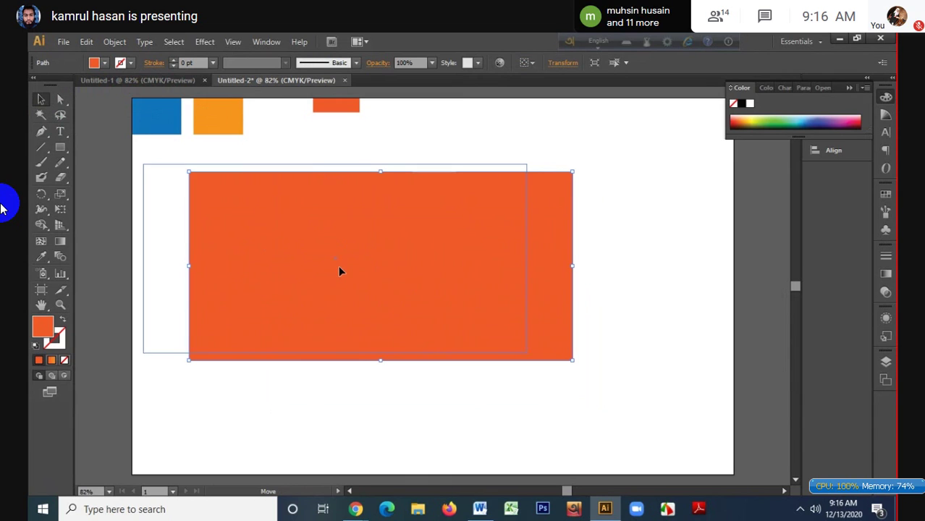
key(ctrl+z)
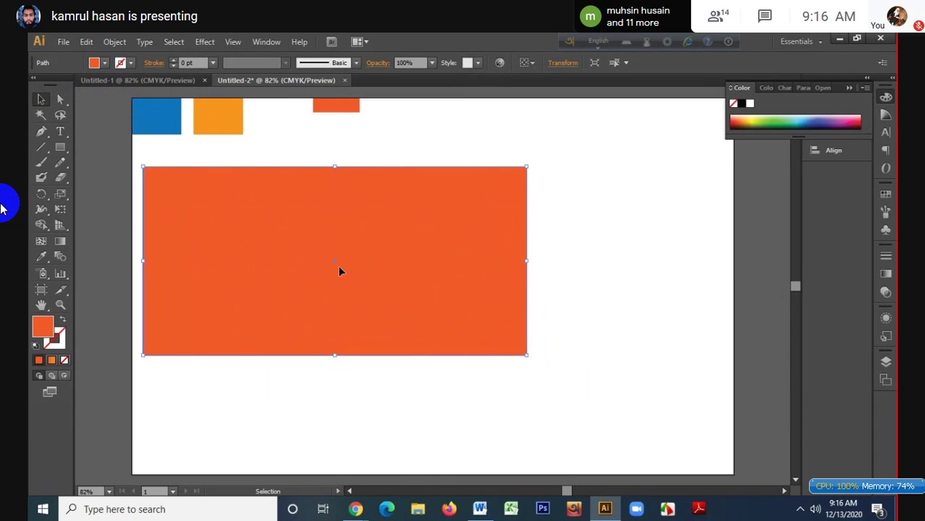
- Apply the red-orange to light-orange linear gradient to the large rectangle
click(265, 44)
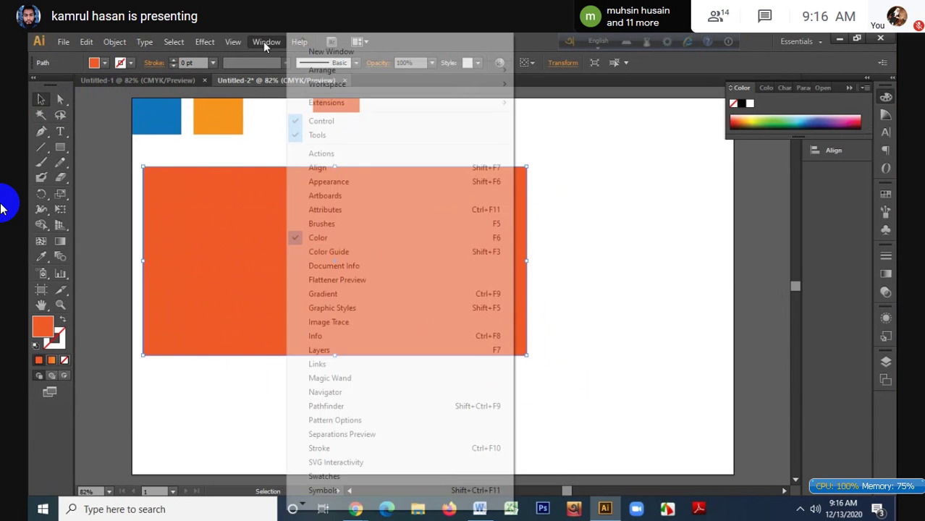
click(351, 294)
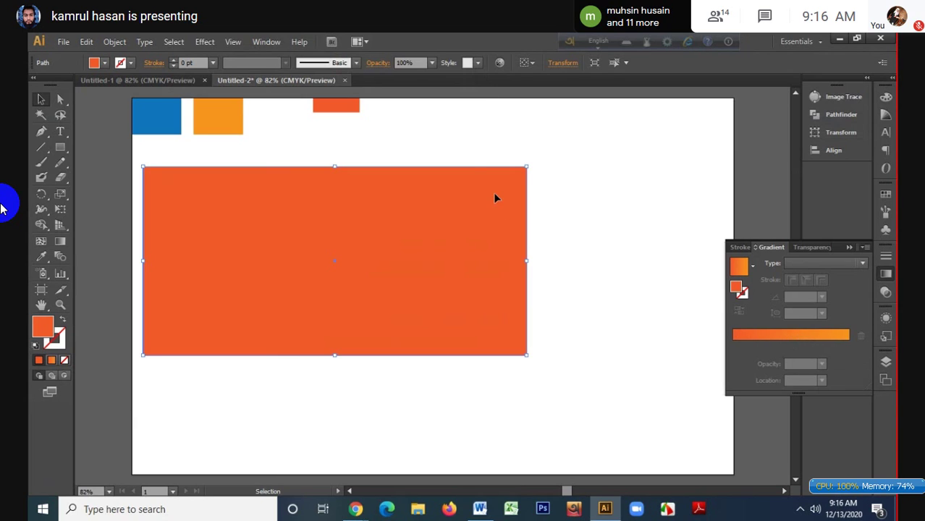
click(609, 256)
drag(489, 145, 557, 218)
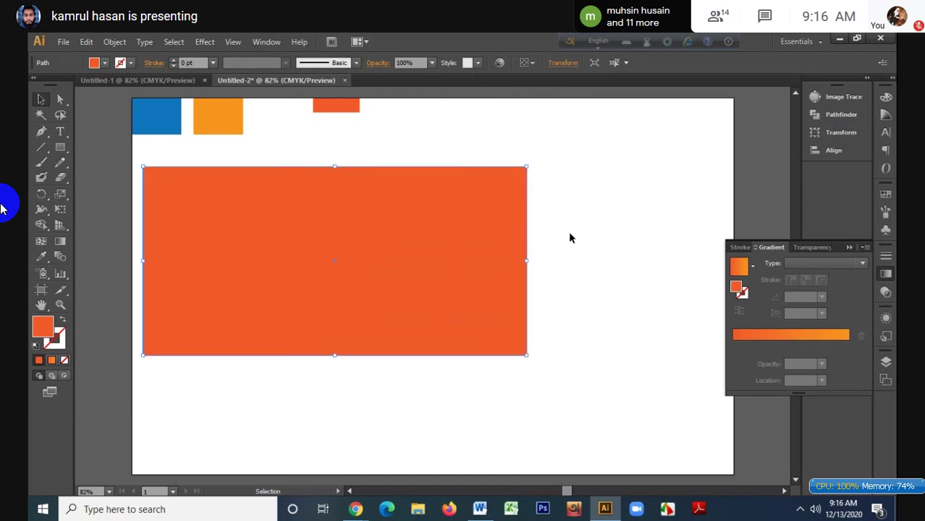
click(801, 338)
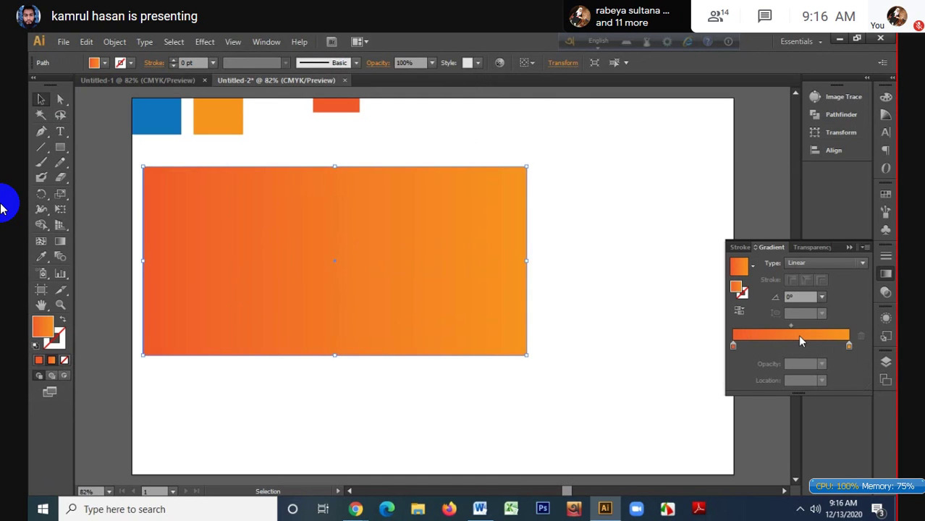
- Replace the gradient's red-orange stop at 0% with the blue sampled from the corner rectangle using the Eyedropper tool
click(849, 345)
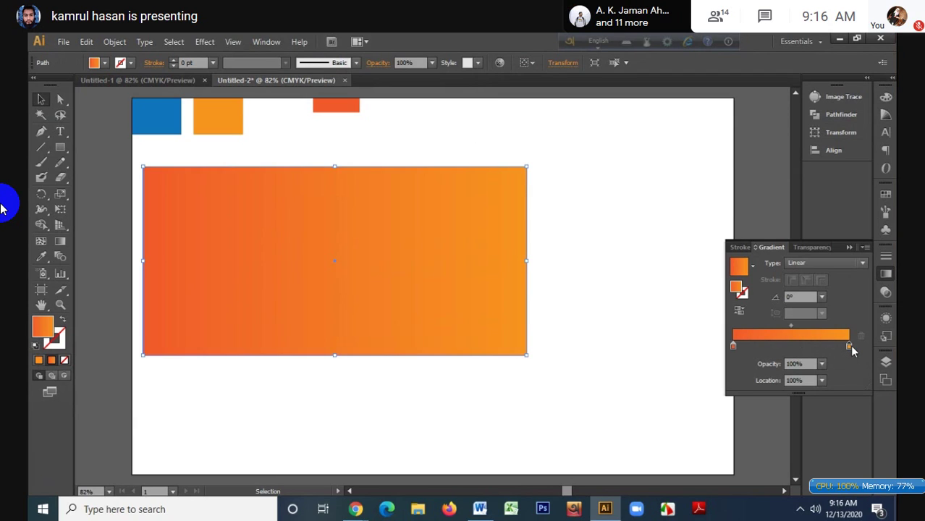
drag(848, 345, 853, 348)
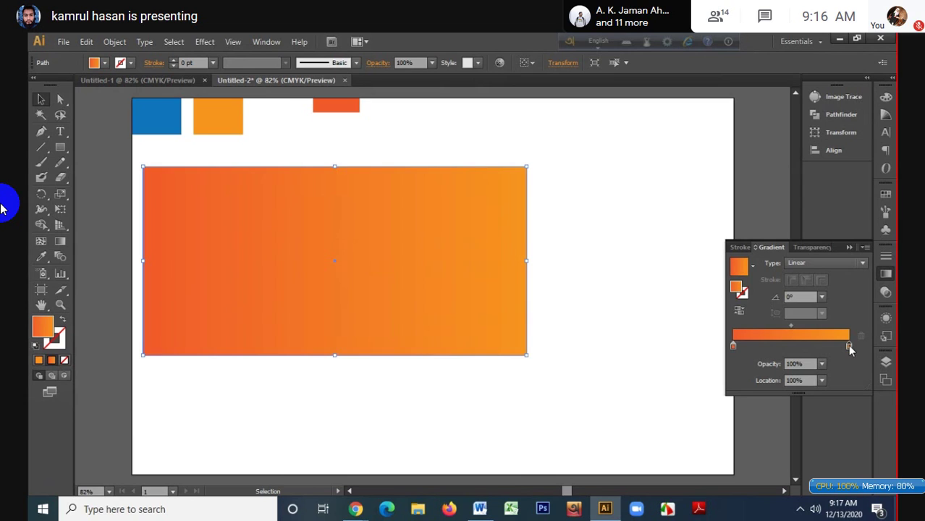
click(42, 257)
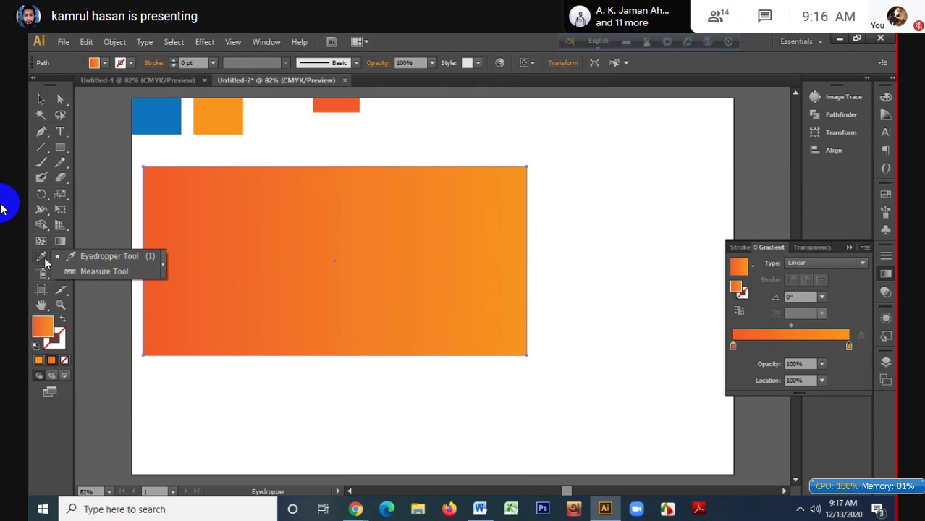
click(116, 263)
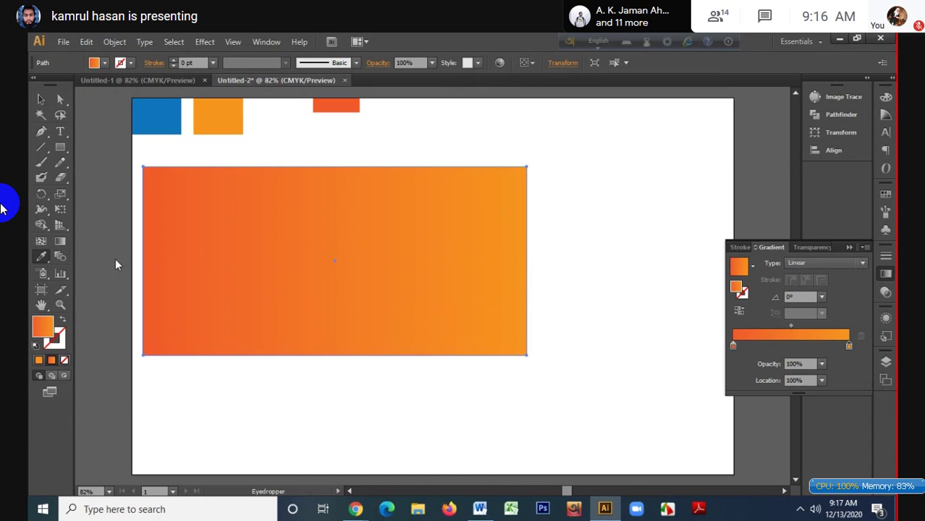
scroll(310, 221, up, 2)
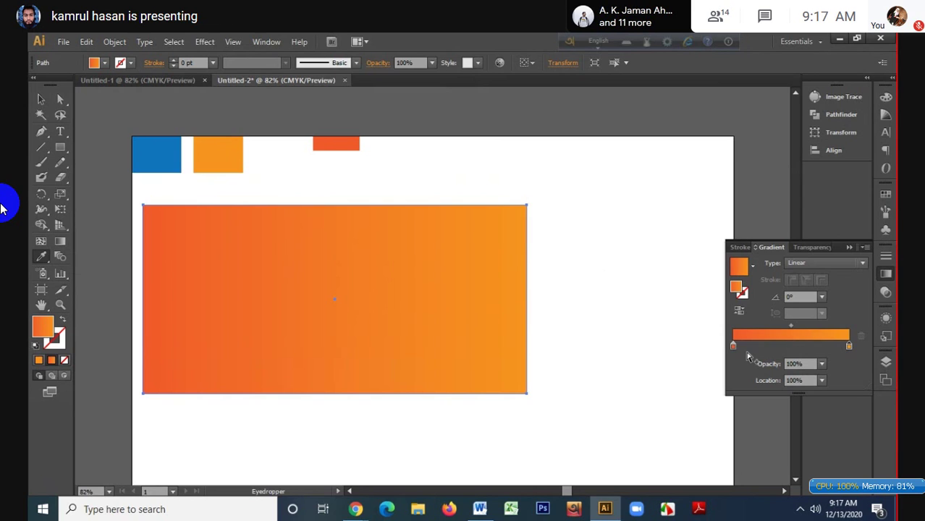
mouse_move(731, 347)
mouse_down()
mouse_move(745, 347)
mouse_move(727, 346)
mouse_up()
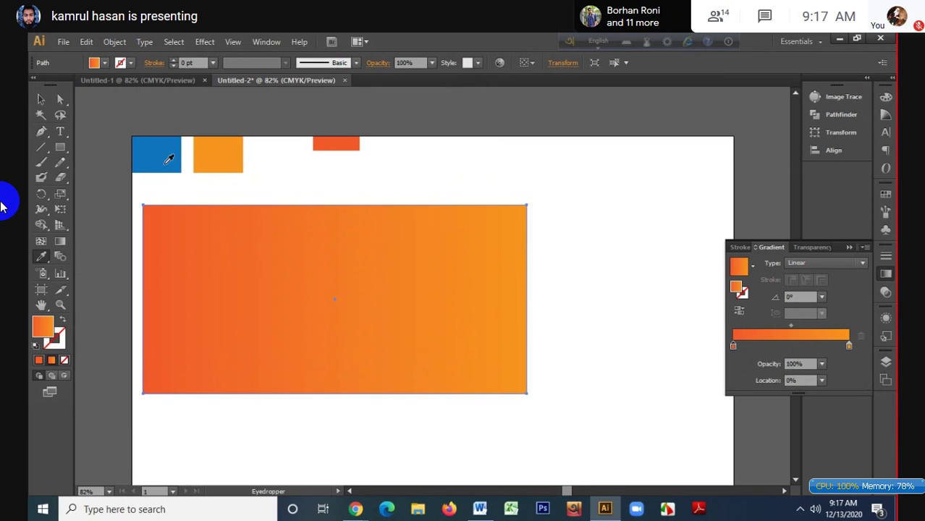
shift+click(171, 142)
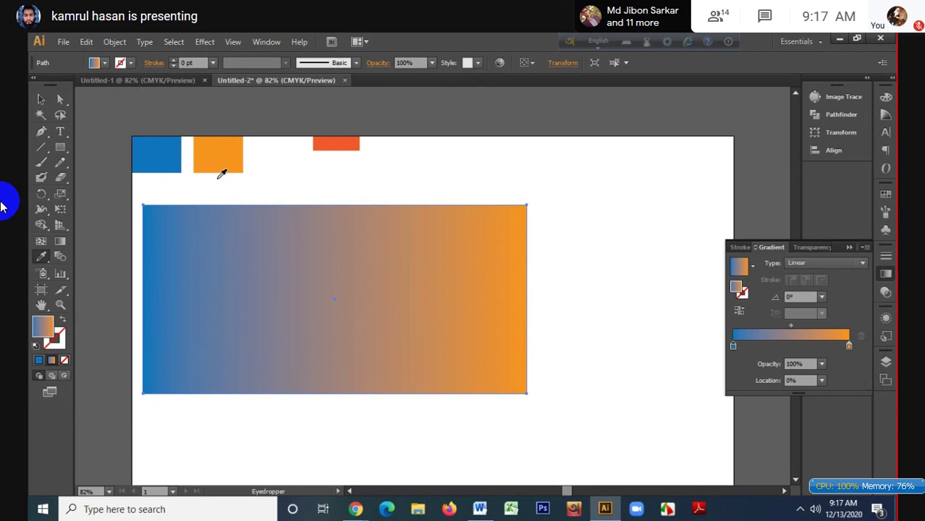
- Deselect the large blue-to-orange gradient rectangle and select it again
key(v)
click(366, 200)
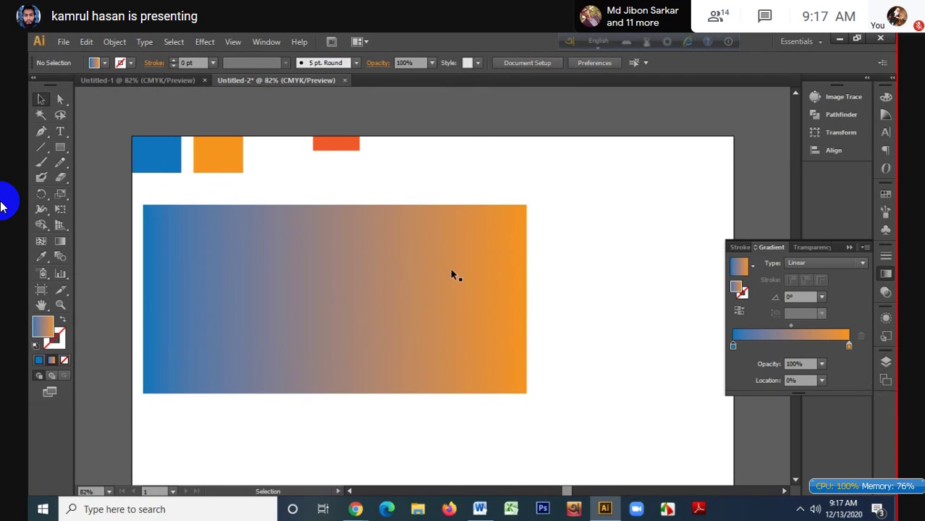
drag(499, 196, 577, 273)
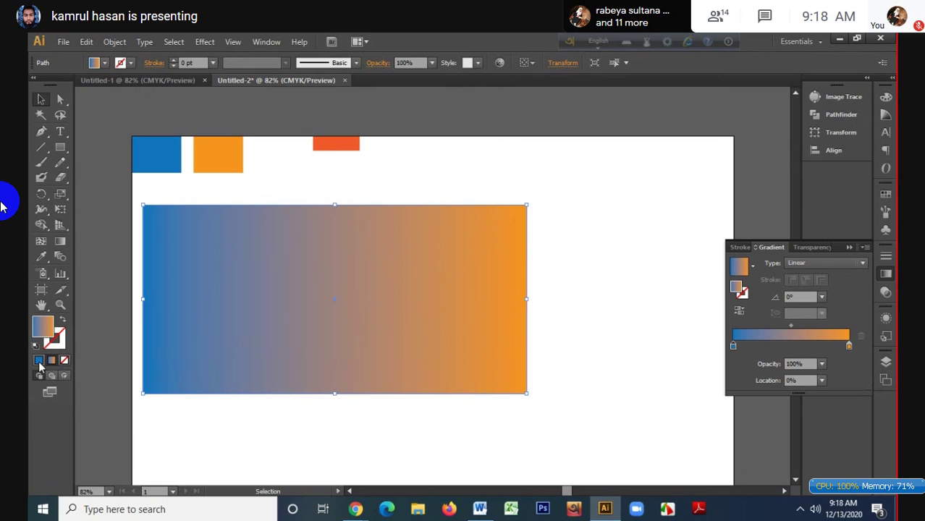
- Switch the large rectangle to a solid blue fill, move it toward the artboard's centre, and reapply its blue-to-orange gradient
key(comma)
drag(293, 325, 371, 339)
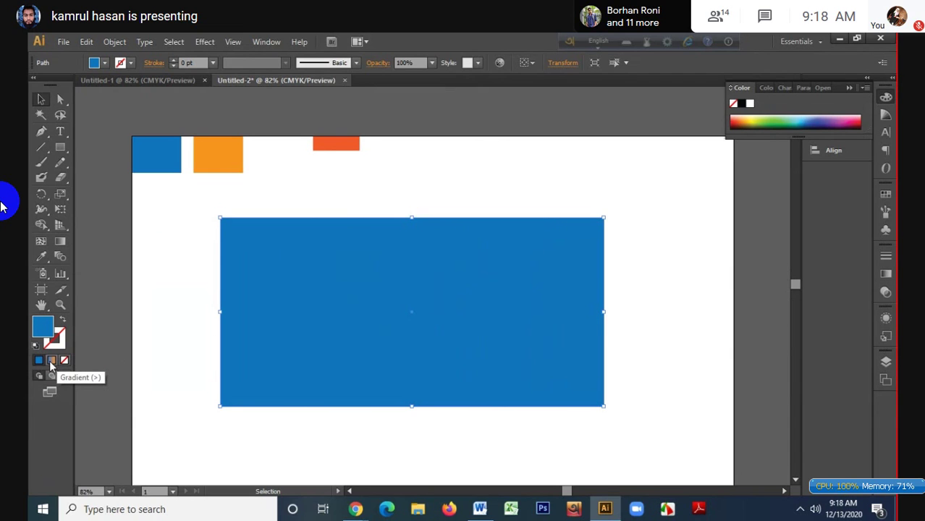
click(51, 362)
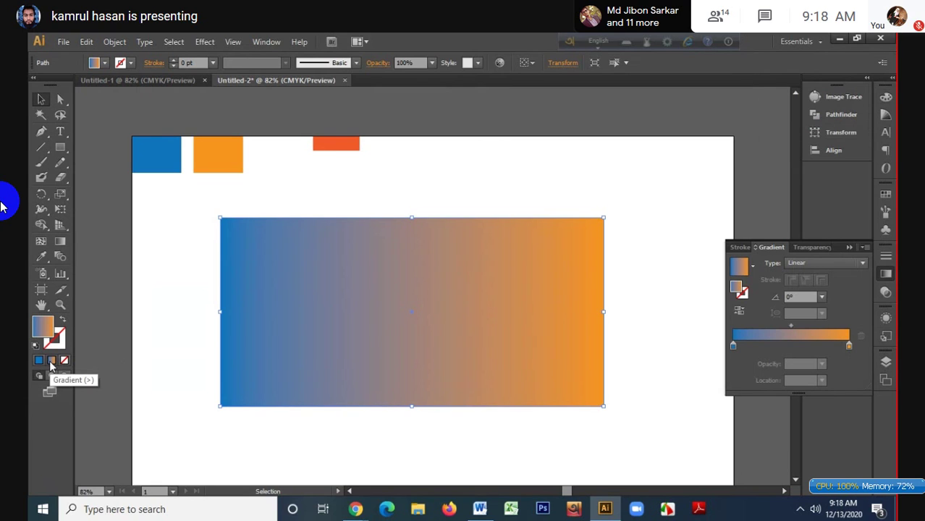
- Try yellow, green and pink swatches on the gradient's 0% stop, finishing with dark navy
click(733, 346)
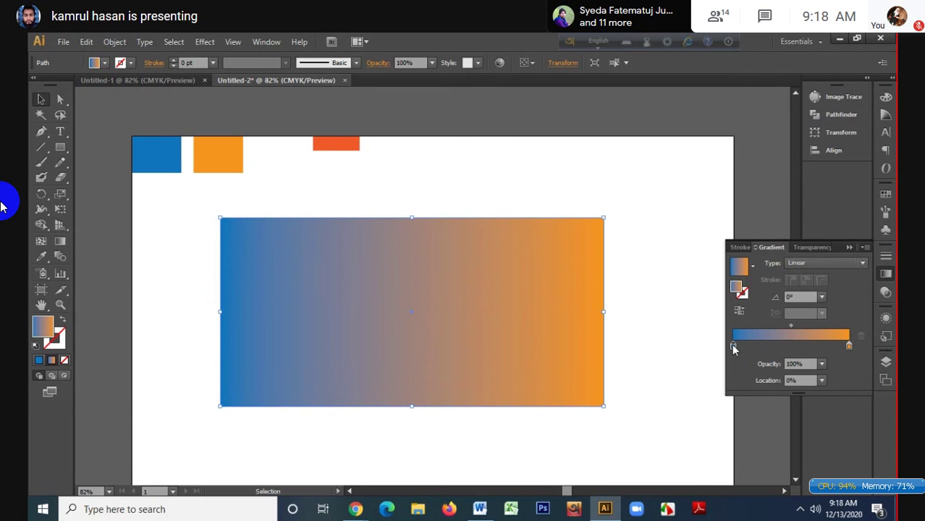
double_click(733, 347)
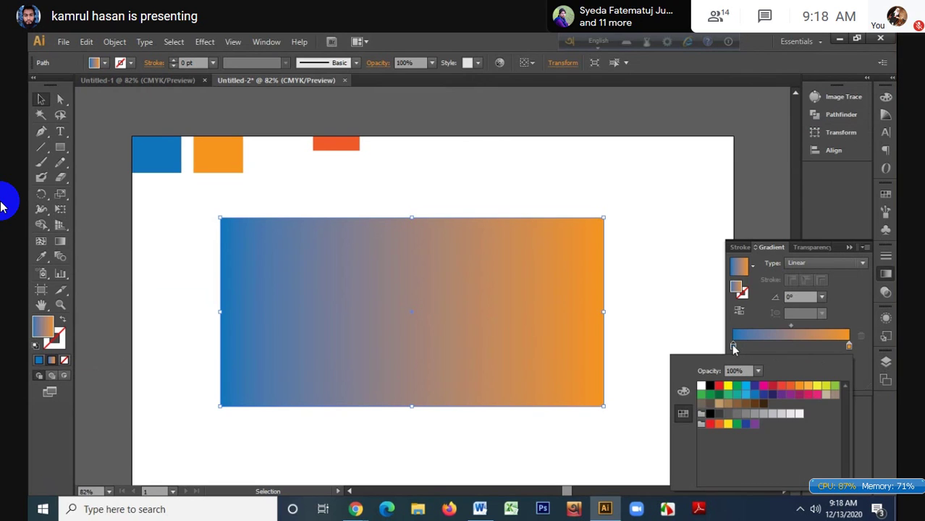
click(818, 387)
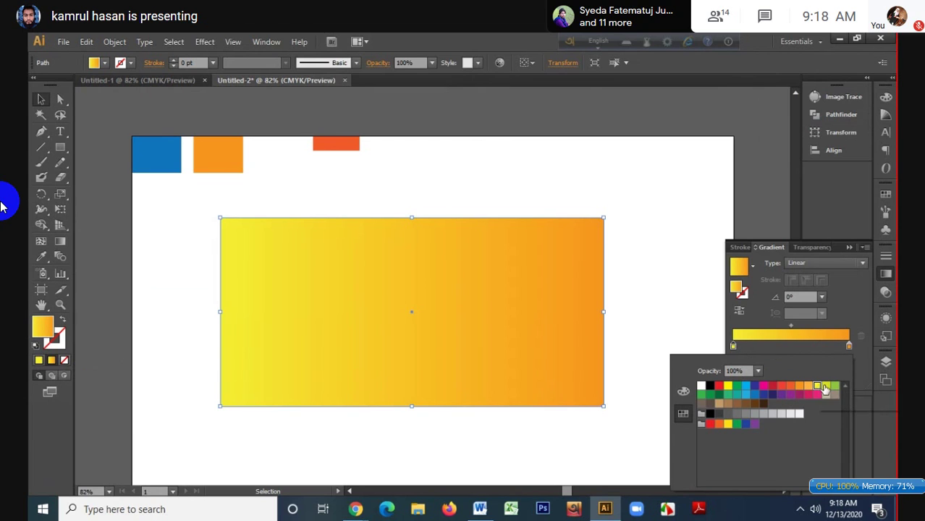
click(826, 386)
click(835, 386)
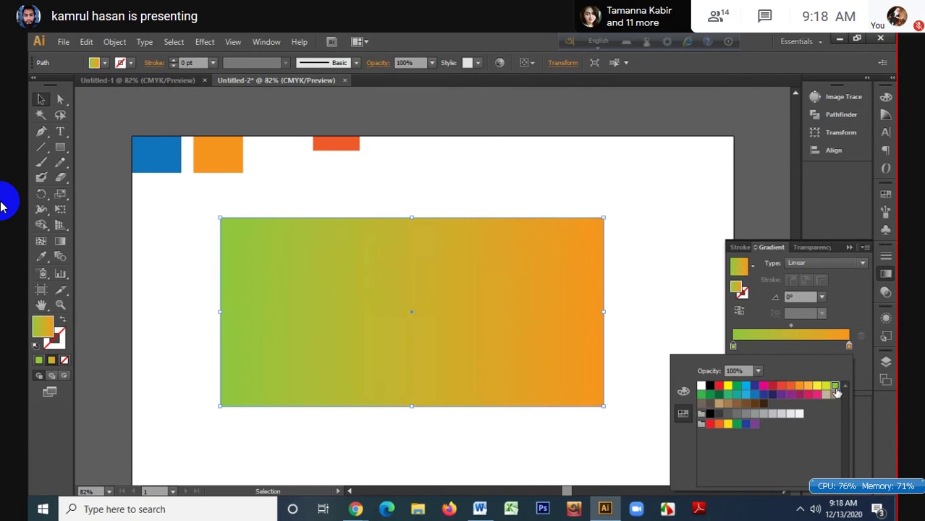
click(814, 395)
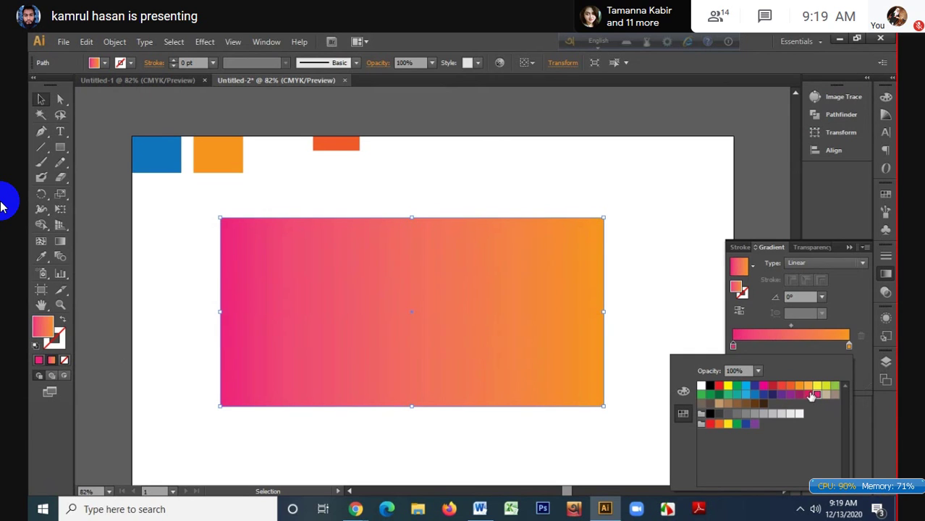
click(808, 394)
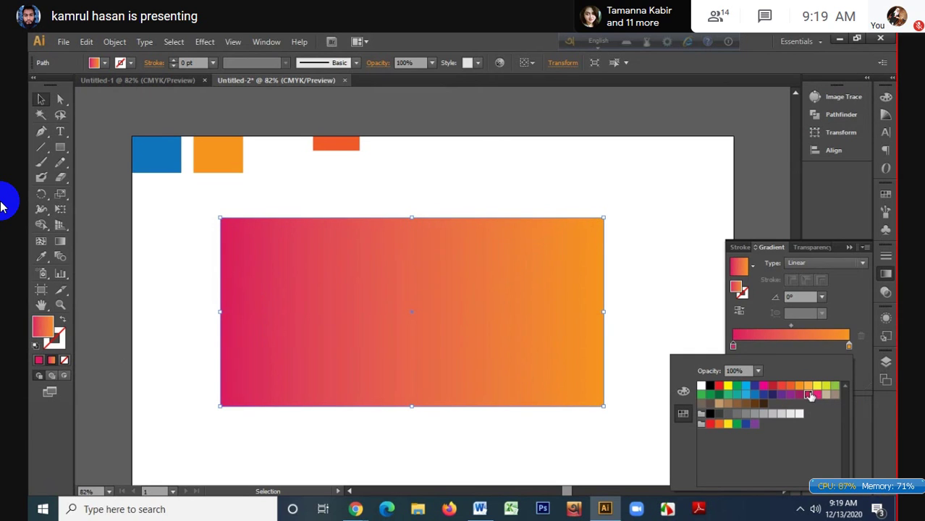
click(772, 394)
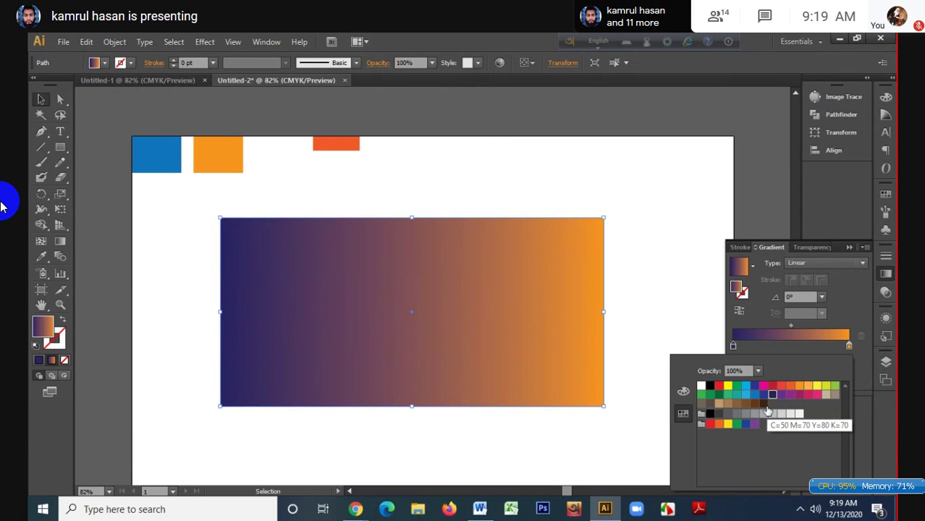
- Recolour the gradient's 100% stop from the swatches, trying two purples and finishing with crimson
click(733, 345)
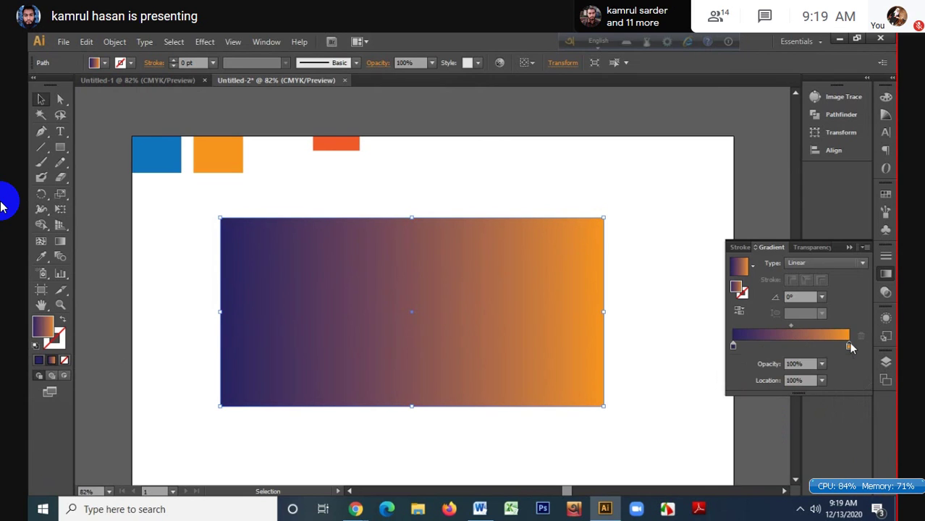
double_click(733, 346)
click(782, 395)
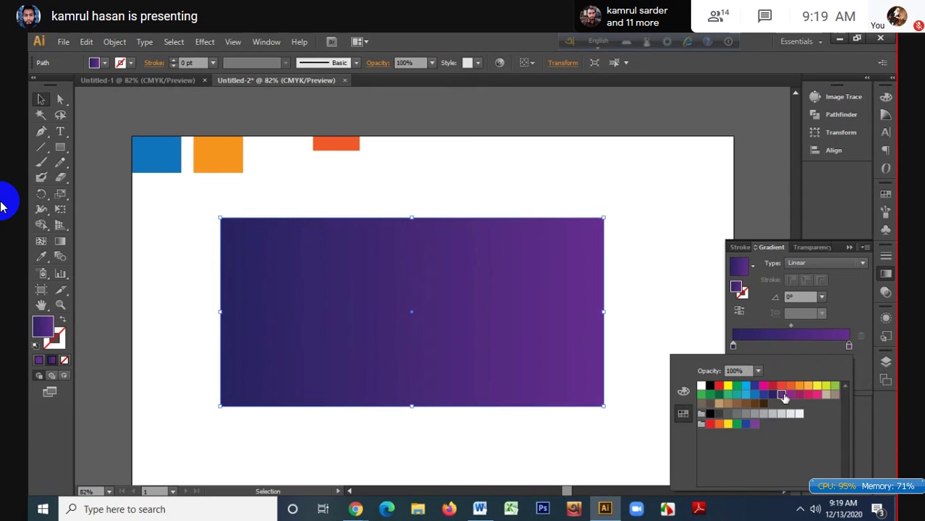
click(791, 394)
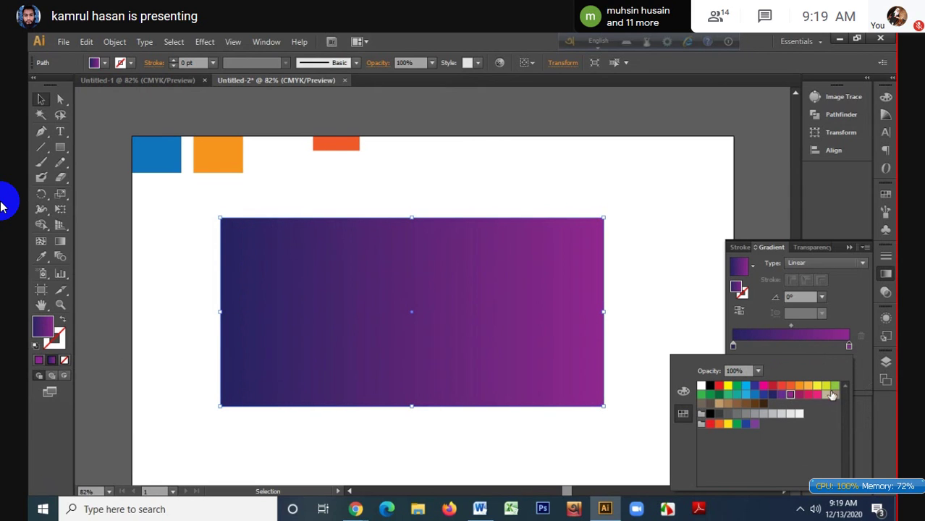
click(809, 394)
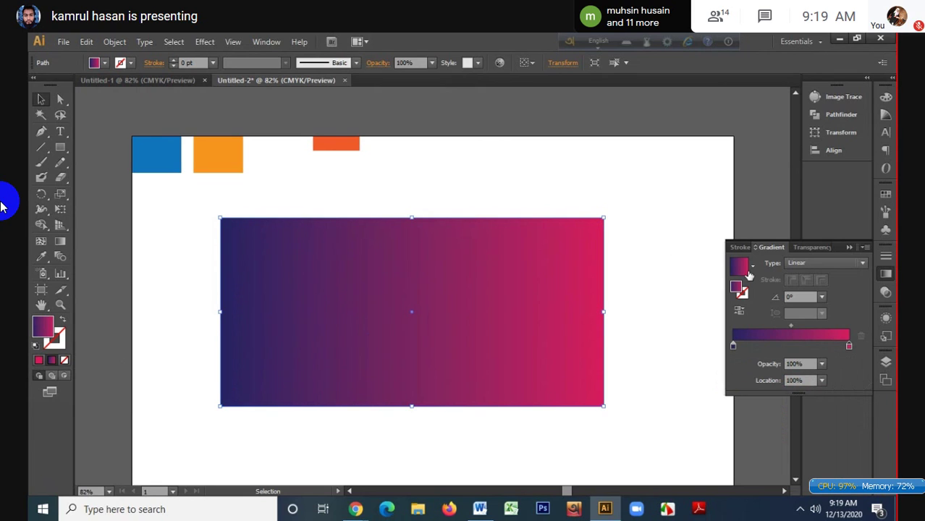
- Move the navy-to-crimson rectangle up to the colour swatches and back down toward the artboard's centre
drag(551, 281, 524, 237)
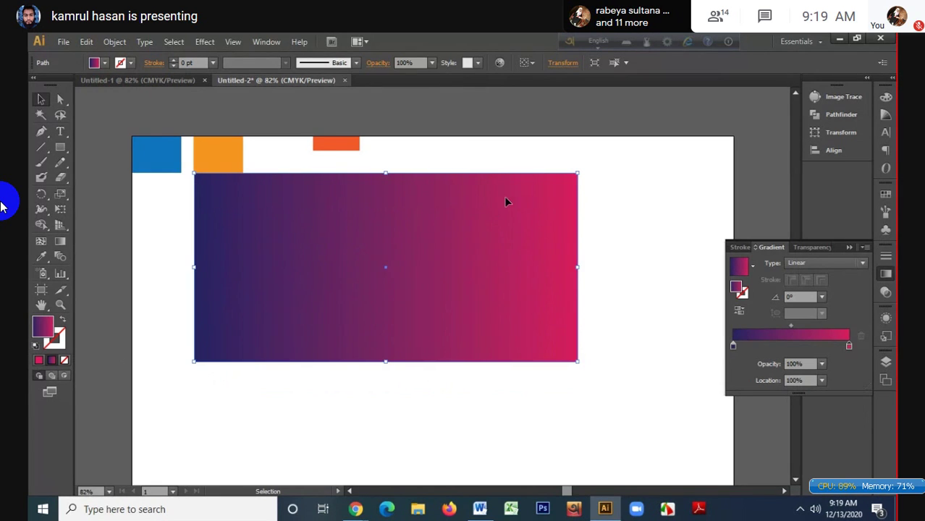
click(494, 148)
drag(470, 227, 494, 208)
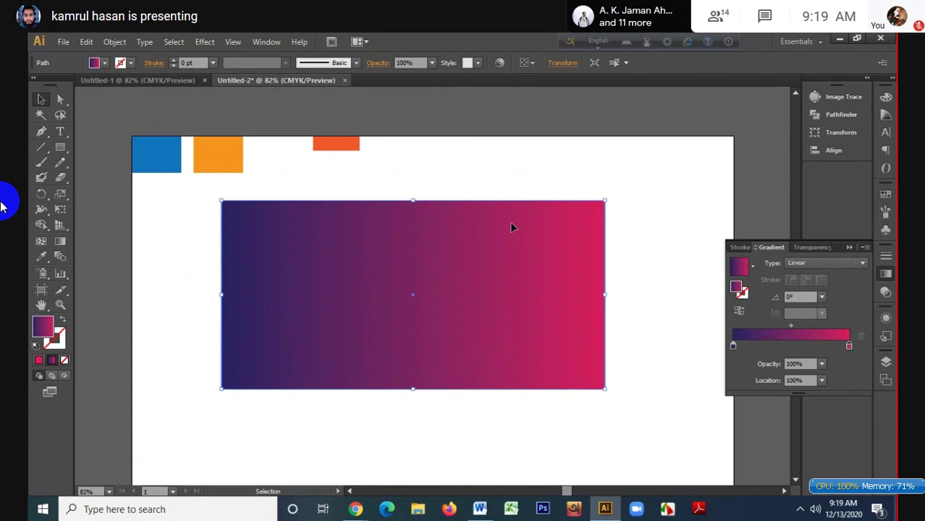
- Delete the large gradient rectangle and draw a new wide rectangle below the colour swatches
key(Delete)
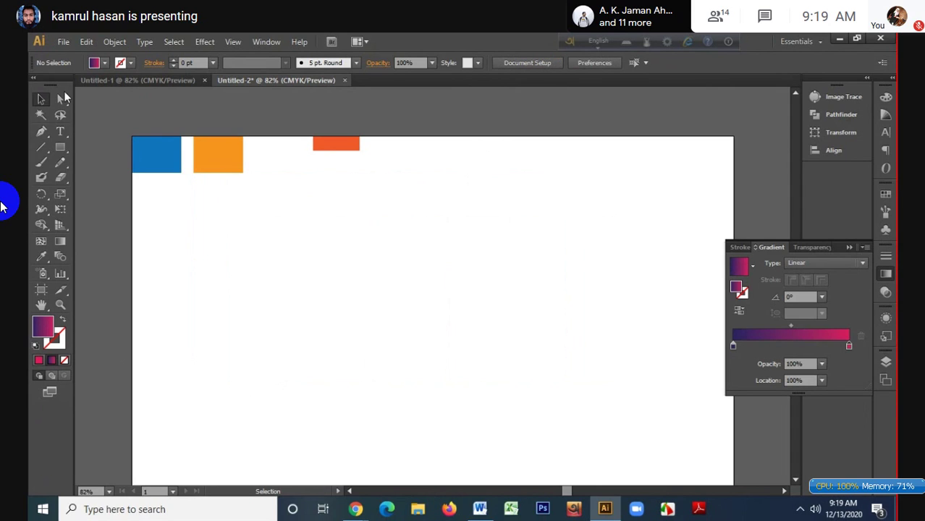
click(60, 147)
drag(172, 225, 531, 385)
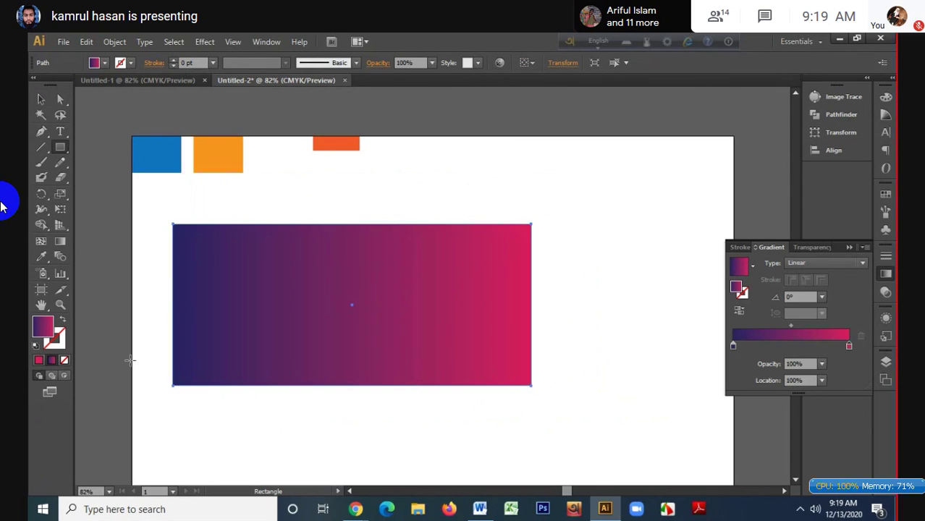
- Fill the new rectangle with solid crimson and switch it back to the navy-to-crimson gradient
click(39, 359)
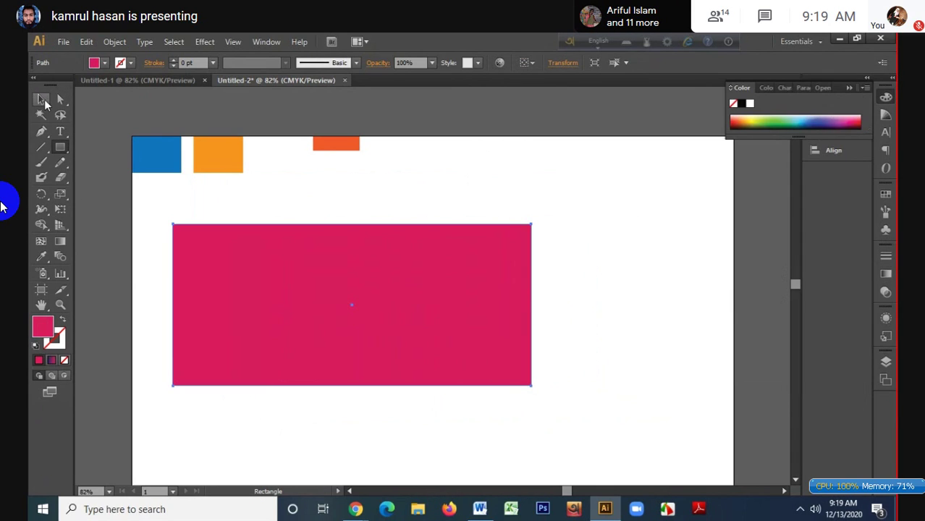
click(45, 99)
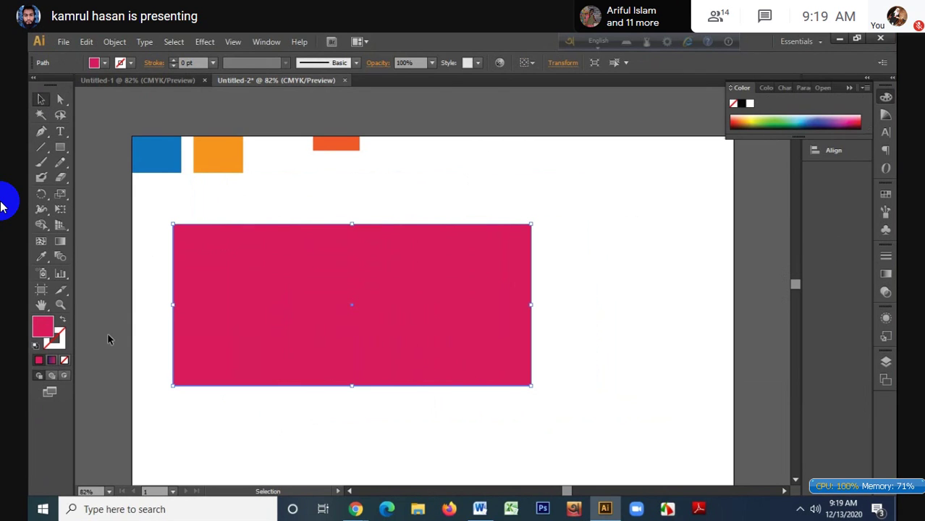
click(52, 362)
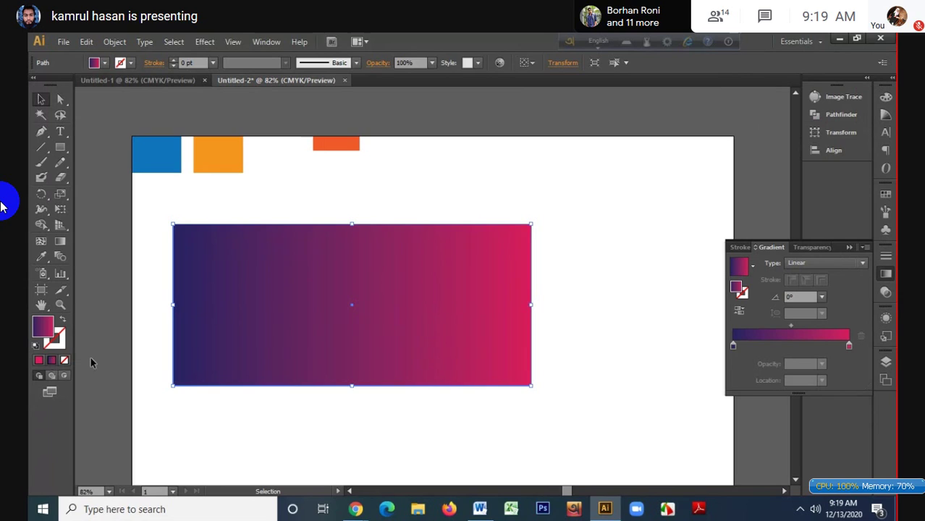
- Recolour the gradient's 0% stop green and its 100% stop purple (C=60 M=90 Y=0 K=0) using swatches
double_click(733, 345)
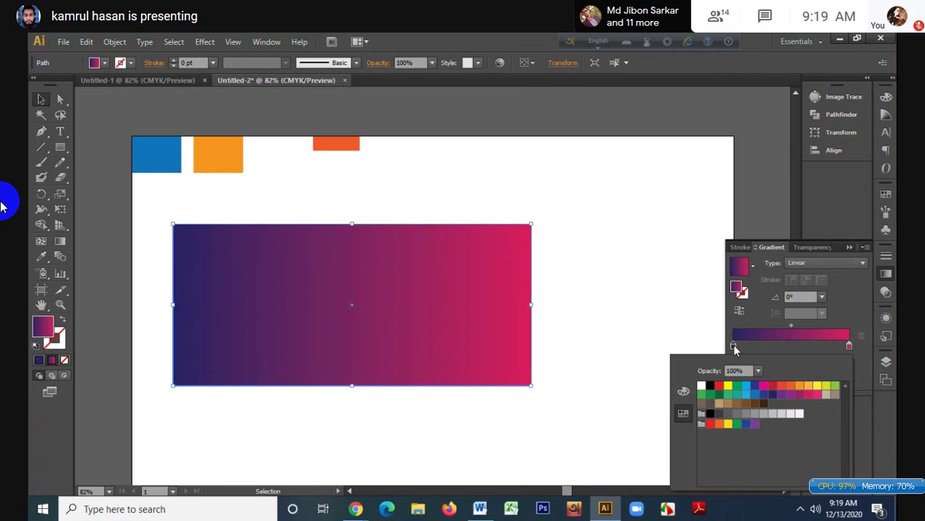
click(737, 386)
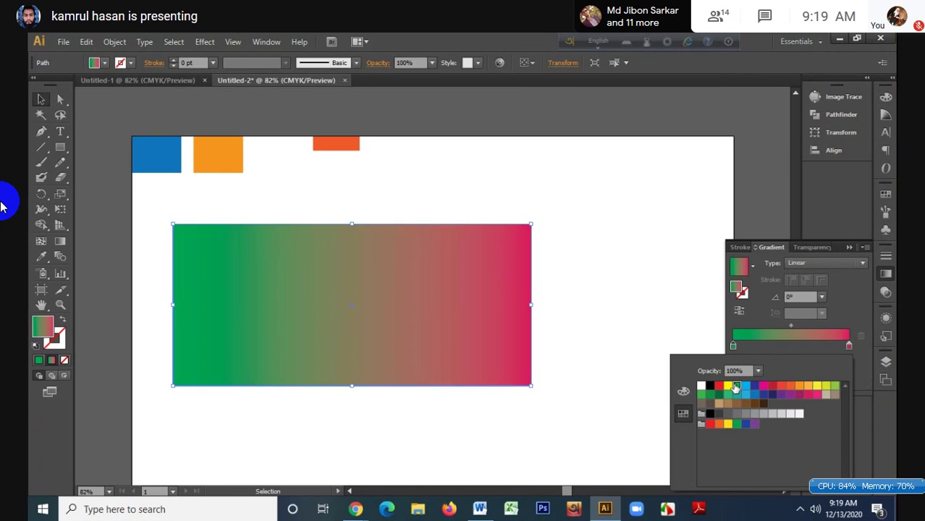
click(850, 351)
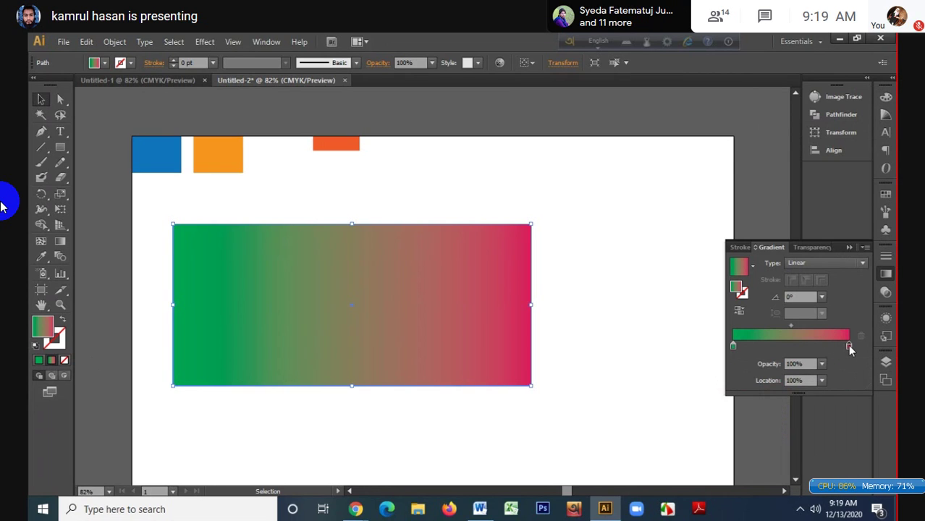
double_click(849, 346)
click(763, 386)
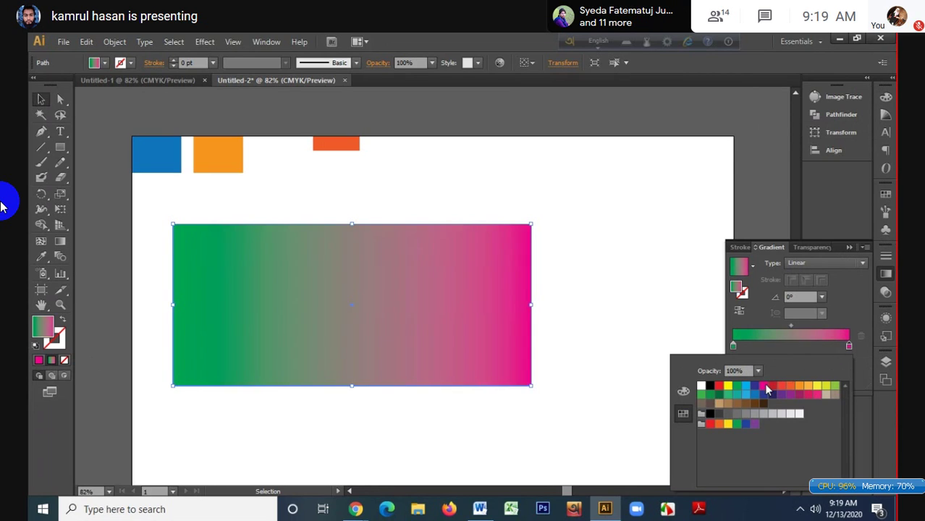
click(737, 390)
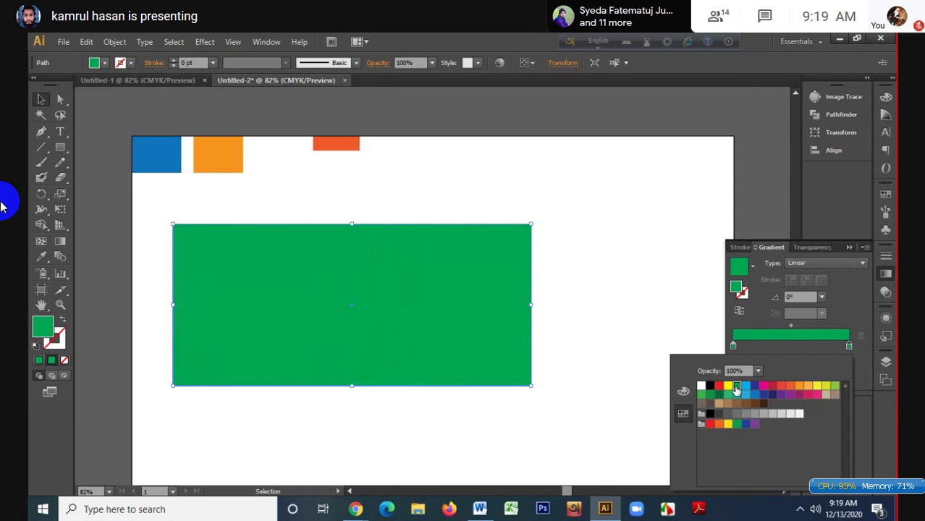
click(723, 396)
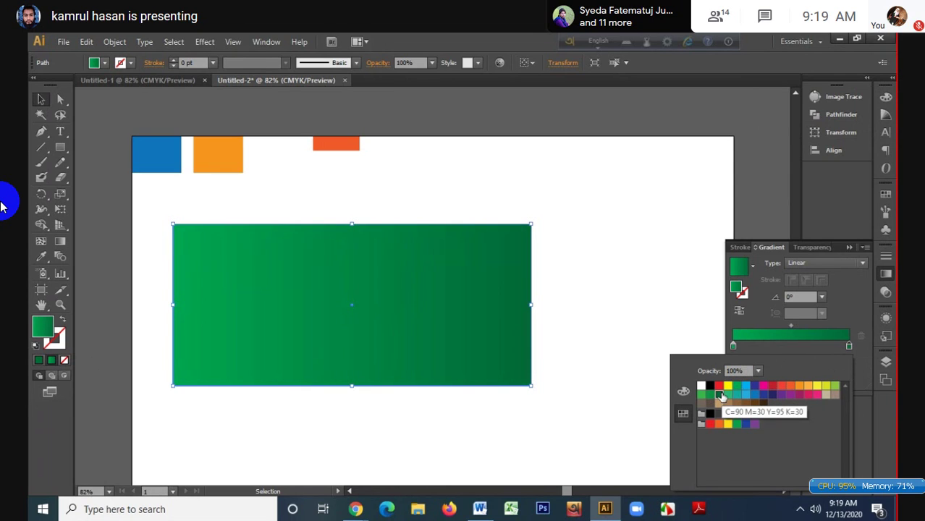
click(825, 395)
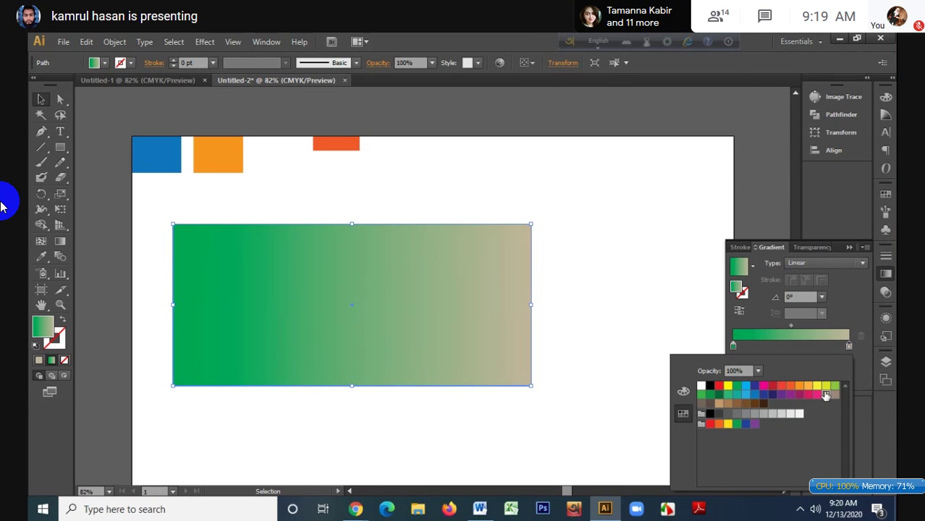
click(736, 424)
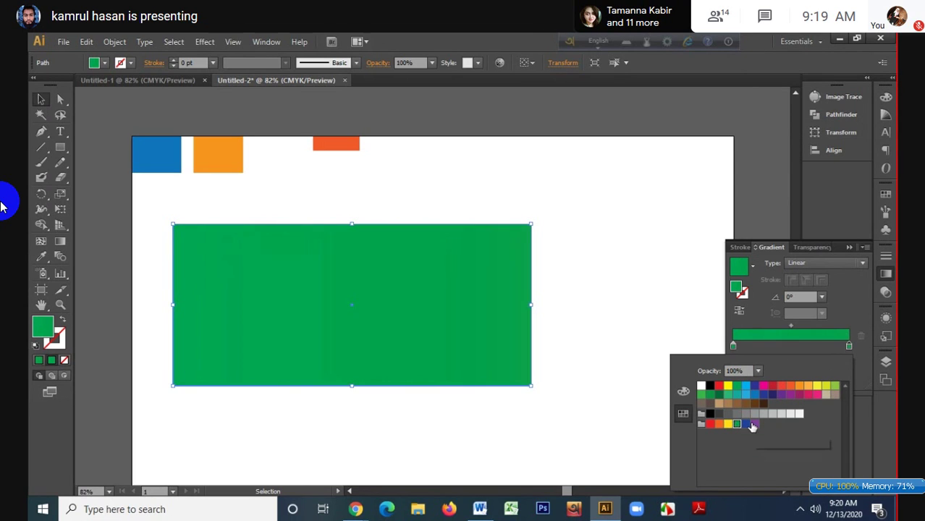
click(755, 424)
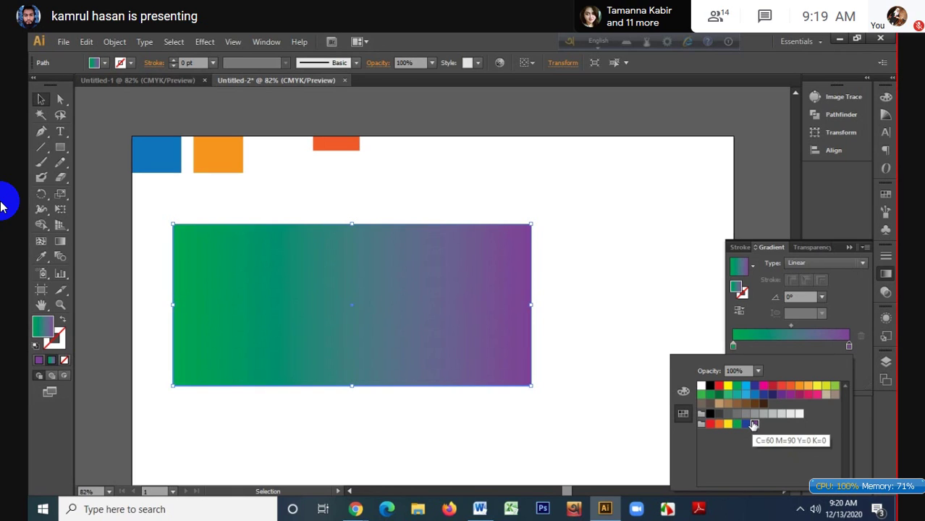
- Add three colour stops between the gradient's green and purple ends, including ones at 37.1% and 75.81%
drag(753, 423, 775, 354)
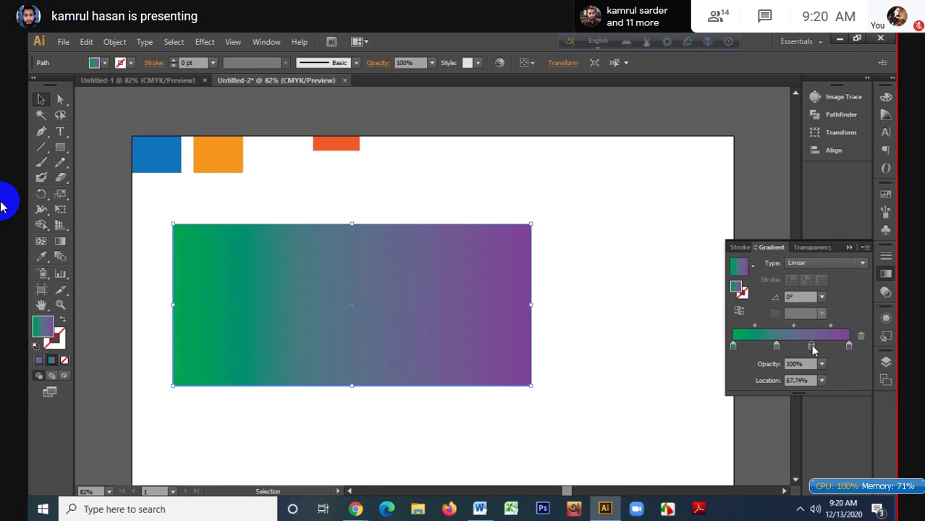
drag(811, 346, 820, 347)
click(801, 348)
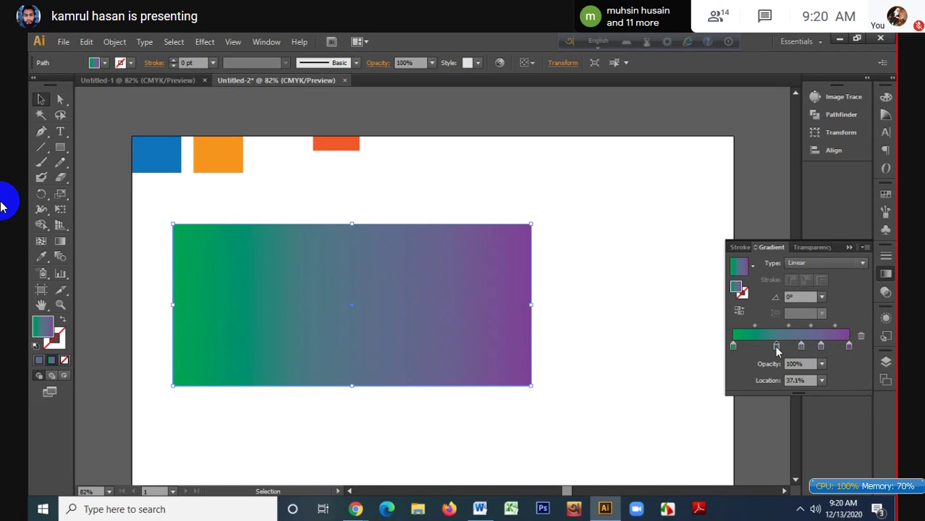
- Recolour the 37.1% gradient stop dark red and add a light orange stop beside the middle stop
double_click(777, 346)
click(772, 386)
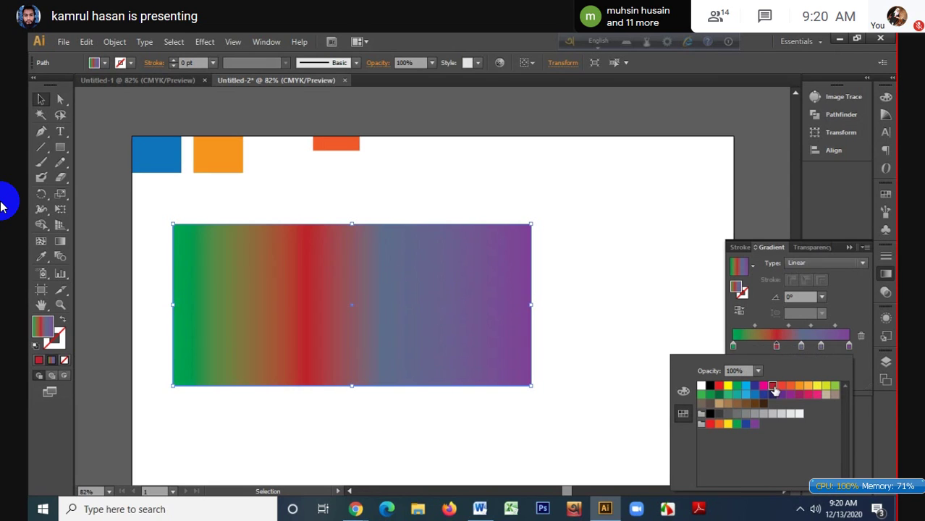
click(803, 346)
double_click(803, 347)
click(809, 388)
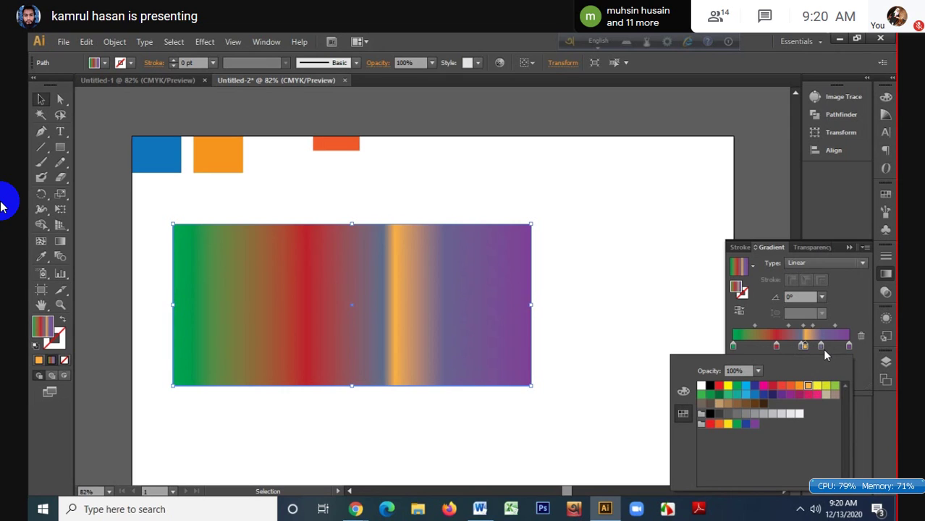
- Recolour the 75.81% gradient stop orange-red and move the rectangle toward the artboard's right side
click(821, 348)
double_click(821, 348)
click(782, 388)
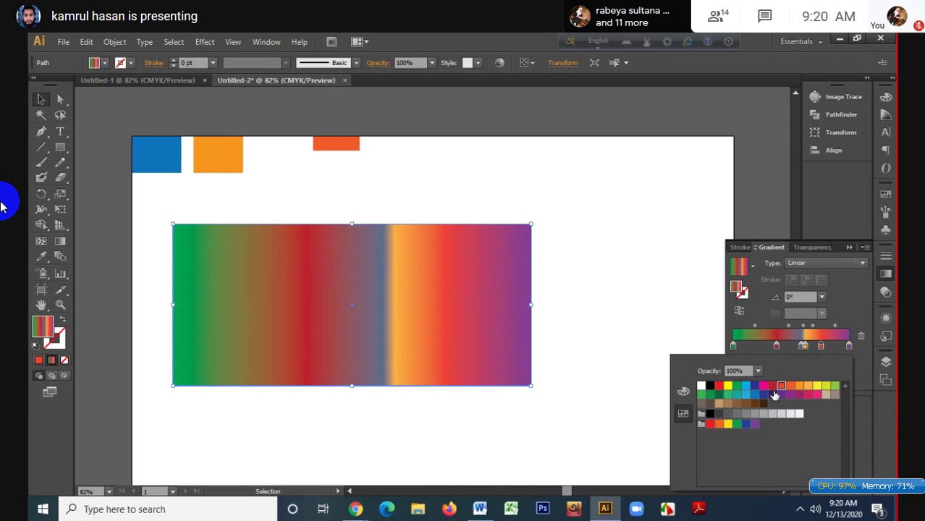
click(692, 344)
drag(320, 260, 469, 264)
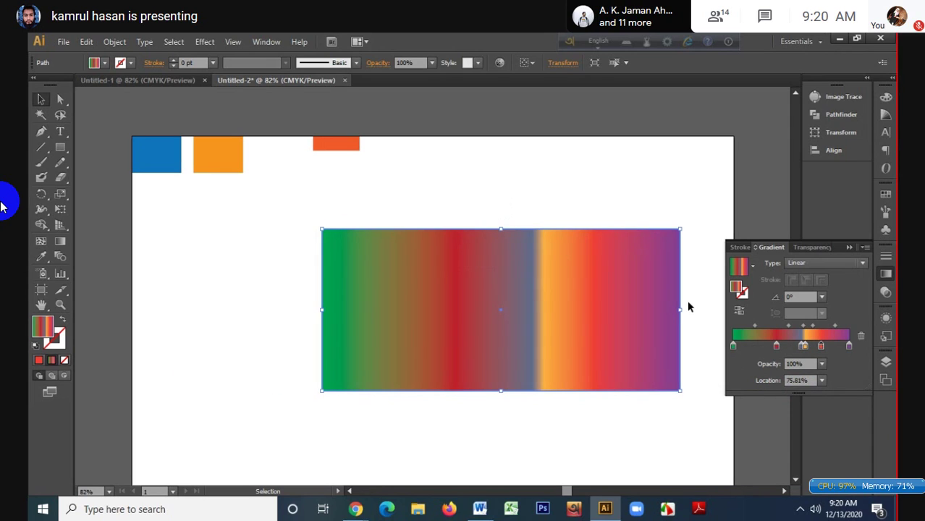
- Remove all the intermediate colour stops from the rectangle's gradient, keeping only the green and purple end stops
click(803, 347)
drag(803, 359, 770, 354)
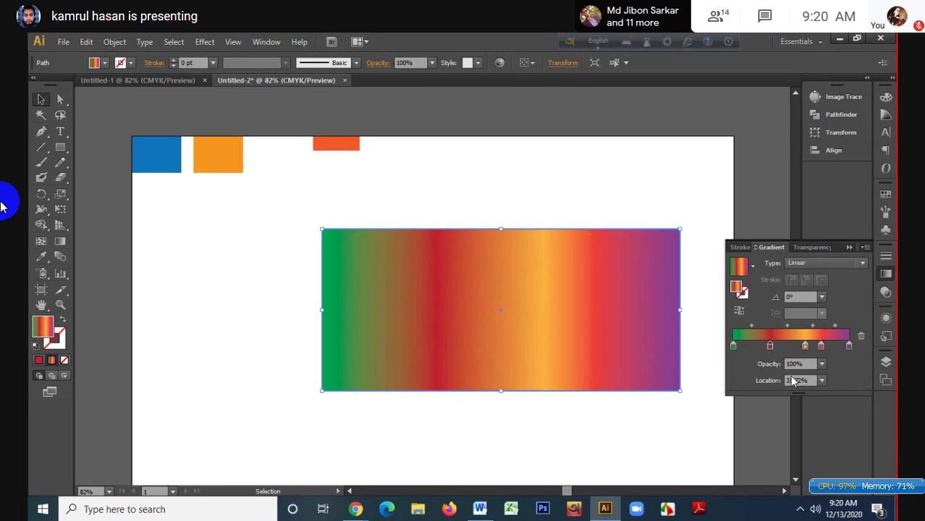
drag(769, 347, 810, 363)
click(805, 345)
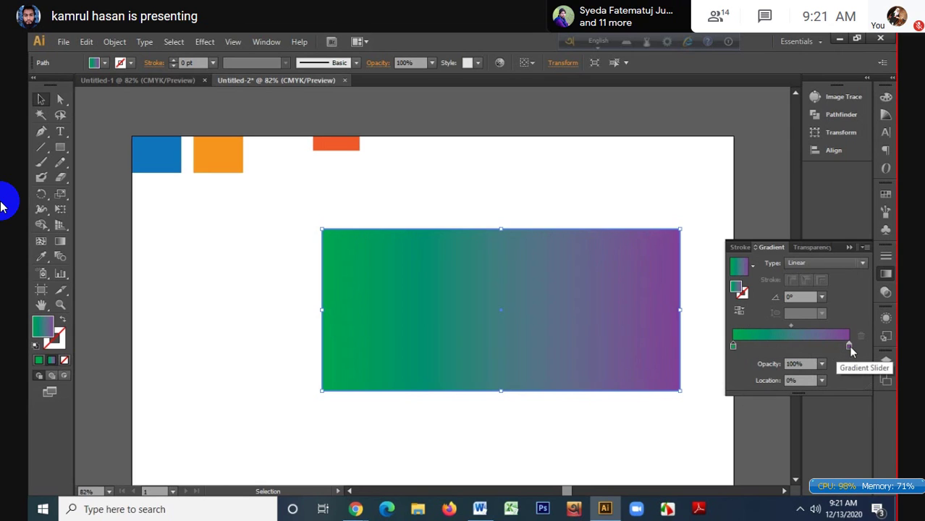
- Move the purple gradient stop to 77.42% and shift the rectangle toward the artboard's centre
drag(849, 345, 822, 345)
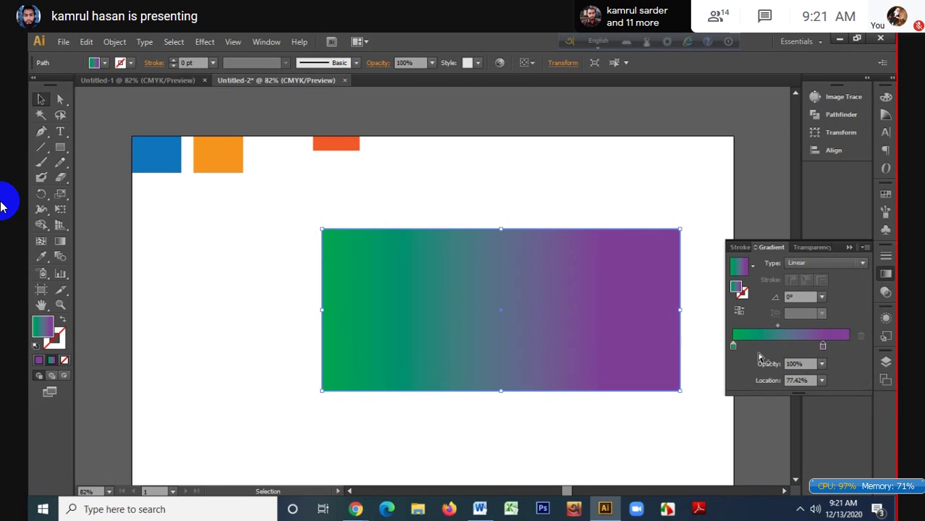
drag(630, 291, 568, 293)
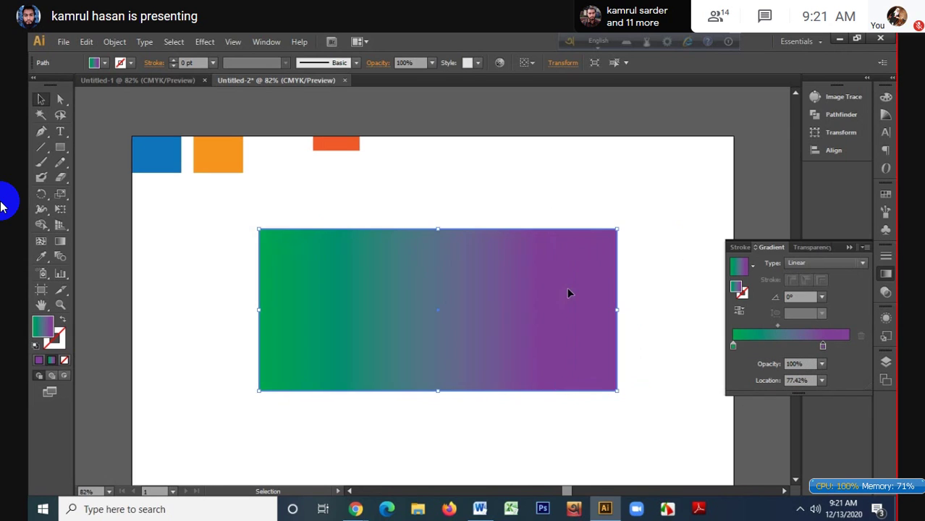
- Try the rectangle's overall opacity at 40%, and restore it to 100%
click(432, 63)
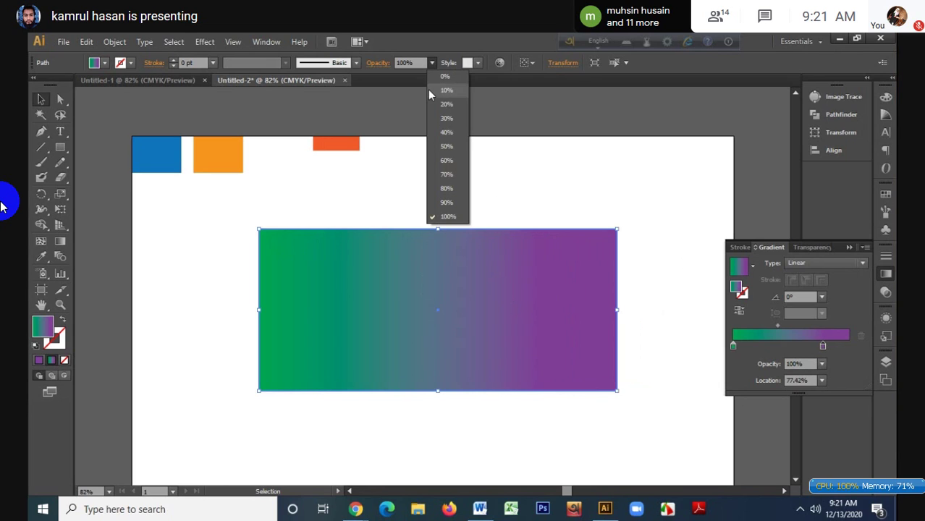
click(440, 141)
click(466, 196)
drag(402, 194, 529, 280)
click(432, 63)
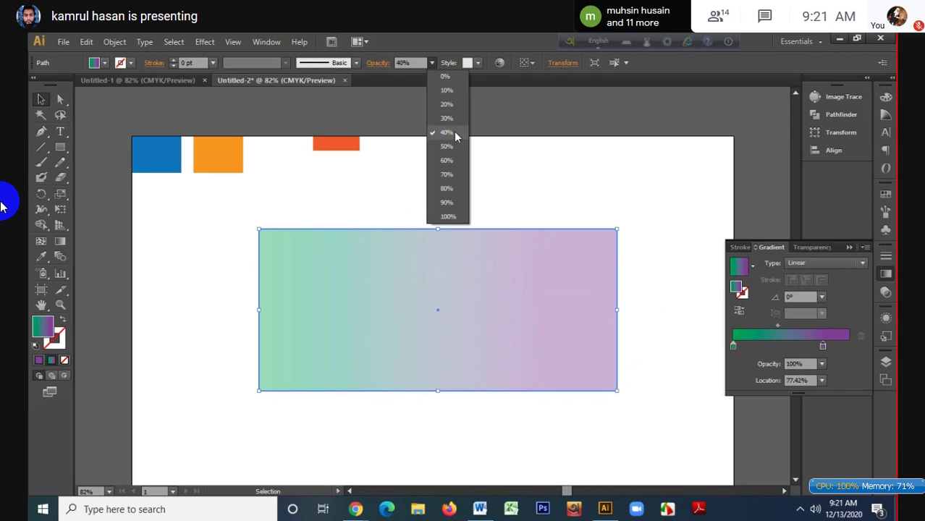
click(459, 216)
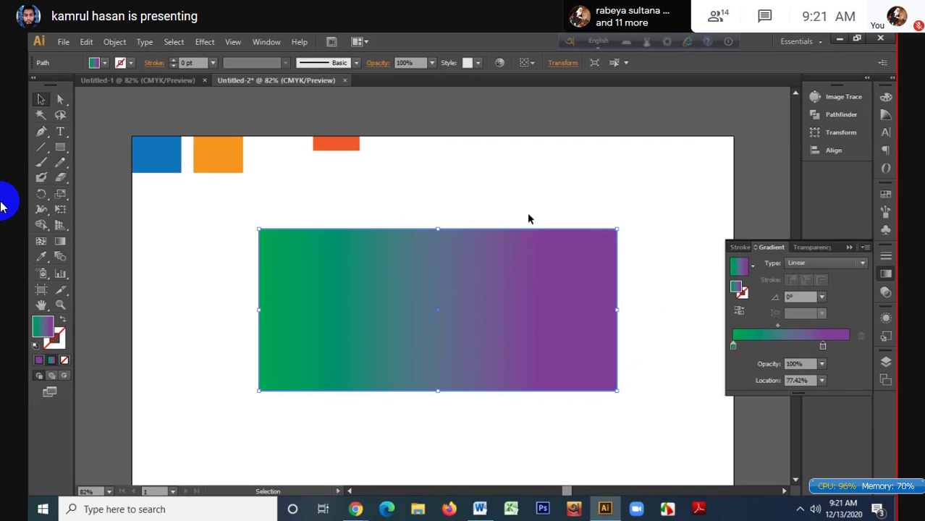
drag(569, 204, 654, 401)
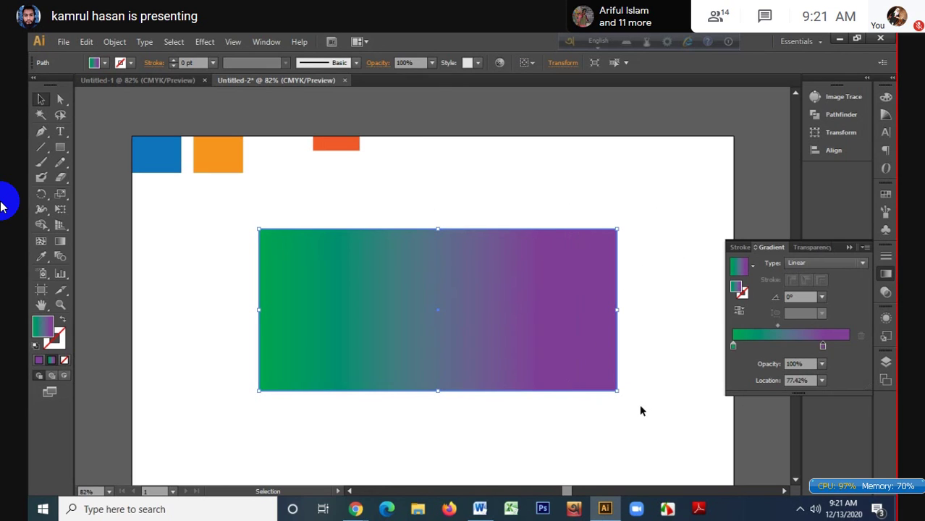
drag(599, 194, 701, 340)
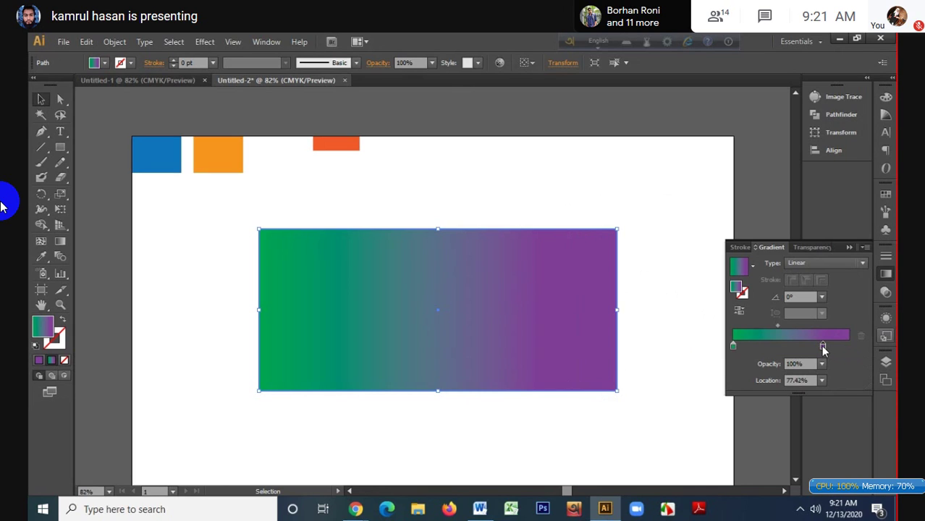
- Lower the purple gradient stop's opacity gradually to 21%, and deselect the rectangle
click(801, 362)
text(86)
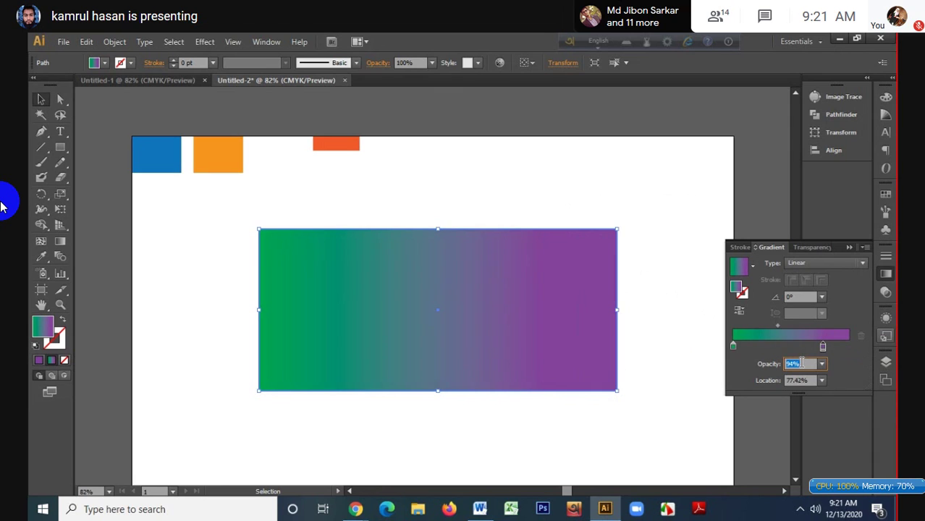
key(Return)
text(64)
key(Return)
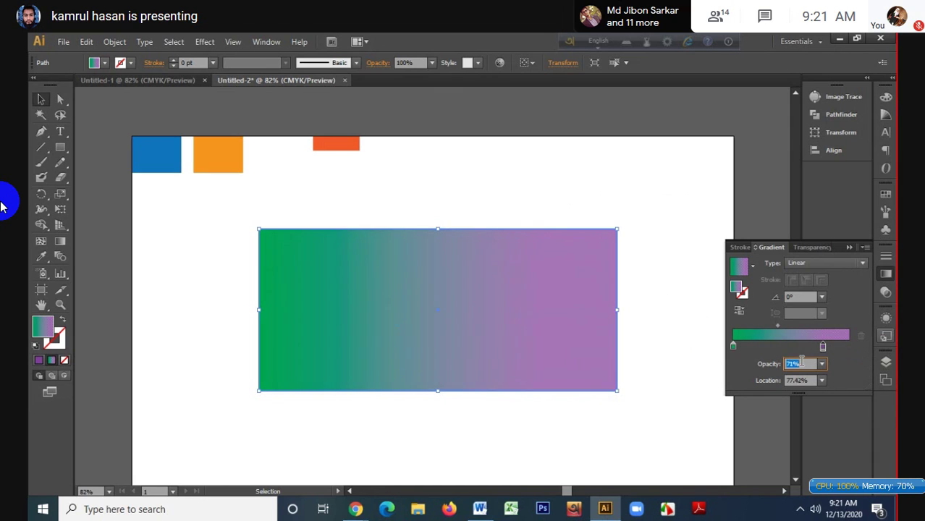
text(57)
key(Return)
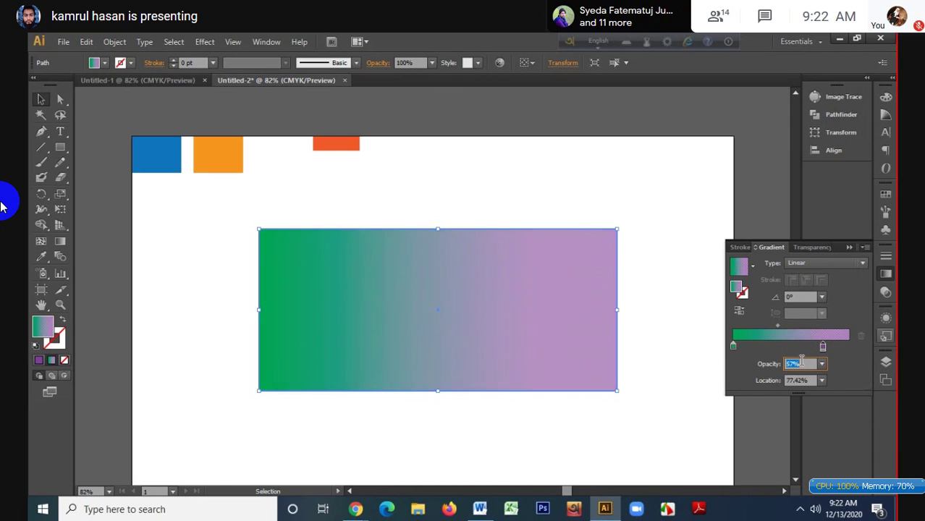
text(51)
key(Return)
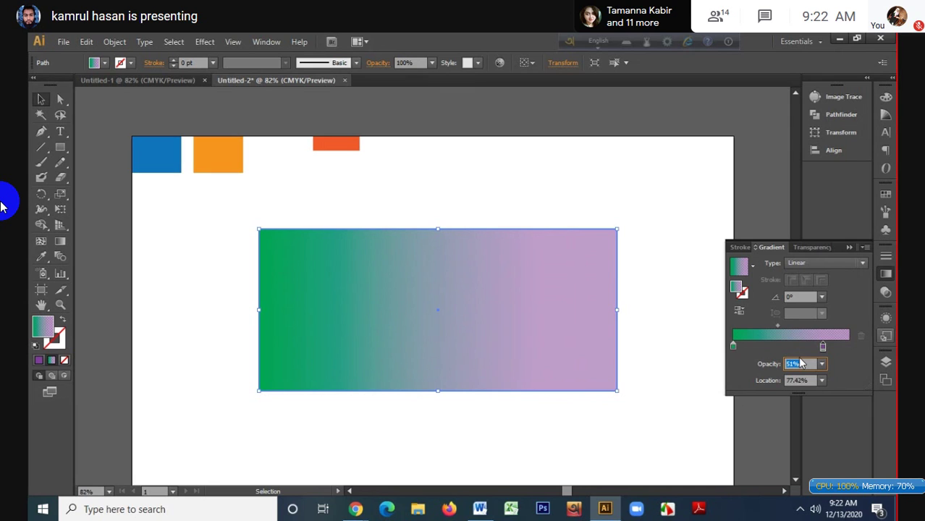
scroll(801, 364, down, 20)
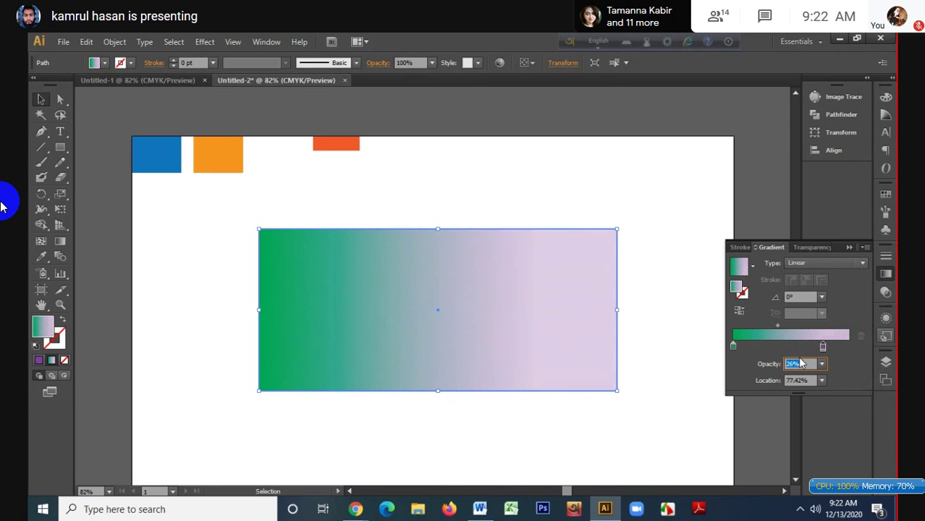
scroll(801, 363, down, 5)
click(655, 211)
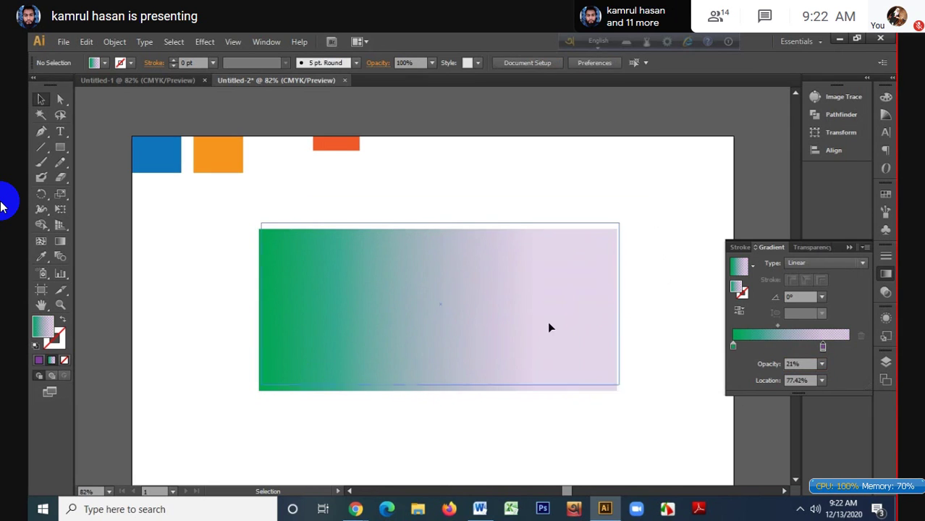
- Move the rectangle slightly up and to the right, keeping its purple gradient stop selected
drag(549, 327, 569, 298)
click(811, 363)
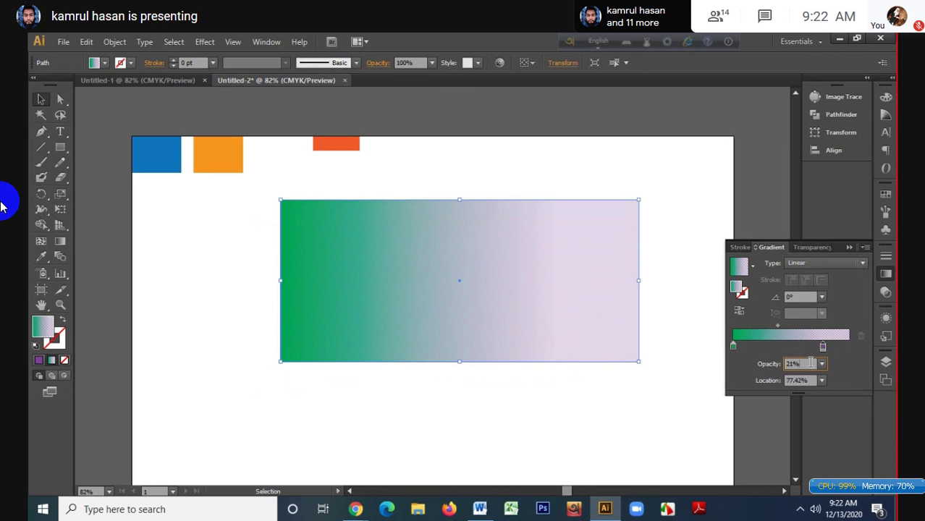
click(821, 349)
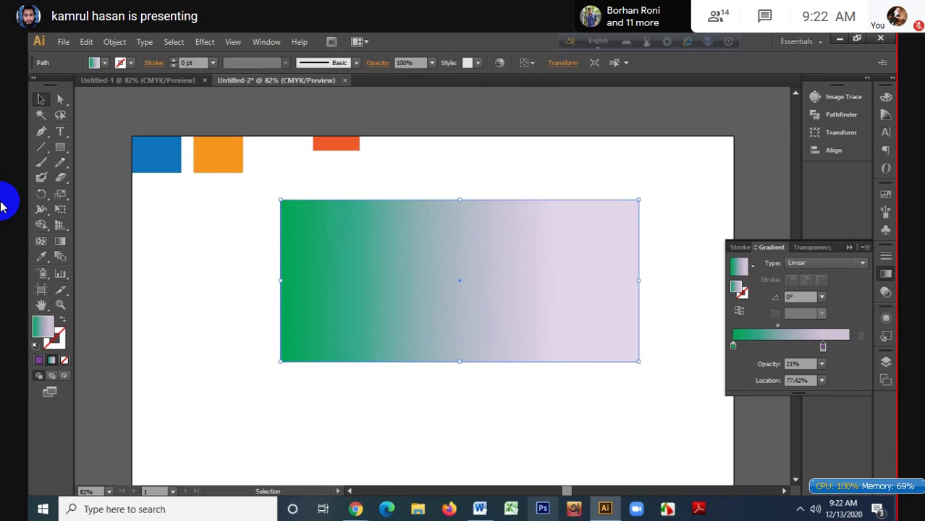
- Switch to the Google Meet call window in Chrome
mouse_move(357, 509)
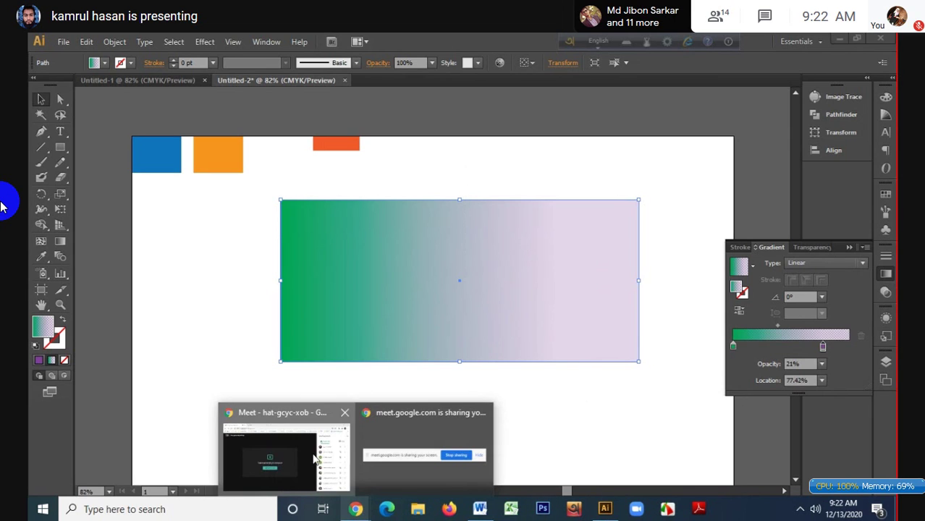
click(312, 452)
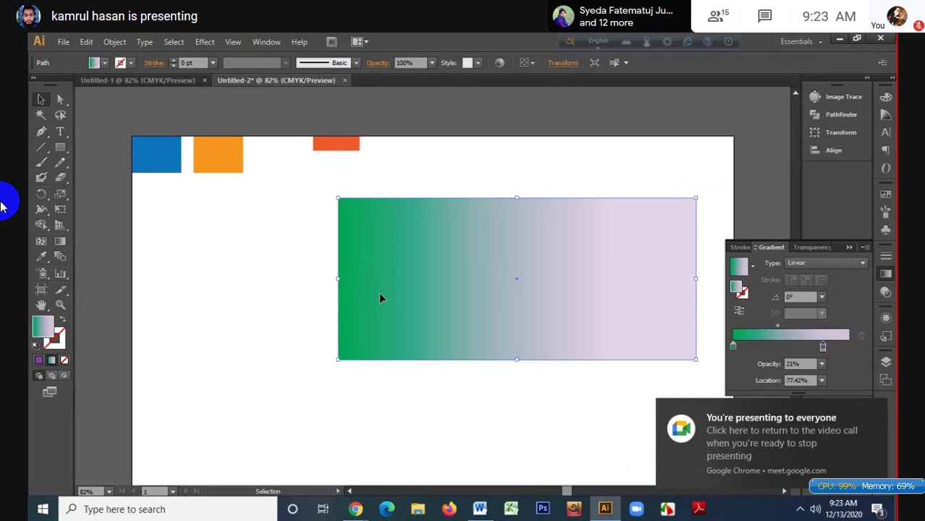
- Move the gradient rectangle over the artboard's upper-right corner and draw a second, wide rectangle in the empty area below
drag(375, 302, 552, 212)
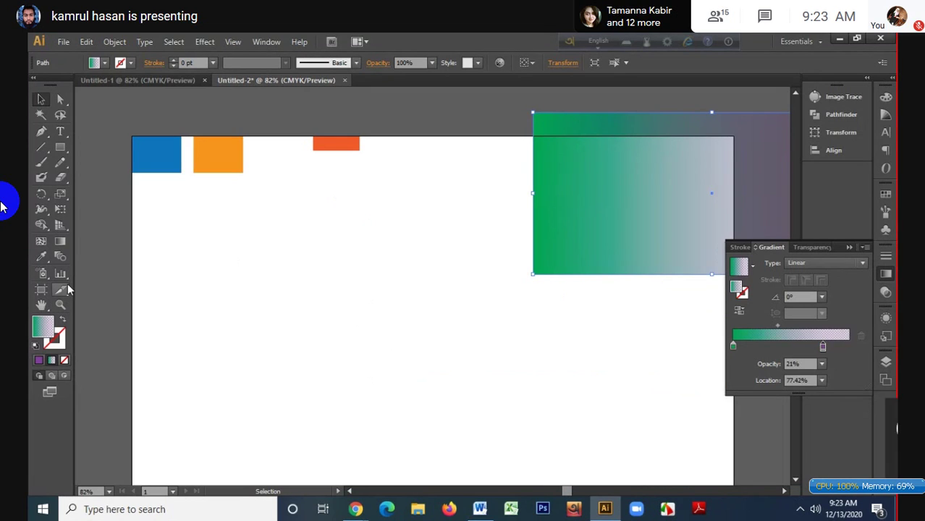
click(60, 147)
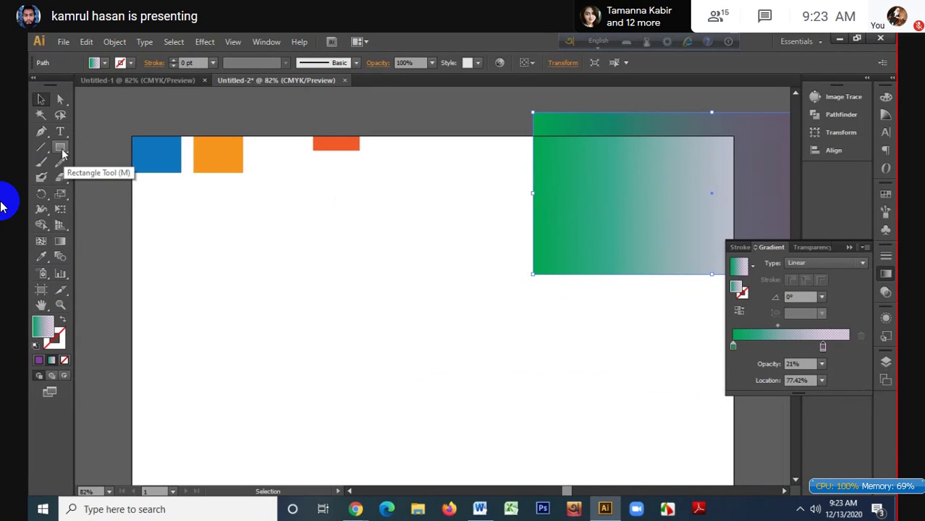
drag(159, 270, 521, 462)
scroll(520, 463, down, 3)
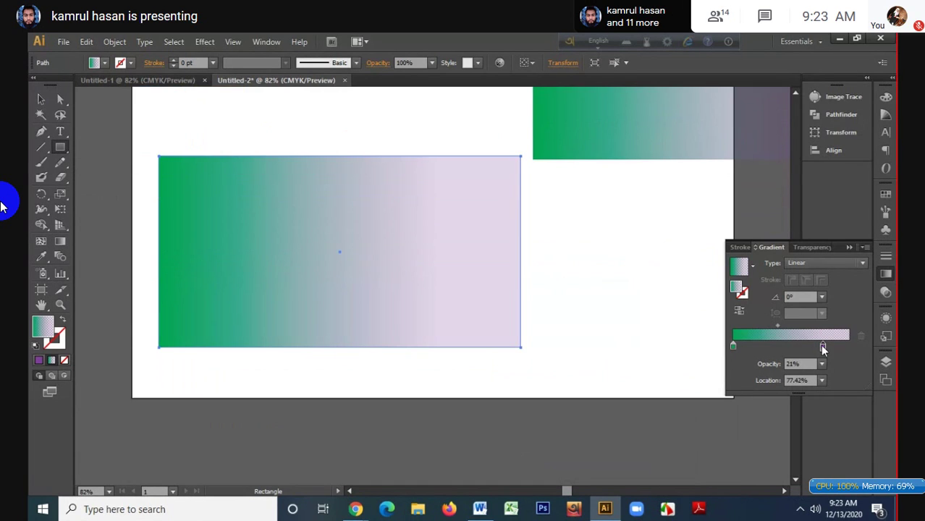
- Move the new rectangle's purple gradient stop to 99.46% and set its opacity to 100%
drag(823, 349, 846, 344)
click(822, 364)
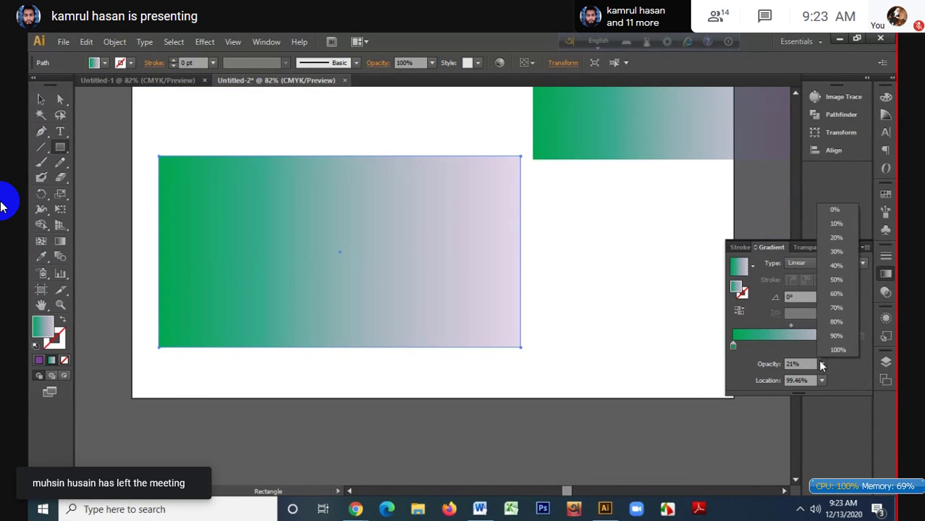
click(836, 349)
- Add a colour stop between the gradient's green and purple ends and position it at 53.76%
click(733, 346)
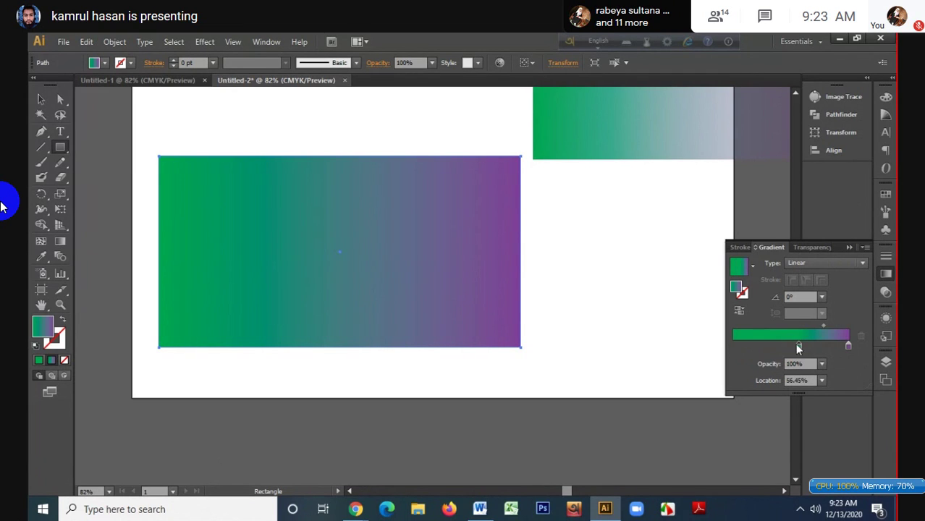
drag(731, 345, 734, 345)
click(800, 346)
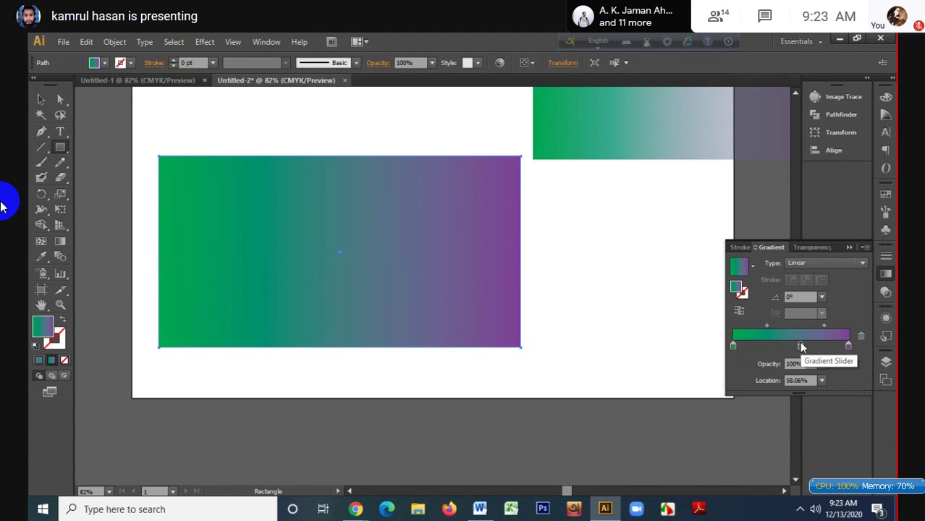
drag(801, 347, 796, 347)
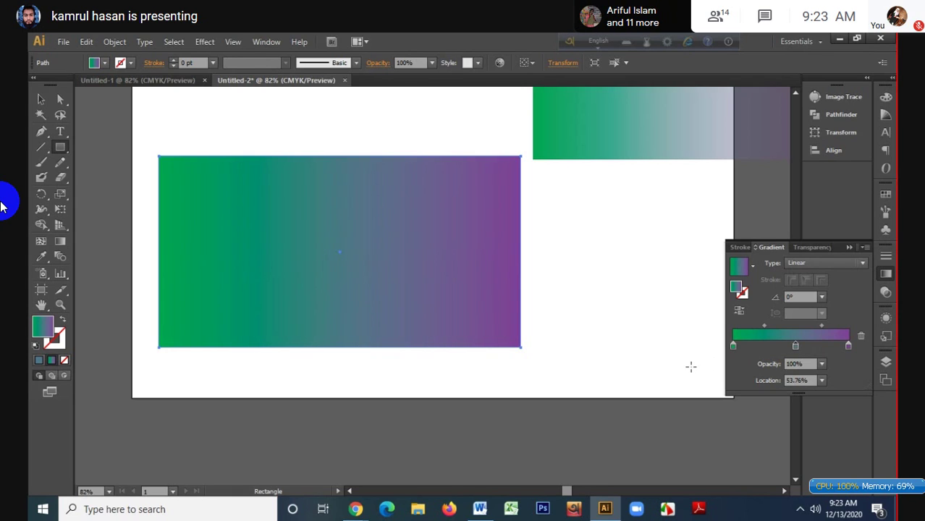
- Try the middle gradient stop's opacity at 75%, and restore it to 100%
click(804, 363)
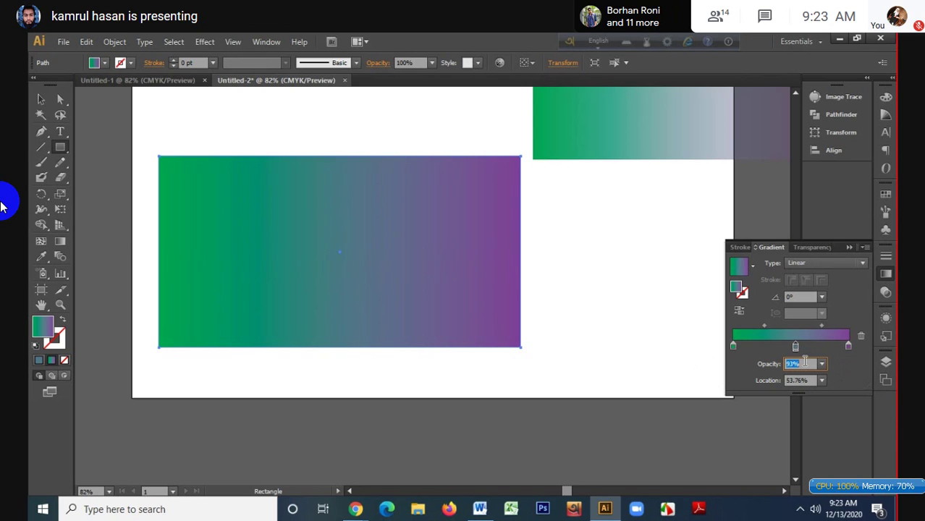
text(75)
key(Return)
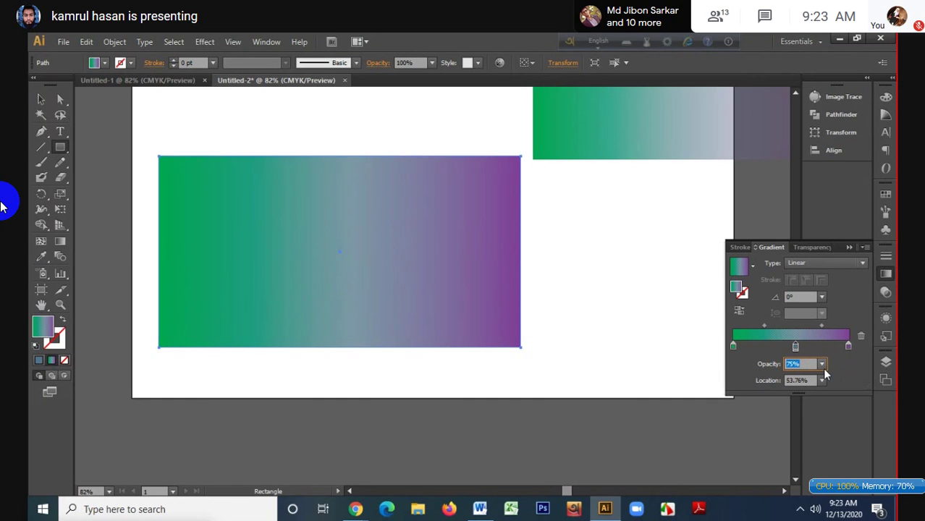
click(824, 364)
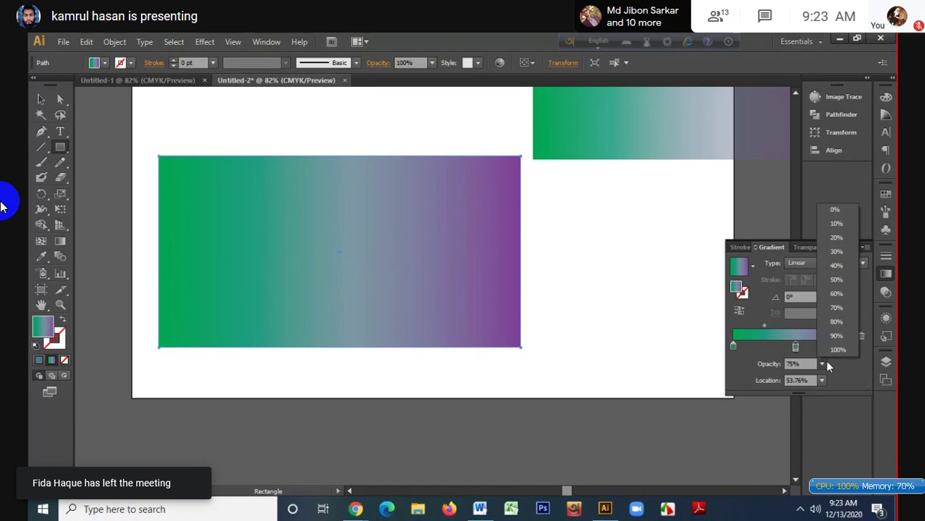
click(835, 351)
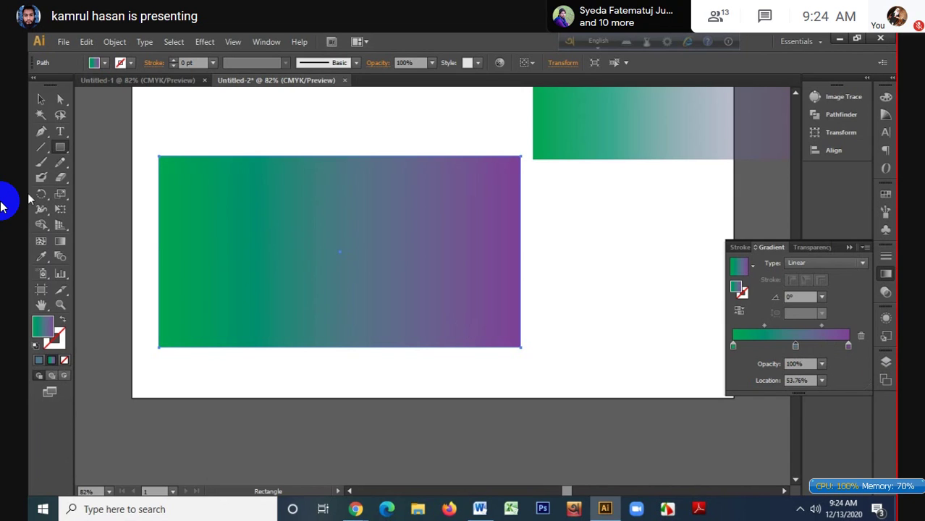
- Recolour the rectangle's 53.76% gradient stop very light grey using a swatch
click(41, 100)
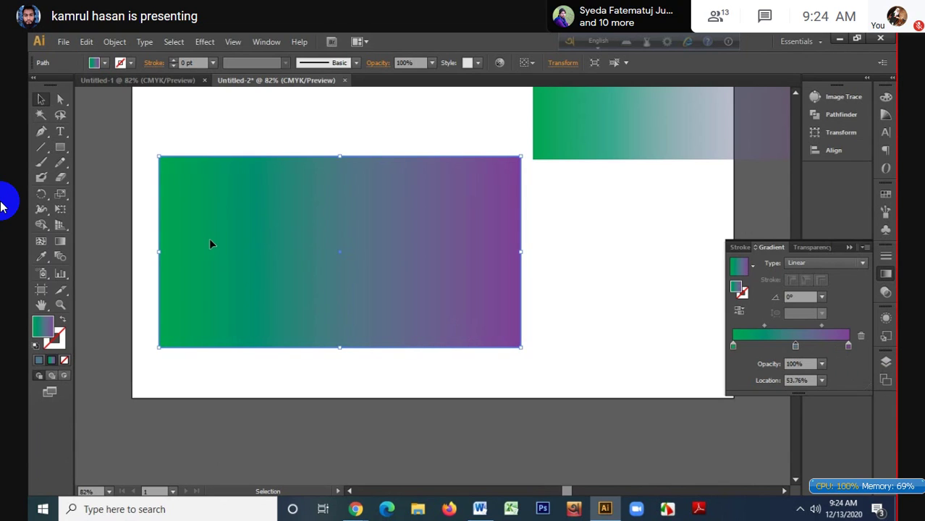
double_click(794, 345)
click(791, 414)
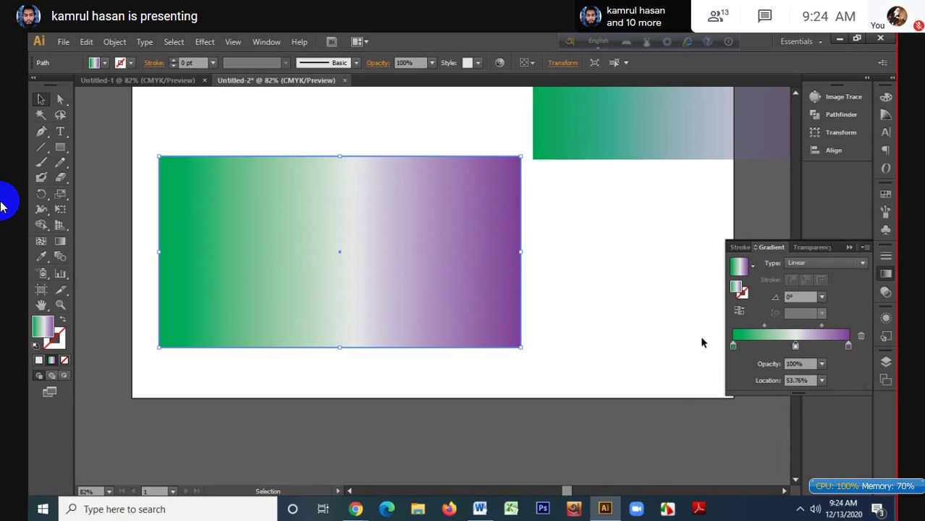
drag(289, 130, 425, 226)
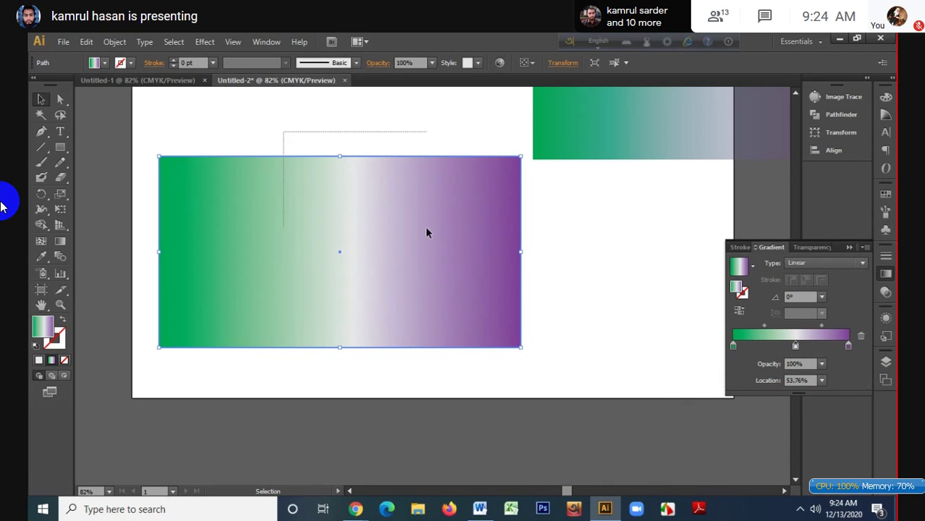
scroll(435, 246, up, 4)
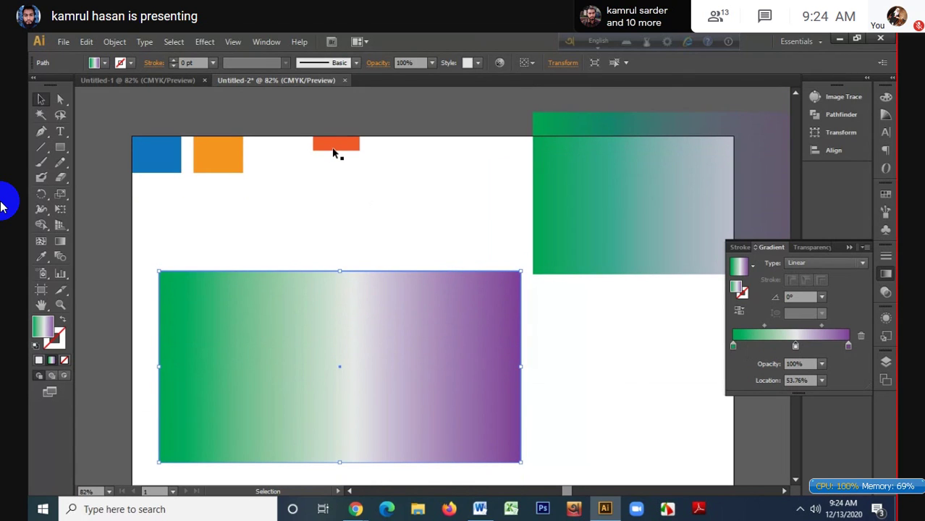
scroll(354, 281, down, 2)
scroll(354, 282, up, 1)
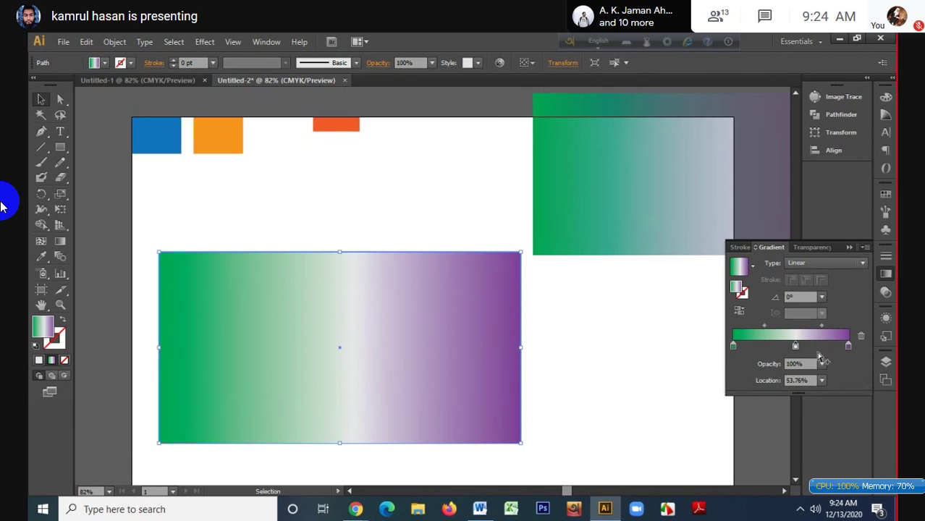
- Shift the rectangle's middle light-grey gradient stop to 60%, on to 70%, and finally to 73%
click(806, 379)
text(60)
key(Return)
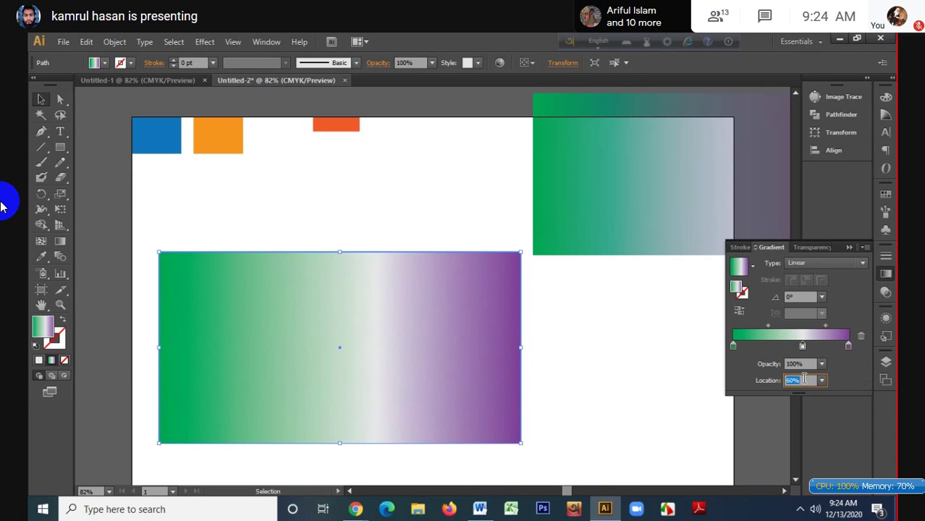
text(70)
key(Return)
text(73)
key(Return)
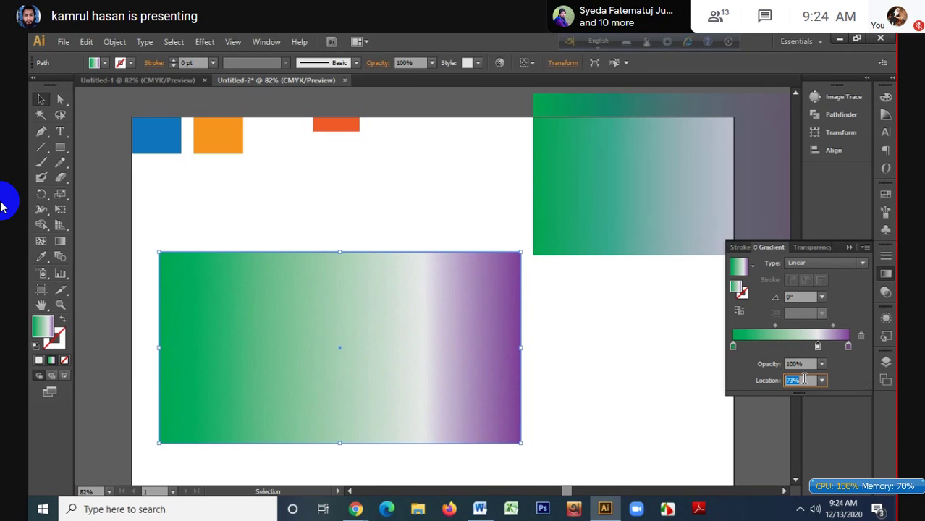
- Rotate the rectangle's linear gradient to an angle of 42°
click(801, 298)
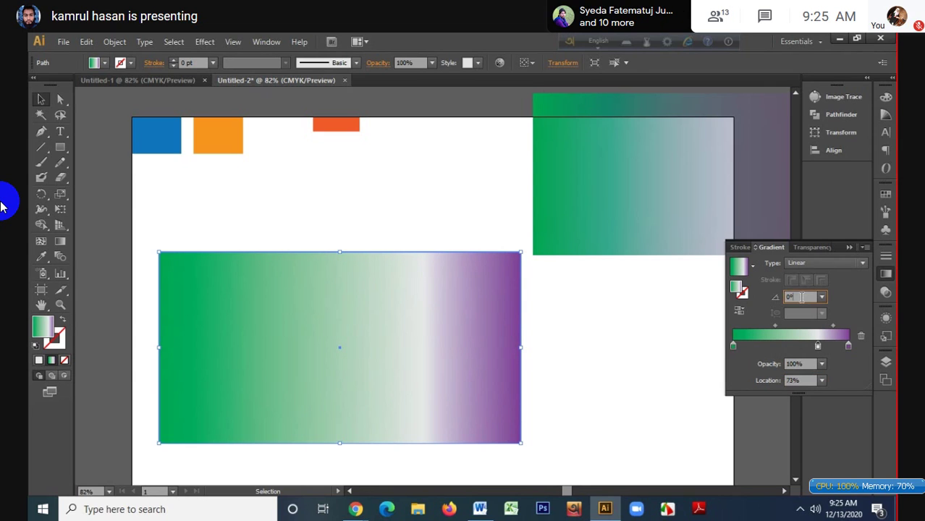
double_click(802, 297)
scroll(801, 298, up, 20)
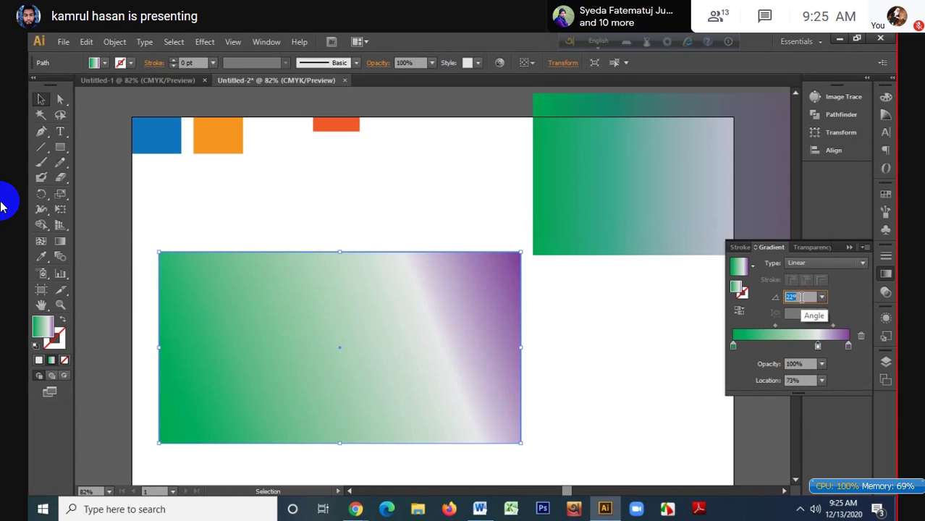
scroll(801, 297, up, 5)
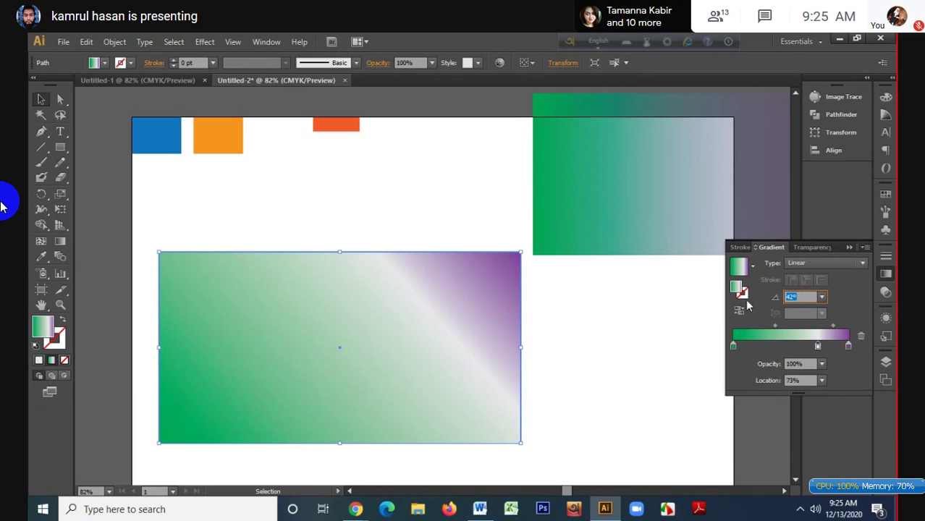
- Redraw the rectangle's green-to-purple gradient horizontally across its width with the Gradient tool, trying several long spans and a short one
click(58, 245)
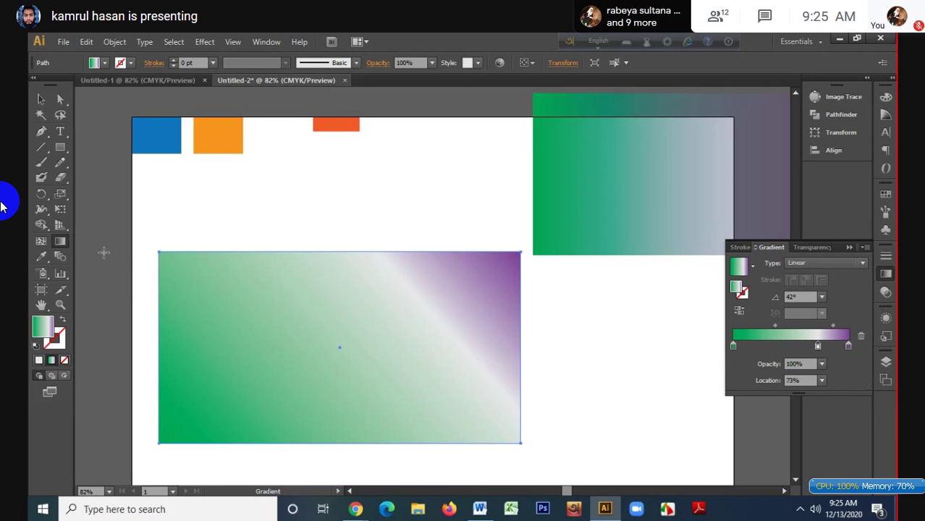
drag(129, 323, 569, 316)
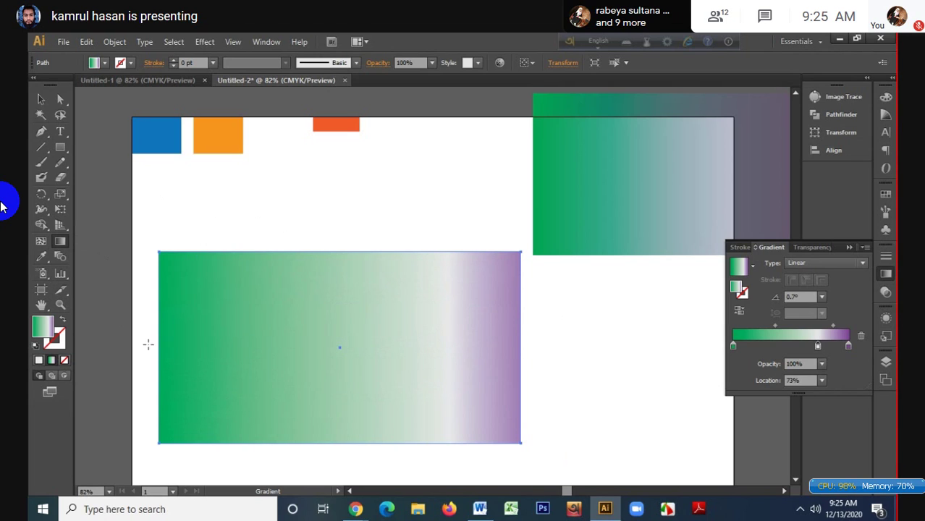
drag(134, 343, 602, 345)
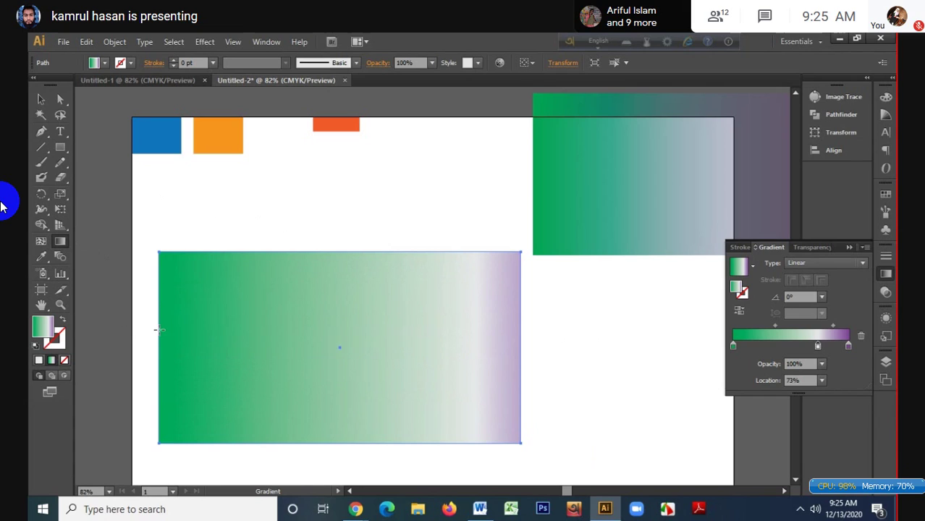
drag(137, 331, 266, 330)
drag(127, 315, 557, 314)
- Redraw the rectangle's gradient from top to bottom and diagonally, finishing with a left-to-right horizontal blend at about 1°
drag(298, 229, 288, 459)
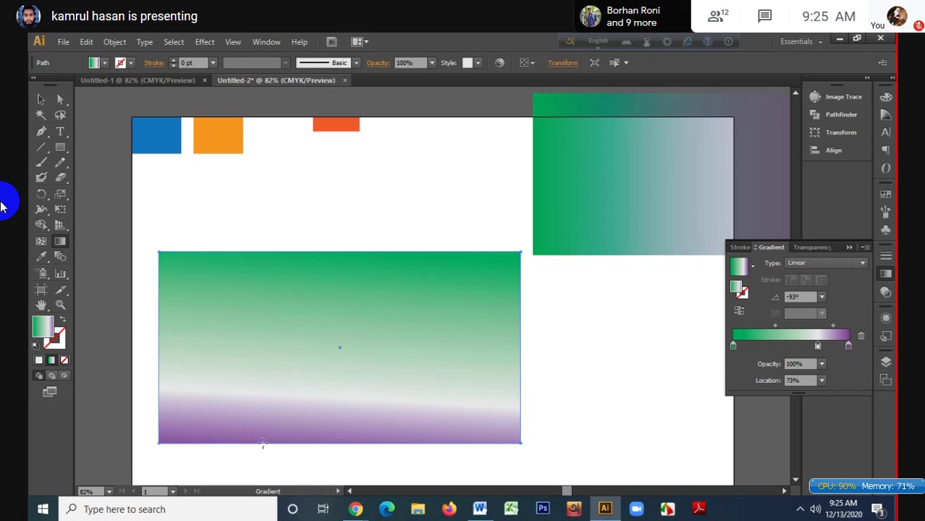
drag(309, 242, 320, 470)
drag(105, 332, 665, 367)
drag(533, 244, 356, 436)
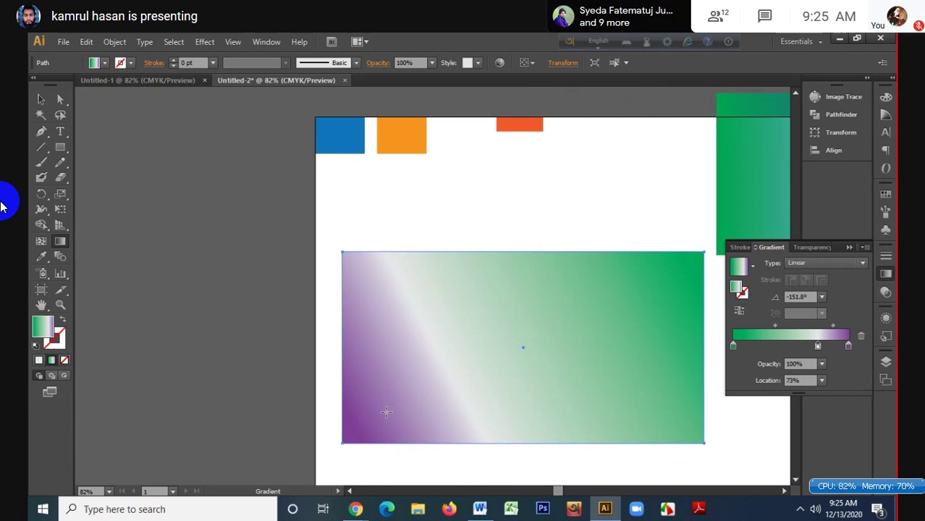
drag(319, 387, 697, 382)
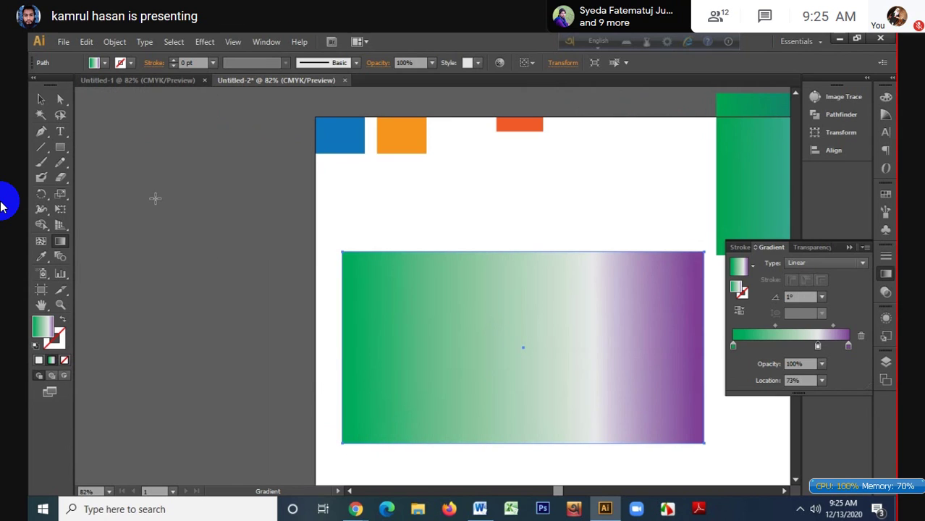
click(46, 102)
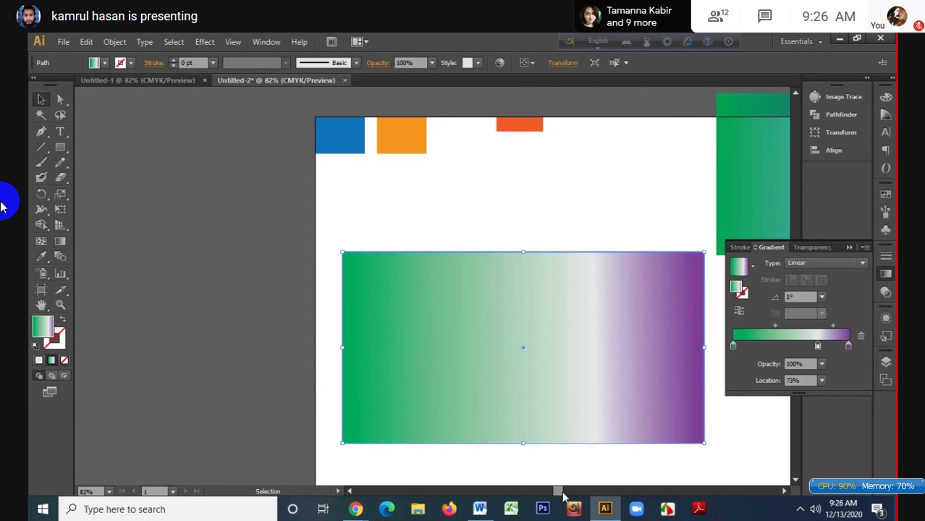
- Redraw the rectangle's gradient from left to right at different lengths, reverse it to run from right to left, and try a short vertical span
drag(563, 496, 568, 490)
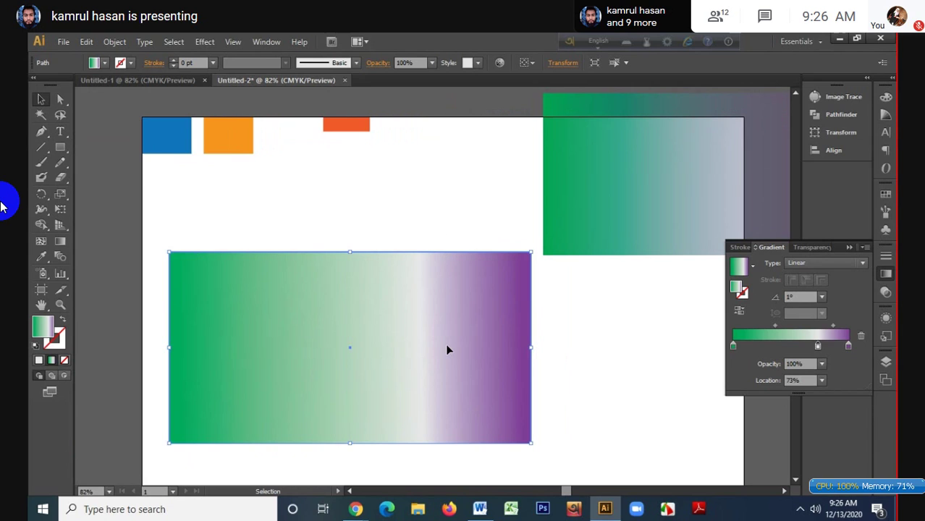
key(g)
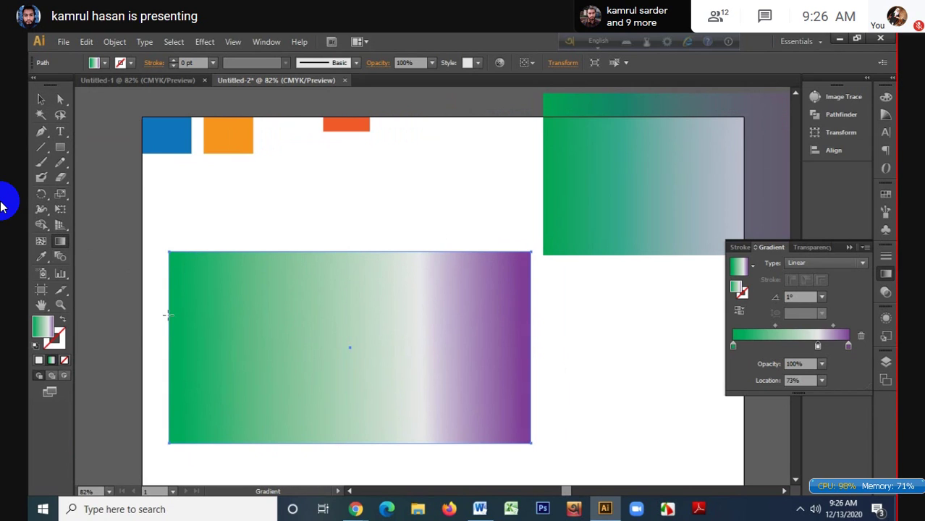
mouse_move(130, 317)
mouse_down()
mouse_move(609, 378)
mouse_move(652, 344)
mouse_move(619, 313)
mouse_up()
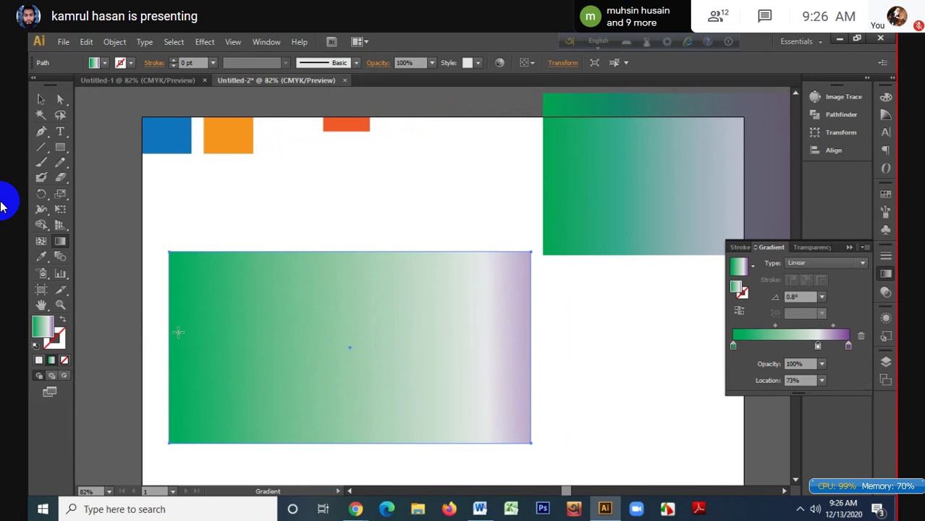
drag(130, 321, 373, 335)
drag(597, 342, 92, 343)
drag(590, 342, 94, 344)
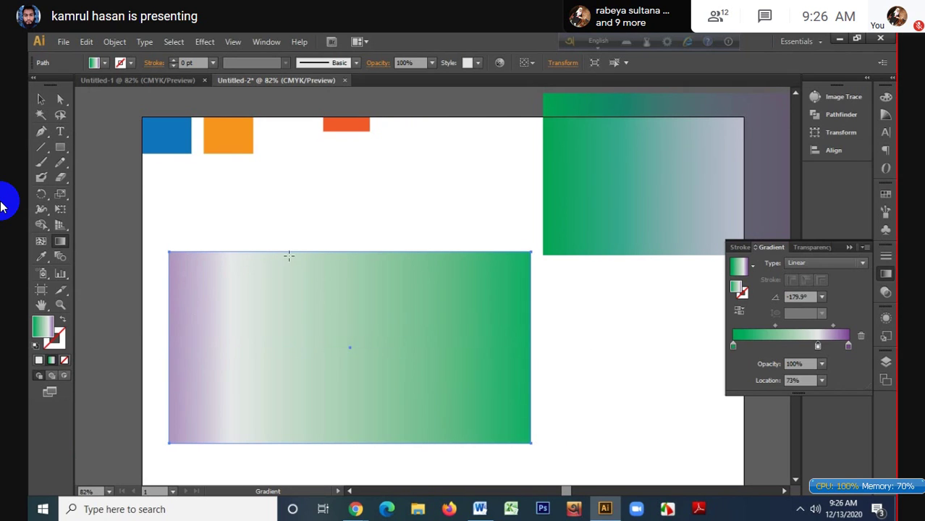
mouse_move(361, 217)
mouse_down()
mouse_move(372, 299)
mouse_move(347, 452)
mouse_move(386, 341)
mouse_move(357, 241)
mouse_up()
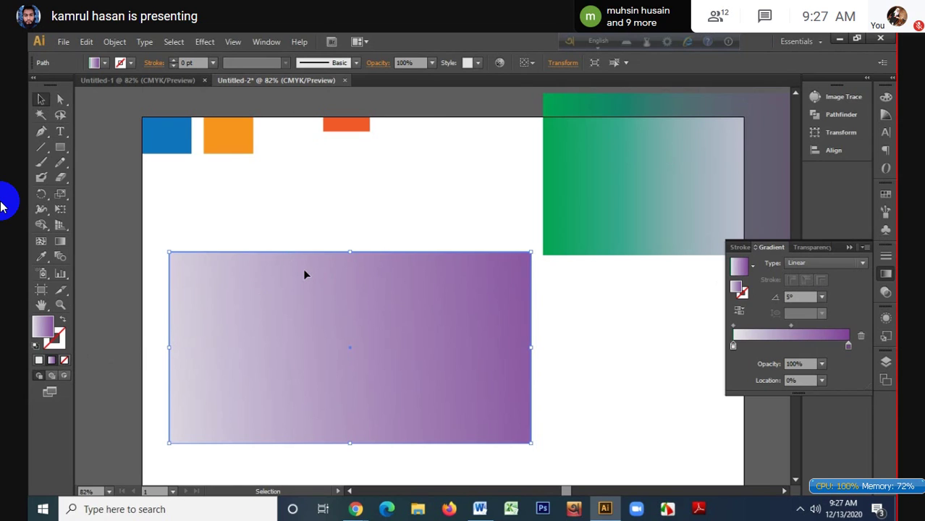
- Move the light-grey-to-purple rectangle aside below the green one, and enlarge the small red-orange rectangle across the empty part of the artboard
drag(305, 274, 592, 297)
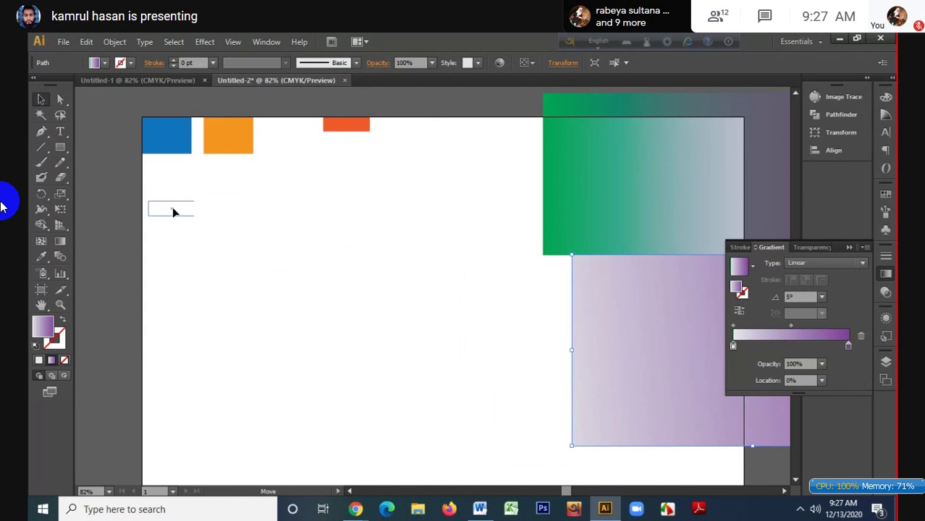
drag(173, 208, 540, 432)
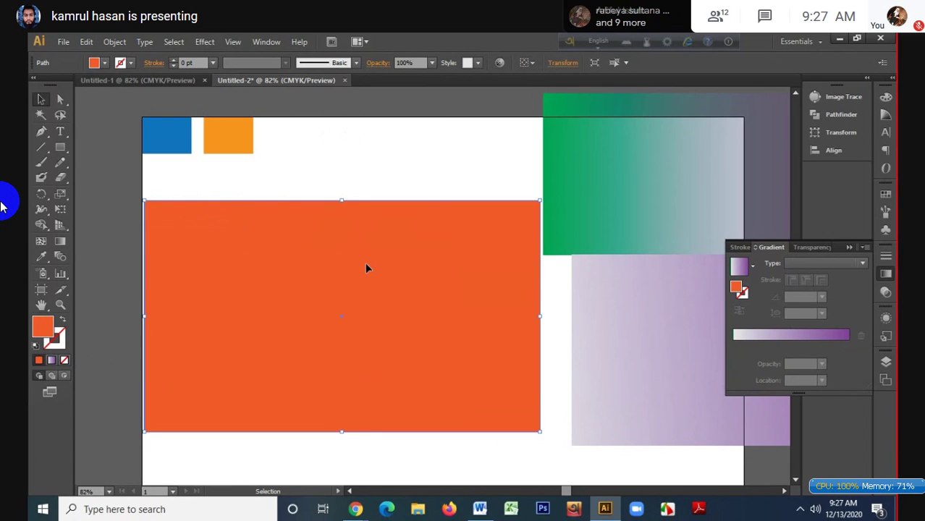
- Fill the red-orange rectangle with the light-grey-to-purple linear gradient, and recolour its 0% stop by sampling the blue square, finally the orange square
click(780, 338)
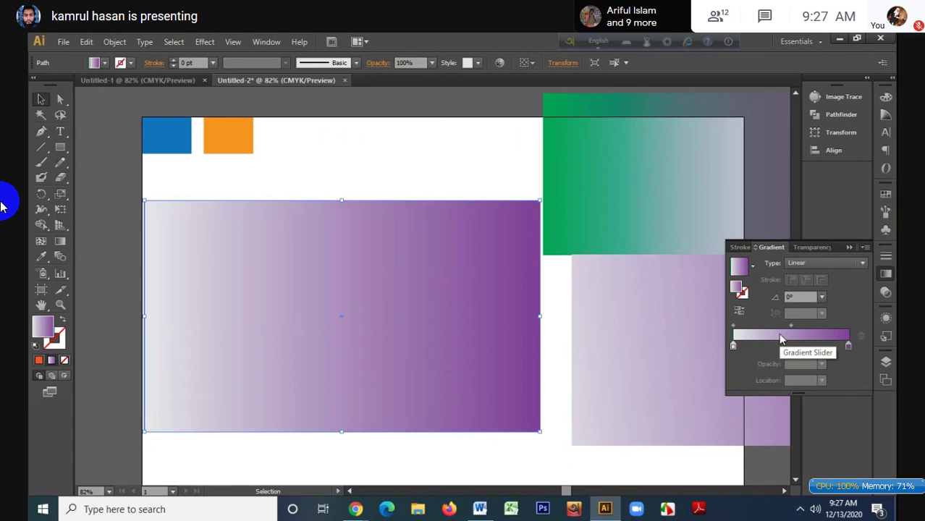
click(848, 346)
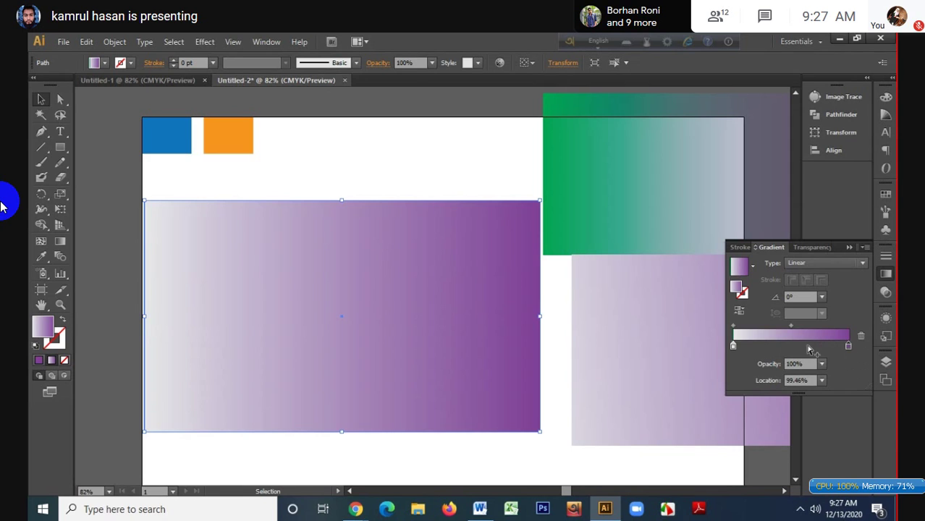
click(732, 346)
key(i)
shift+click(189, 143)
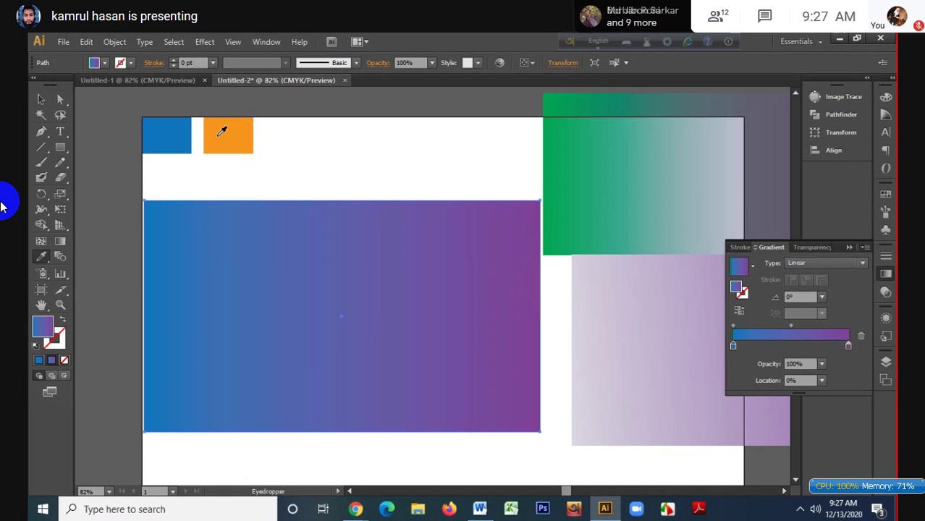
shift+click(218, 135)
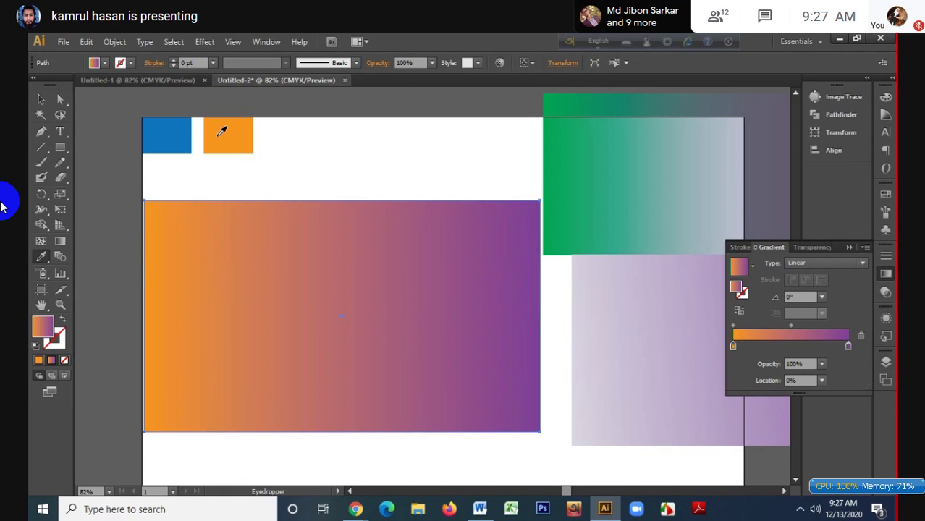
key(v)
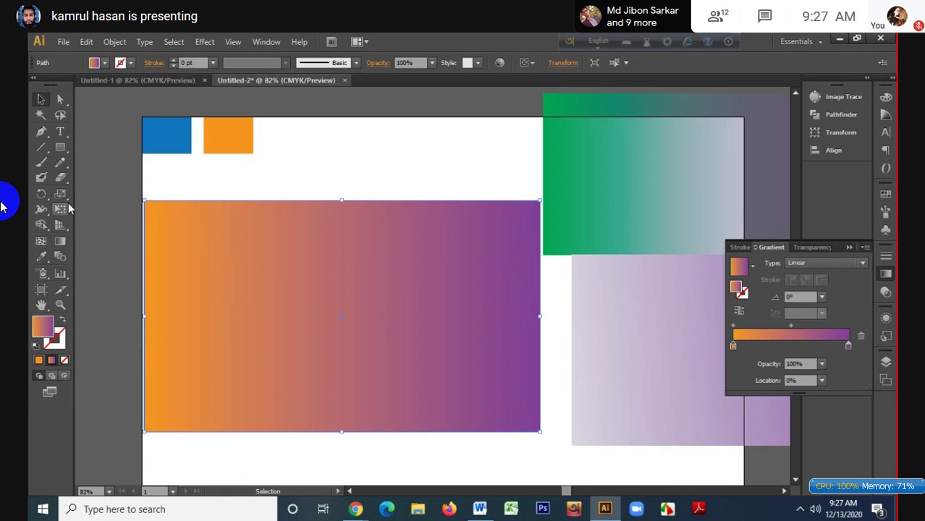
- Redraw the large rectangle's orange-to-purple gradient horizontally both ways, vertically, and diagonally from its upper-right to lower-left corner with the Gradient tool
click(60, 241)
drag(121, 289, 548, 290)
drag(601, 331, 73, 320)
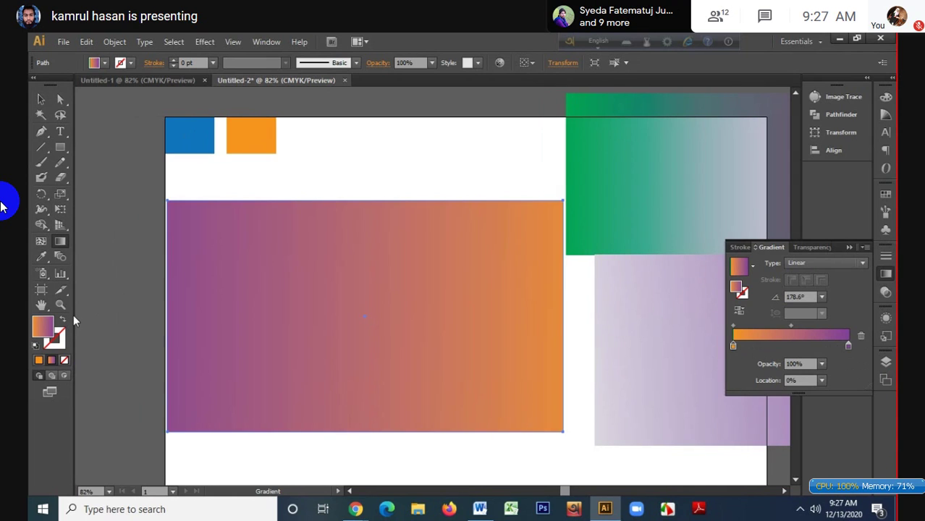
drag(146, 276, 590, 284)
drag(372, 159, 365, 428)
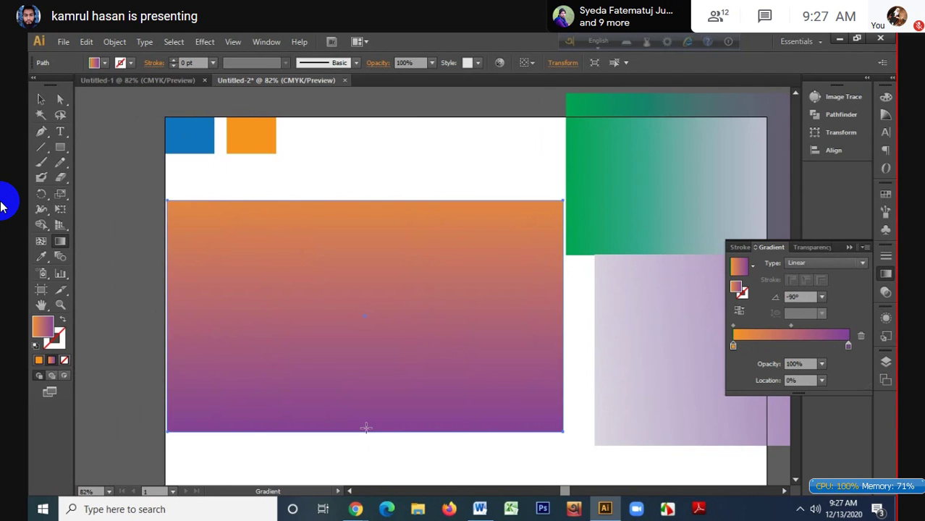
drag(570, 197, 160, 427)
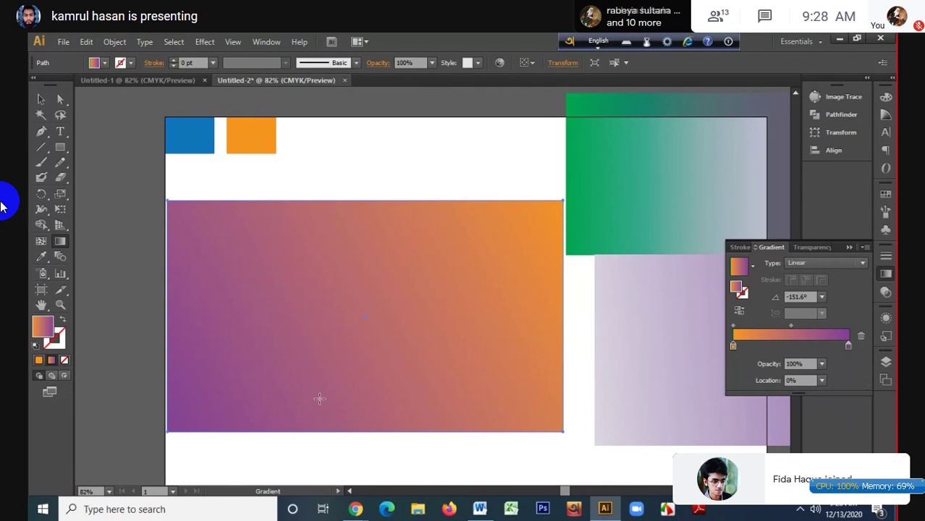
- Switch to the Google Meet call in Chrome, admit all the waiting participants, and return to Illustrator
mouse_move(355, 509)
click(308, 441)
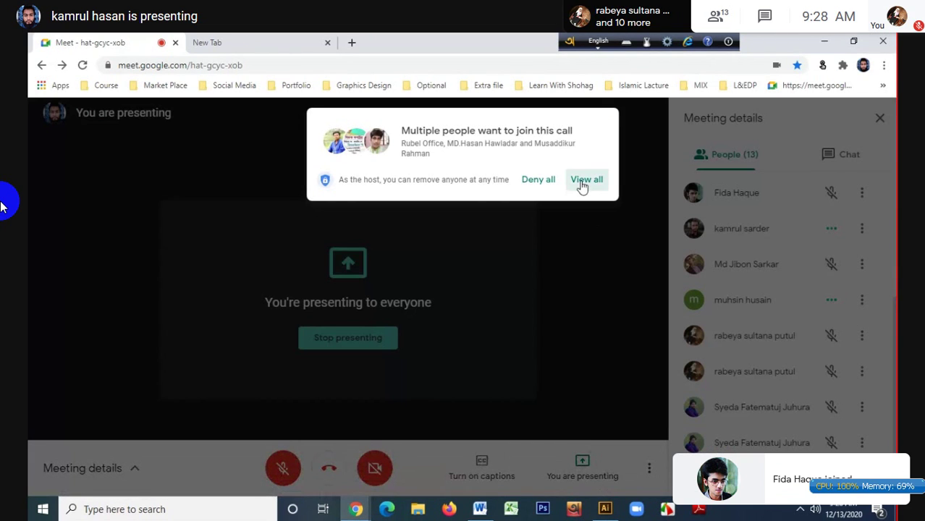
click(582, 186)
click(582, 186)
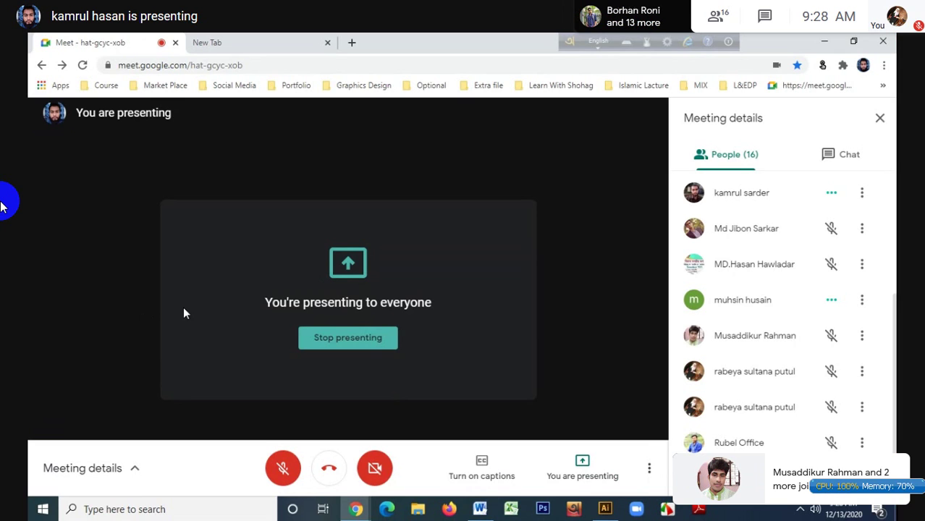
click(598, 508)
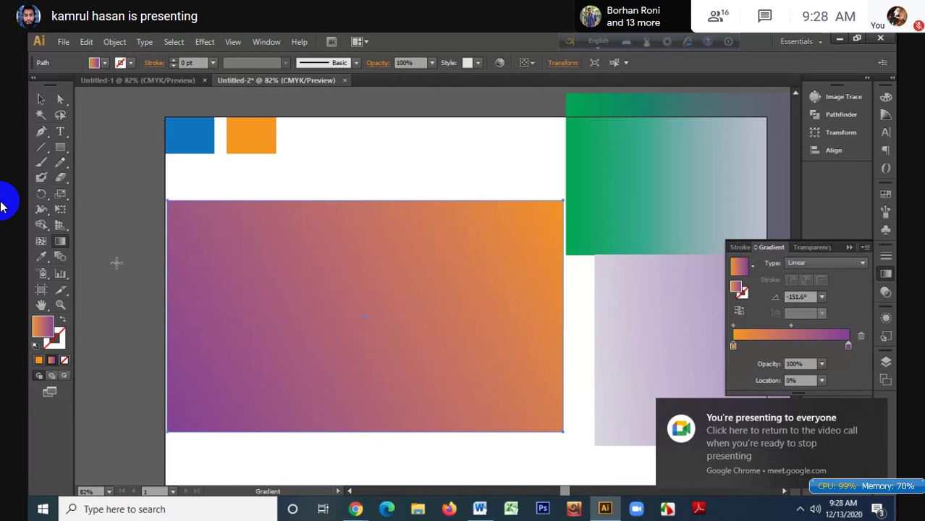
- Redraw the large rectangle's gradient over short diagonal spans, finishing with a horizontal orange-to-purple blend at about 0.1°
drag(167, 213, 347, 291)
drag(239, 276, 331, 363)
drag(474, 230, 349, 345)
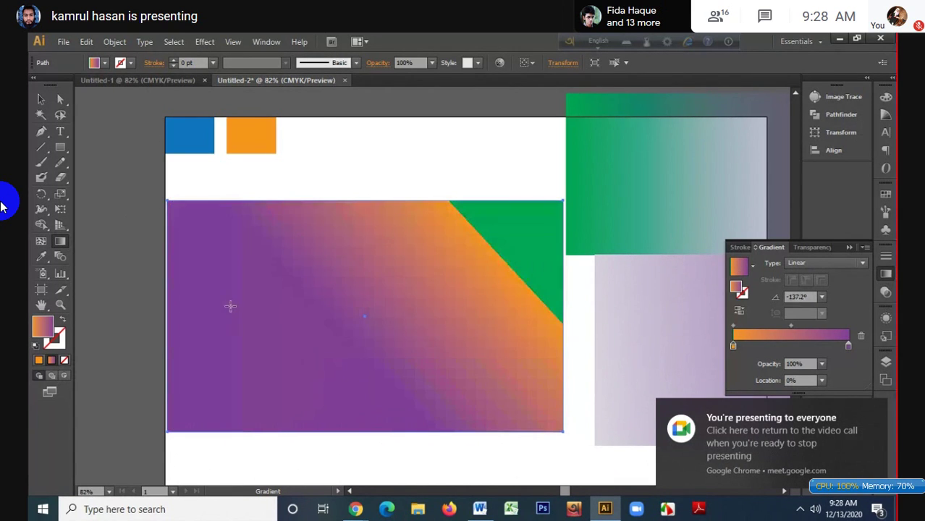
drag(229, 306, 615, 227)
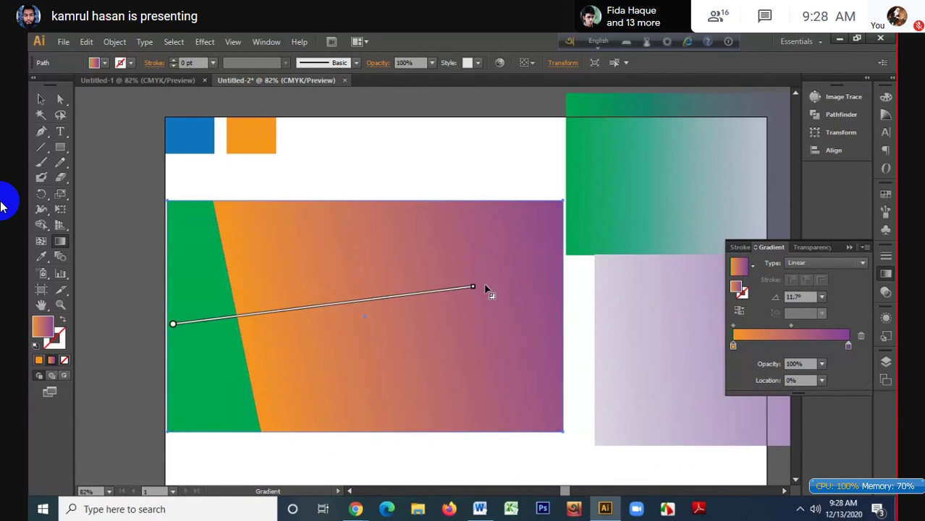
drag(173, 324, 472, 287)
drag(135, 351, 465, 350)
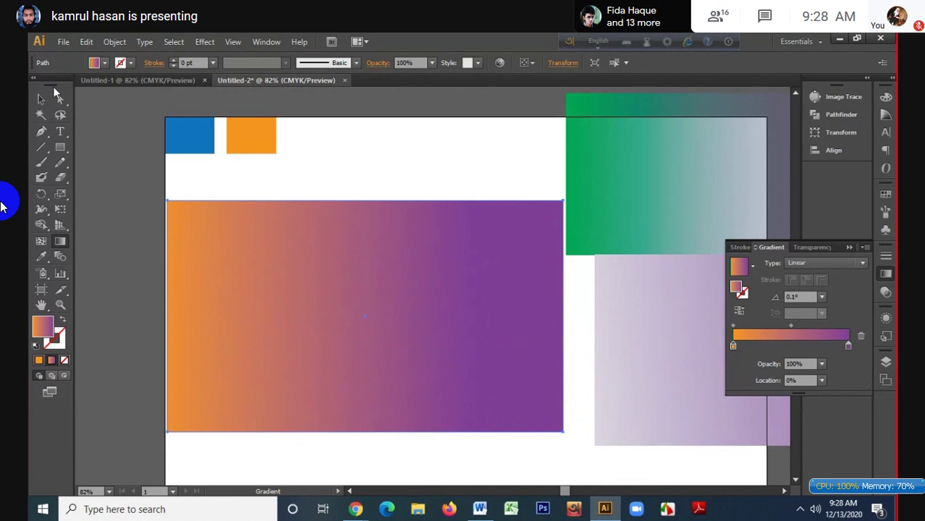
- Deselect the large orange-to-purple rectangle and select it again with the Selection tool
click(42, 99)
click(105, 161)
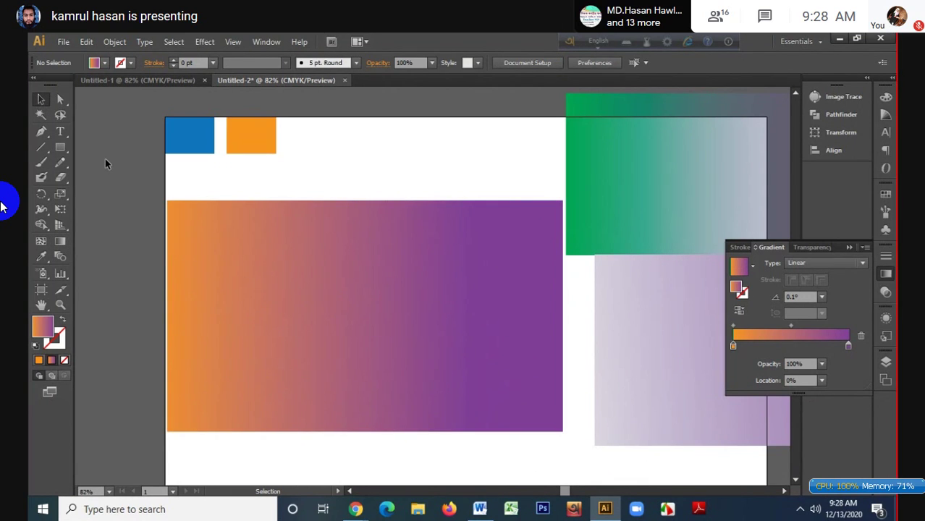
click(259, 203)
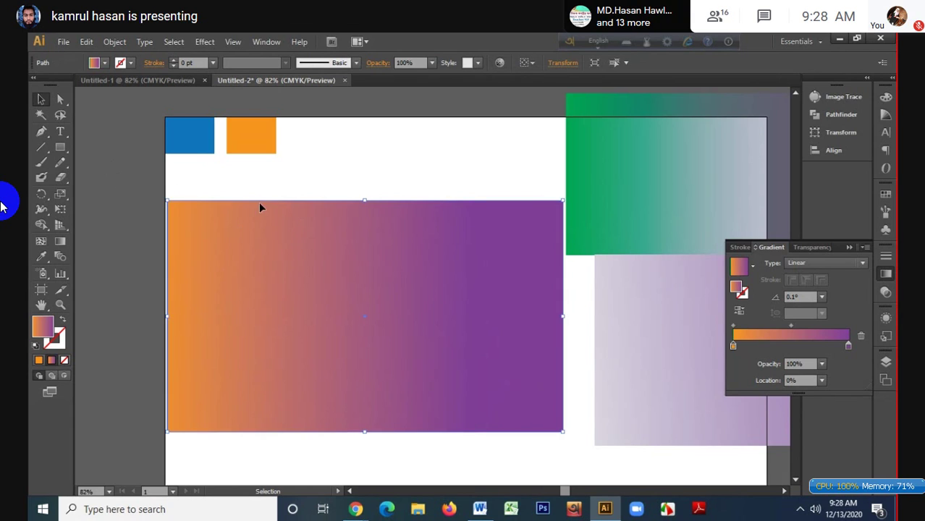
- Shrink the large orange-to-purple rectangle from its upper-left corner and reposition it on the artboard, clear of the other rectangles
drag(169, 205, 287, 240)
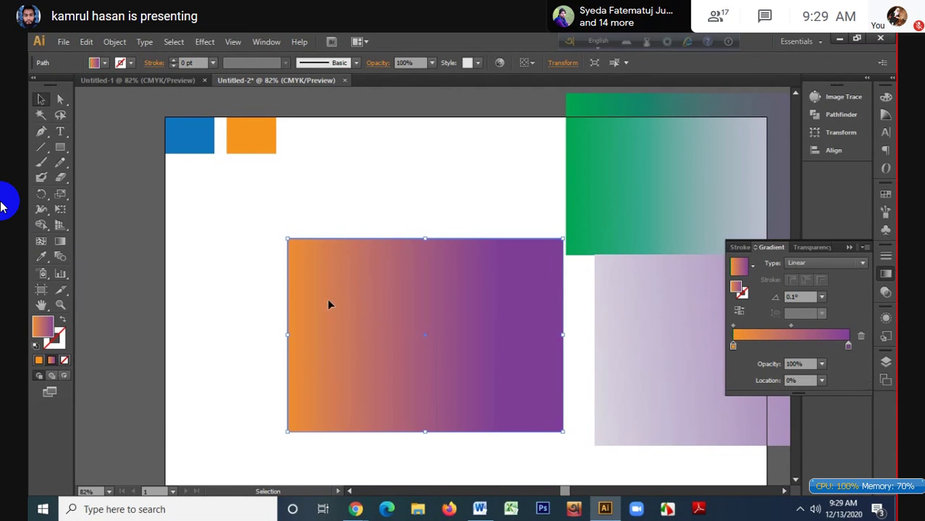
drag(416, 332, 304, 277)
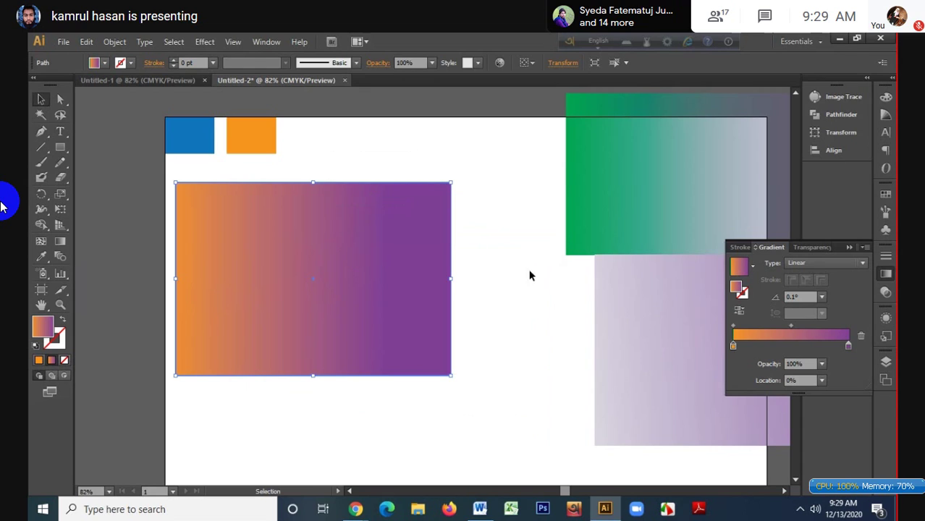
click(105, 63)
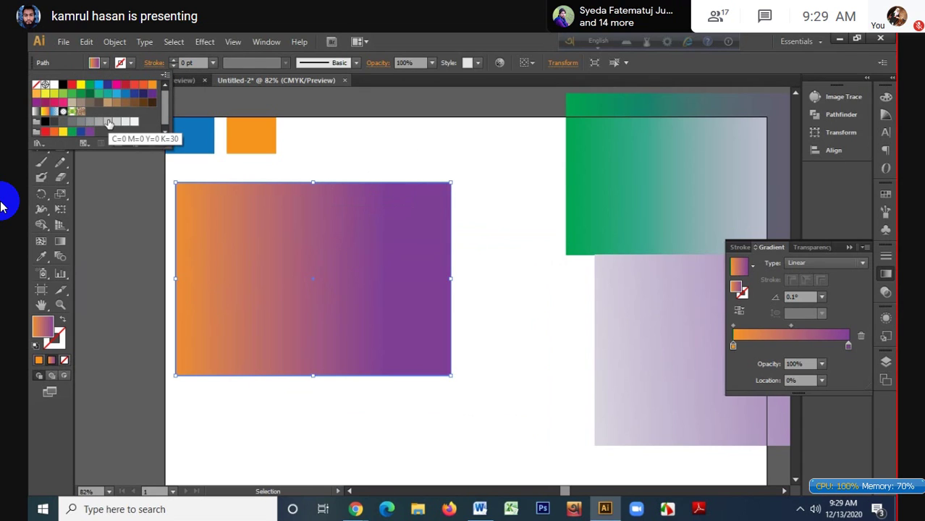
click(411, 252)
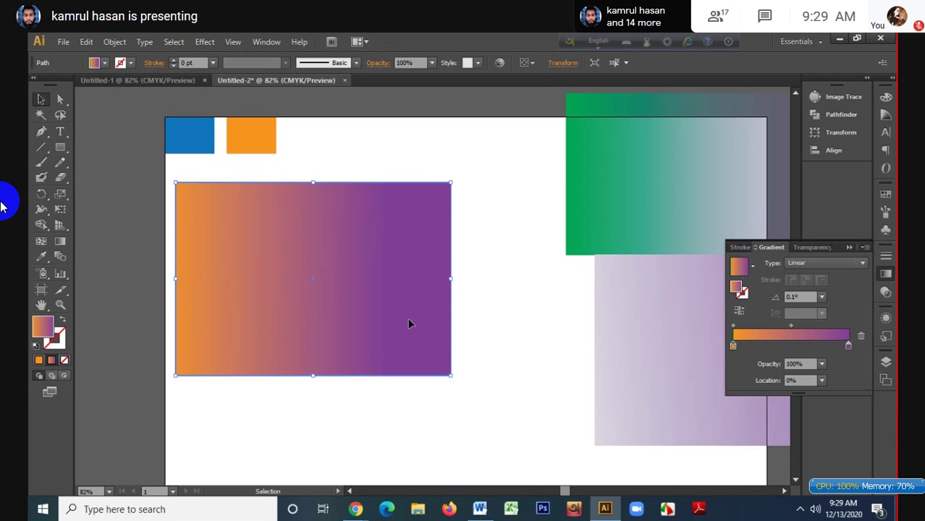
drag(421, 324, 464, 321)
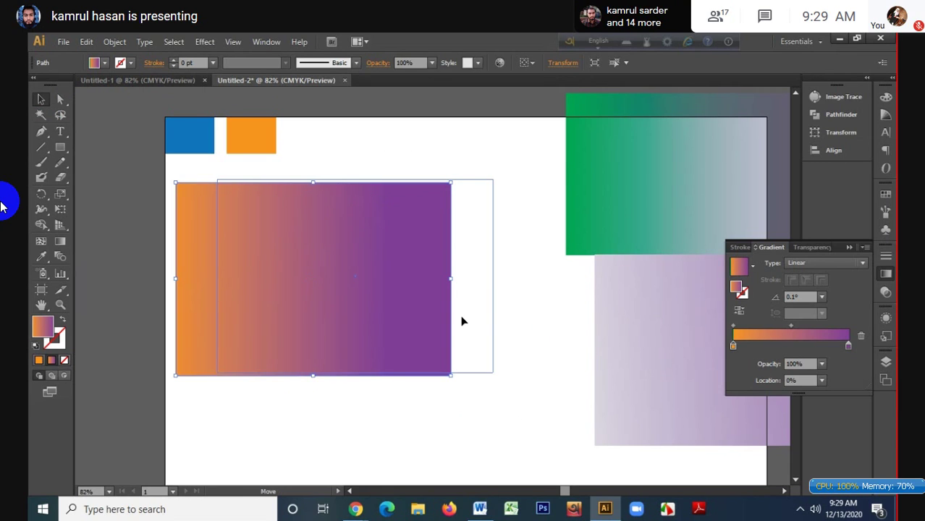
drag(464, 320, 482, 320)
click(848, 346)
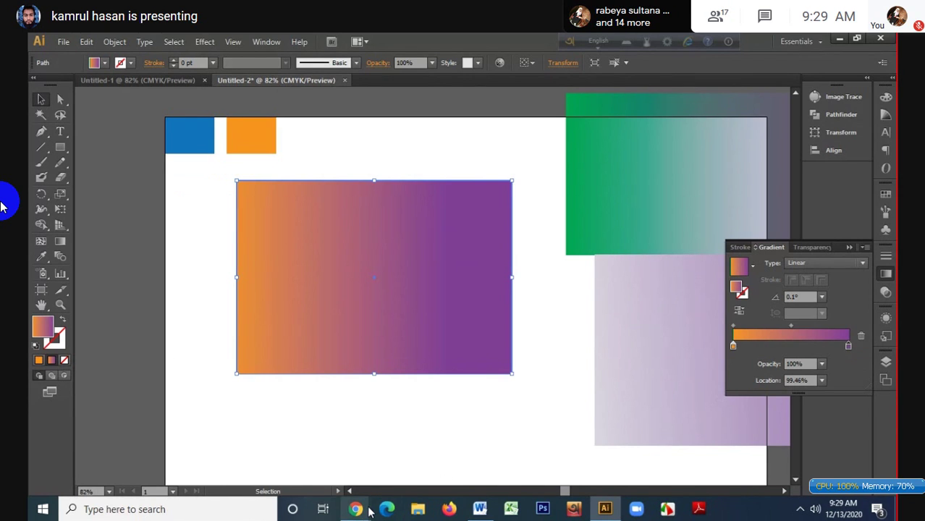
- Switch to Chrome and open all ten bookmarks of the Color folder under Graphics Design in new tabs
mouse_move(369, 512)
click(333, 464)
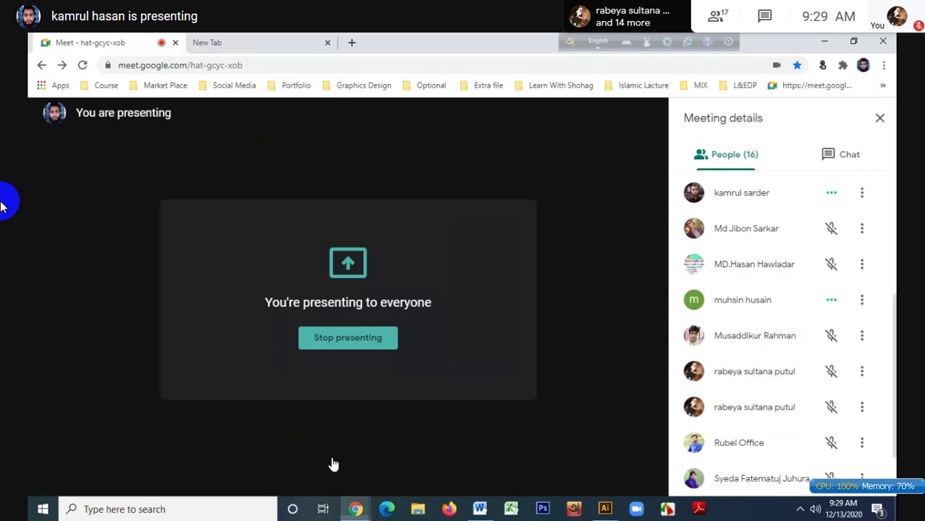
key(ctrl+Tab)
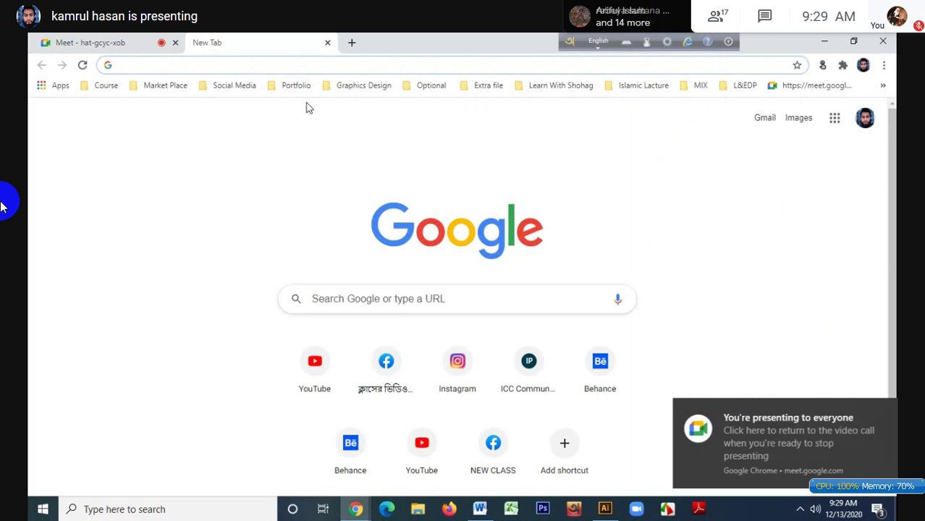
click(297, 86)
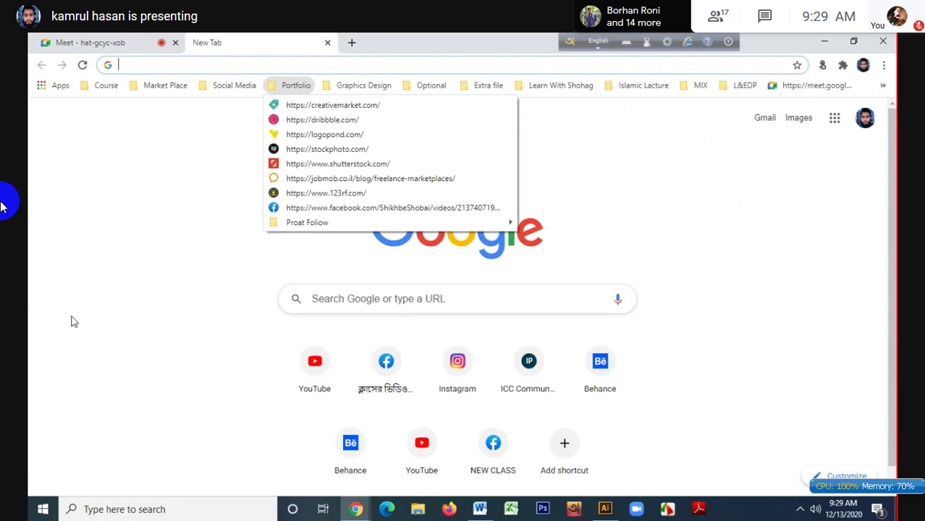
click(257, 39)
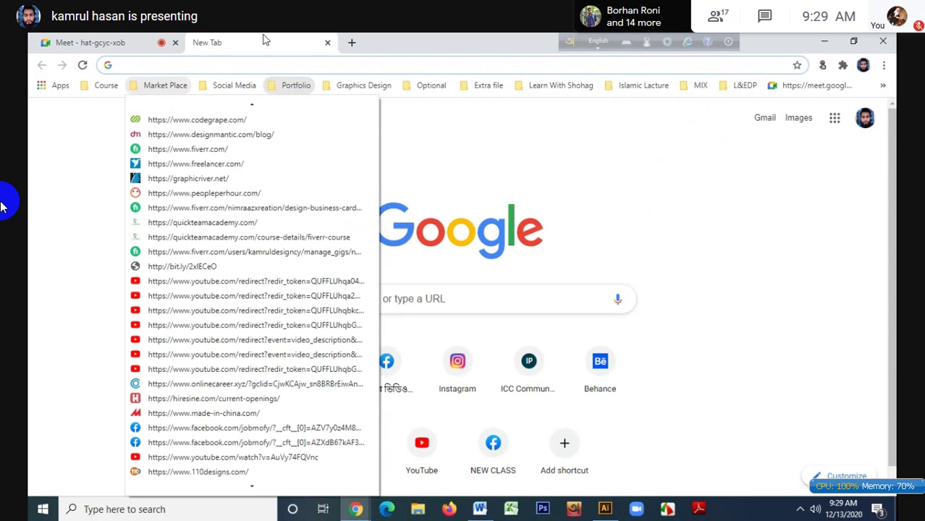
mouse_move(364, 86)
mouse_move(368, 133)
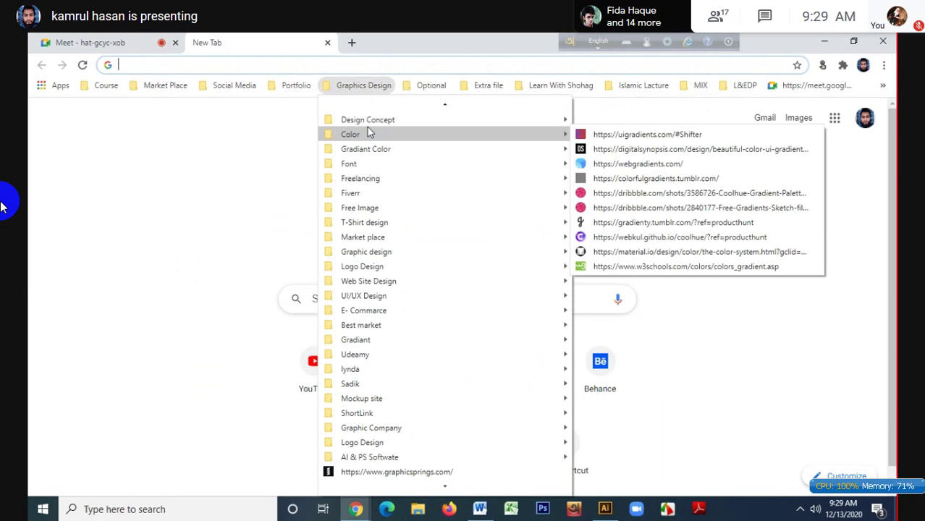
right_click(367, 128)
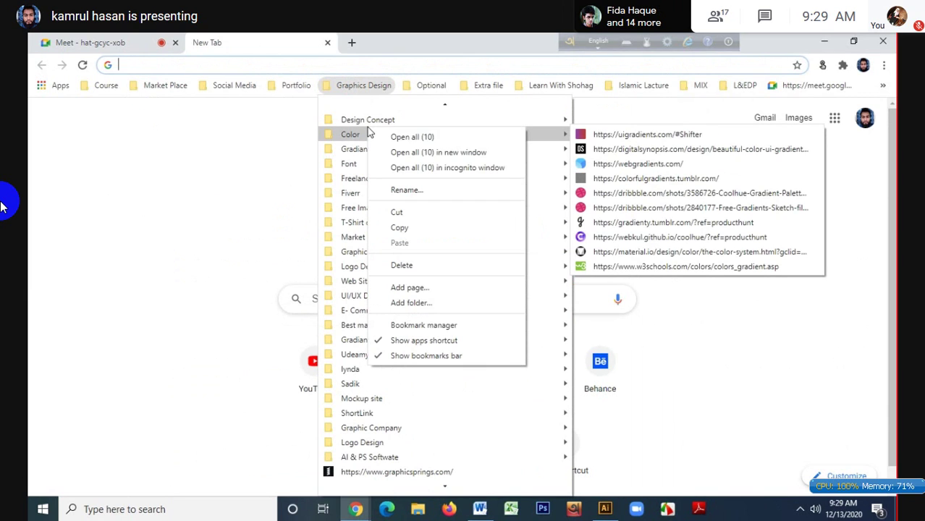
click(411, 137)
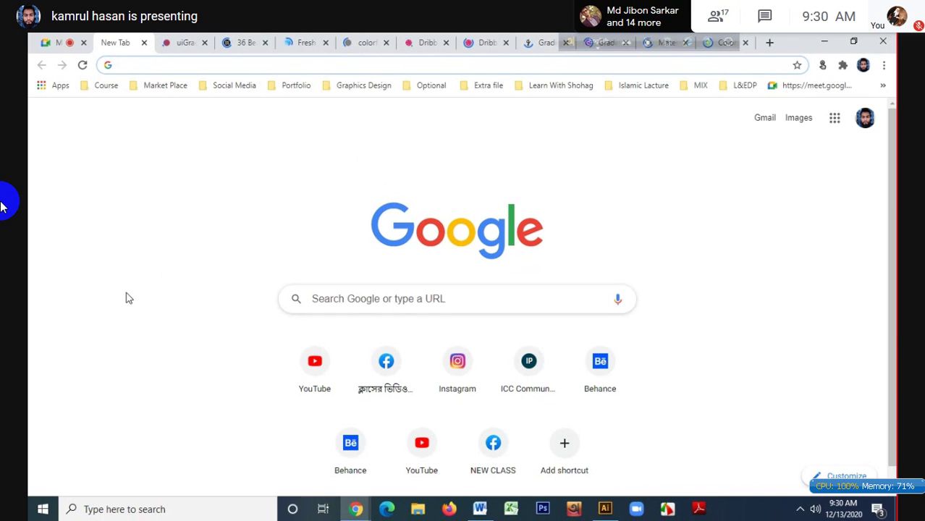
- View the uiGradients site and browse forward from the Shifter gradient to the Quepal gradient
click(181, 42)
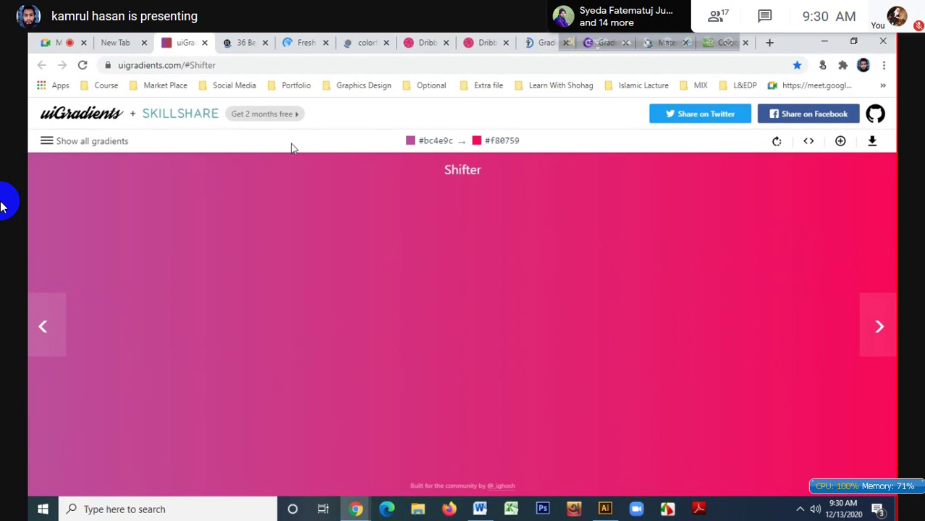
click(878, 325)
click(878, 325)
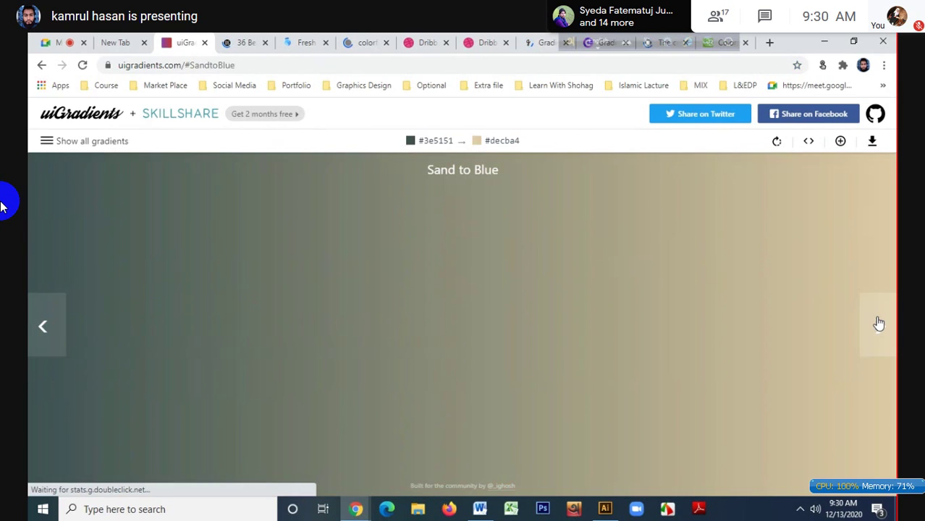
click(878, 325)
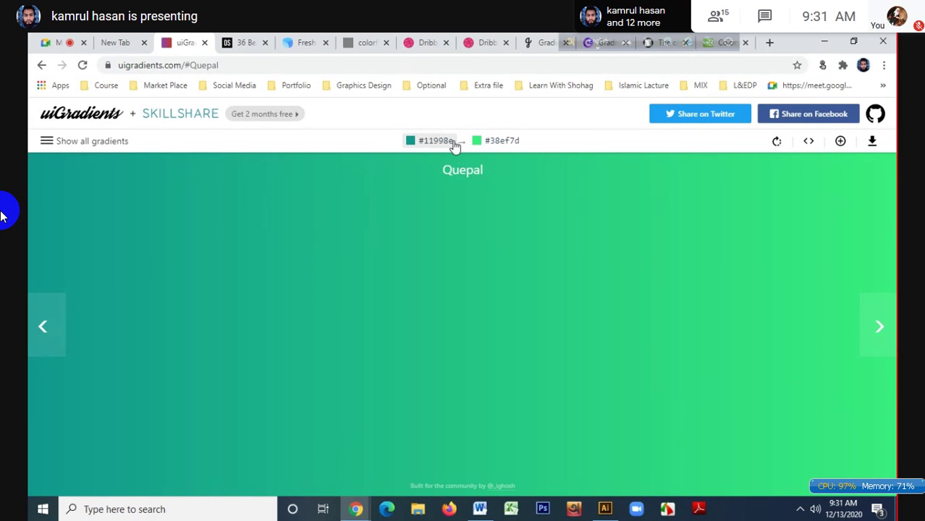
- Return to Illustrator and set the orange stop of the selected rectangle's gradient to hex colour 11998e
click(605, 514)
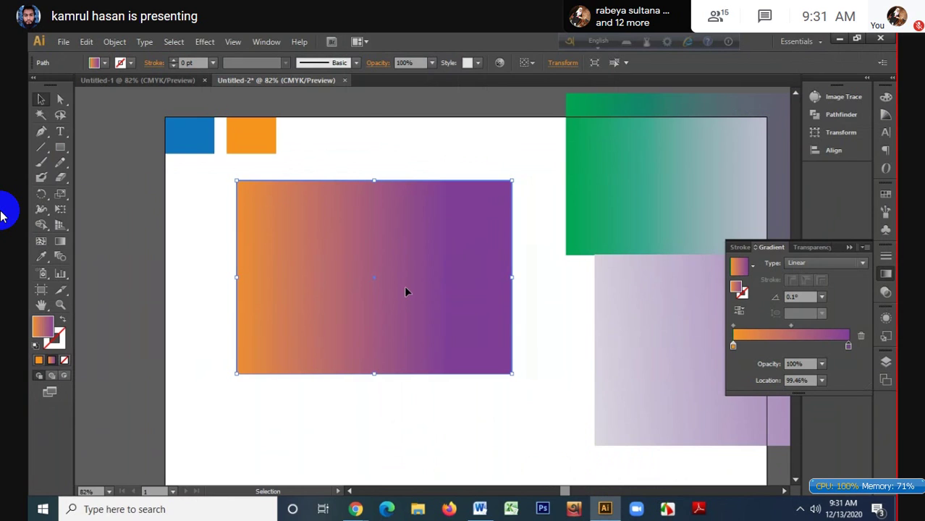
click(733, 347)
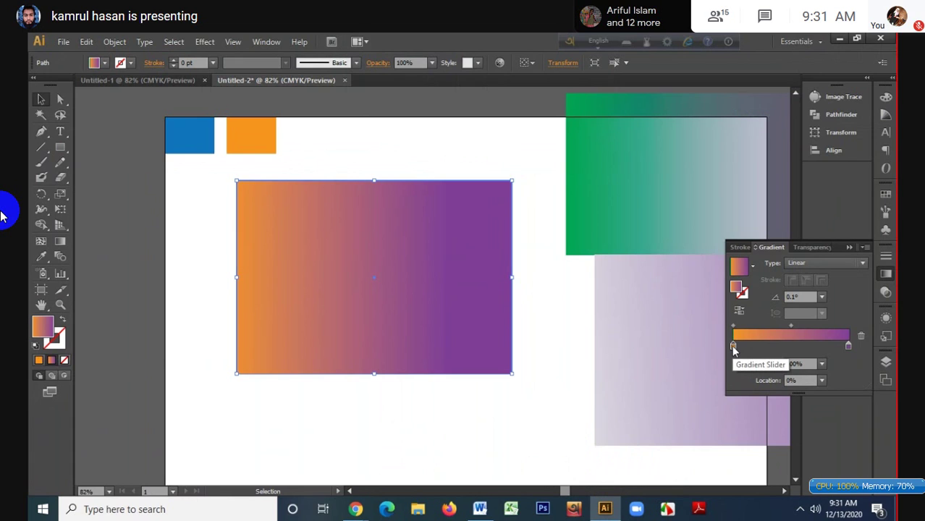
double_click(47, 327)
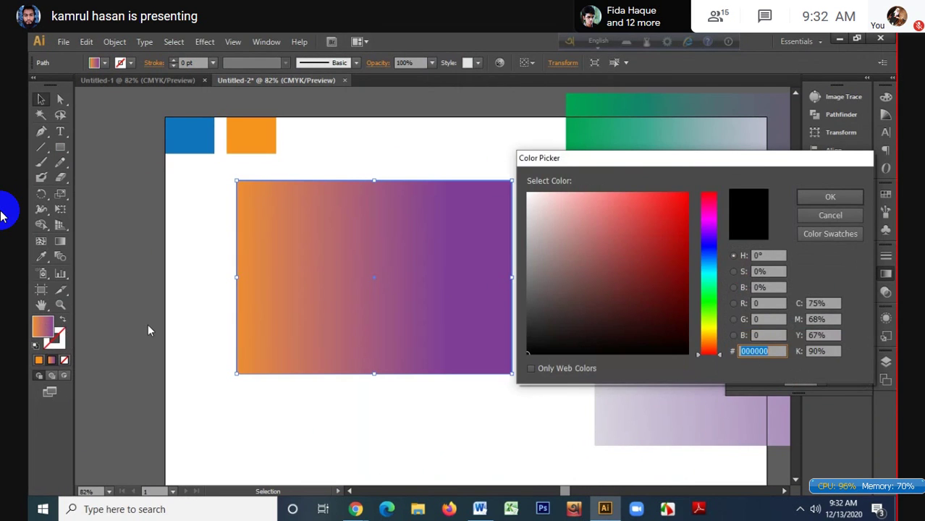
text(#11998)
drag(748, 351, 741, 351)
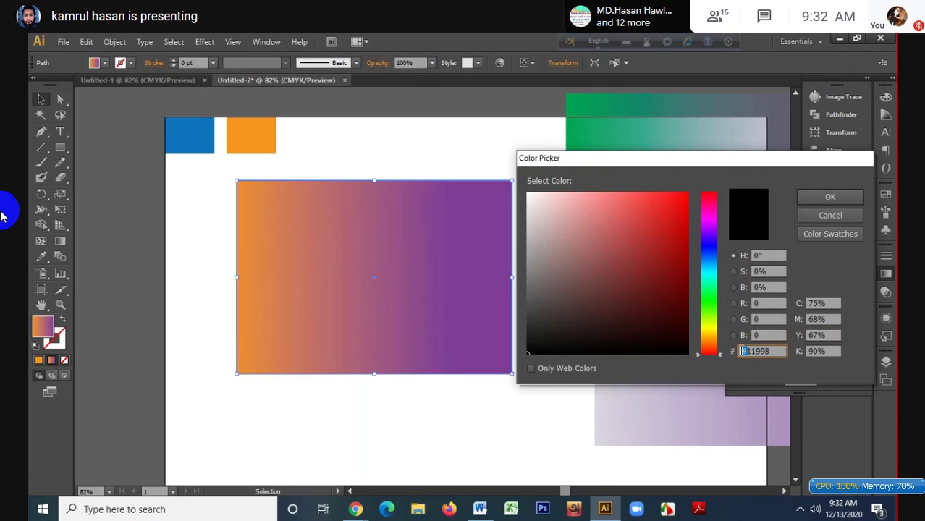
key(BackSpace)
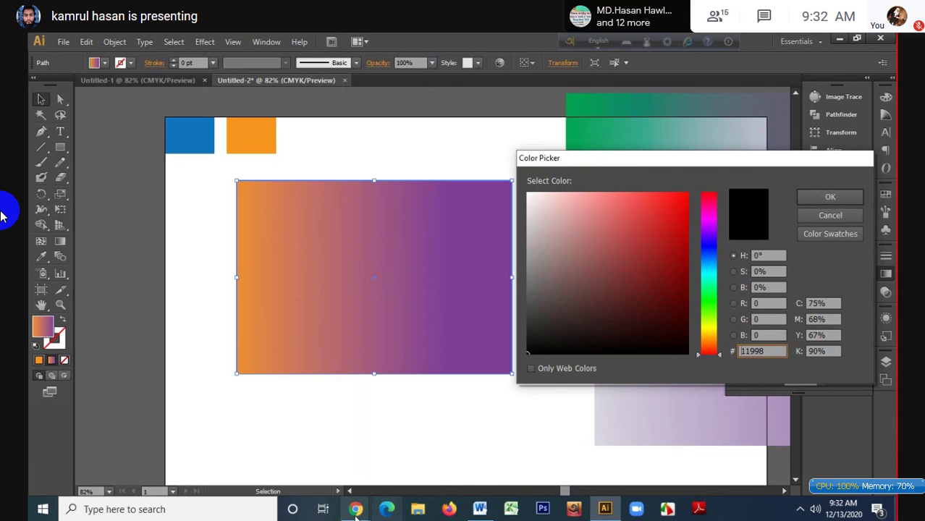
mouse_move(355, 510)
mouse_move(332, 437)
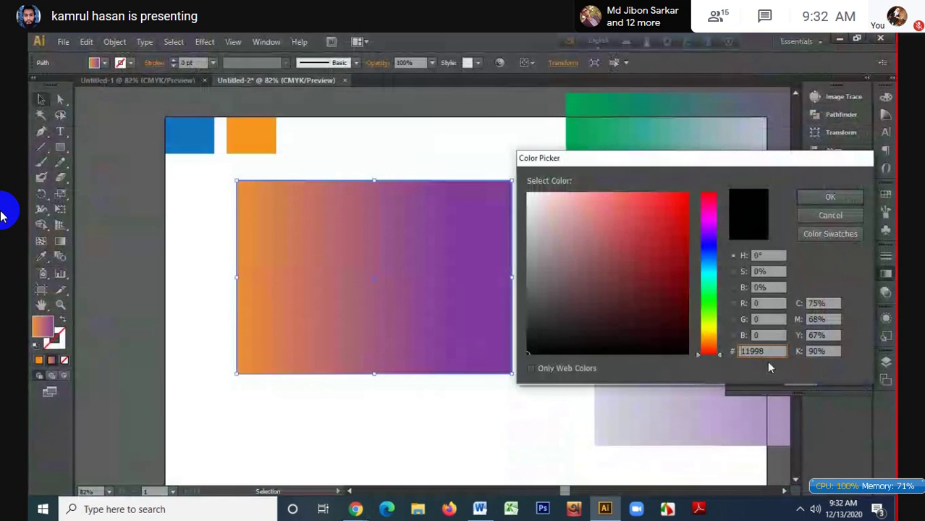
click(772, 351)
text(11998)
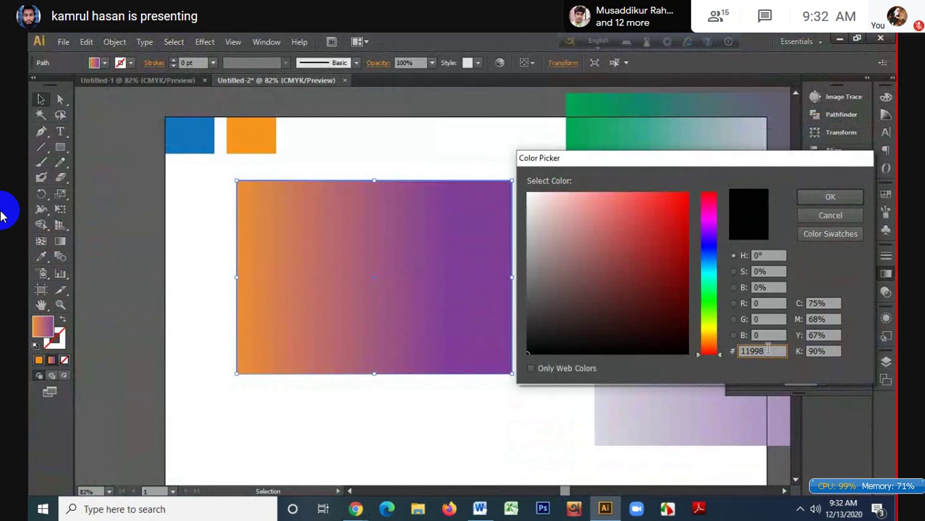
text(e)
click(837, 194)
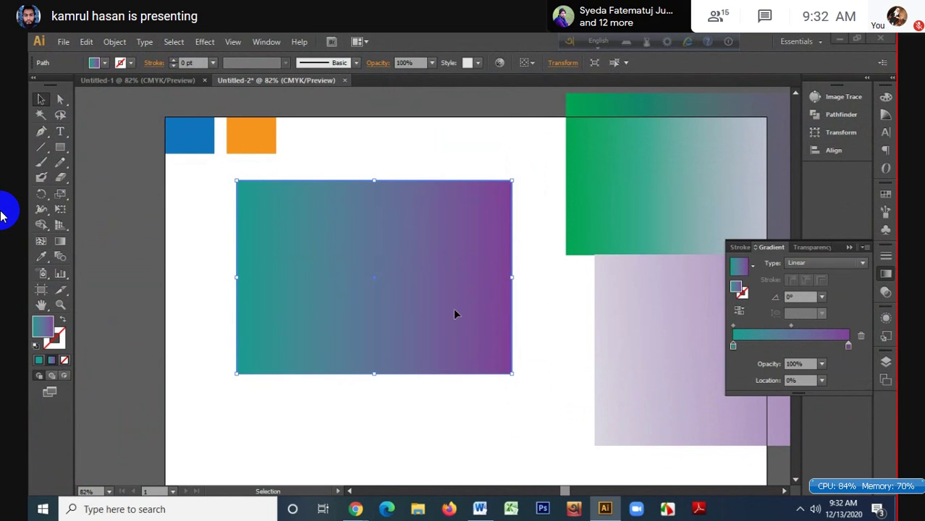
- Copy Quepal's end colour 38ef7d from uiGradients and apply it to the rectangle's purple gradient stop in Illustrator
key(alt+Tab)
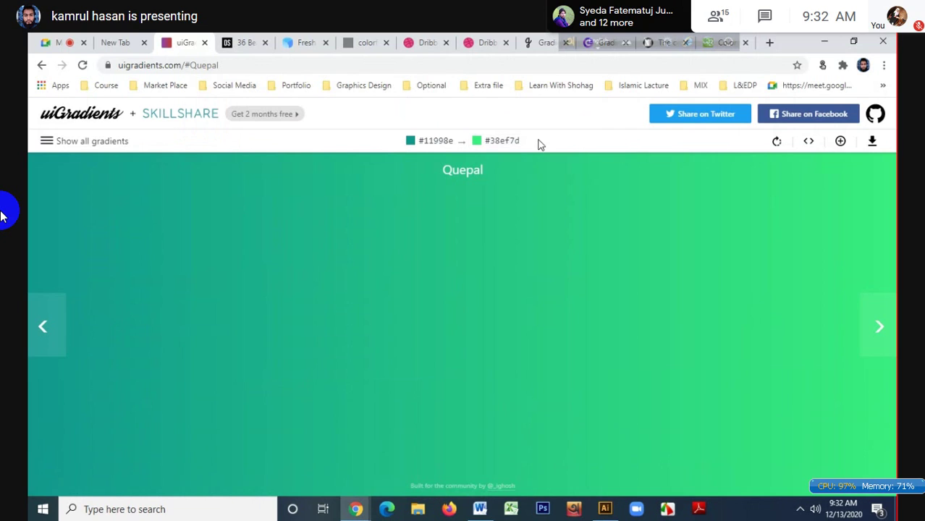
drag(520, 141, 495, 157)
key(ctrl+c)
click(604, 511)
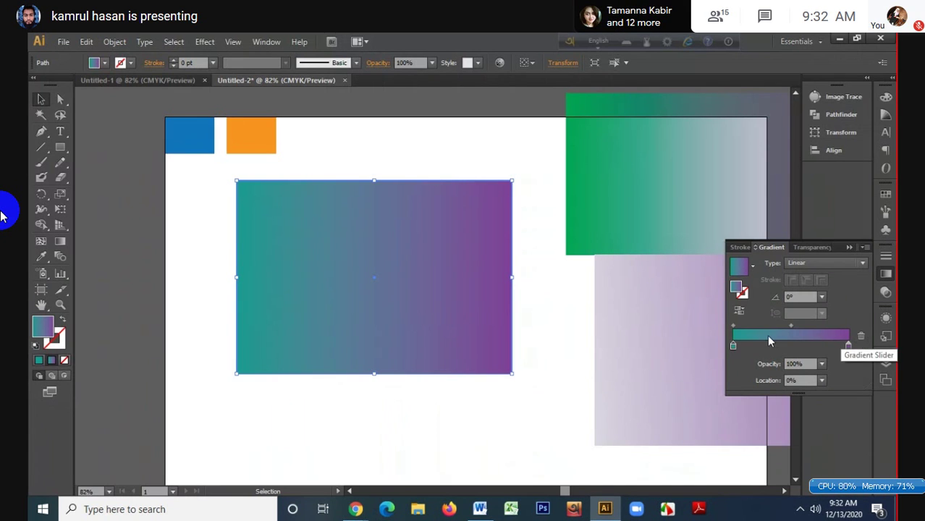
click(849, 345)
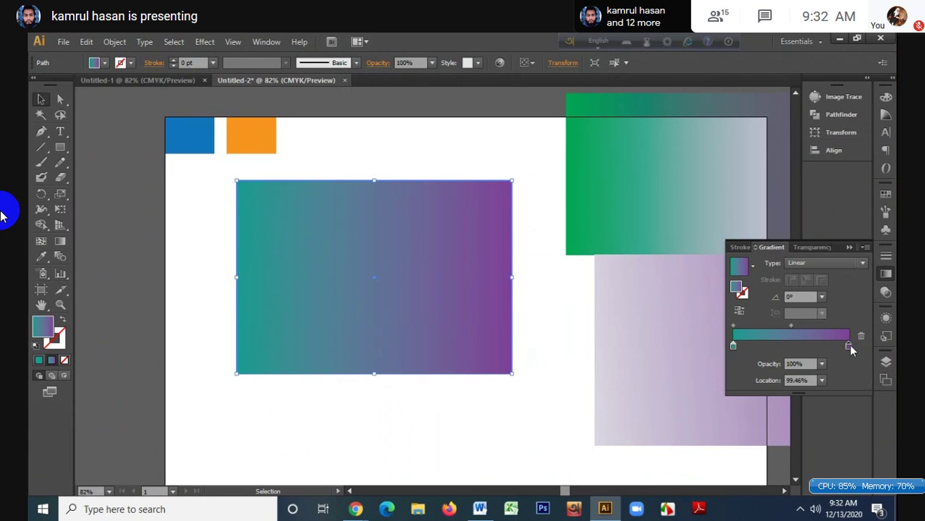
double_click(49, 330)
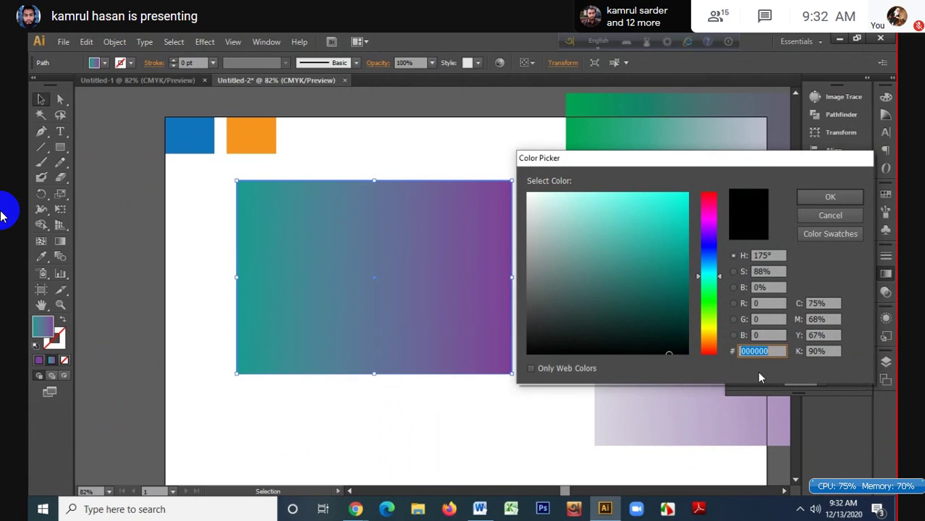
key(ctrl+v)
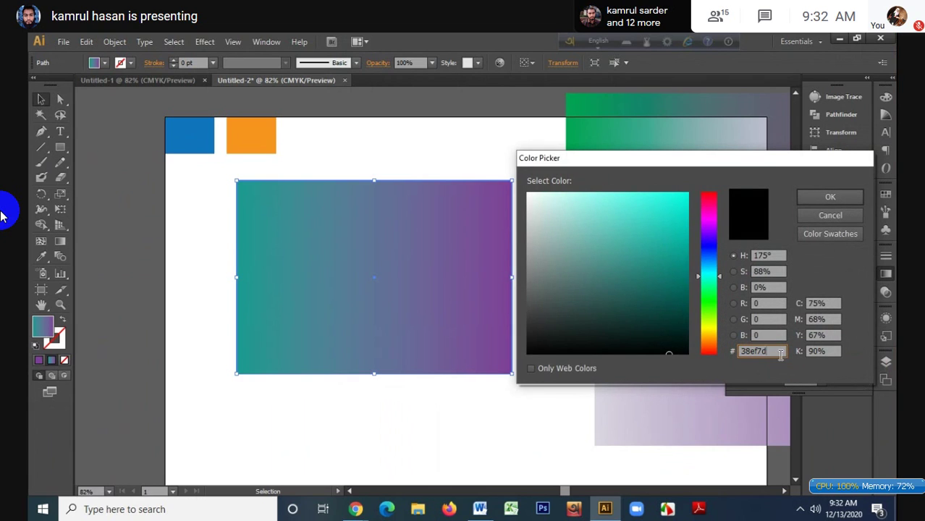
click(833, 198)
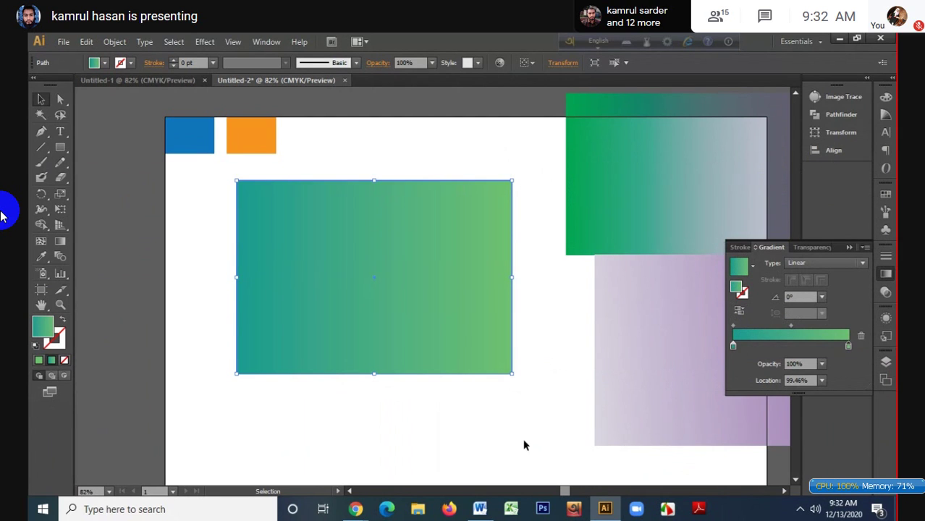
mouse_move(355, 508)
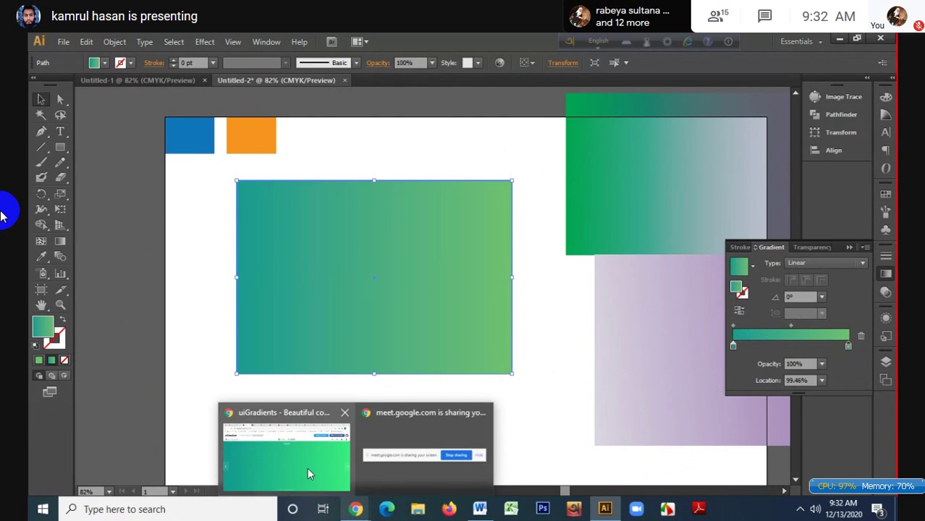
mouse_move(308, 474)
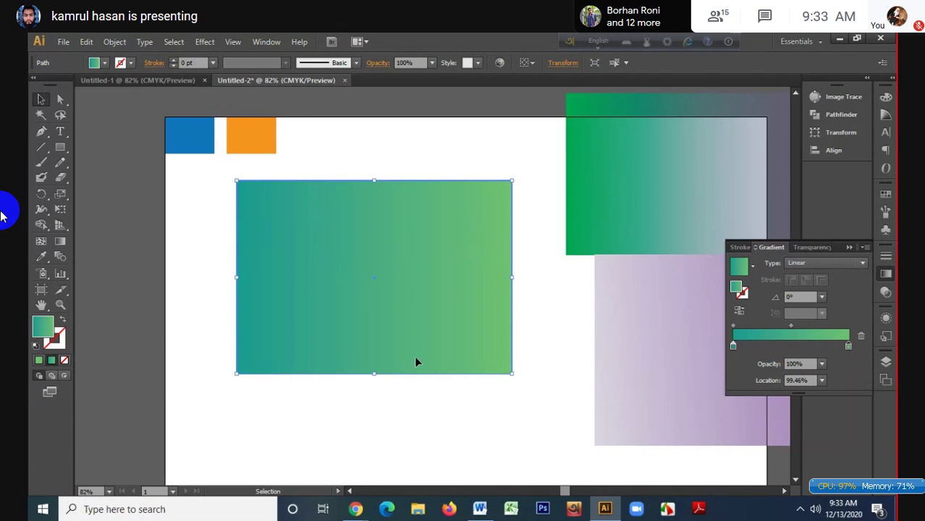
- Change the rectangle's green end stop to white in the Color Picker and switch back to the uiGradients page in Chrome
double_click(40, 332)
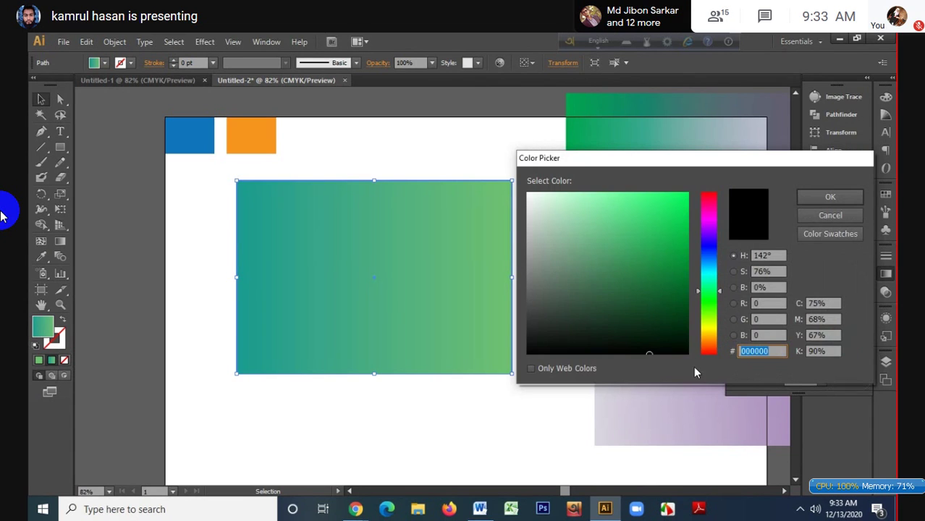
click(770, 350)
drag(771, 350, 734, 353)
click(849, 194)
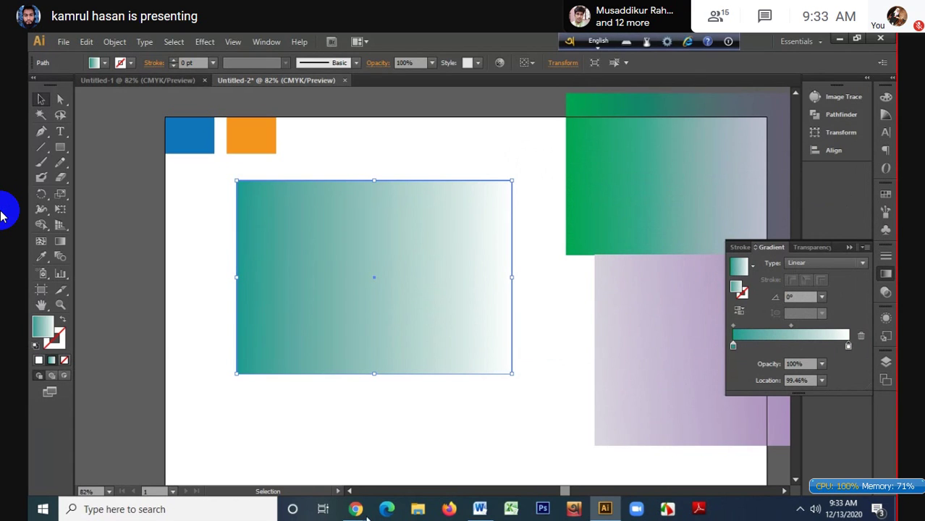
mouse_move(354, 510)
click(288, 442)
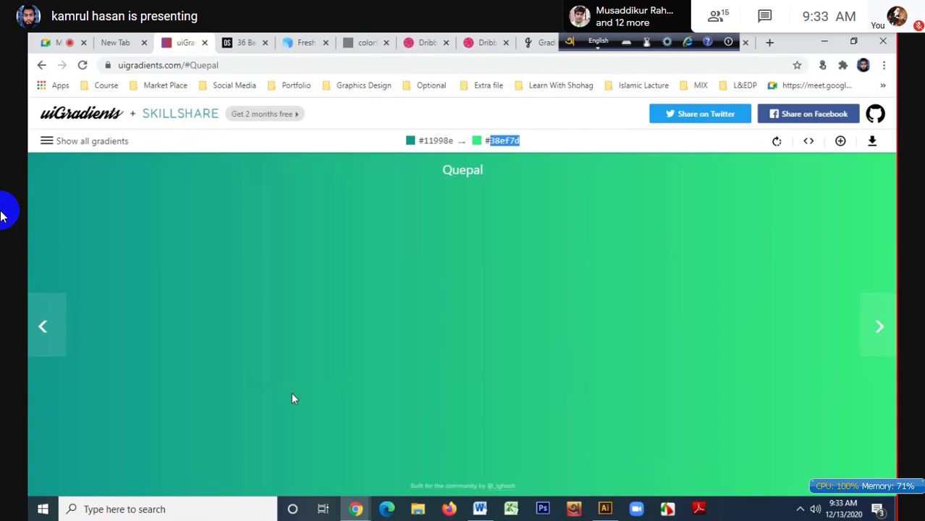
- Browse uiGradients forward to Bighead, show all gradients and filter the collection by green, pink and dark blue in turn
click(880, 340)
click(881, 340)
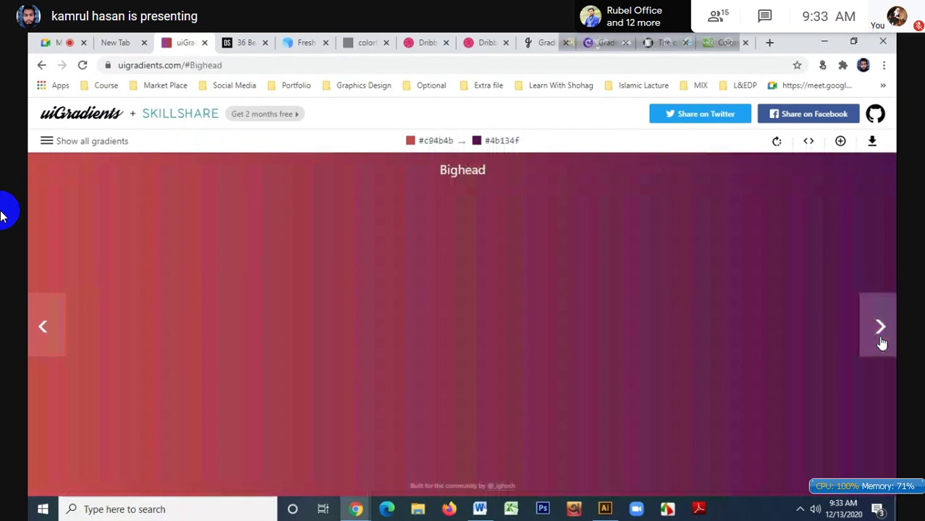
click(46, 141)
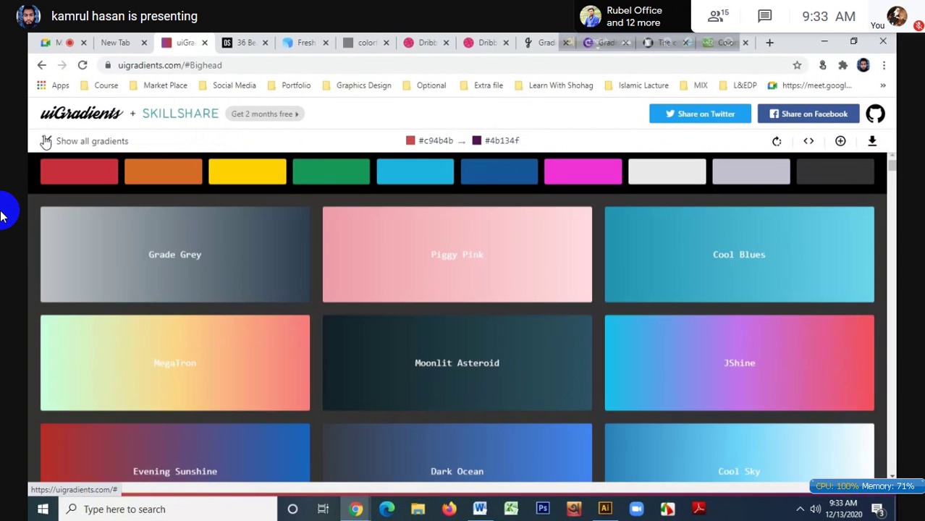
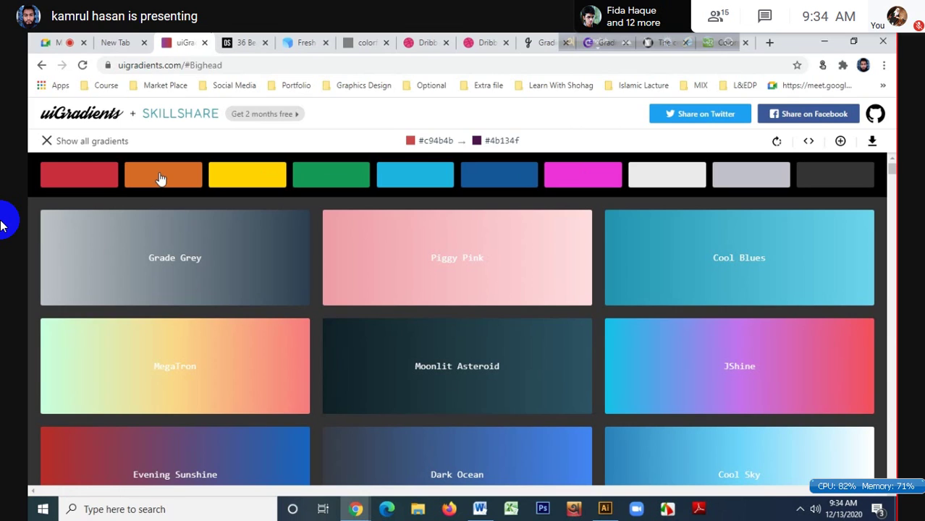
click(330, 177)
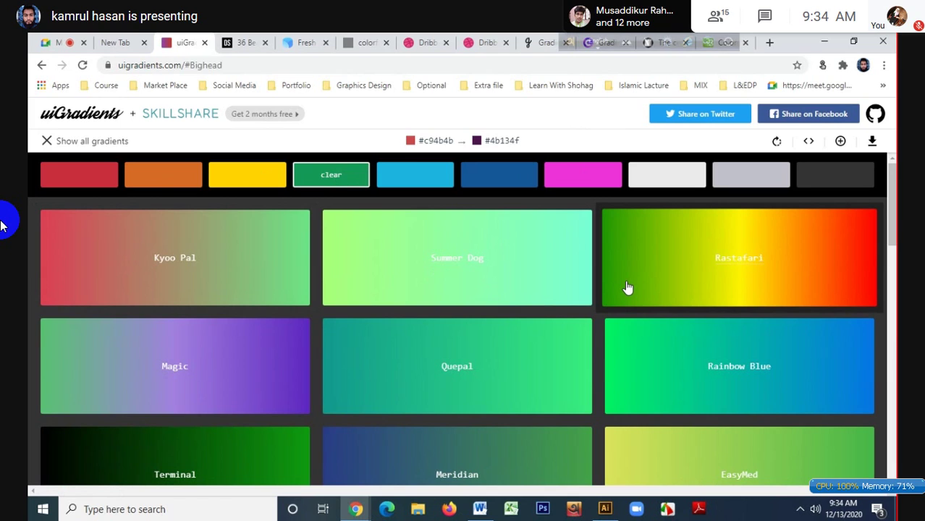
click(602, 174)
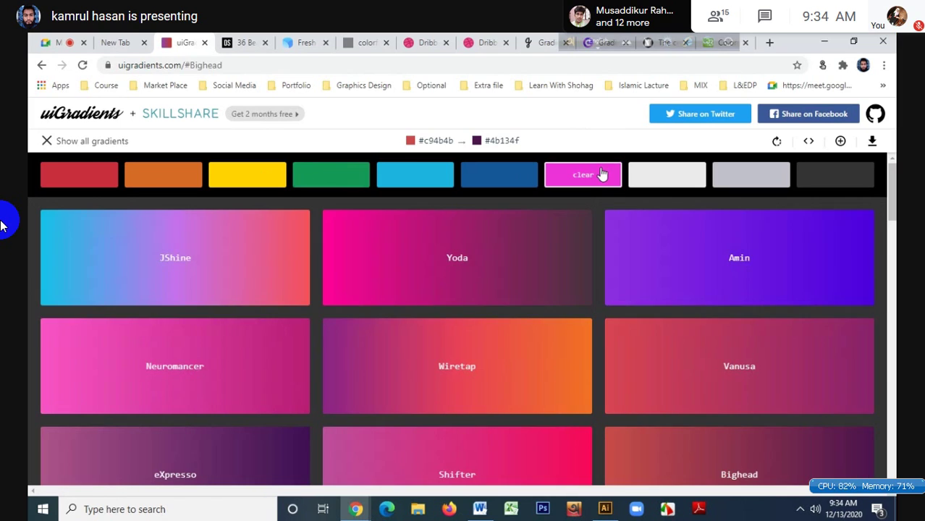
click(518, 177)
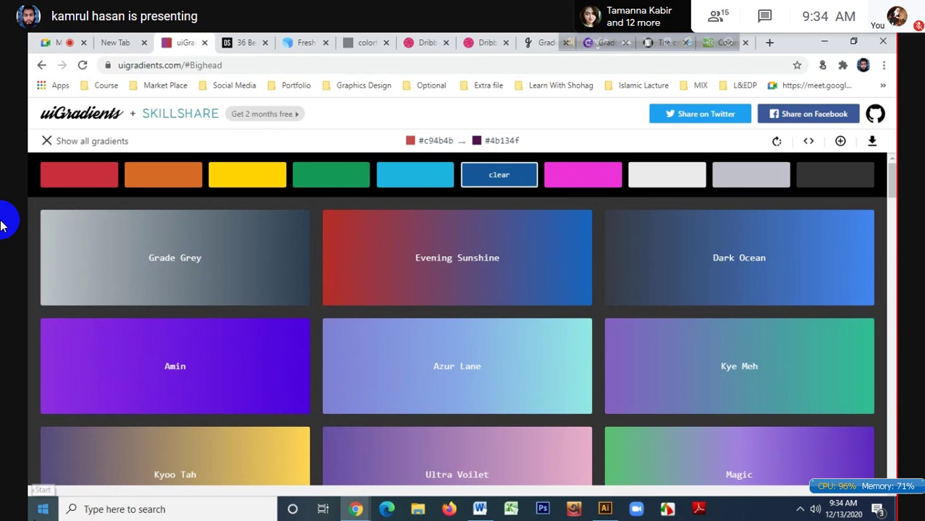
- Open the Grade Grey gradient and copy its end colour code 2c3e50
click(242, 245)
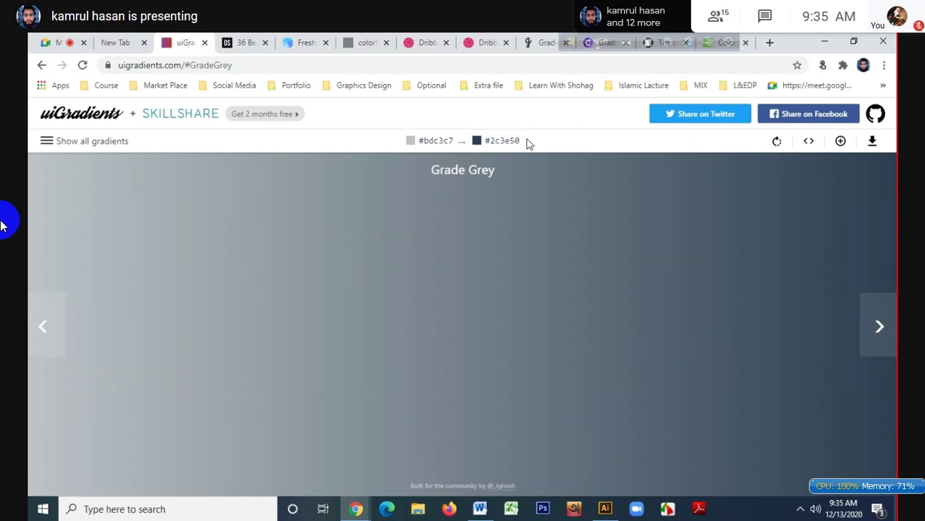
drag(528, 143, 493, 142)
right_click(491, 143)
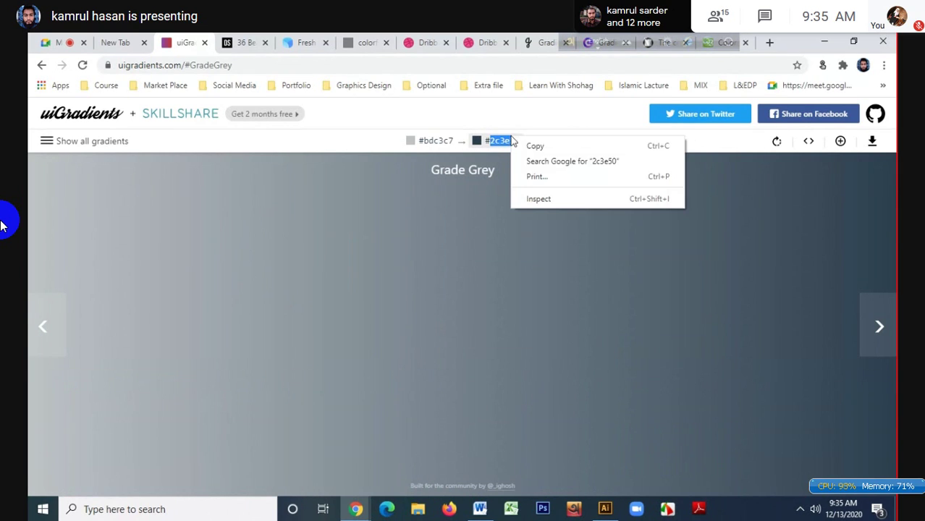
click(549, 146)
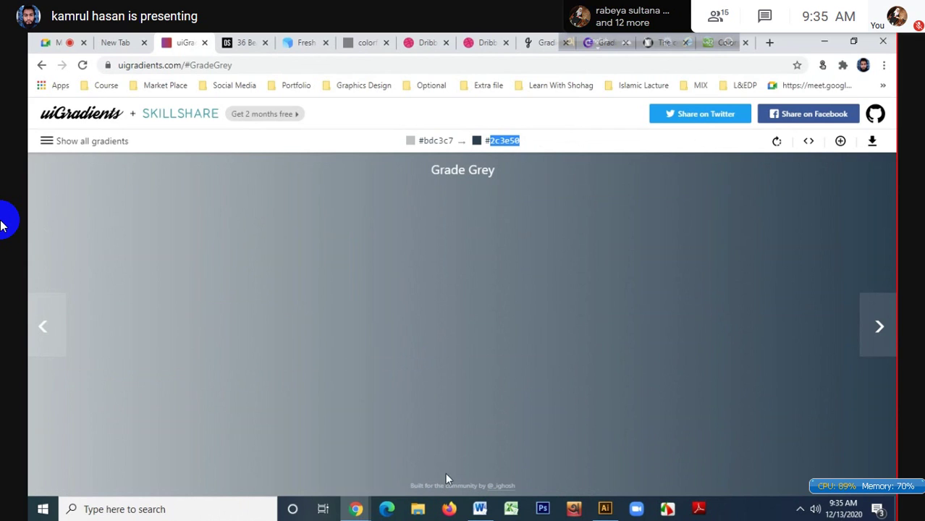
- Return to Illustrator, stretch the teal-to-white rectangle into a wide banner and move the green and purple rectangles further right, mostly off the artboard
click(619, 513)
drag(457, 284, 391, 297)
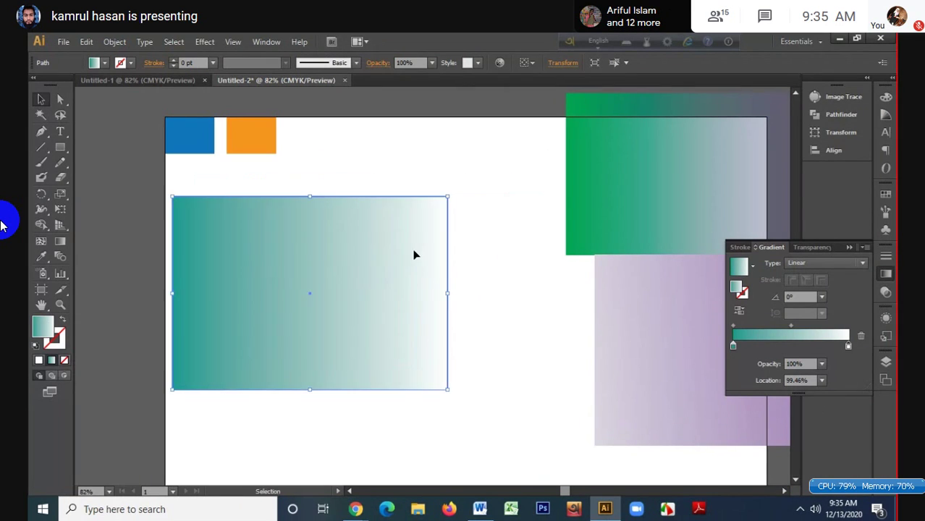
drag(450, 199, 732, 209)
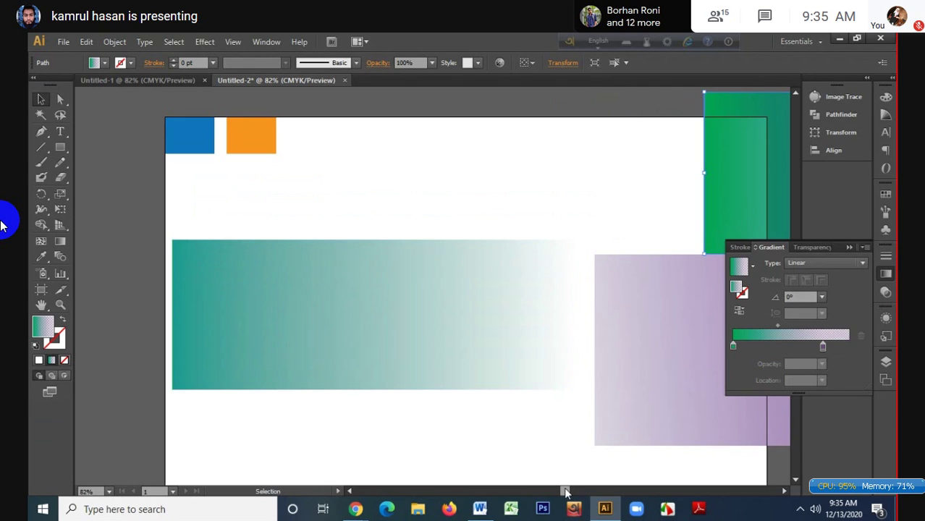
click(621, 483)
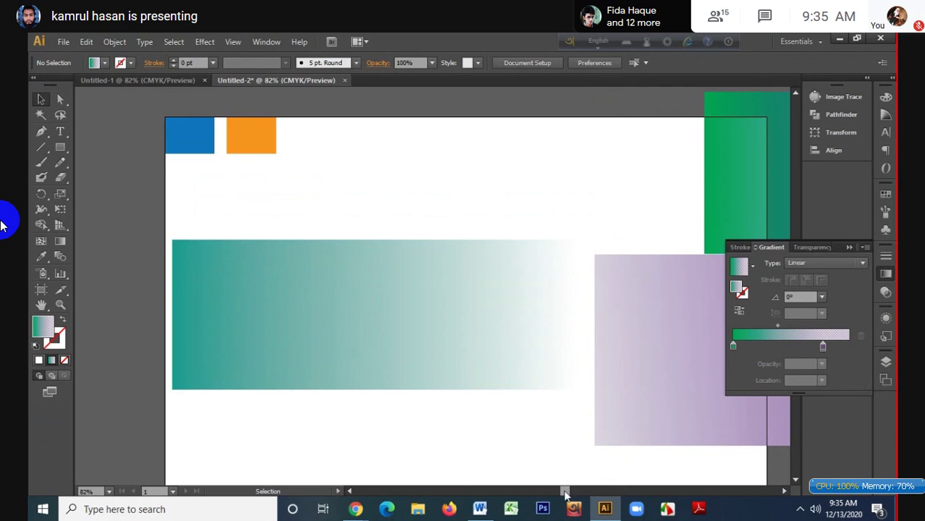
drag(566, 495, 589, 490)
drag(169, 196, 511, 299)
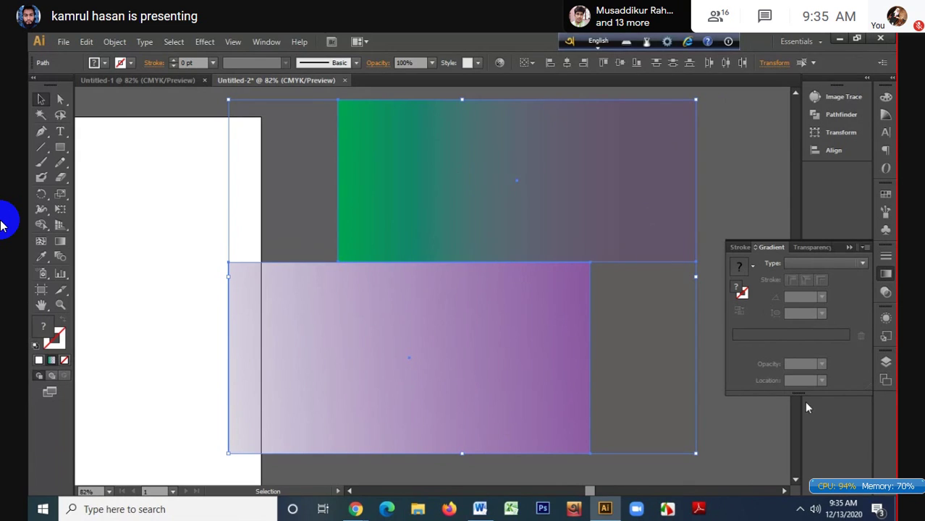
drag(590, 487, 567, 488)
click(466, 328)
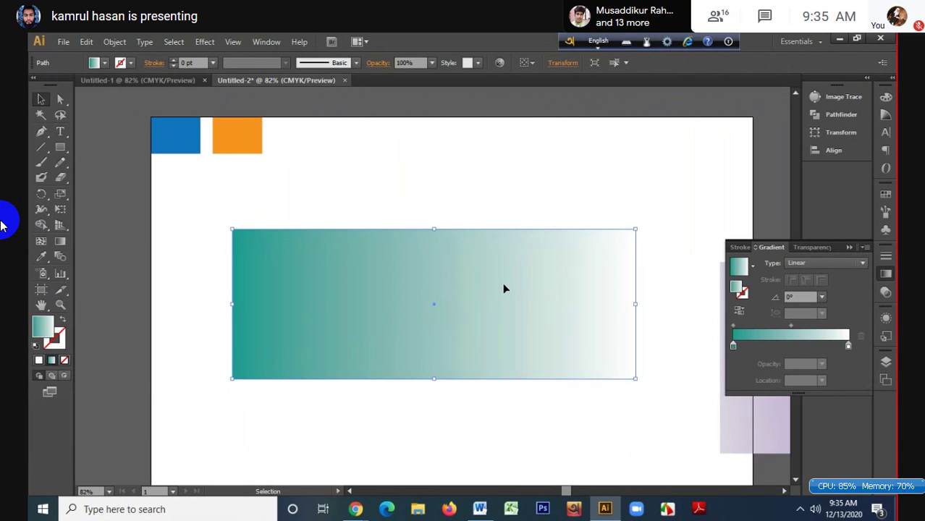
- Set the white end stop of the wide rectangle's gradient to the copied hex colour 2c3e50
click(848, 345)
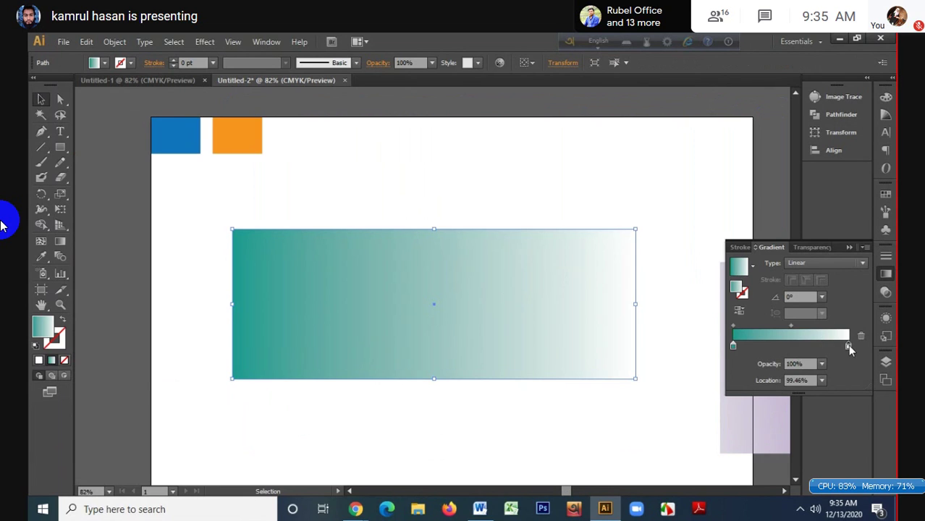
double_click(40, 331)
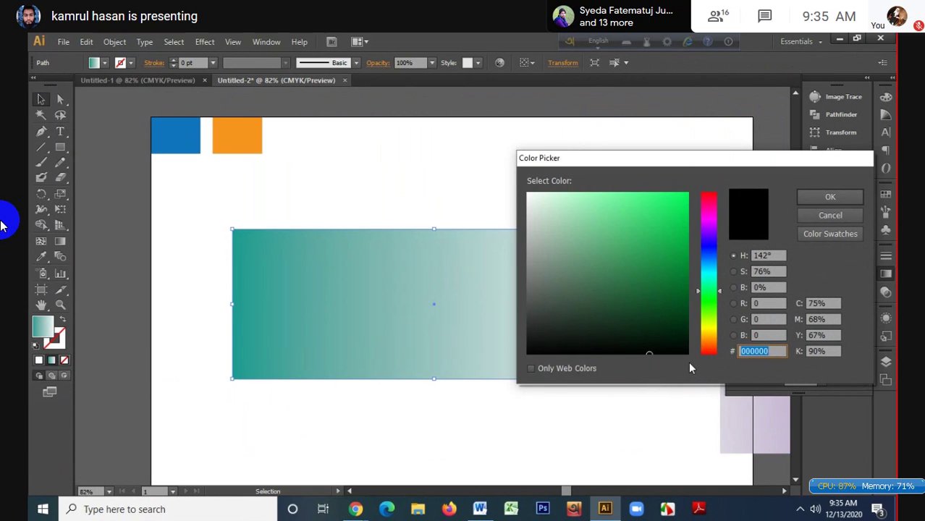
key(ctrl+v)
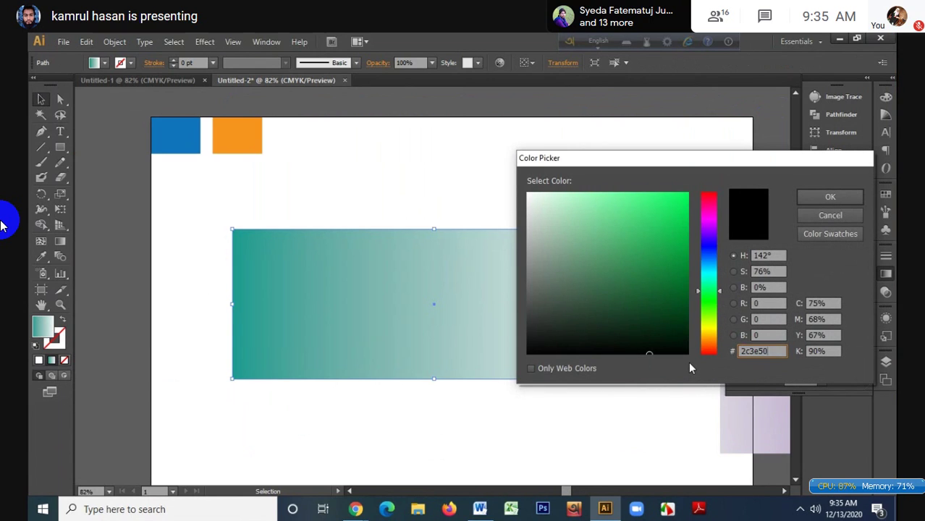
click(840, 199)
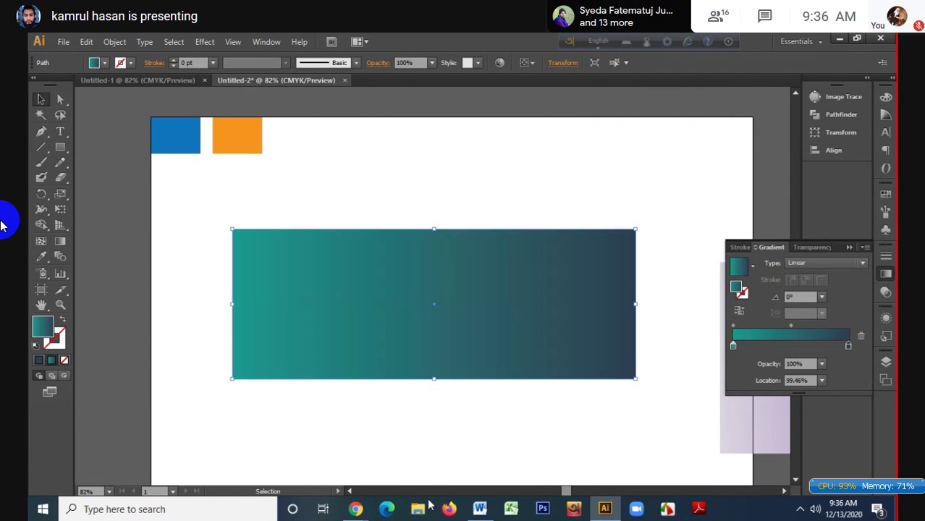
- Switch to uiGradients in Chrome to look up Grade Grey's start colour code, and return to Illustrator
mouse_move(355, 509)
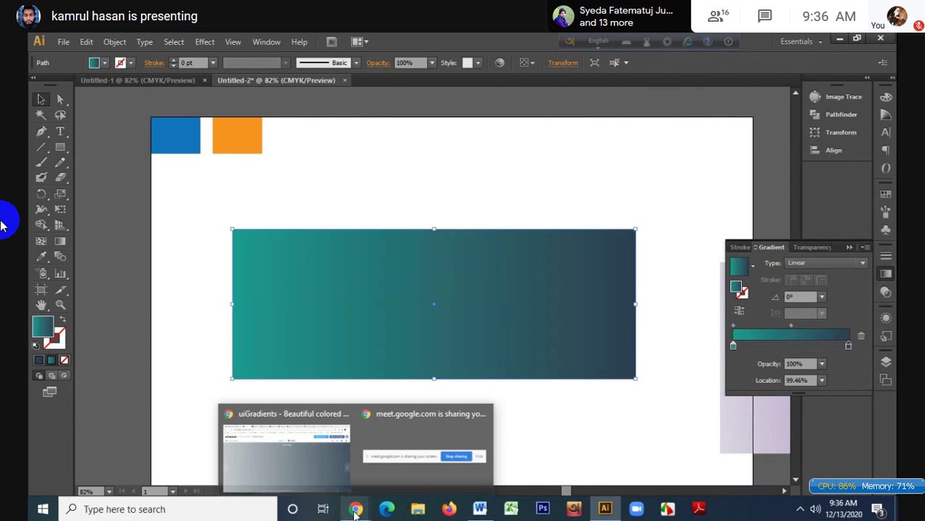
click(312, 453)
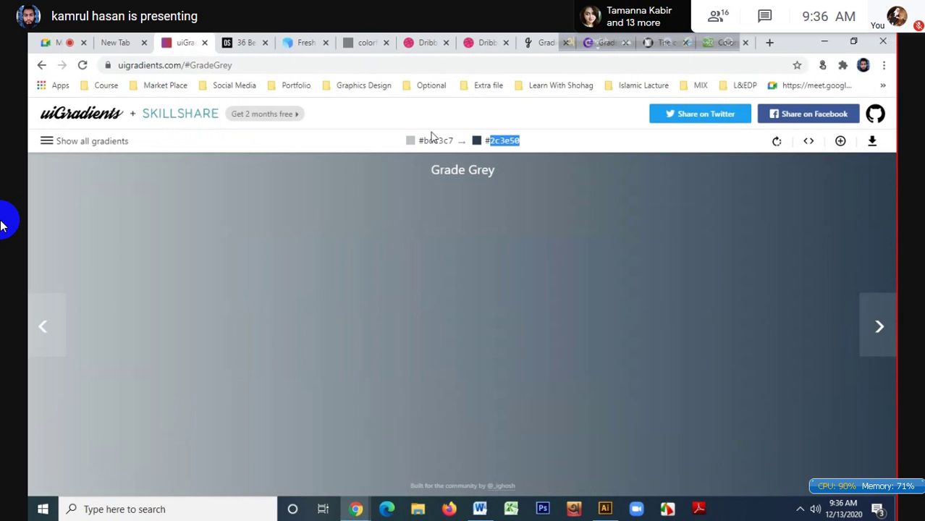
drag(454, 140, 437, 141)
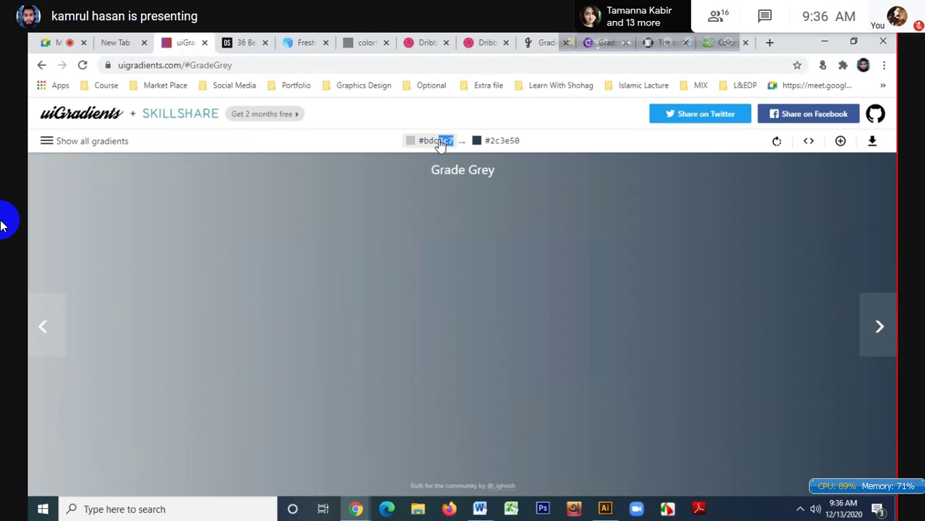
click(438, 142)
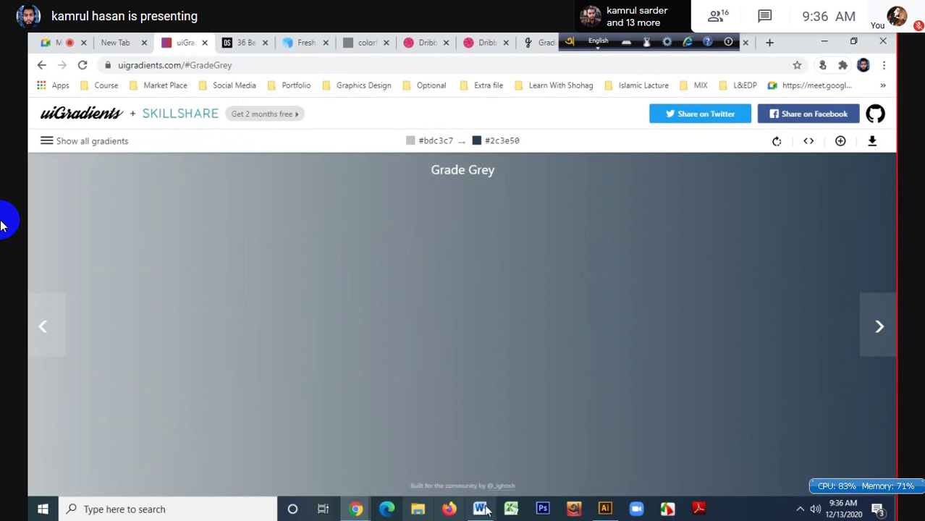
mouse_move(605, 509)
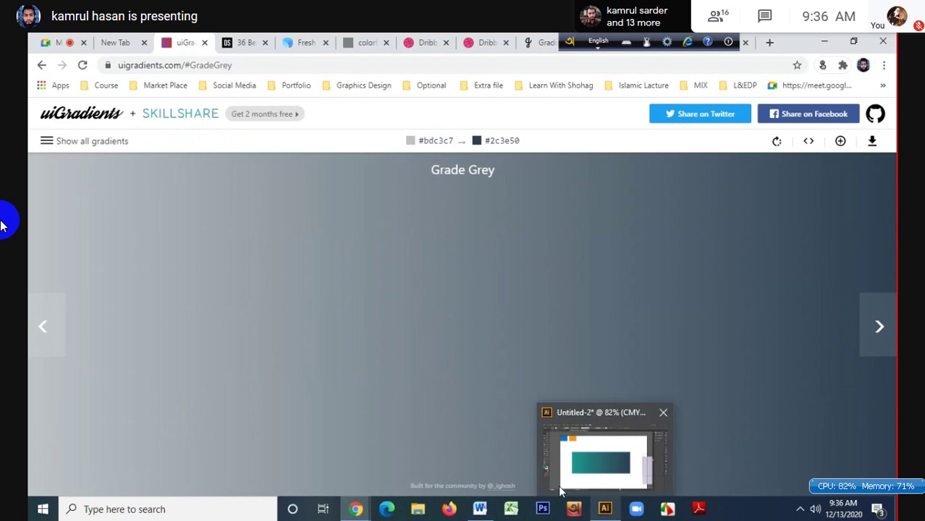
click(606, 510)
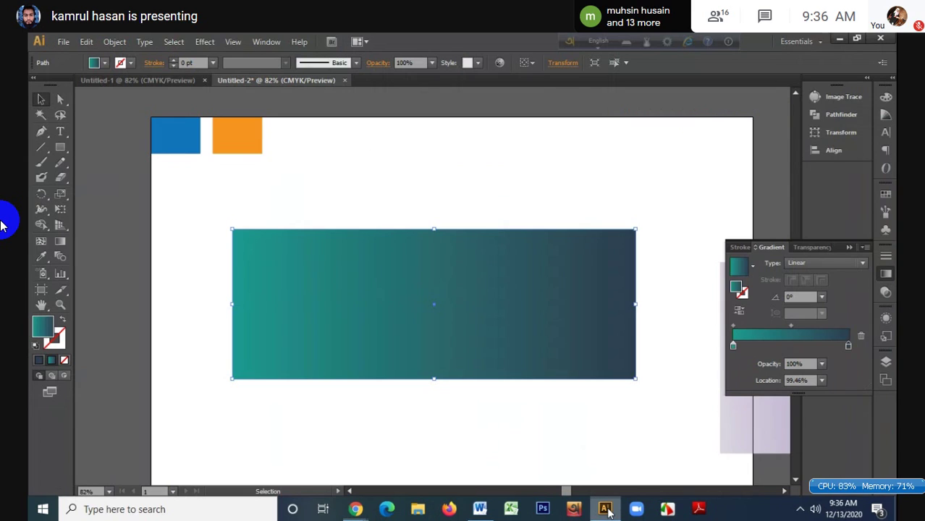
- Set the teal start stop of the rectangle's gradient to hex colour bdc3c7 and deselect the rectangle
click(732, 346)
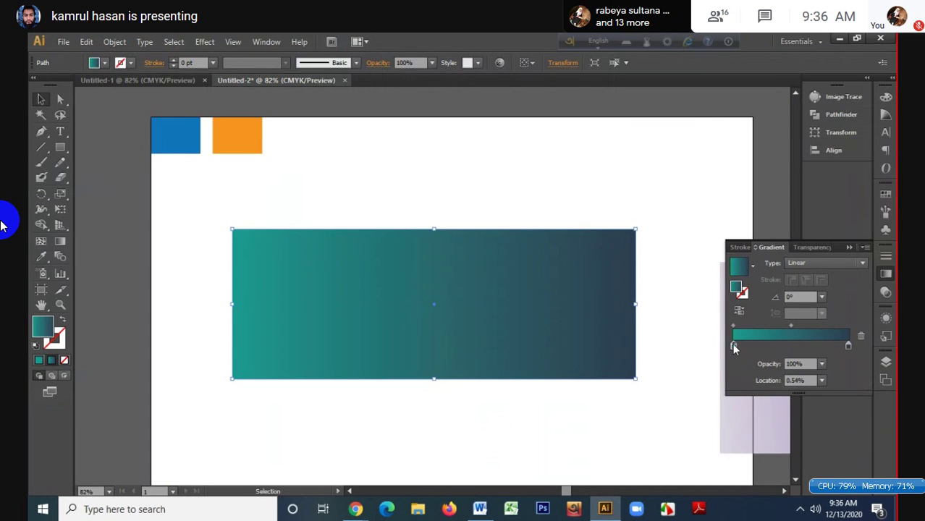
double_click(734, 346)
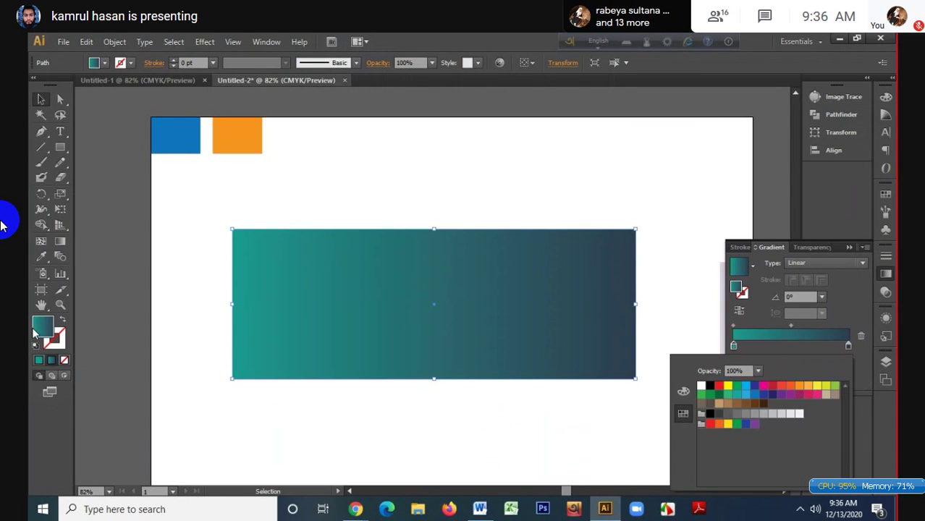
double_click(36, 330)
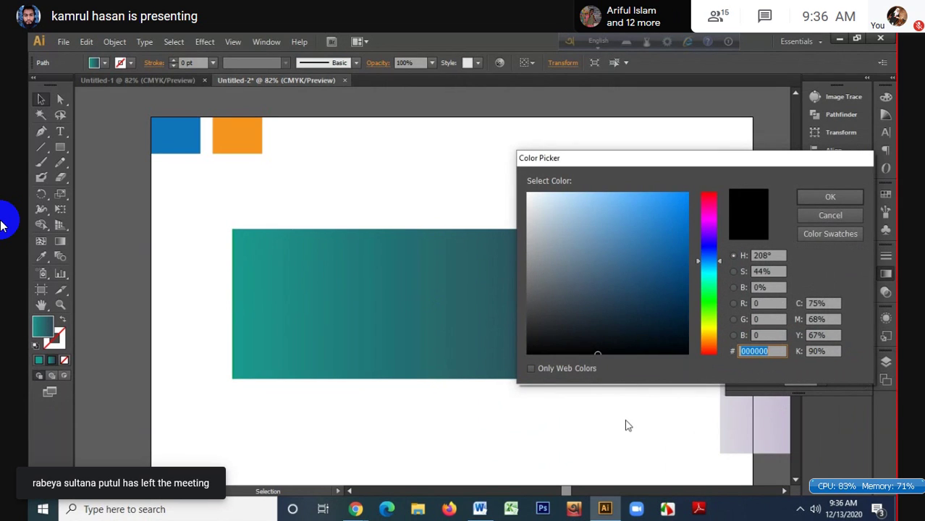
text(fbdc3c)
drag(747, 351, 737, 353)
text(c7)
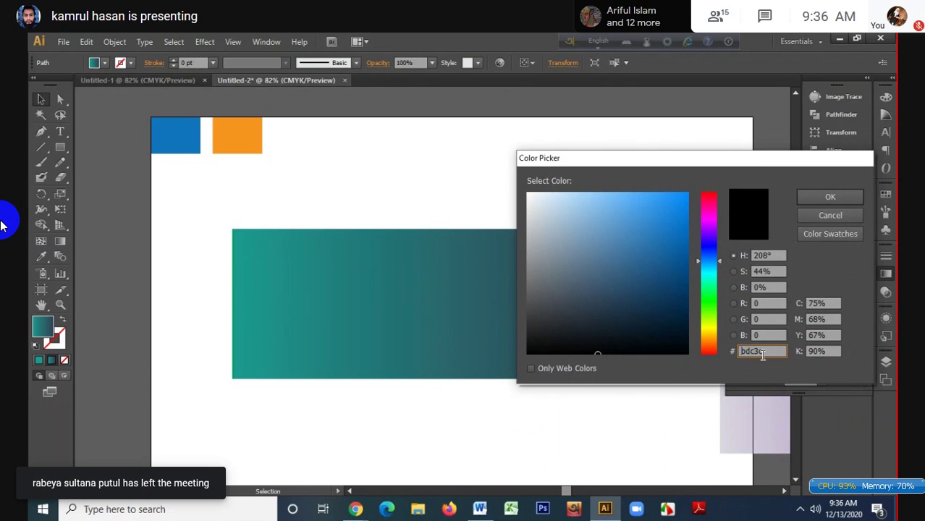
click(810, 199)
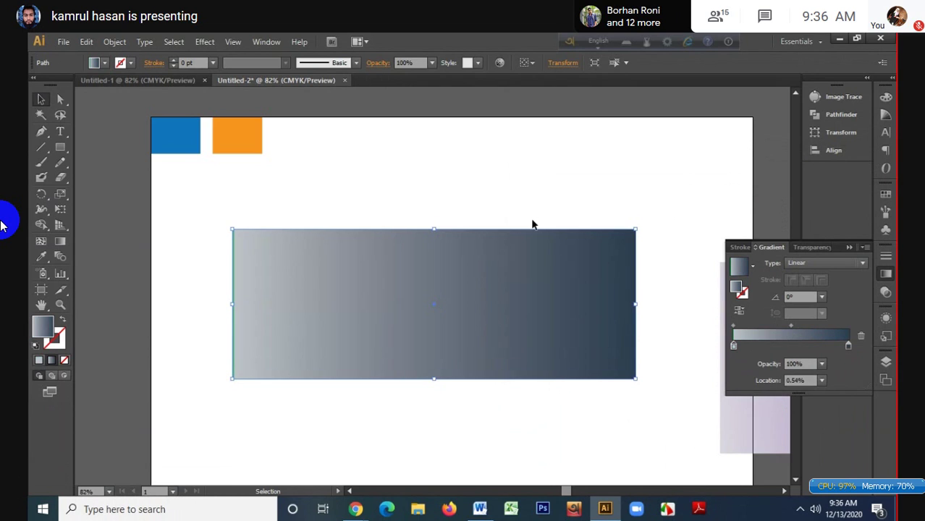
click(516, 208)
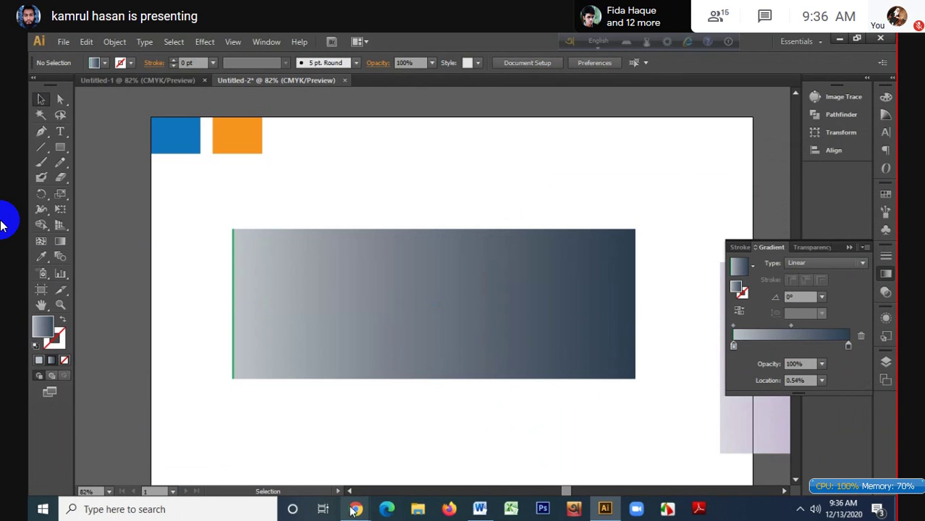
- Move the rectangle toward the artboard's left side, remove the leftover green gradient stop and place the grey stop at location 0%
mouse_move(353, 510)
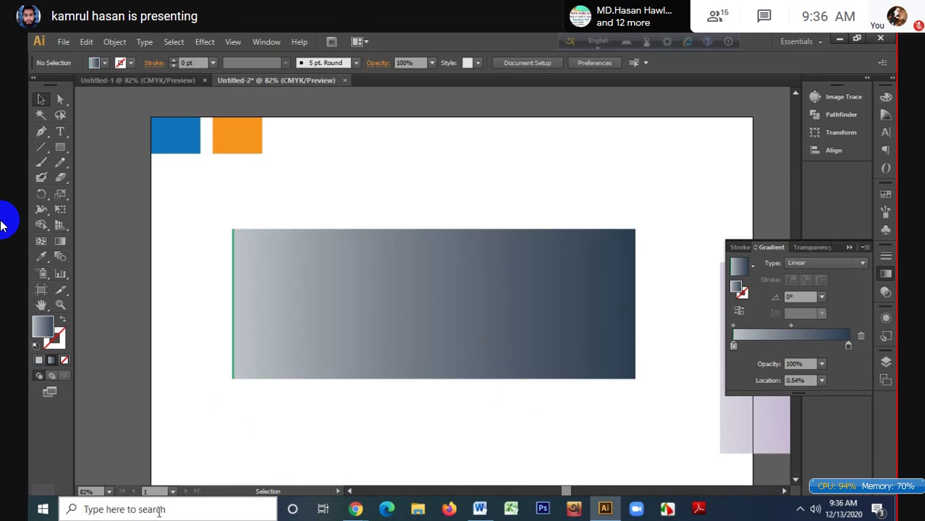
click(236, 235)
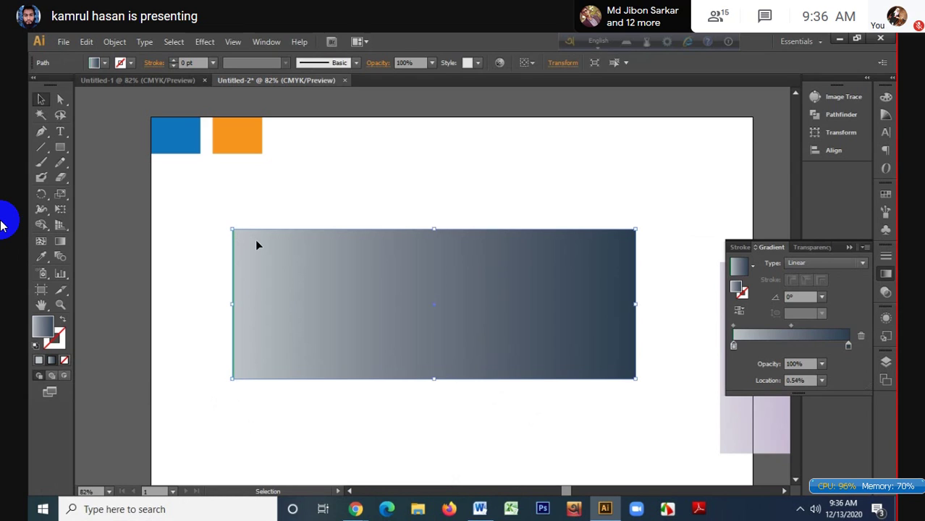
drag(265, 245, 325, 237)
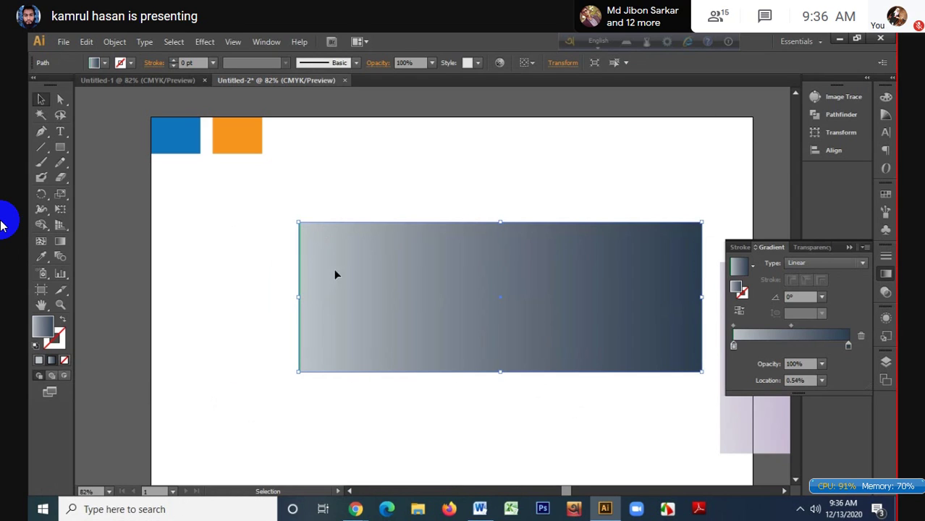
drag(336, 273, 222, 277)
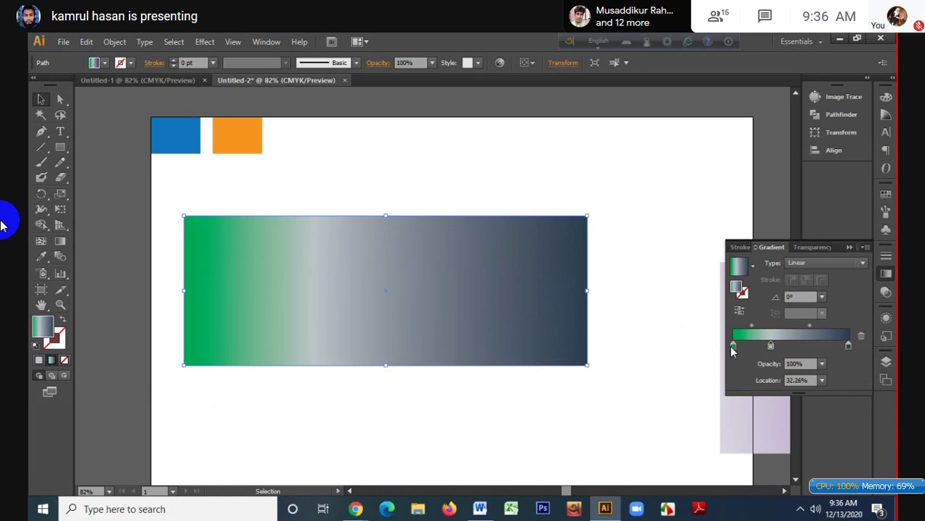
drag(734, 349, 714, 344)
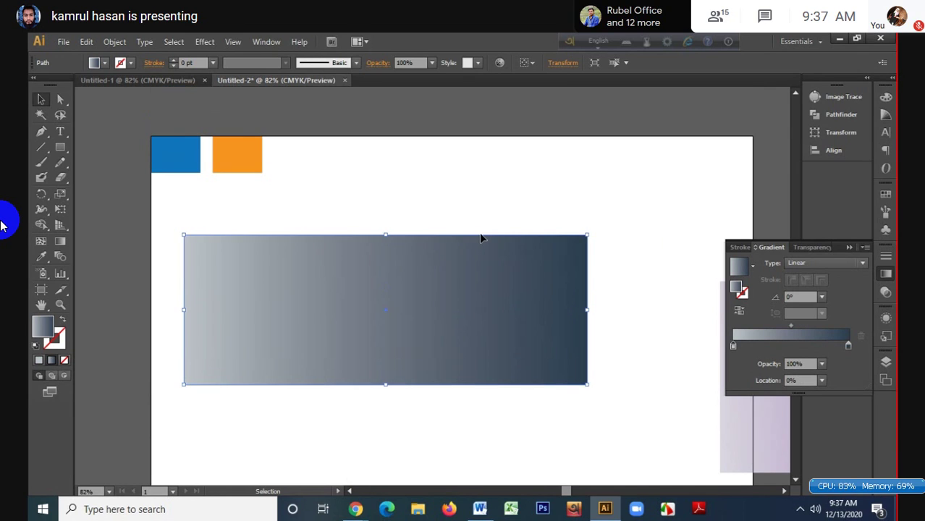
- Switch to uiGradients in Chrome, show all gradients and look through the collection of ready-made colour combinations
scroll(480, 236, down, 2)
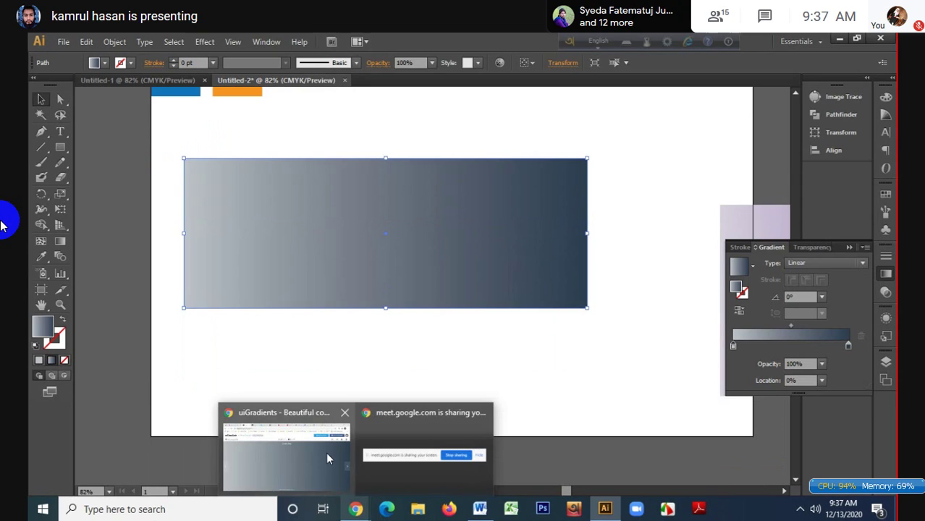
click(326, 452)
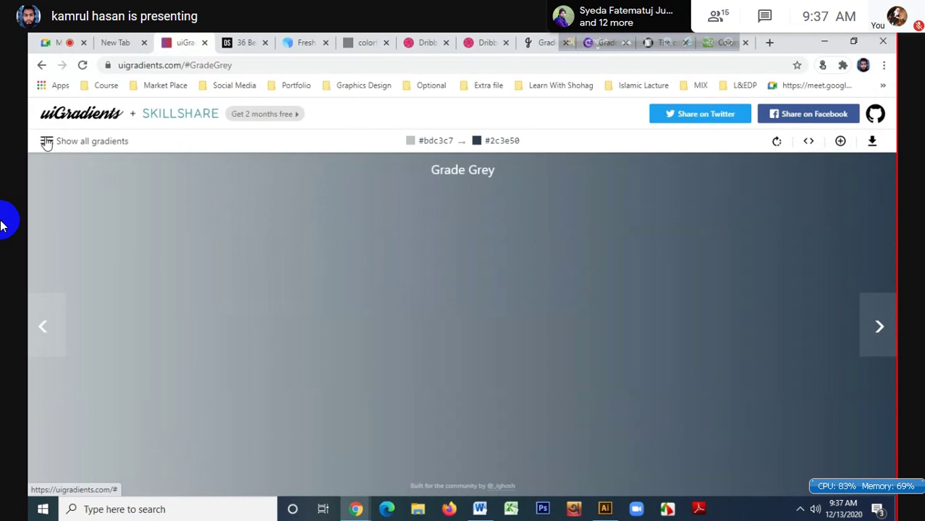
click(47, 142)
scroll(219, 329, down, 3)
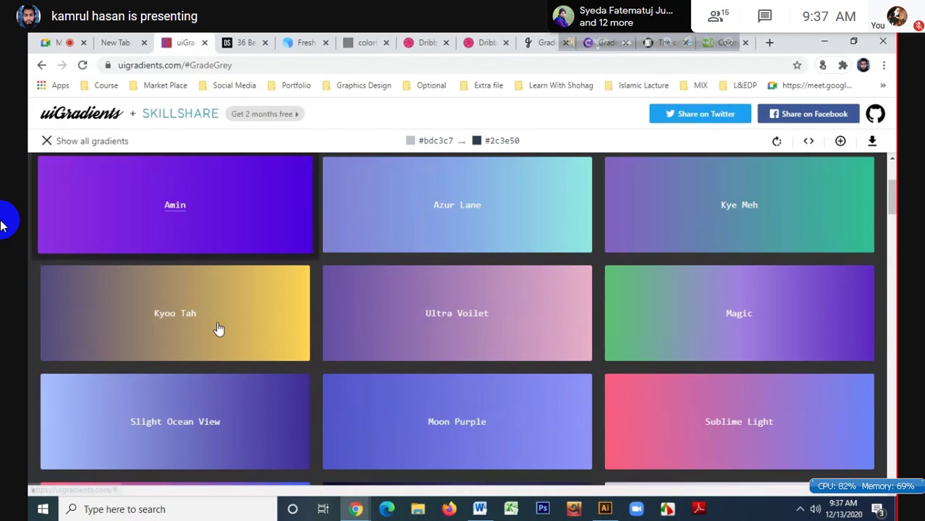
scroll(218, 330, down, 5)
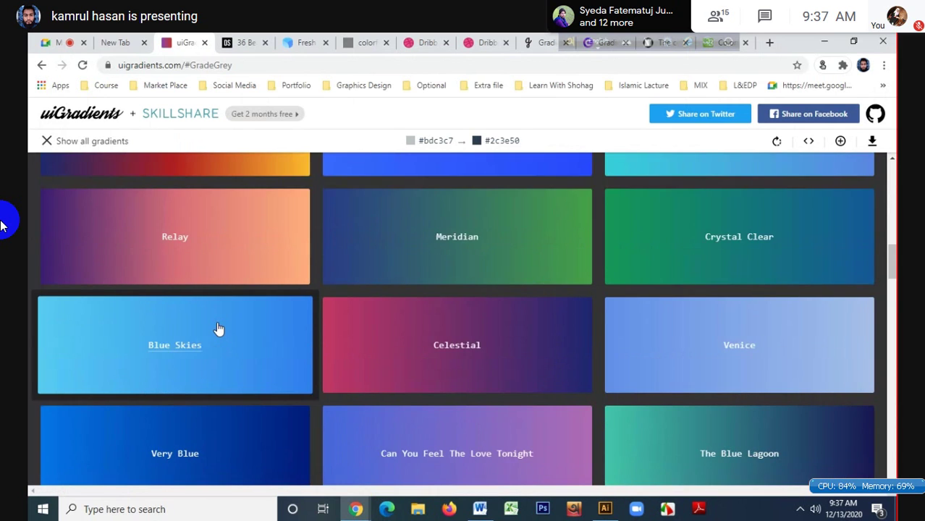
scroll(219, 330, down, 5)
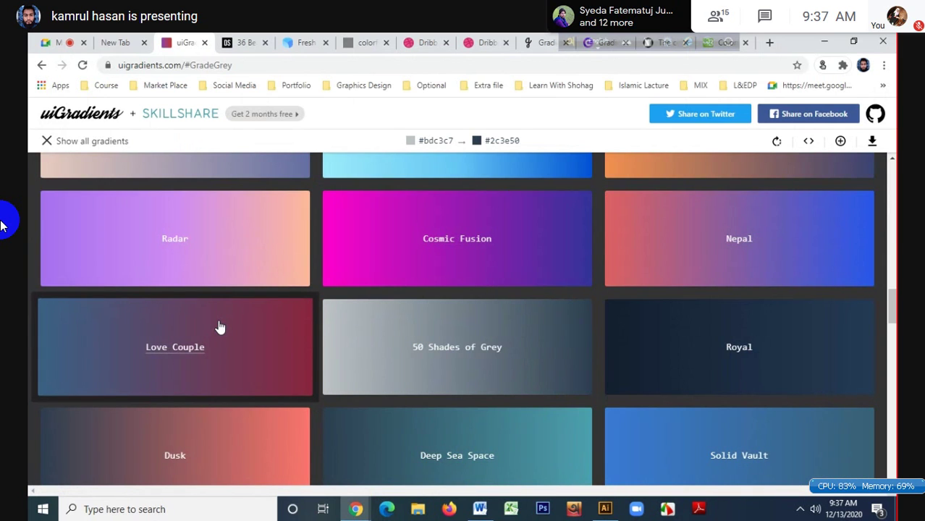
scroll(220, 326, down, 5)
scroll(220, 325, down, 5)
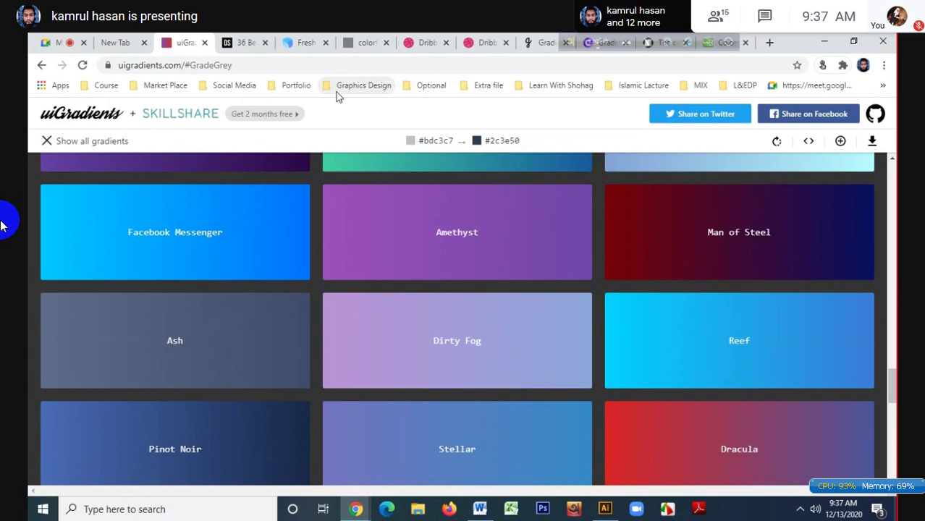
right_click(268, 107)
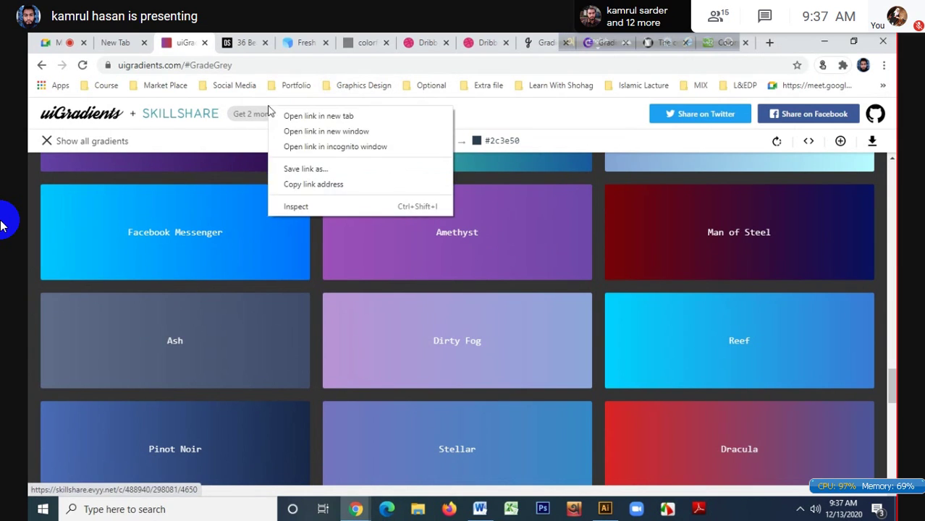
right_click(233, 116)
right_click(234, 116)
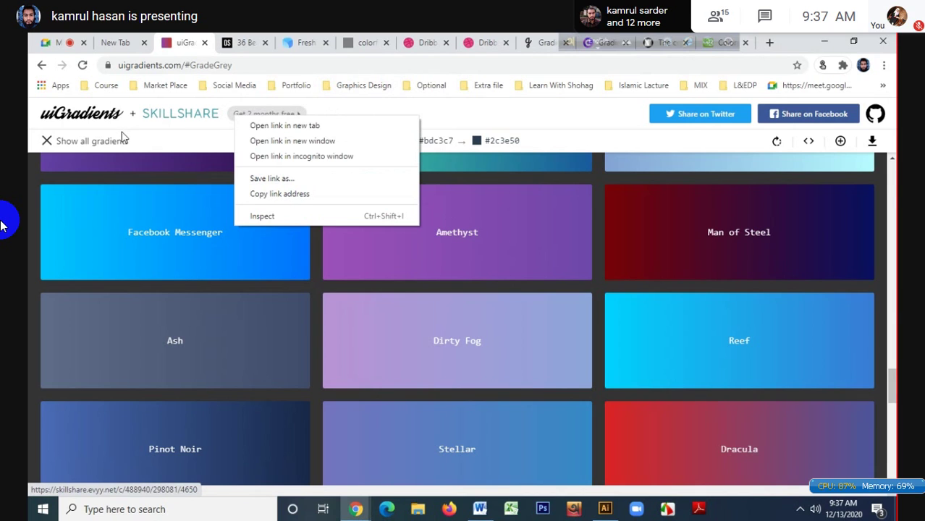
- Browse the Digital Synopsis gradients article, copy end colour code 6dd5ed of the blue gradient above Purple Love, and return to Illustrator
click(244, 39)
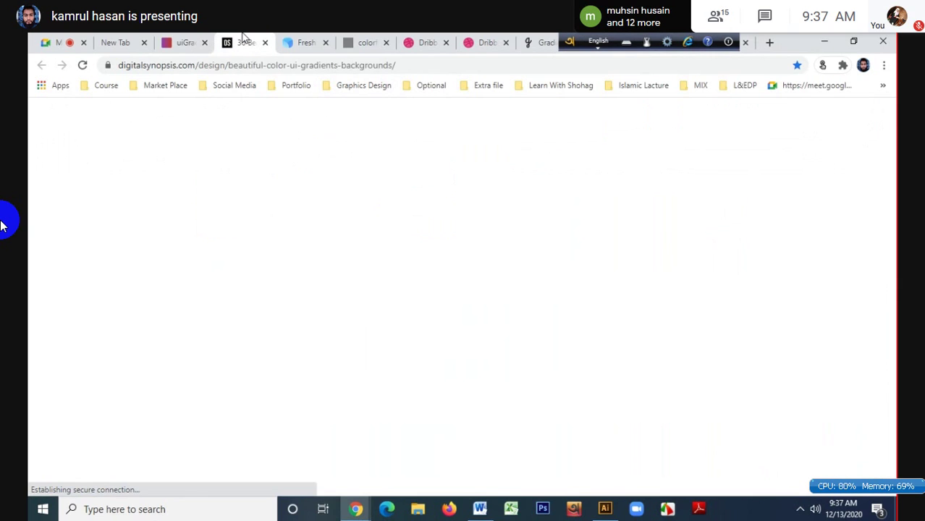
scroll(362, 340, down, 10)
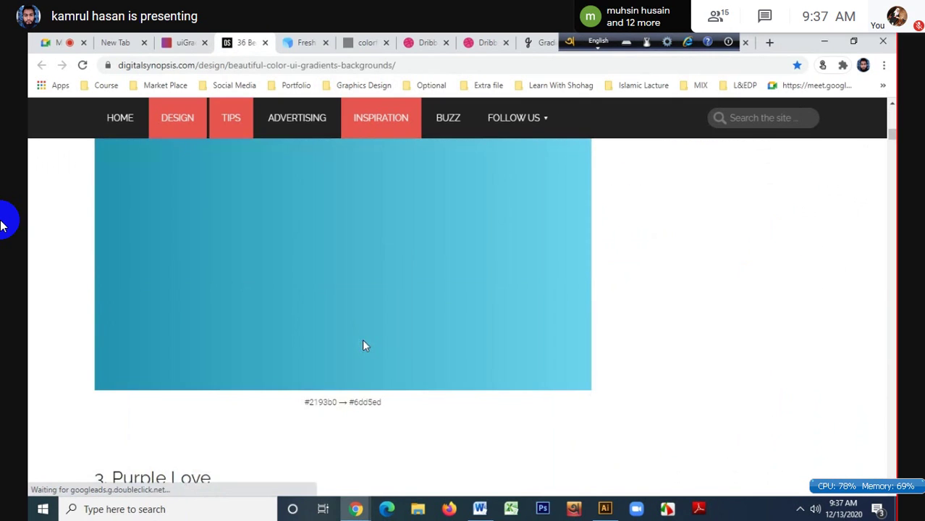
scroll(364, 346, down, 10)
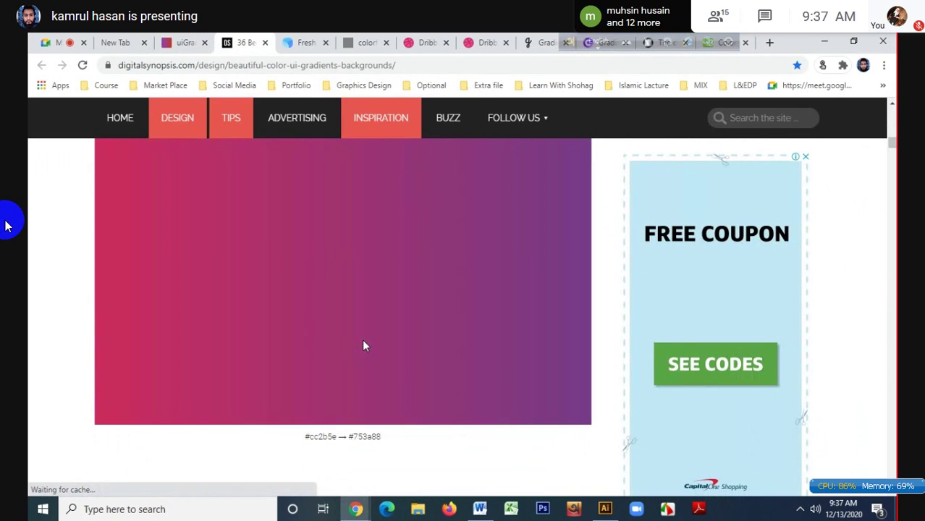
scroll(364, 343, up, 12)
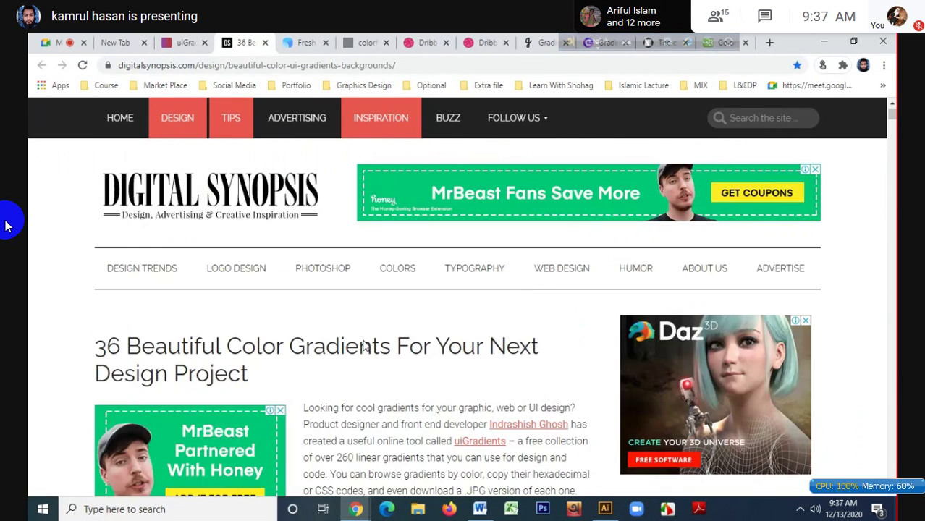
scroll(364, 340, down, 4)
scroll(365, 346, down, 8)
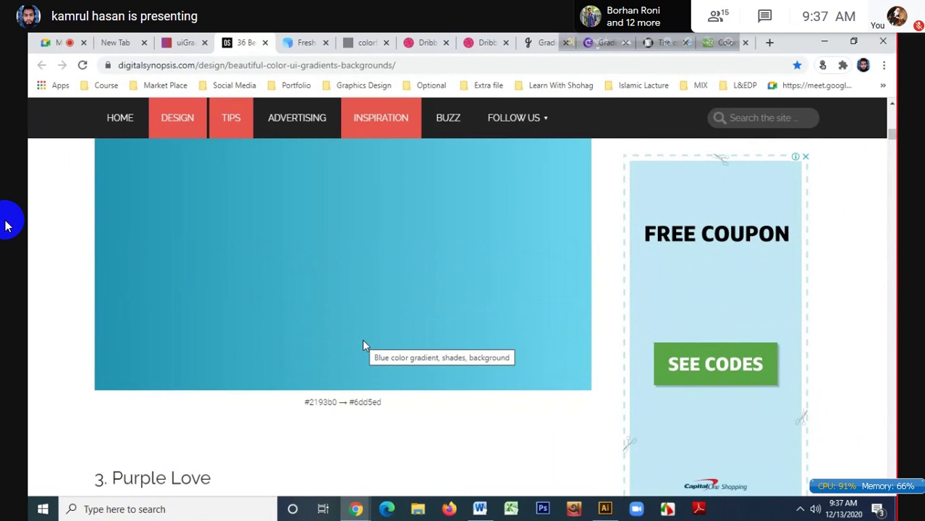
scroll(364, 346, down, 5)
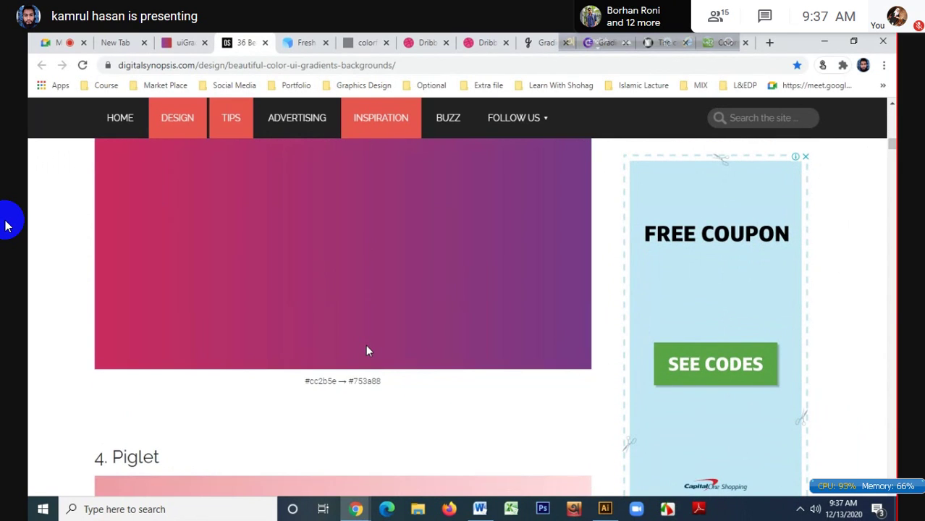
scroll(366, 351, up, 5)
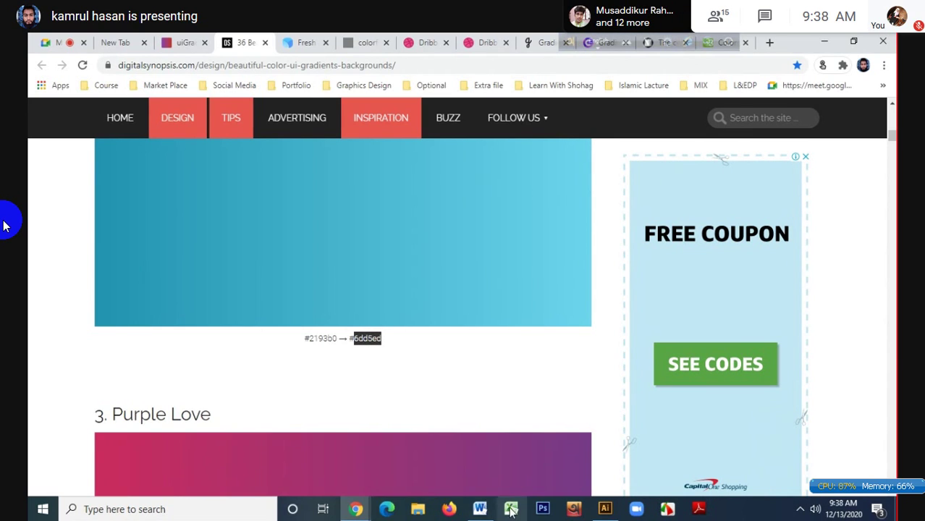
click(614, 511)
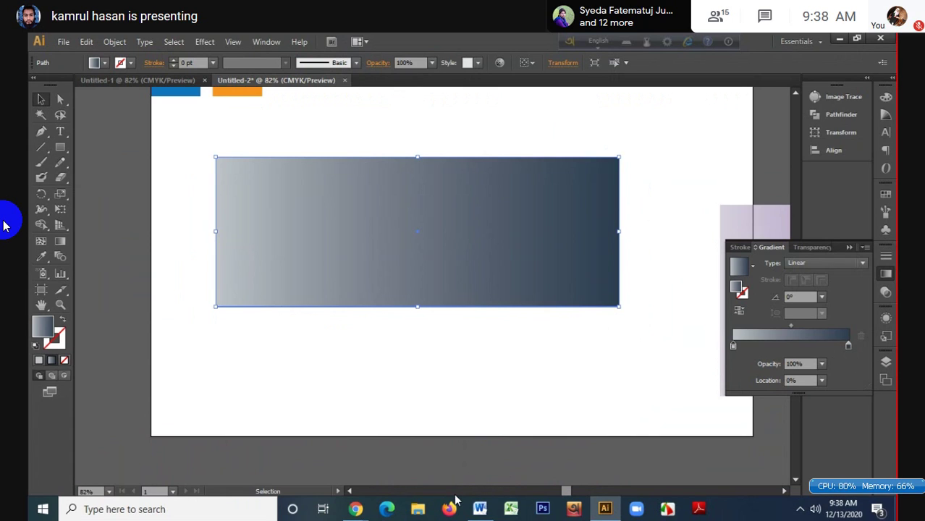
right_click(433, 481)
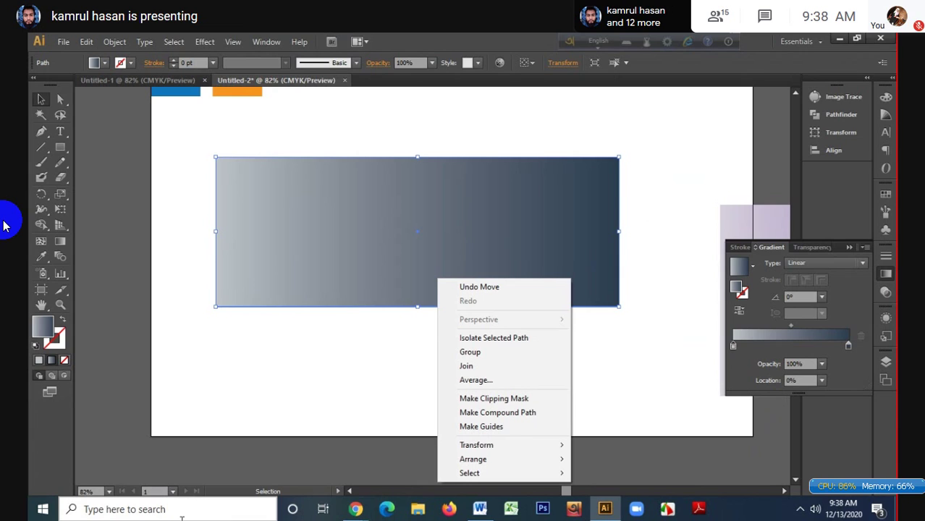
right_click(91, 517)
right_click(90, 515)
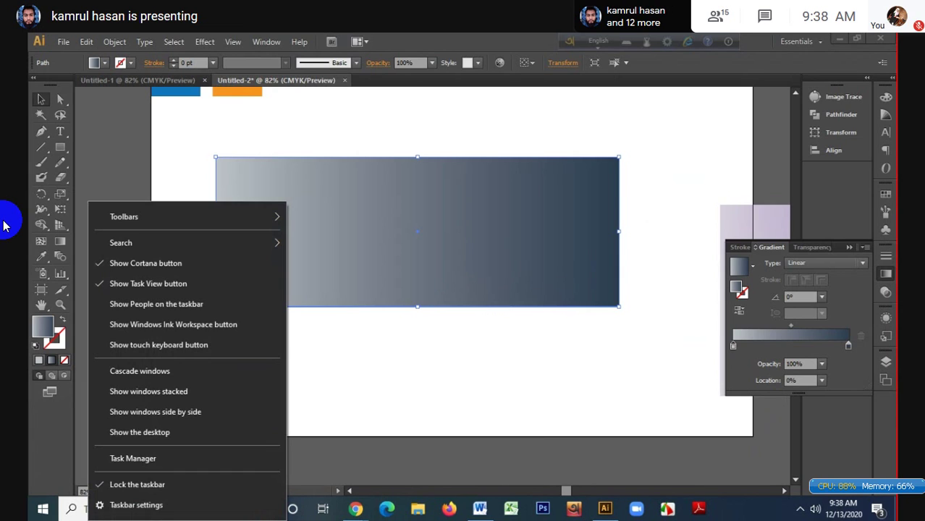
click(464, 419)
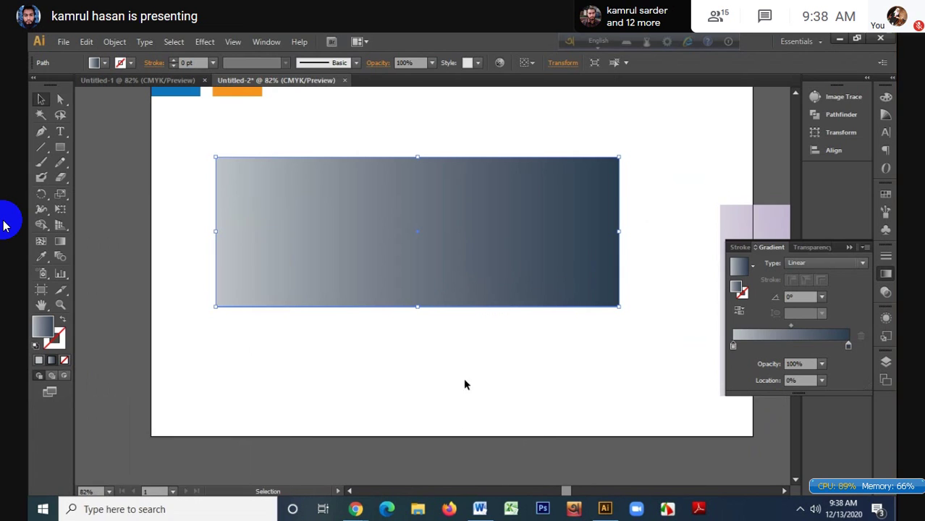
- Set the dark blue end stop of the wide rectangle's gradient to hex colour 6dd5ed
click(848, 347)
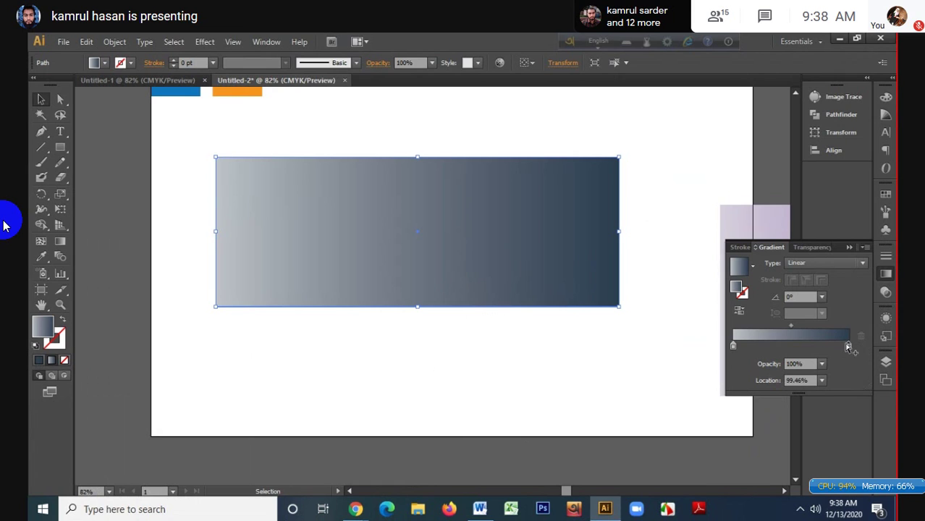
double_click(42, 327)
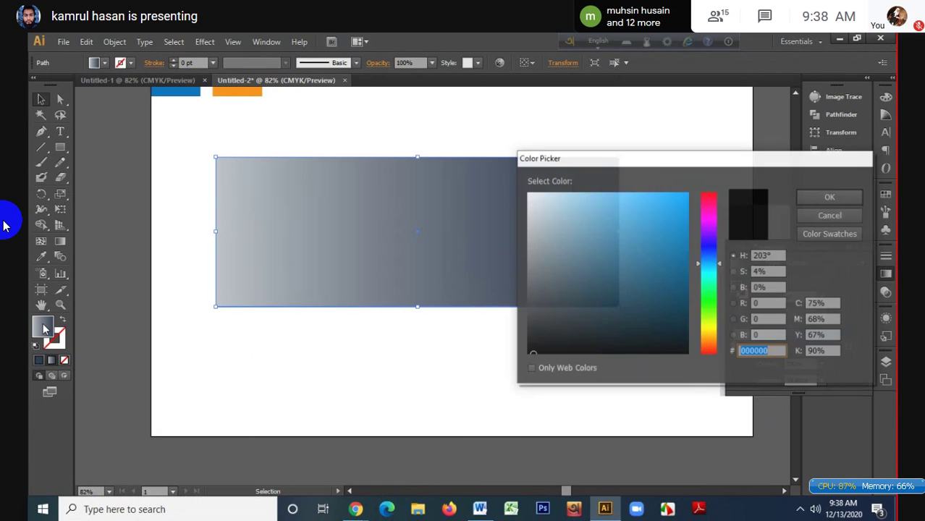
double_click(753, 351)
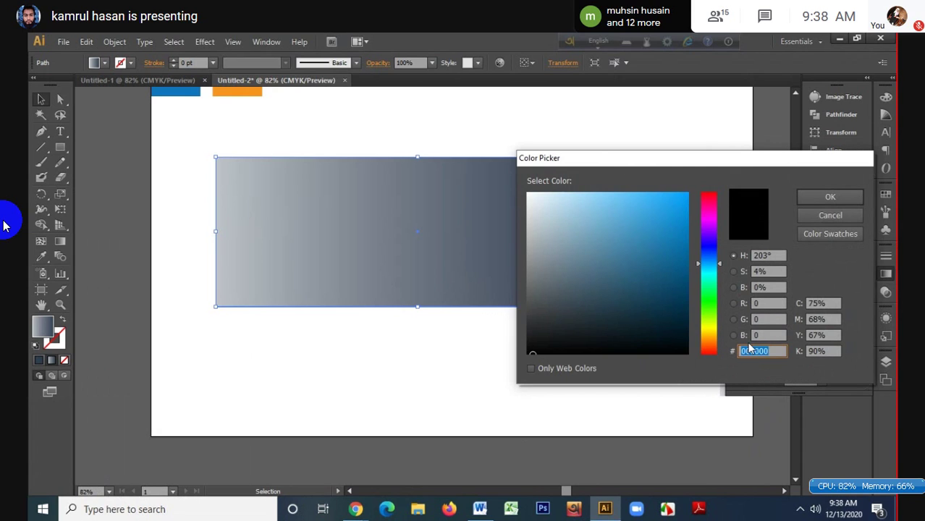
text(6dd5ed)
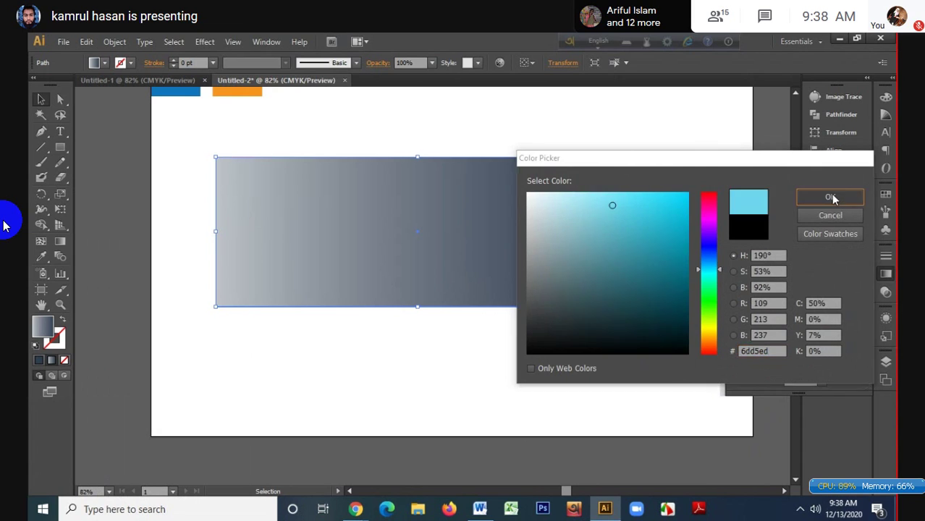
click(831, 197)
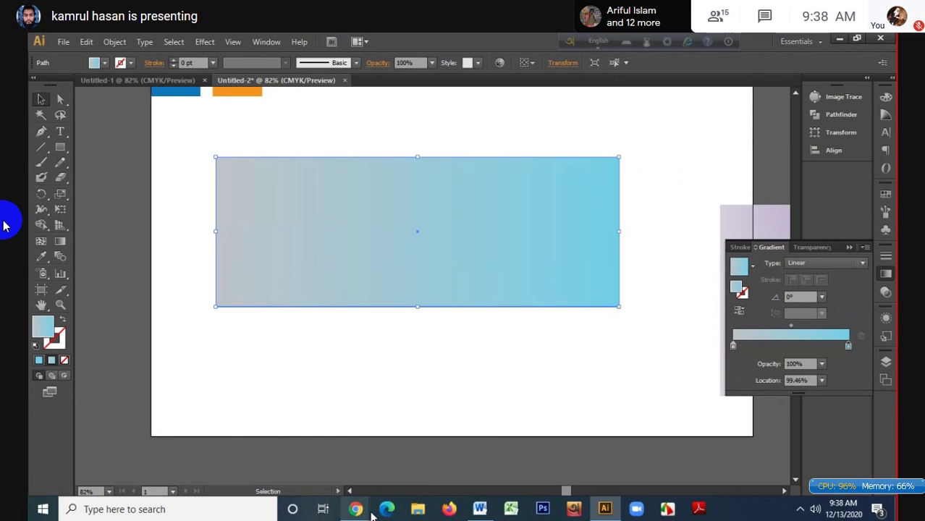
- Switch to the gradients article in Chrome, copy the blue gradient's start colour code 2193b0, and return to Illustrator
mouse_move(356, 509)
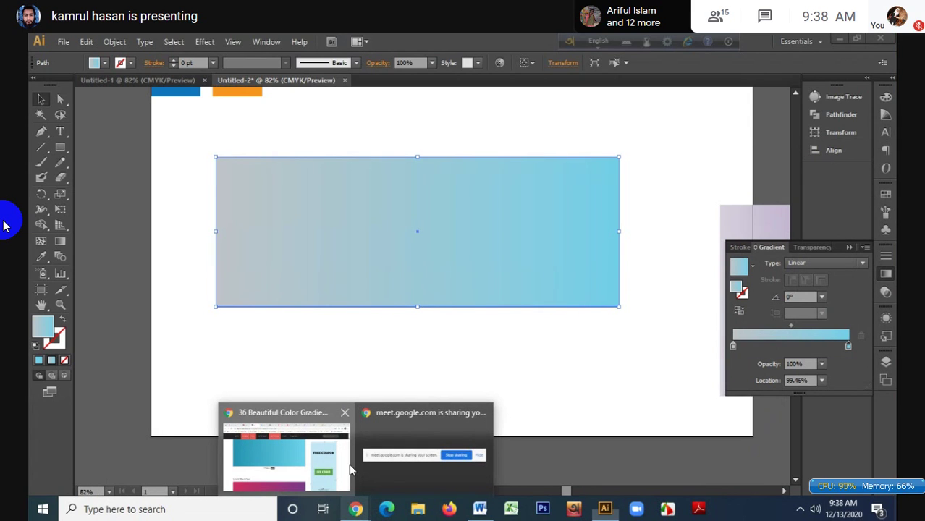
click(349, 469)
double_click(312, 339)
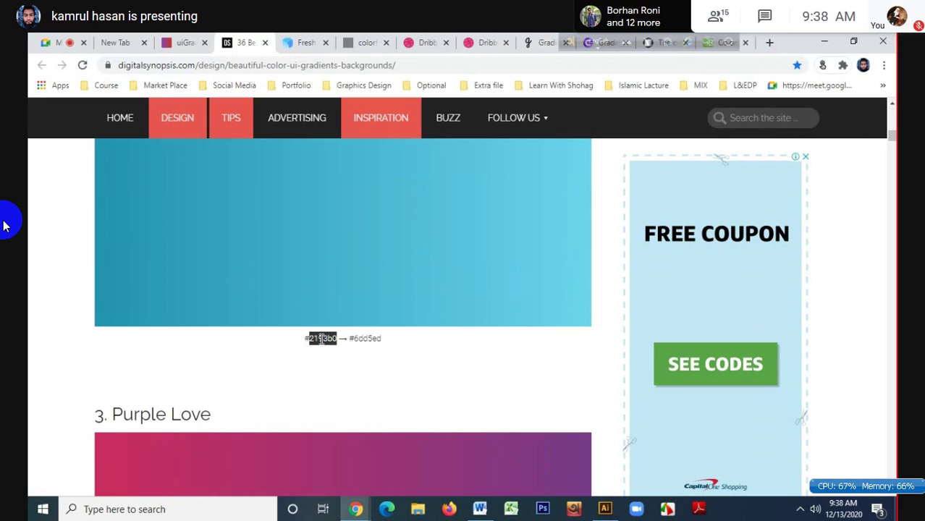
key(alt+Tab)
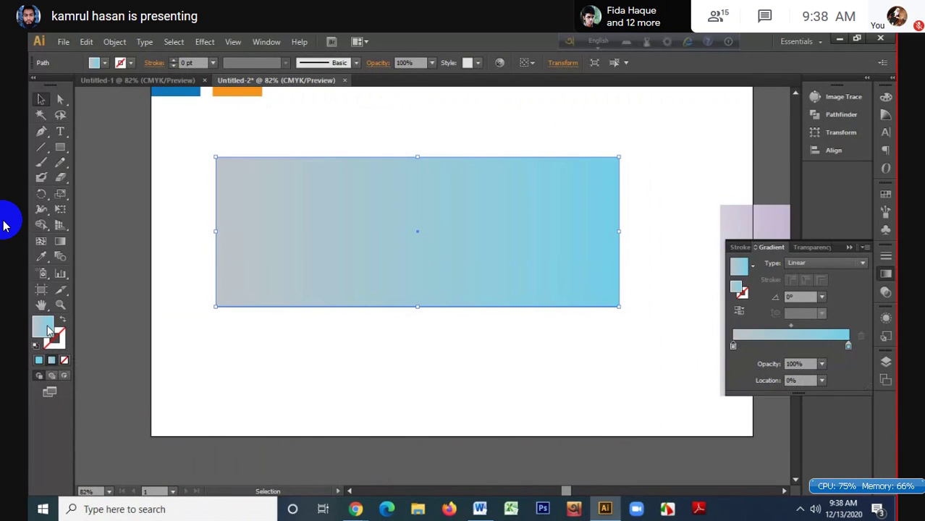
- Set the grey start stop of the rectangle's gradient to hex colour 2193b0 and deselect the rectangle
double_click(48, 329)
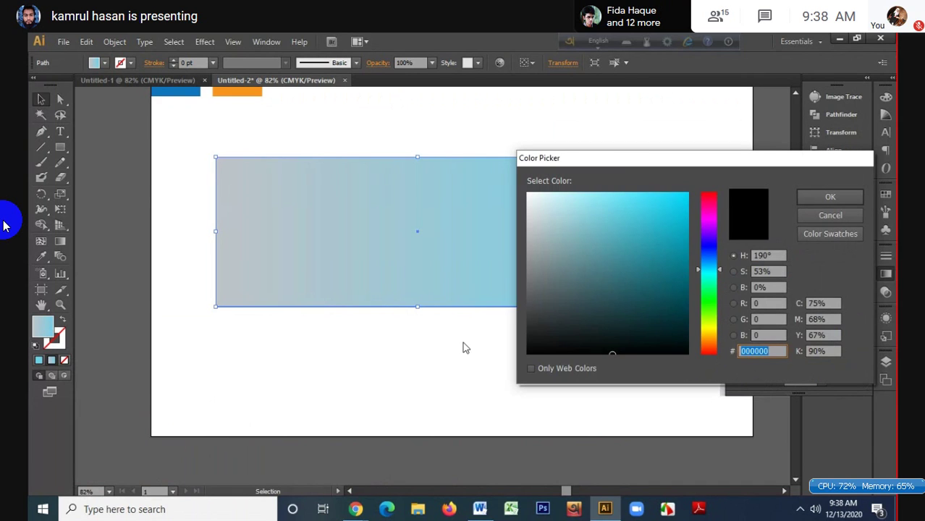
text(2193b0)
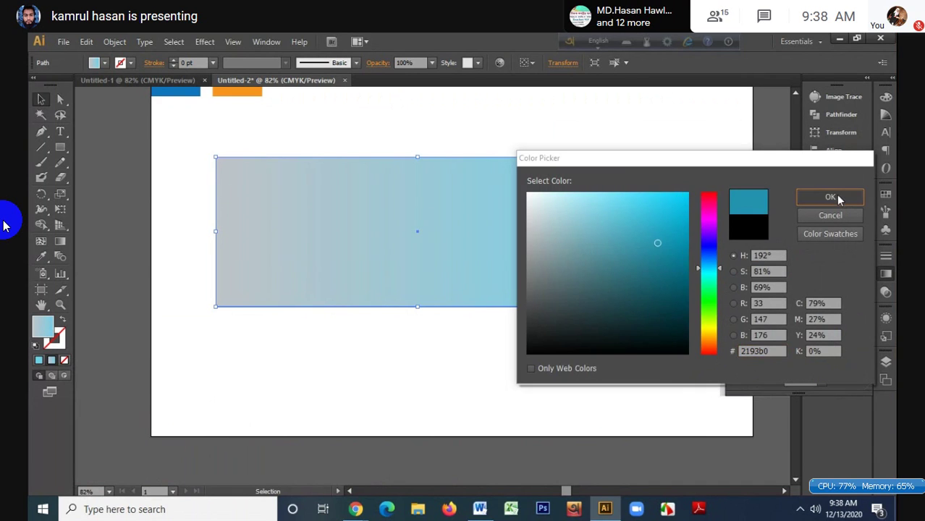
click(836, 194)
click(485, 357)
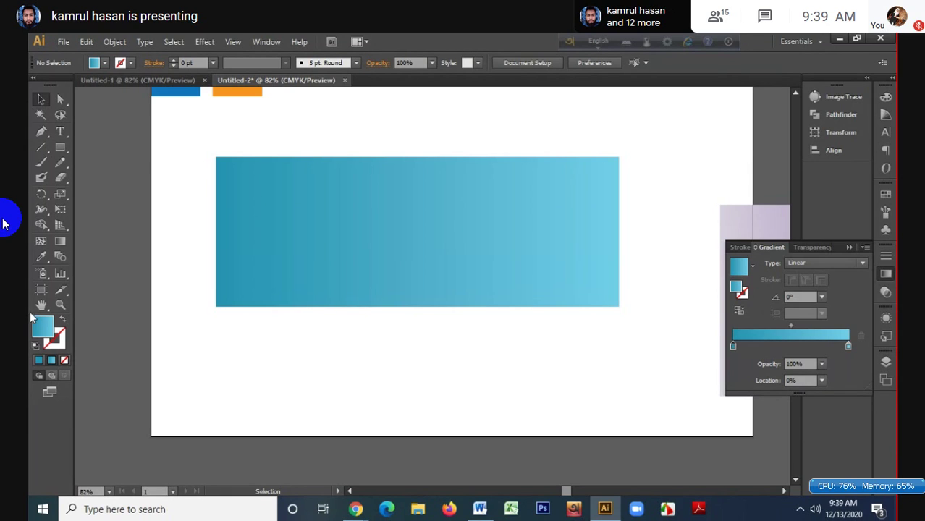
double_click(44, 330)
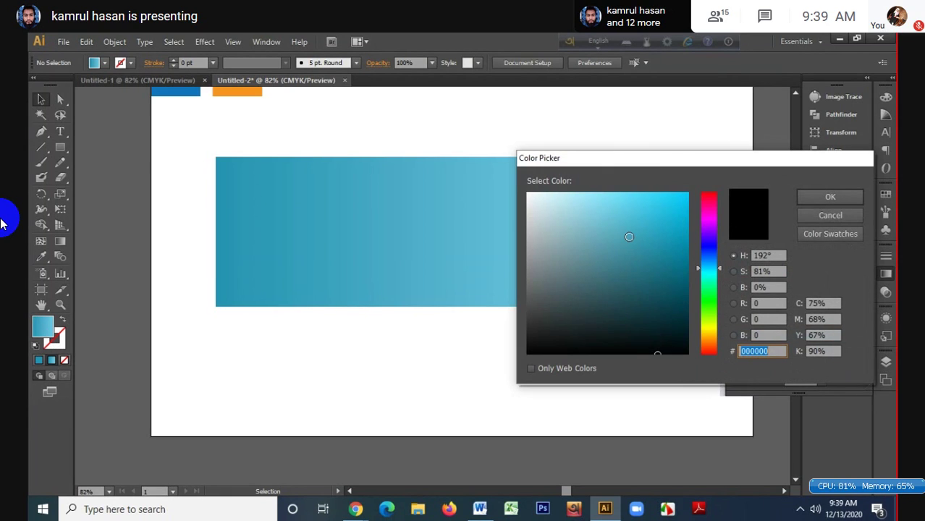
click(838, 215)
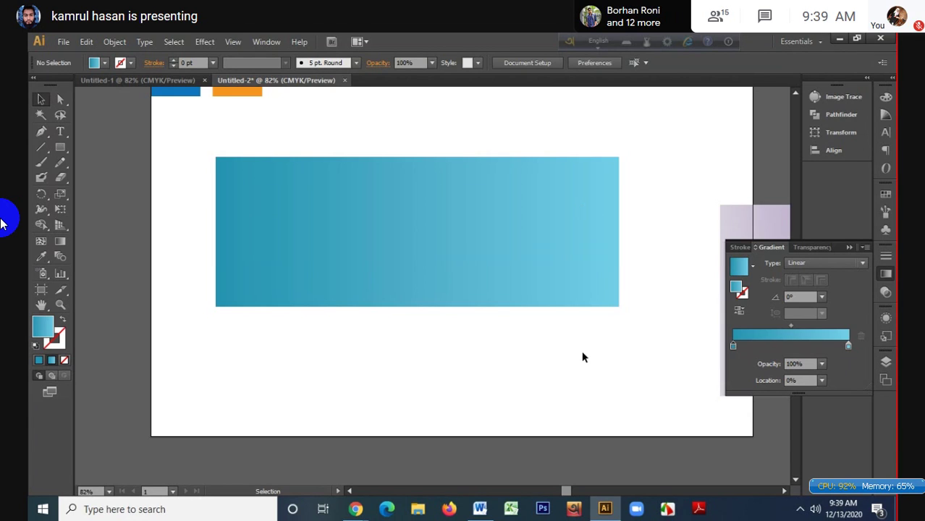
click(752, 268)
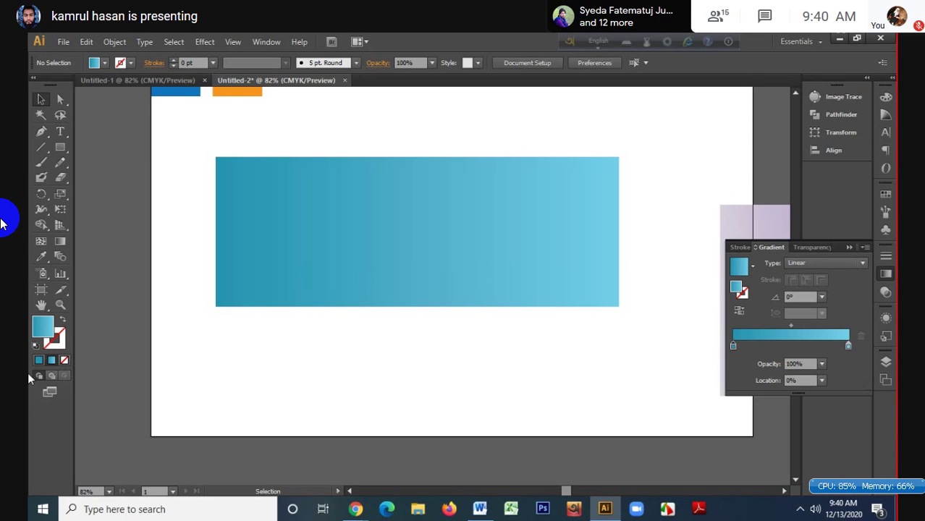
double_click(42, 327)
click(842, 217)
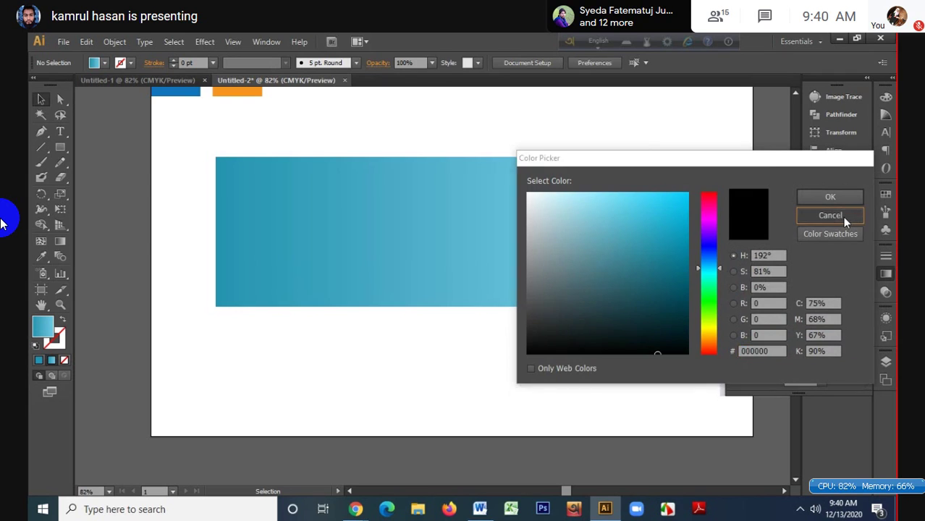
click(94, 64)
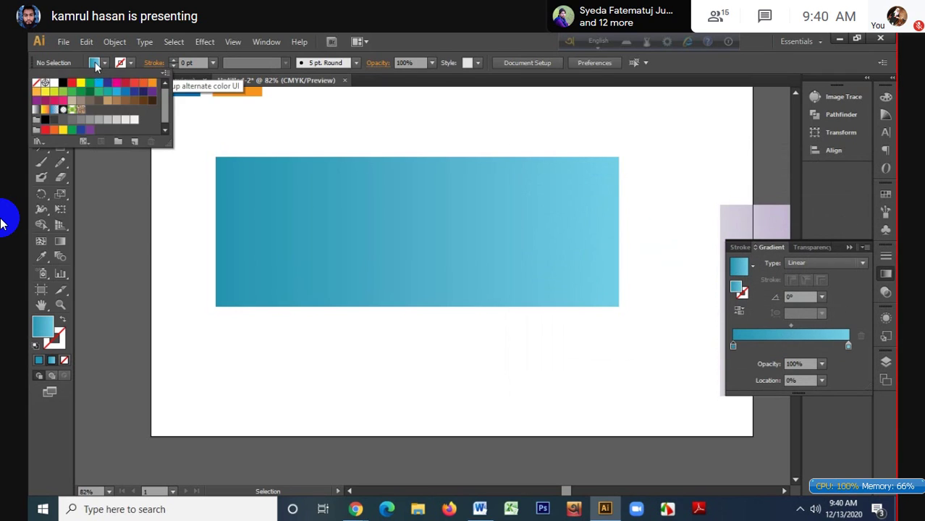
click(126, 94)
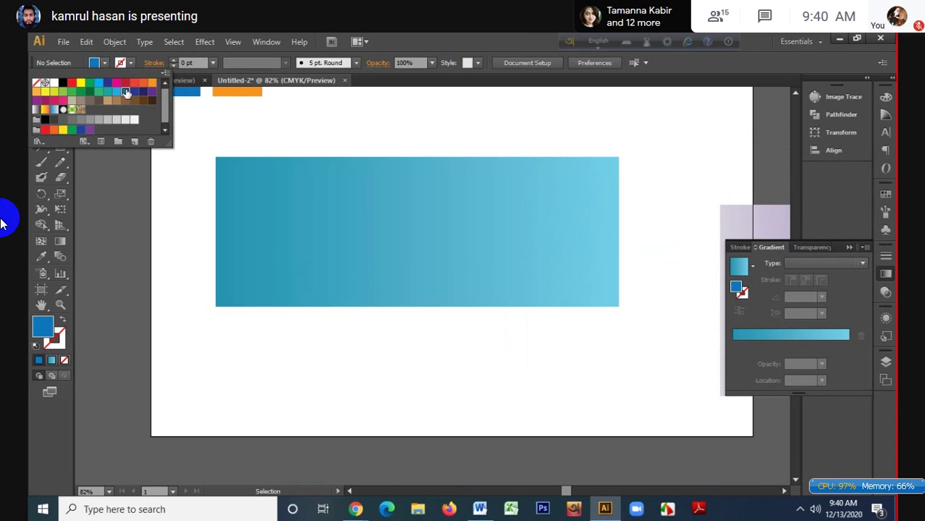
click(127, 275)
click(254, 229)
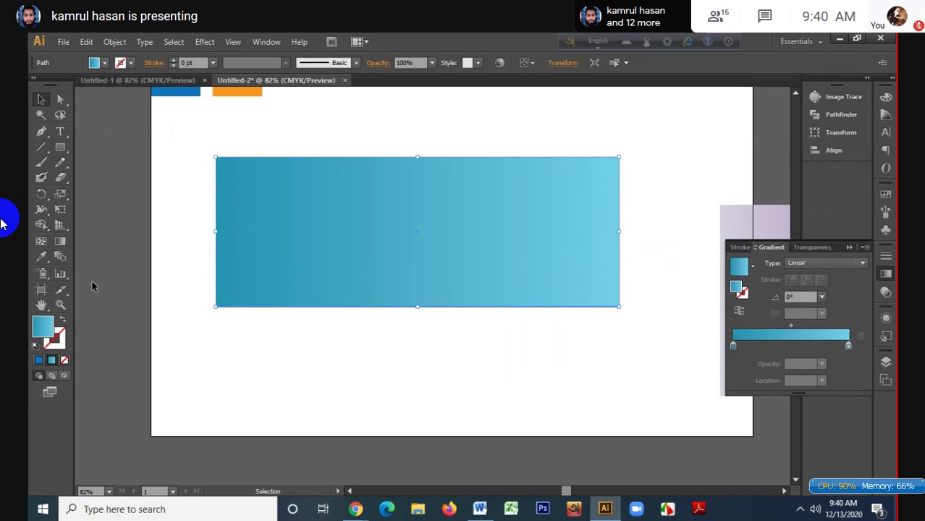
double_click(46, 325)
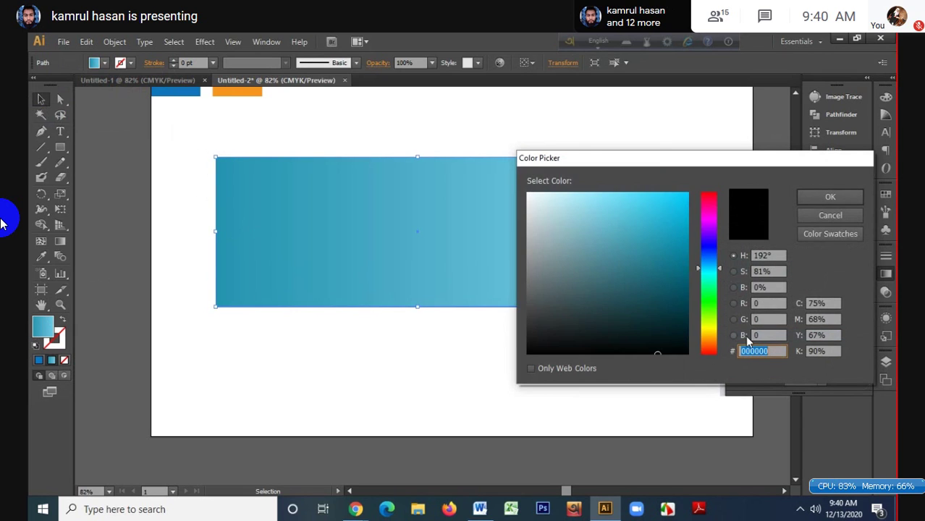
click(830, 215)
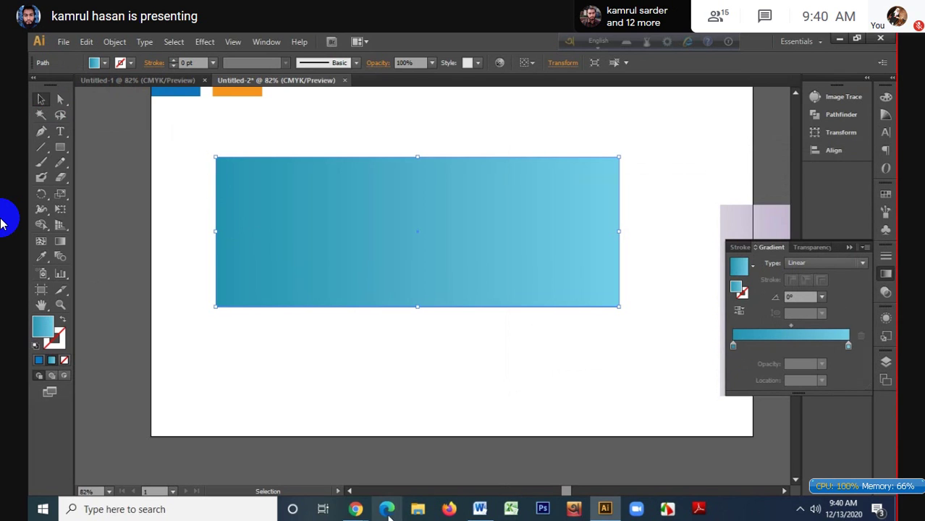
- Switch to Chrome and browse the Digital Synopsis gradients article from Purple Love down to A Lost Memory
mouse_move(356, 508)
click(318, 471)
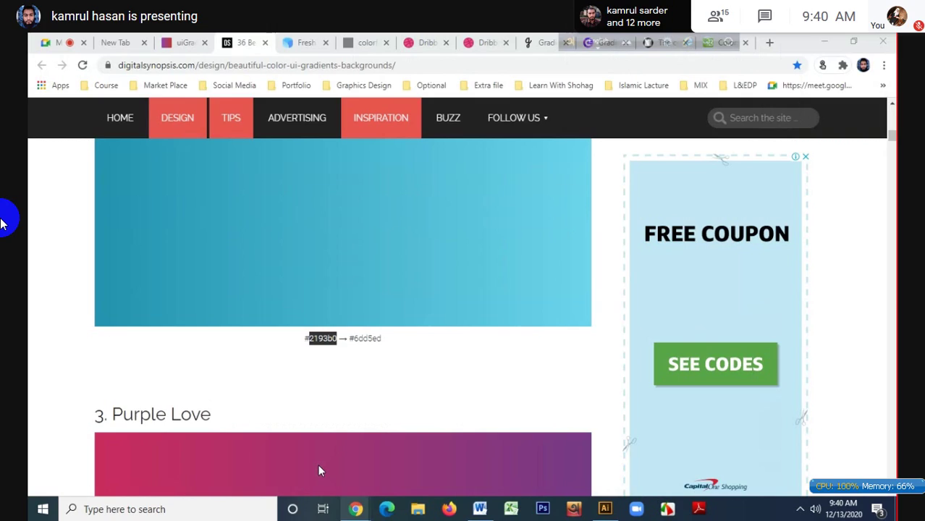
scroll(384, 404, down, 8)
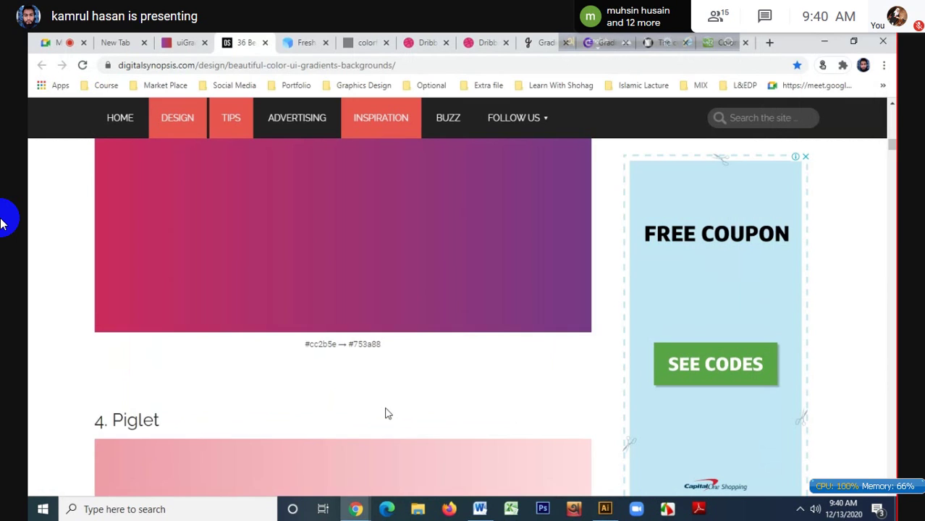
scroll(386, 415, down, 9)
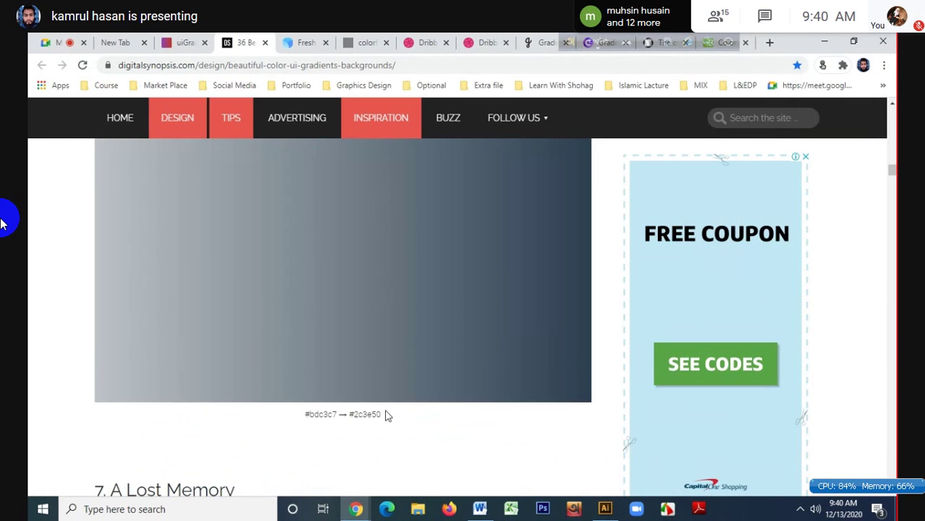
scroll(310, 431, down, 4)
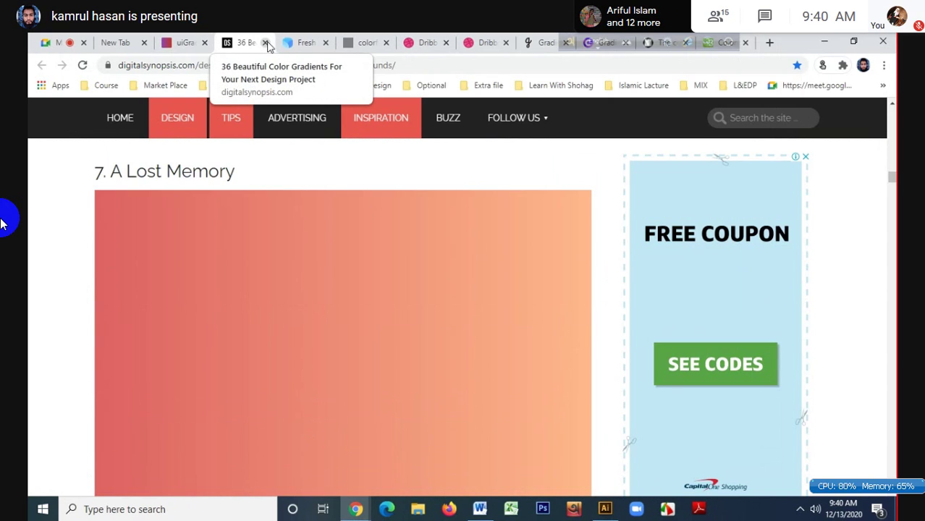
- Close the uiGradients, Digital Synopsis and webgradients.com pages in Chrome
click(204, 42)
click(204, 43)
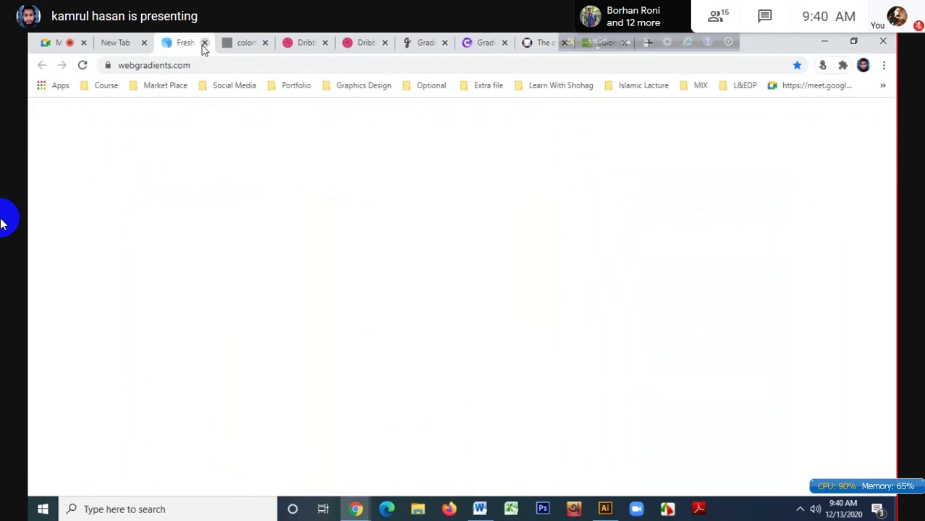
click(204, 43)
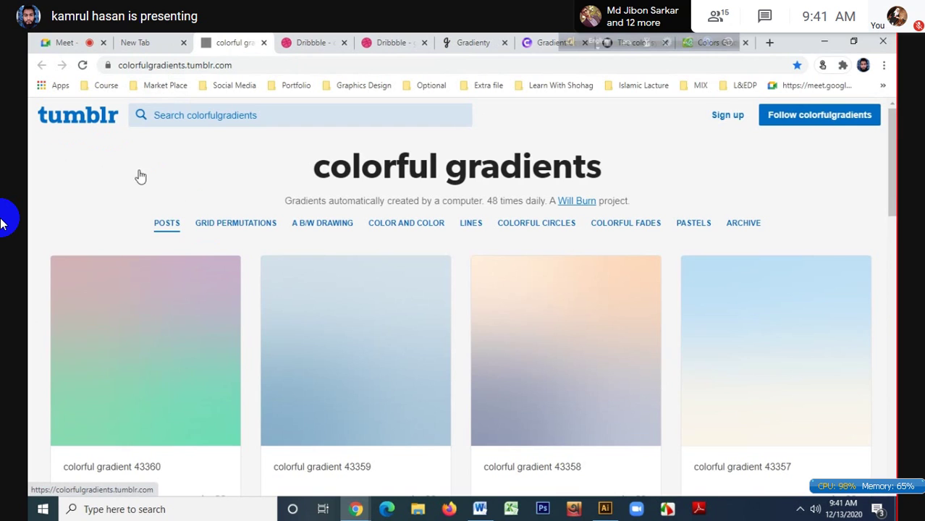
- Examine the gradient posts on the colorful gradients Tumblr page, glancing at the Coolhue gradient palette on Dribbble
scroll(535, 283, down, 1)
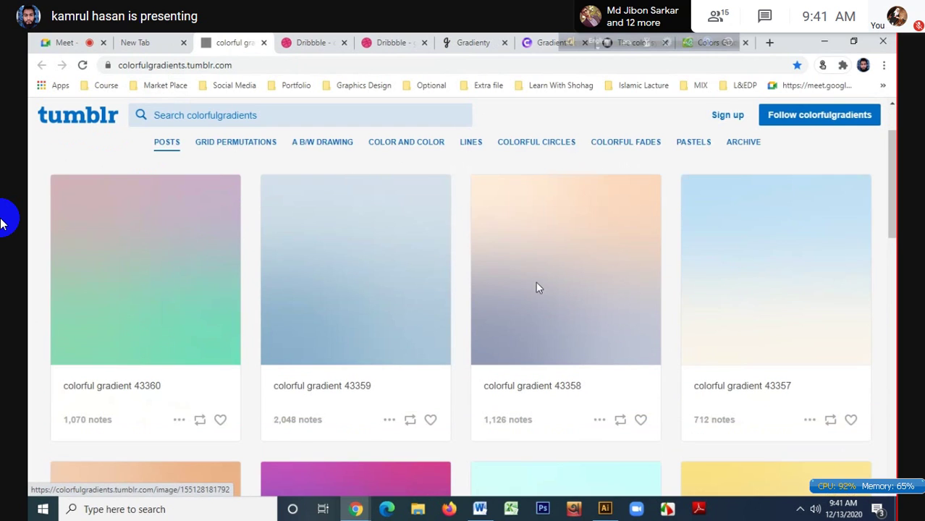
scroll(525, 353, down, 1)
scroll(571, 339, up, 2)
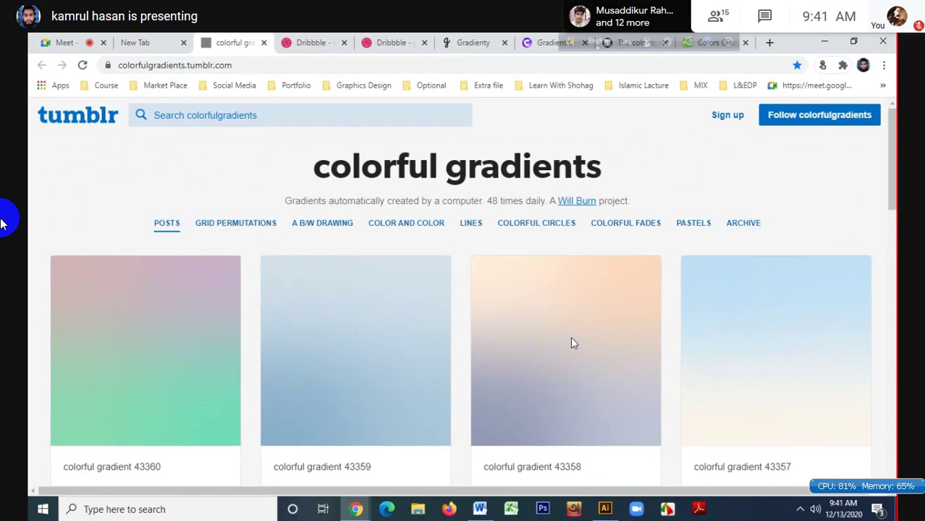
scroll(538, 352, down, 3)
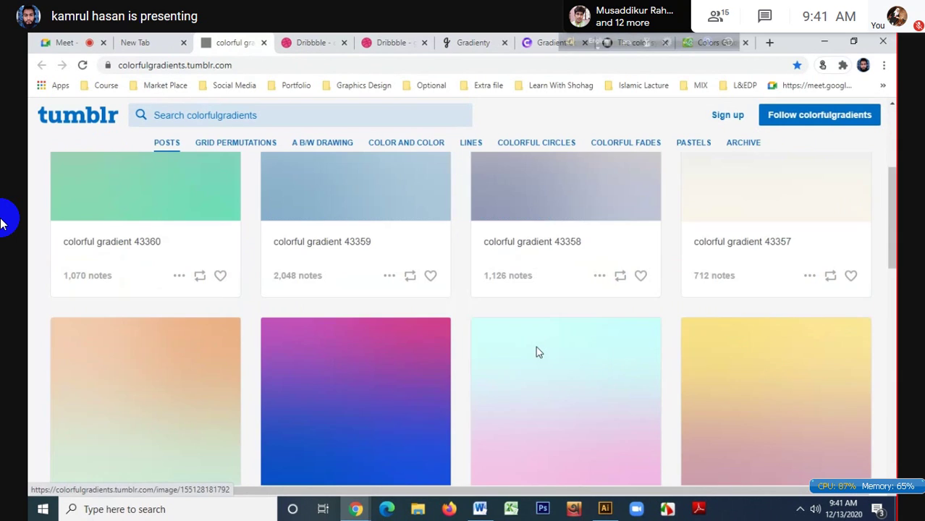
scroll(537, 352, down, 2)
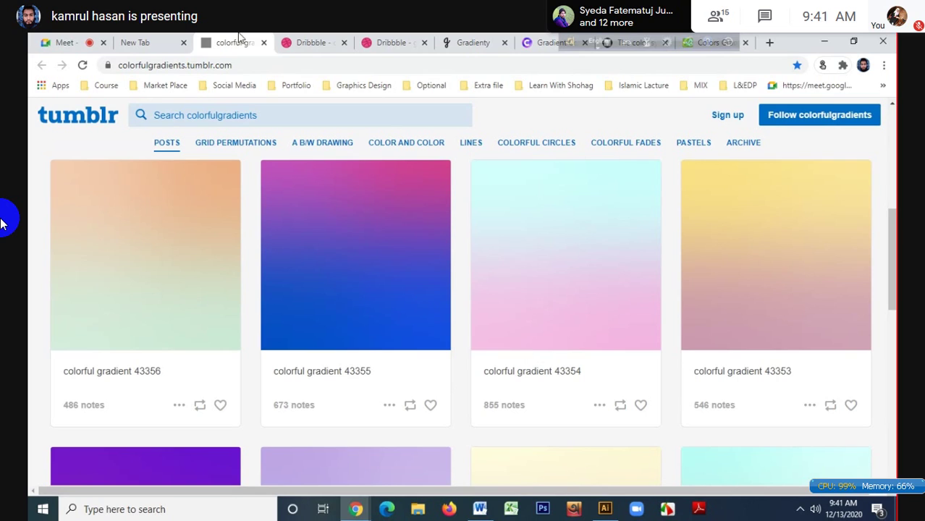
click(312, 41)
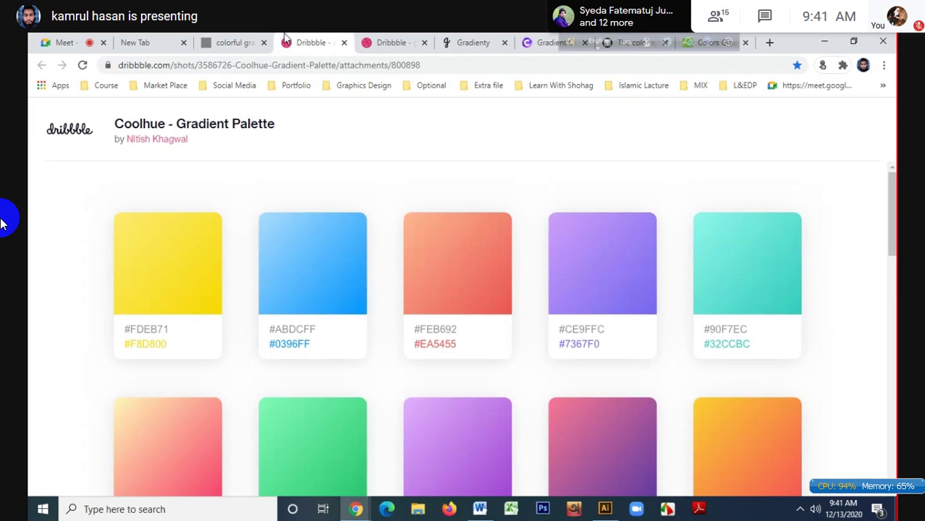
click(228, 42)
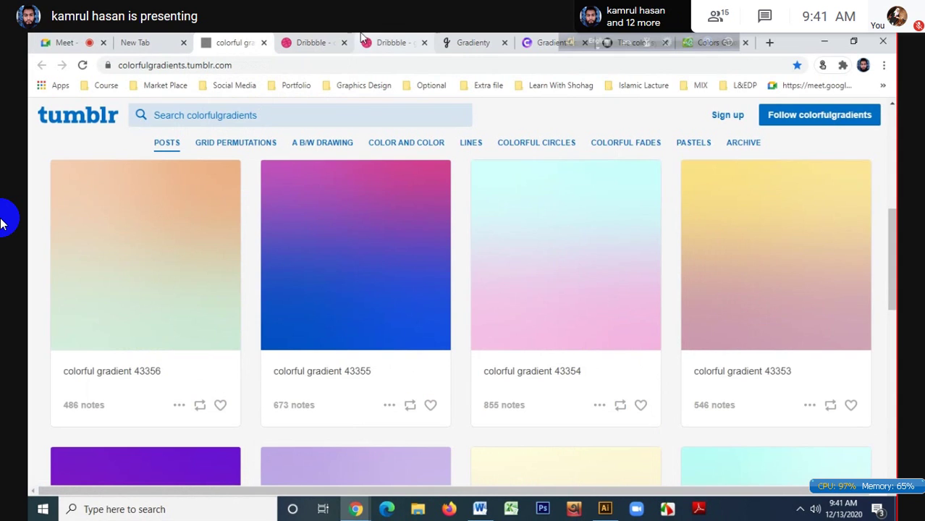
scroll(667, 290, down, 3)
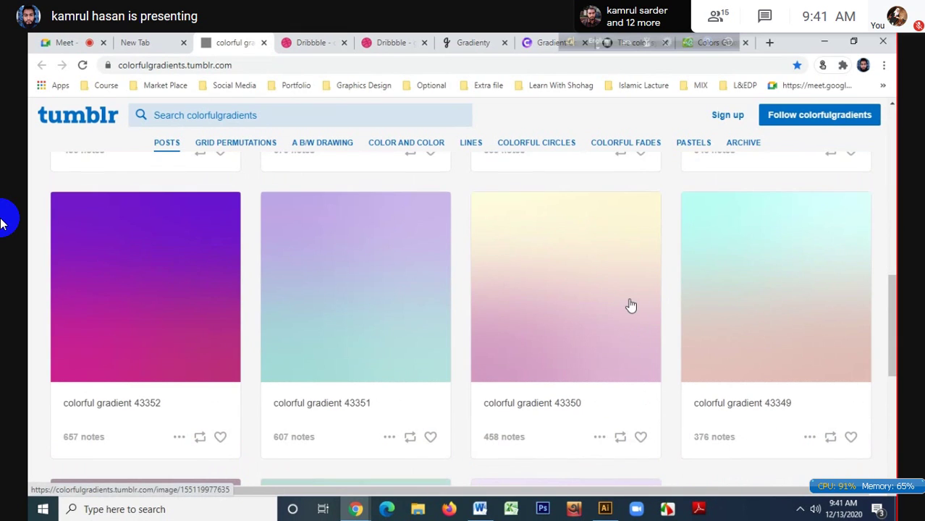
scroll(624, 306, up, 2)
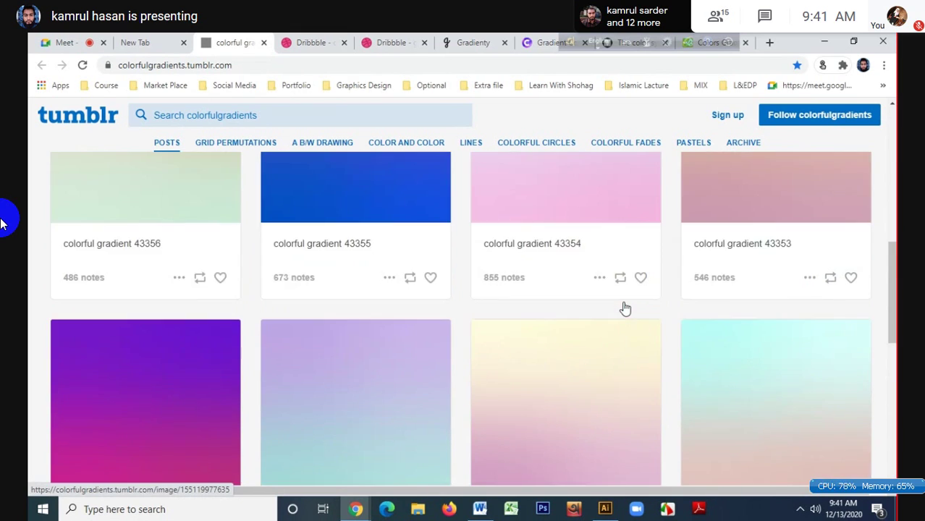
scroll(581, 265, down, 2)
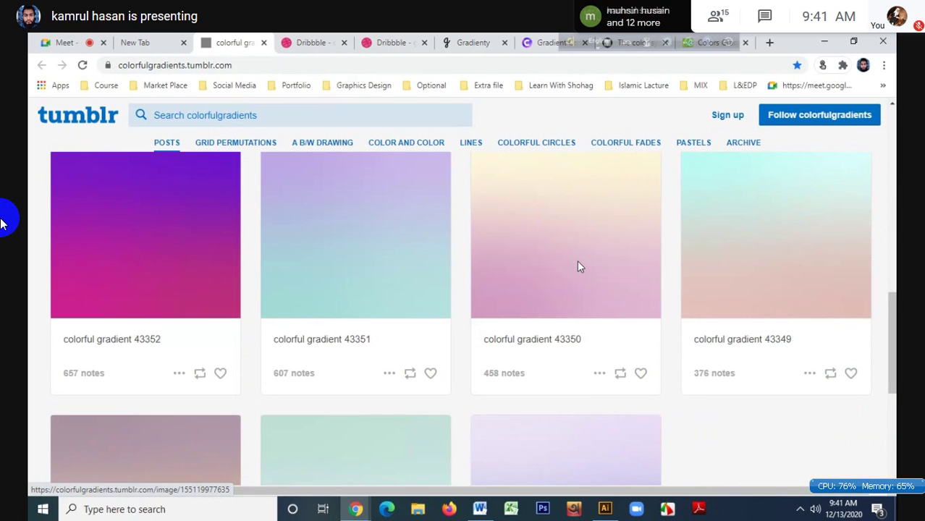
- Open the image of colorful gradient 43350 and view it enlarged and back at fitted size
click(579, 268)
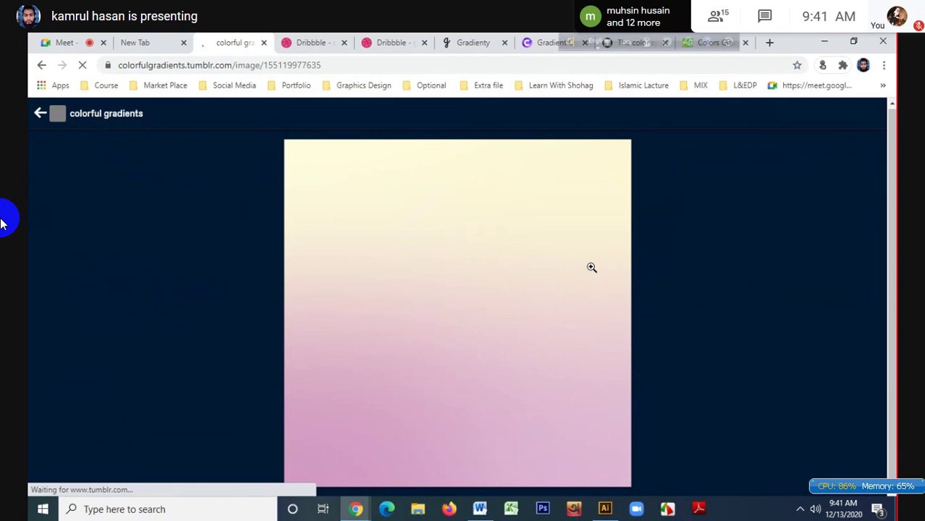
right_click(592, 268)
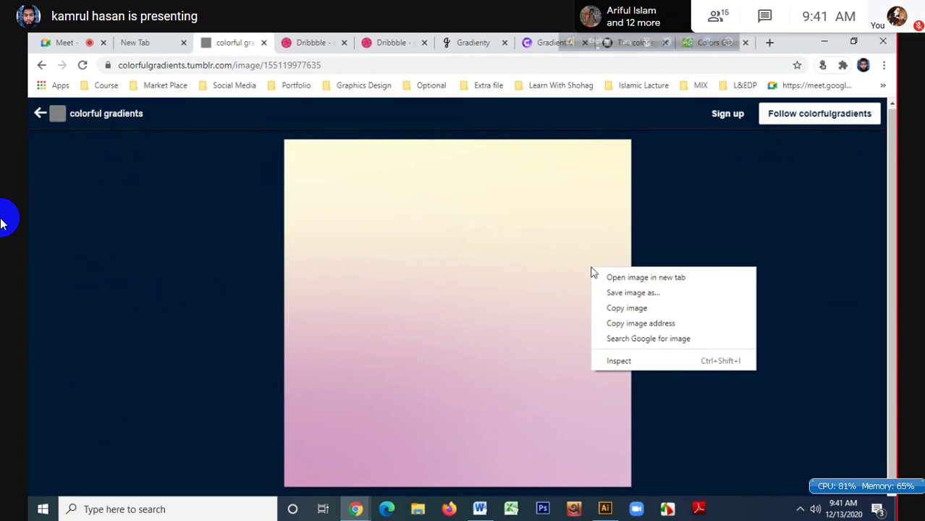
click(525, 271)
click(525, 269)
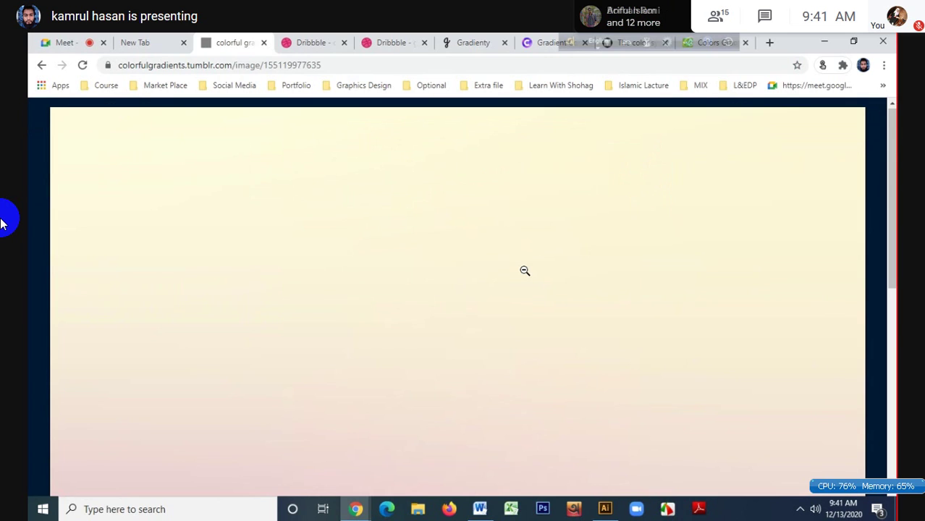
click(524, 270)
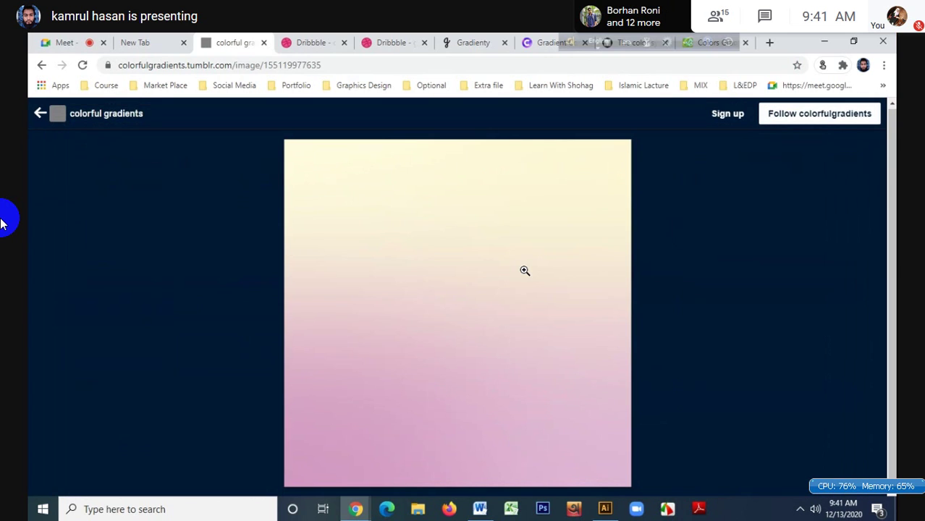
- Go from the enlarged image to its post page and look over the tags and related gradients
click(39, 114)
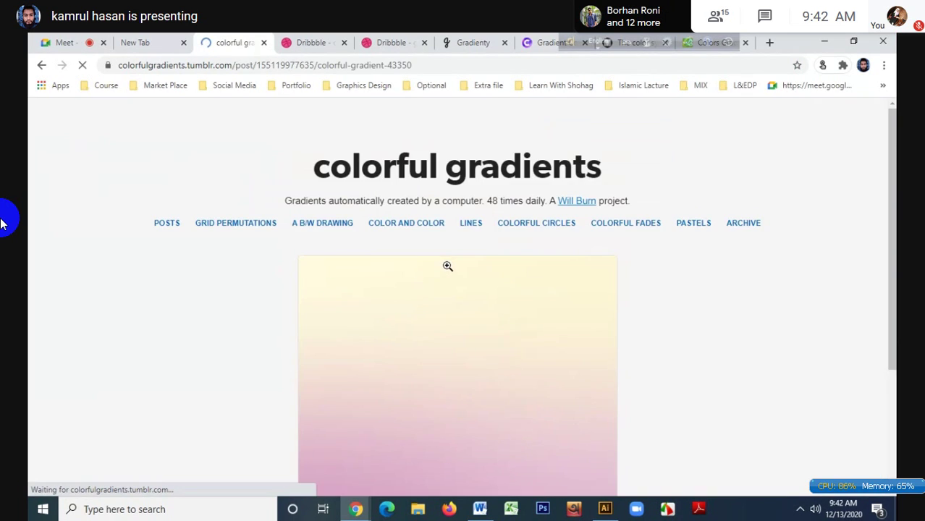
scroll(447, 266, down, 5)
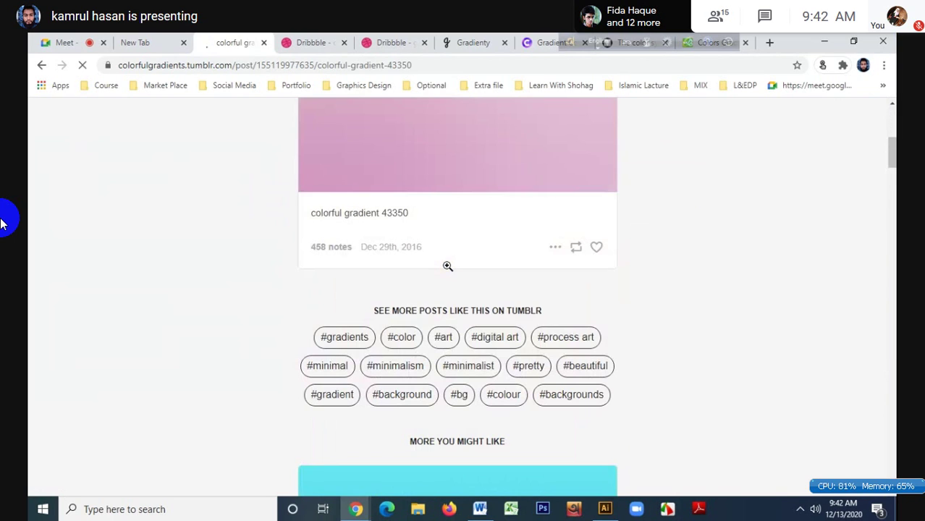
scroll(447, 266, down, 3)
scroll(447, 266, up, 8)
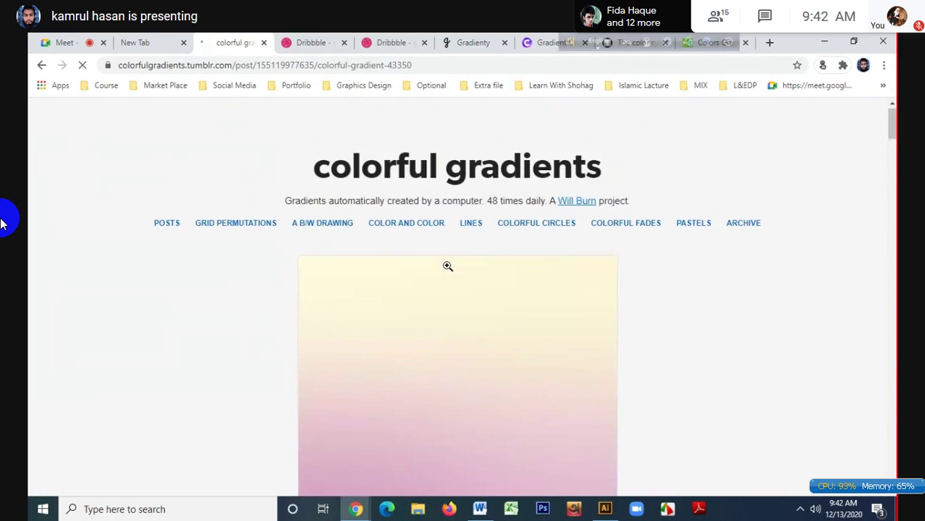
- Open the yellow-to-pink "colorful gradient 43350" image on its own page and copy it
scroll(446, 269, down, 3)
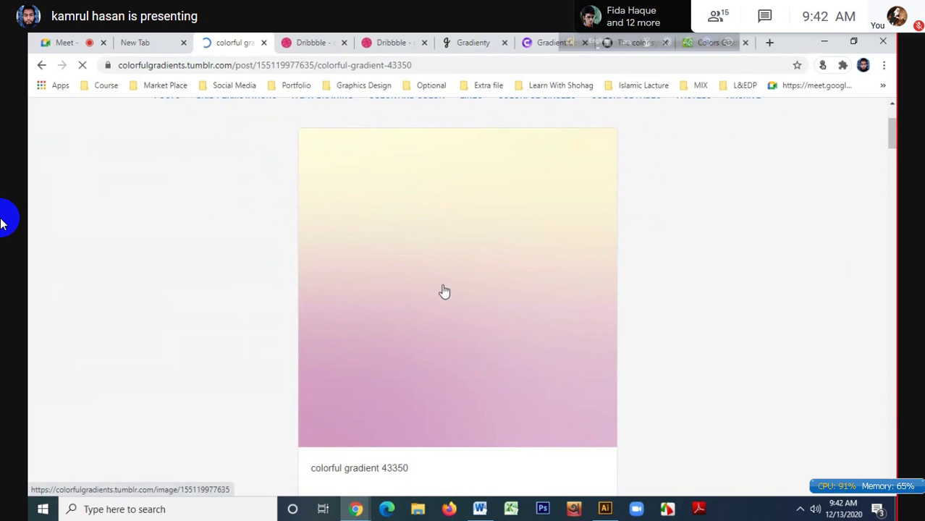
click(443, 293)
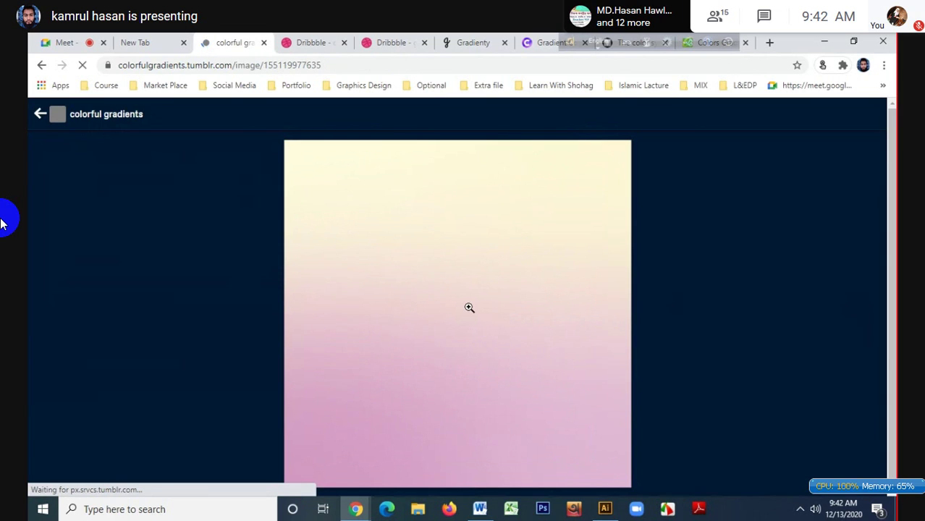
right_click(479, 272)
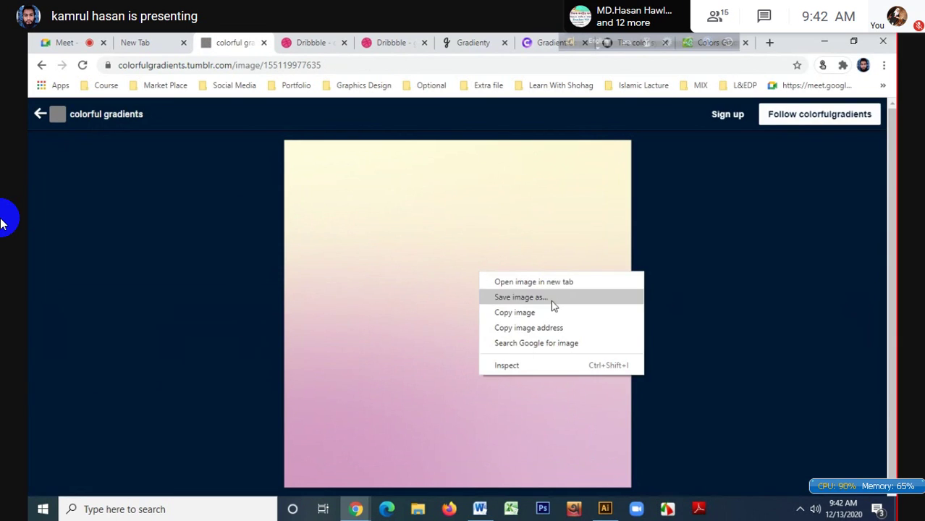
click(516, 312)
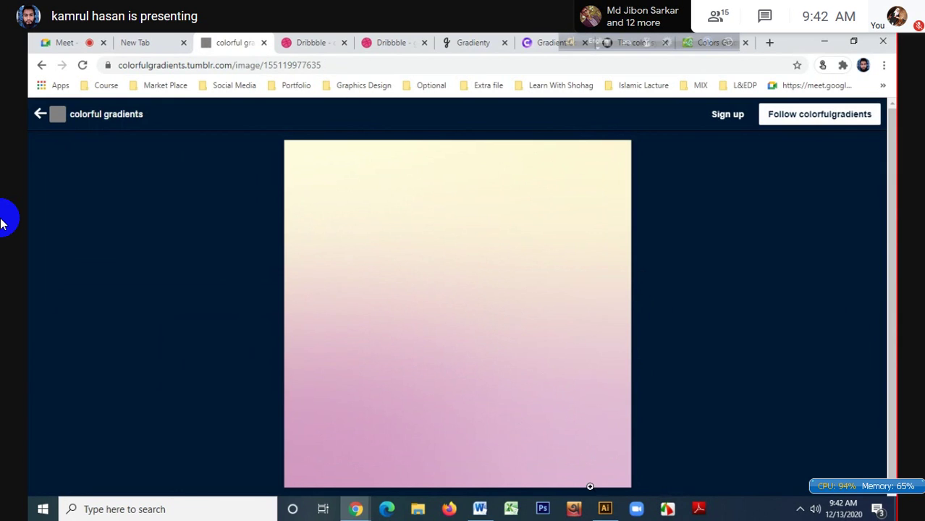
- Switch to Illustrator, shift the blue gradient rectangle slightly lower on the artboard, and paste the copied gradient image into Untitled-2
mouse_move(604, 511)
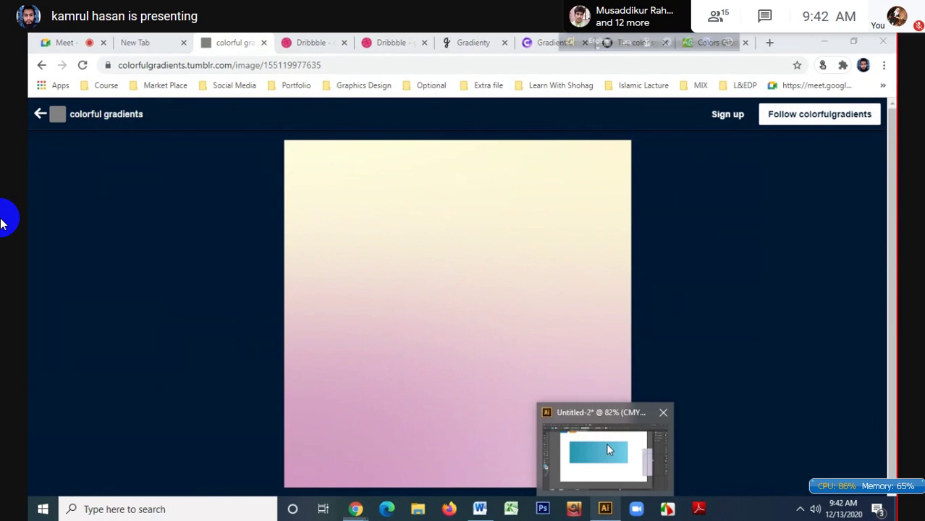
click(606, 443)
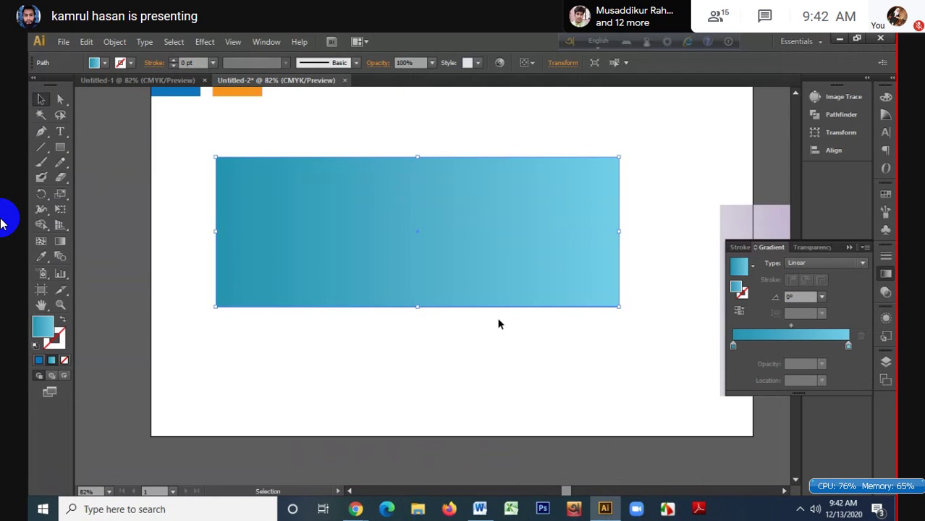
scroll(299, 322, down, 3)
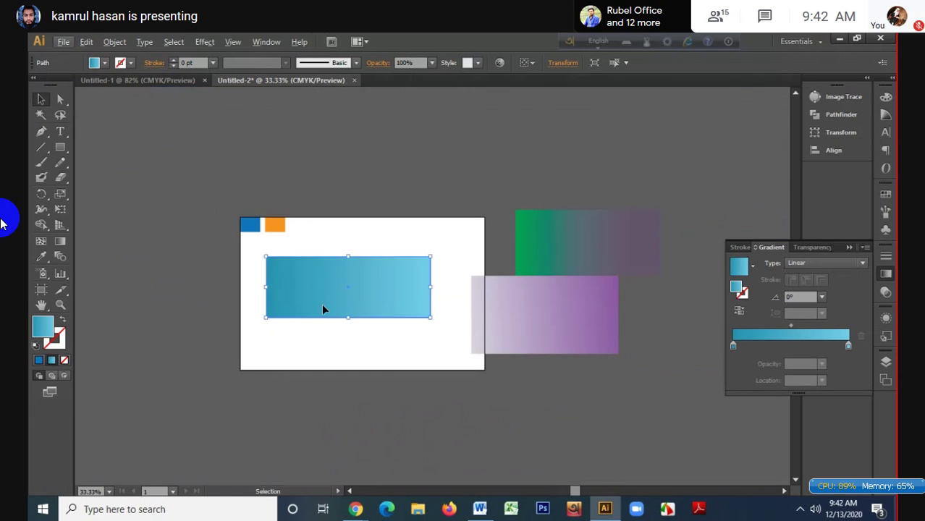
drag(325, 288, 331, 311)
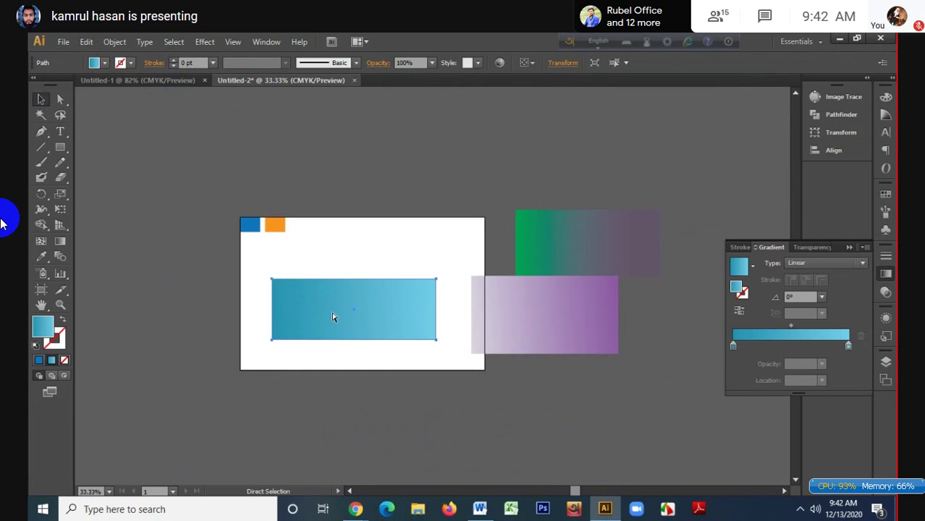
key(ctrl+v)
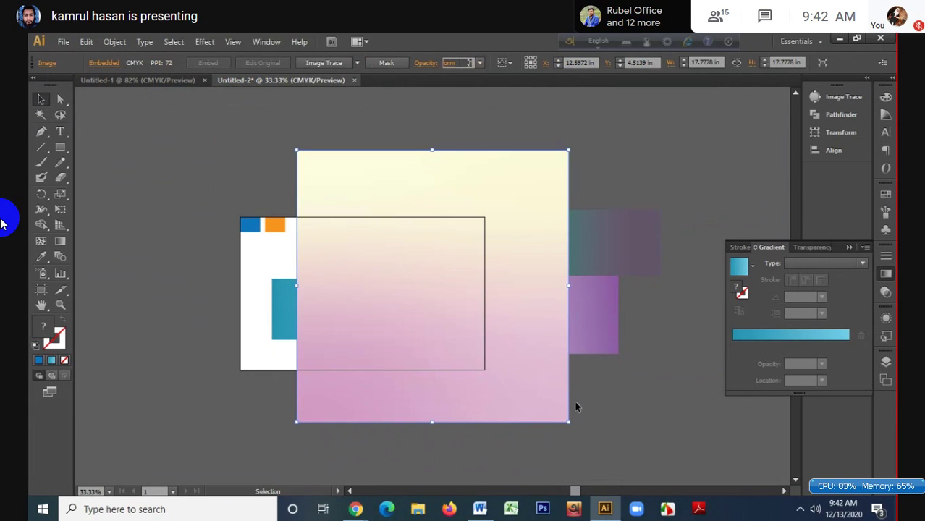
- Scale the pasted gradient image down to about 5.64 in square and place it just above the blue rectangle
drag(568, 424, 476, 331)
drag(440, 278, 362, 214)
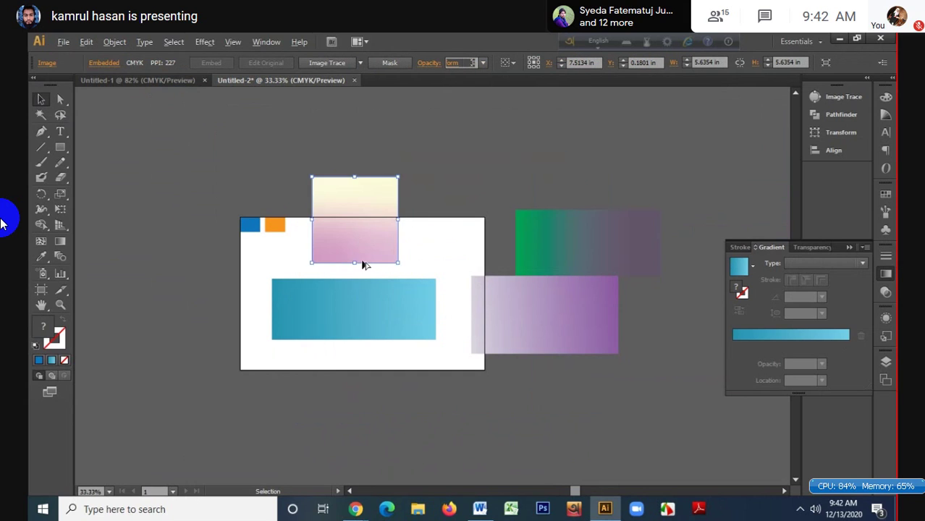
alt+scroll(363, 262, up, 2)
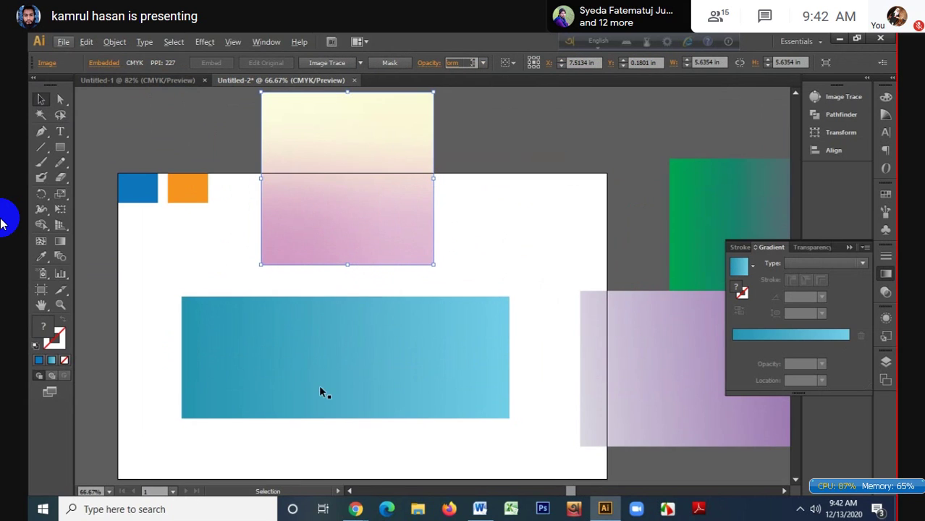
- Resize the blue gradient rectangle to roughly the image's width, and shift it and the purple rectangle to the right
click(326, 367)
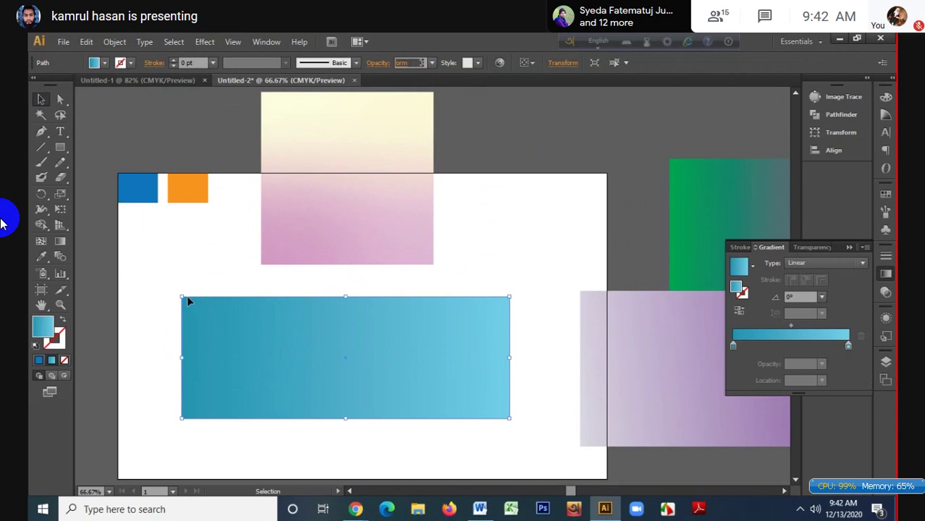
drag(182, 297, 262, 273)
drag(509, 274, 431, 271)
drag(340, 322, 456, 307)
click(664, 346)
drag(528, 313, 564, 305)
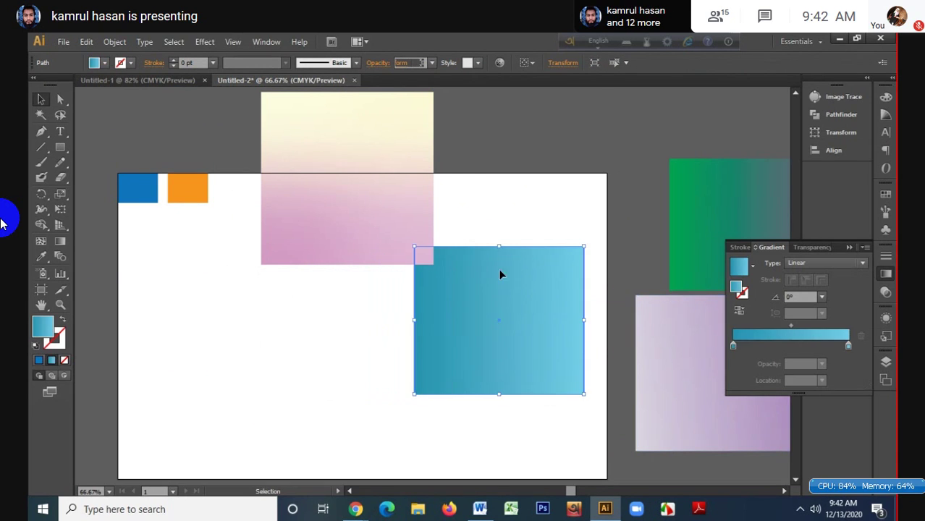
- Place the gradient image beside the blue rectangle, match the rectangle's height to the image, and leave a small gap between them
drag(362, 212, 324, 381)
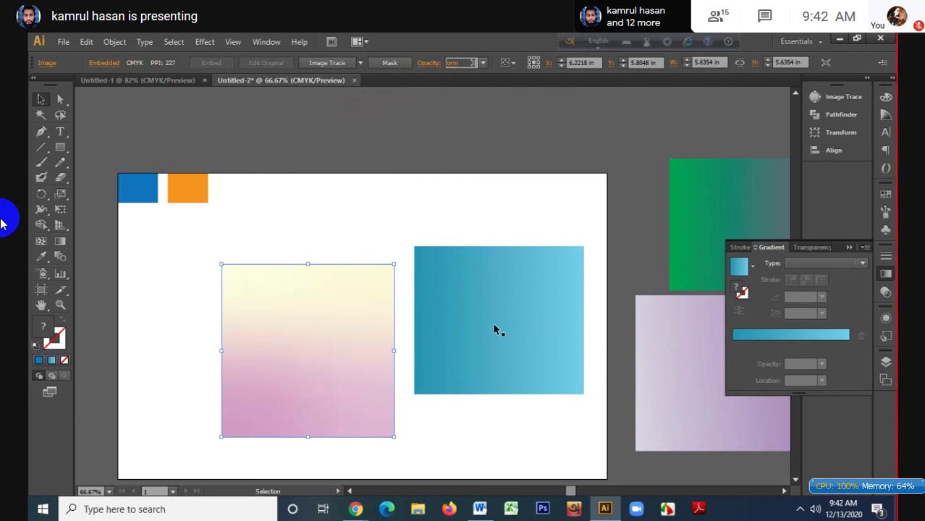
drag(492, 322, 472, 340)
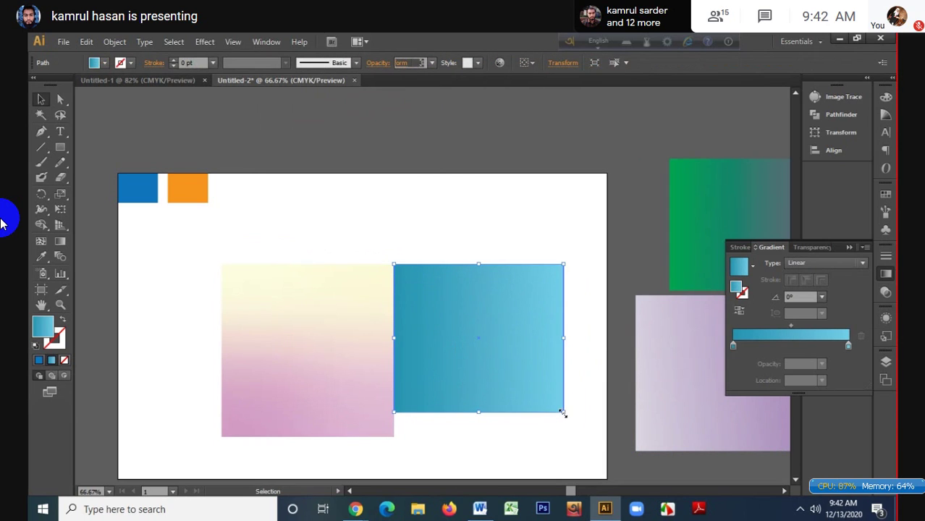
drag(563, 412, 573, 435)
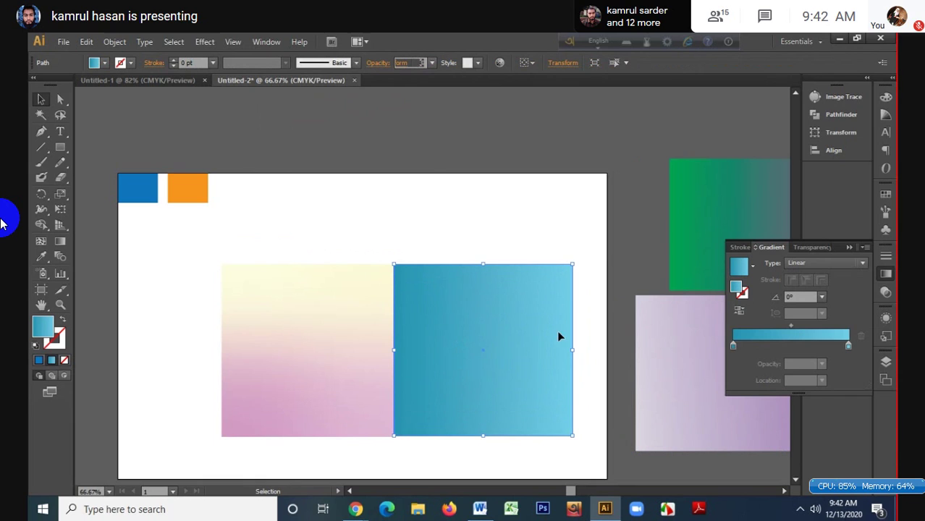
drag(483, 290, 505, 298)
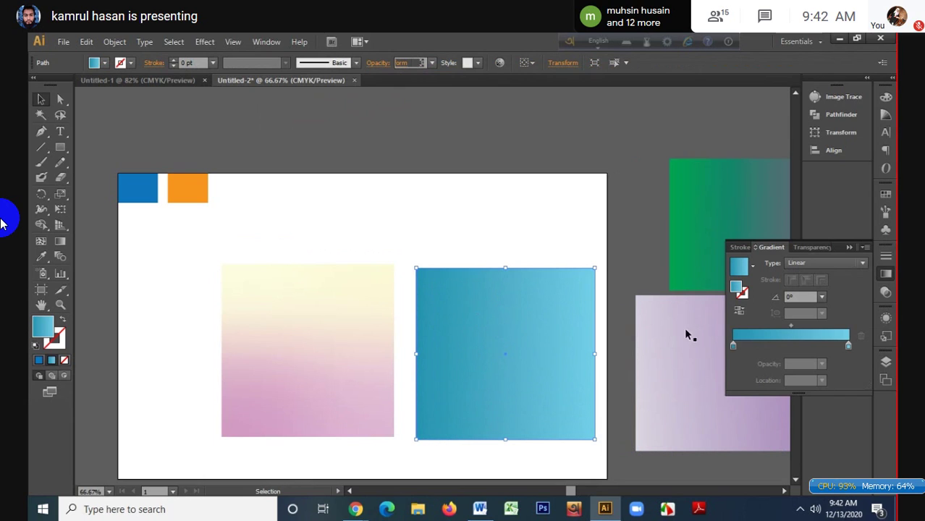
- Recolor the blue rectangle's gradient by sampling the image's pale yellow for the end stop and its pink for the start stop
click(848, 347)
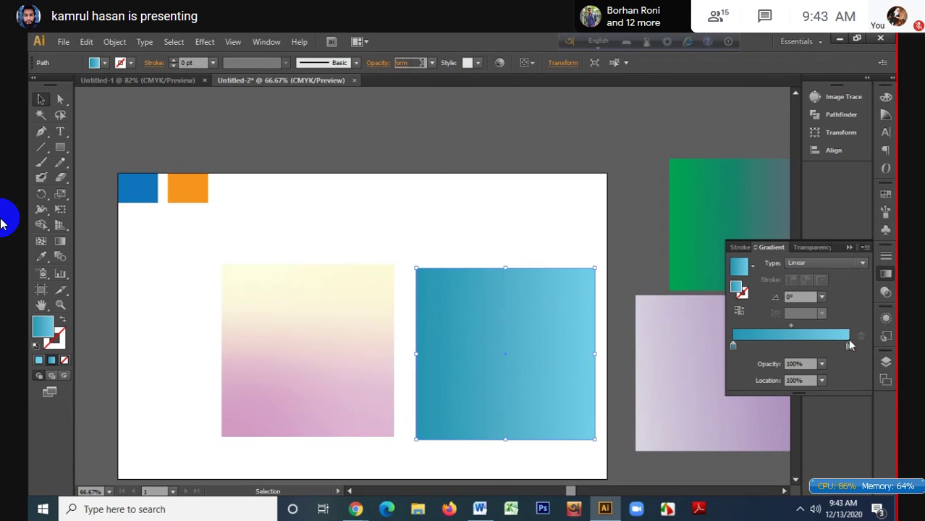
drag(846, 345, 850, 343)
key(i)
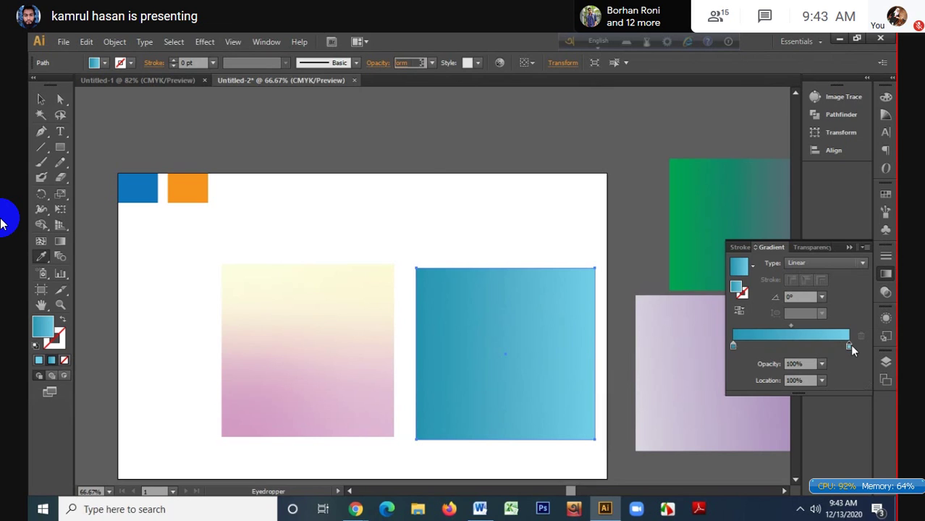
shift+click(385, 268)
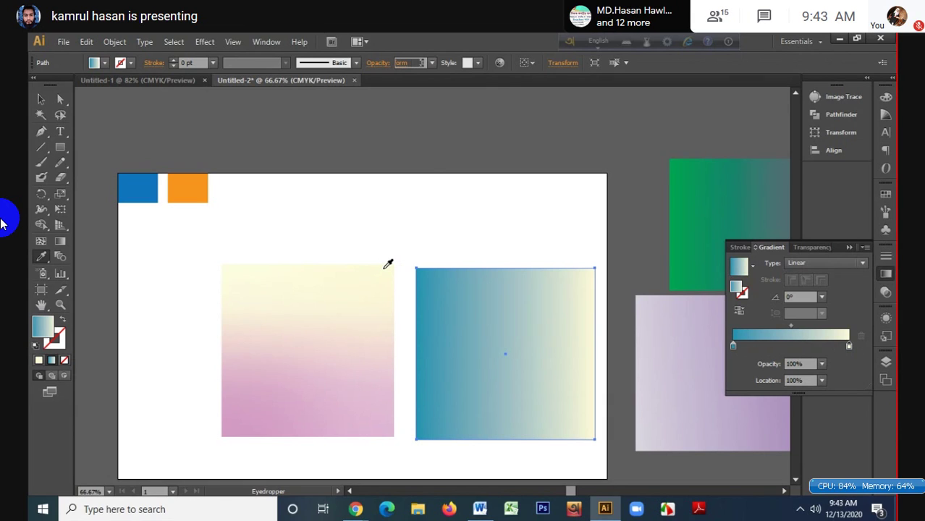
click(733, 345)
shift+click(258, 429)
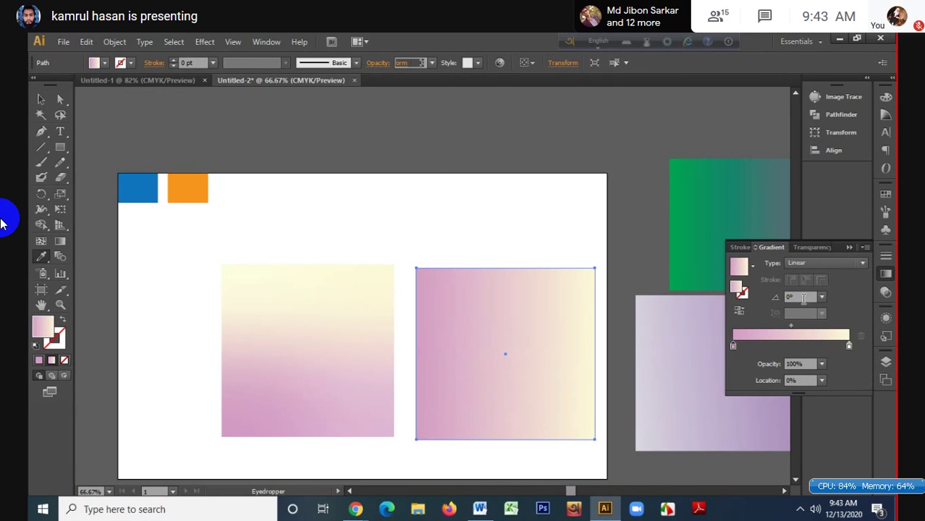
- Set the rectangle's linear gradient angle to 90° and move the rectangle closer to the gradient image
click(821, 297)
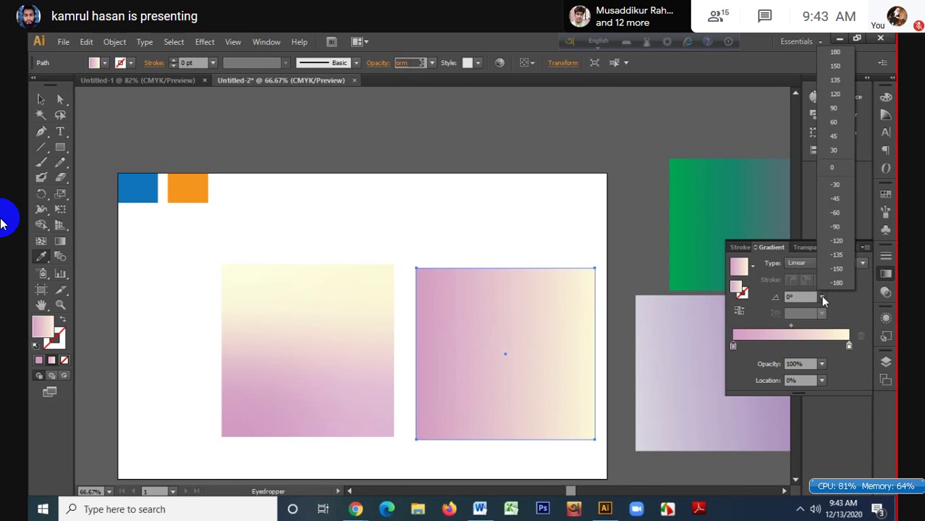
click(832, 108)
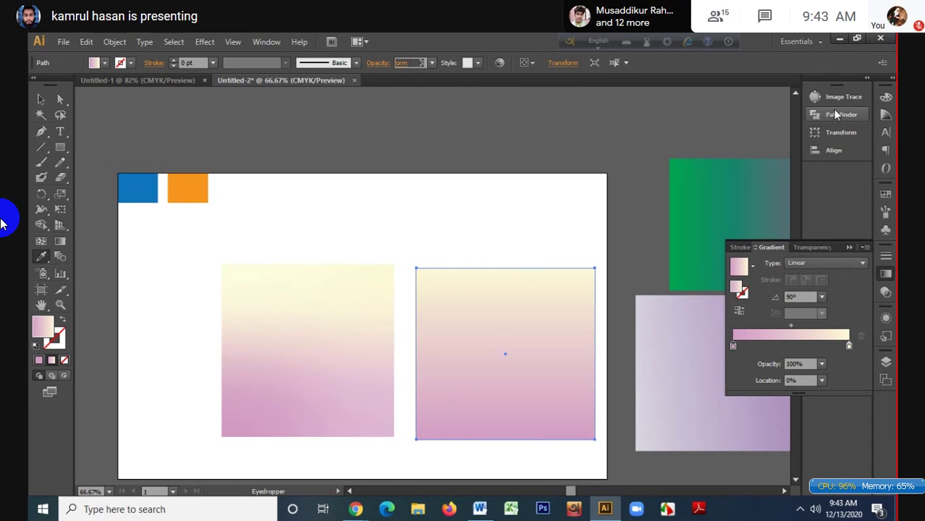
click(42, 99)
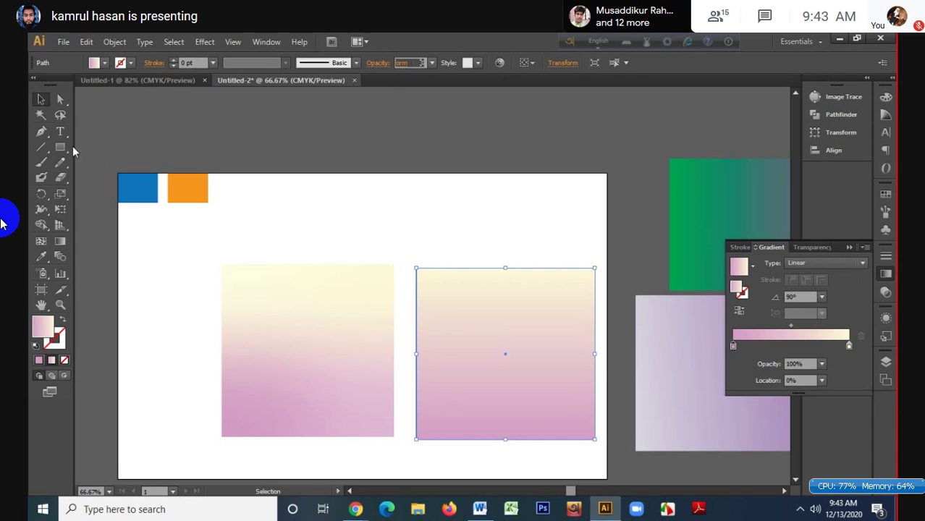
click(491, 228)
drag(532, 345, 517, 348)
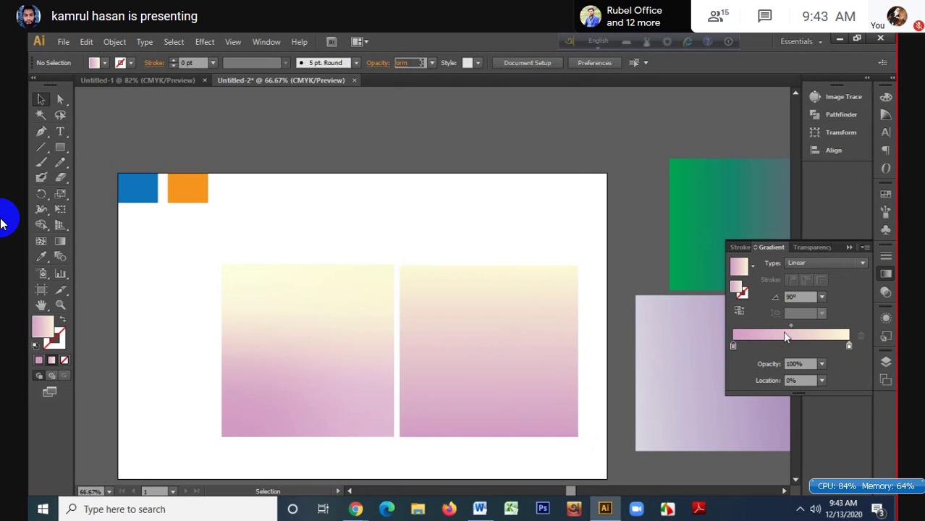
- Shift the midpoint of the rectangle's gradient to a location of 40.86% and deselect the rectangle
click(549, 335)
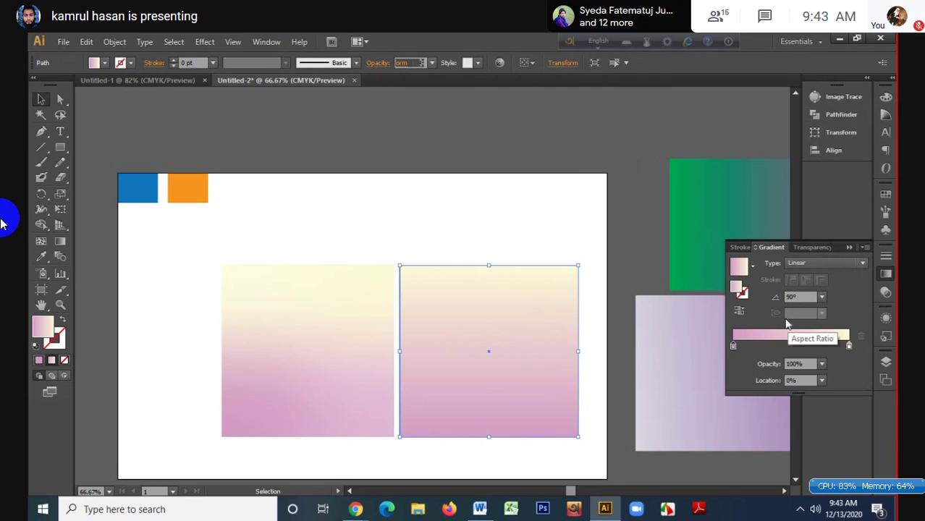
drag(790, 330, 779, 330)
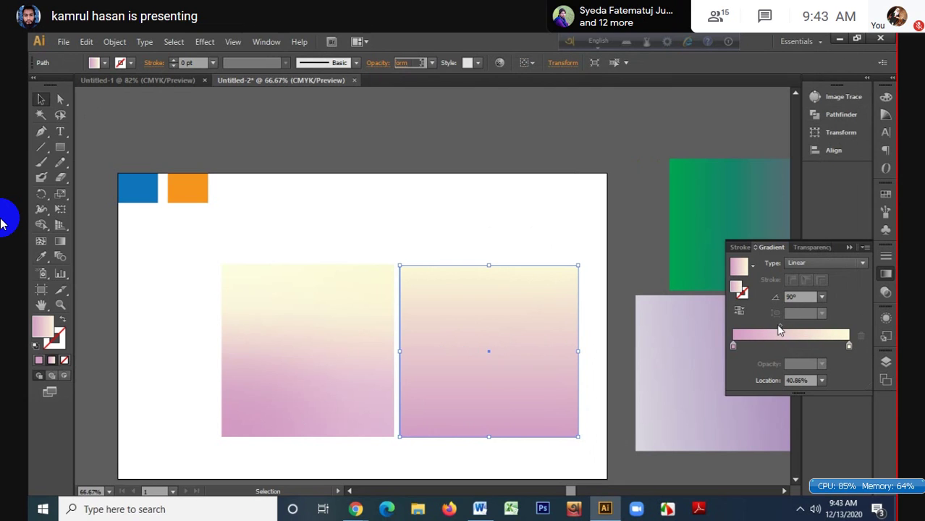
click(499, 213)
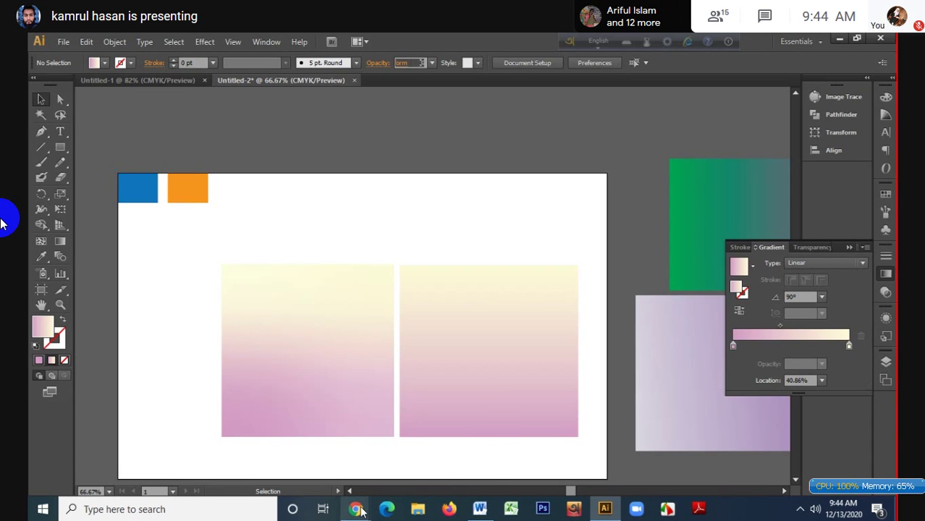
- Switch to Chrome, examine the source gradient image at enlarged and fitted size, and return to its post page
mouse_move(356, 509)
click(294, 441)
click(295, 442)
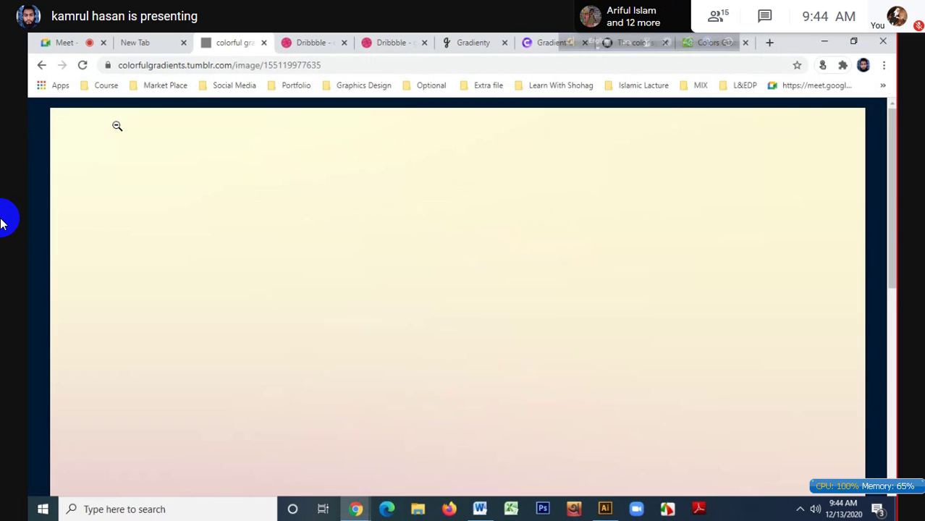
scroll(481, 271, down, 5)
click(482, 271)
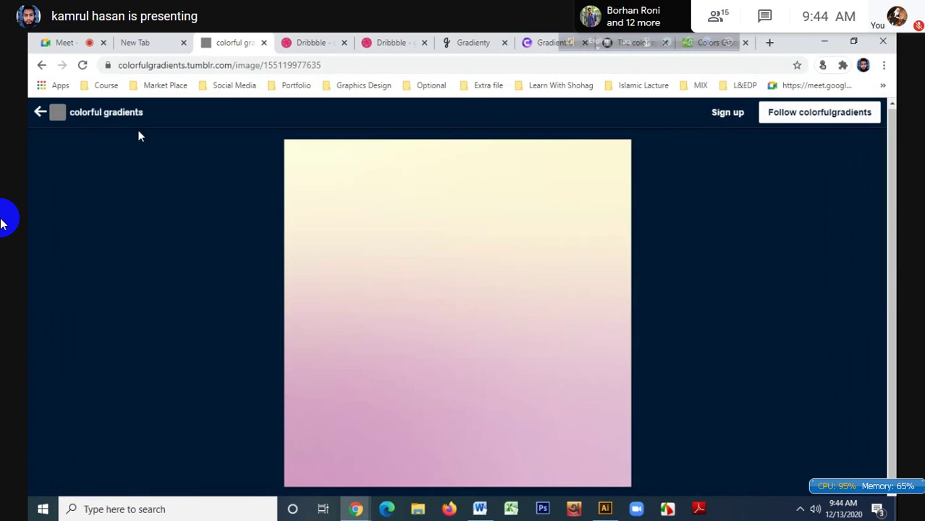
click(40, 114)
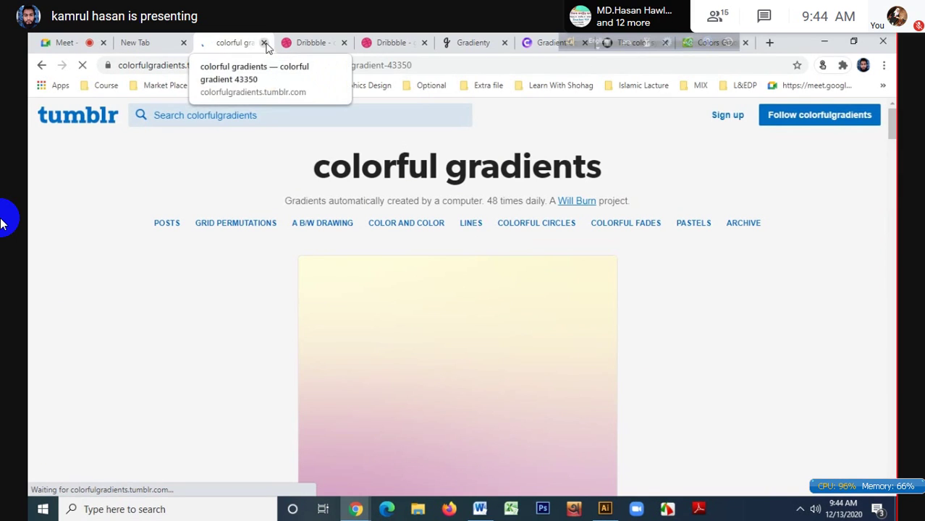
- Browse further gradients on the colorful gradients Tumblr page and close its browser tab
scroll(508, 259, down, 15)
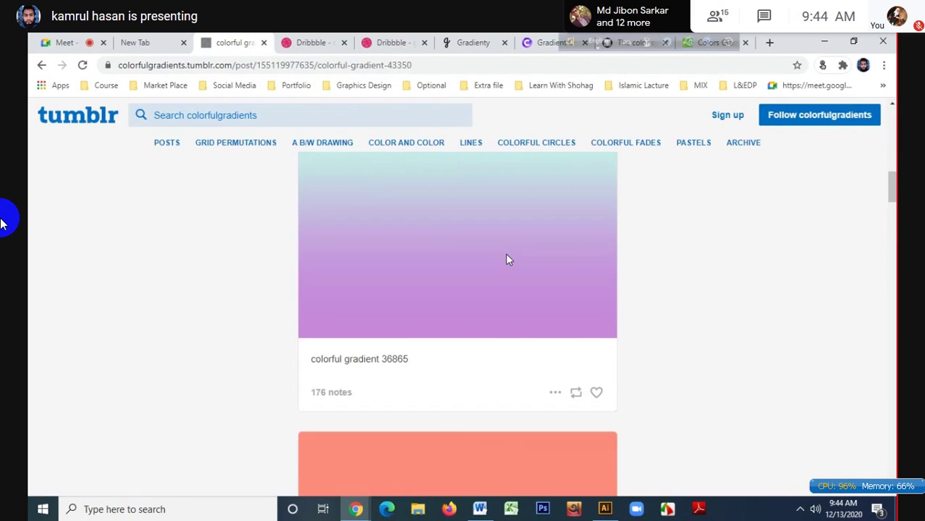
scroll(508, 260, down, 10)
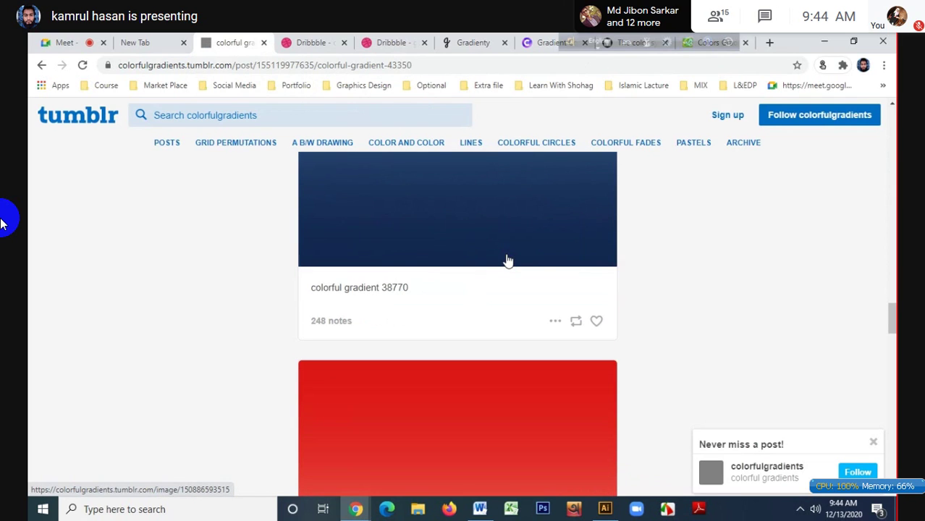
click(264, 43)
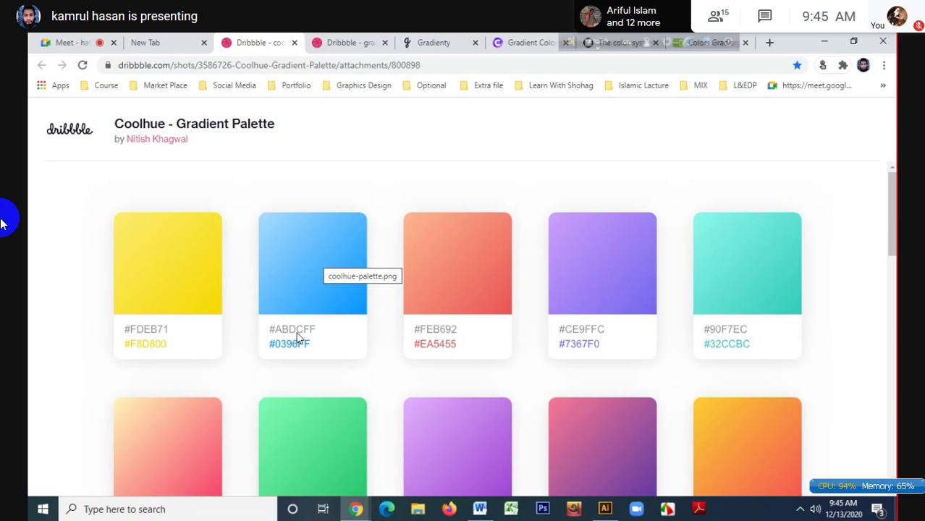
- Copy the Coolhue gradient palette image from the Dribbble page, switch to Illustrator and paste it into Untitled-2
drag(611, 330, 592, 279)
right_click(593, 282)
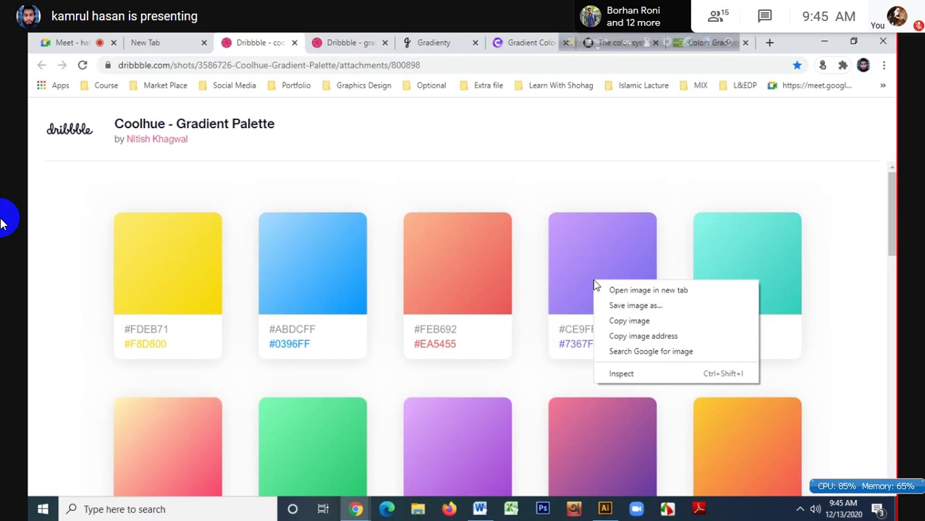
click(622, 322)
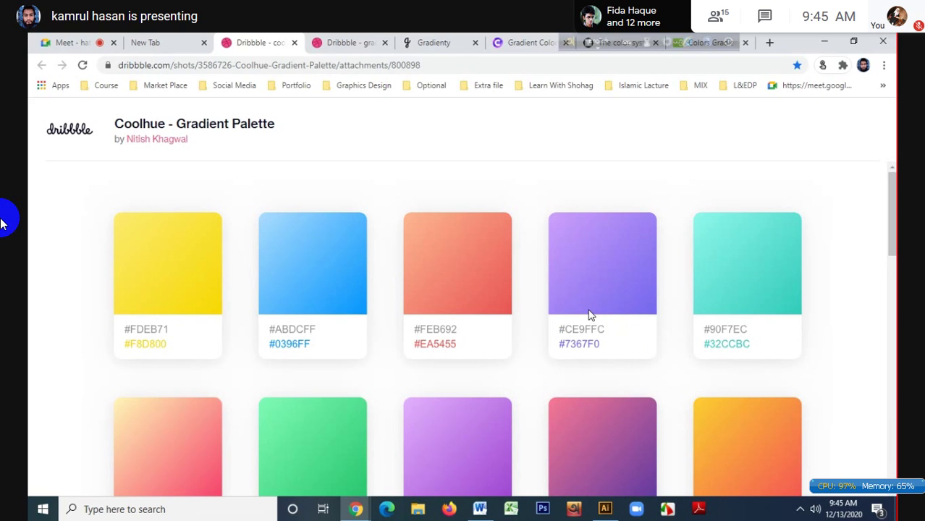
click(612, 512)
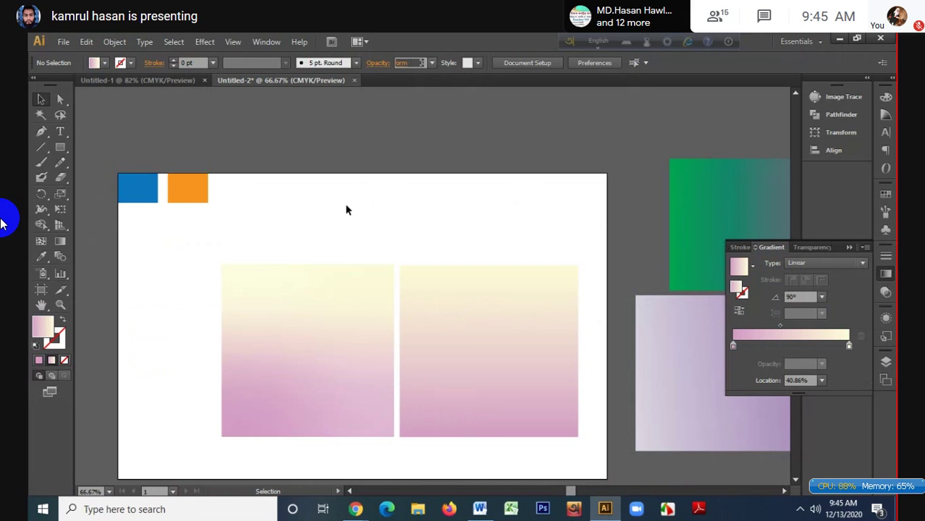
key(ctrl+v)
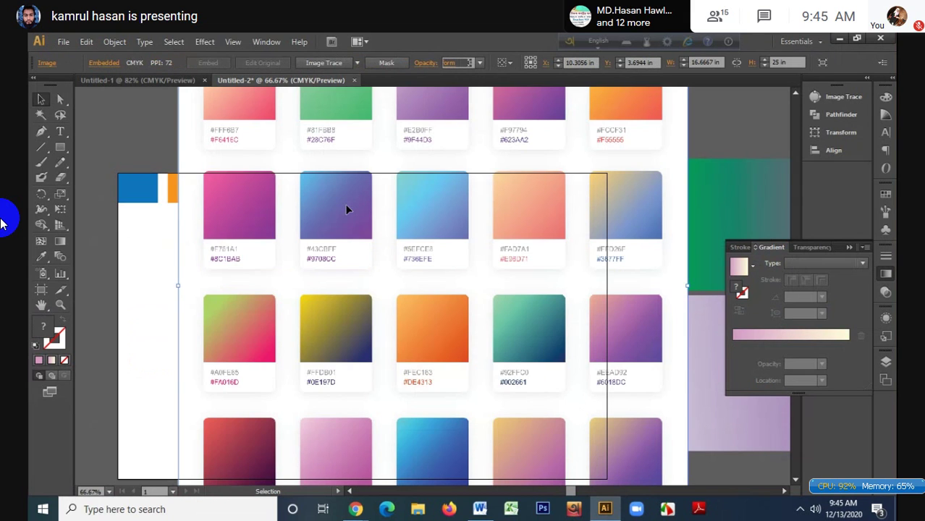
- Move the pasted palette image left across the artboard so that the cream-to-pink rectangle is uncovered
scroll(487, 283, down, 3)
scroll(488, 286, down, 4)
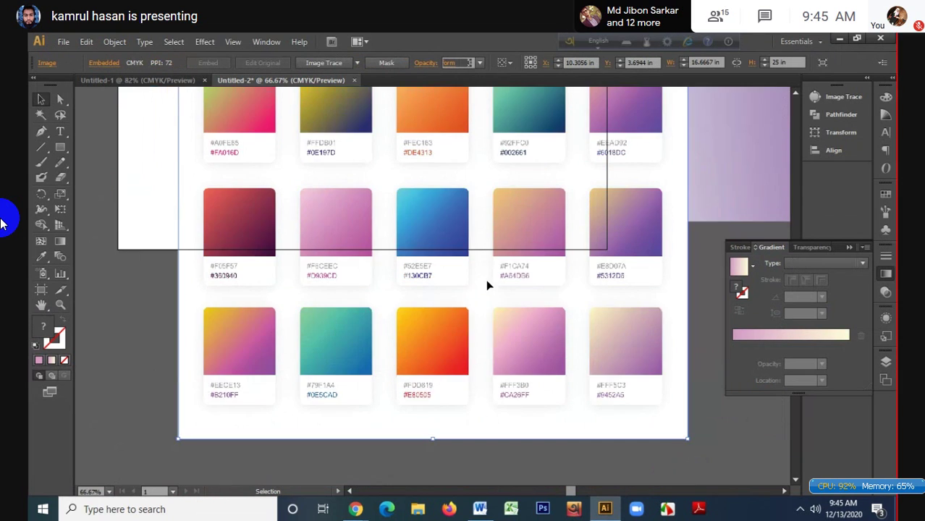
scroll(489, 285, up, 3)
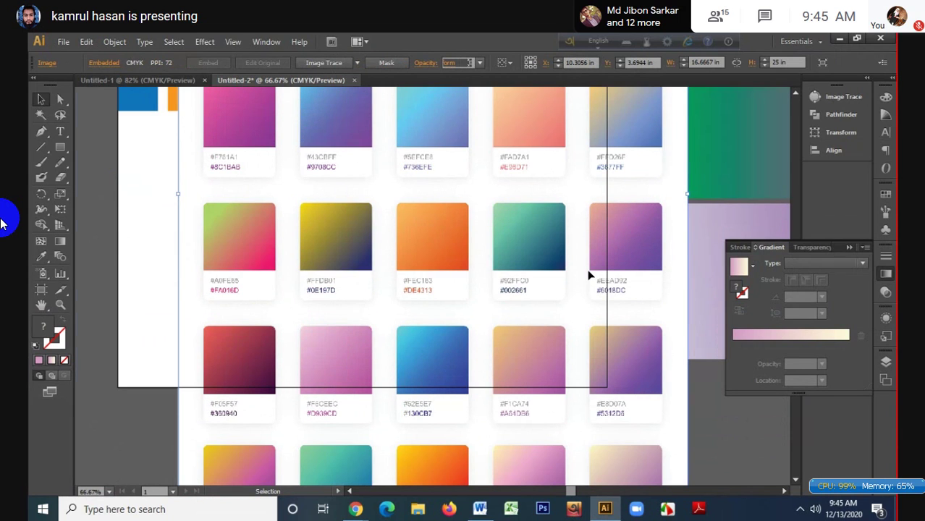
drag(594, 273, 342, 264)
scroll(340, 261, up, 1)
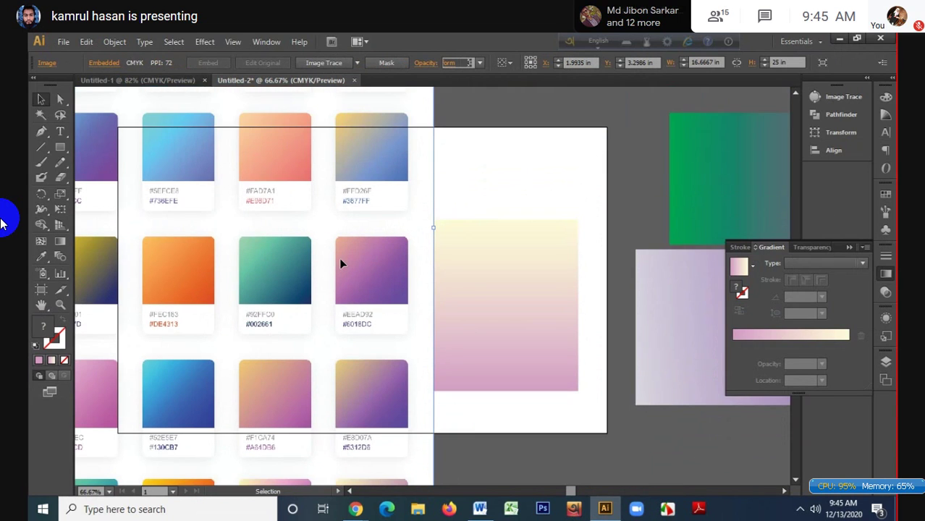
drag(254, 230, 234, 243)
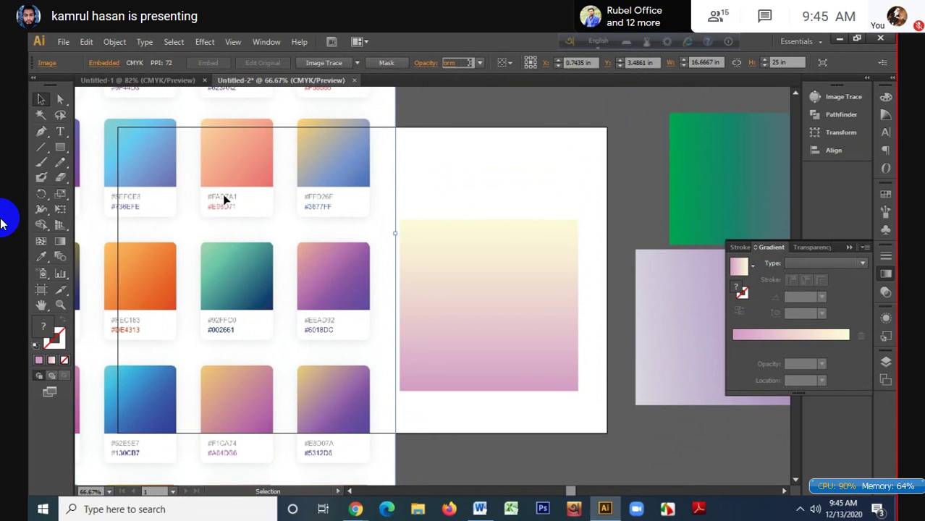
- Move the cream-to-pink rectangle over the palette image, right beside the #FAD7A1 and #E96D71 peach swatch card
click(455, 246)
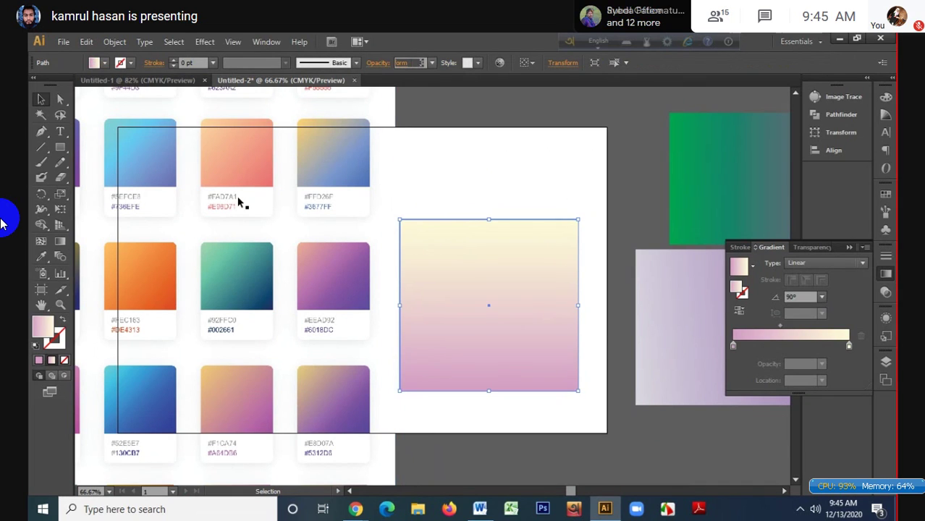
drag(423, 246, 344, 151)
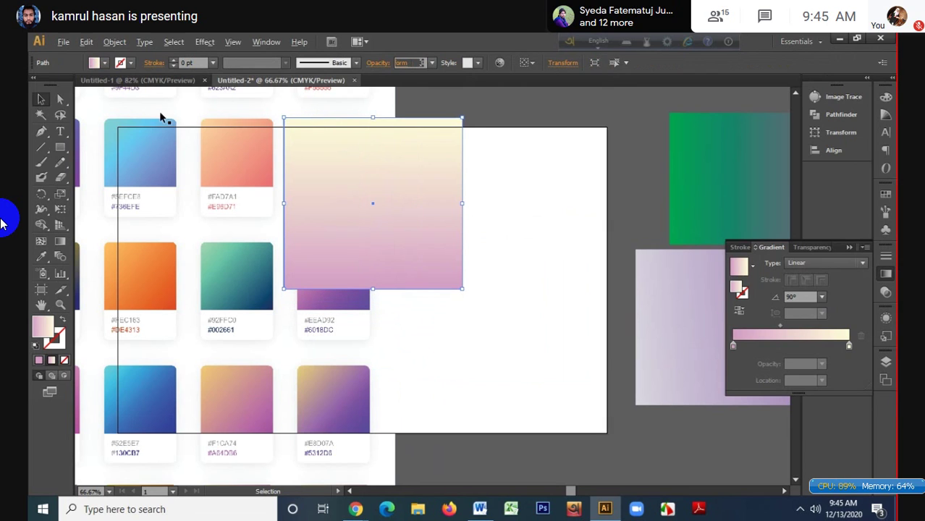
scroll(249, 163, up, 3)
scroll(256, 210, down, 1)
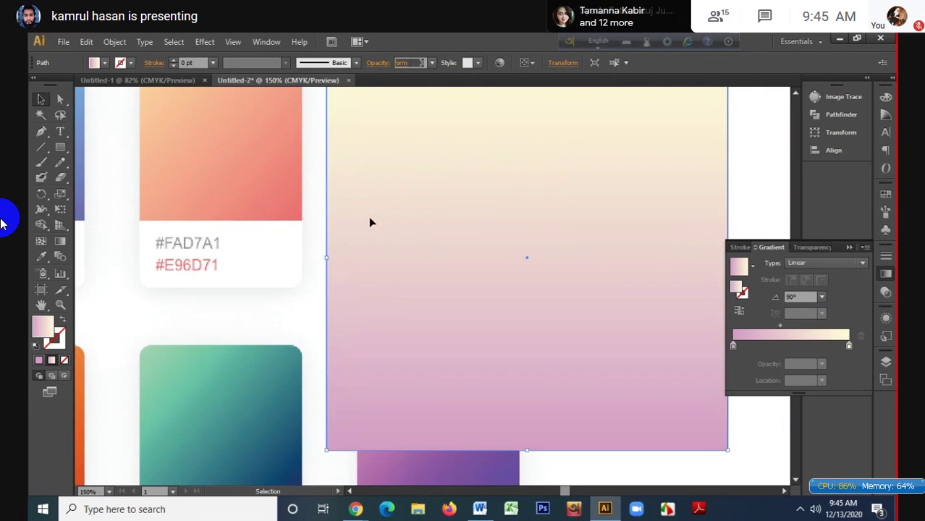
- Set the rectangle's linear gradient angle to 0°, reduce its height to about half and adjust its position beside the peach card
click(824, 296)
click(842, 165)
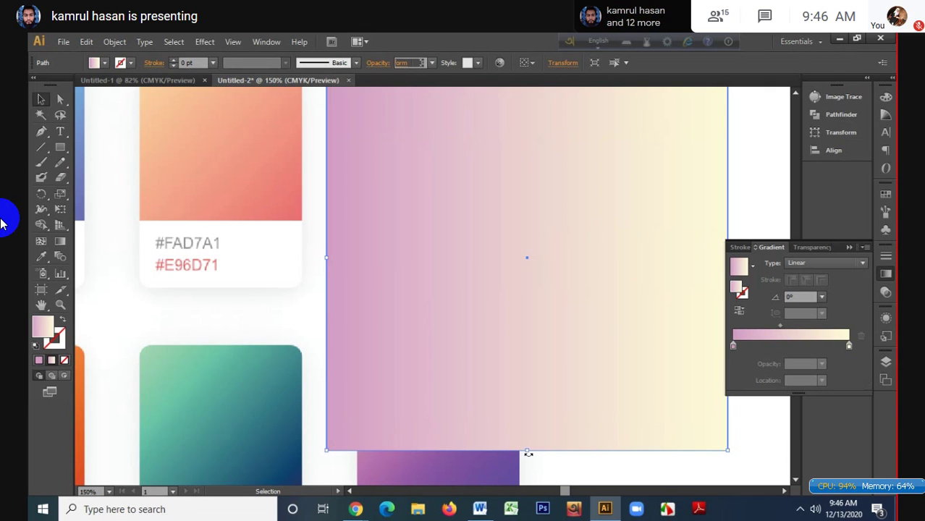
drag(527, 452, 529, 271)
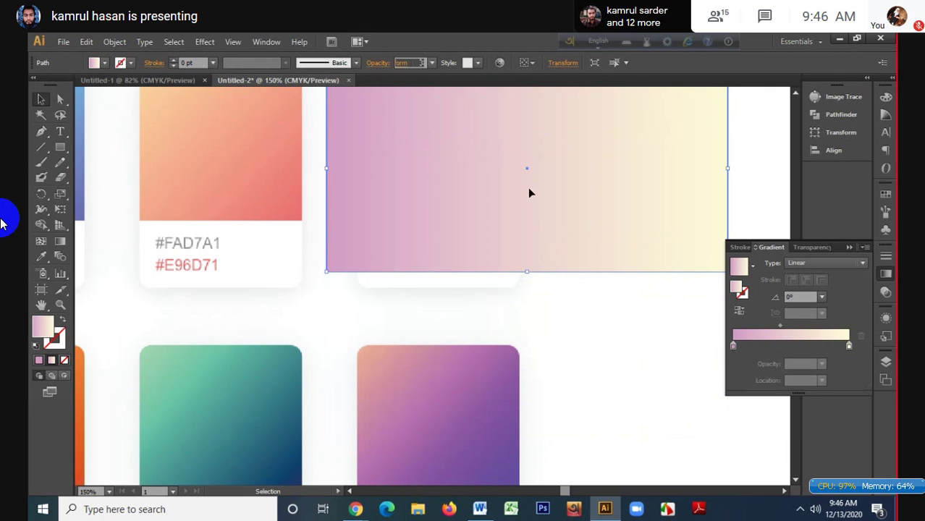
drag(529, 193, 511, 202)
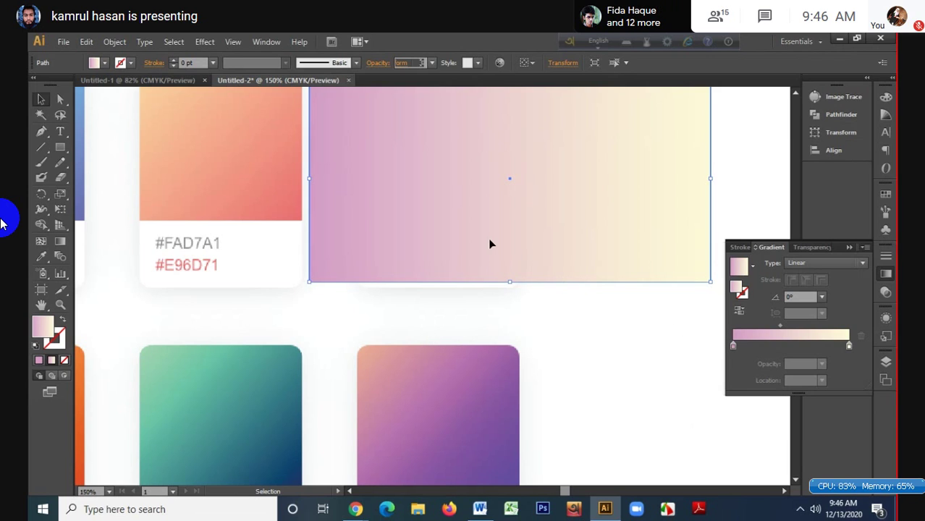
drag(489, 244, 487, 249)
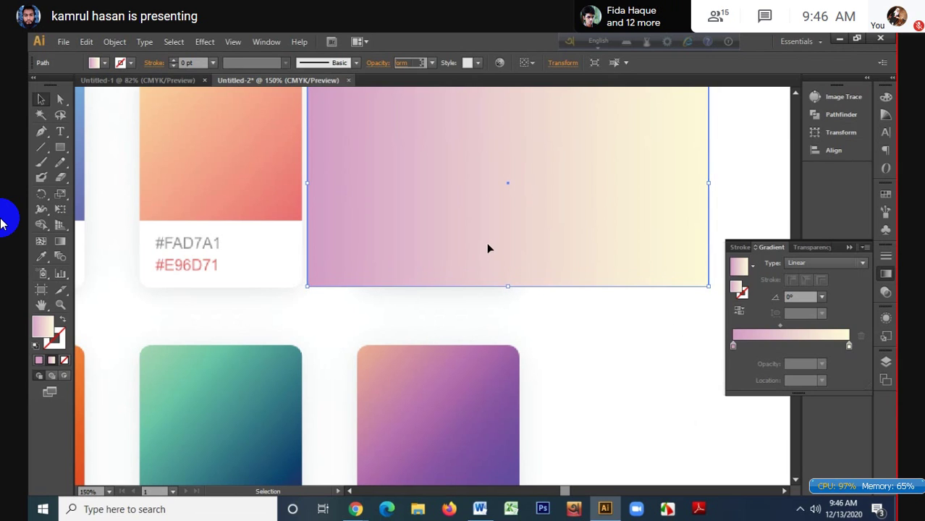
drag(456, 206, 476, 201)
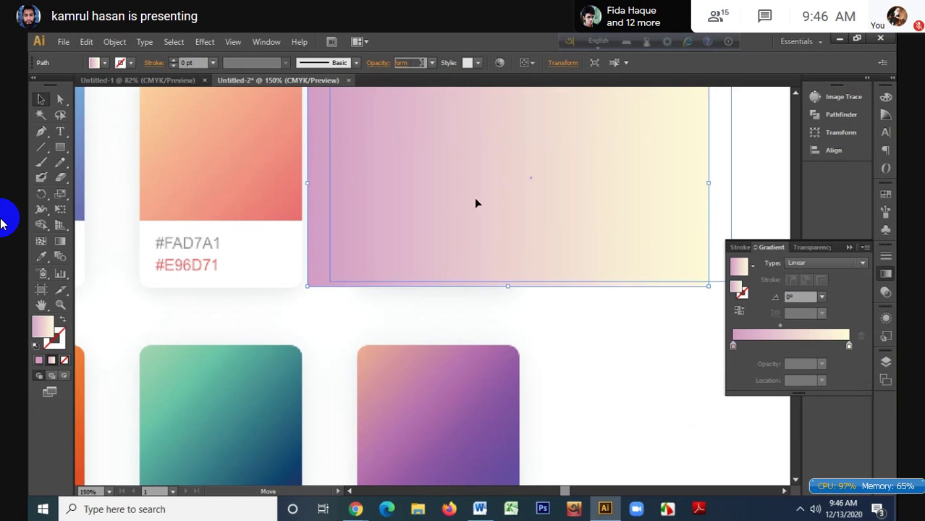
- Set the color of the gradient's starting stop at 0% to hex FAD7A1
click(734, 347)
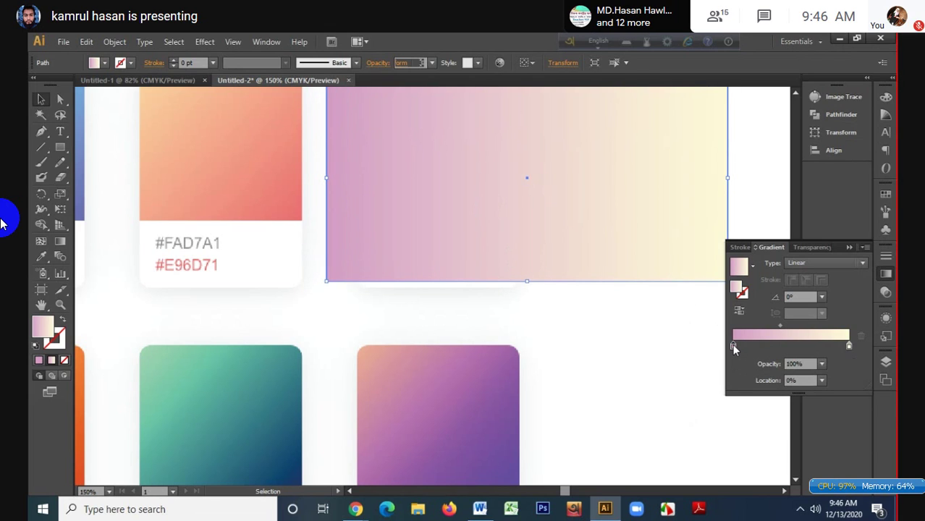
double_click(731, 344)
key(Escape)
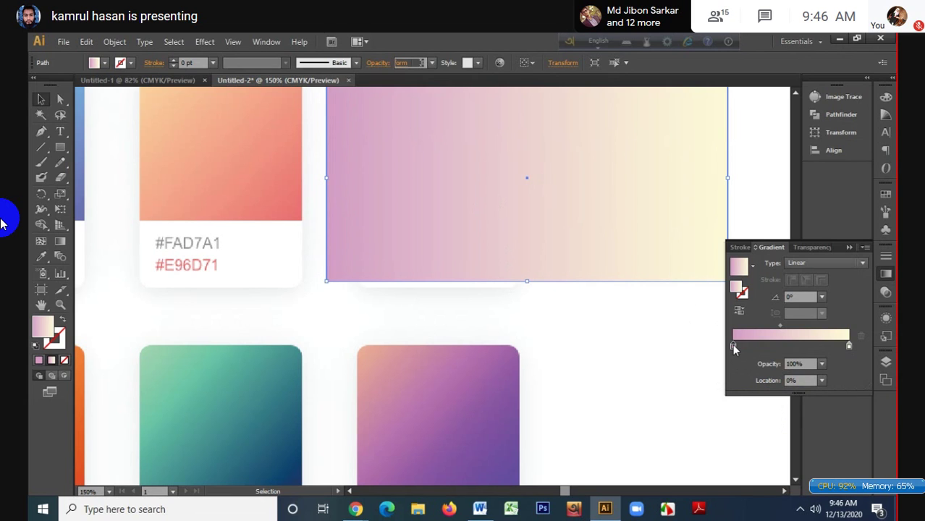
double_click(43, 331)
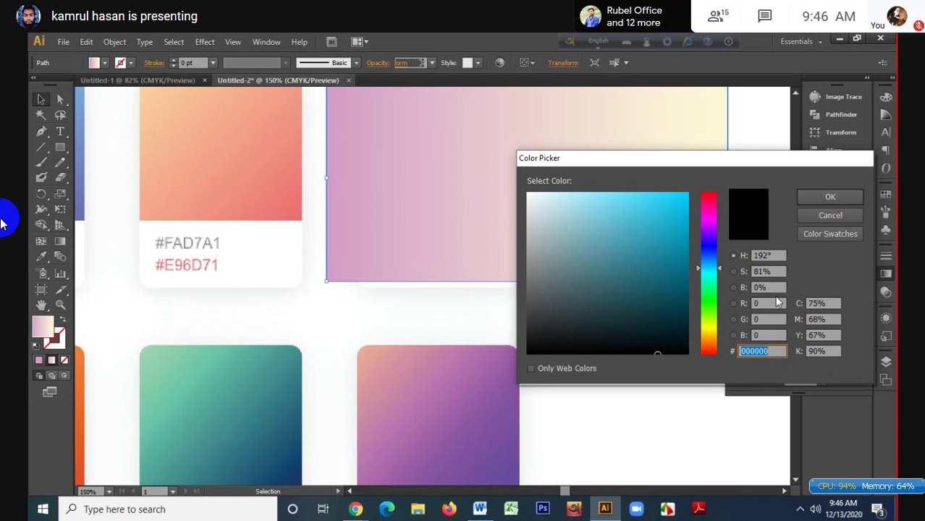
text(fad)
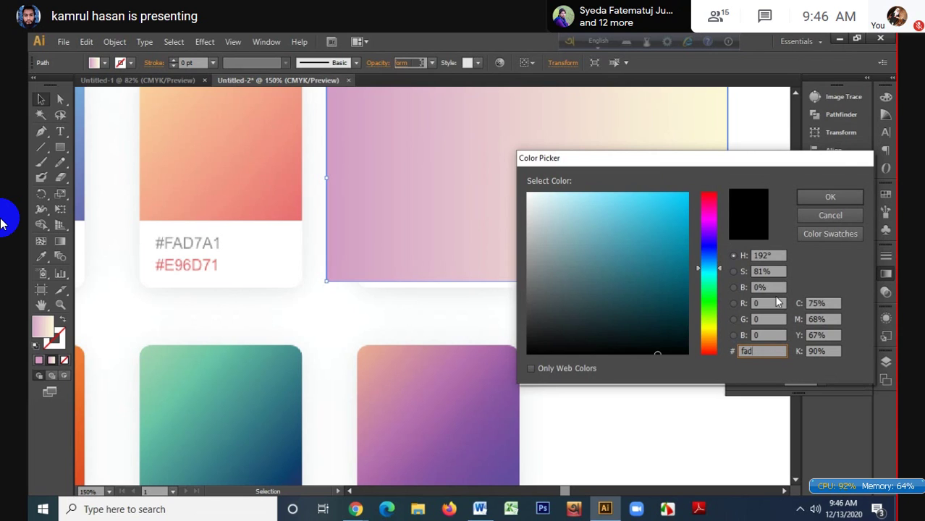
text(a1)
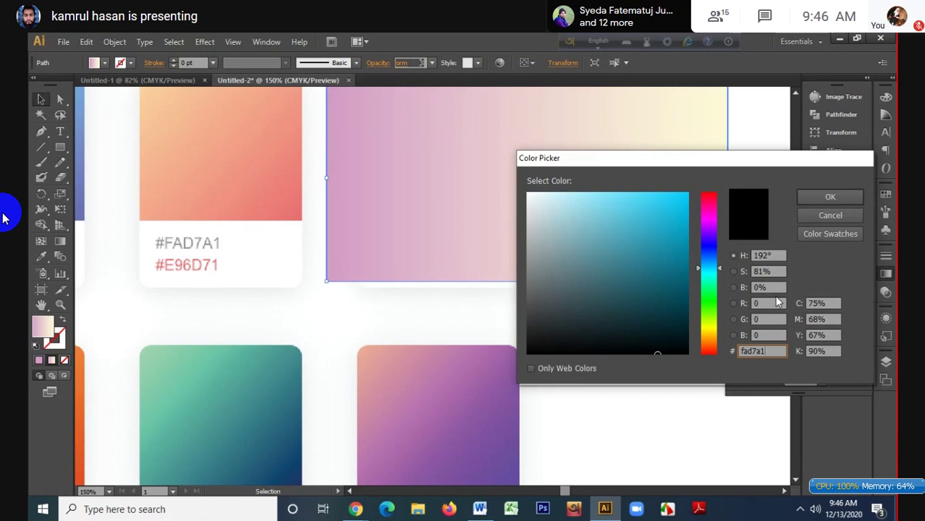
key(Return)
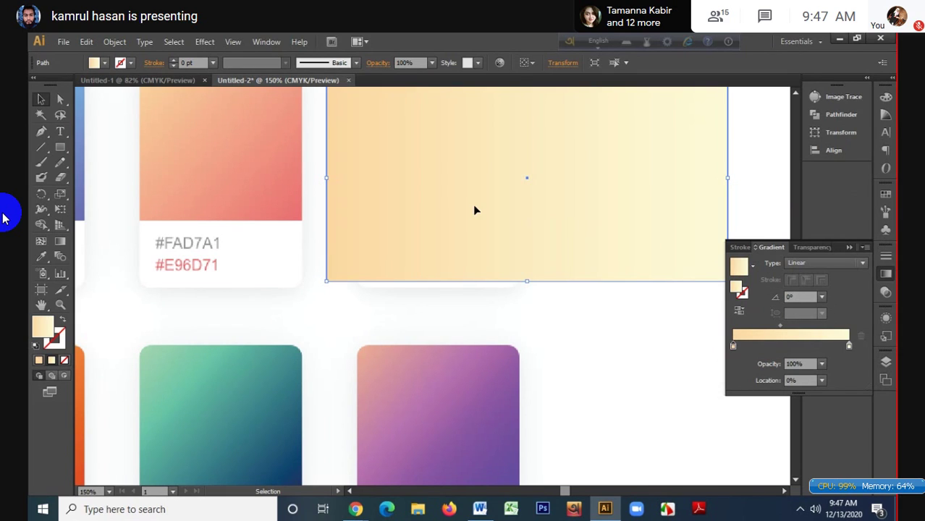
- Set the color of the gradient's end stop at 100% to hex E96D71
click(848, 345)
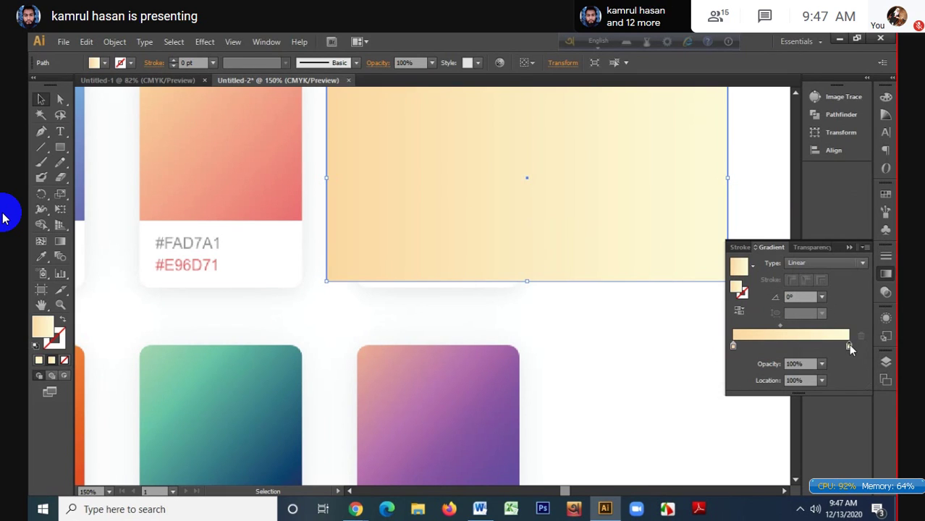
double_click(40, 327)
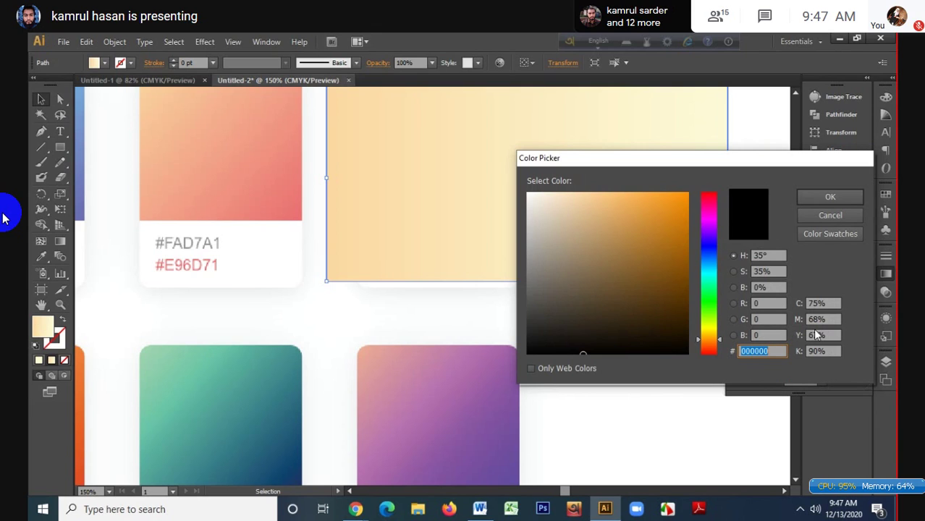
text(e)
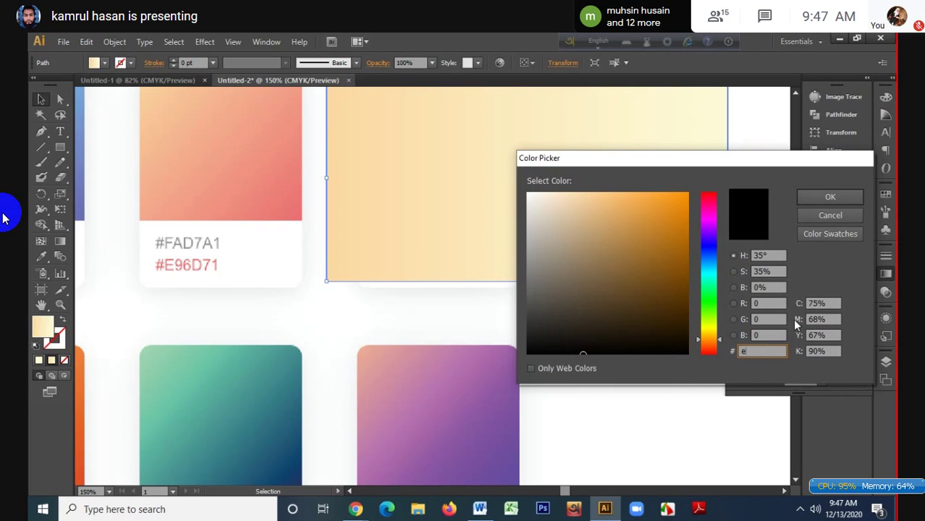
text(9)
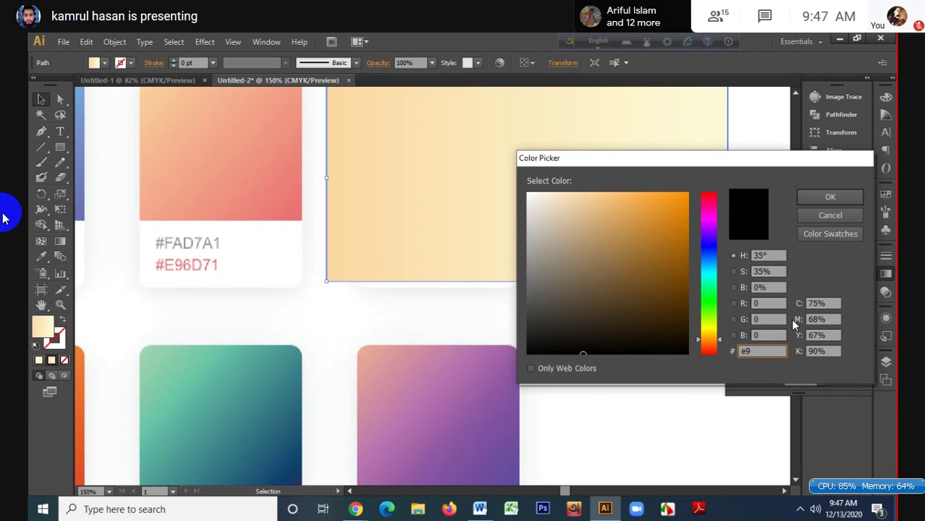
text(6d)
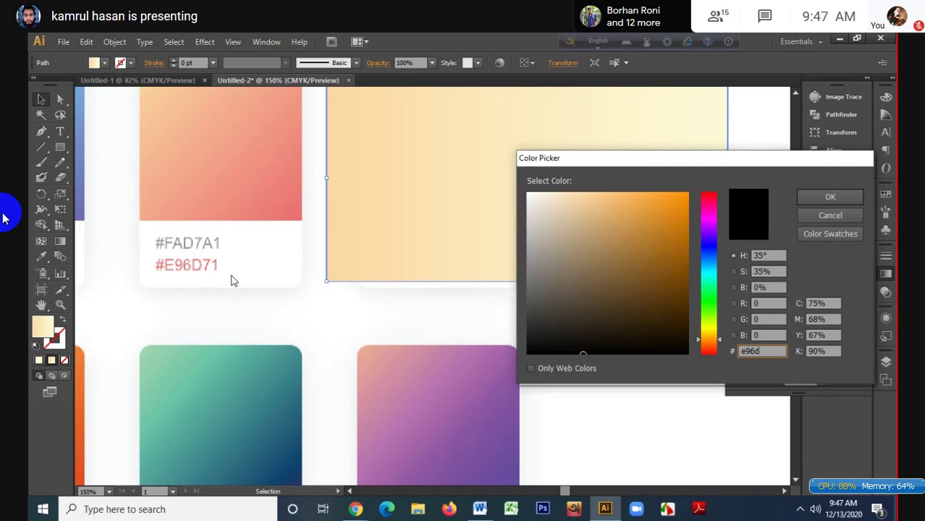
text(71)
click(850, 194)
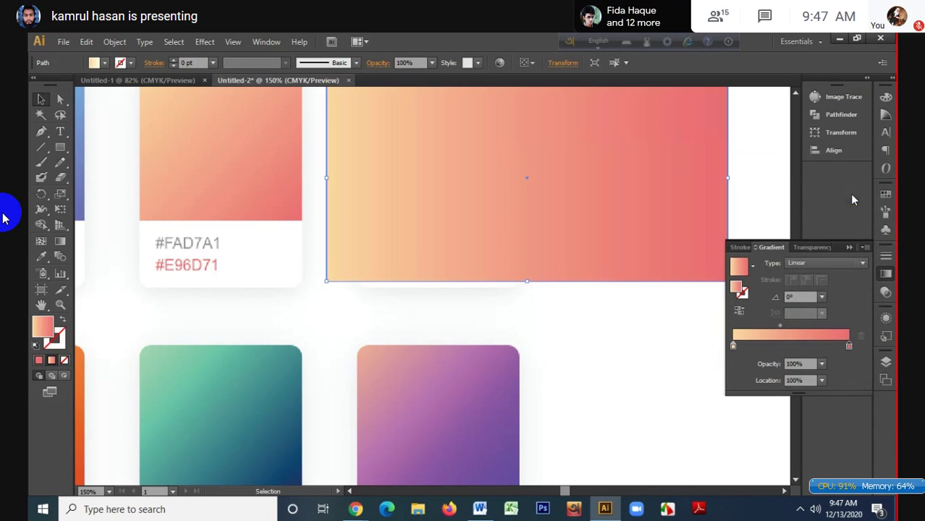
- Move the rectangle closer to the peach card and redraw its gradient diagonally toward the lower-right corner at about -36.2° with the Gradient tool
scroll(593, 177, up, 2)
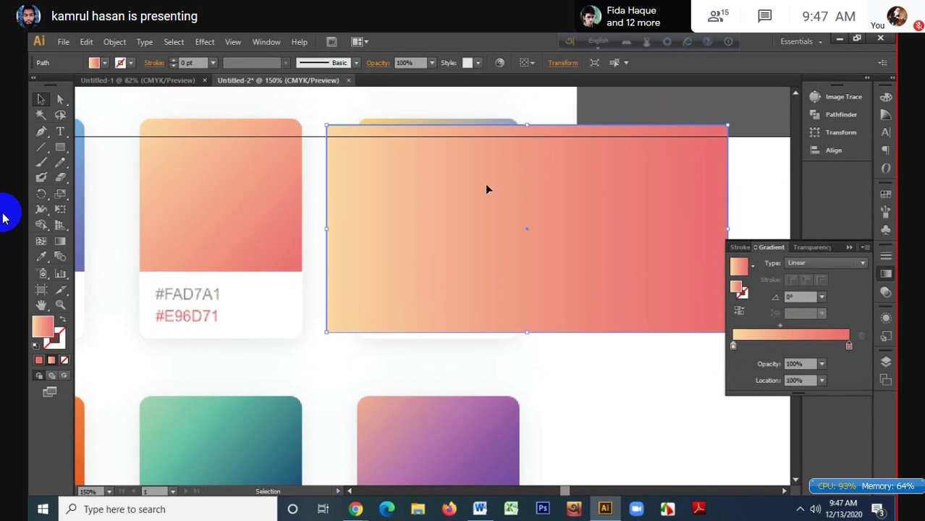
drag(483, 192, 468, 190)
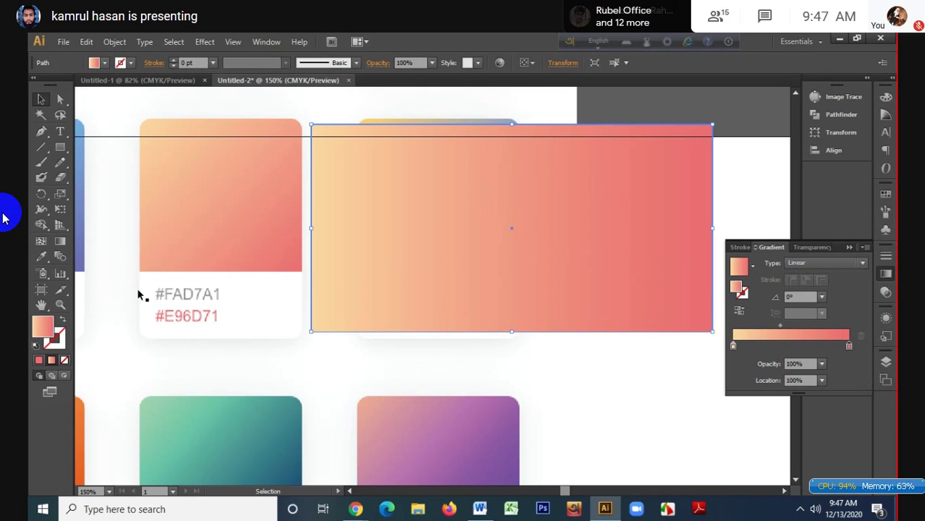
click(60, 241)
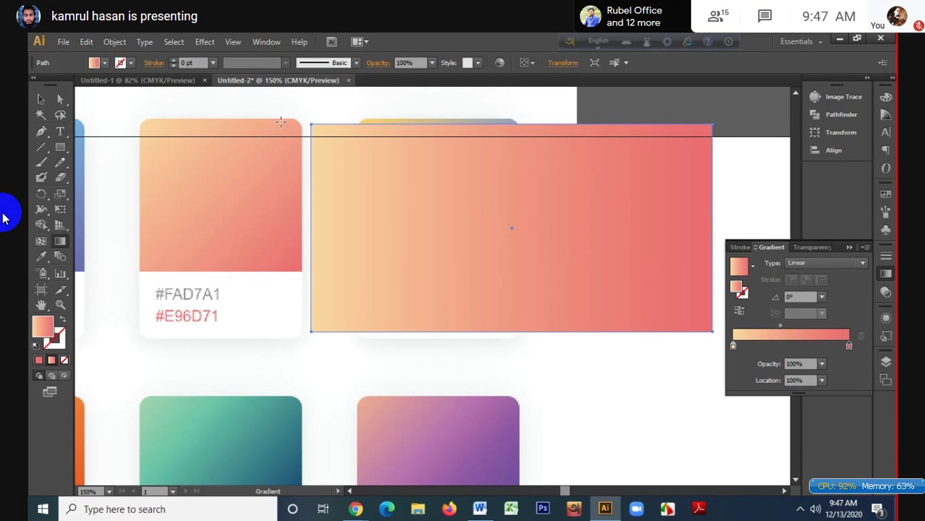
drag(281, 122, 700, 324)
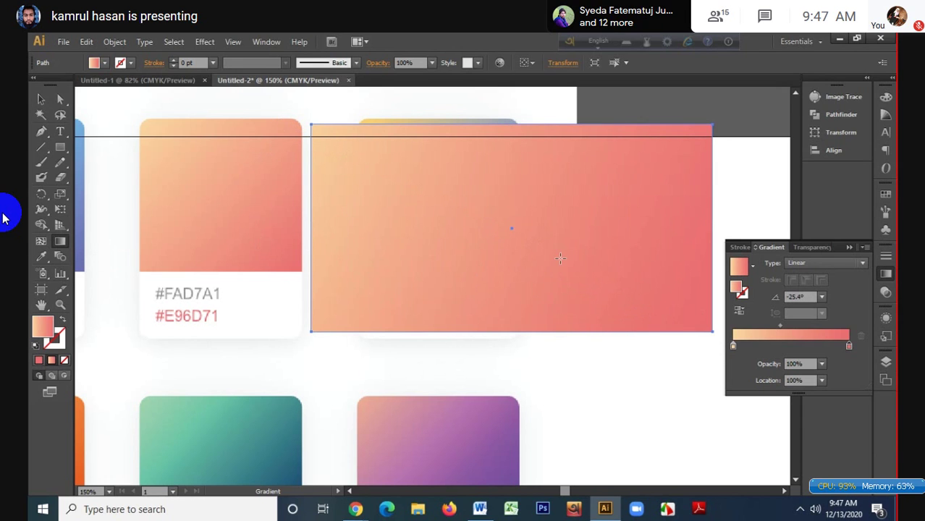
drag(290, 111, 729, 410)
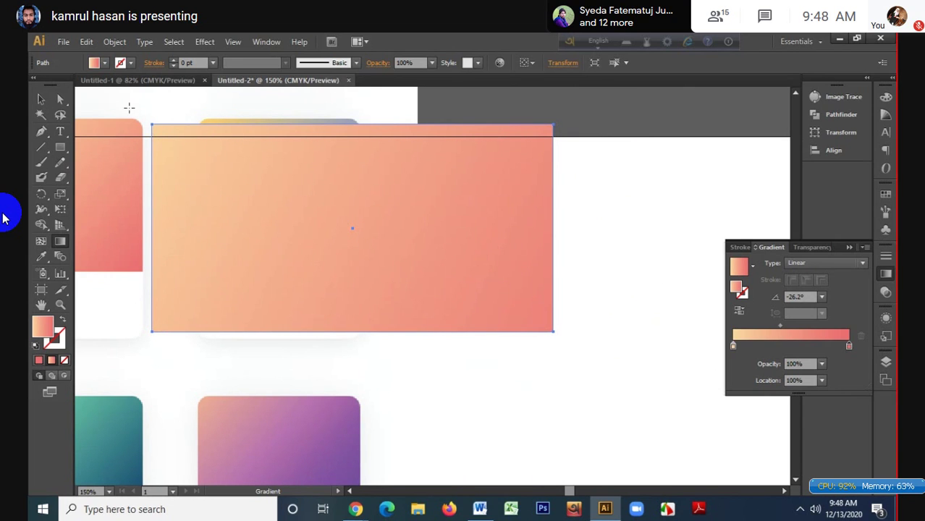
mouse_move(128, 107)
mouse_down()
mouse_move(523, 354)
mouse_move(603, 353)
mouse_up()
mouse_move(325, 193)
mouse_down()
mouse_move(168, 120)
mouse_move(326, 266)
mouse_move(343, 262)
mouse_move(451, 330)
mouse_up()
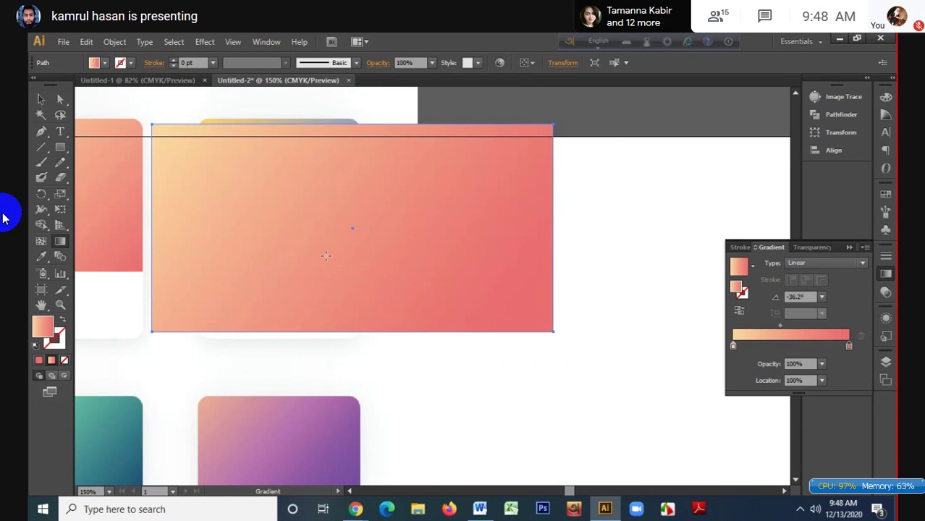
click(39, 99)
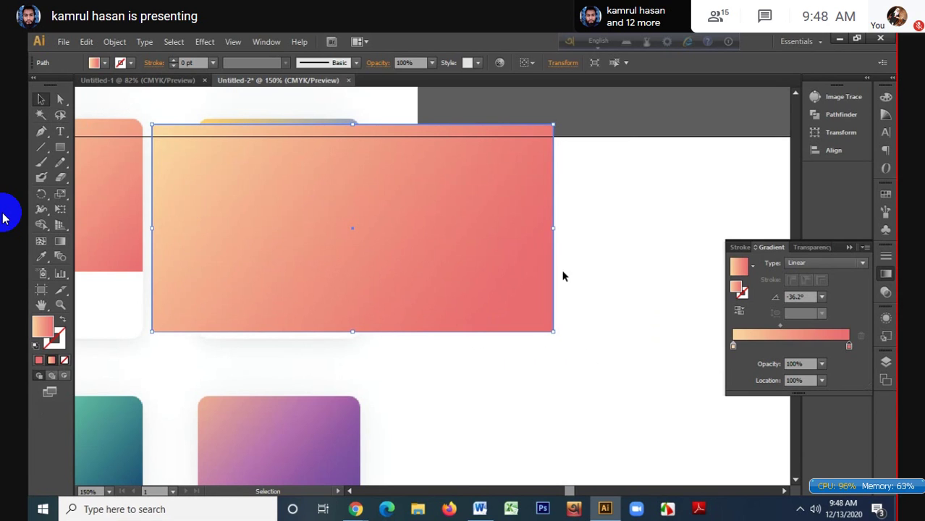
- Deselect the rectangle, switch to Chrome and look through the Coolhue and Free Gradients Sketch file palettes on Dribbble
click(592, 231)
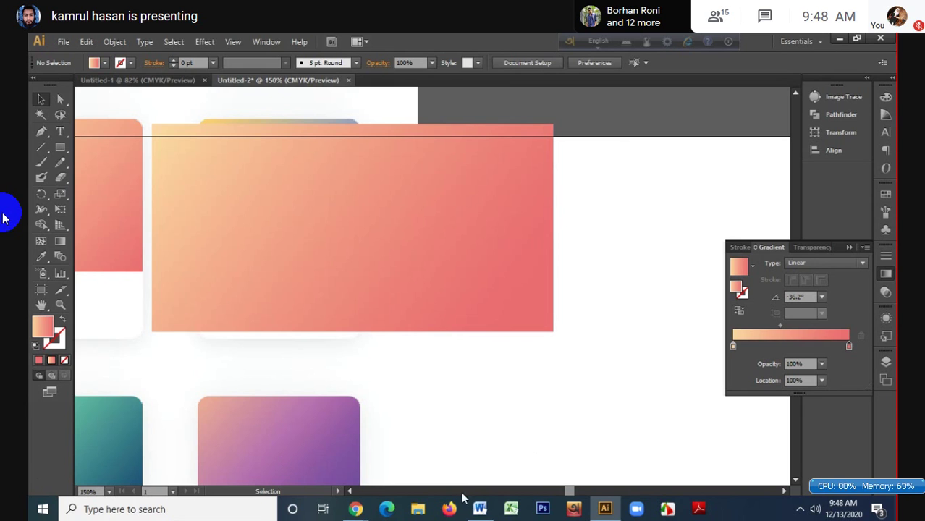
mouse_move(356, 508)
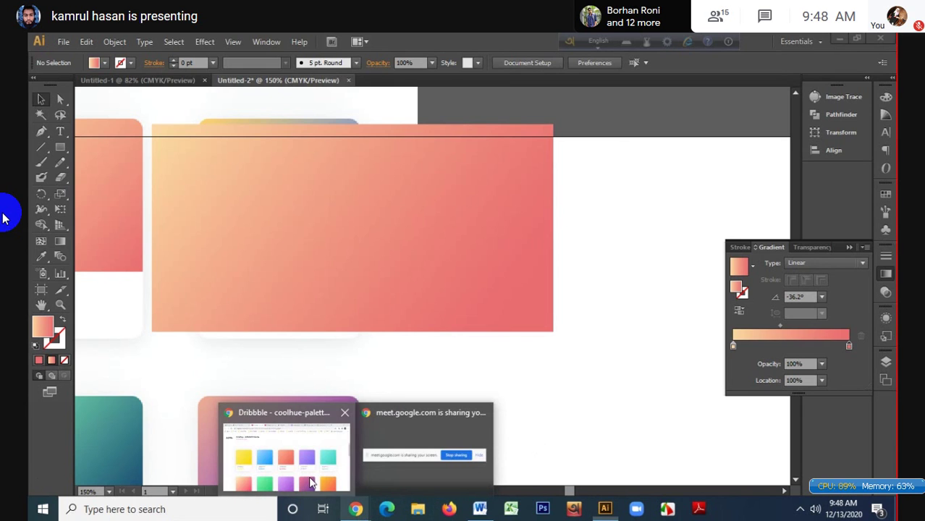
click(340, 445)
scroll(372, 437, down, 3)
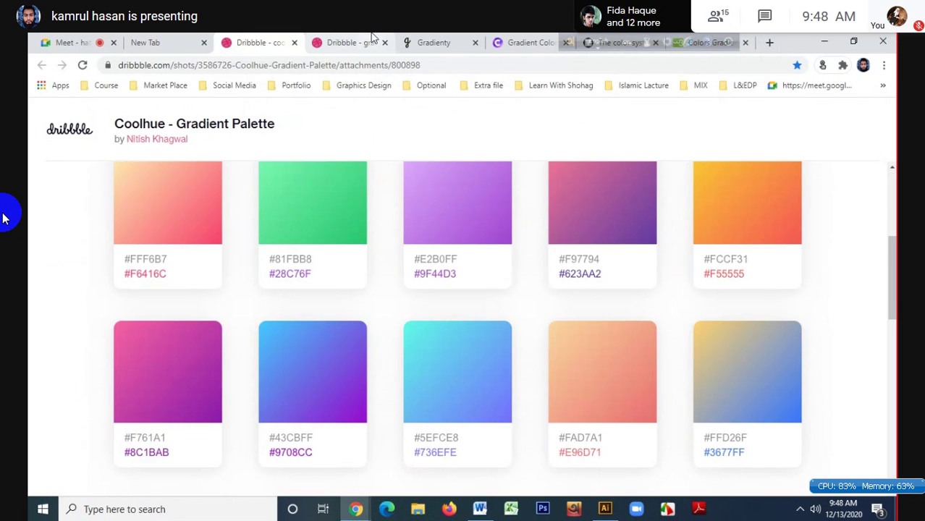
click(371, 38)
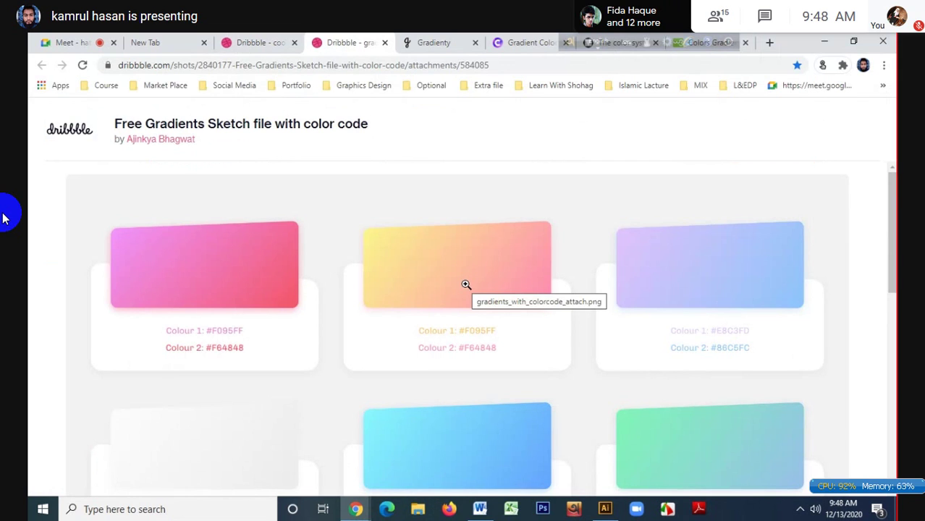
scroll(748, 301, down, 6)
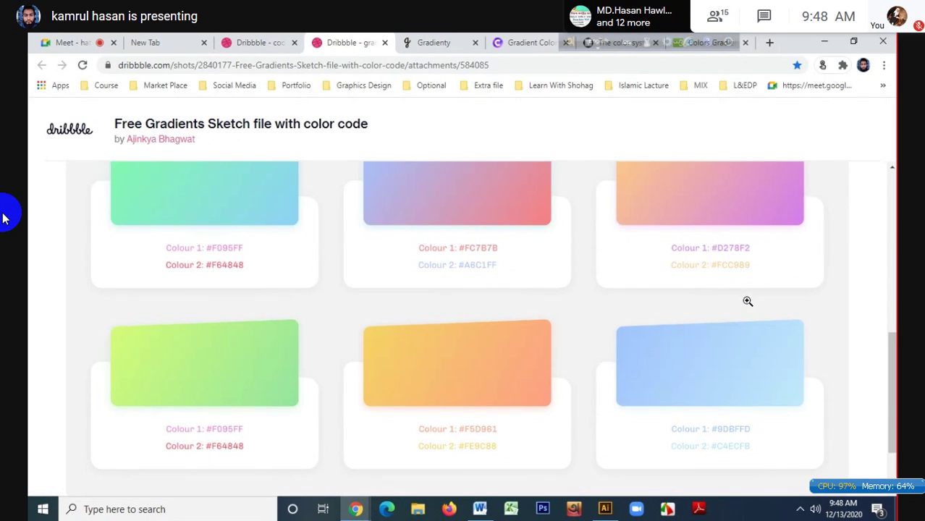
scroll(748, 301, down, 1)
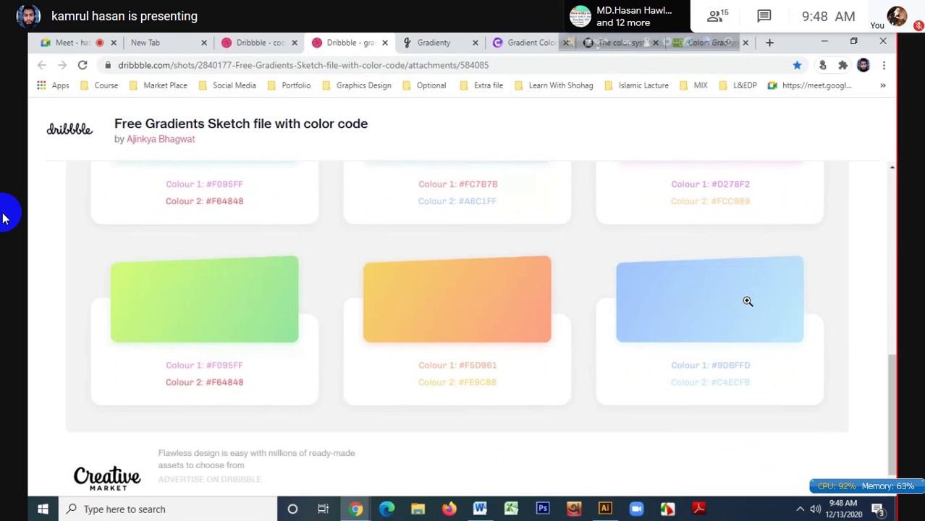
- Check the meeting page and close both Dribbble gradient pages
click(72, 39)
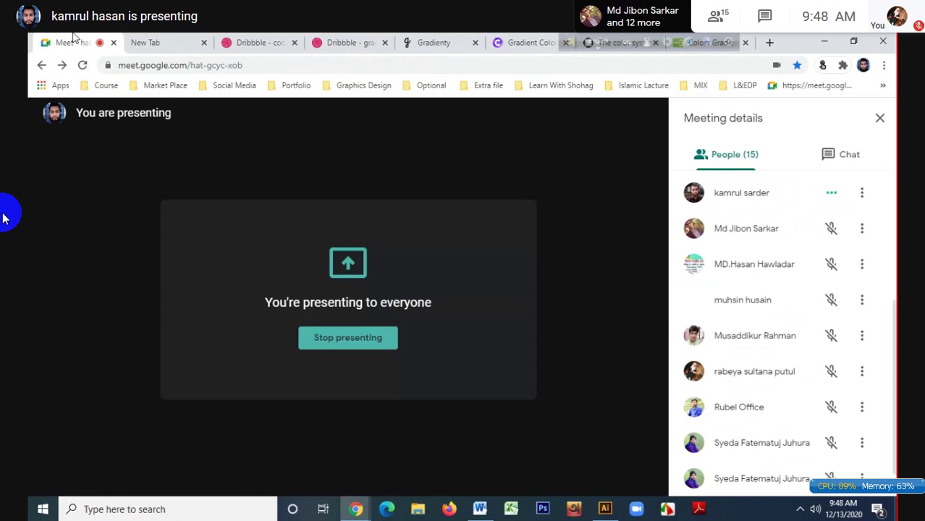
click(351, 42)
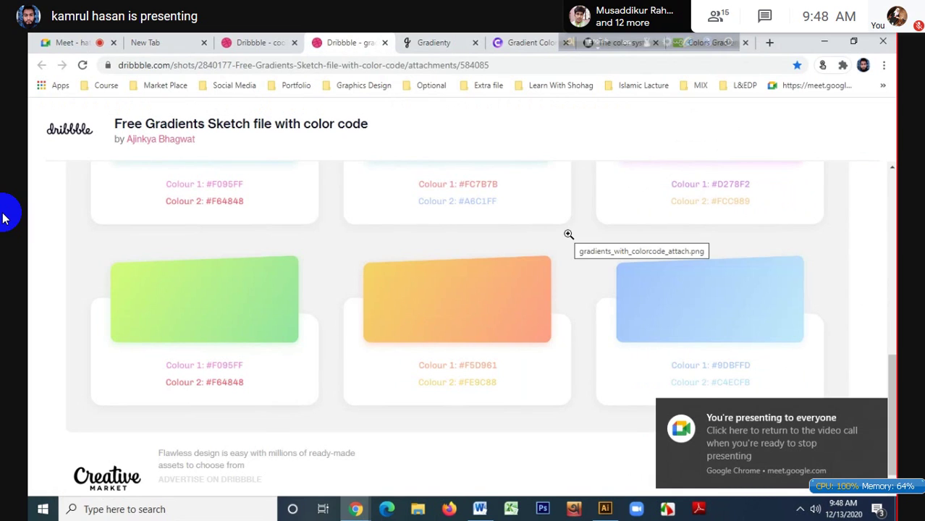
click(294, 41)
click(295, 43)
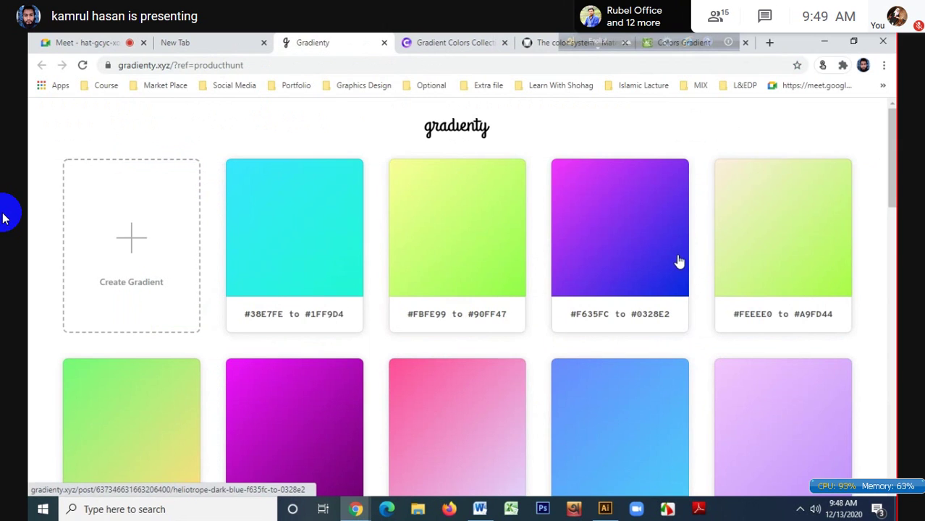
- Open the #6B8BFF to #4BCCFB gradient on Gradienty and list the gradients tagged with its second color, 4bccfb
scroll(678, 261, down, 3)
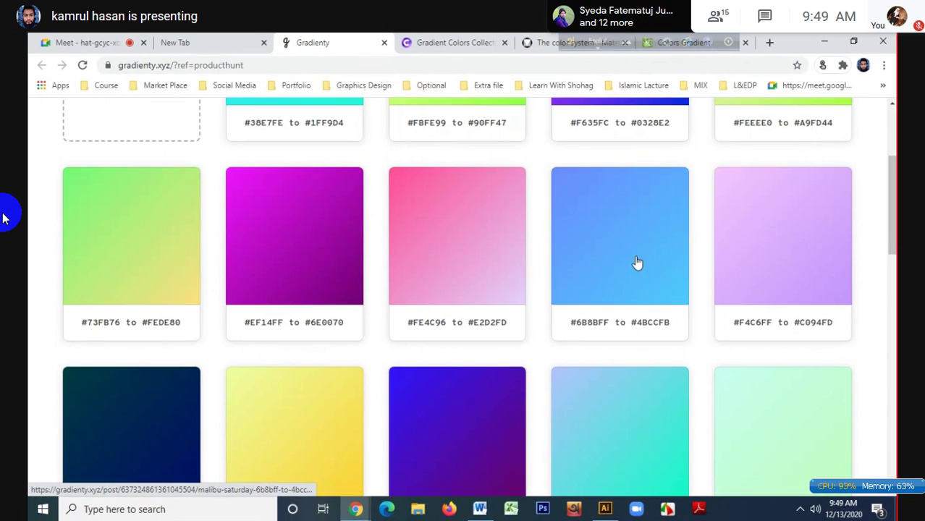
click(637, 263)
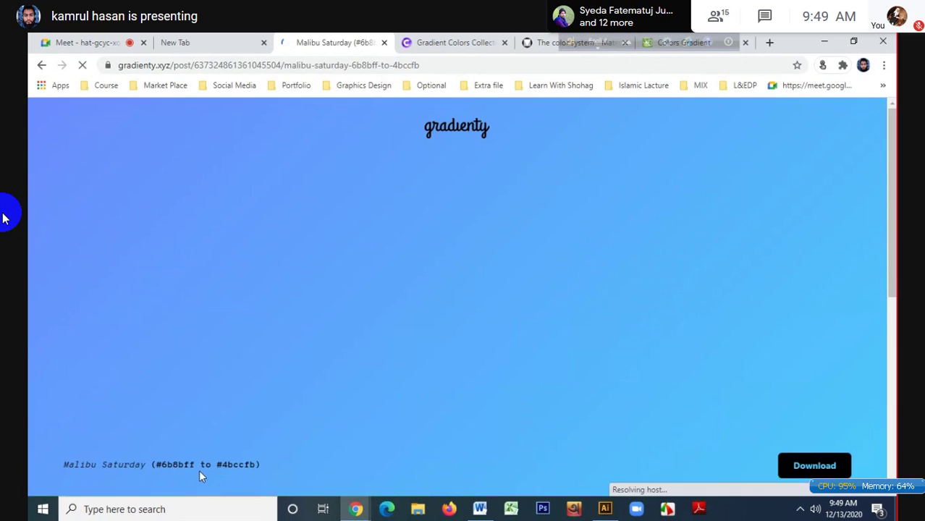
click(226, 469)
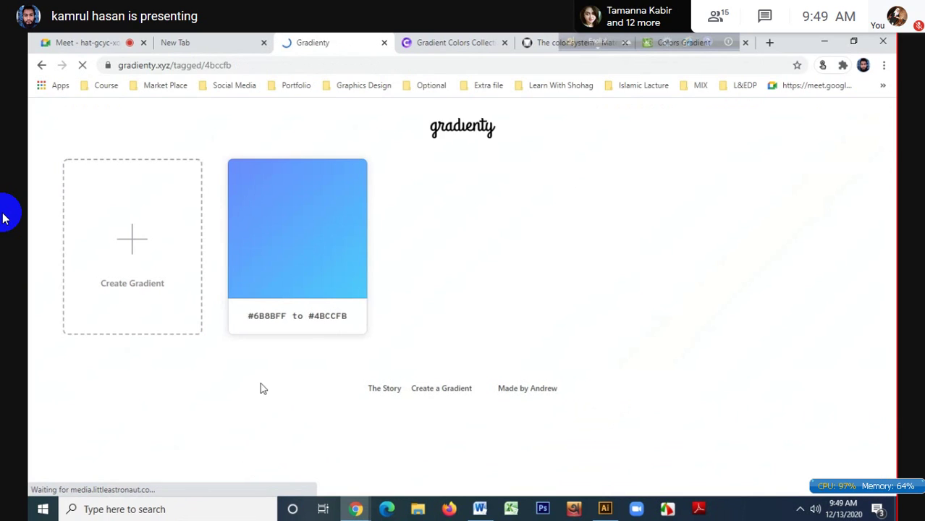
- Copy the hex code 4BCCFB from the blue gradient's card
drag(351, 316, 313, 317)
click(356, 318)
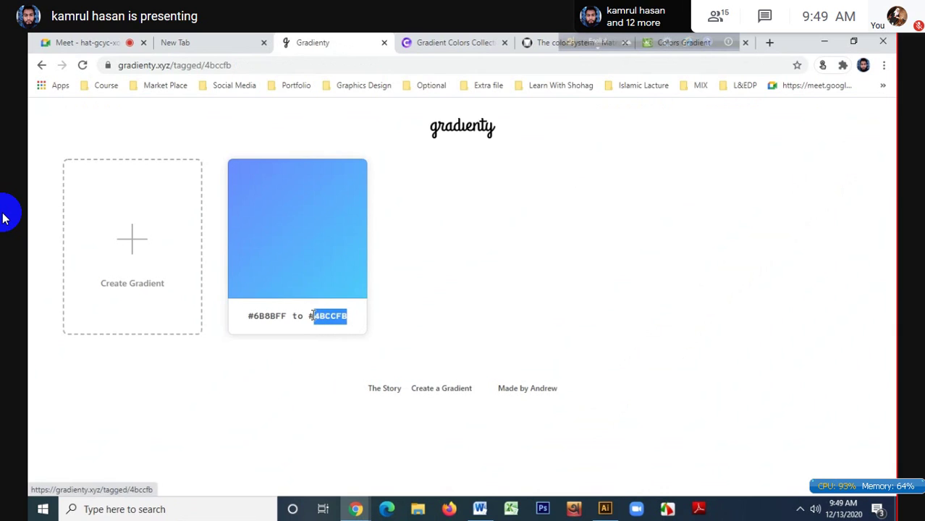
right_click(316, 316)
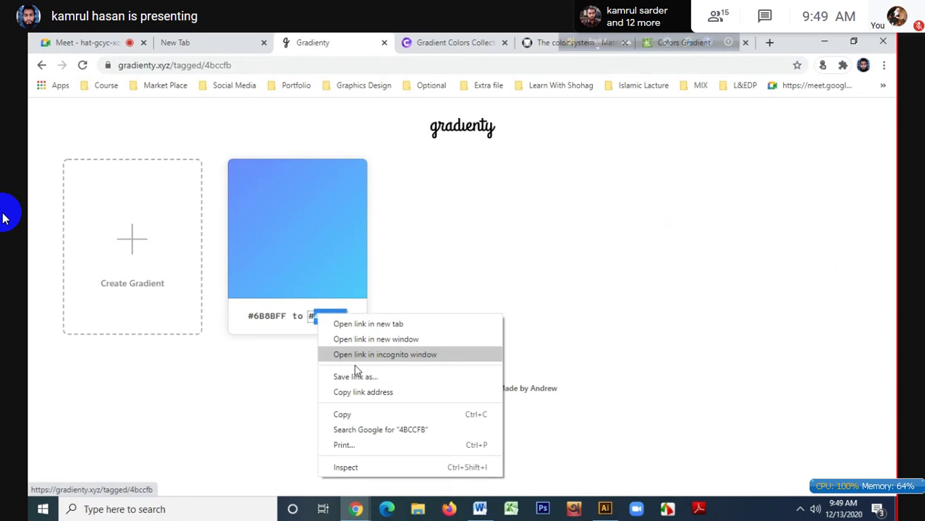
click(337, 414)
click(406, 365)
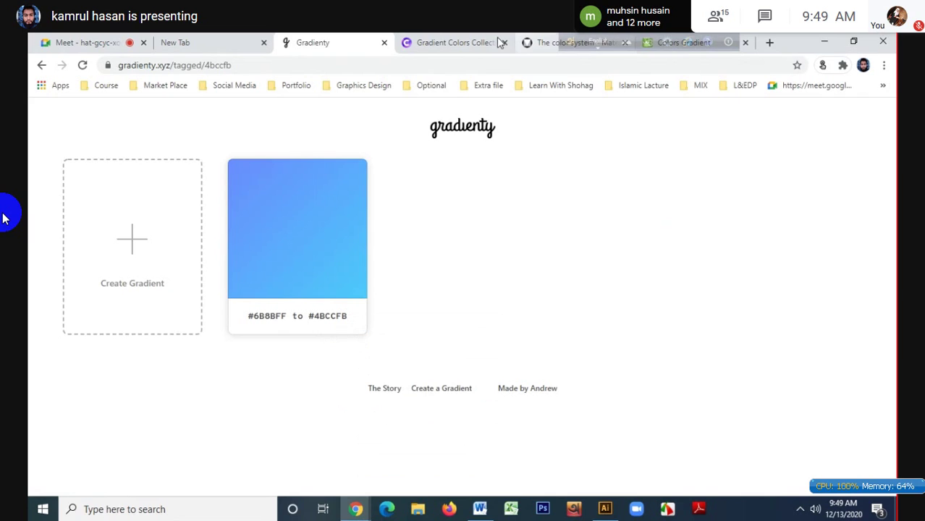
- Close the Gradienty page and dismiss the plugin download offer on the CoolHue page
click(385, 42)
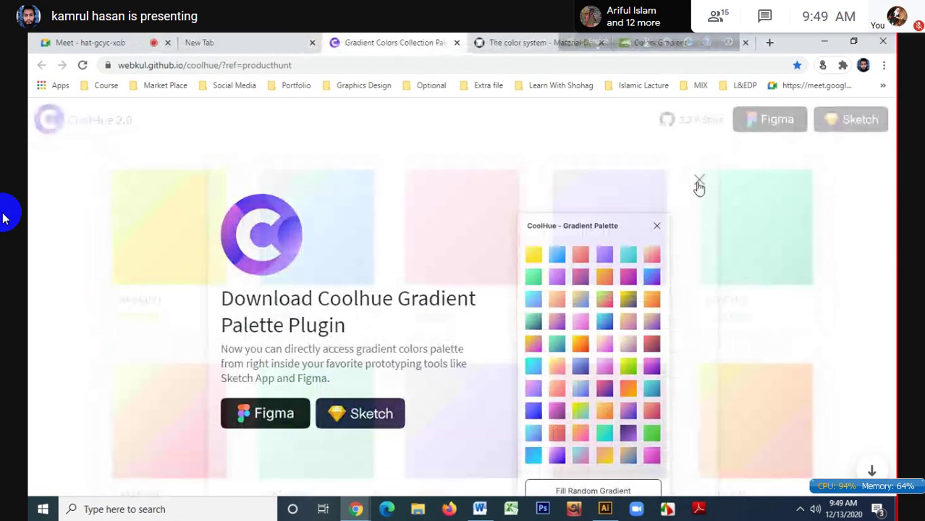
click(697, 183)
- Highlight the peach-to-red gradient's hex codes FEB692 and EA5455 one after the other, and close the CoolHue page
mouse_move(448, 302)
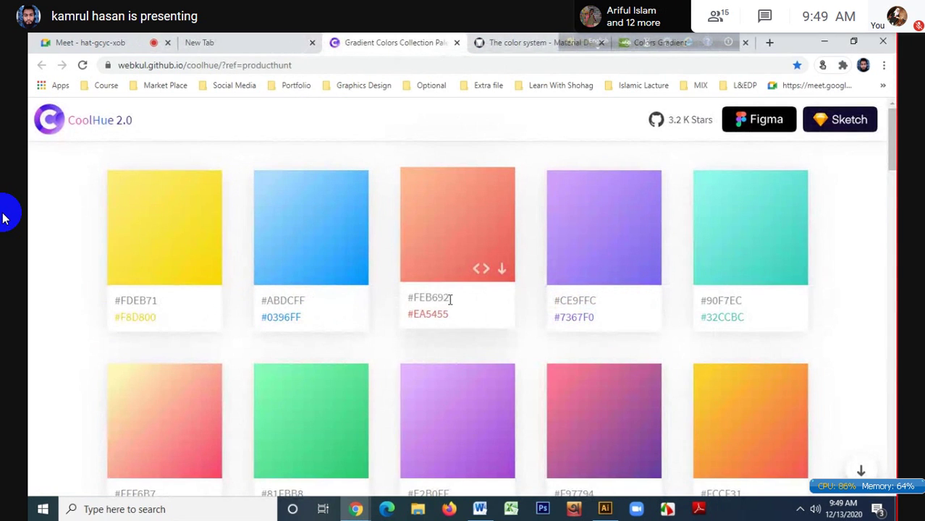
drag(449, 299, 415, 297)
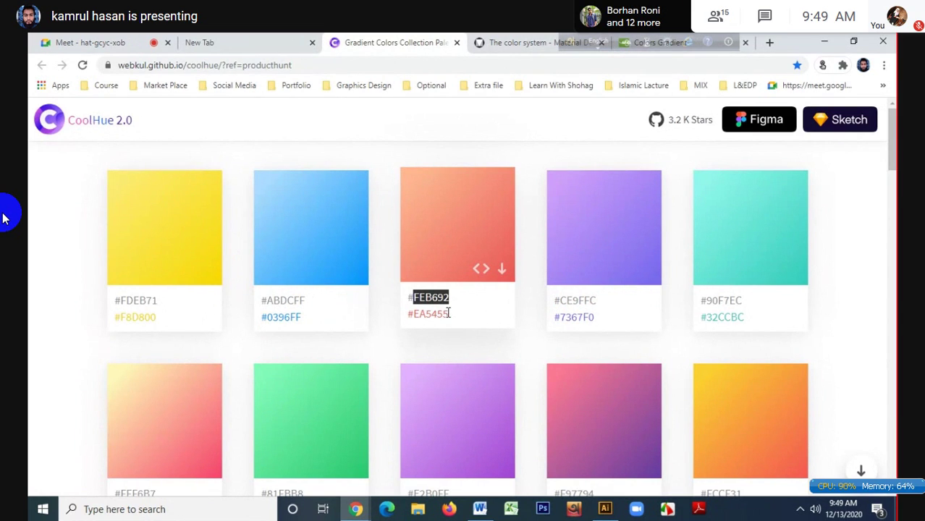
drag(450, 314, 414, 314)
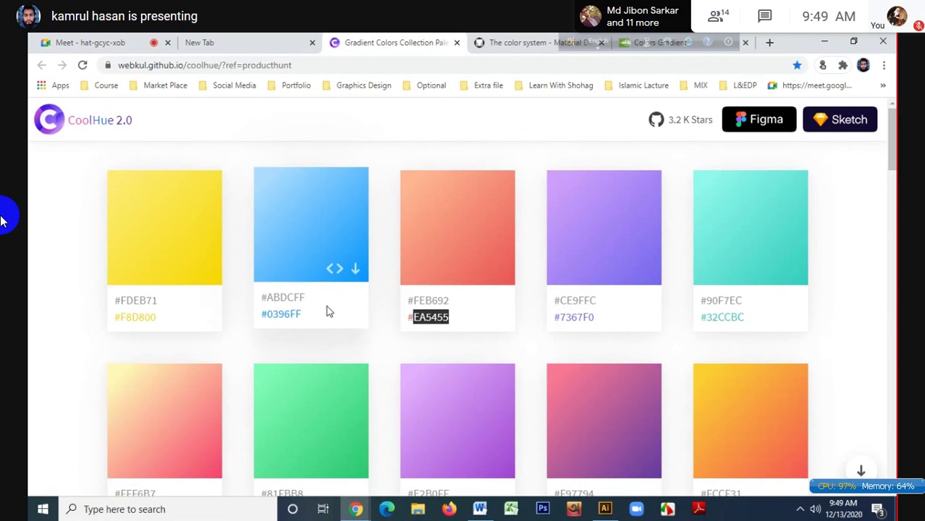
click(457, 42)
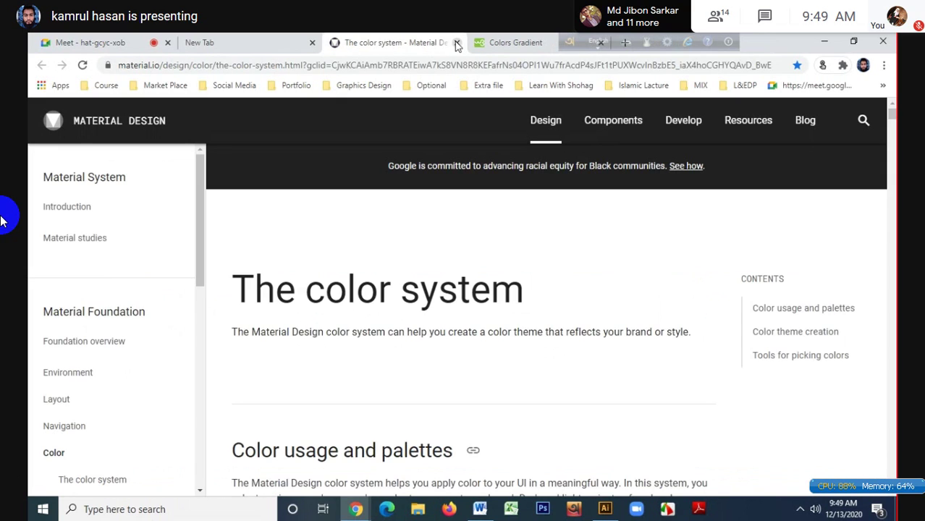
- Read through the color usage and color theme creation sections of Material Design's color system page and close it
scroll(469, 199, down, 4)
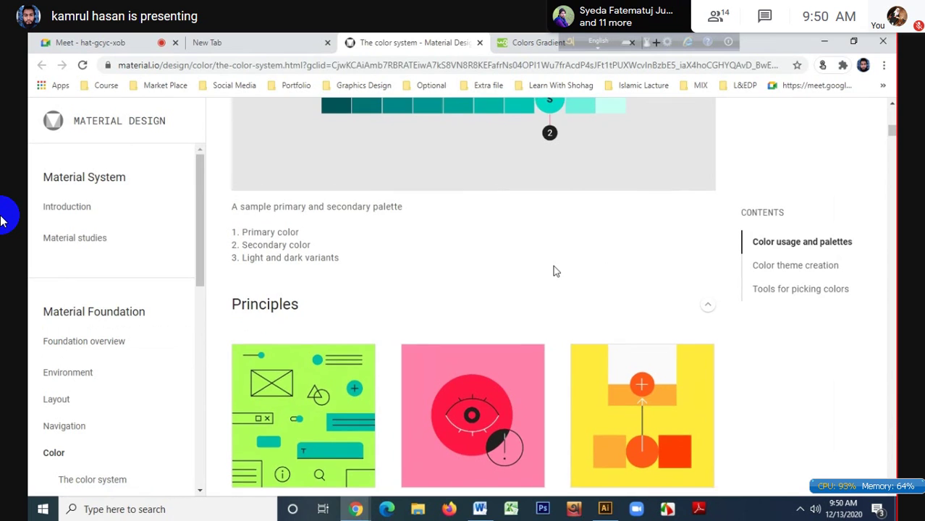
scroll(579, 265, up, 4)
scroll(510, 370, down, 10)
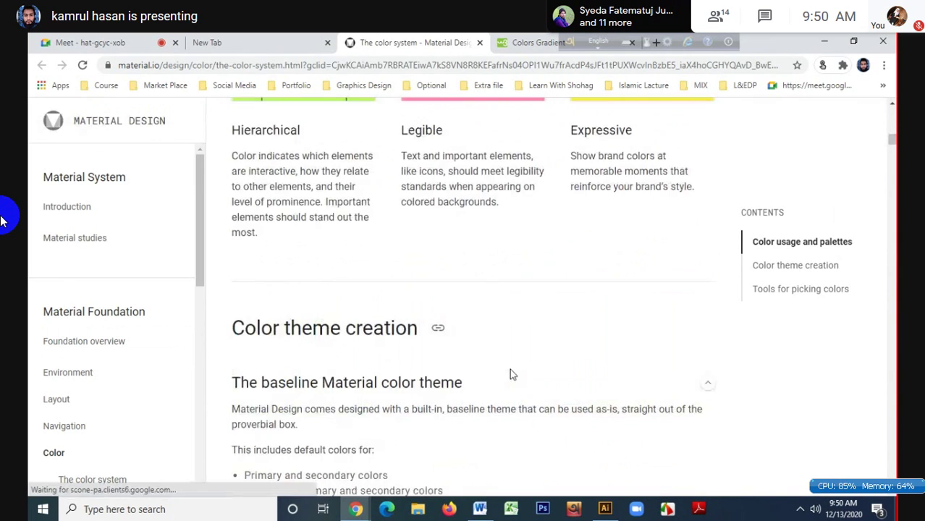
scroll(511, 374, down, 3)
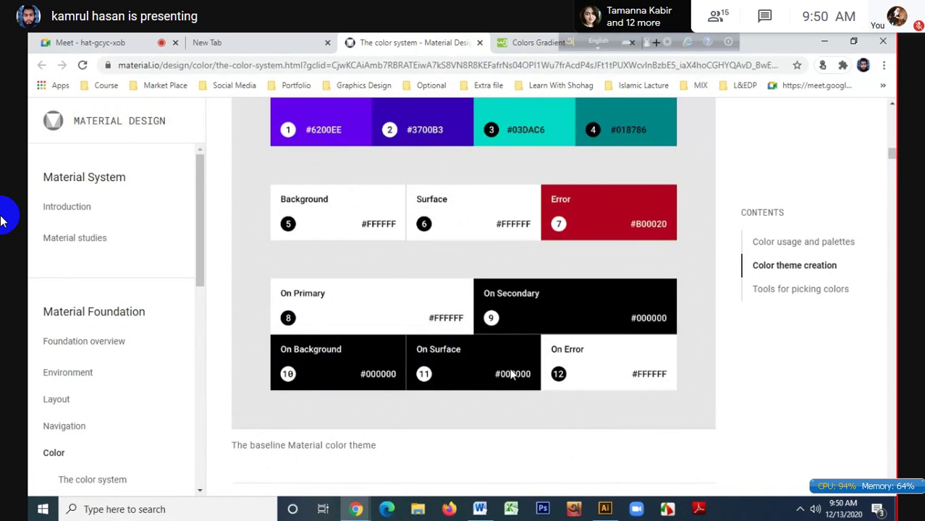
scroll(485, 417, down, 10)
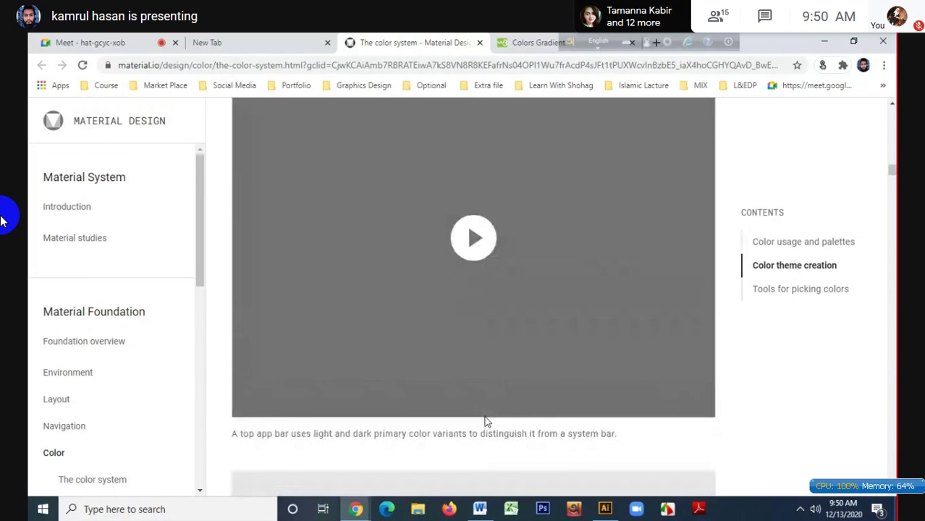
scroll(486, 422, down, 15)
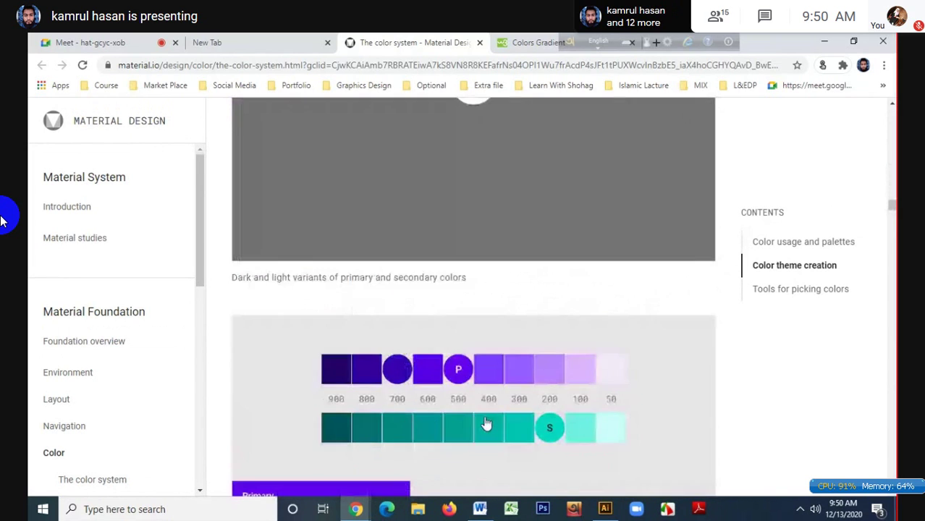
scroll(487, 422, down, 15)
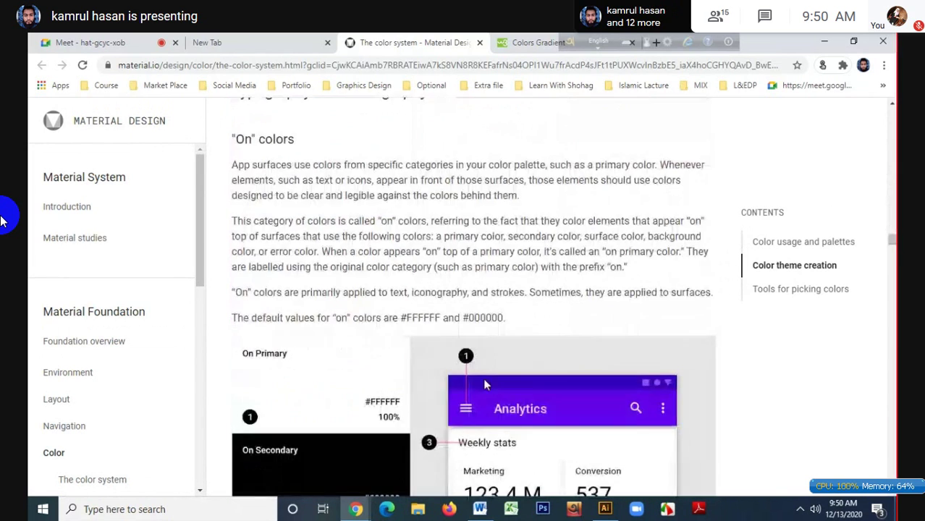
click(479, 44)
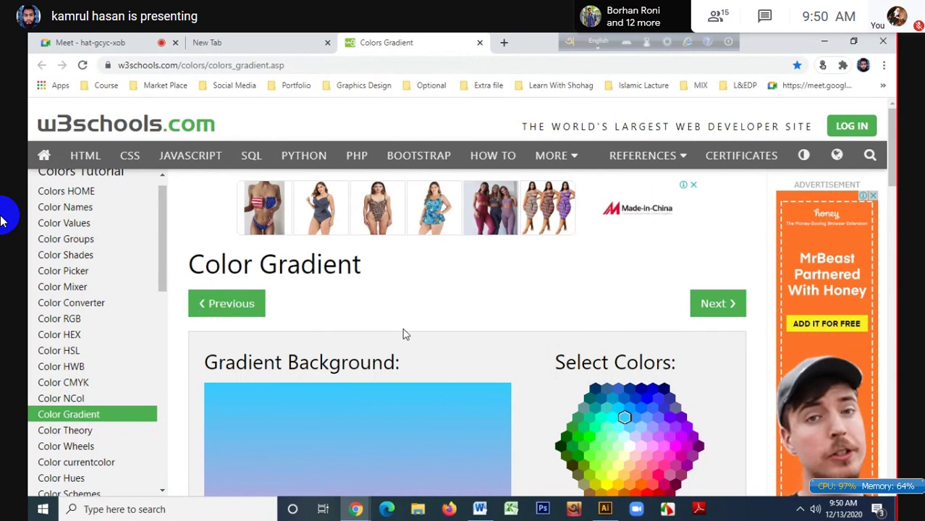
- Examine the W3Schools Color Gradient page's preview, direction options, color pickers and generated CSS code
scroll(485, 372, down, 6)
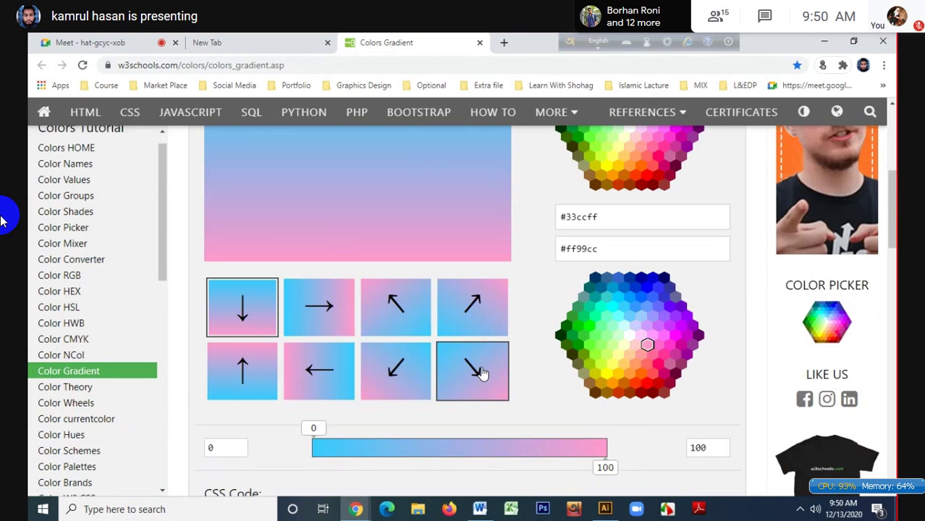
scroll(281, 303, down, 4)
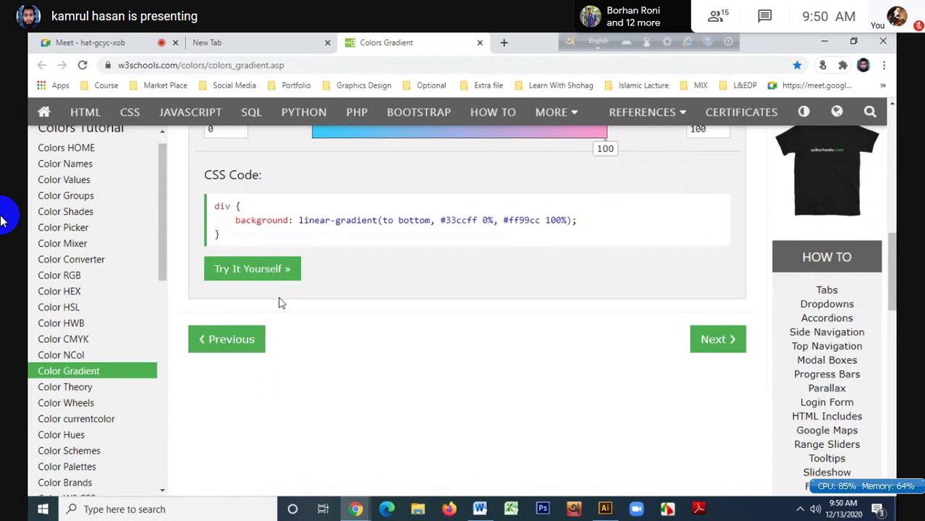
double_click(220, 207)
drag(229, 217, 279, 237)
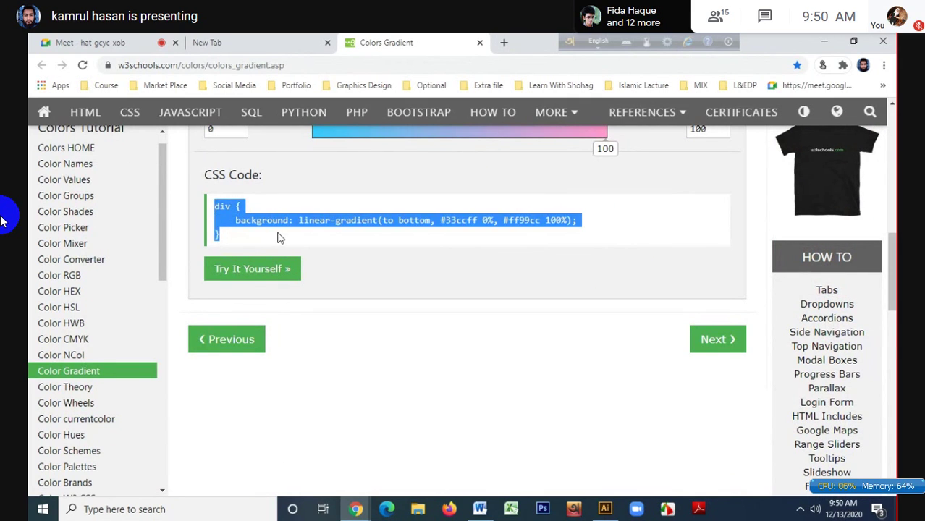
click(279, 237)
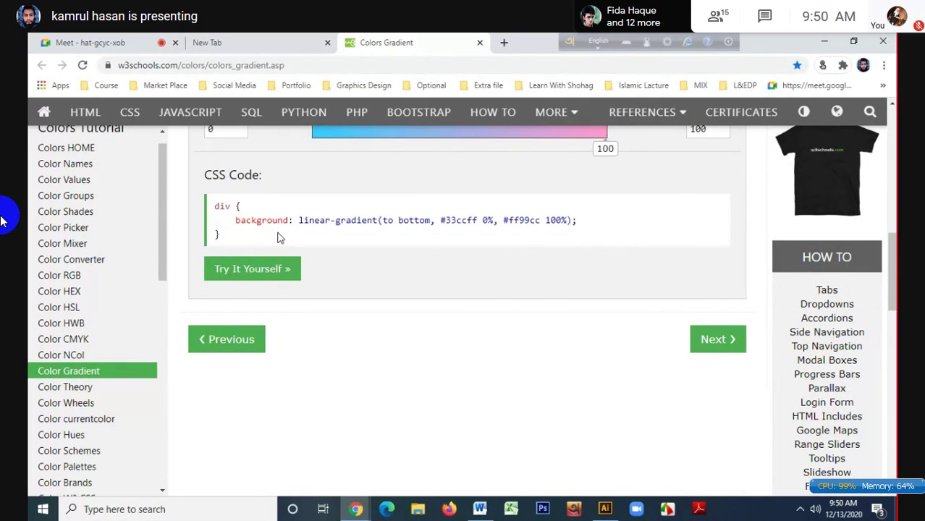
scroll(279, 237, up, 10)
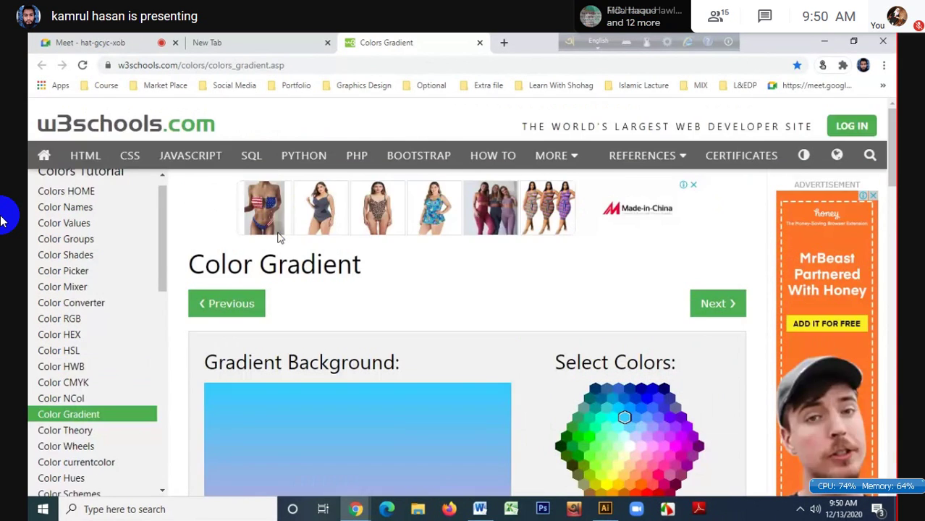
scroll(279, 237, down, 4)
scroll(280, 238, up, 1)
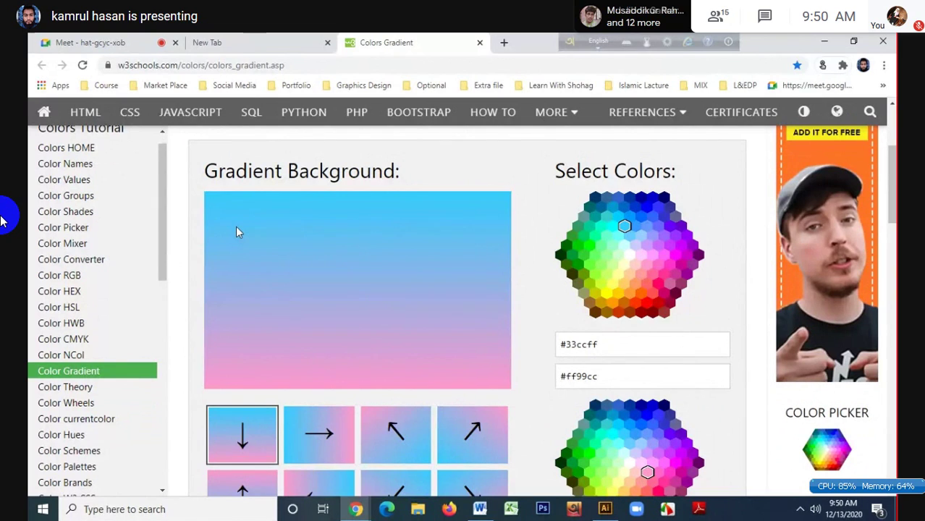
- Pick #3333ff as the gradient's first color and #0000ff as its second, trying #6666ff for the second beforehand
click(658, 207)
click(657, 435)
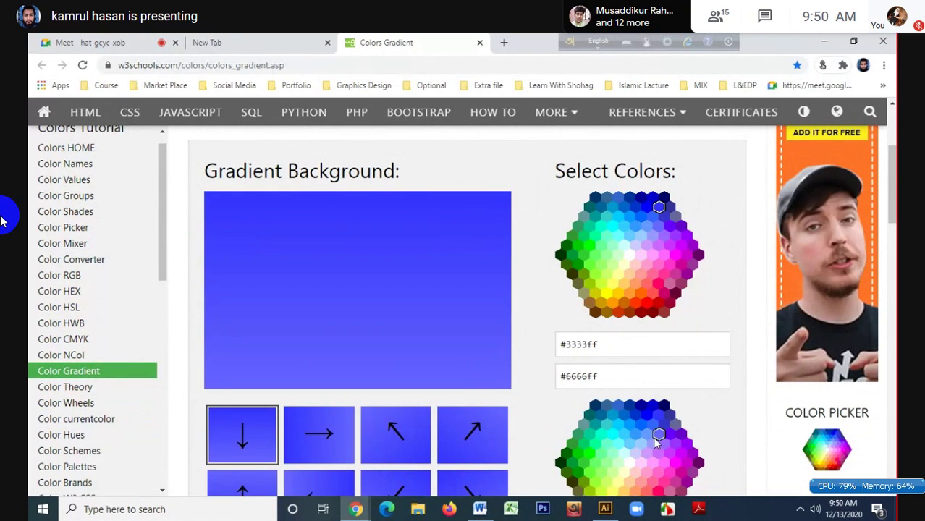
click(646, 416)
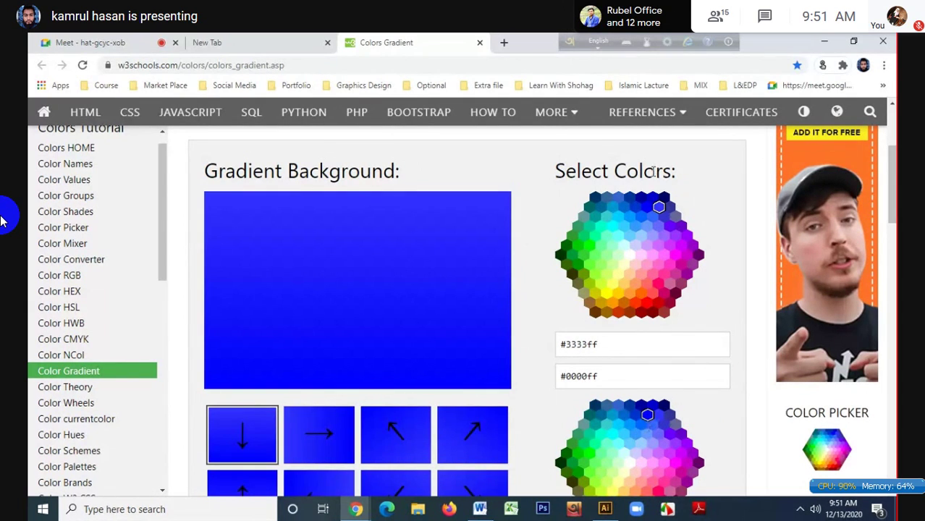
- Pick #0099ff as the gradient's first color and #99ffcc as its second, trying #0099ff for the second beforehand
click(630, 217)
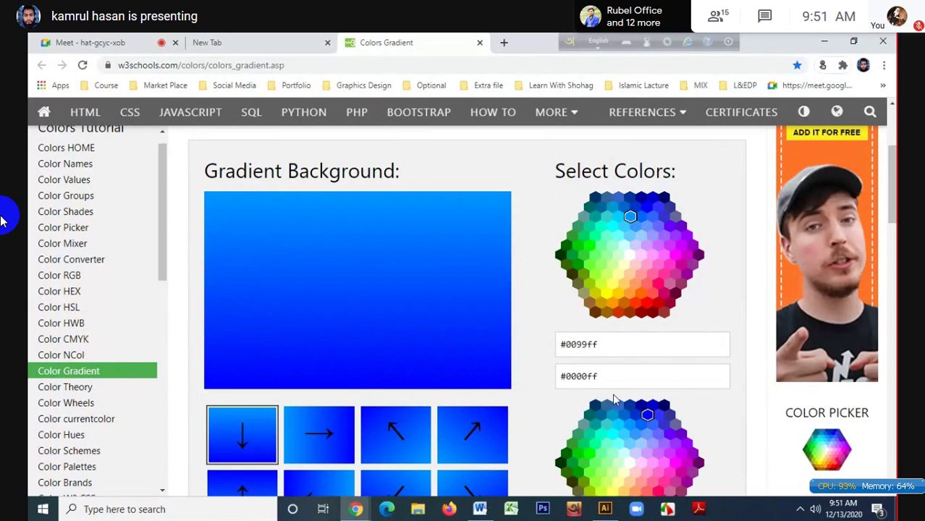
click(628, 425)
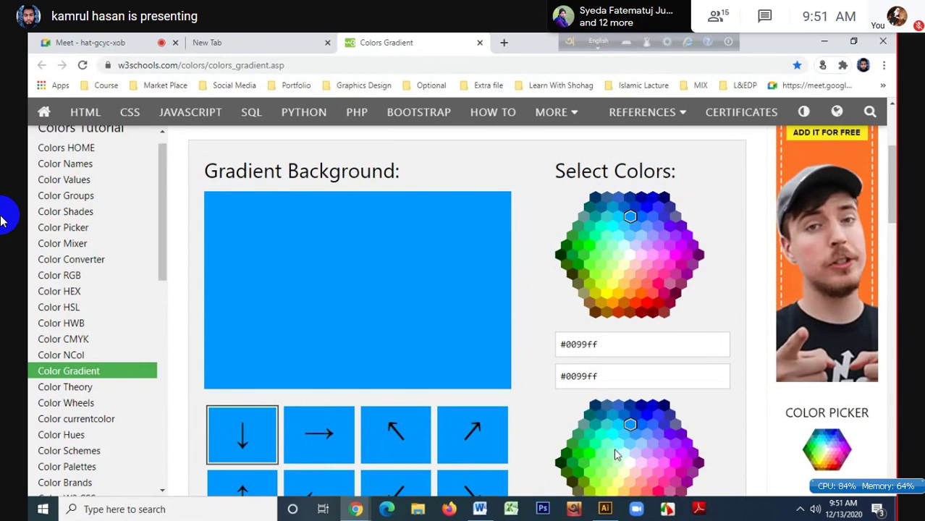
click(615, 453)
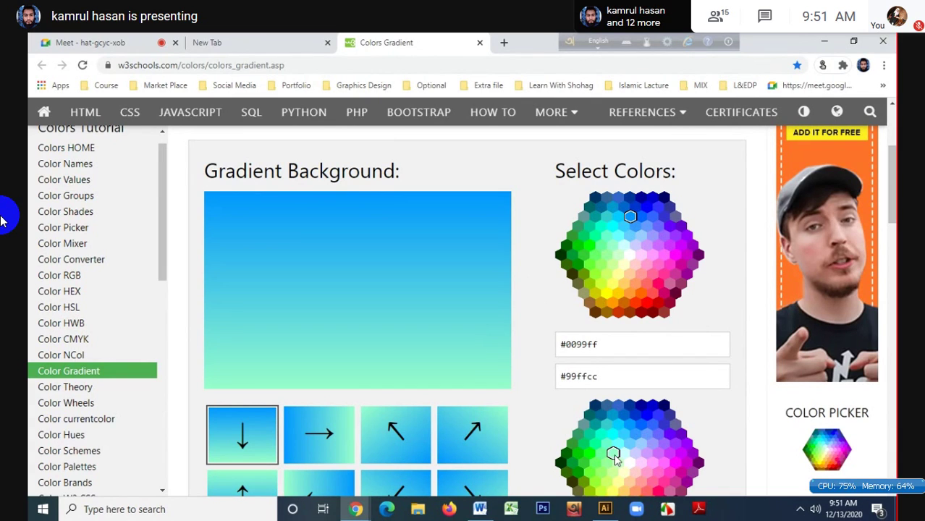
- Copy the first color's hex code 0099ff without the # sign
drag(611, 344, 566, 344)
click(624, 349)
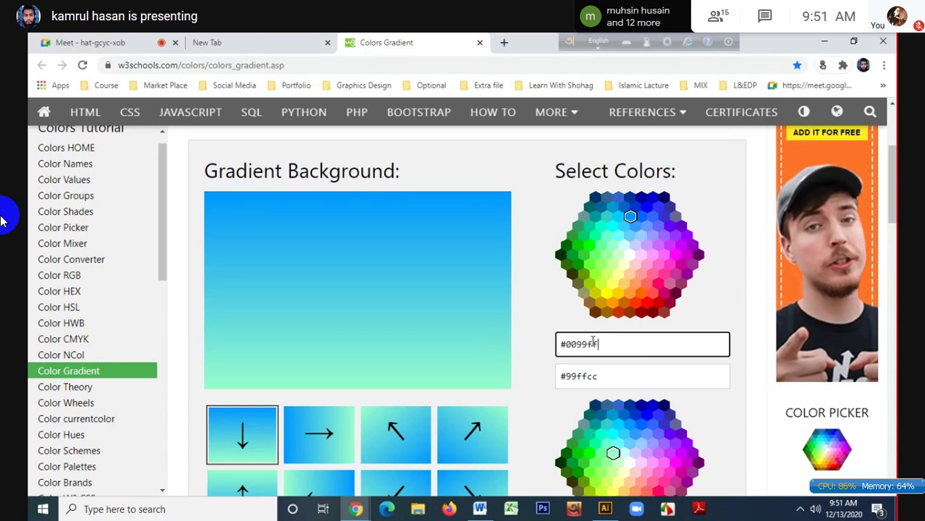
drag(625, 345, 570, 344)
right_click(571, 345)
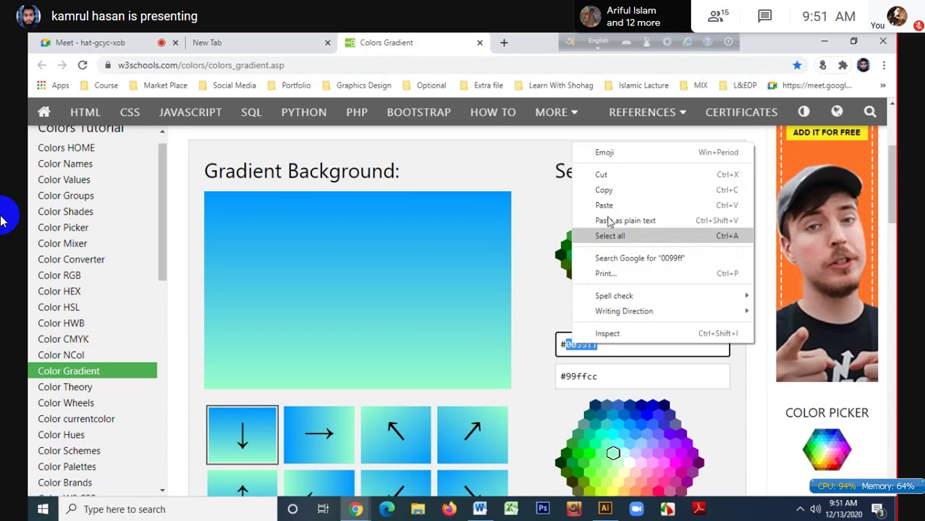
click(604, 191)
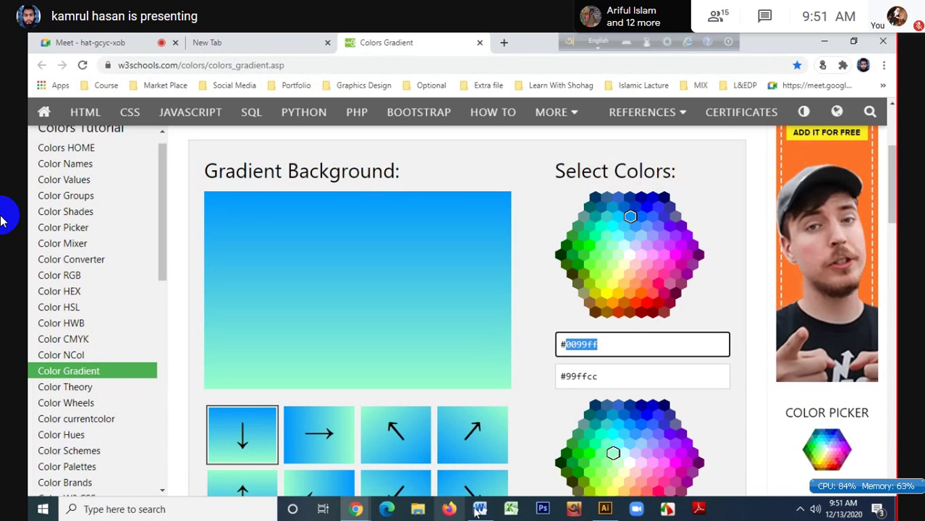
- Switch to Illustrator, move the peach-to-red rectangle slightly down and sideways, and set its red gradient stop to 0099ff
click(605, 509)
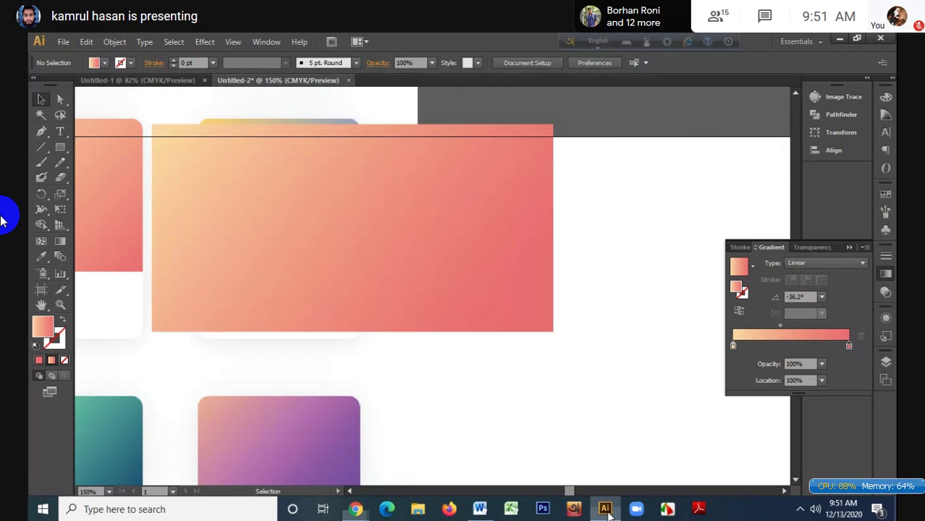
drag(407, 272, 474, 301)
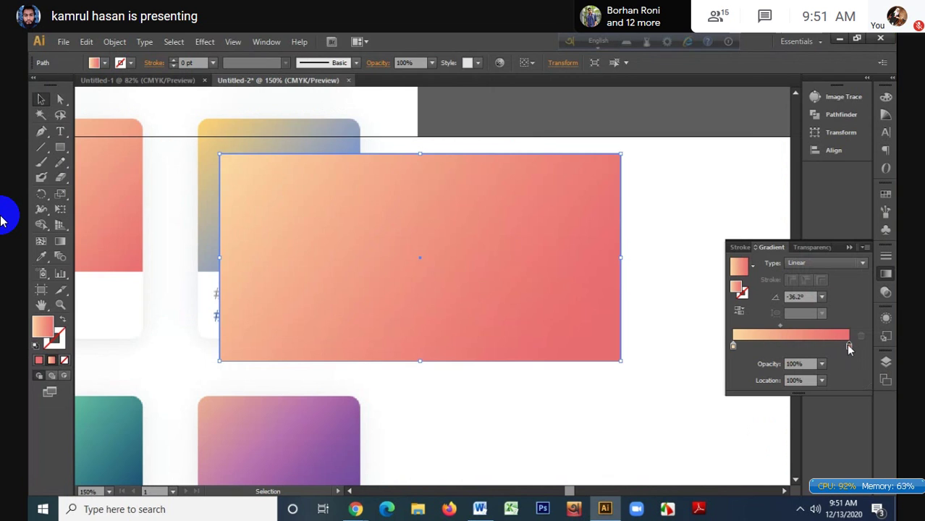
double_click(41, 329)
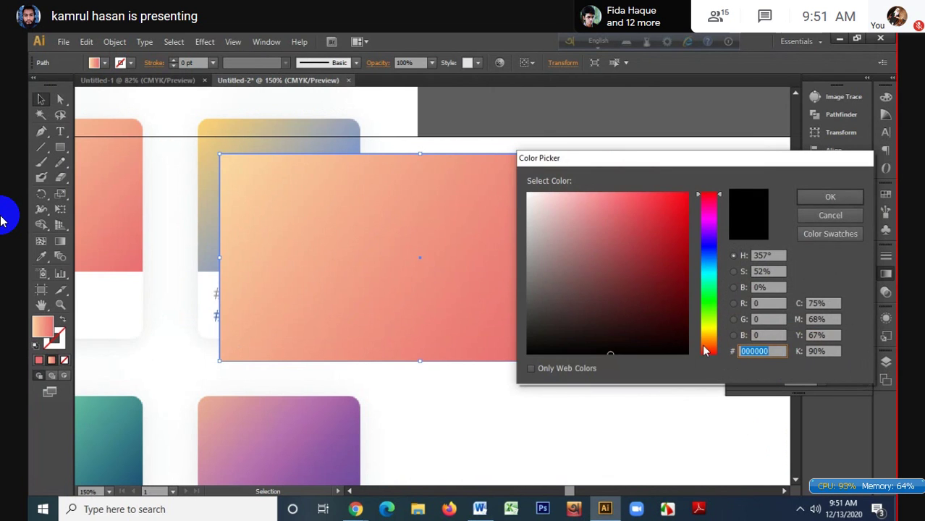
key(ctrl+v)
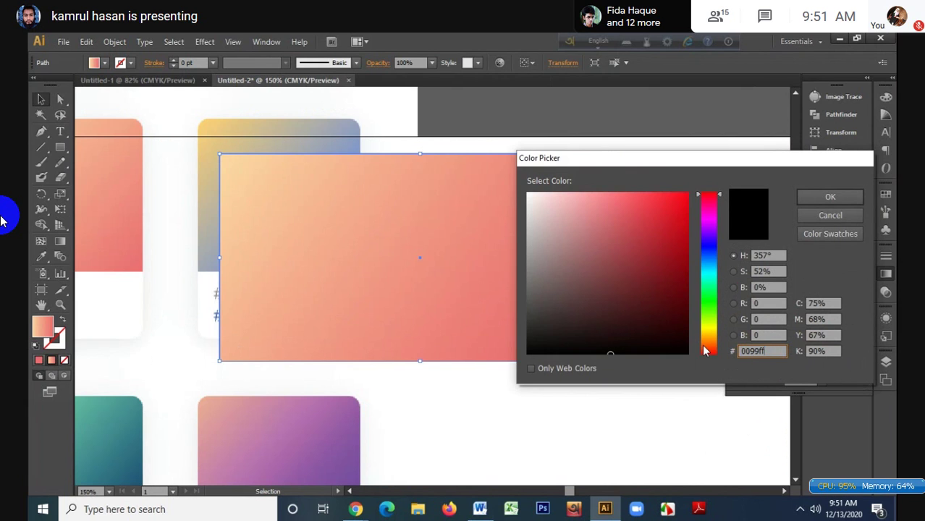
click(828, 197)
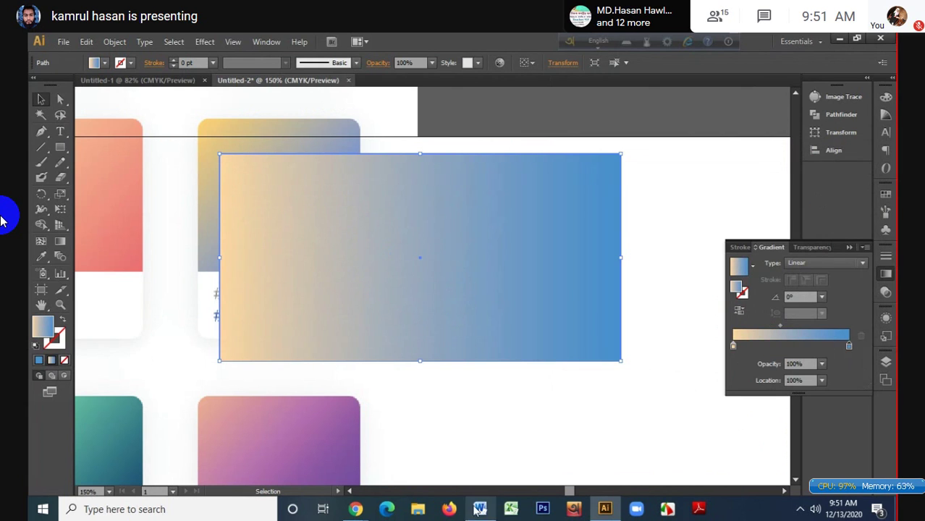
- Take the second hex code 99ffcc from the W3Schools page and apply it to the rectangle's peach gradient stop in Illustrator
mouse_move(355, 508)
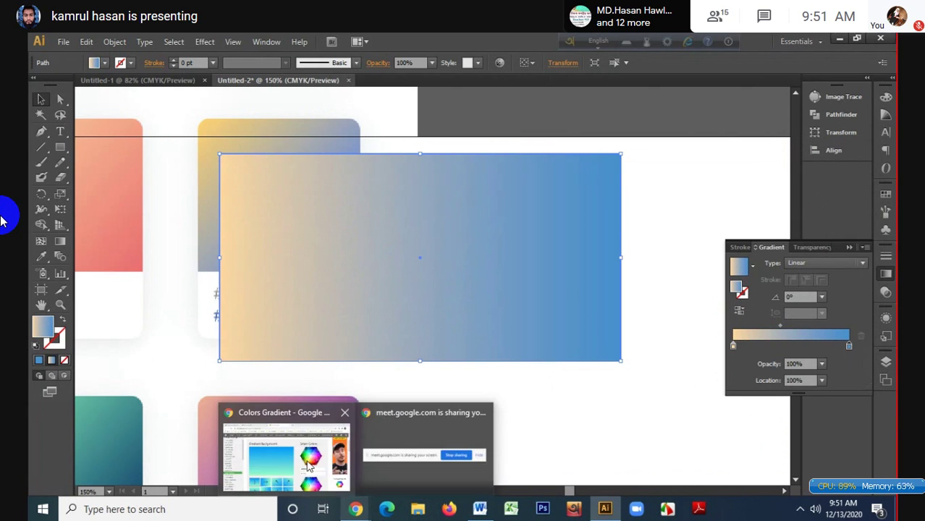
click(286, 449)
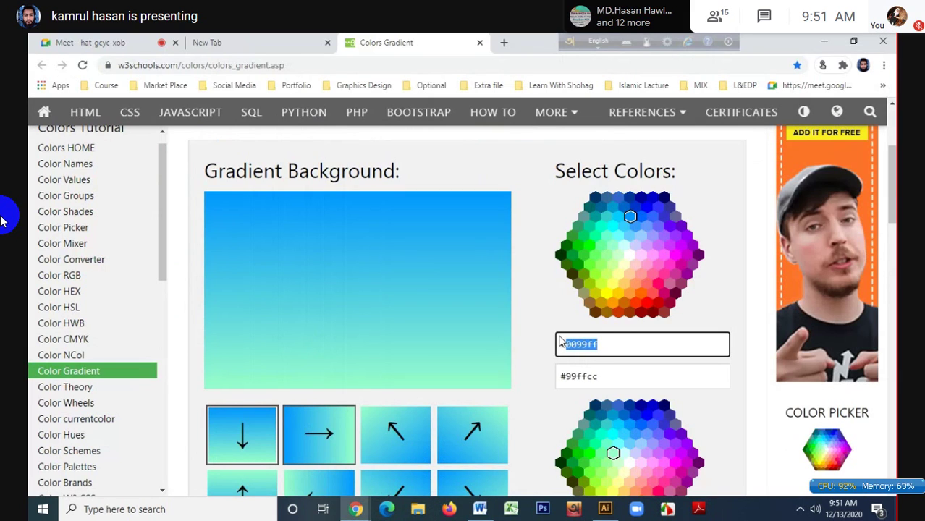
double_click(564, 376)
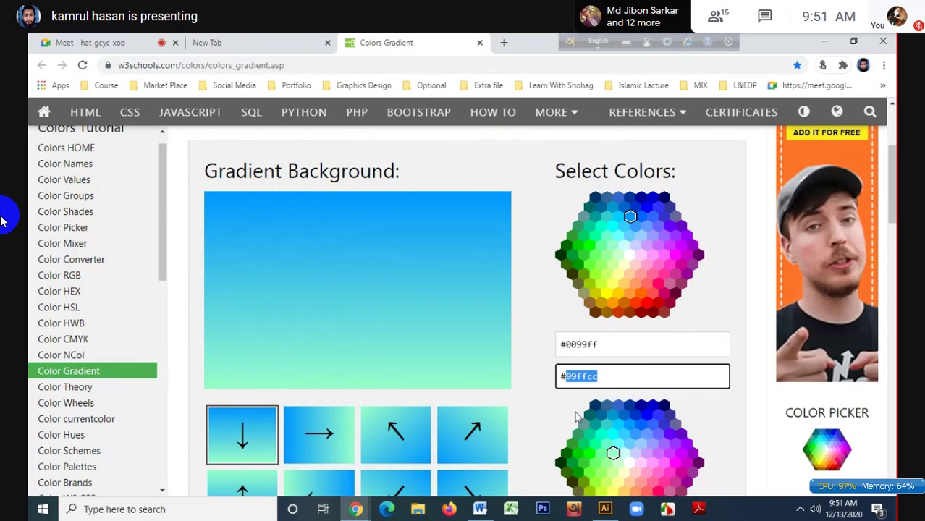
click(607, 510)
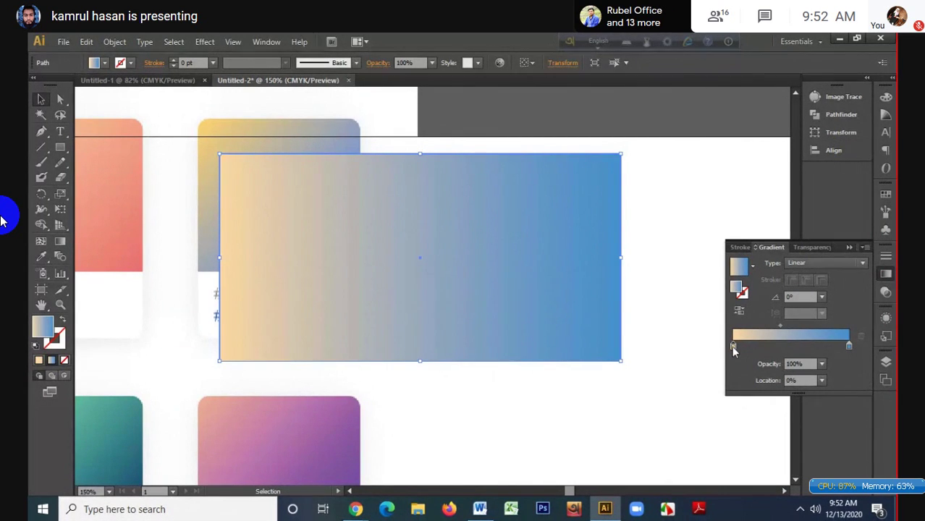
double_click(42, 326)
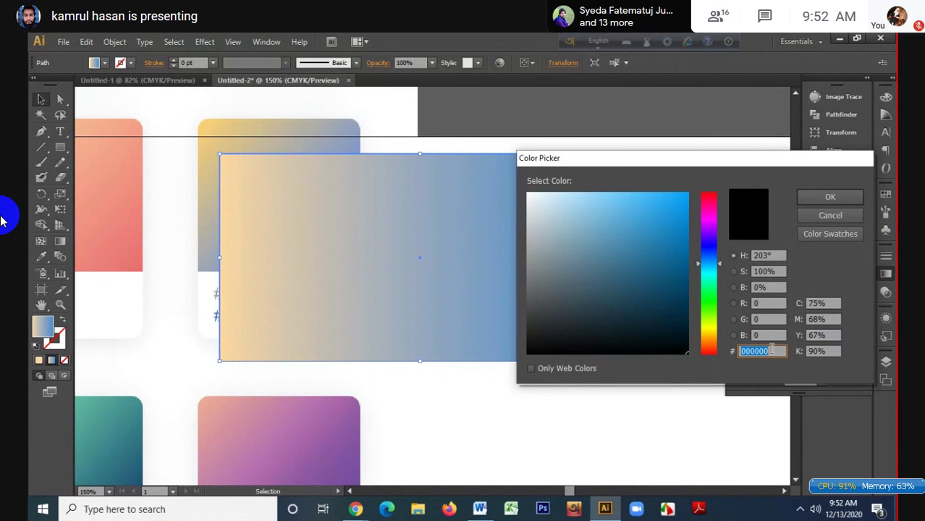
text(99ffcc)
click(833, 201)
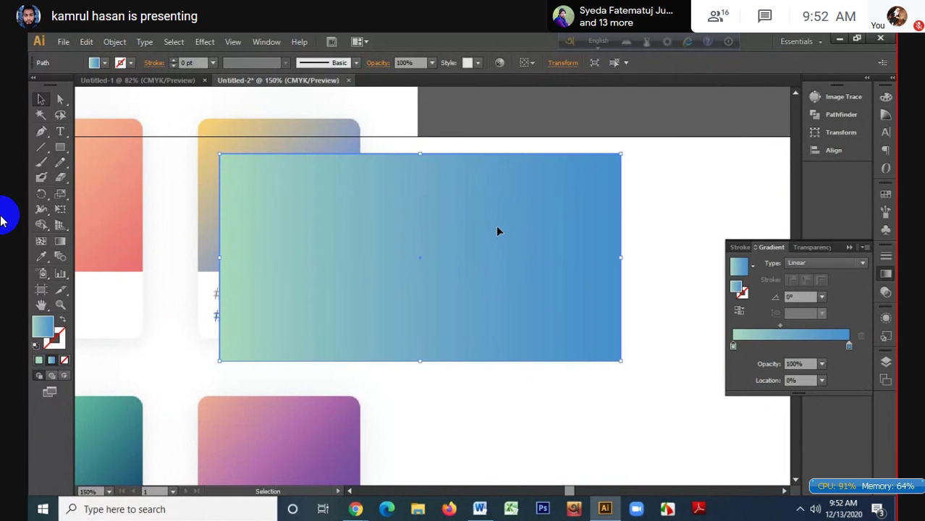
- Compare with the W3Schools gradient preview, direction options and CSS code, and return to Illustrator
mouse_move(358, 511)
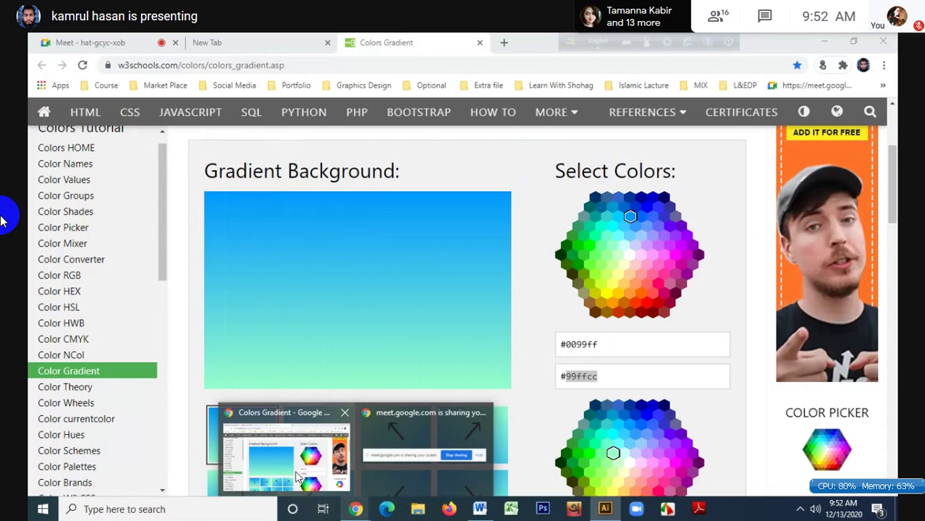
click(299, 477)
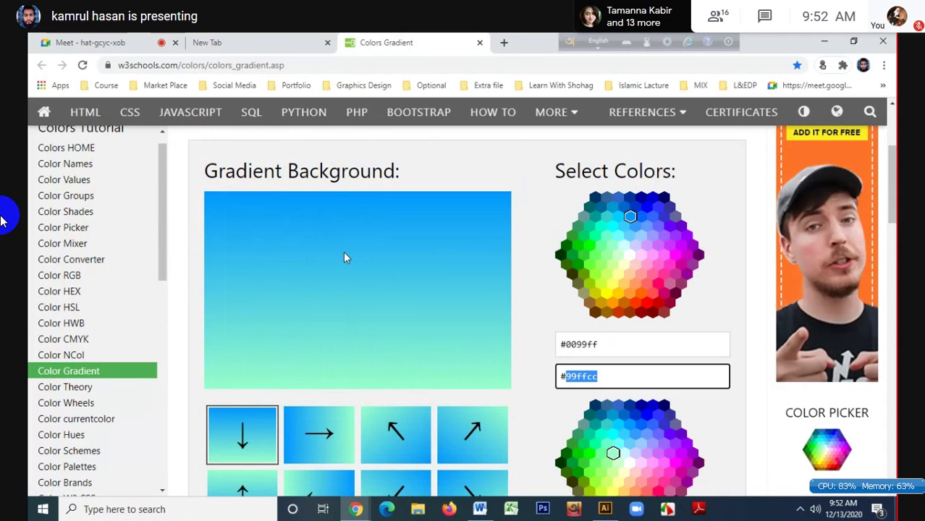
scroll(344, 257, down, 1)
scroll(344, 255, down, 2)
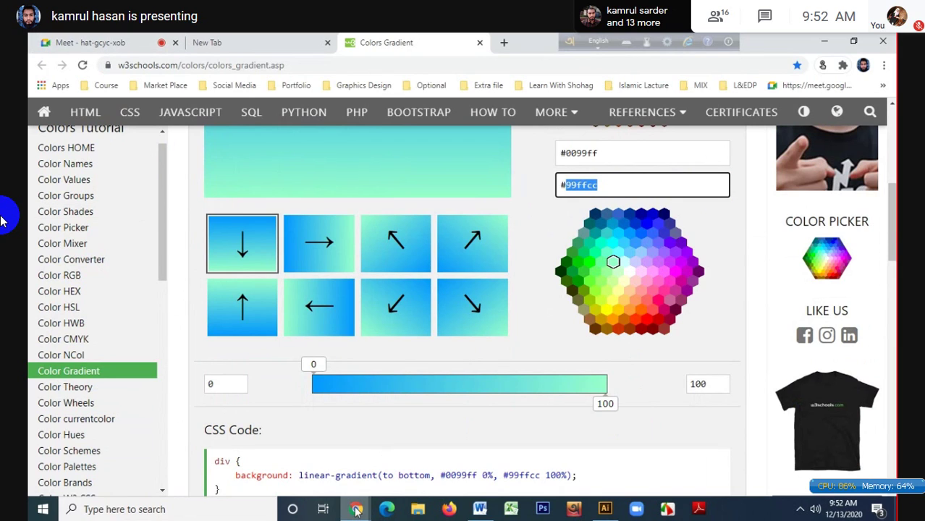
mouse_move(355, 508)
mouse_move(607, 509)
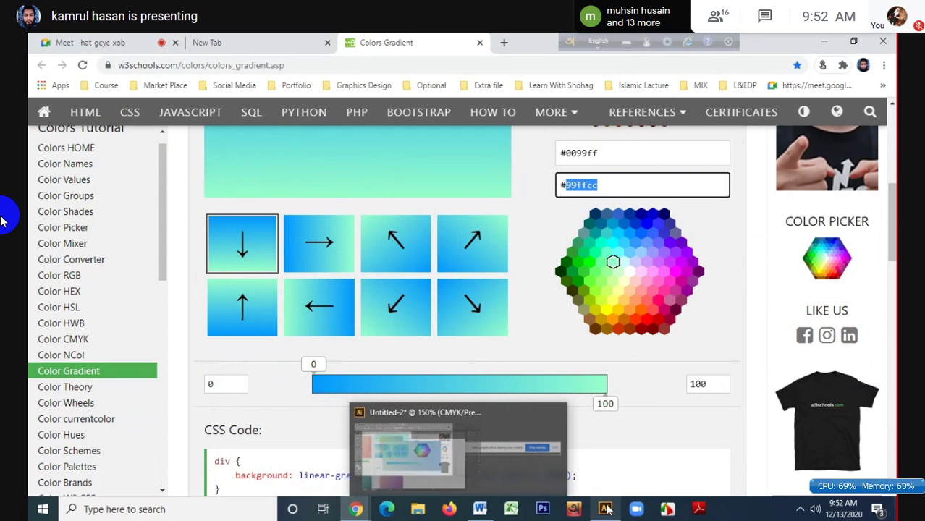
click(607, 509)
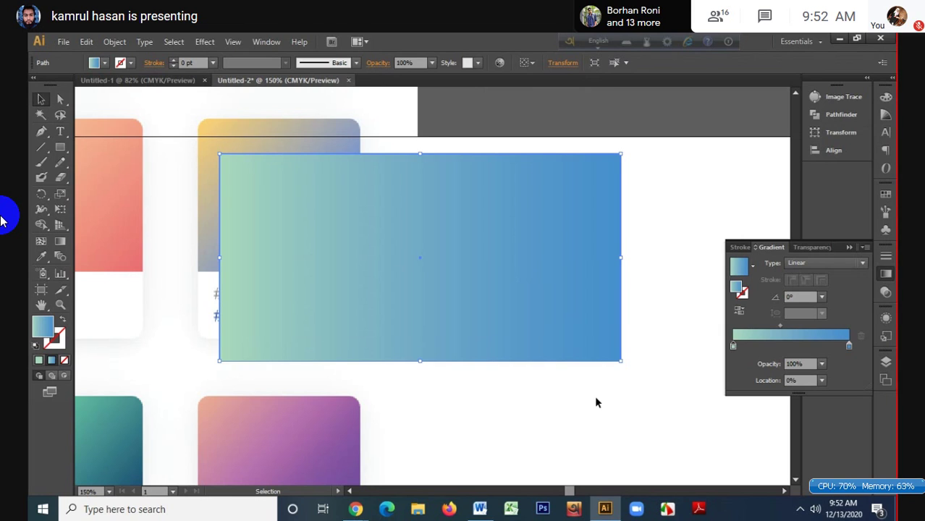
- Add two gradient stops at about 38% and 65%, coloring the first yellow-green and the second red from the swatches
click(776, 348)
click(807, 347)
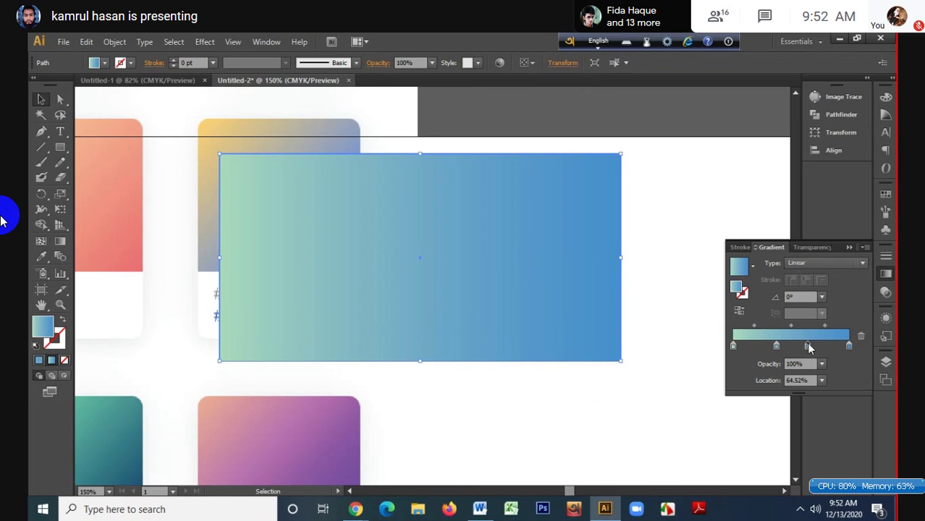
double_click(808, 346)
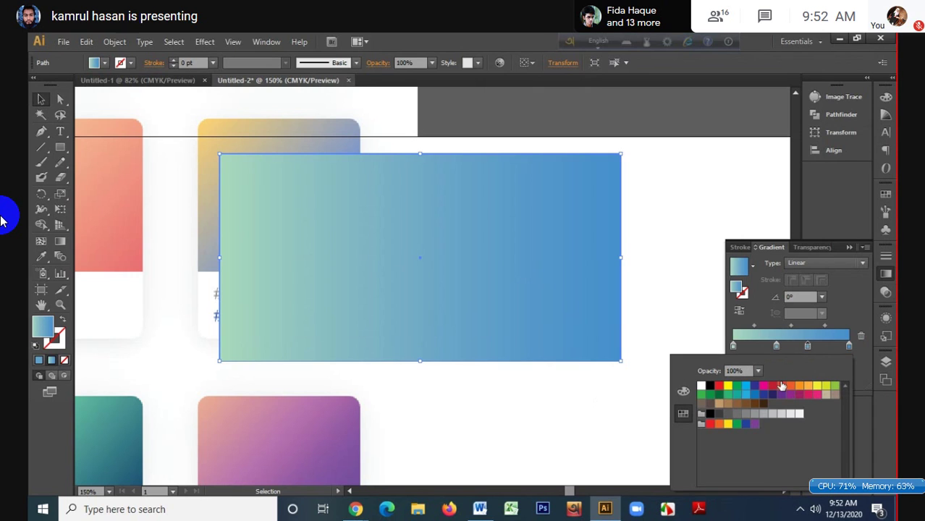
click(780, 386)
click(776, 347)
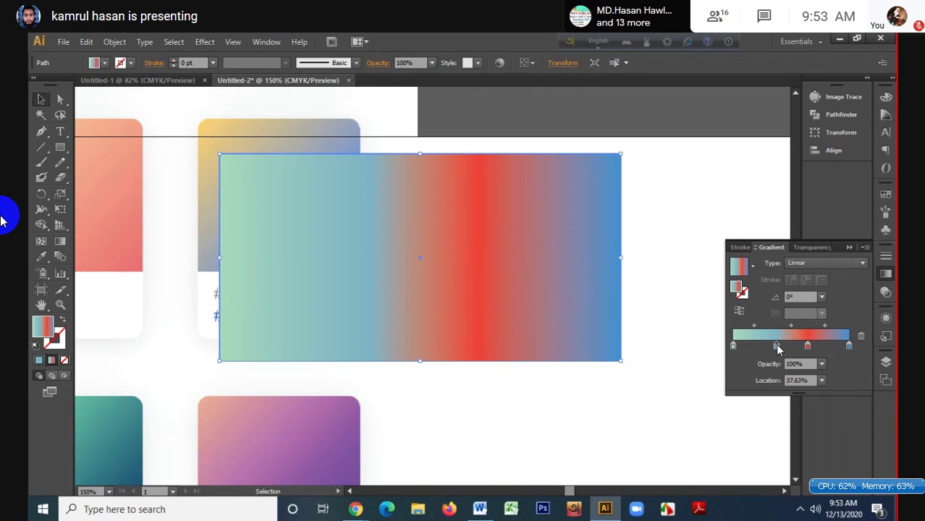
double_click(778, 347)
click(824, 389)
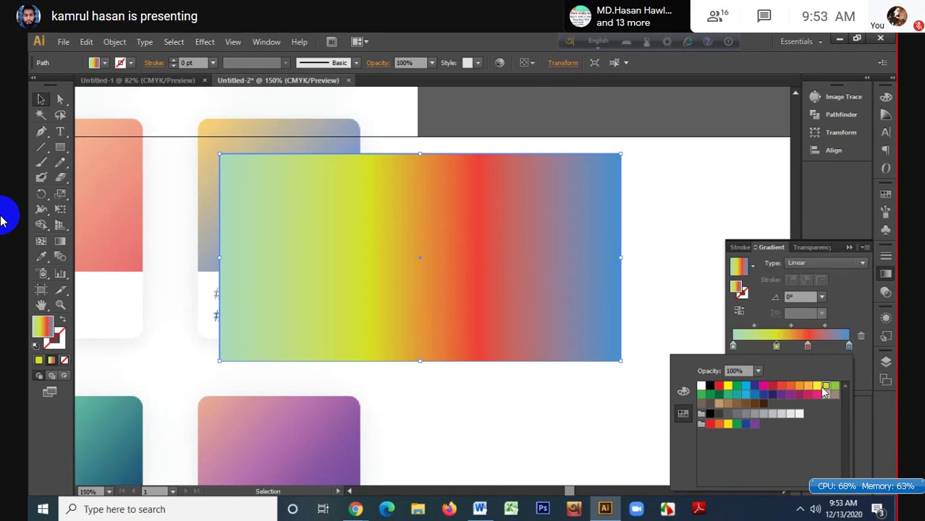
- Remove the yellow-green and red stops from the rectangle's gradient
click(777, 347)
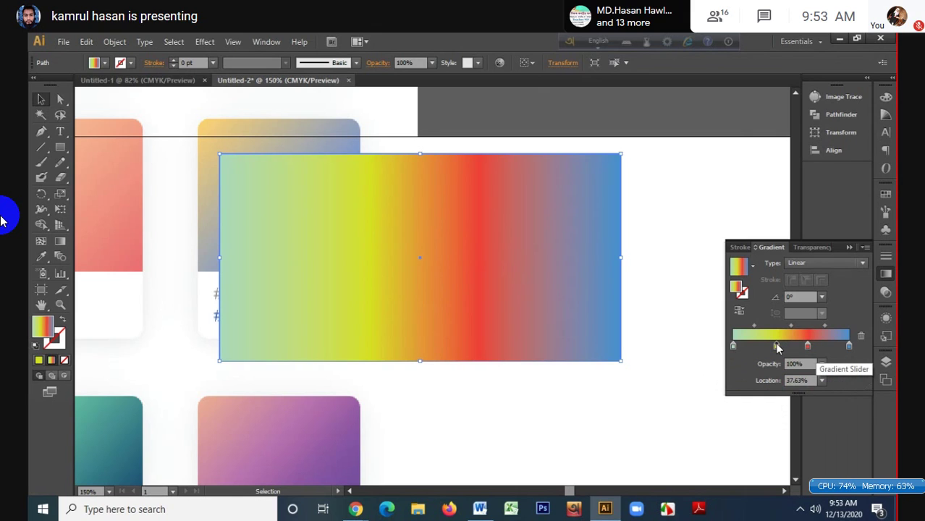
drag(777, 347, 817, 364)
click(811, 346)
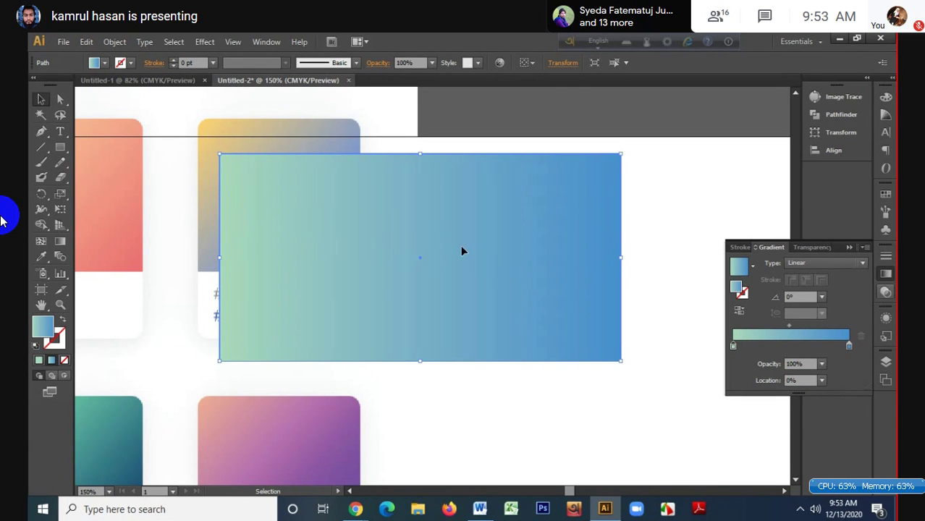
- Move the gradient rectangle out of the way and draw a large upright ellipse on the artboard's empty white area
drag(463, 251, 210, 130)
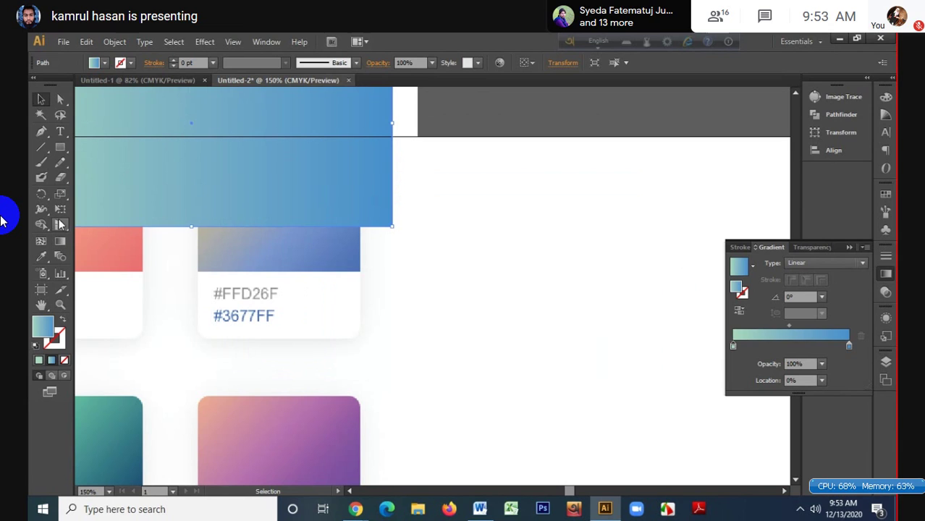
drag(60, 147, 141, 182)
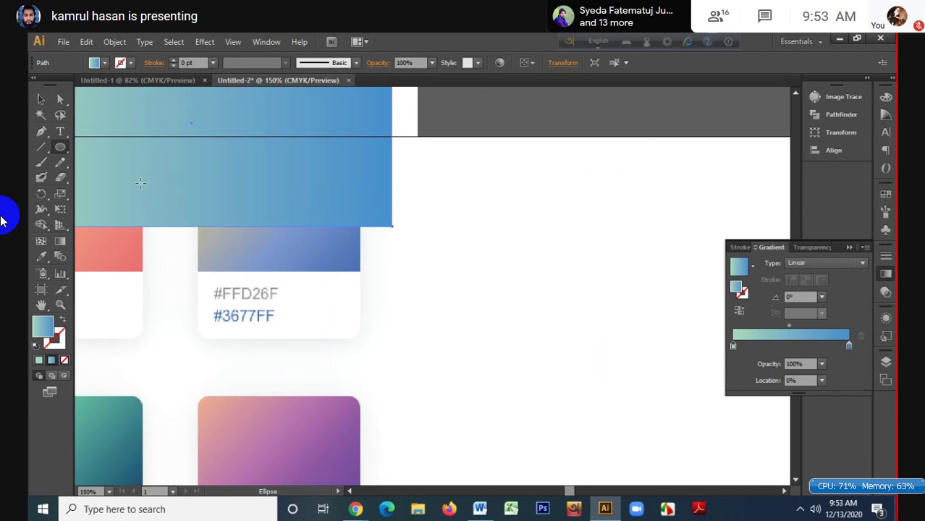
drag(482, 221, 753, 487)
scroll(753, 488, right, 5)
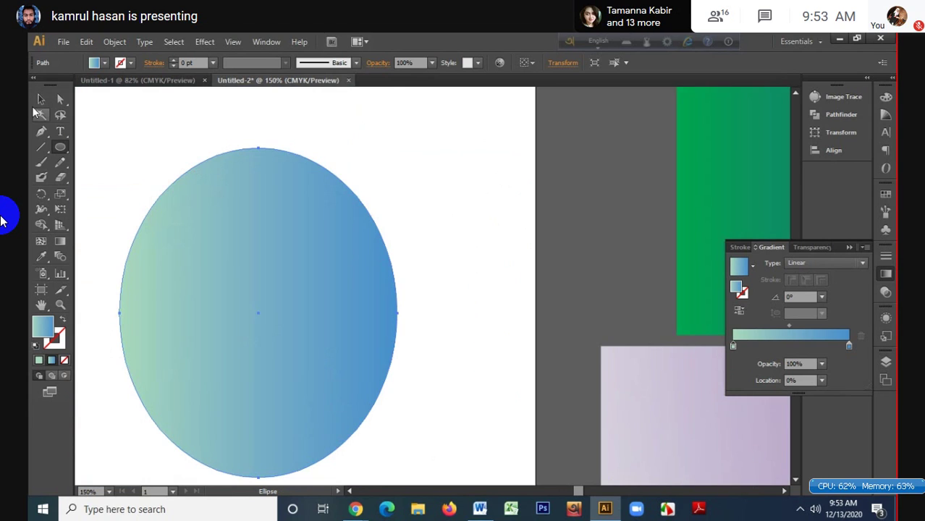
- Reposition the ellipse on the white artboard and reduce its height to make it nearly circular
click(42, 99)
drag(181, 260, 272, 207)
drag(342, 95, 342, 127)
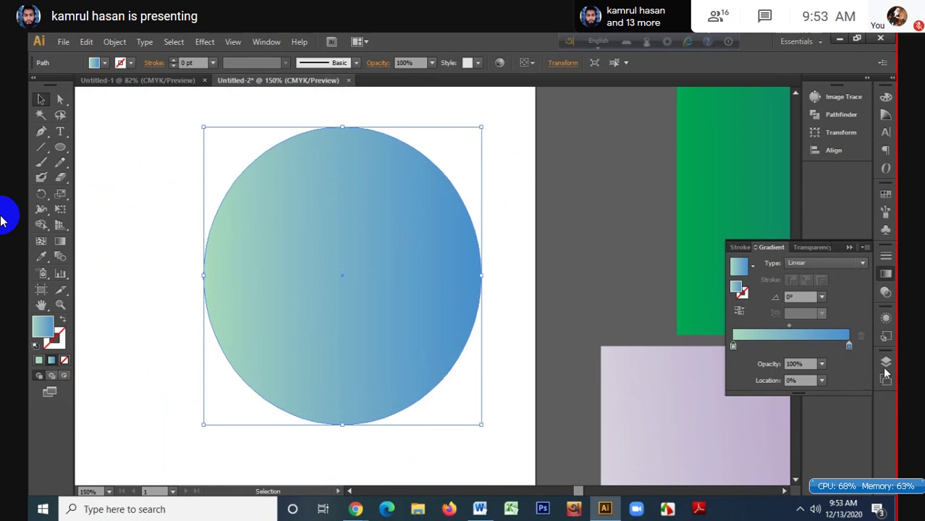
- Change the ellipse's gradient type to Radial and shift its green center stop to about 4%
click(826, 263)
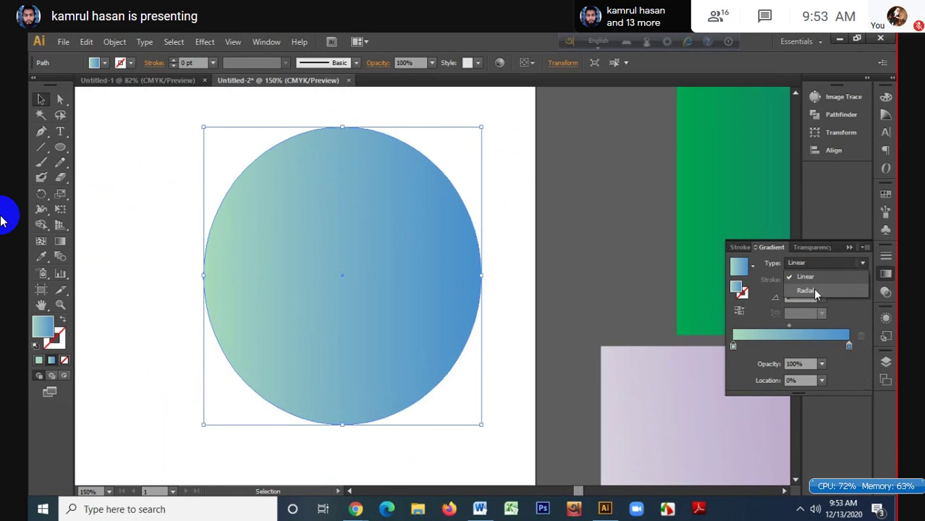
click(814, 290)
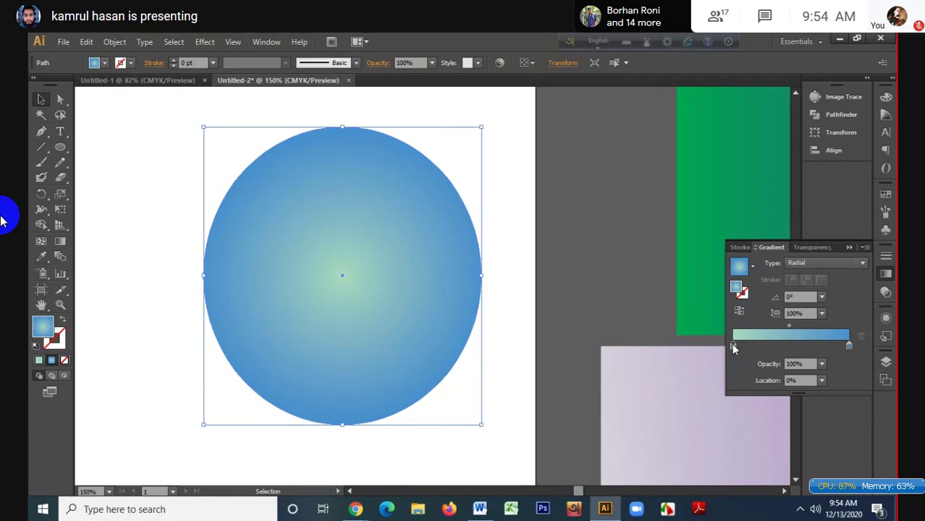
click(800, 379)
key(Up)
mouse_move(733, 345)
mouse_down()
mouse_move(791, 348)
mouse_move(735, 343)
mouse_up()
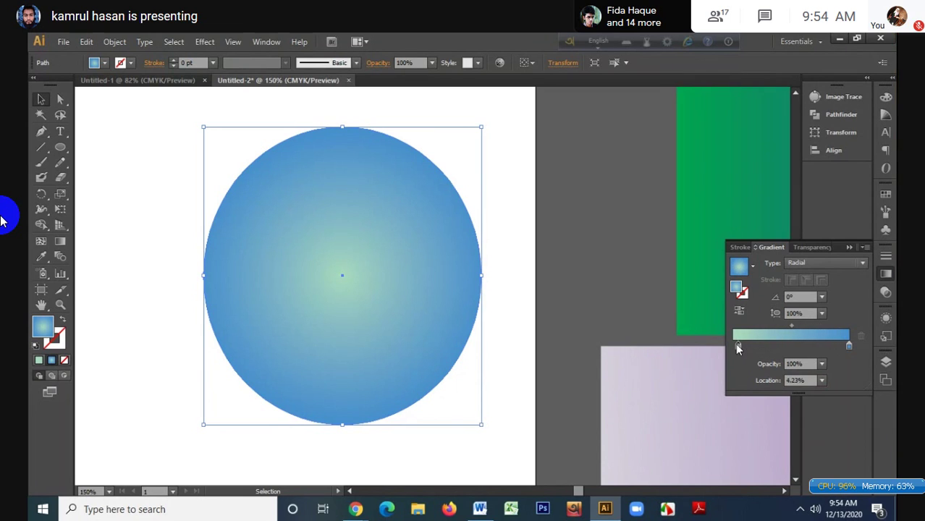
- Set the ellipse gradient's green stop to 16%, raise it to 69%, and bring it back to about 25%
click(802, 381)
text(16)
key(Return)
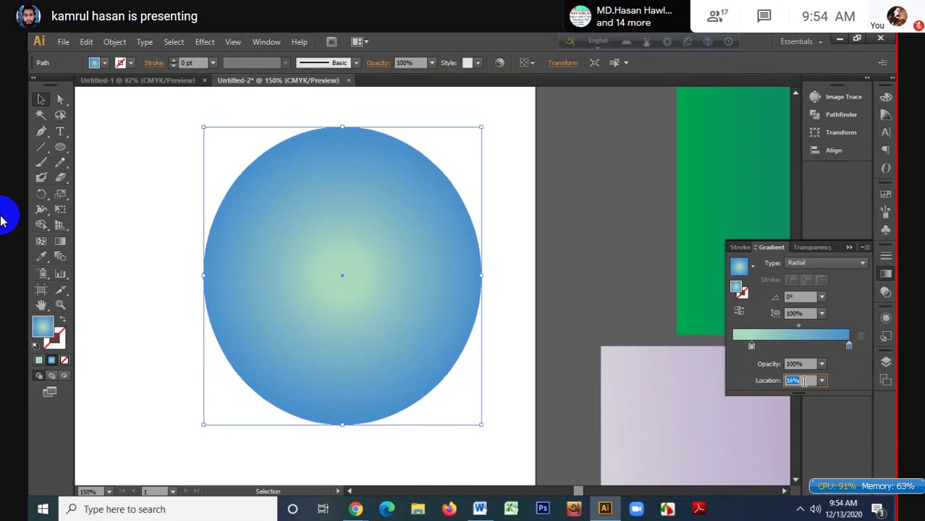
scroll(803, 381, up, 20)
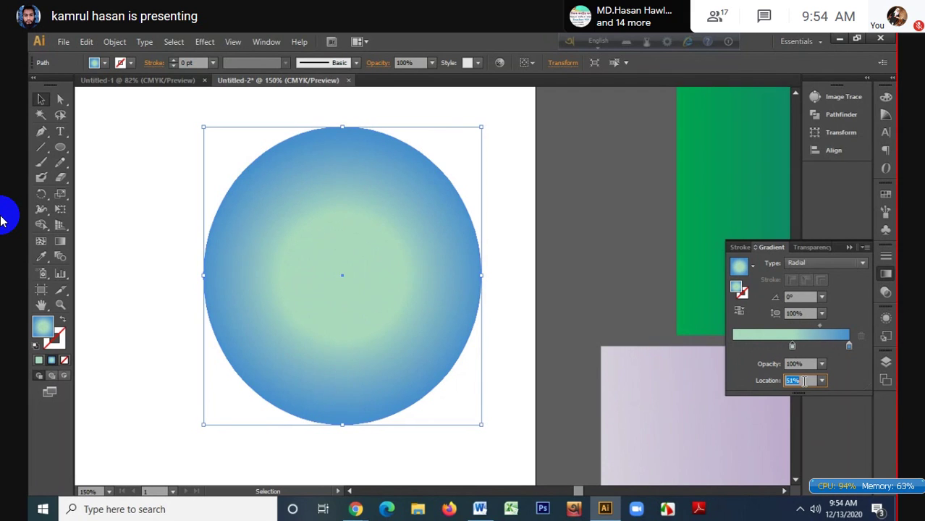
scroll(803, 381, up, 14)
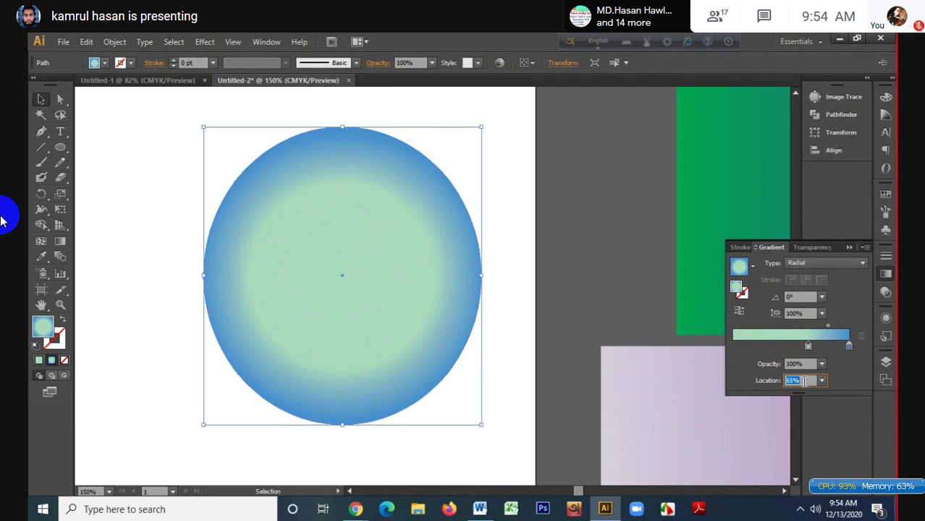
scroll(804, 380, up, 4)
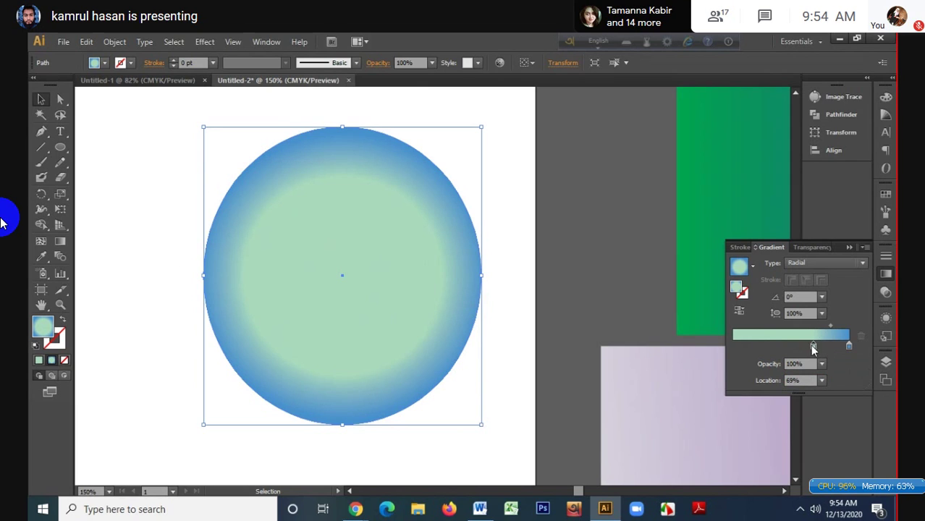
drag(811, 346, 759, 347)
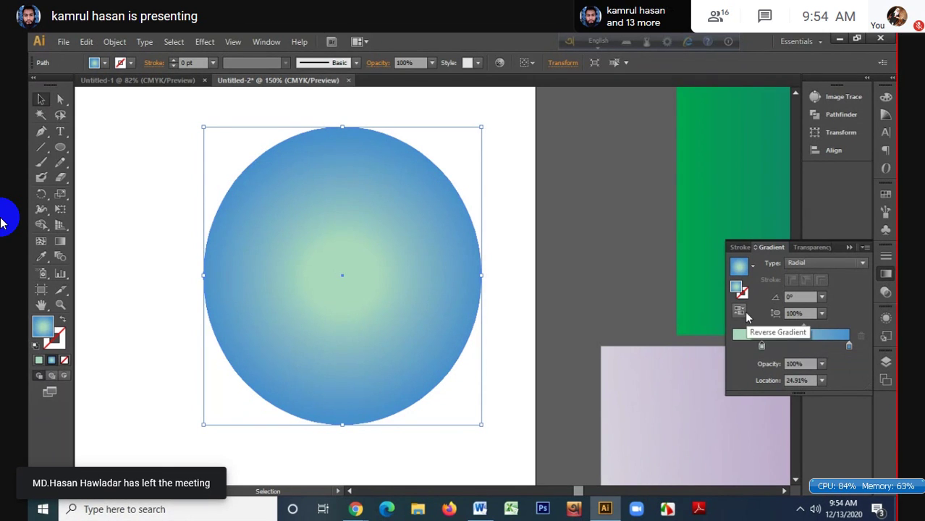
- Try the Linear gradient type on the ellipse and return it to Radial
click(823, 263)
click(819, 273)
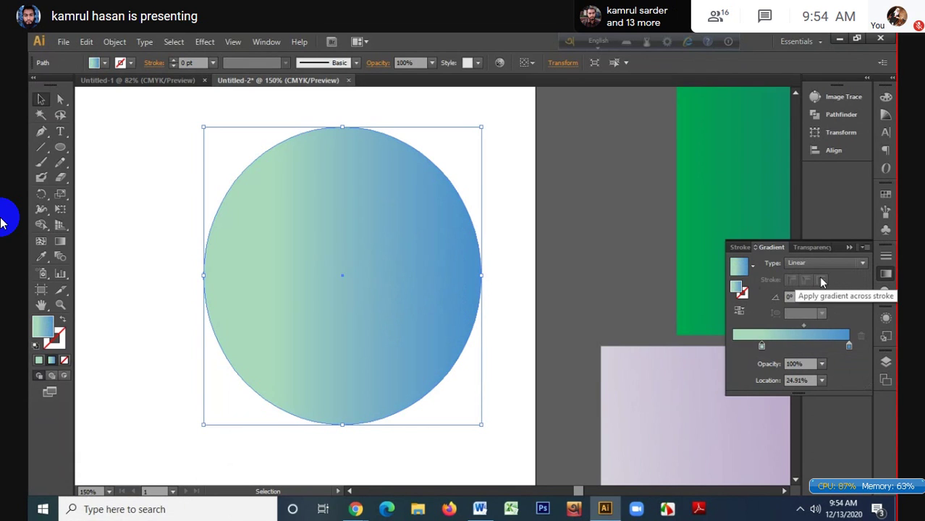
click(816, 263)
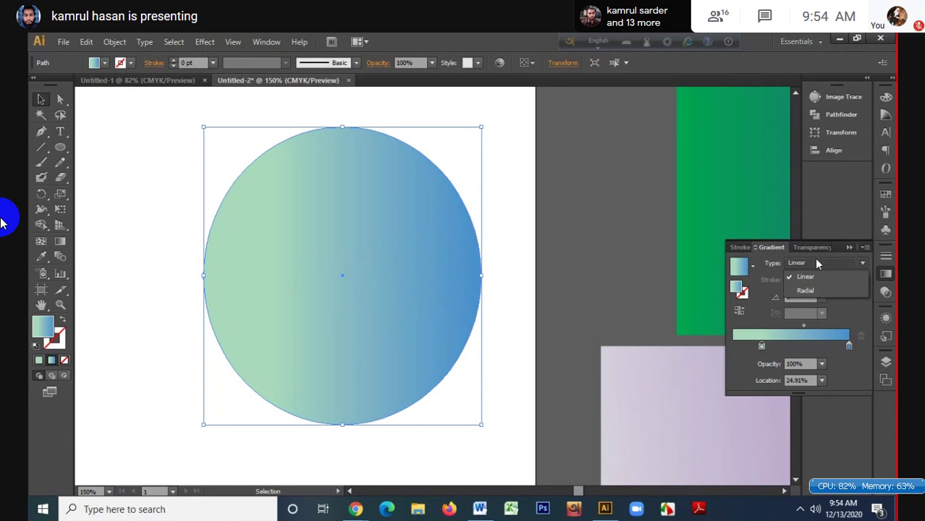
click(814, 262)
click(812, 261)
click(804, 291)
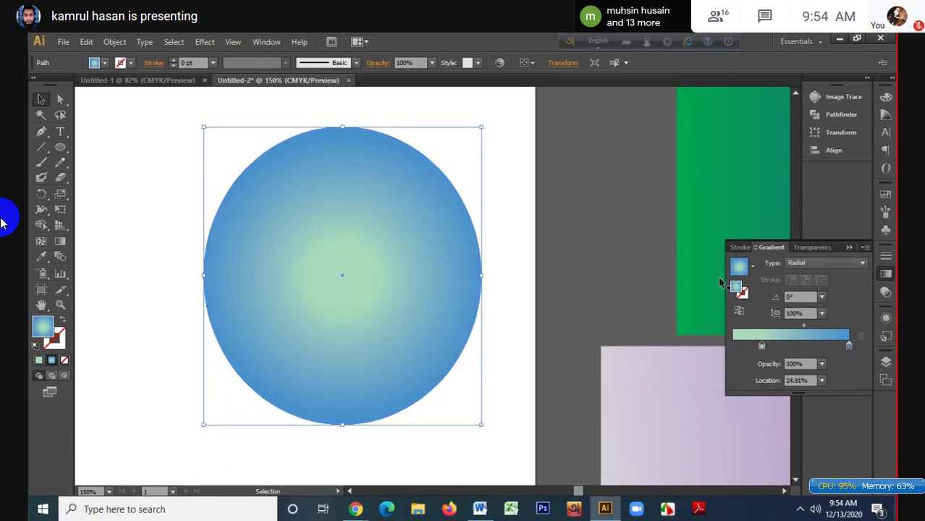
- Reverse the ellipse's radial gradient so that blue is at the center and green at the edge
click(545, 244)
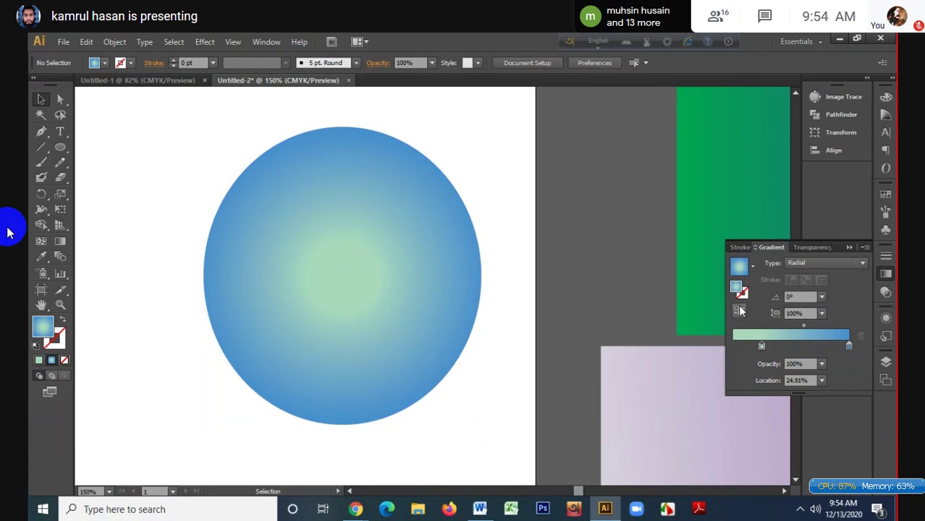
click(466, 214)
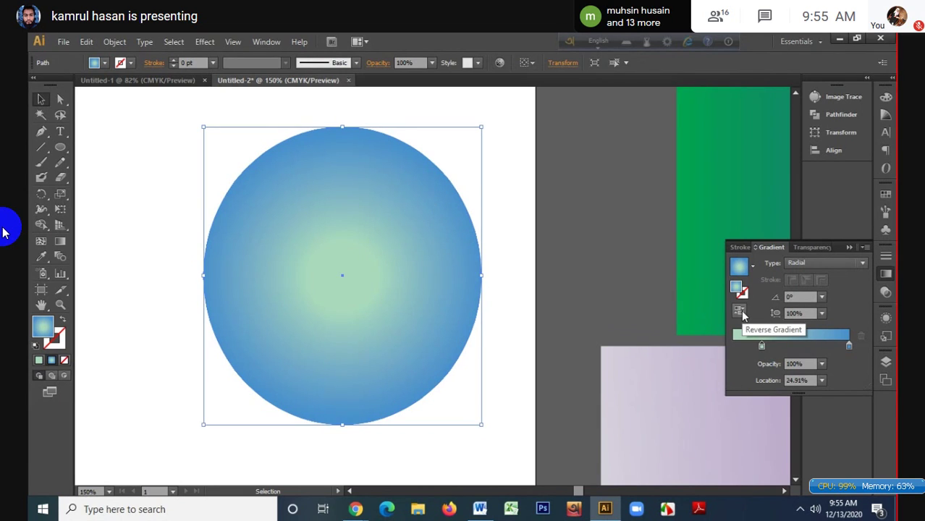
click(740, 311)
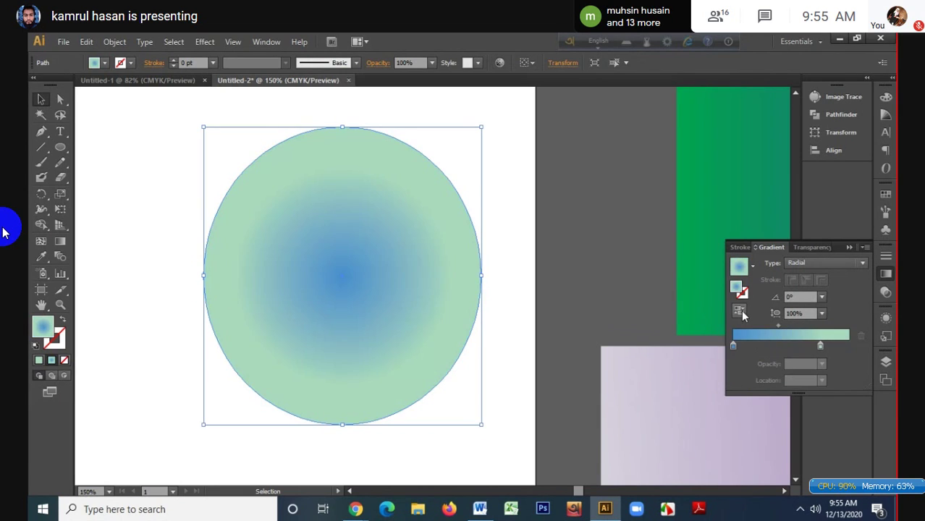
click(741, 312)
click(740, 312)
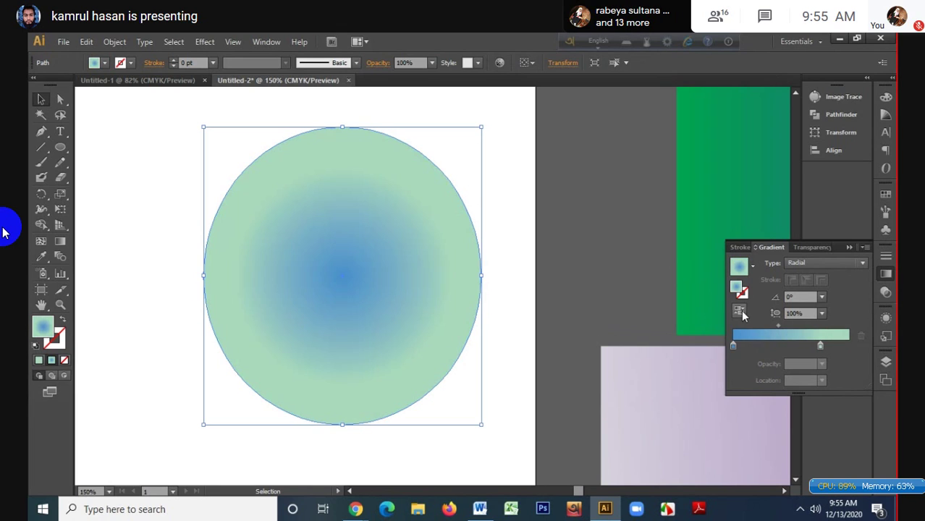
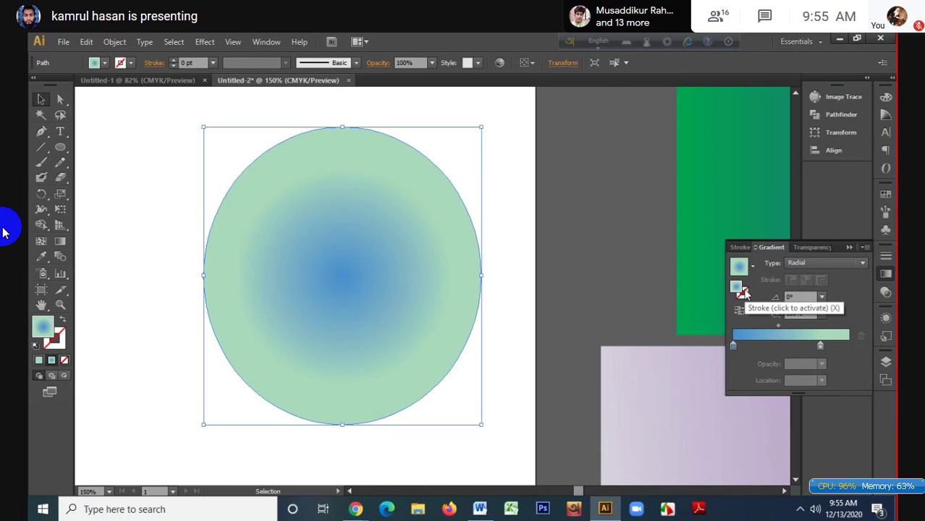
- Swap the ellipse's fill and stroke and increase the stroke weight to 40 pt
click(741, 292)
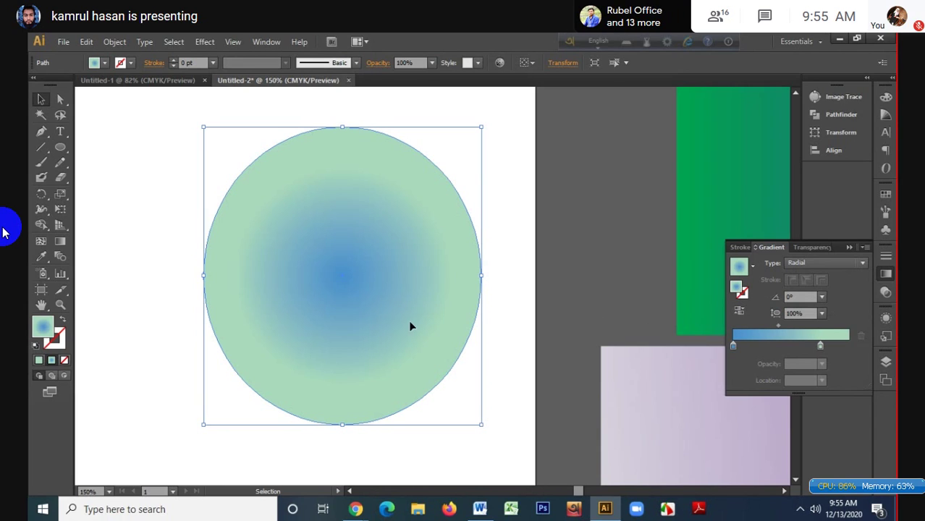
click(63, 321)
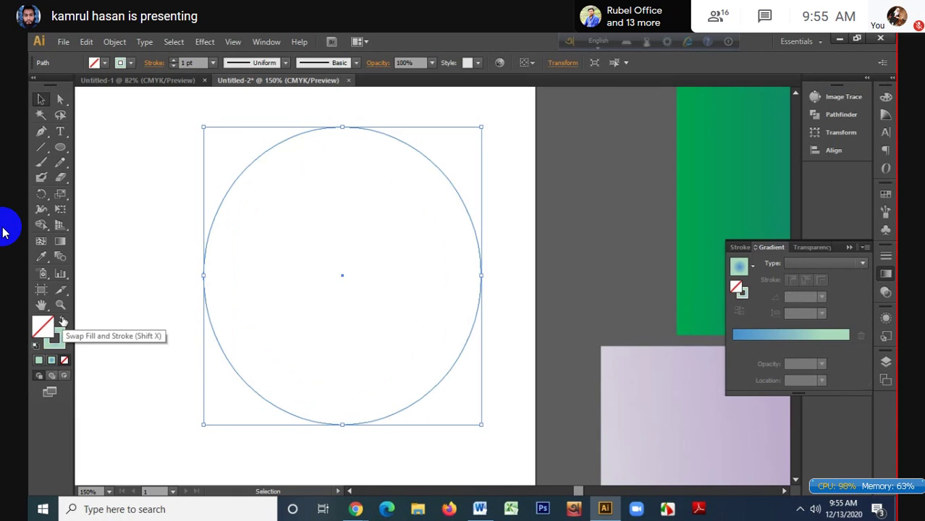
click(198, 64)
scroll(201, 63, up, 20)
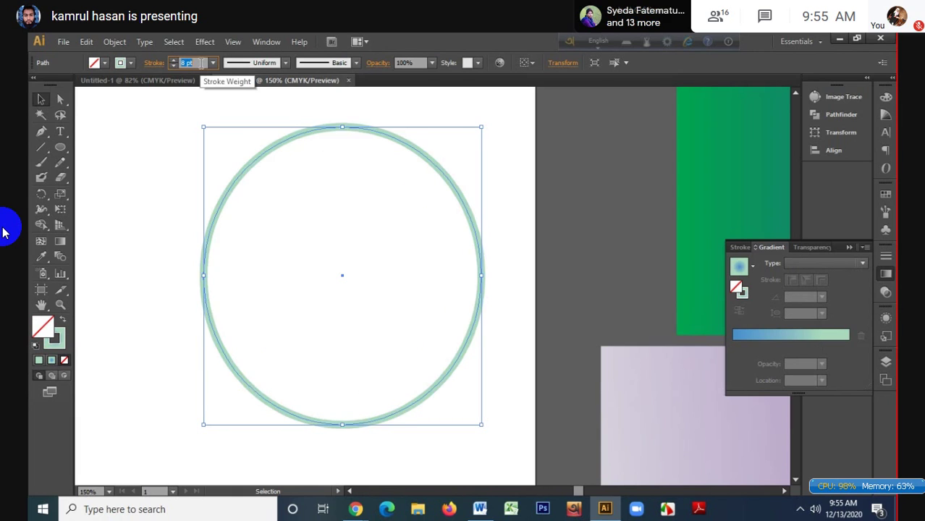
scroll(201, 63, up, 12)
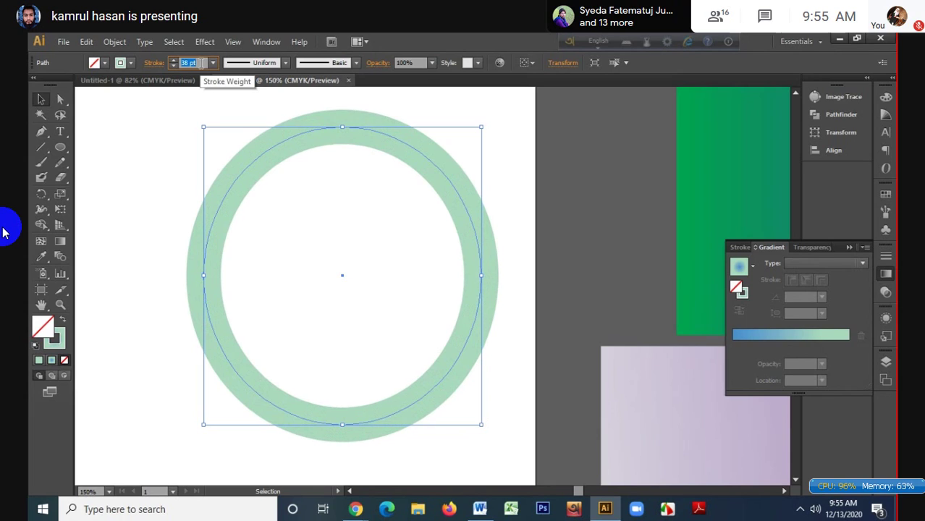
- Apply the blue-green radial gradient to the ellipse's fill and stroke, and move the stroke gradient's blue stop to about 60%
click(763, 335)
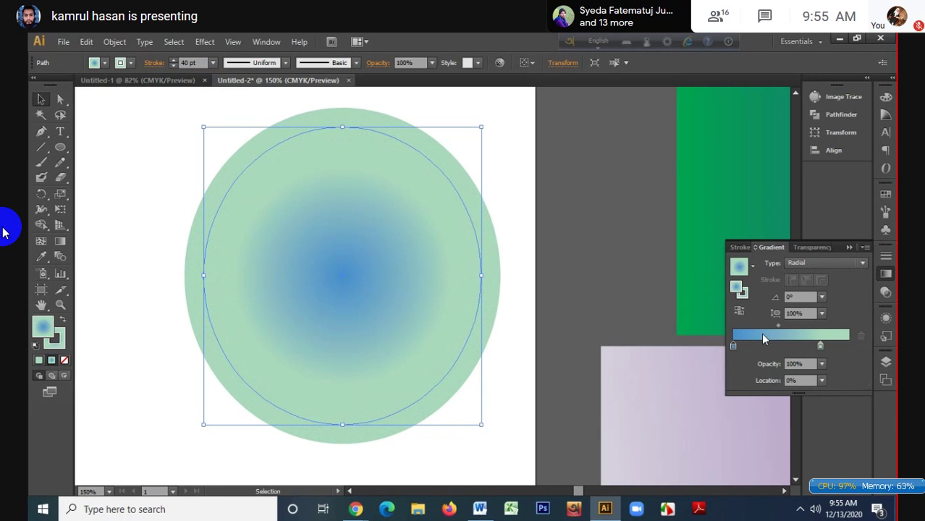
click(753, 266)
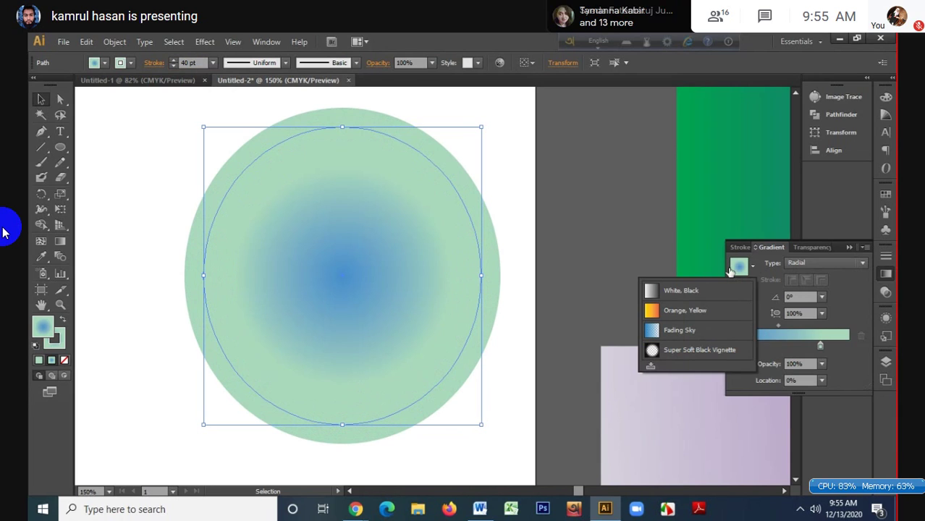
click(743, 293)
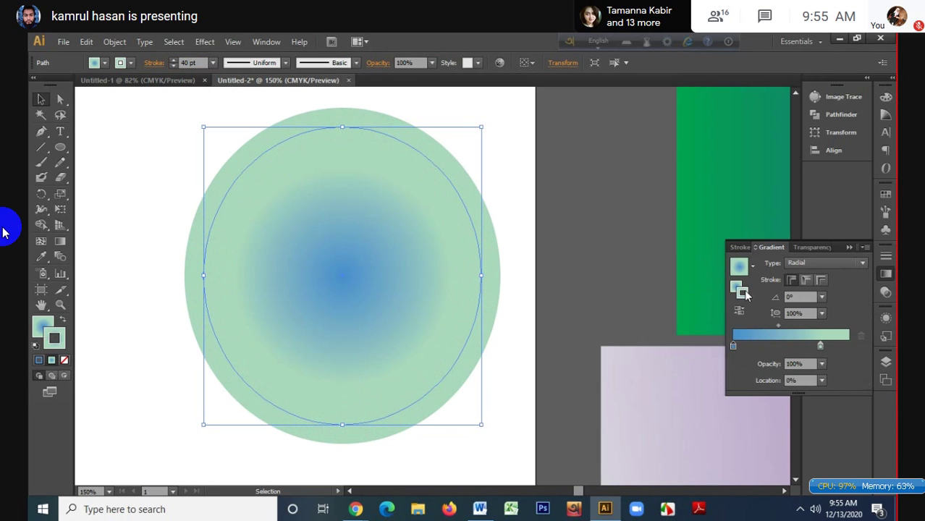
drag(733, 345, 803, 336)
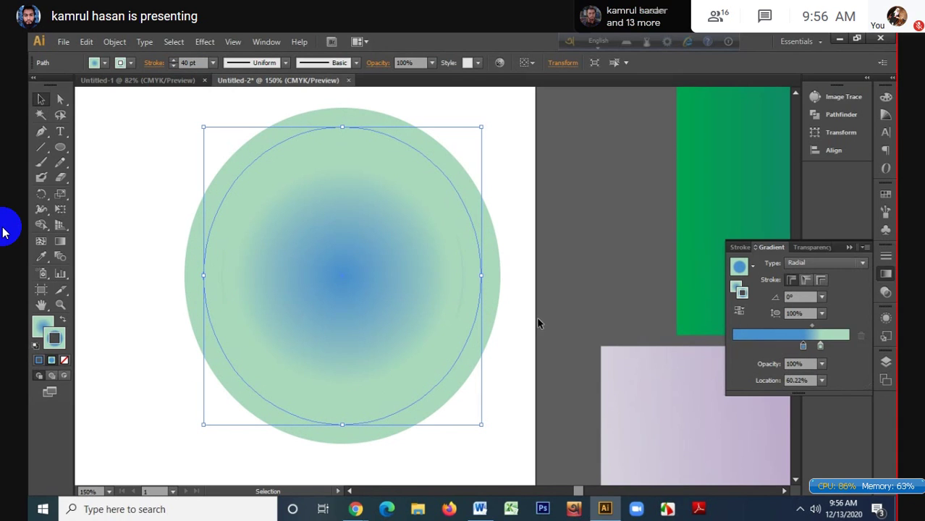
drag(535, 236, 456, 284)
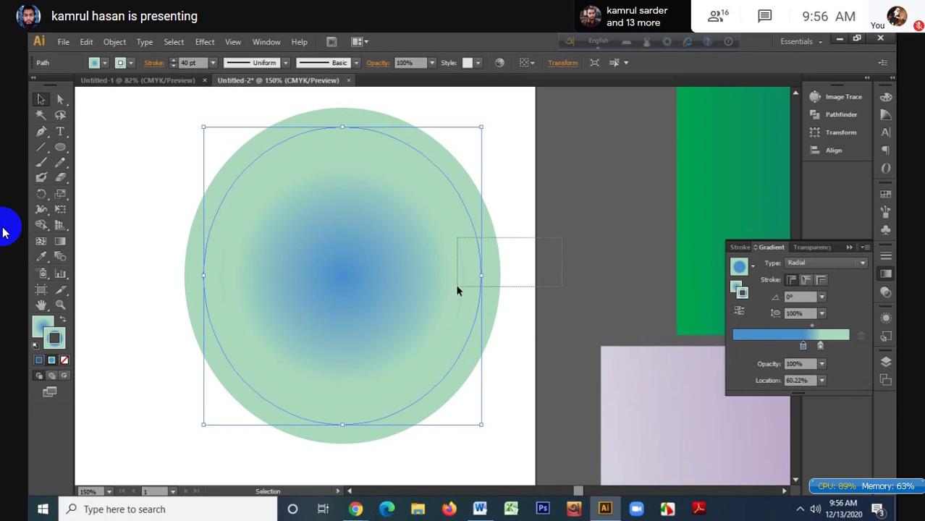
- Compare the gradient within, along and across the ellipse's stroke, and keep it applied along the stroke
click(807, 280)
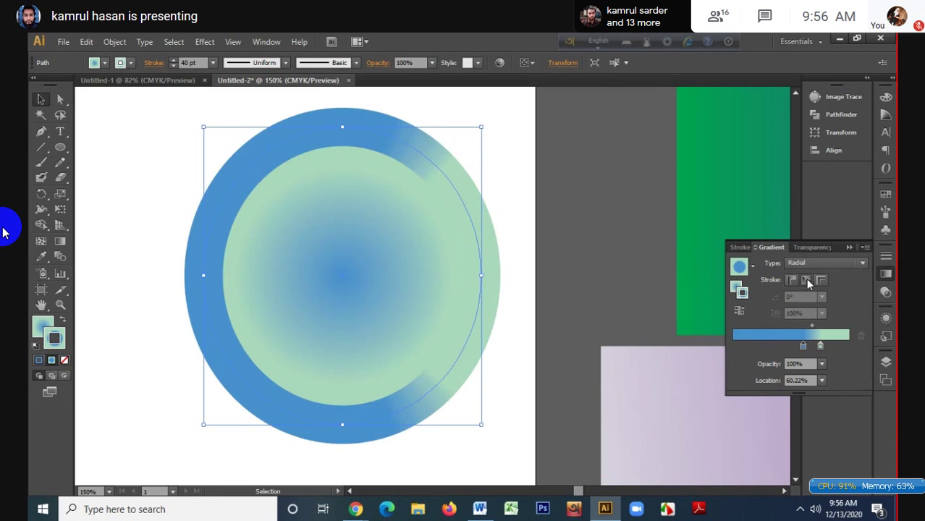
click(820, 280)
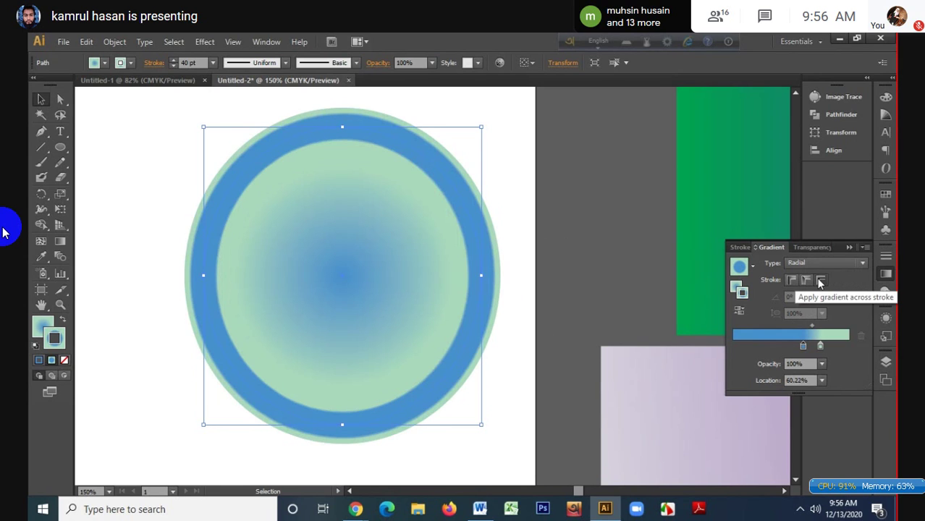
click(803, 280)
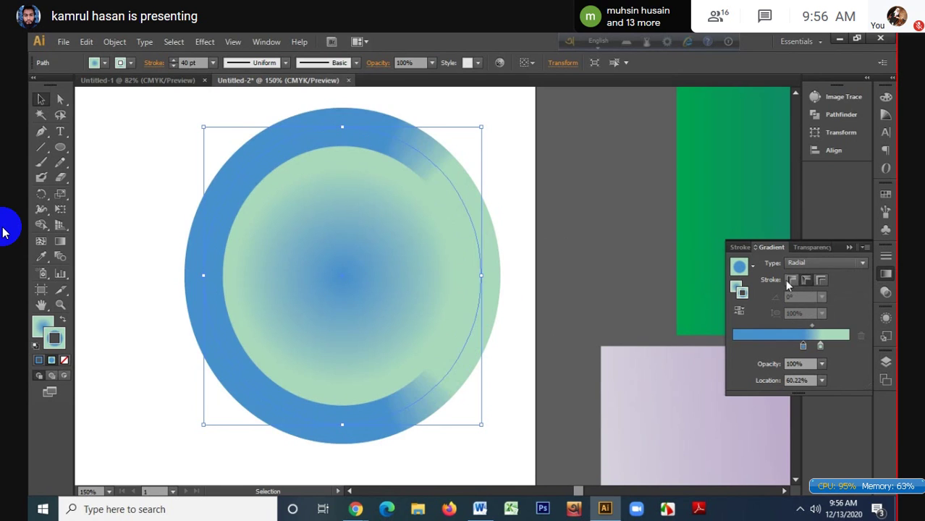
click(788, 281)
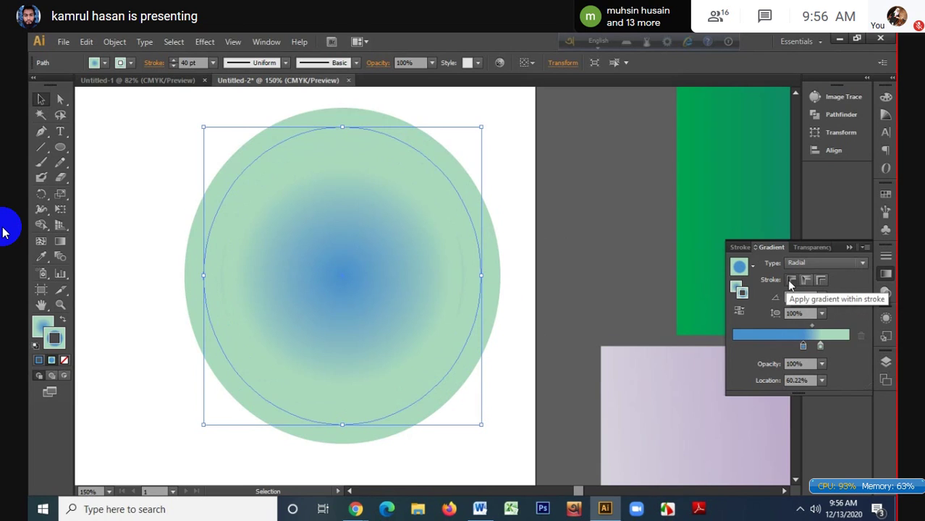
click(804, 282)
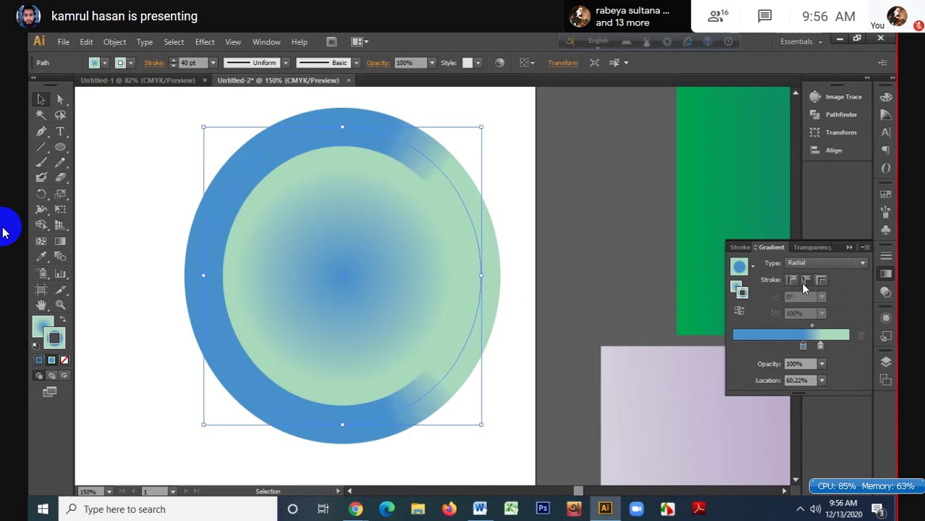
- Return the stroke gradient's blue stop to 0%, and deselect and reselect the ellipse
drag(802, 346, 691, 349)
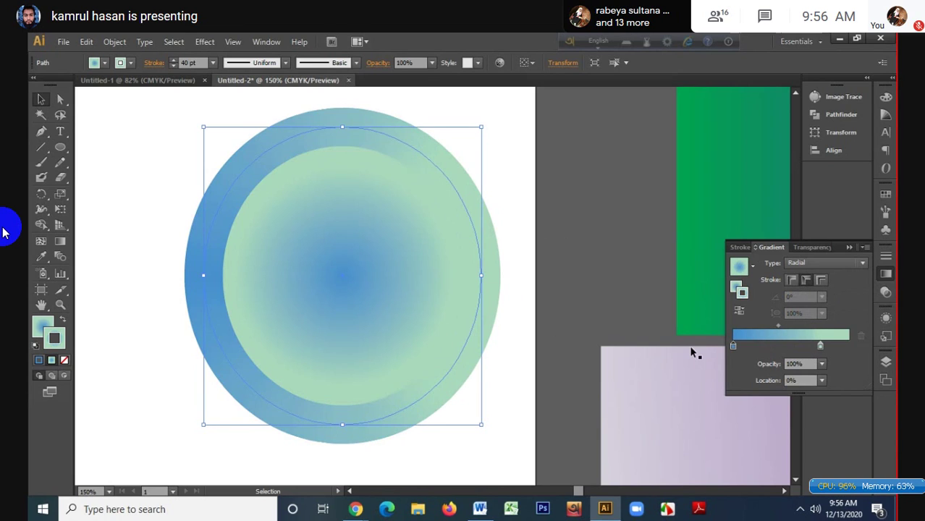
right_click(558, 349)
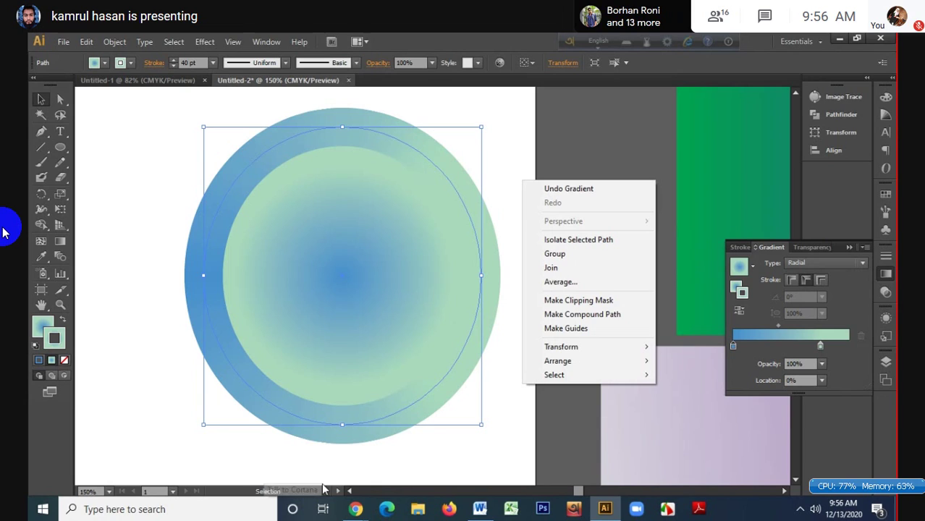
click(469, 164)
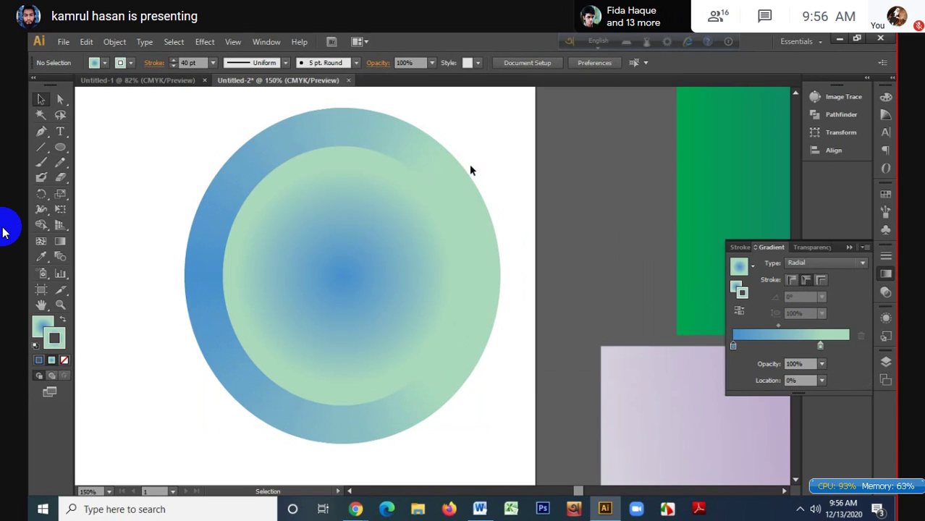
click(401, 252)
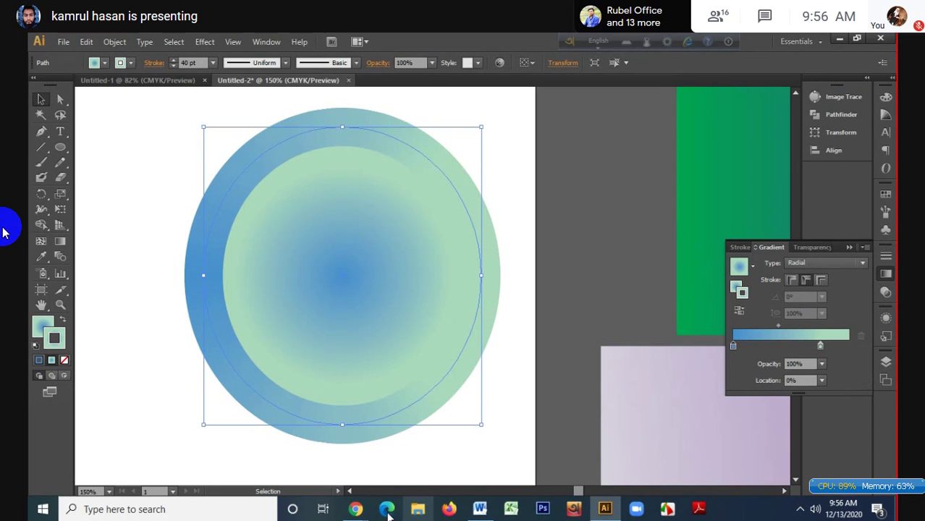
- Switch to the Google Meet window in Chrome to check the participants, and return to Illustrator
mouse_move(348, 512)
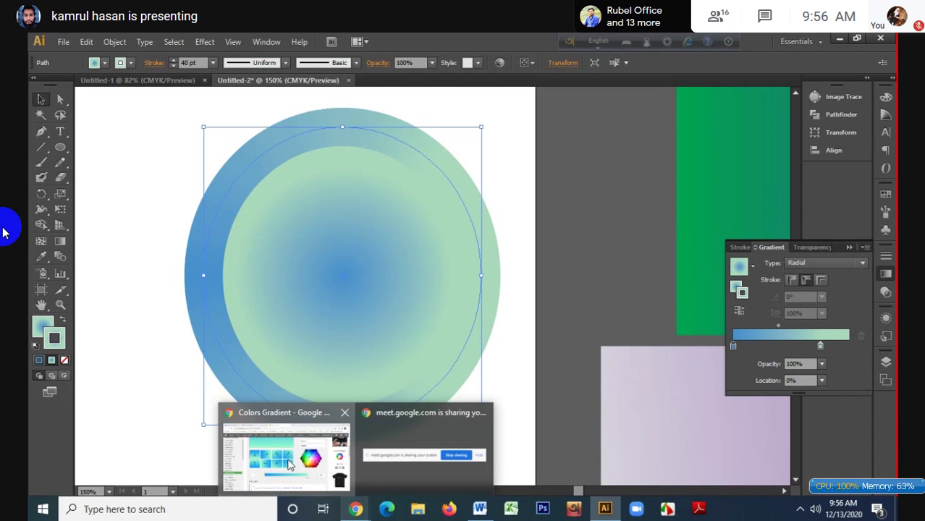
click(427, 441)
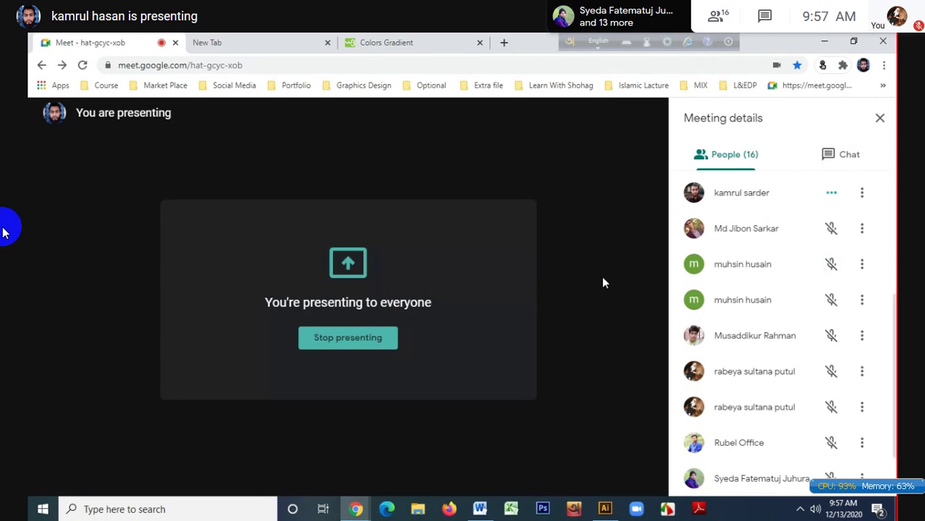
click(605, 508)
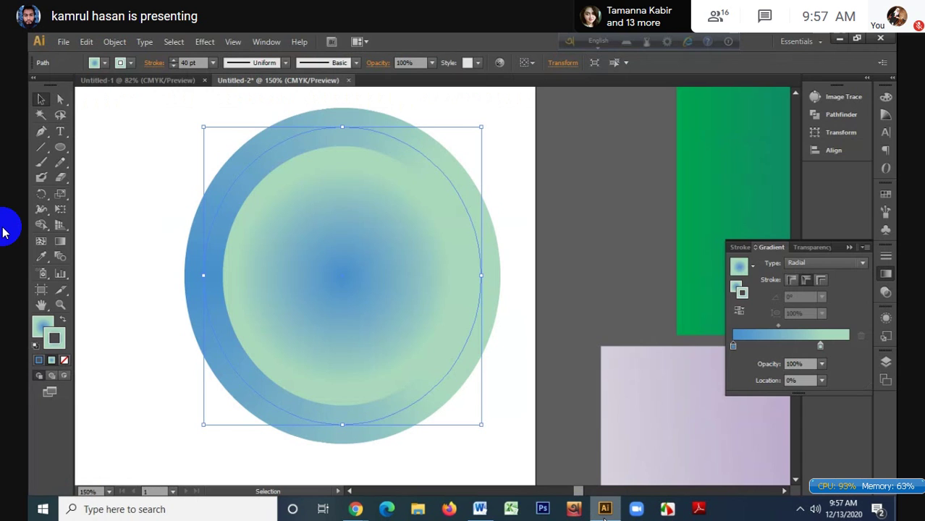
- Move the gradient ellipse off the artboard and add the point text "Dhaka" on the cleared area
drag(344, 286, 708, 335)
click(61, 132)
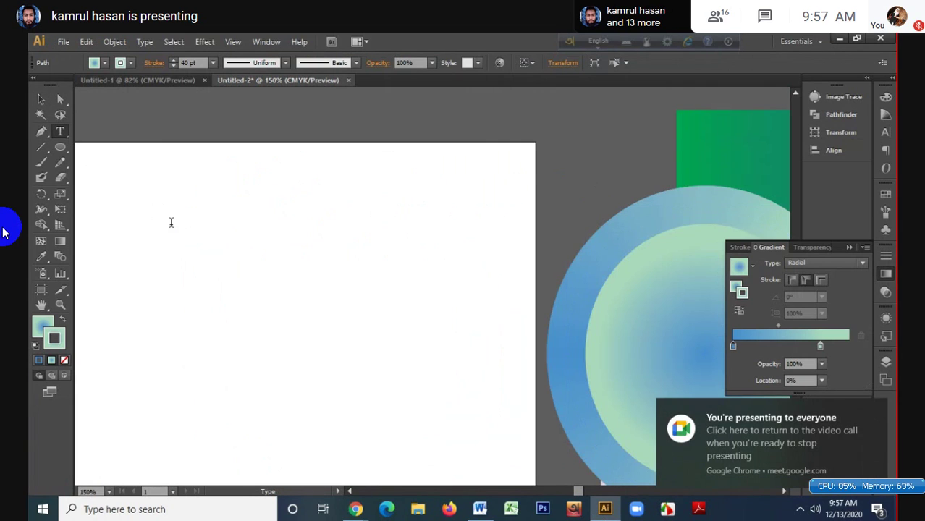
click(171, 222)
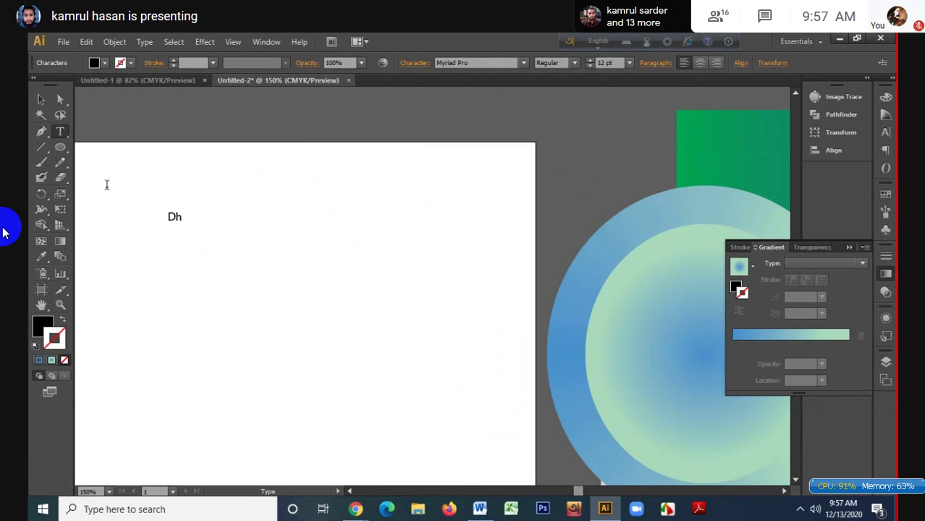
text(aka)
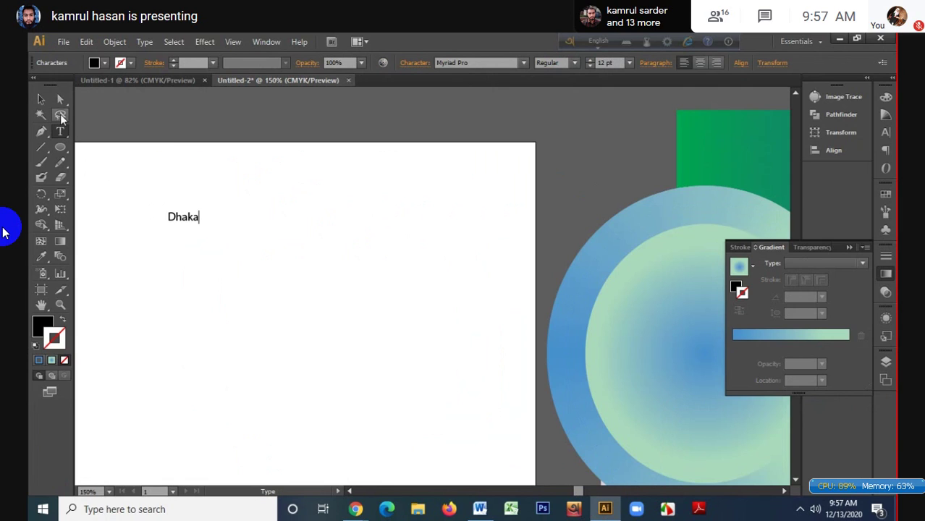
- Enlarge the "Dhaka" text to about 118 pt and set its font to Impact
click(41, 99)
drag(191, 215, 427, 354)
drag(380, 267, 427, 329)
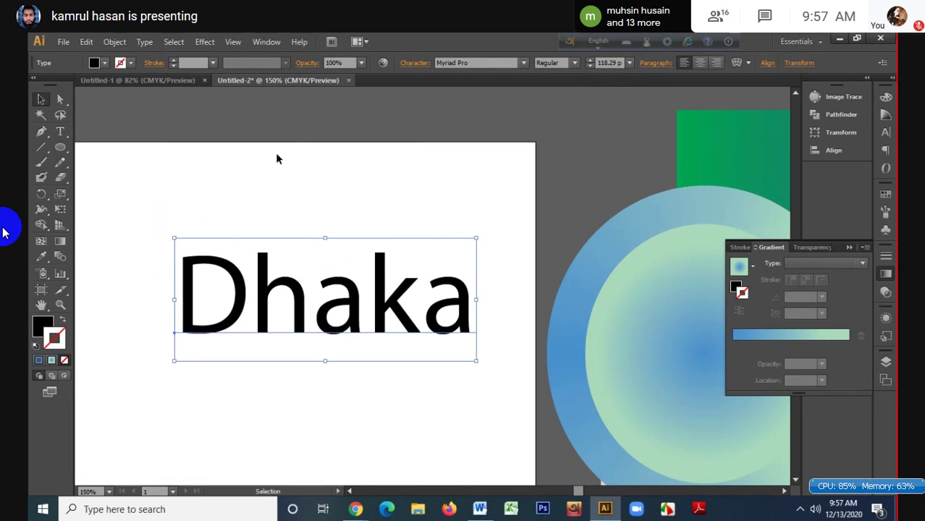
click(476, 63)
text(Impact)
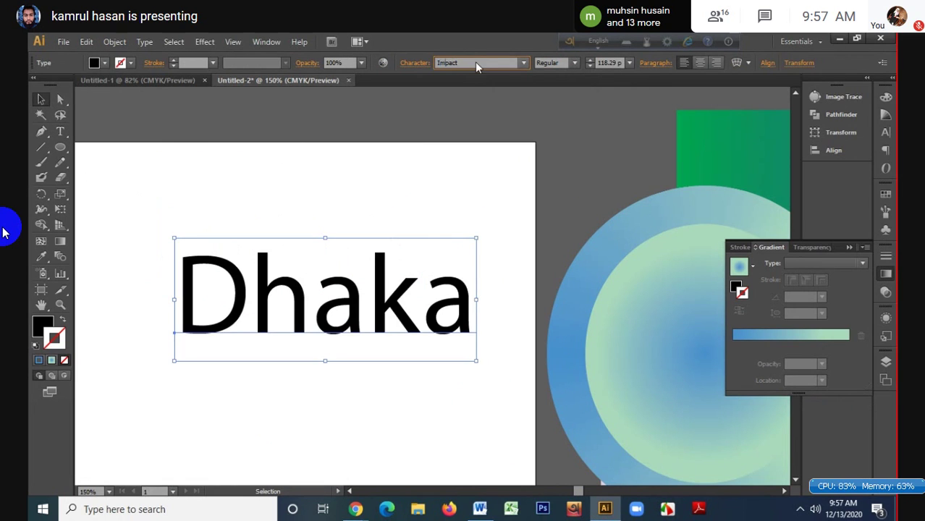
key(Return)
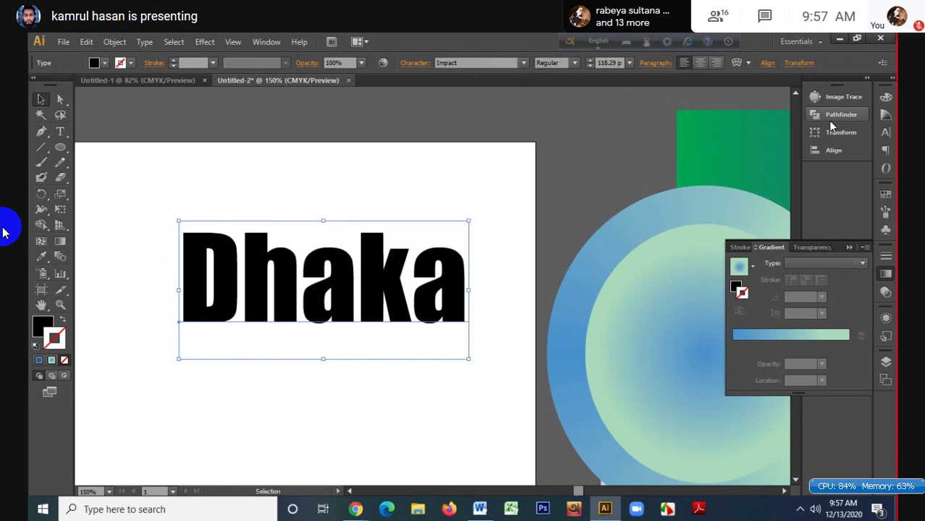
- Set the "Dhaka" text's tracking to 200 and reposition the text fully inside the artboard
click(884, 133)
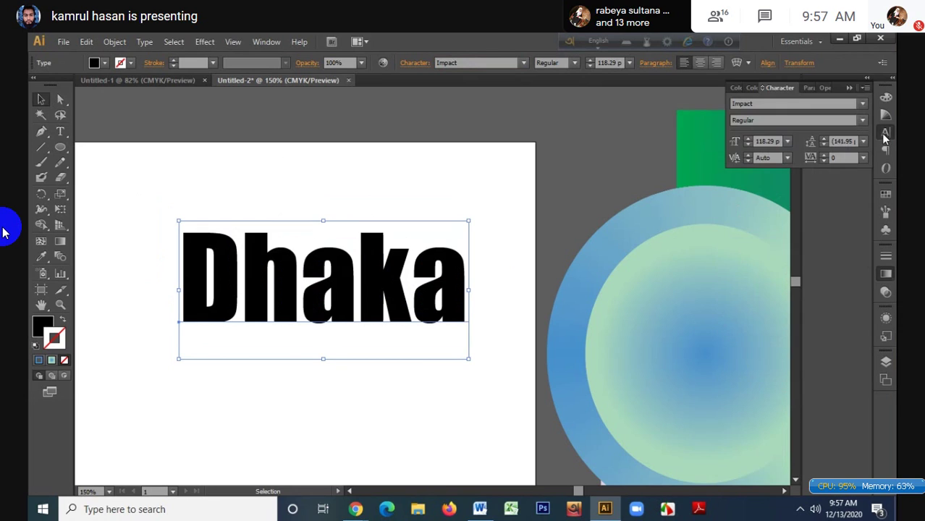
click(847, 158)
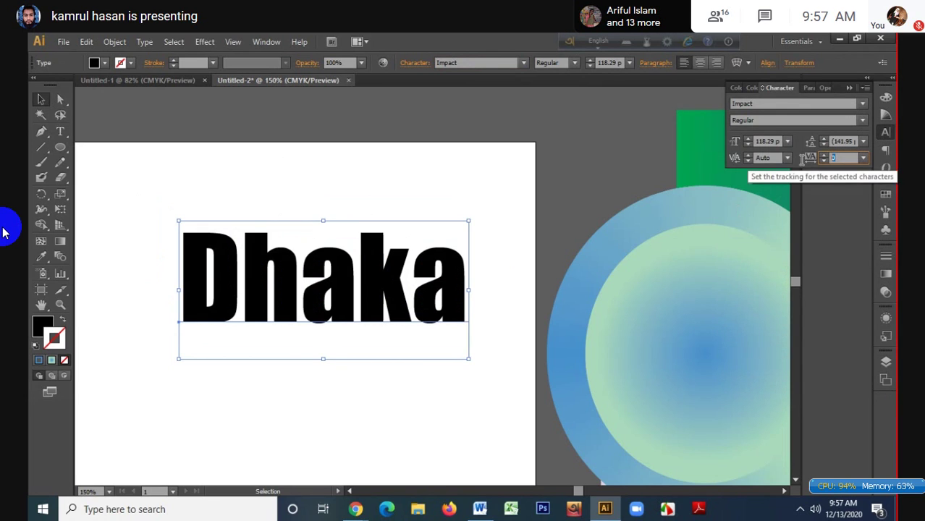
text(200)
key(Return)
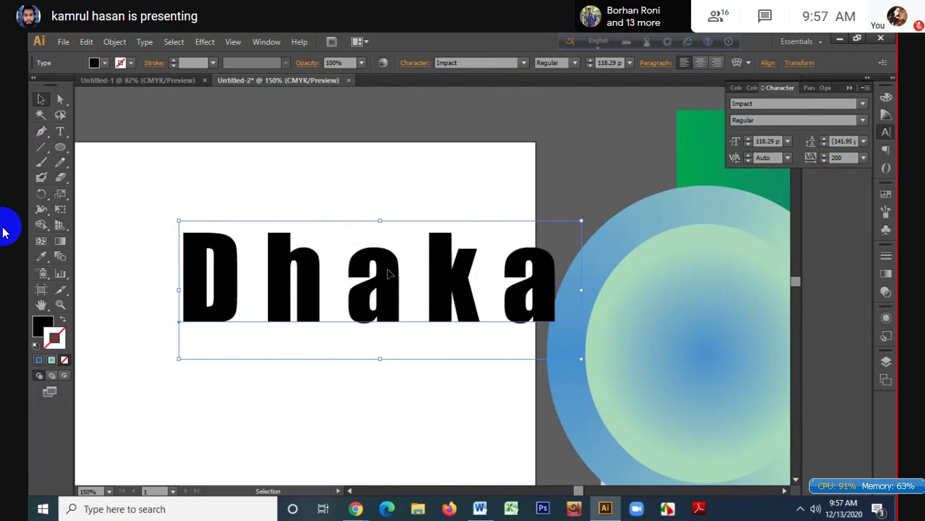
drag(389, 274, 317, 263)
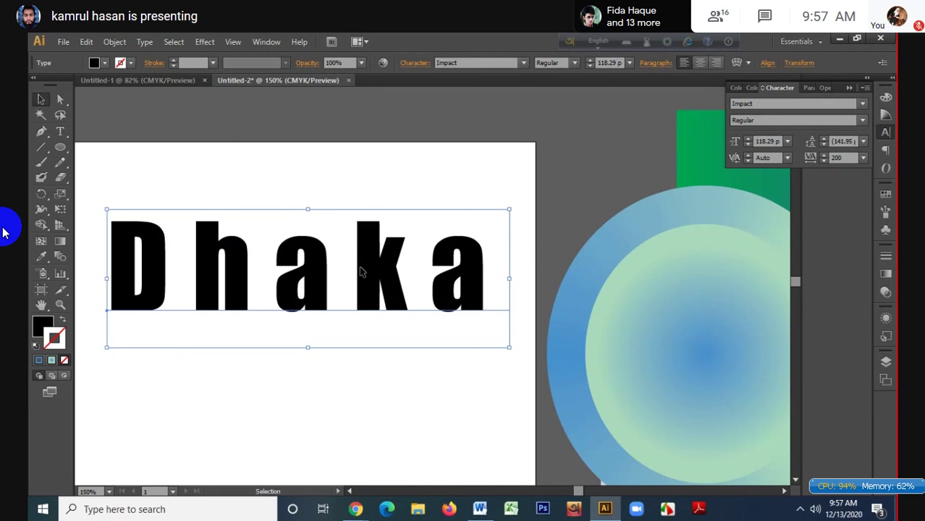
- Examine the Expand options and the Create Outlines commands available for the "Dhaka" text without applying them
click(115, 42)
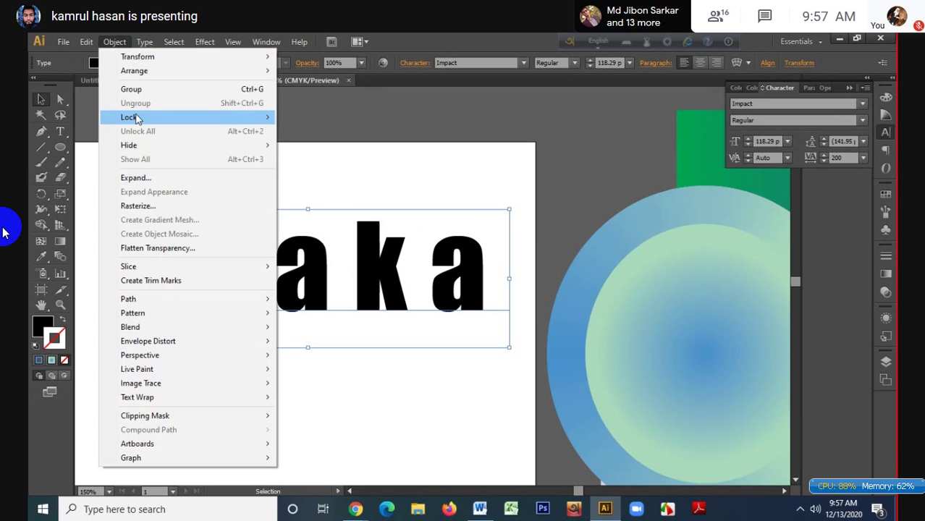
click(171, 185)
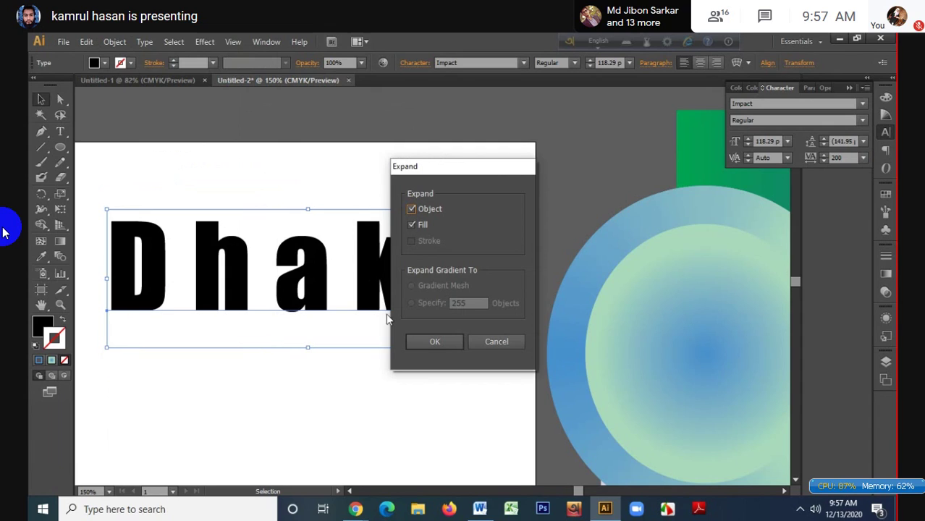
click(435, 342)
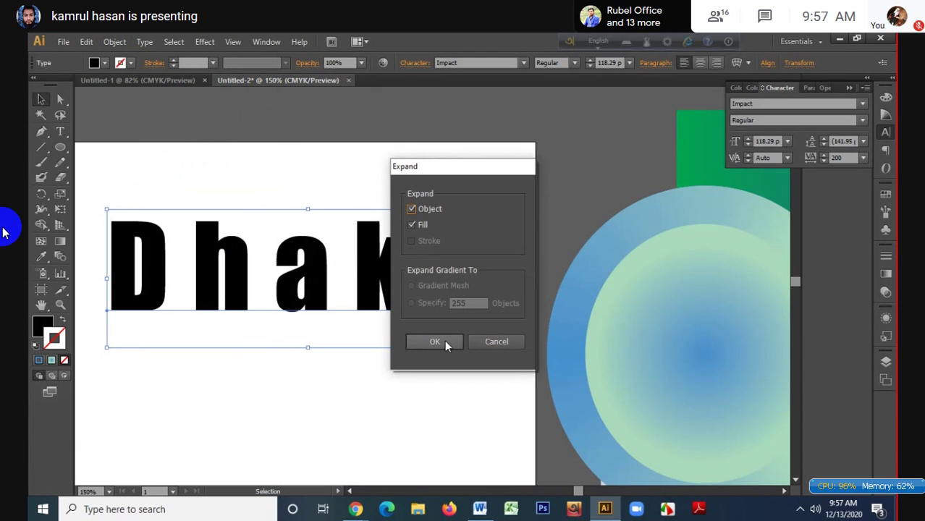
click(489, 343)
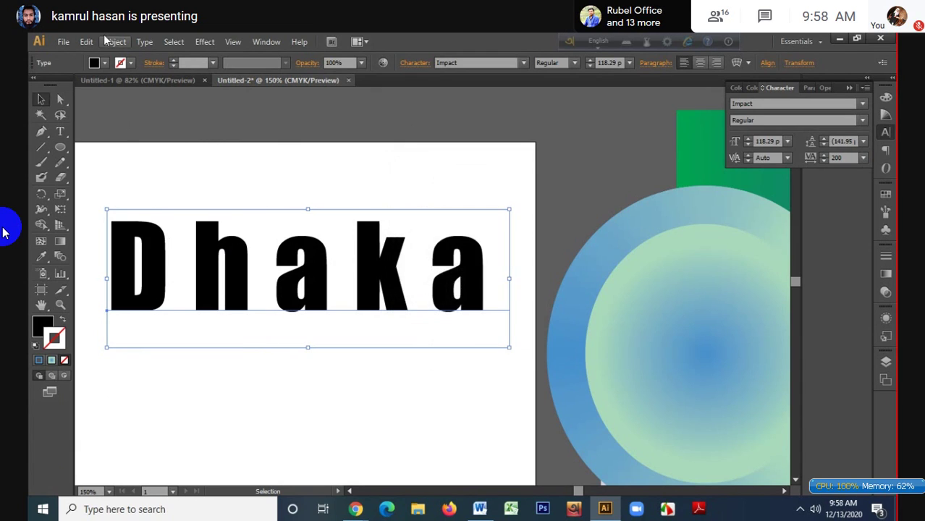
click(112, 41)
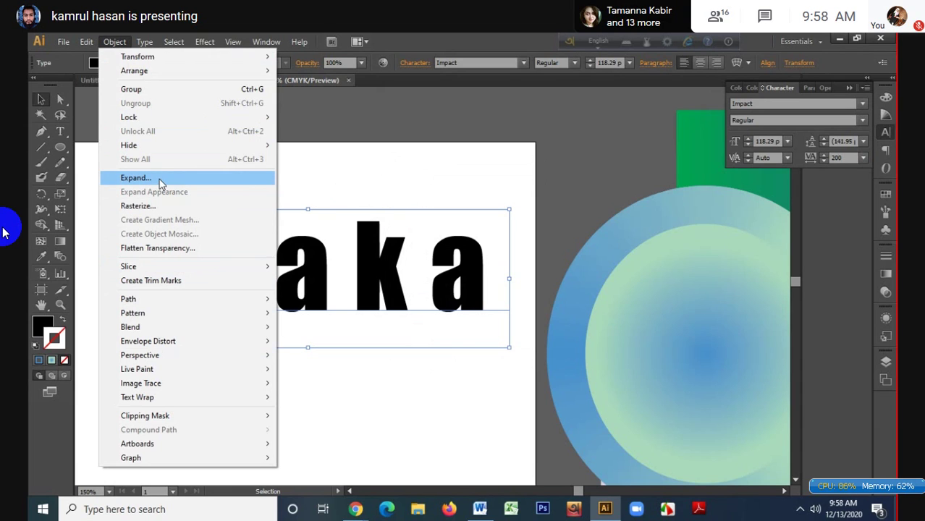
click(108, 45)
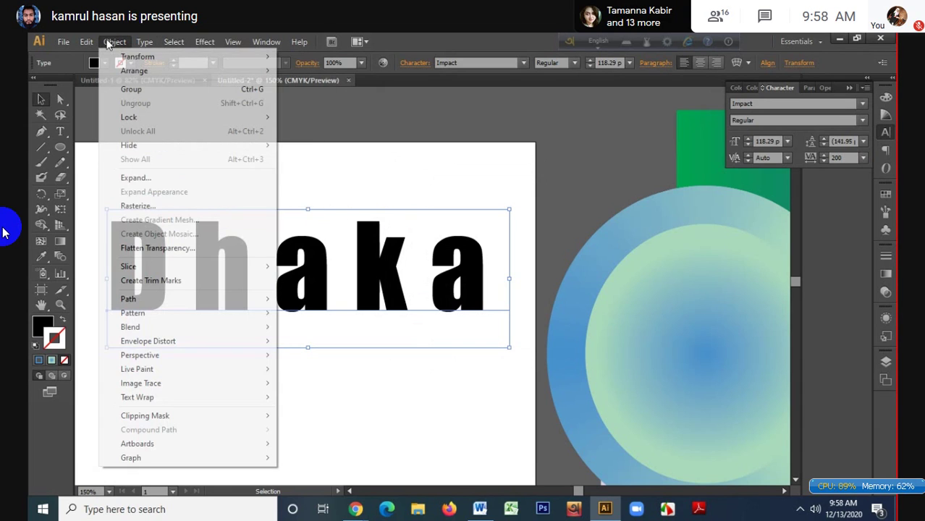
click(94, 43)
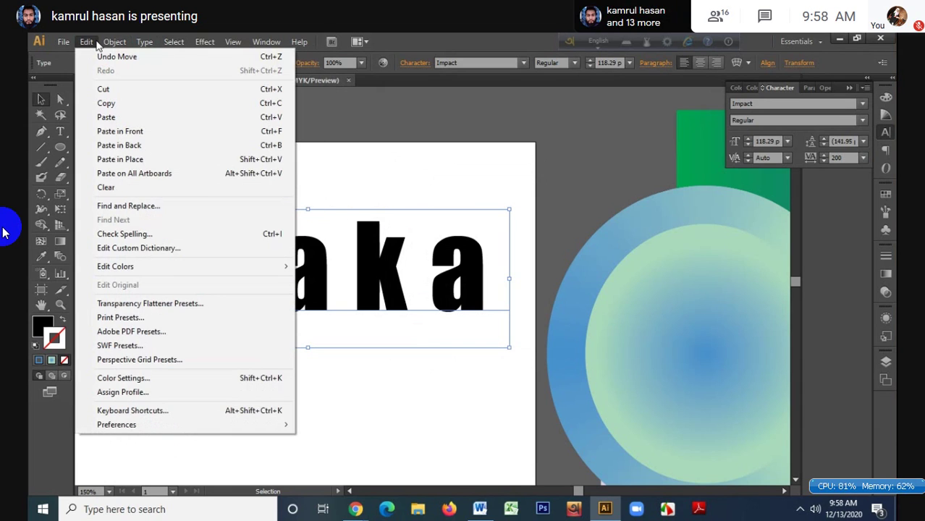
mouse_move(145, 42)
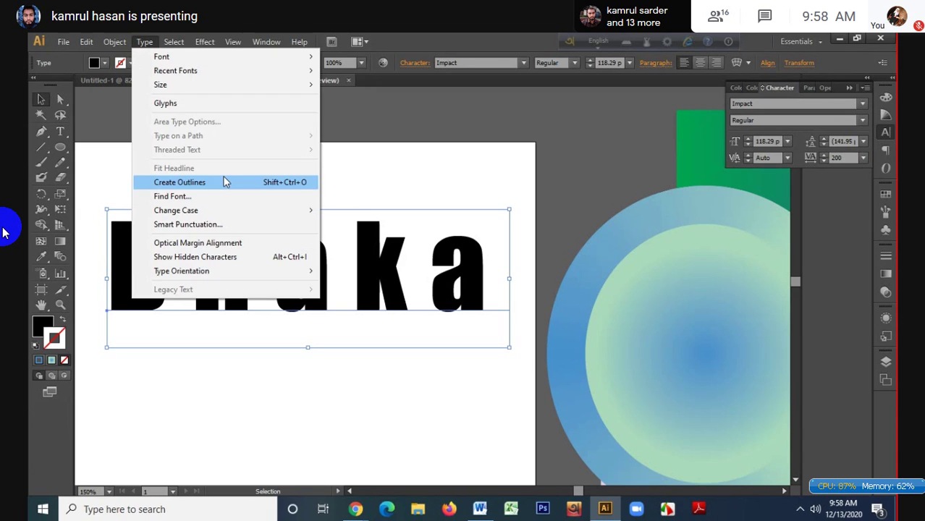
click(375, 171)
click(293, 250)
right_click(294, 251)
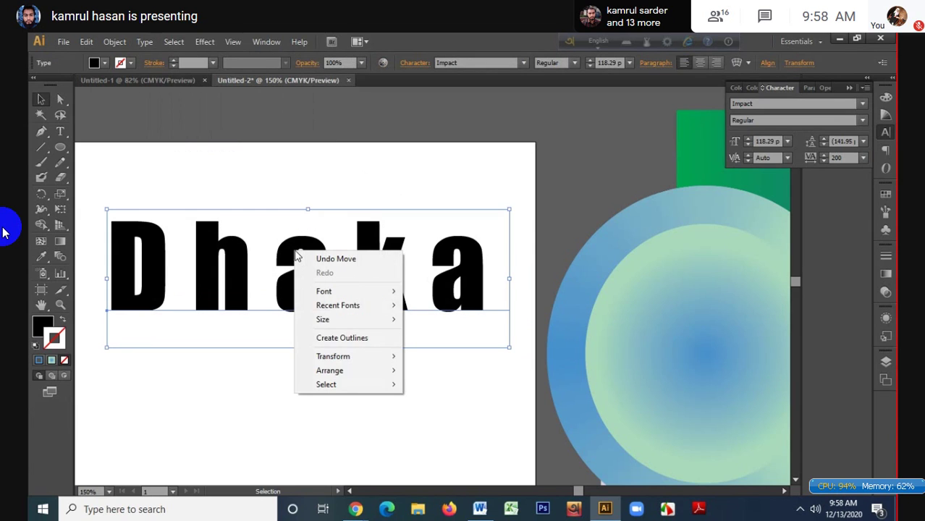
click(302, 175)
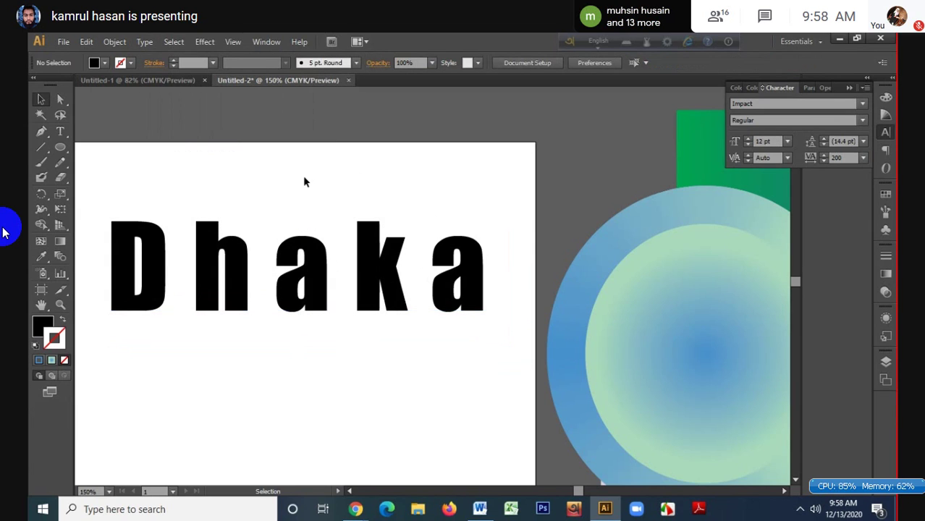
- Duplicate the "Dhaka" text twice straight below the original to make a stack of three
scroll(302, 176, down, 2)
scroll(303, 176, down, 1)
alt+drag(304, 208, 304, 340)
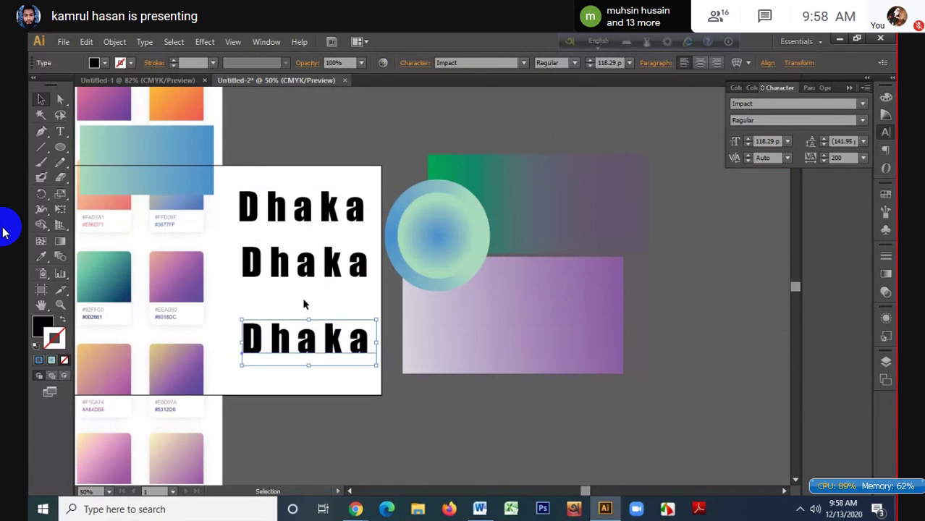
- Expand the object and fill of the top "Dhaka" text and move it up to the artboard's top edge
scroll(298, 226, up, 4)
click(301, 218)
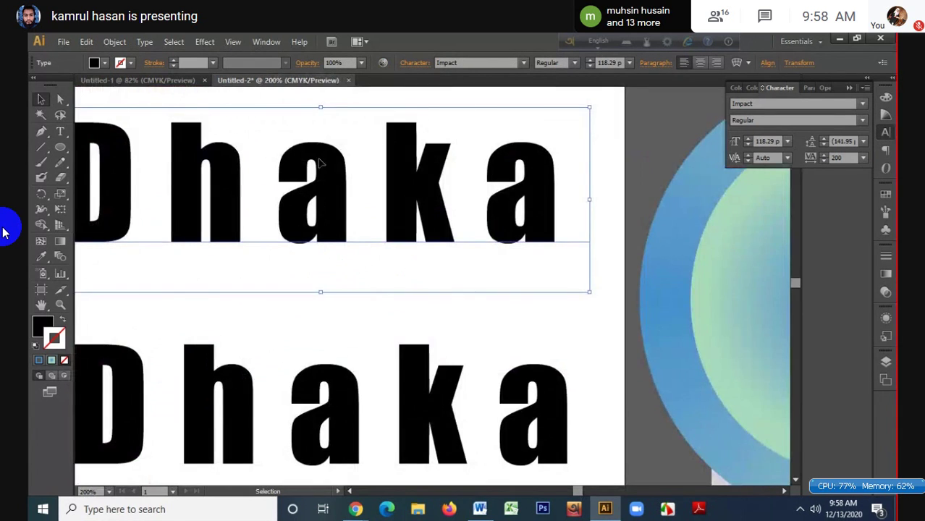
click(116, 42)
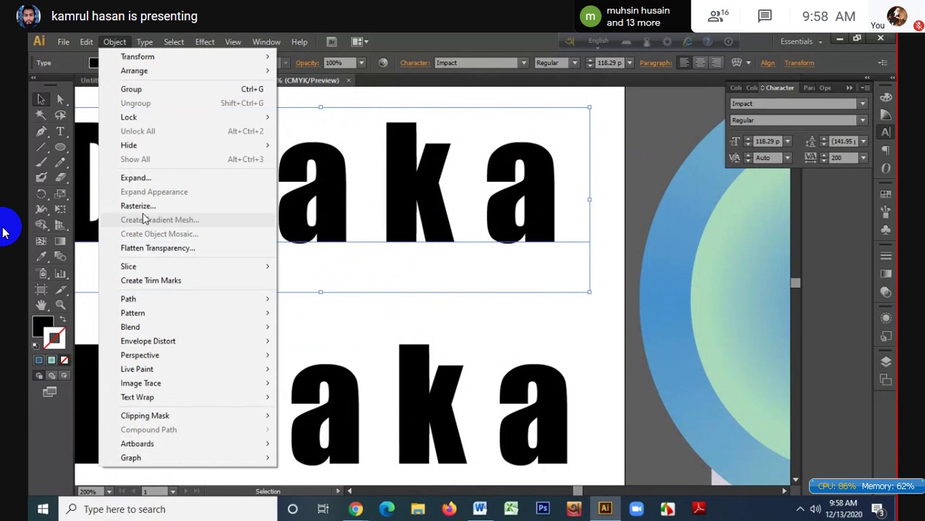
click(146, 178)
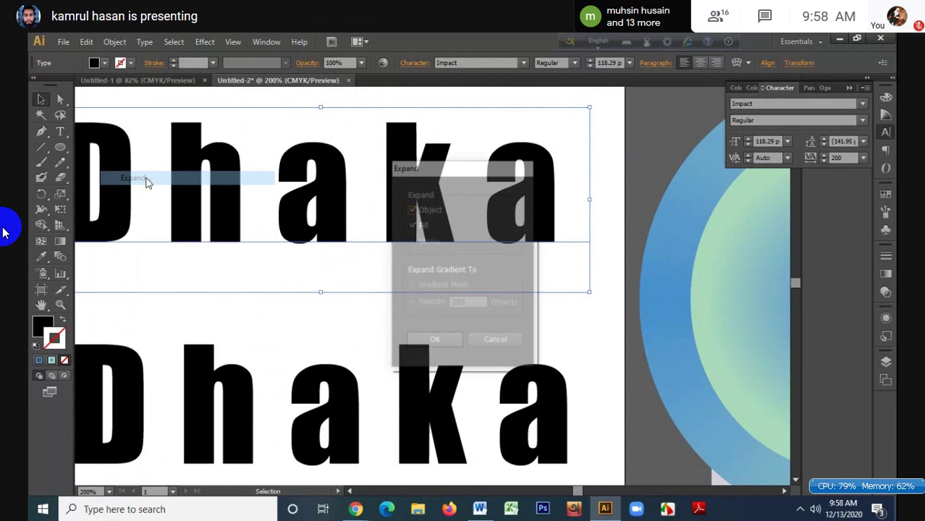
click(435, 339)
key(ctrl+1)
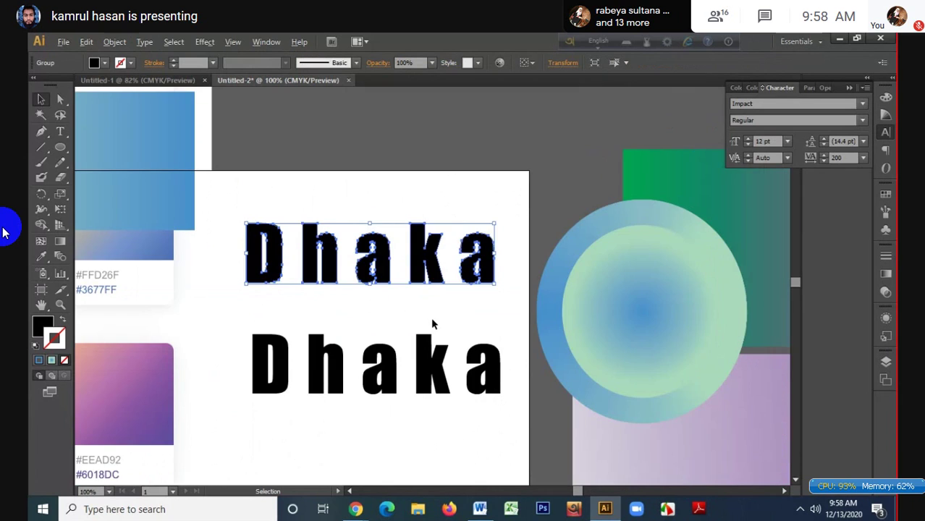
click(431, 324)
drag(378, 202, 378, 203)
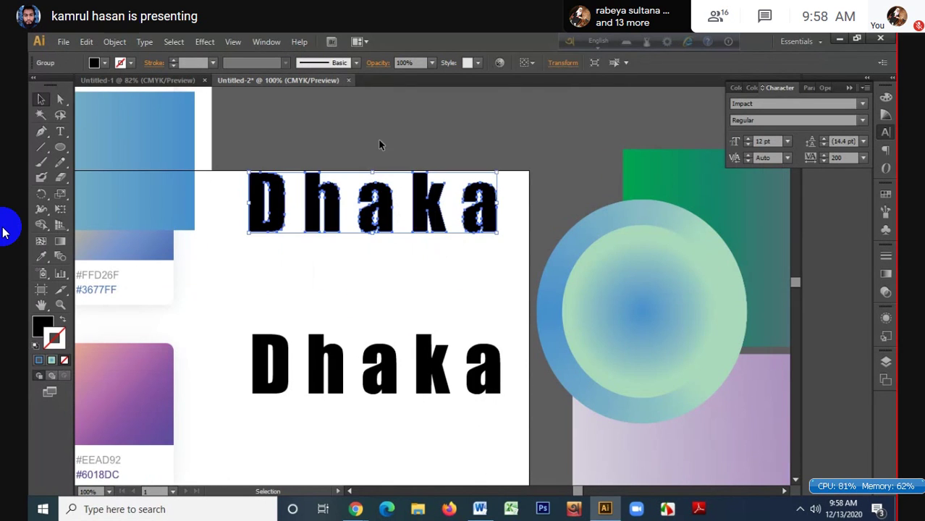
- Move the middle "Dhaka" text up beneath the expanded one and convert it to outlines
drag(376, 355, 374, 281)
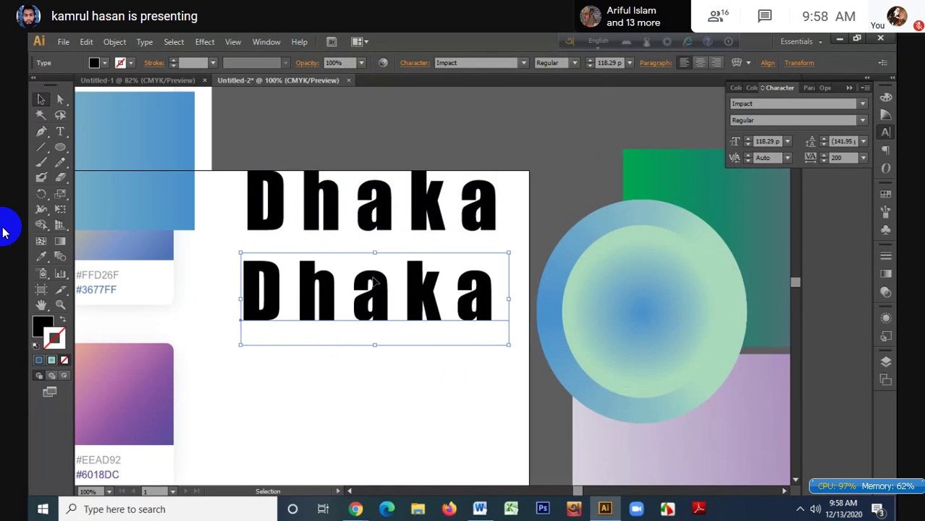
click(144, 41)
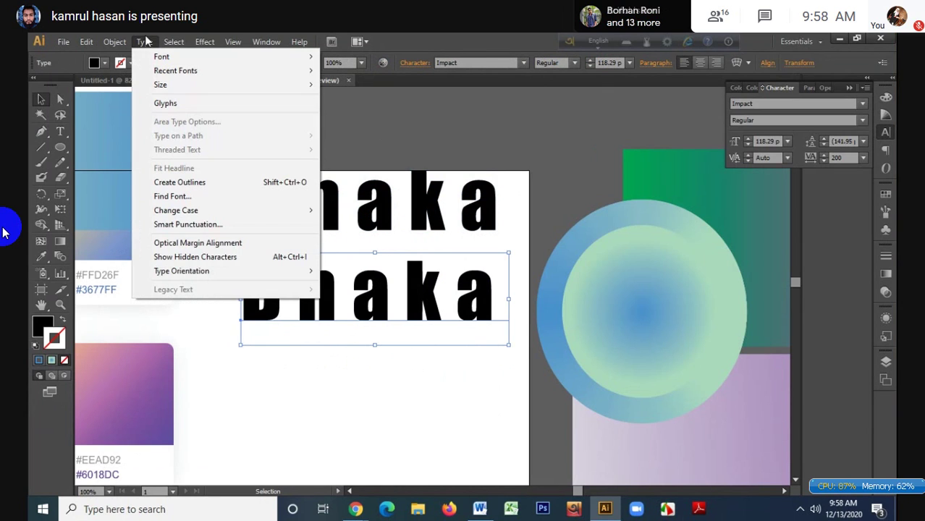
click(202, 185)
- Move the lowest "Dhaka" text up beneath the middle one, convert it to outlines and deselect it
scroll(389, 297, down, 3)
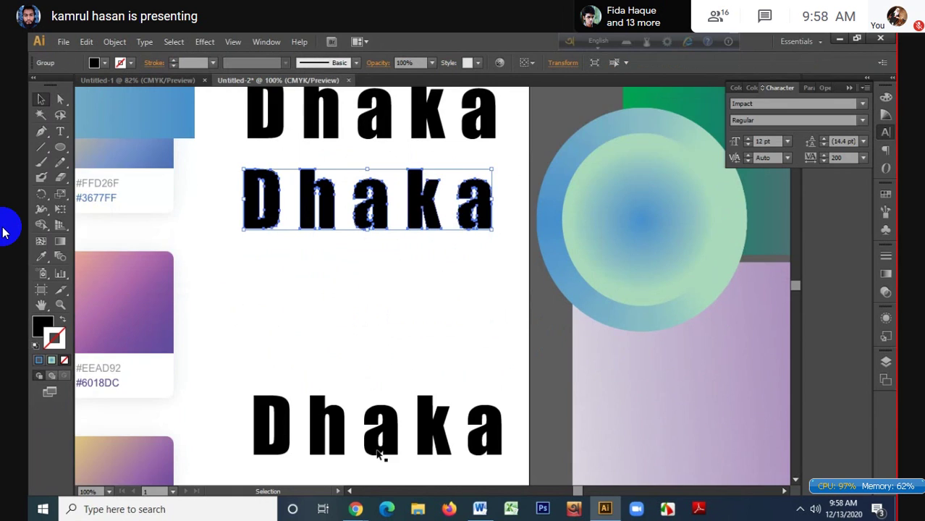
drag(377, 455, 357, 306)
right_click(360, 282)
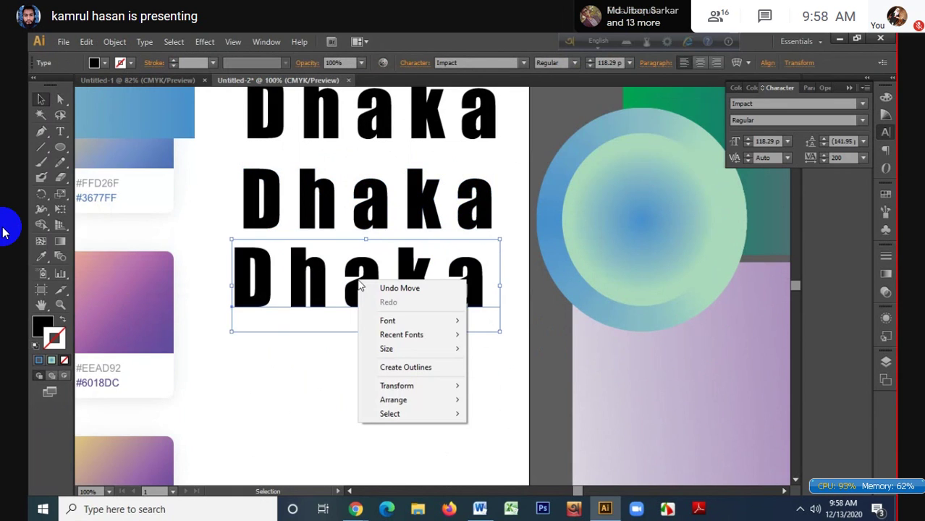
click(403, 368)
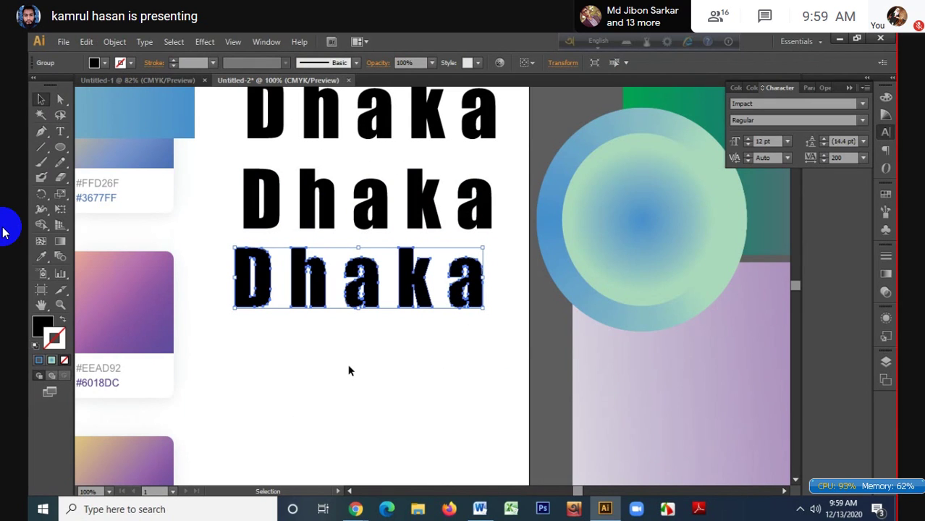
click(346, 331)
scroll(346, 331, up, 2)
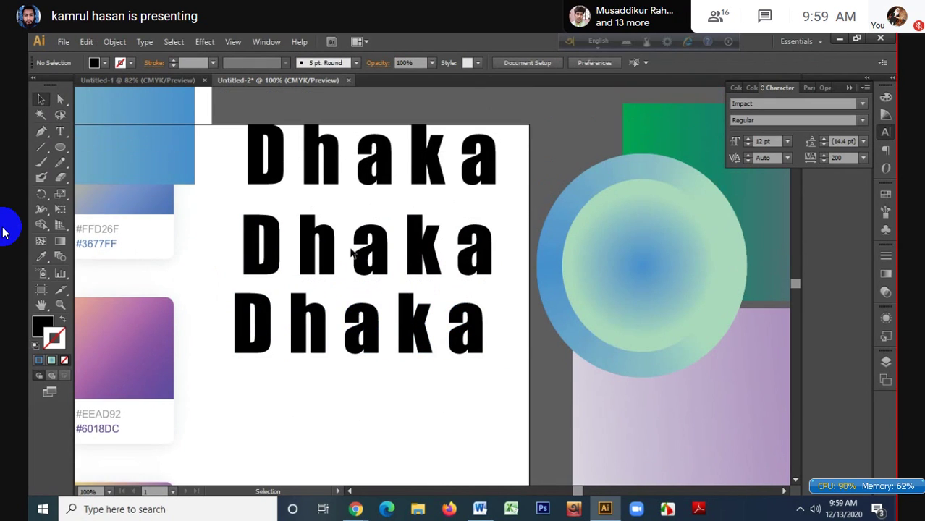
- Copy the green-to-blue gradient from the large rectangle onto the top "Dhaka" text with the Eyedropper
click(338, 147)
scroll(335, 145, up, 1)
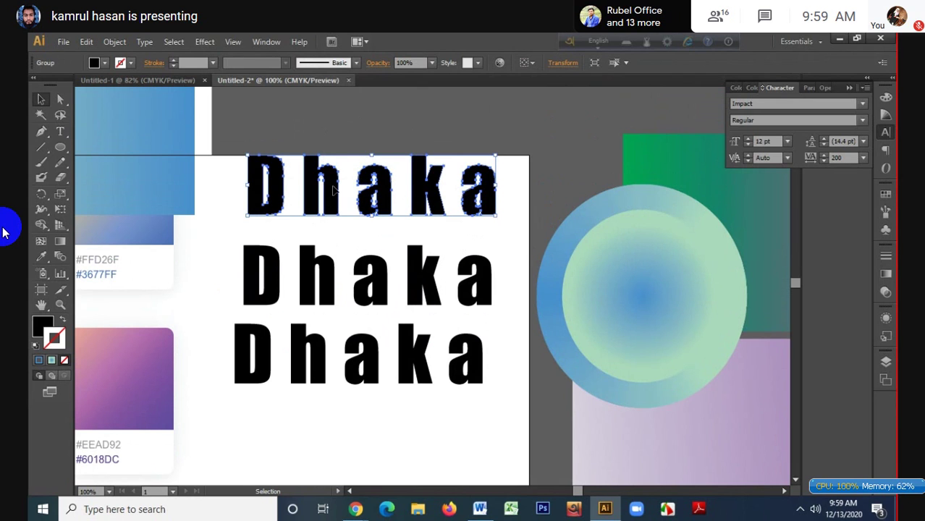
scroll(333, 190, down, 2)
scroll(333, 190, up, 1)
click(209, 165)
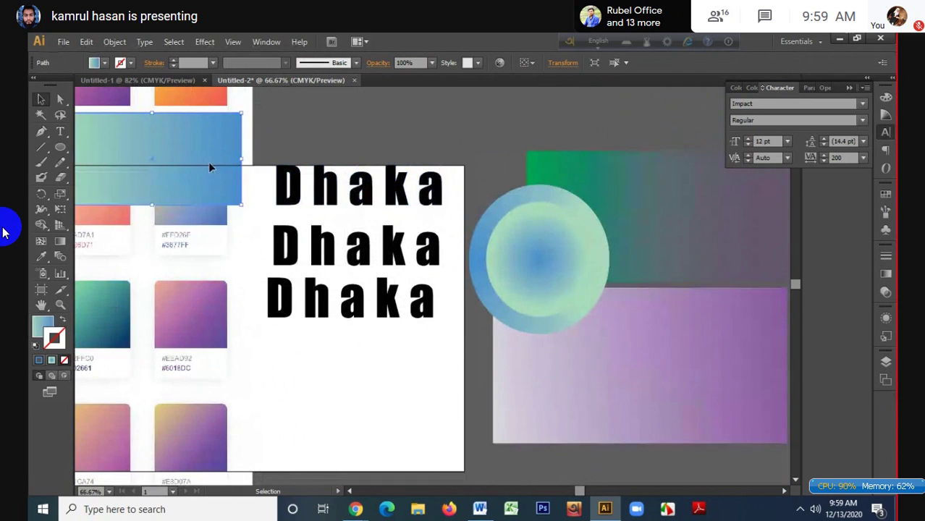
click(401, 204)
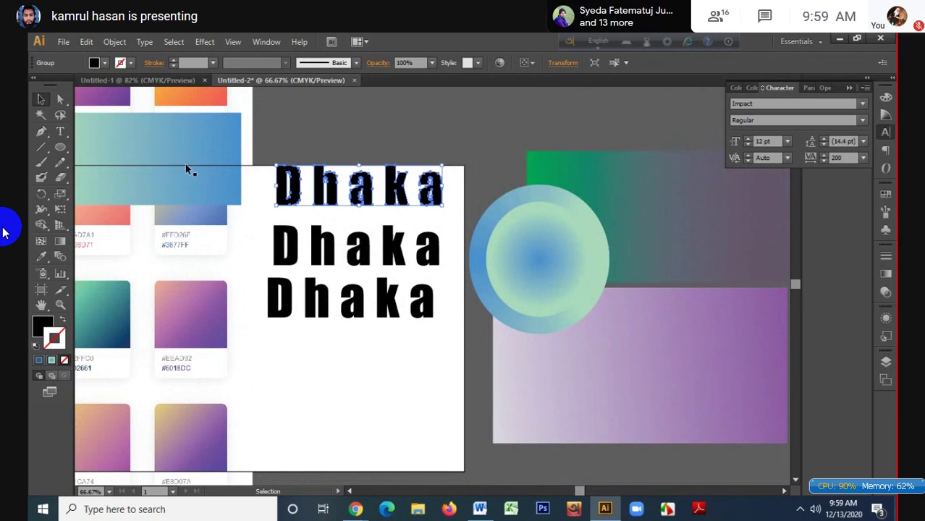
key(i)
click(119, 138)
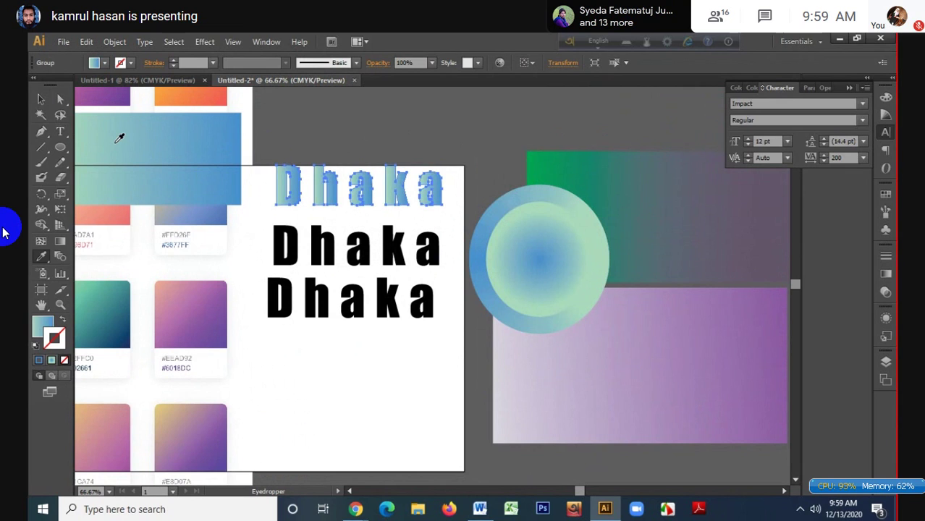
- Try to stretch one gradient horizontally across the whole grouped top "Dhaka" text with the Gradient tool
key(g)
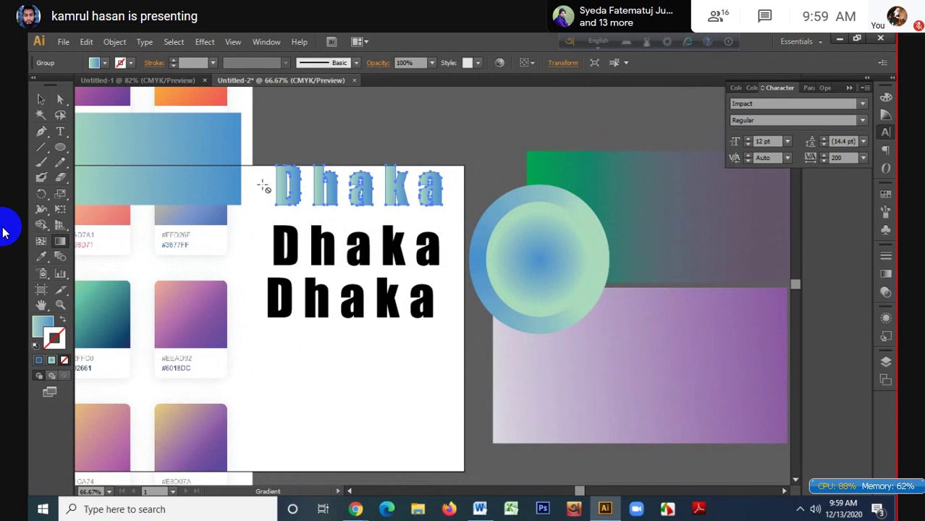
click(41, 99)
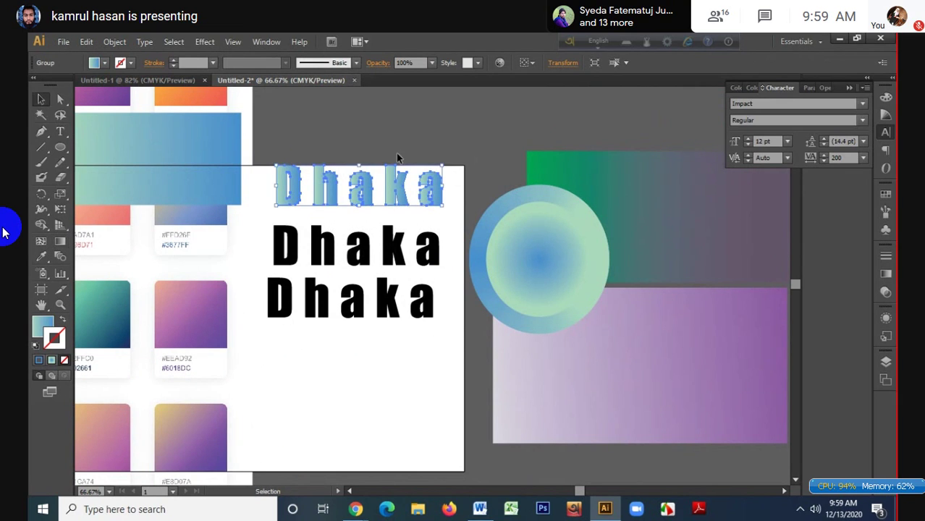
click(402, 144)
click(336, 185)
key(g)
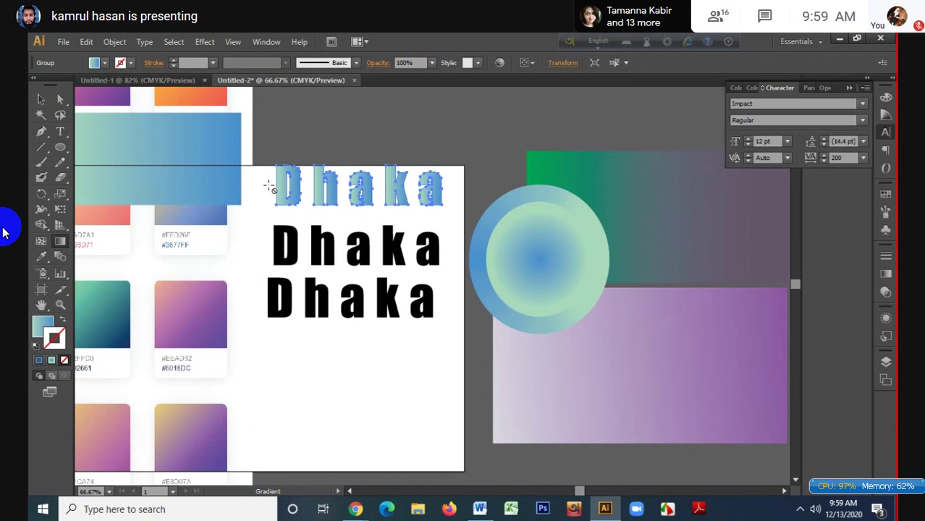
drag(269, 187, 438, 193)
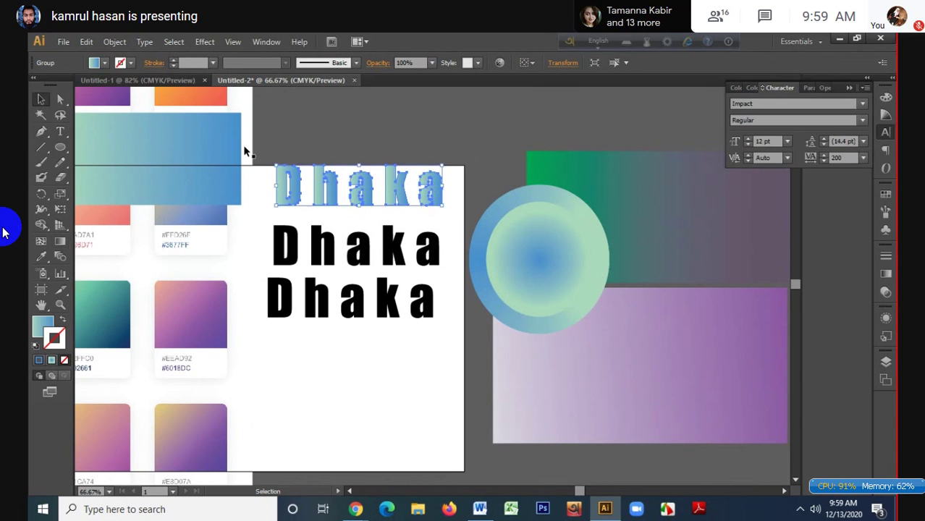
key(v)
click(404, 139)
- Ungroup the top "Dhaka" text into separate letters and leave them deselected
click(368, 190)
right_click(367, 190)
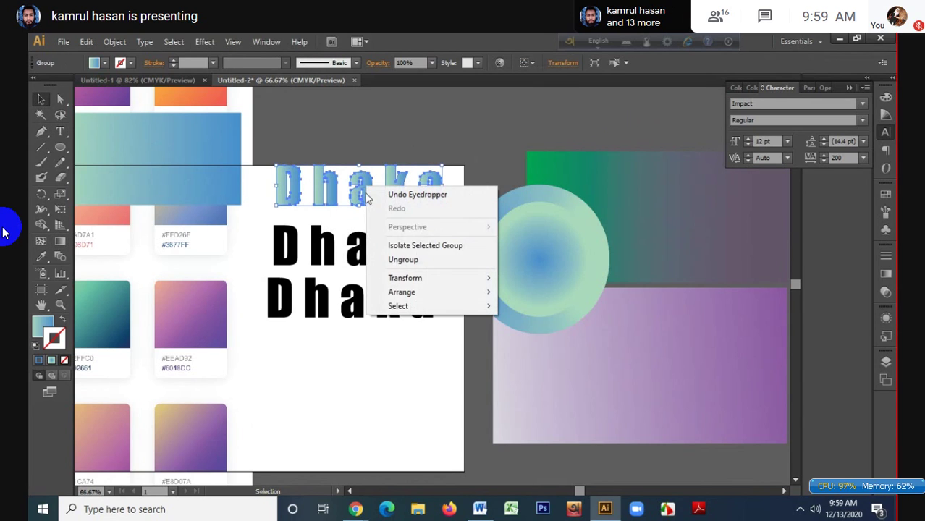
click(409, 261)
click(420, 129)
click(300, 176)
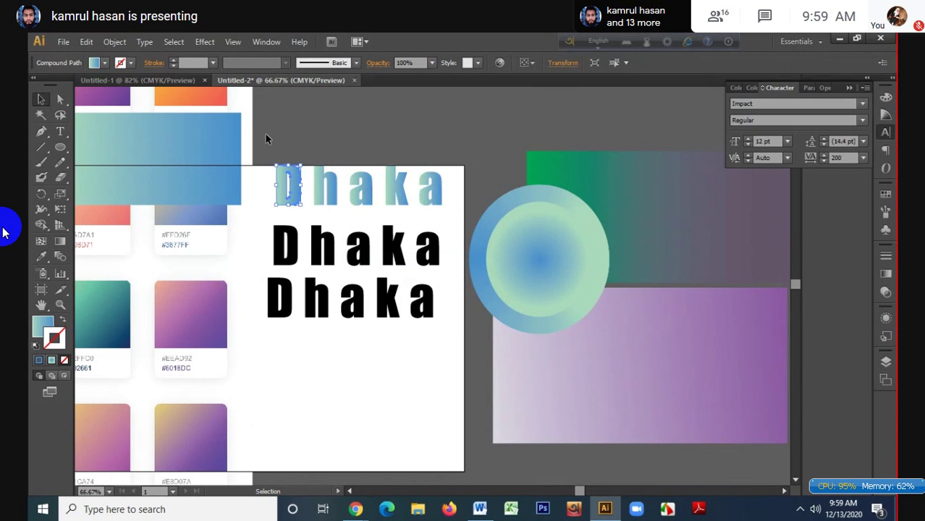
drag(264, 134, 458, 196)
key(g)
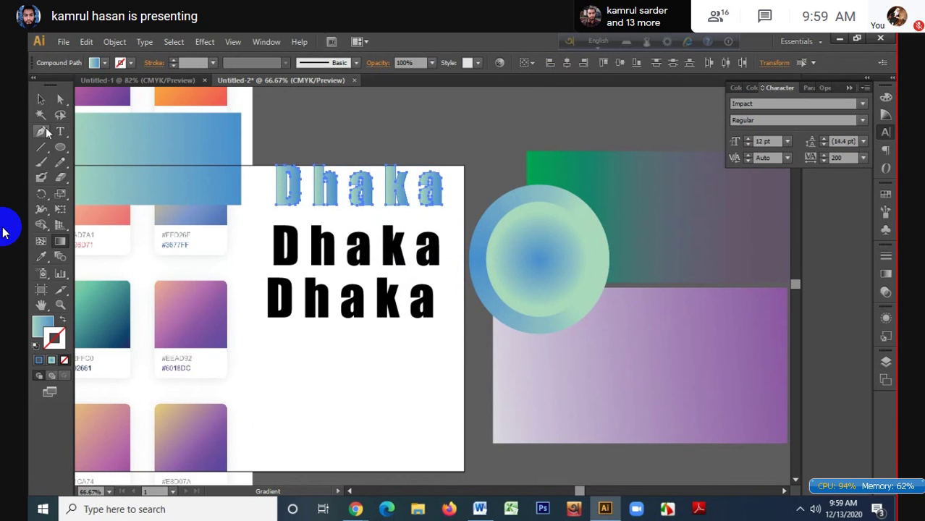
click(40, 101)
click(324, 142)
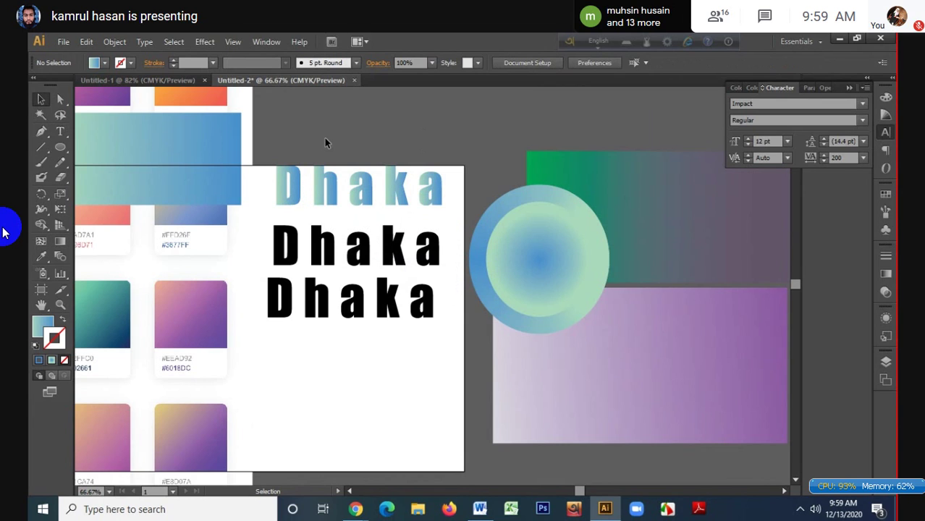
- Ungroup the middle "Dhaka" text into separate letters and set its stroke to none
click(366, 261)
right_click(364, 258)
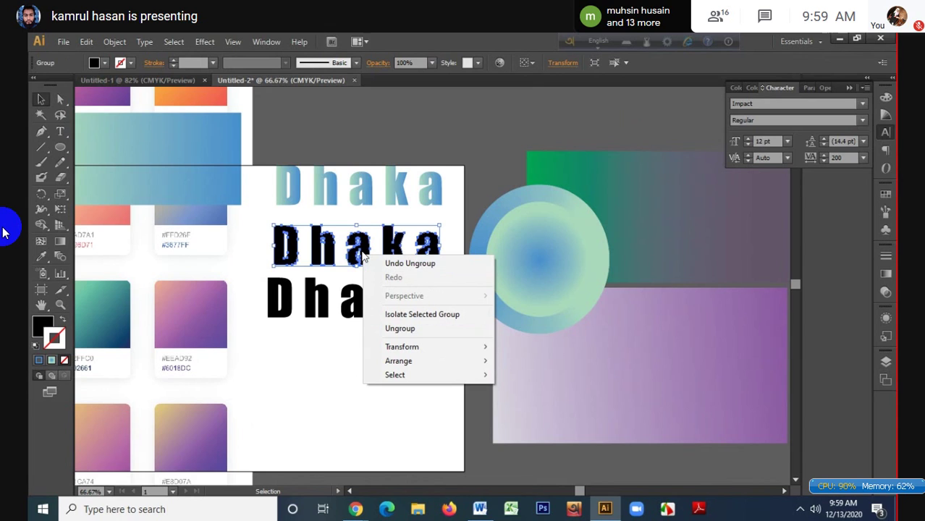
click(53, 361)
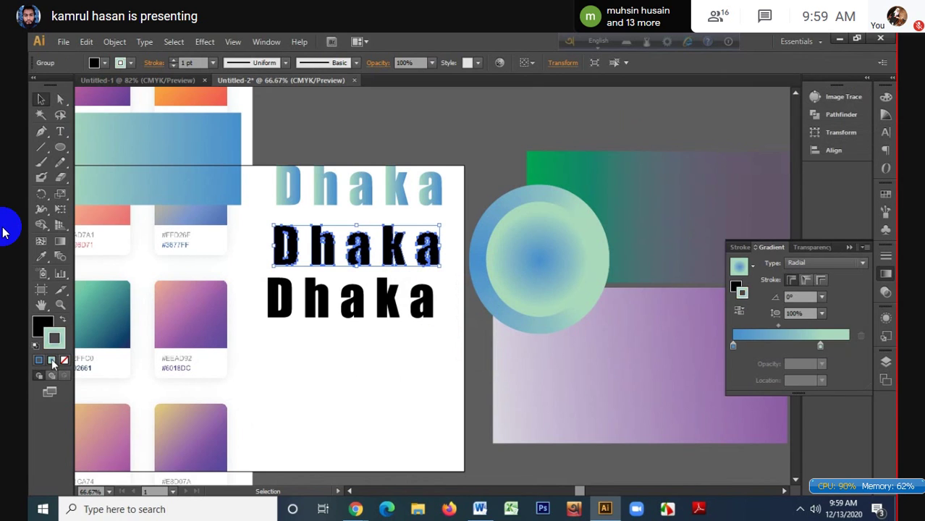
right_click(359, 243)
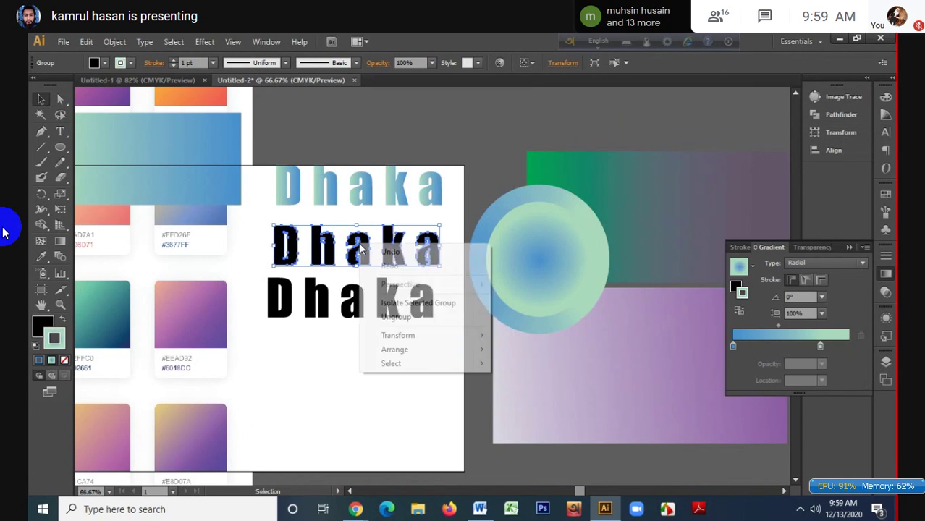
click(404, 317)
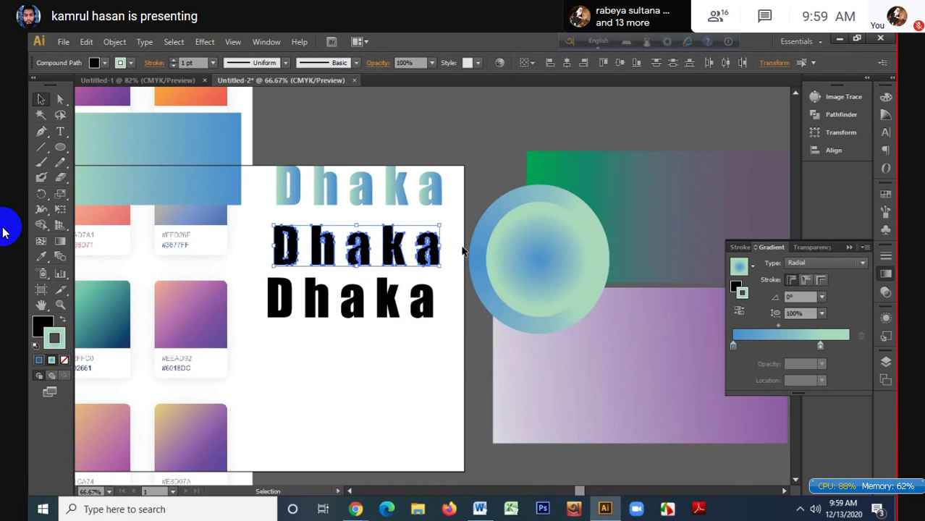
click(64, 360)
- Fill the middle "Dhaka" letters with the blue-to-green gradient and set its type to Linear
click(41, 327)
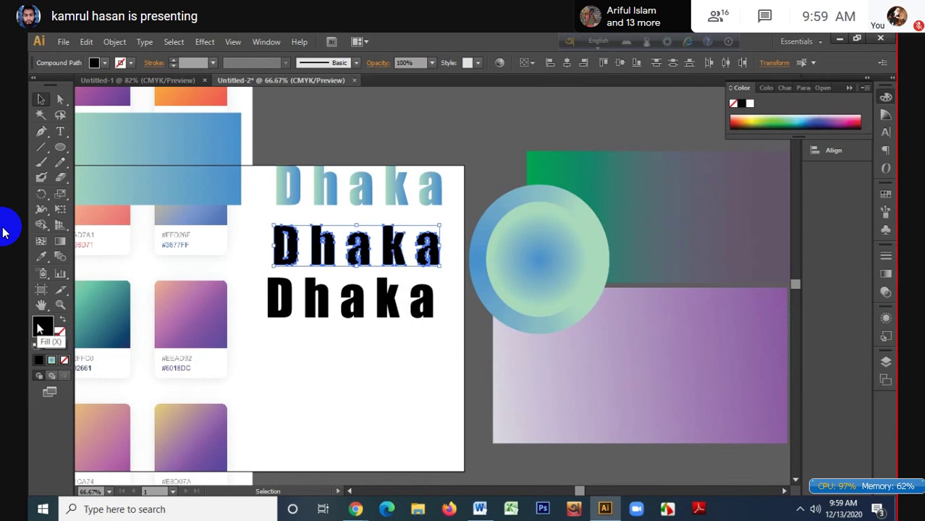
click(52, 360)
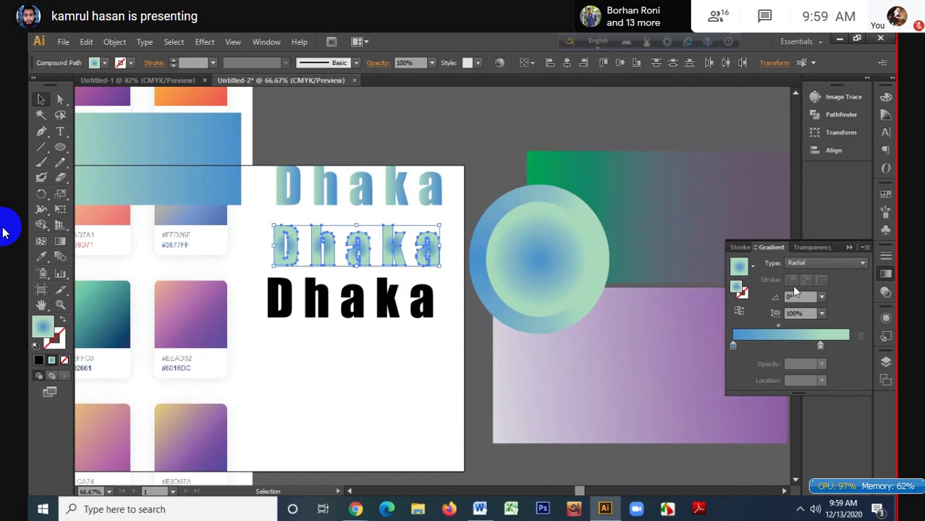
click(823, 263)
click(816, 273)
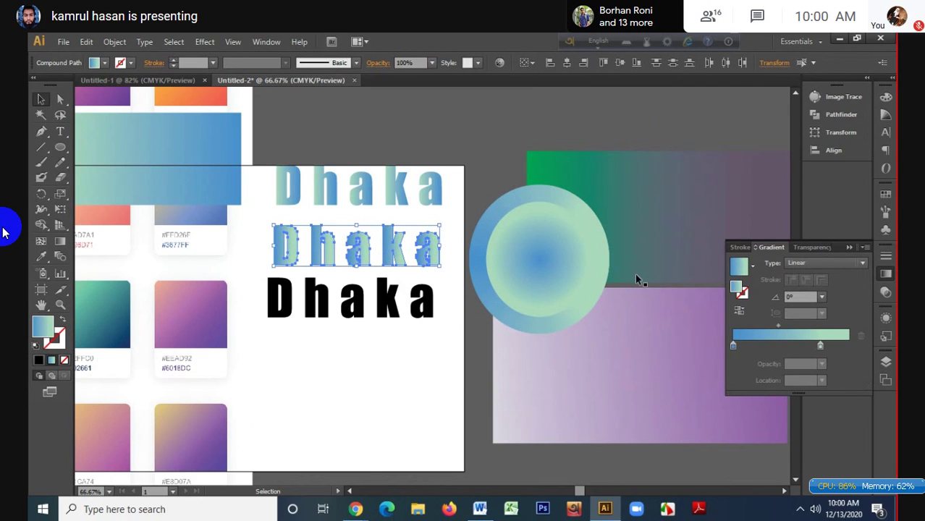
- Stretch a single horizontal gradient at 0° across all letters of the middle "Dhaka" with the Gradient tool
click(60, 242)
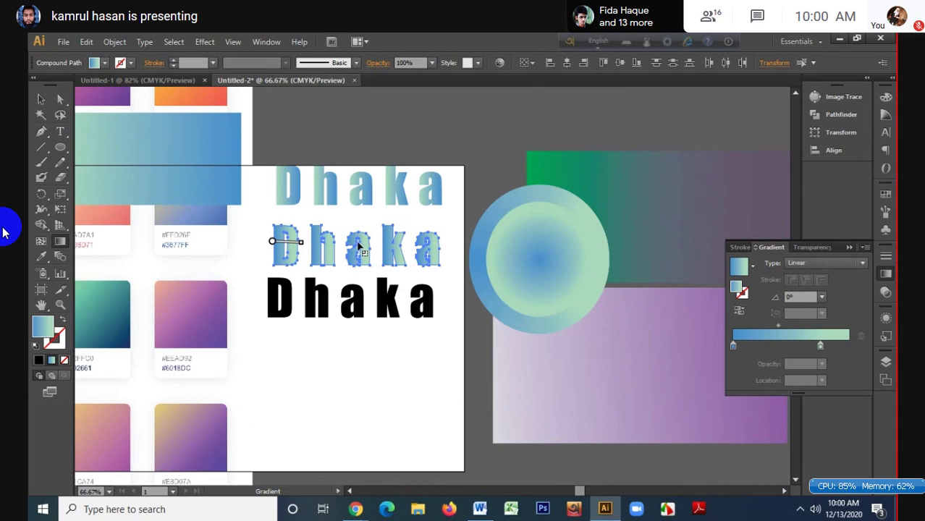
drag(275, 241, 454, 244)
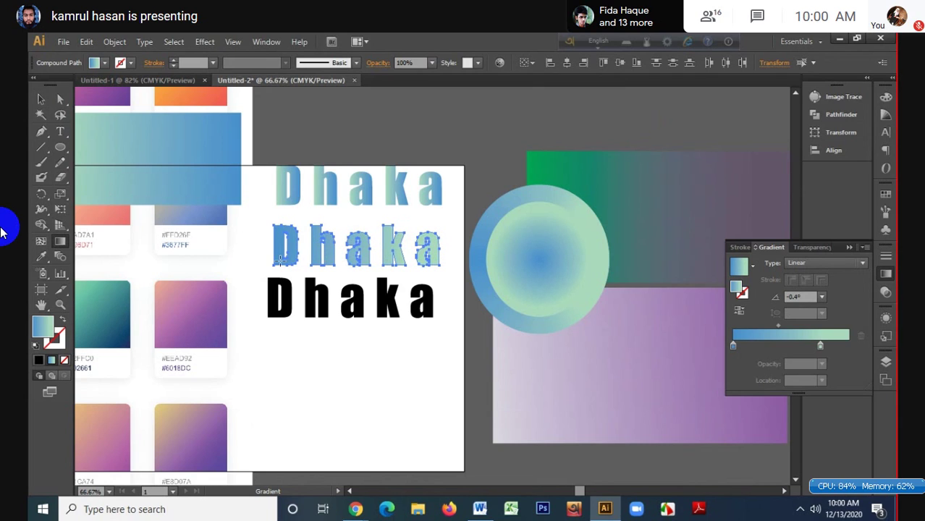
drag(250, 243, 440, 244)
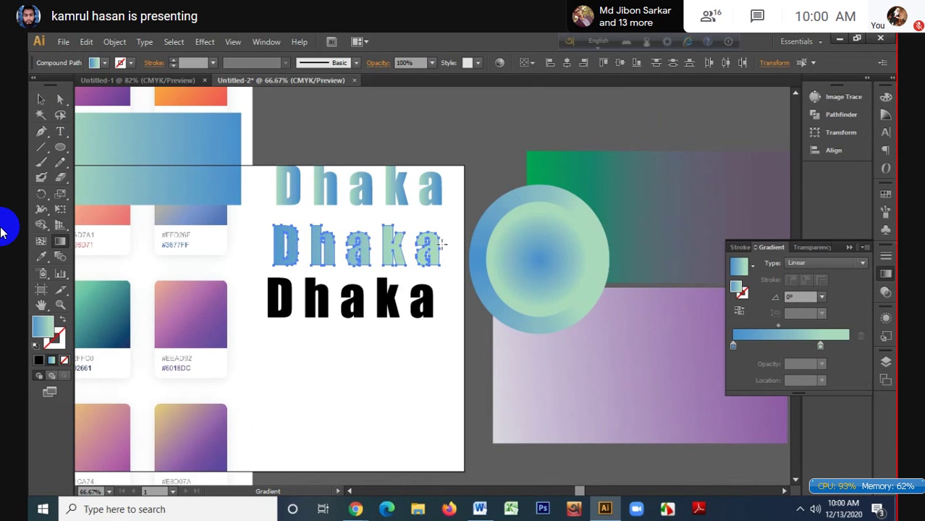
click(42, 100)
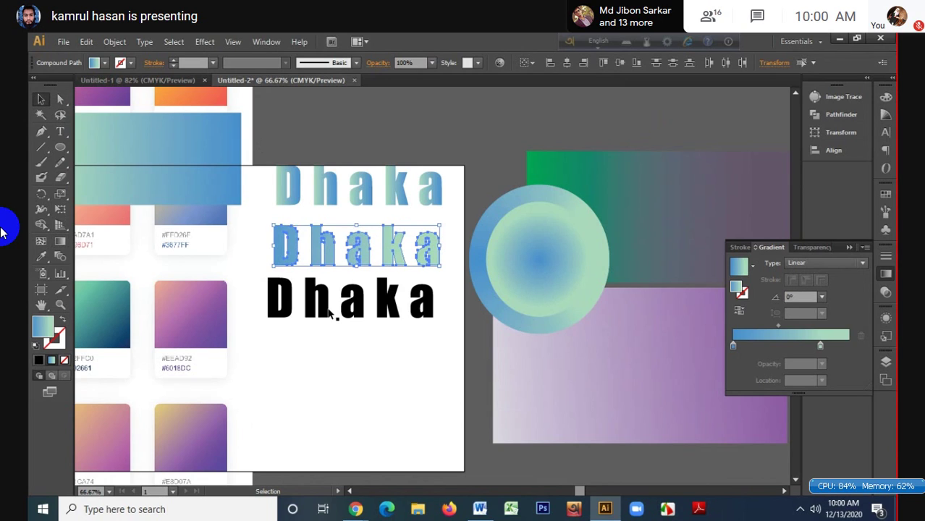
click(347, 312)
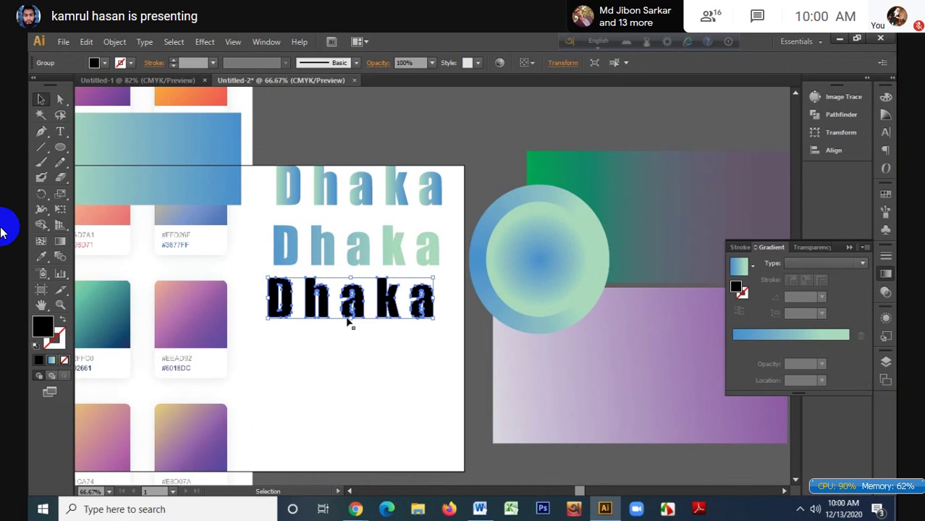
click(391, 262)
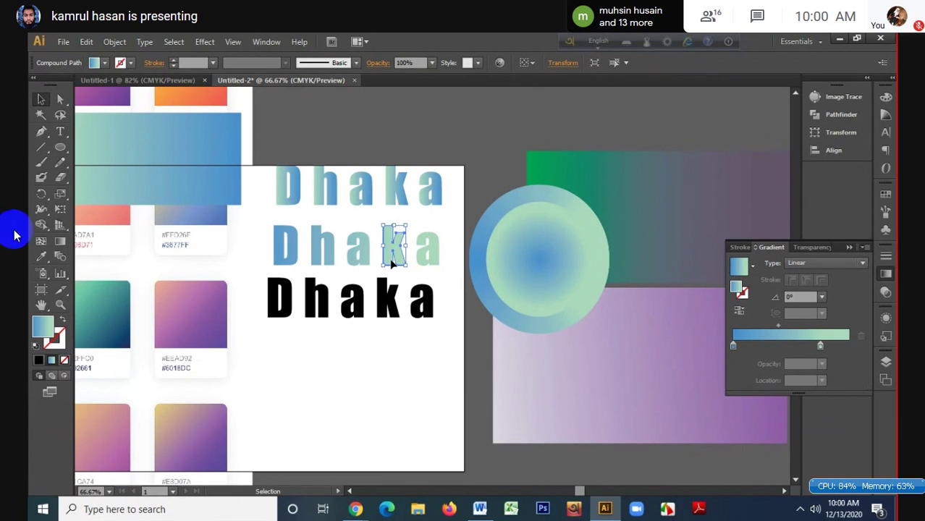
mouse_move(38, 246)
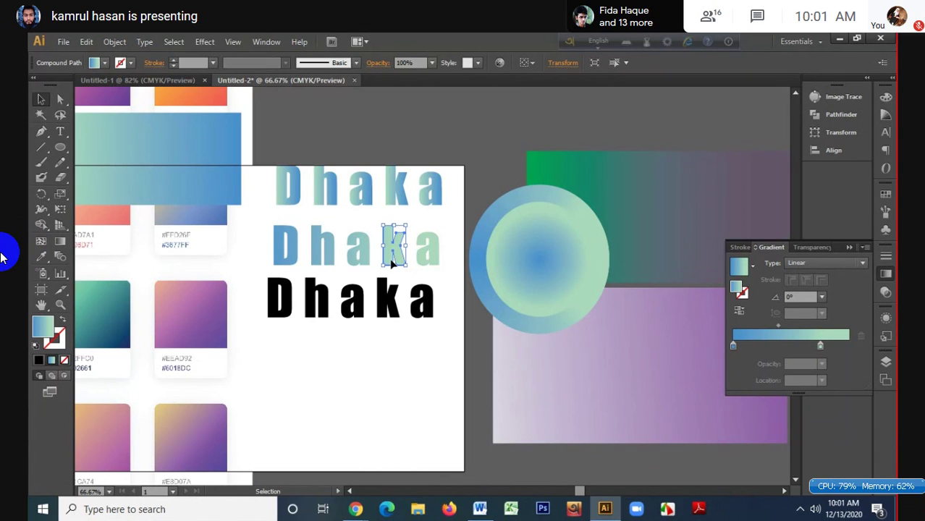
click(453, 145)
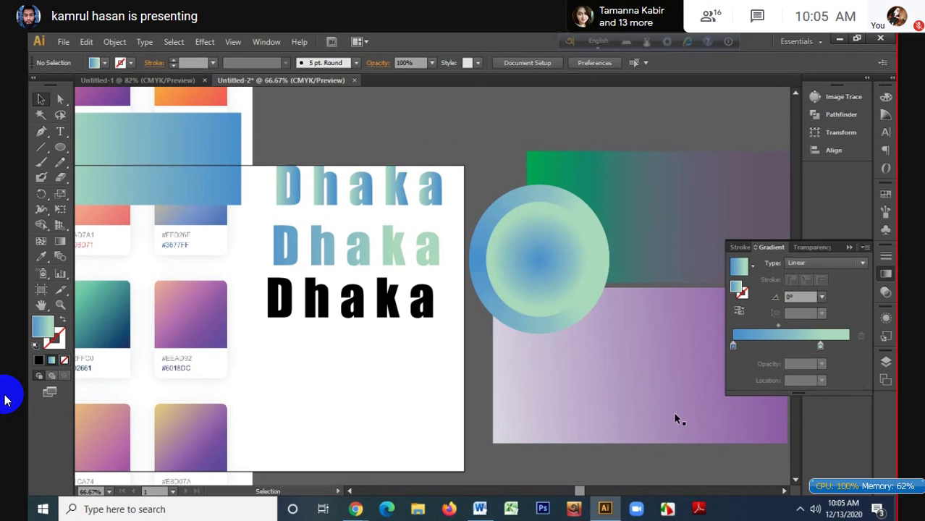
- Switch to File Explorer and open the Part-32 folder under SOFTWARE (G:), LEDP, Resorce
click(418, 509)
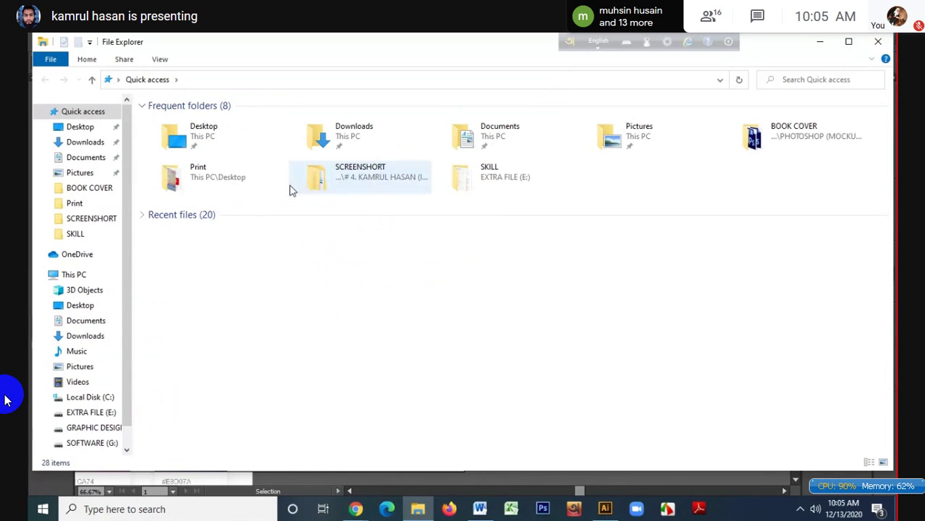
click(77, 443)
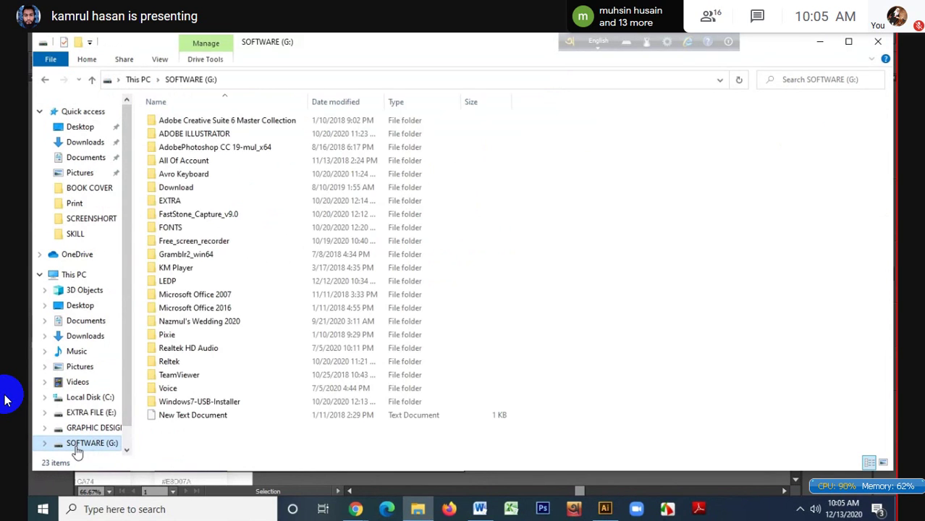
double_click(177, 282)
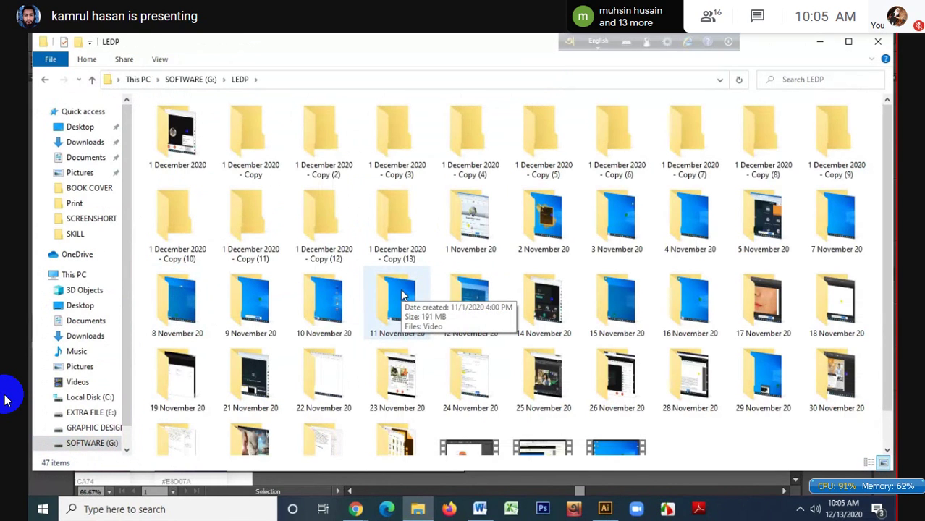
scroll(403, 296, down, 1)
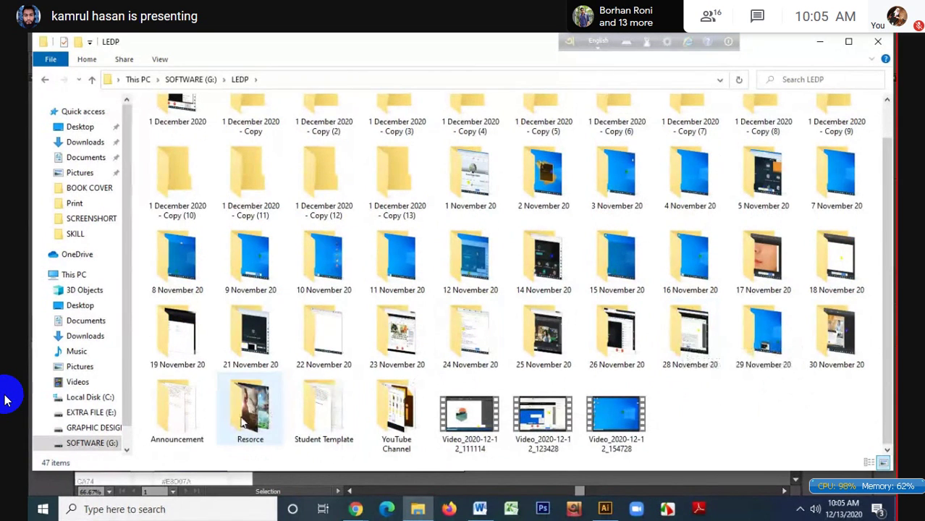
double_click(261, 417)
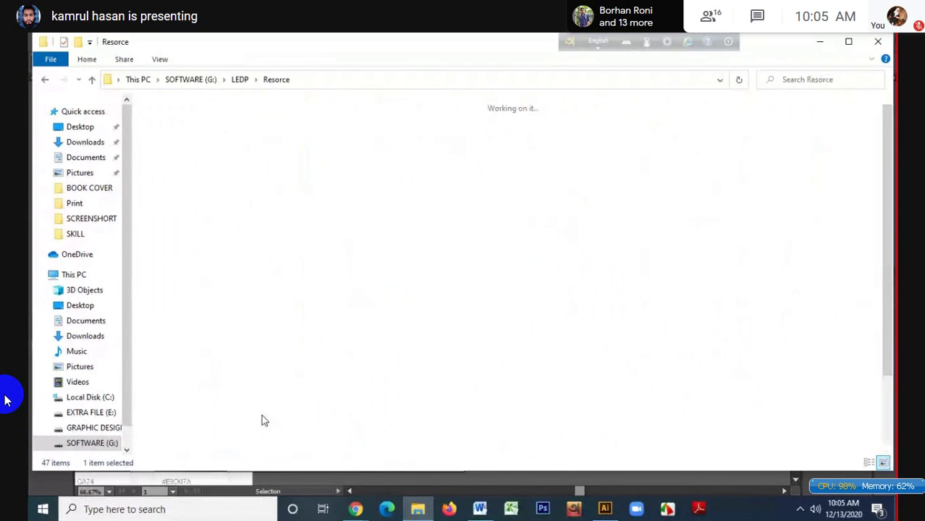
double_click(470, 358)
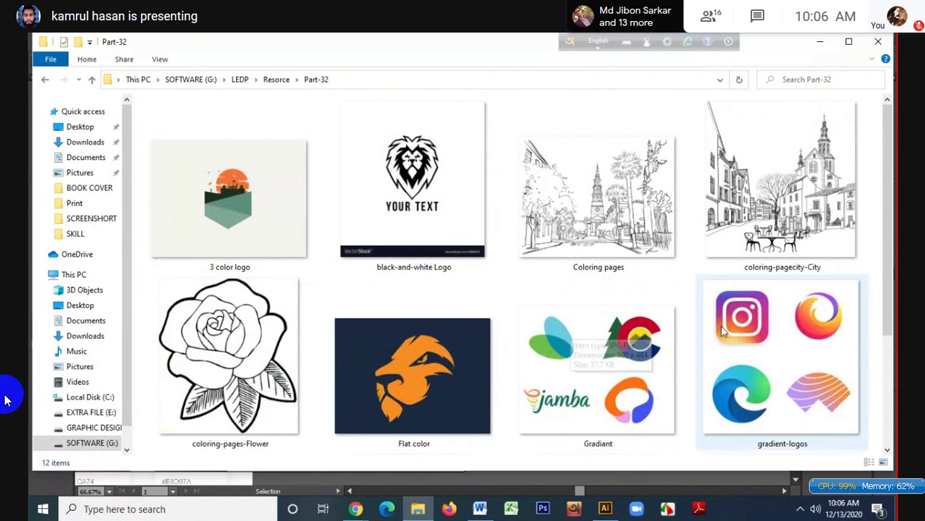
- Place the red S image named Logo from the Part-32 folder into the open Illustrator document
scroll(720, 326, down, 2)
click(832, 361)
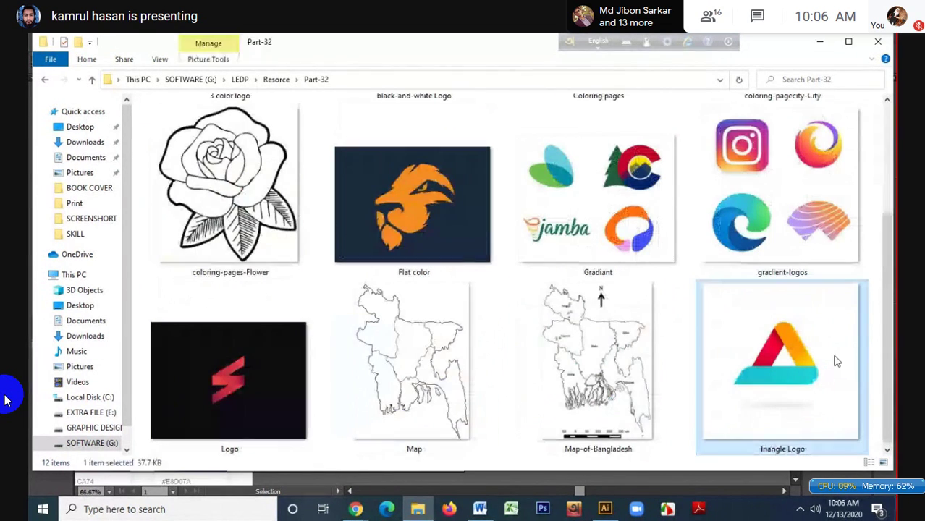
click(242, 348)
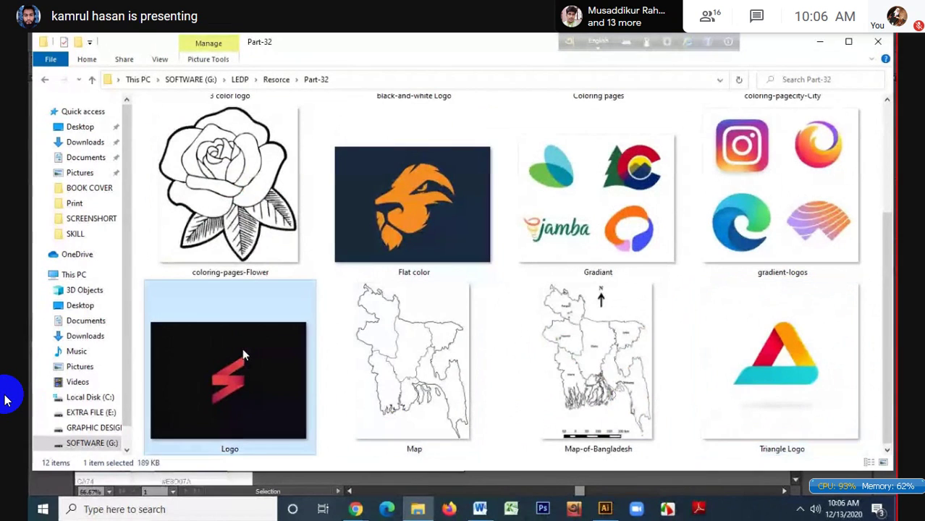
drag(241, 349, 608, 509)
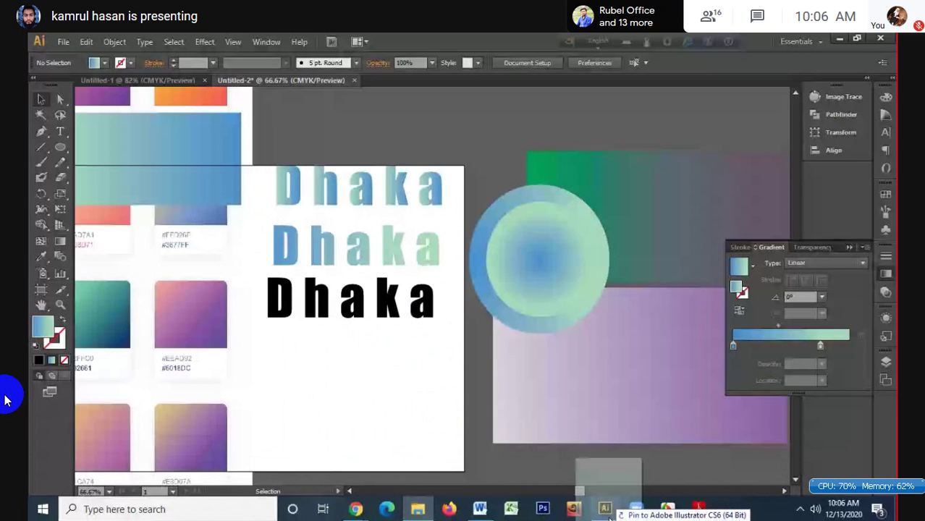
drag(608, 509, 549, 89)
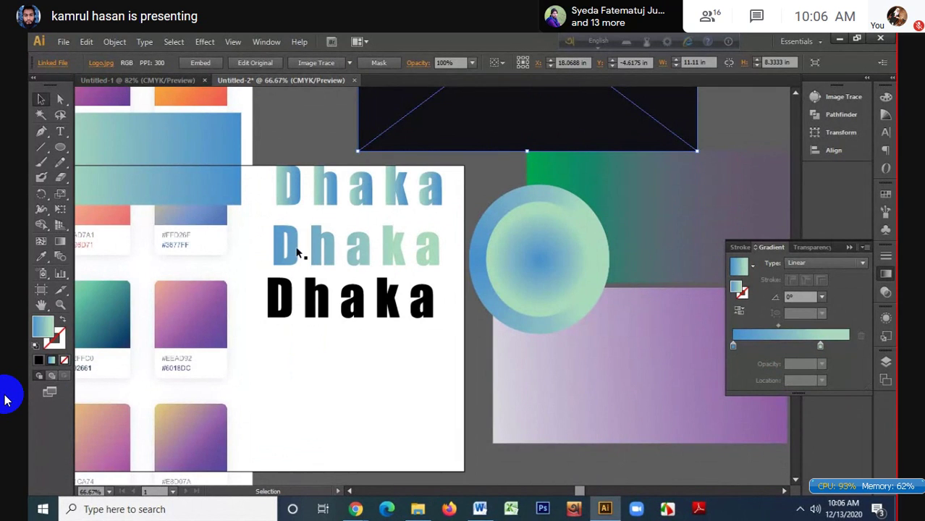
- Delete the gradient palette image and the green-to-blue gradient rectangle from the document
scroll(293, 248, down, 5)
click(233, 230)
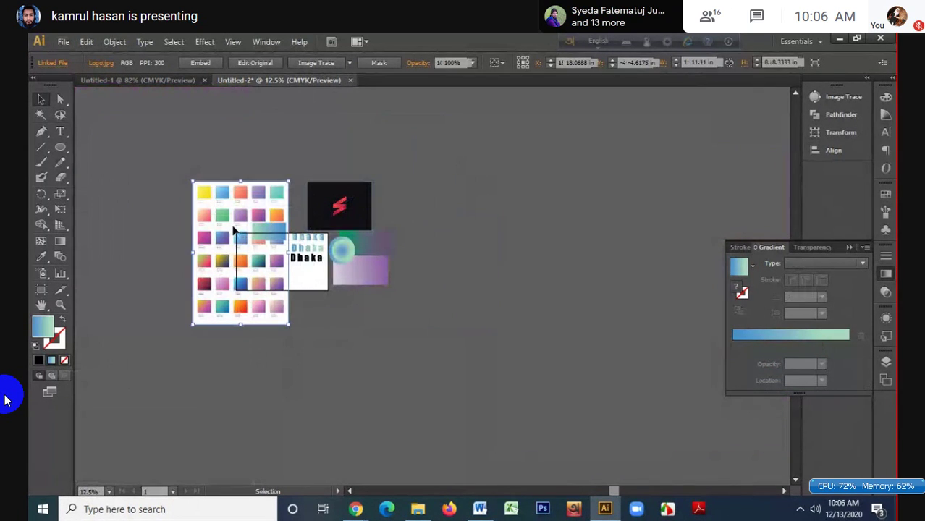
key(Delete)
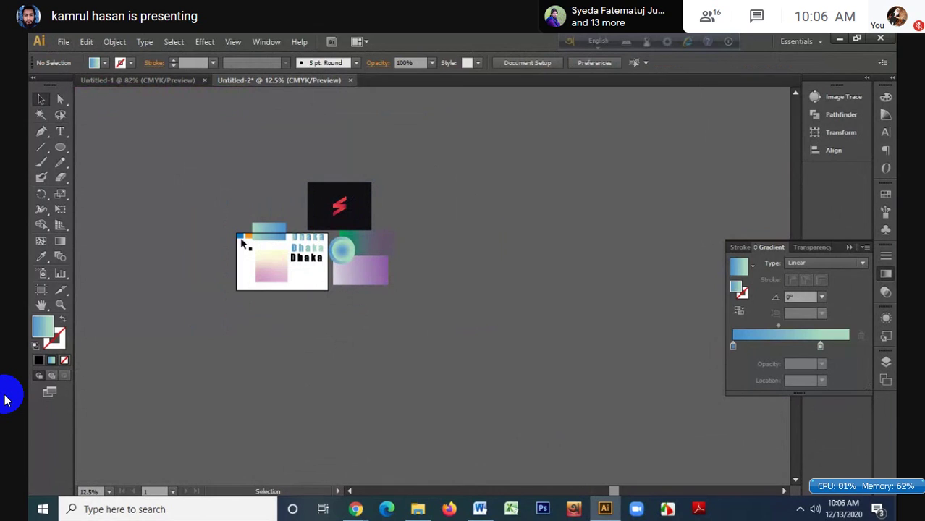
click(275, 239)
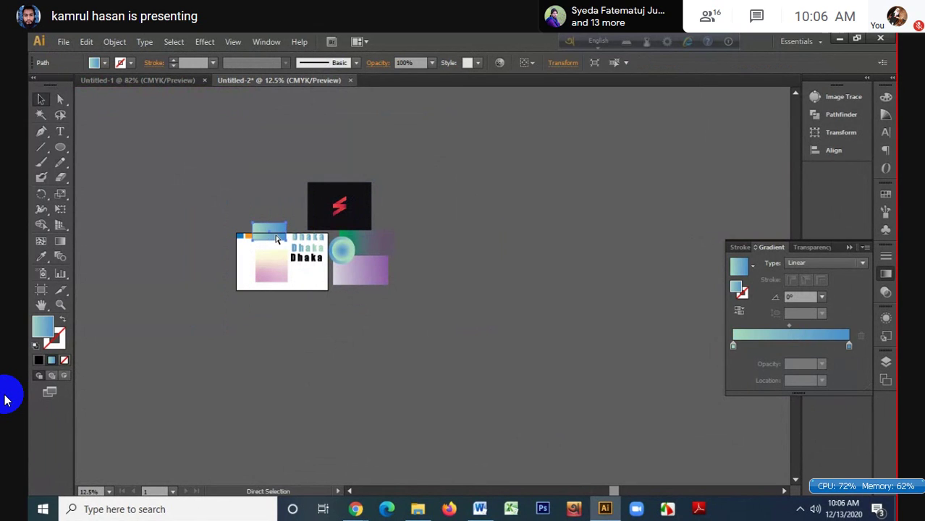
key(Delete)
drag(259, 222, 255, 216)
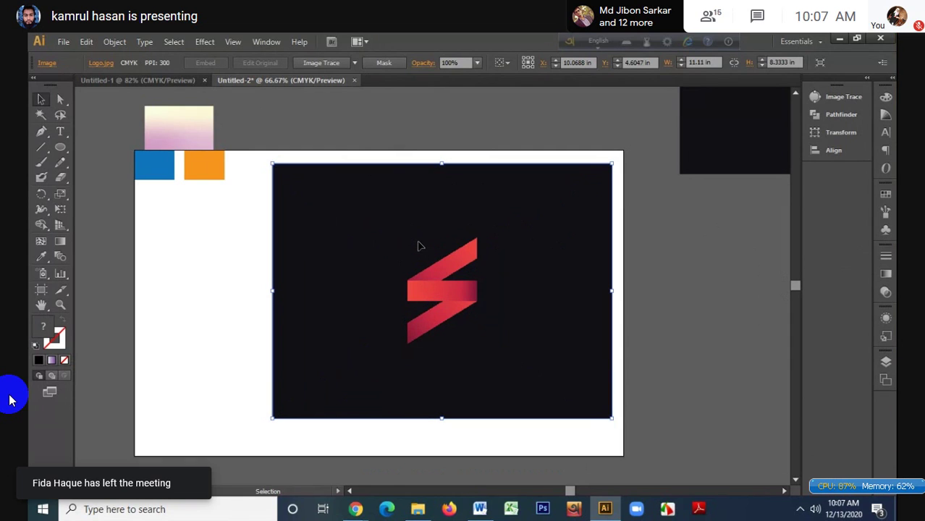
- Try tracing the logo image with the Line Art preset and undo the trace
click(354, 63)
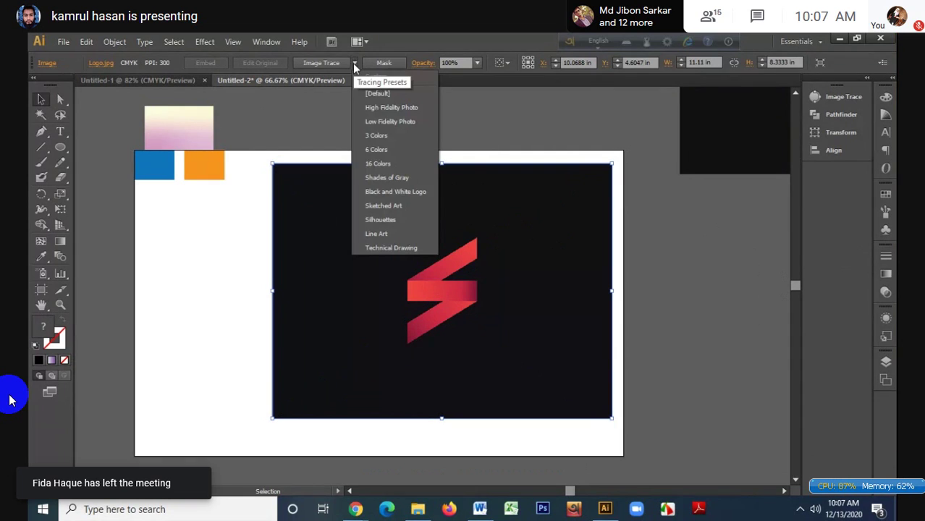
click(376, 239)
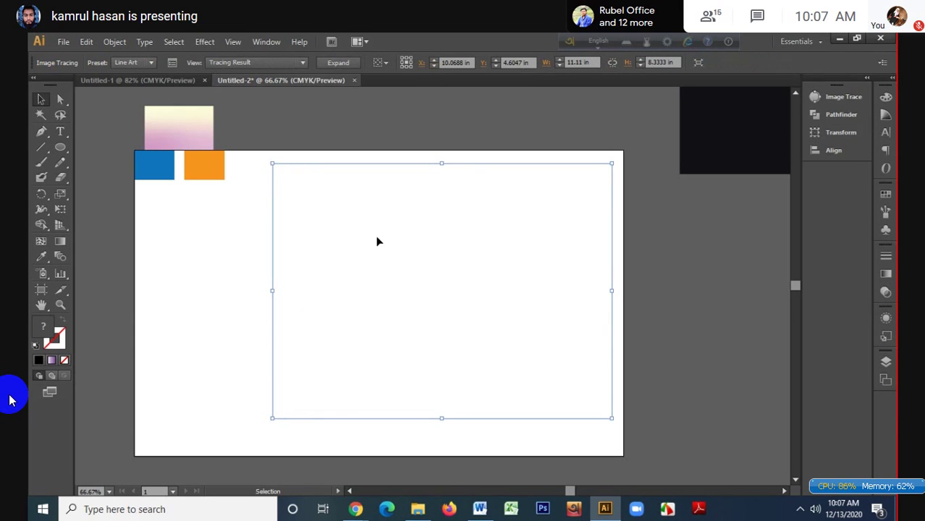
key(ctrl+z)
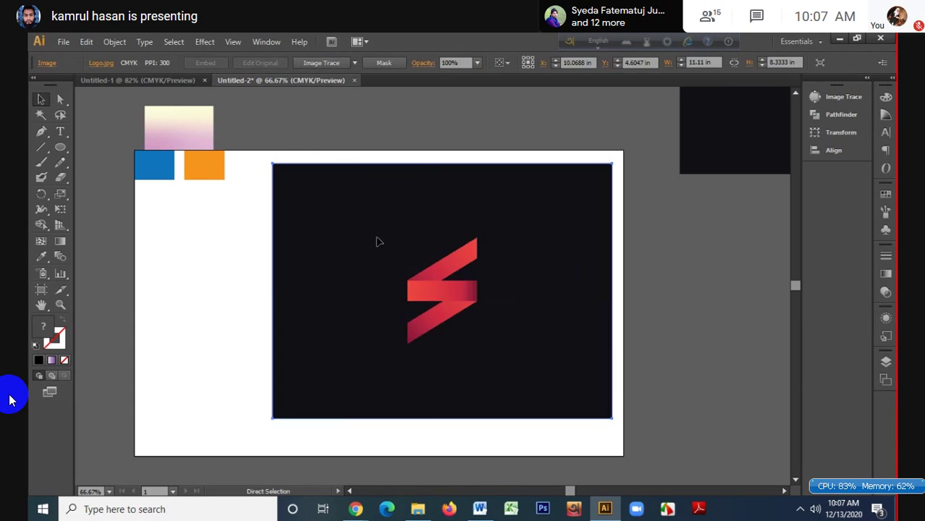
key(v)
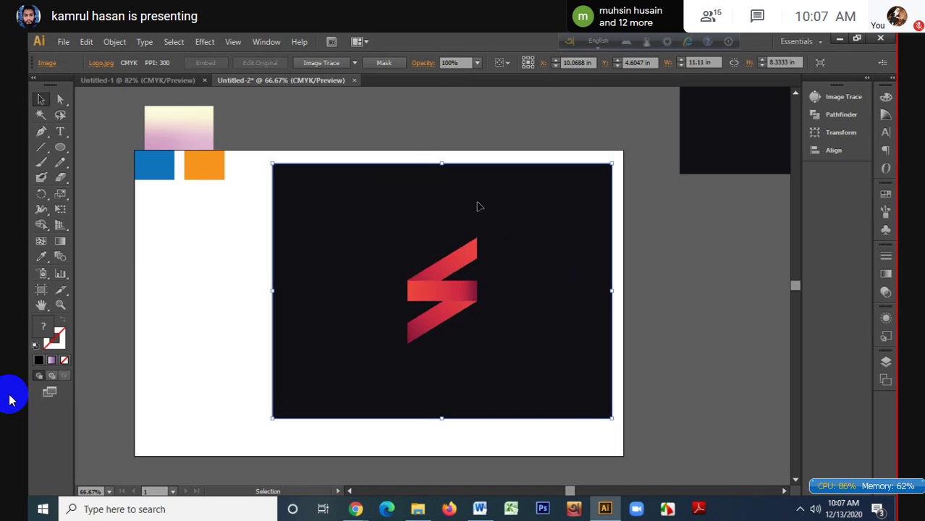
- Trace the logo image with Image Trace's Auto-Color preset and expand the tracing into paths
click(275, 41)
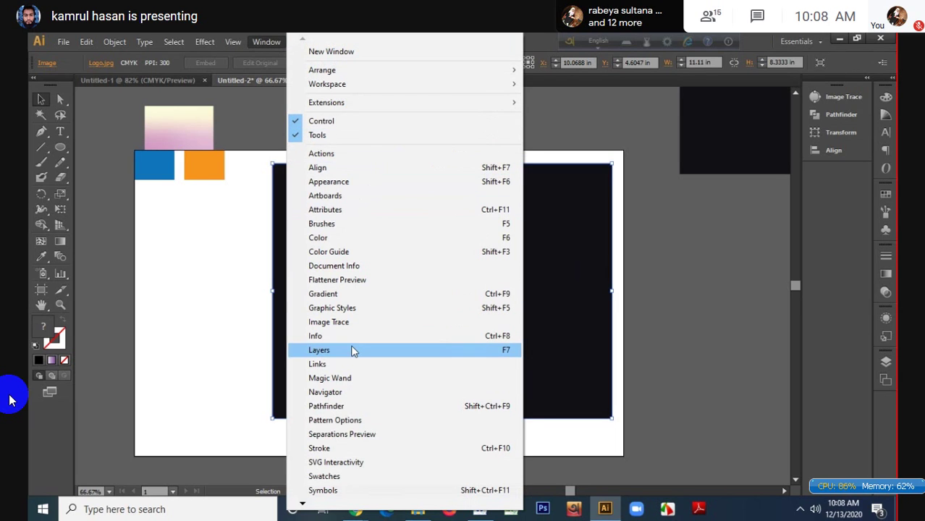
click(345, 325)
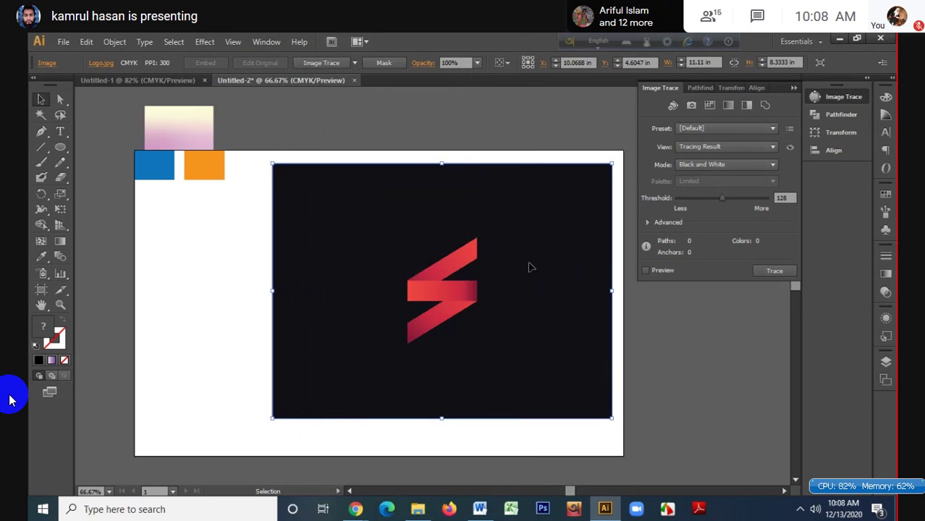
click(646, 222)
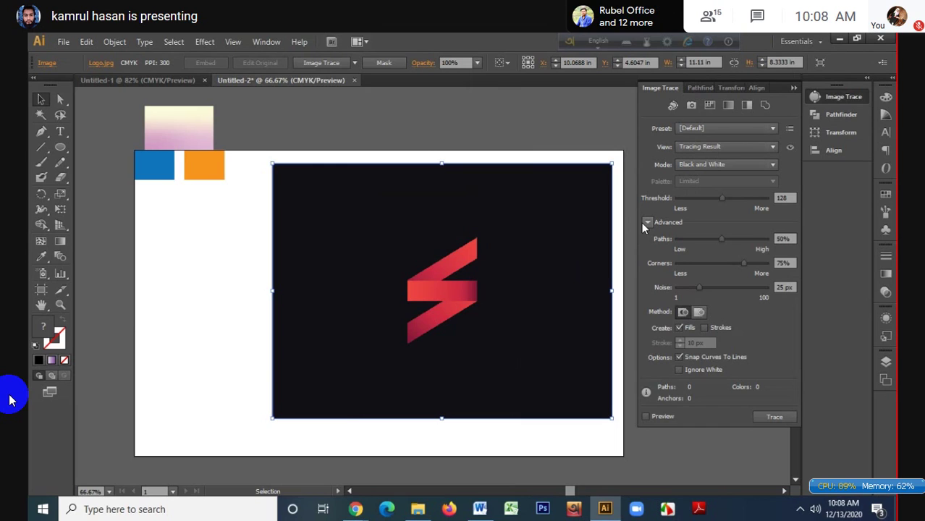
click(768, 167)
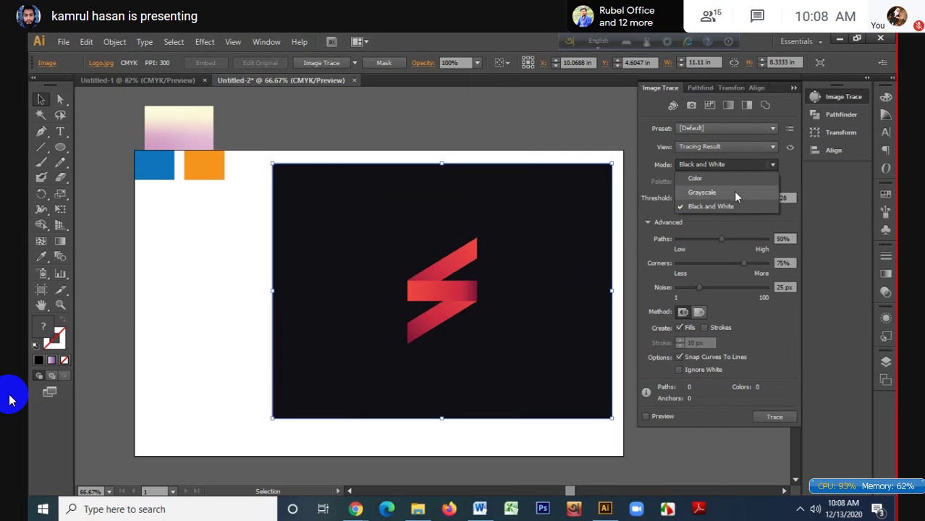
click(720, 205)
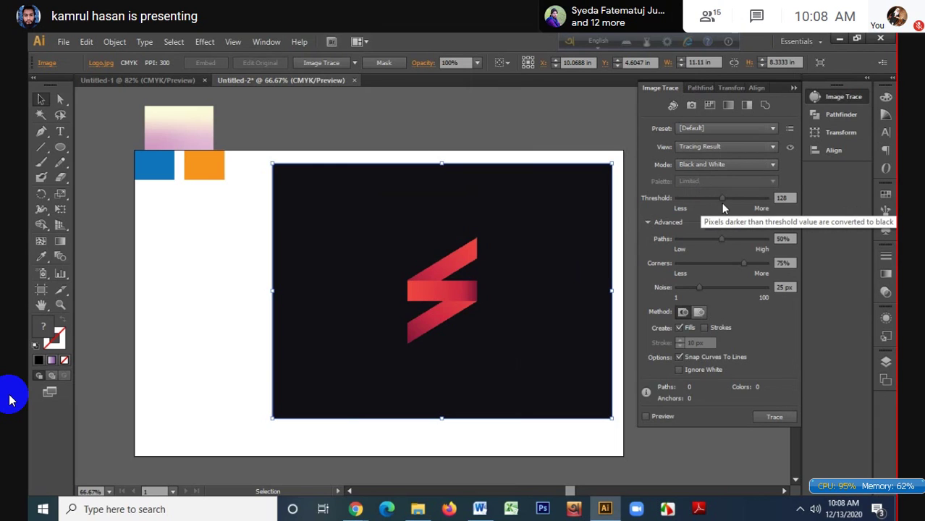
click(673, 105)
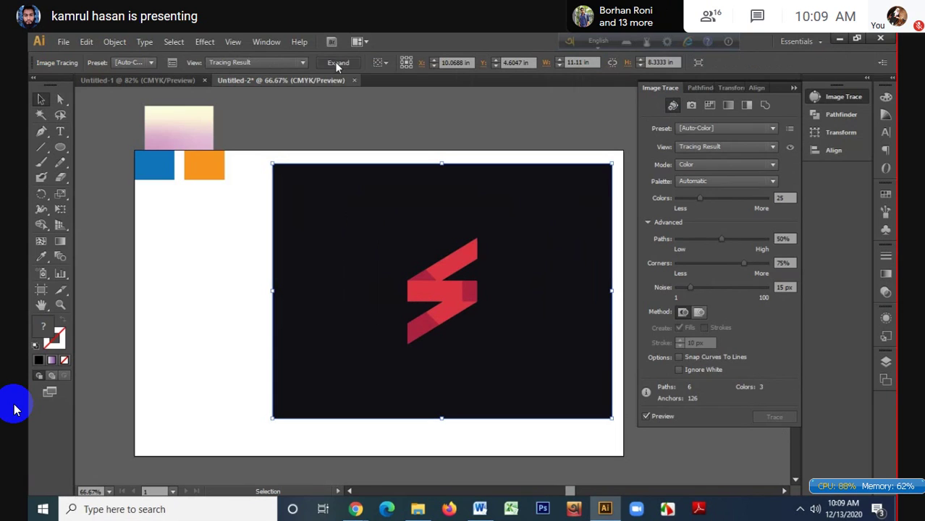
click(335, 63)
- Ungroup the expanded logo tracing and delete its dark background shape
right_click(452, 187)
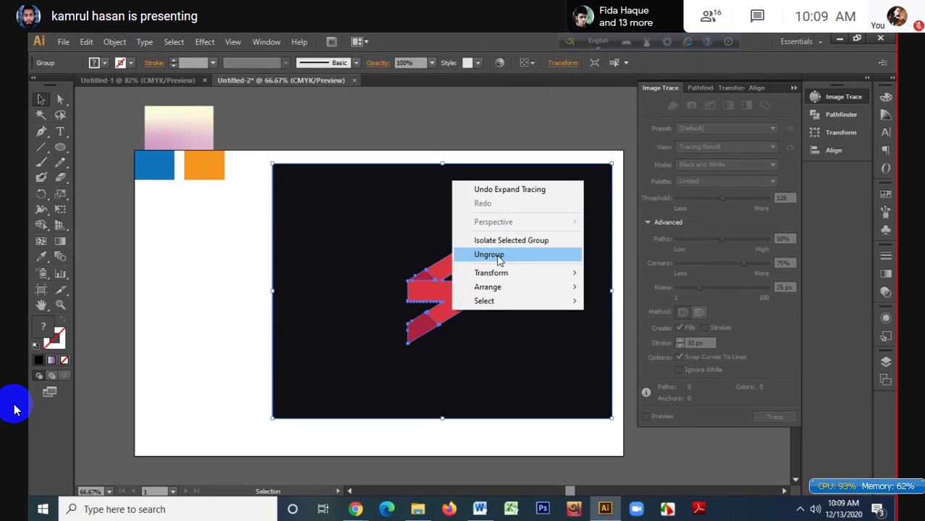
click(499, 259)
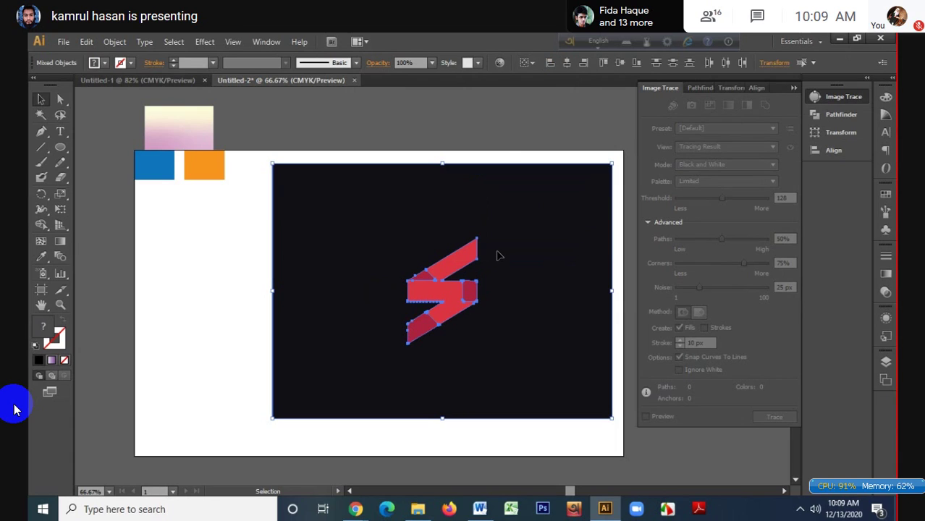
click(498, 136)
click(499, 182)
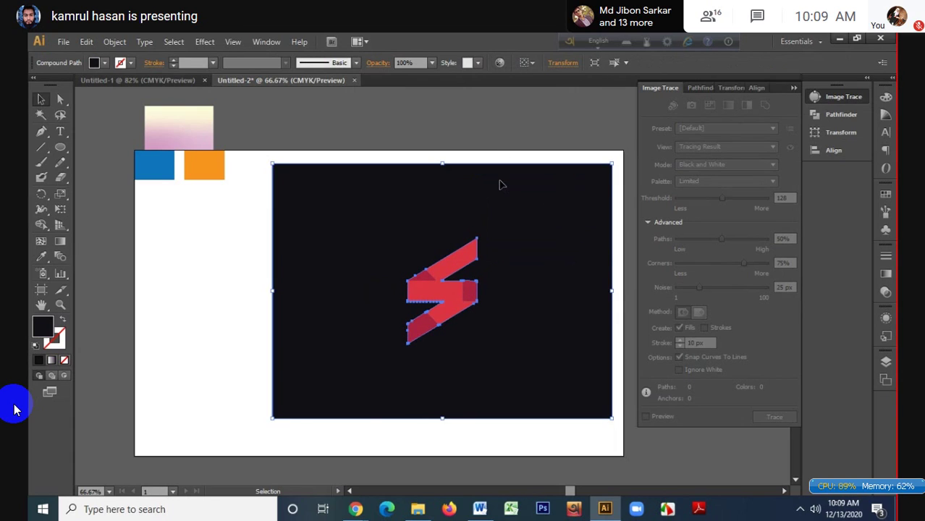
key(Delete)
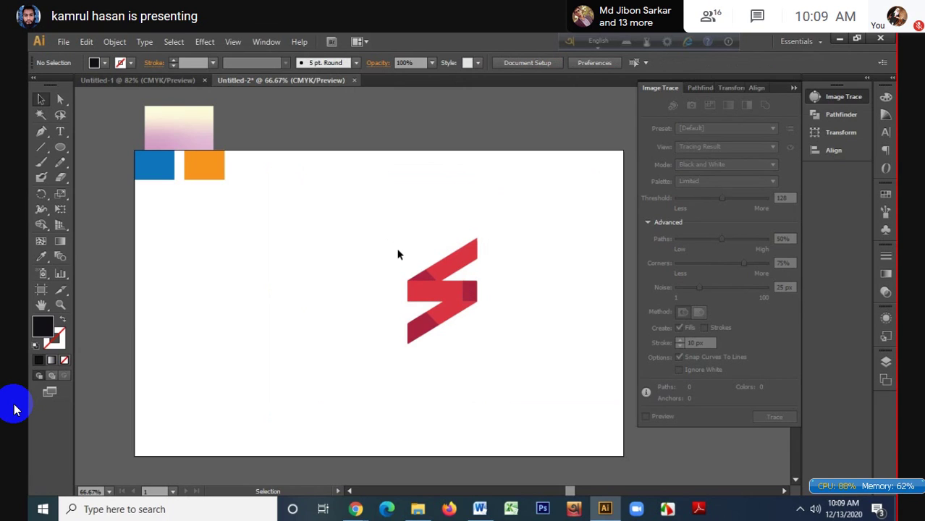
- Unite all the red pieces of the S logo into one compound shape with Pathfinder and expand it
scroll(423, 283, up, 3)
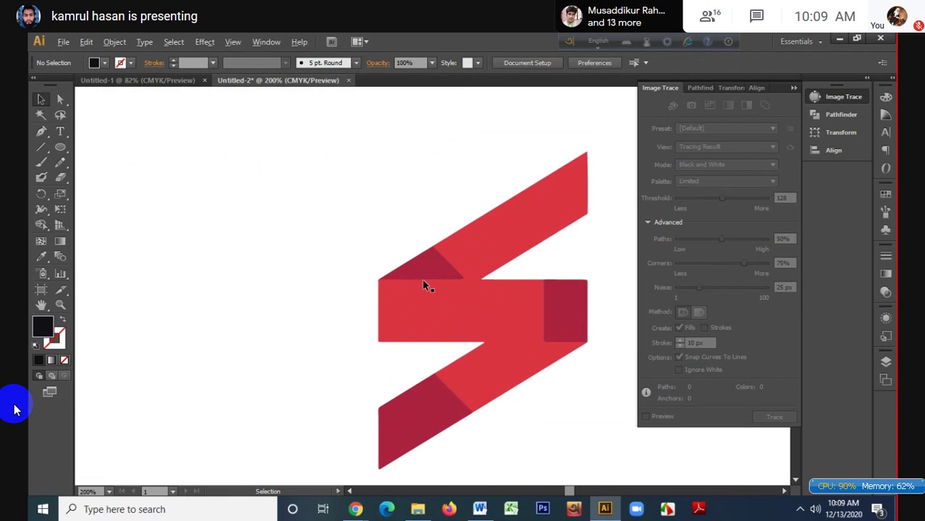
scroll(424, 284, down, 3)
drag(392, 228, 484, 357)
drag(387, 223, 522, 375)
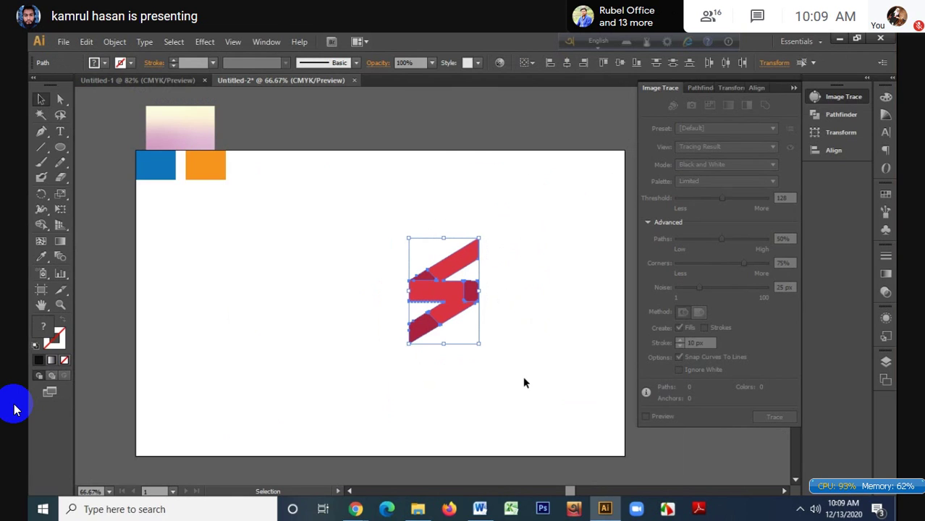
click(793, 91)
click(827, 116)
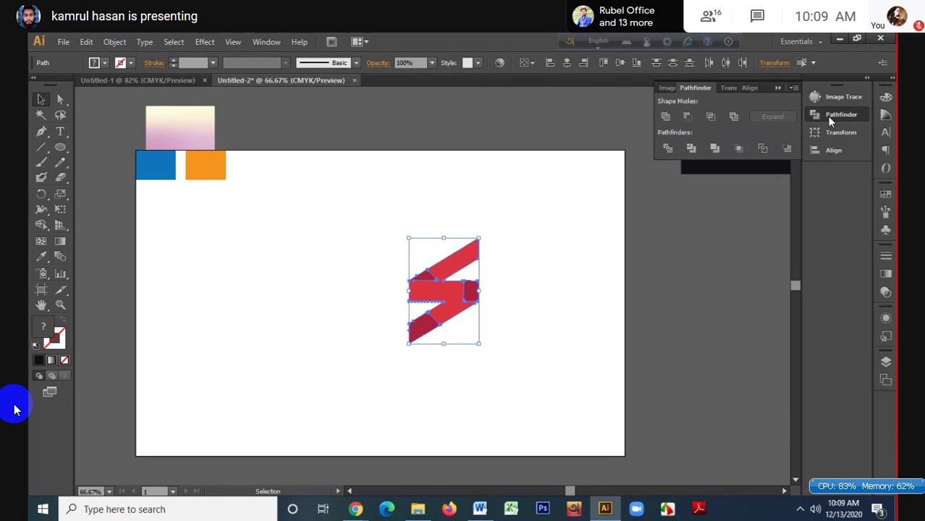
click(670, 117)
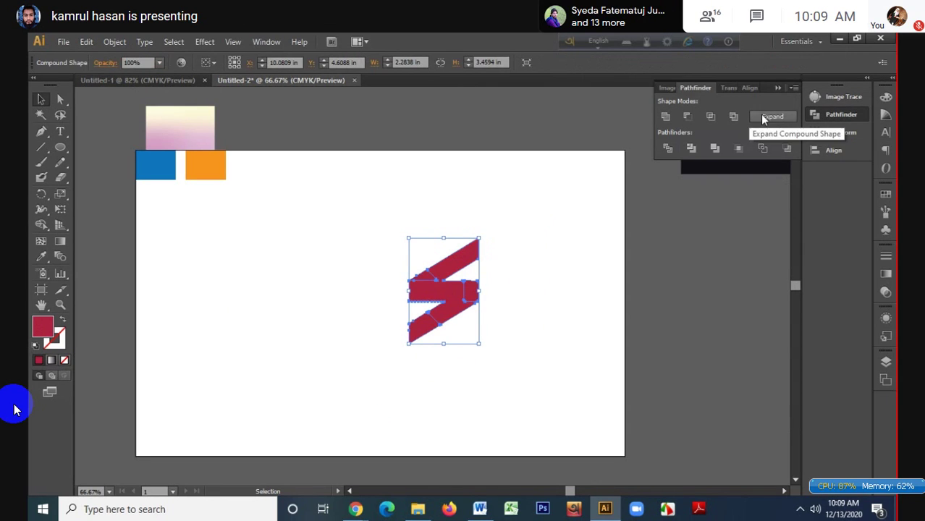
click(481, 306)
- Draw two nearly horizontal line segments across the S shape, along the upper and lower edges of its middle band
scroll(466, 314, up, 3)
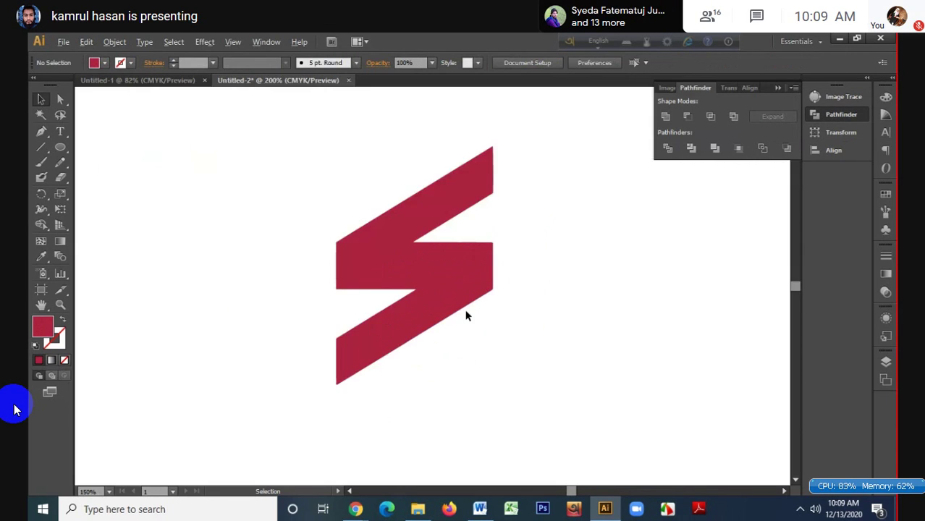
click(41, 148)
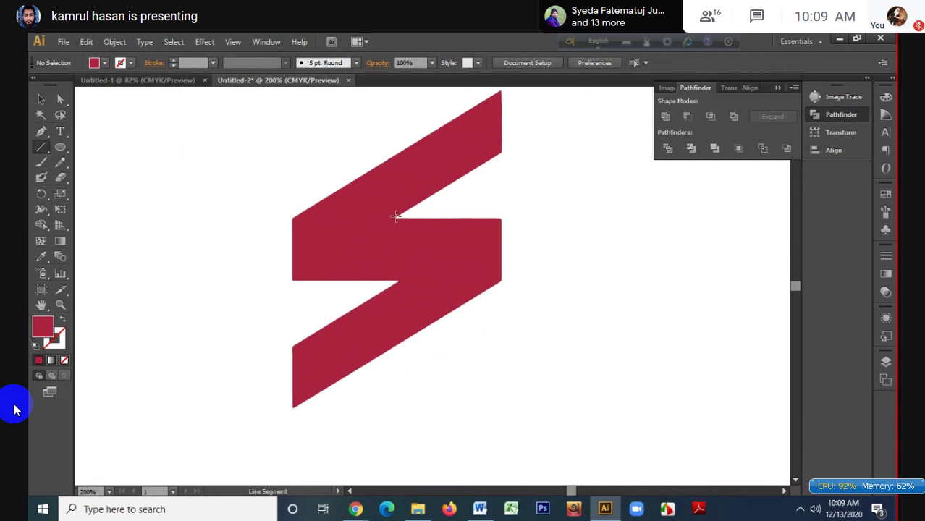
scroll(398, 220, up, 3)
scroll(404, 215, down, 2)
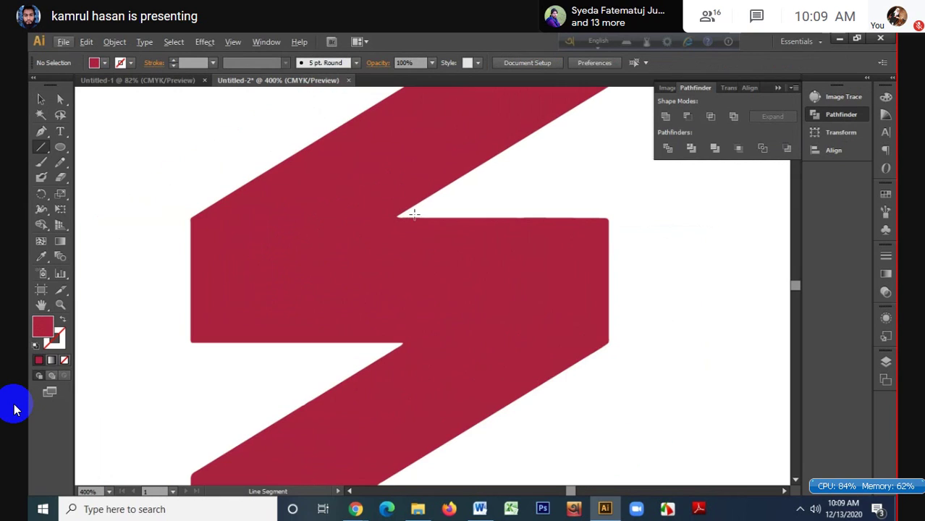
drag(413, 215, 142, 217)
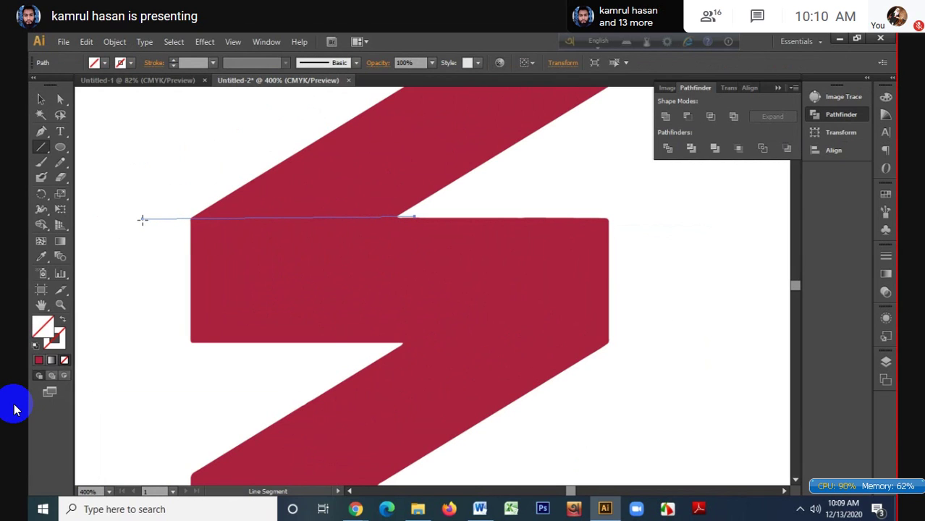
drag(375, 347, 641, 340)
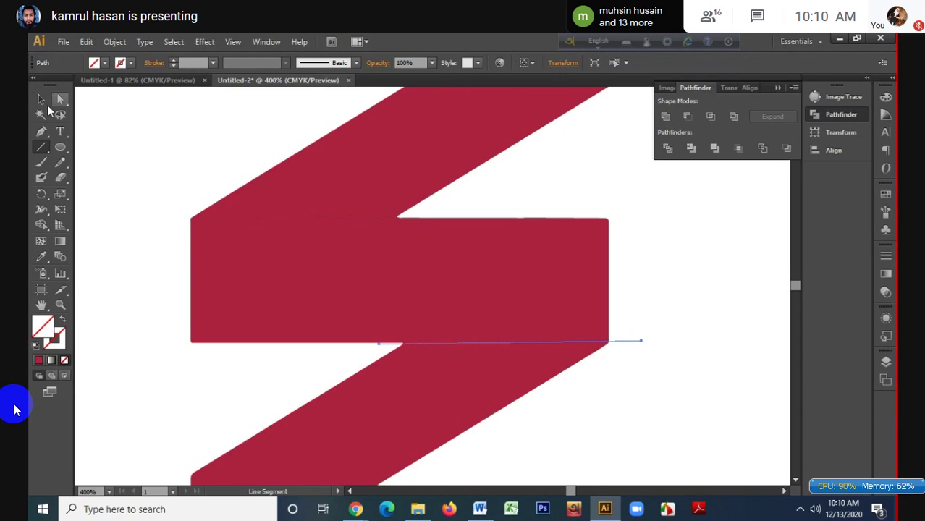
- Divide the S shape along the two drawn lines with Pathfinder
click(42, 100)
drag(186, 152, 405, 387)
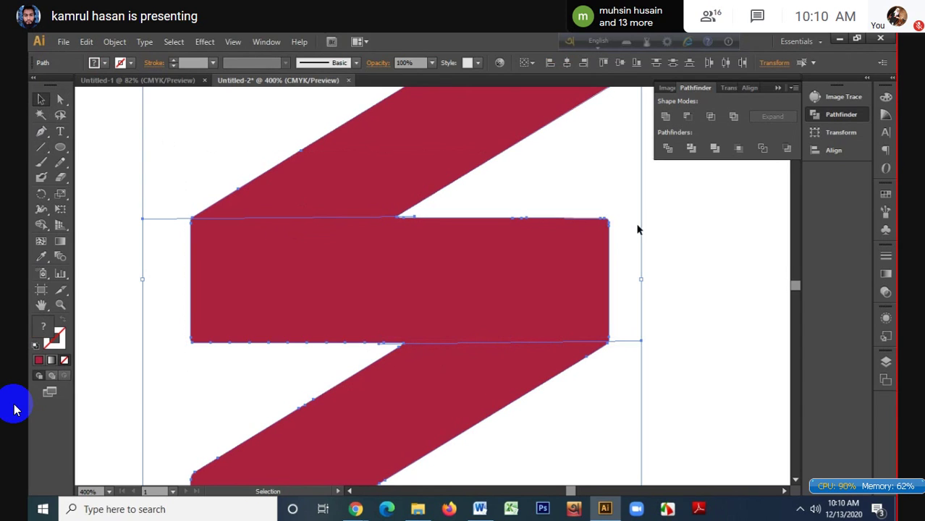
click(666, 149)
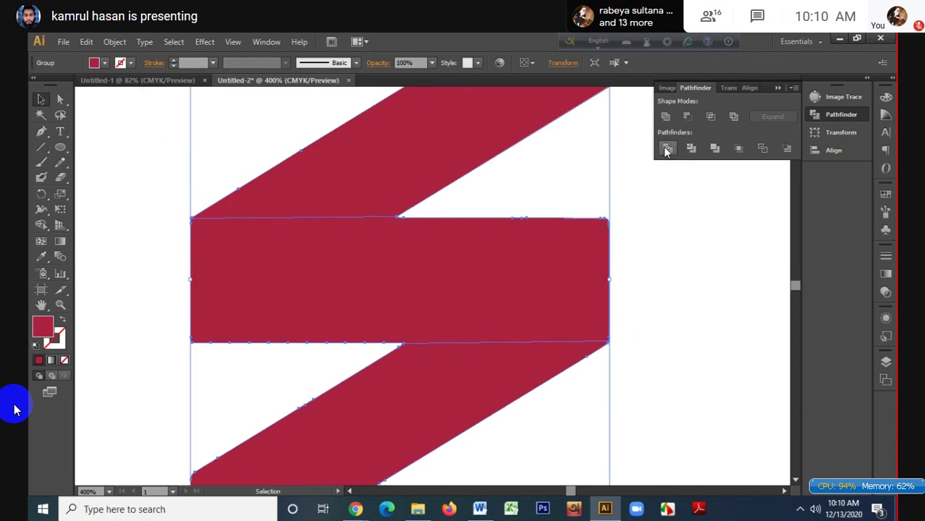
- Ungroup the divided S logo and select its bands one by one to check that they are separate
right_click(303, 250)
click(352, 323)
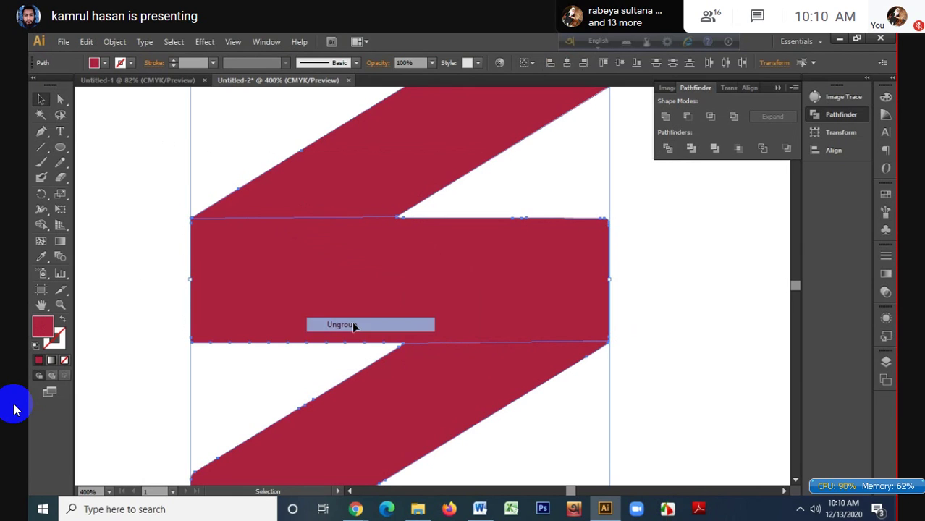
click(689, 249)
click(366, 179)
click(359, 258)
click(397, 301)
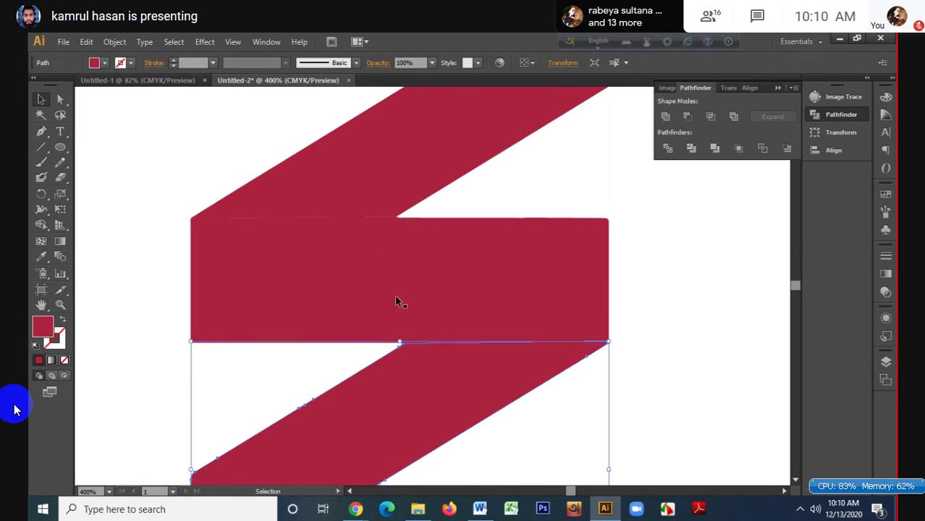
- Move the reference logo image from beside the artboard to just above the rebuilt S, near the two colour squares
alt+scroll(393, 282, down, 6)
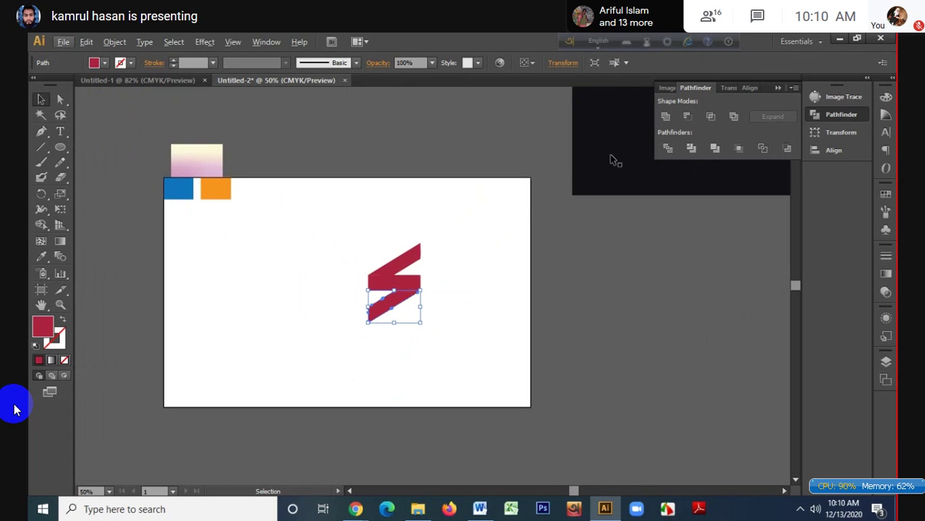
drag(616, 160, 296, 201)
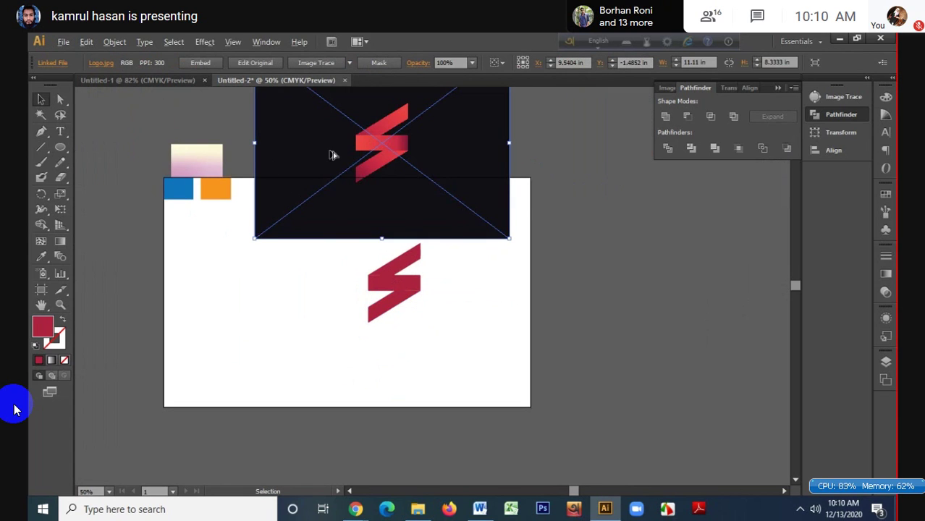
alt+scroll(330, 155, up, 3)
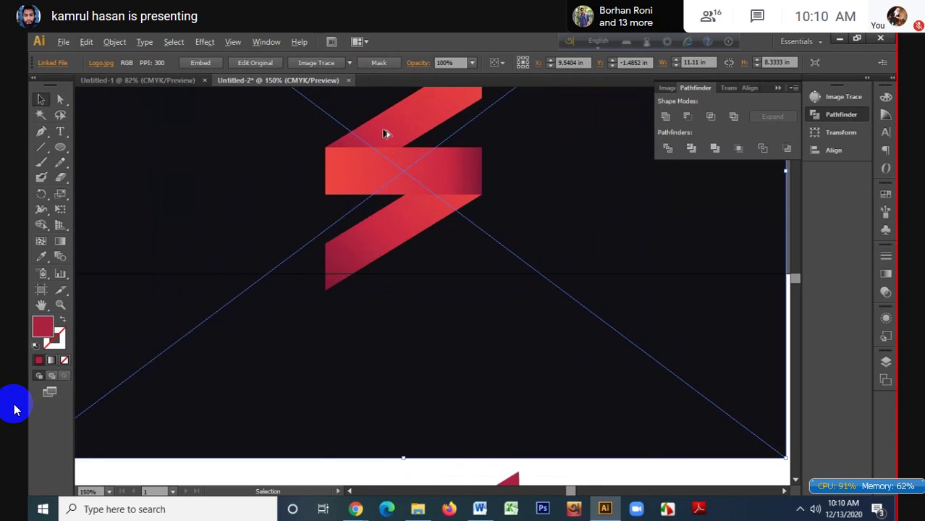
alt+scroll(386, 131, down, 1)
drag(325, 163, 447, 171)
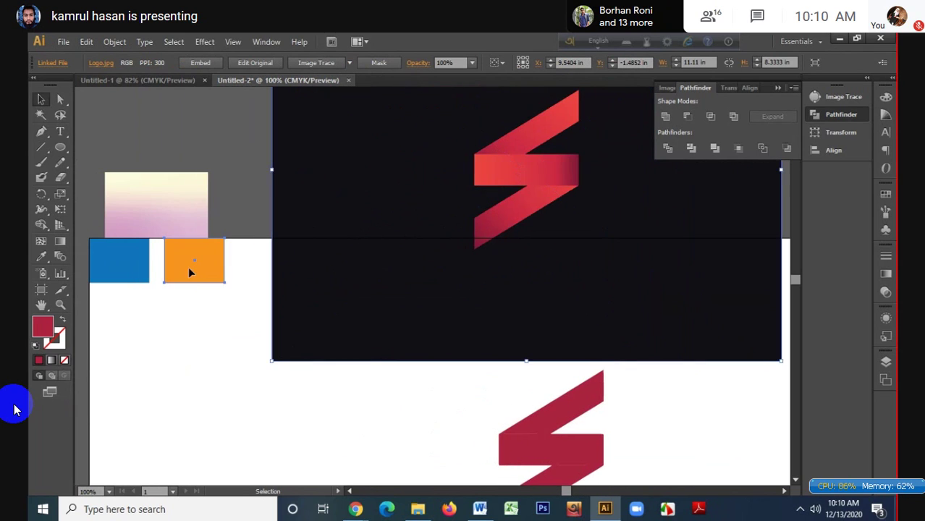
- Recolour the orange square with the reference middle band's dark maroon end and the blue square with its light red end, using the Eyedropper
click(188, 272)
key(i)
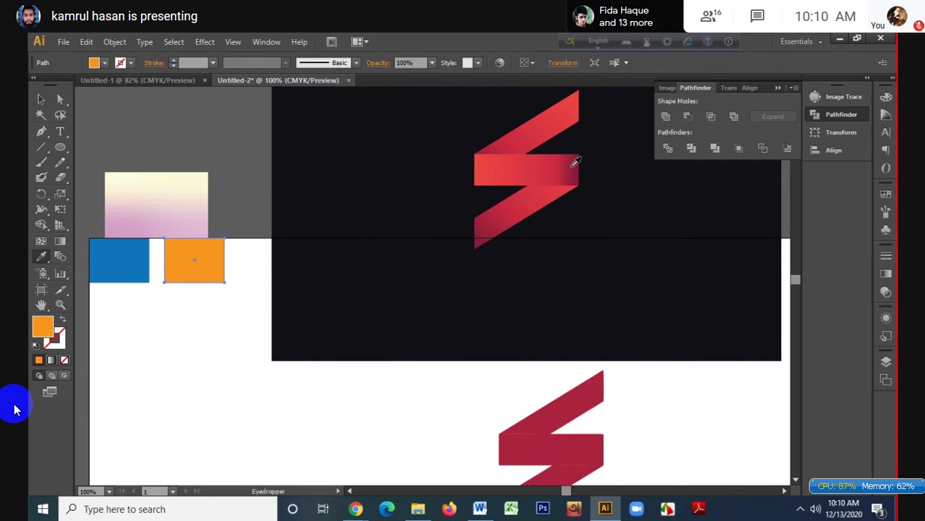
click(582, 162)
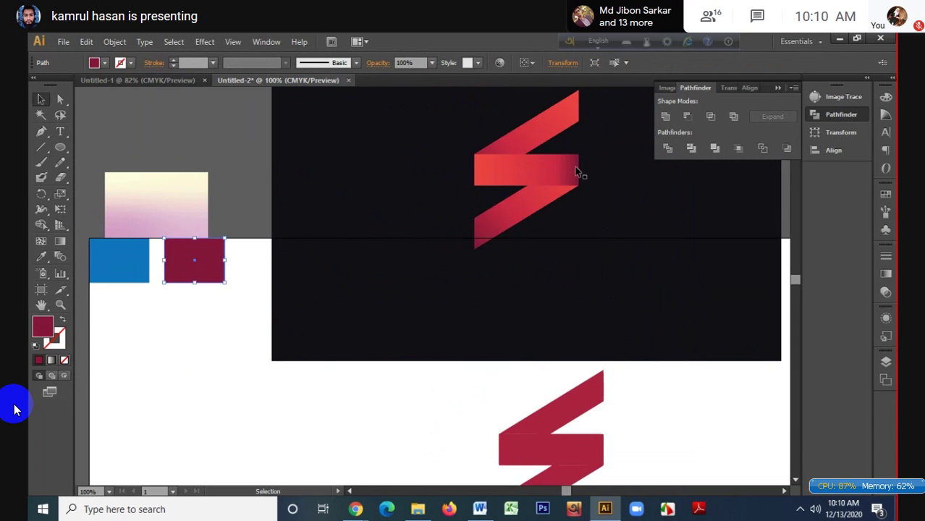
key(v)
click(119, 261)
key(i)
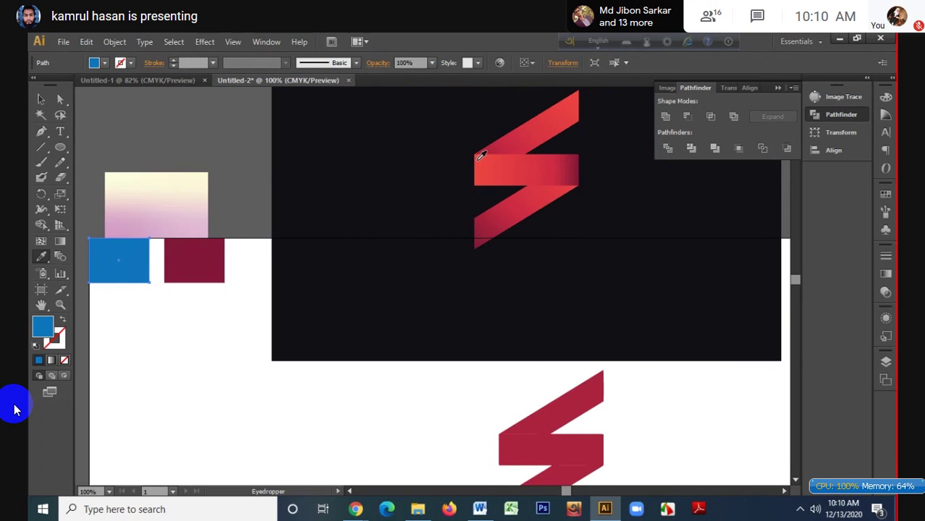
click(479, 157)
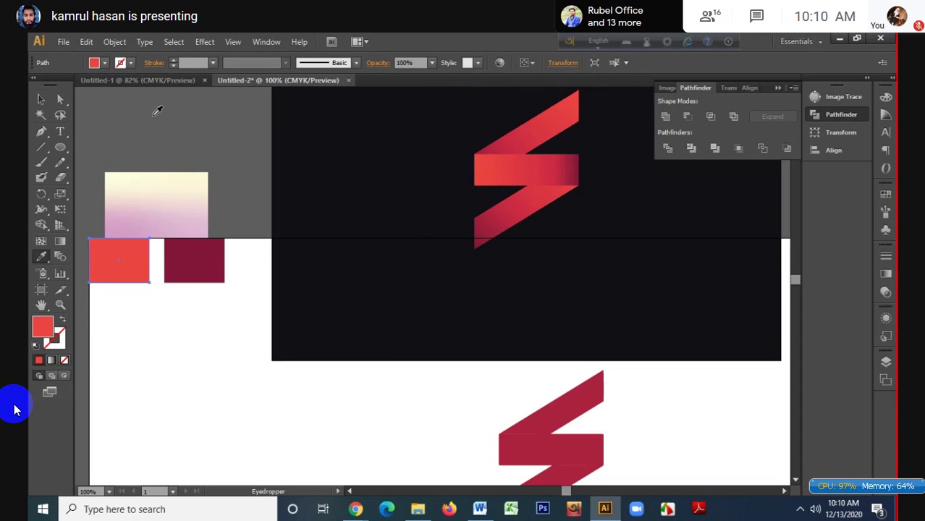
- Set up a linear gradient fill whose start stop is sampled from the red square and end stop from the maroon square
key(v)
click(129, 198)
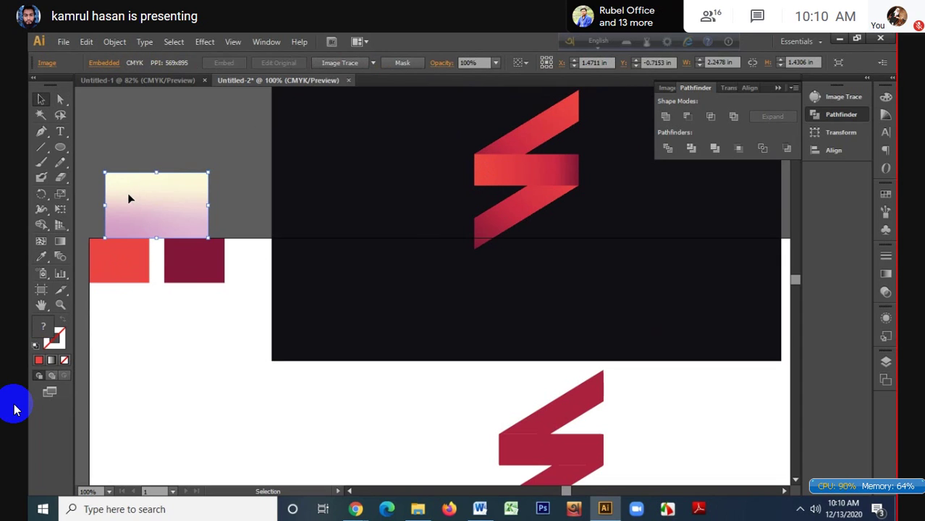
click(885, 273)
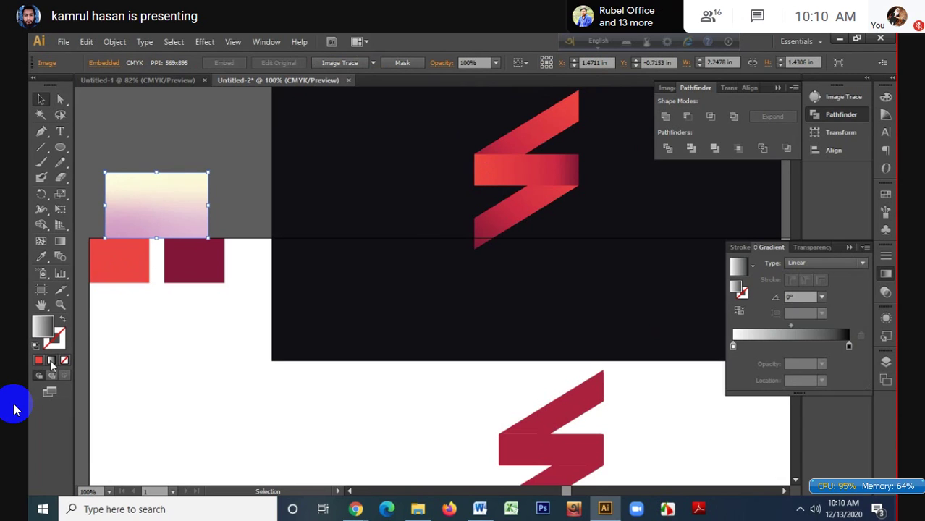
click(847, 345)
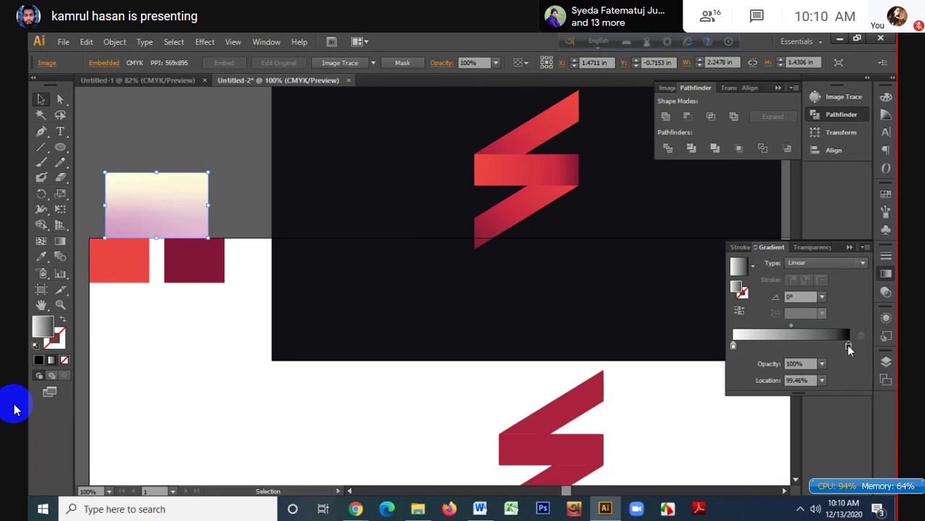
key(i)
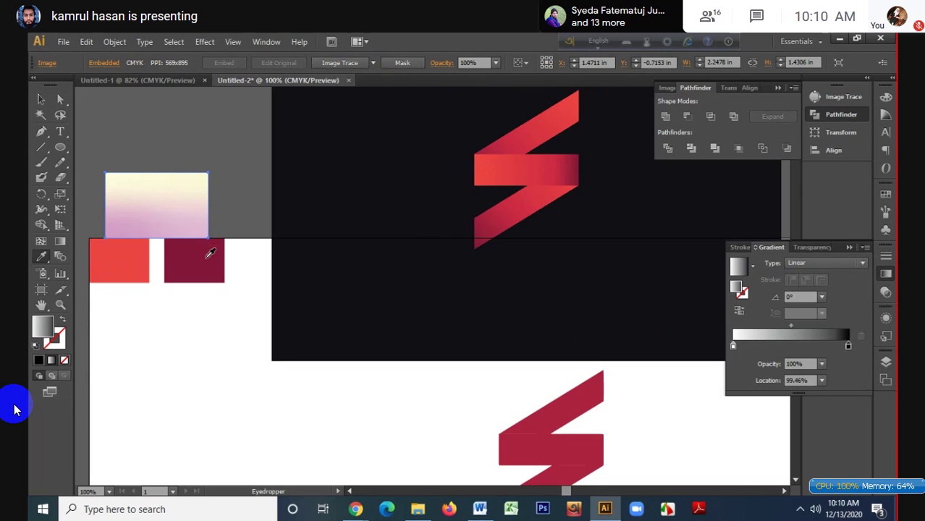
shift+click(209, 254)
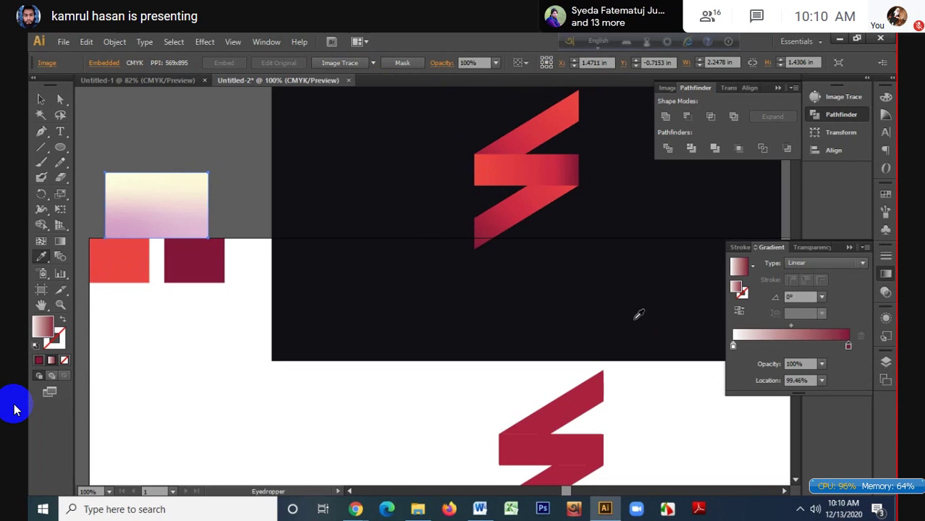
click(733, 347)
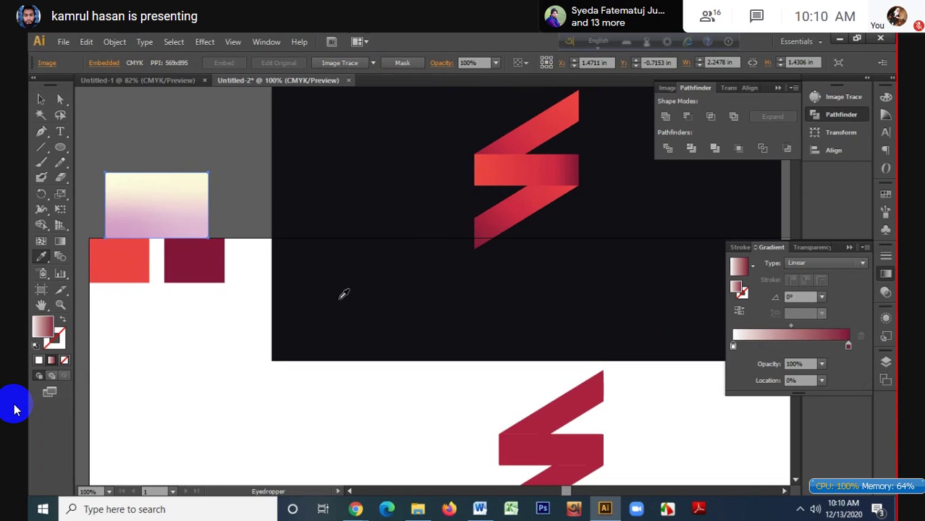
shift+click(134, 254)
- Remove the pastel gradient image and draw a wide rectangle with the red-to-maroon gradient below the two colour squares
click(41, 99)
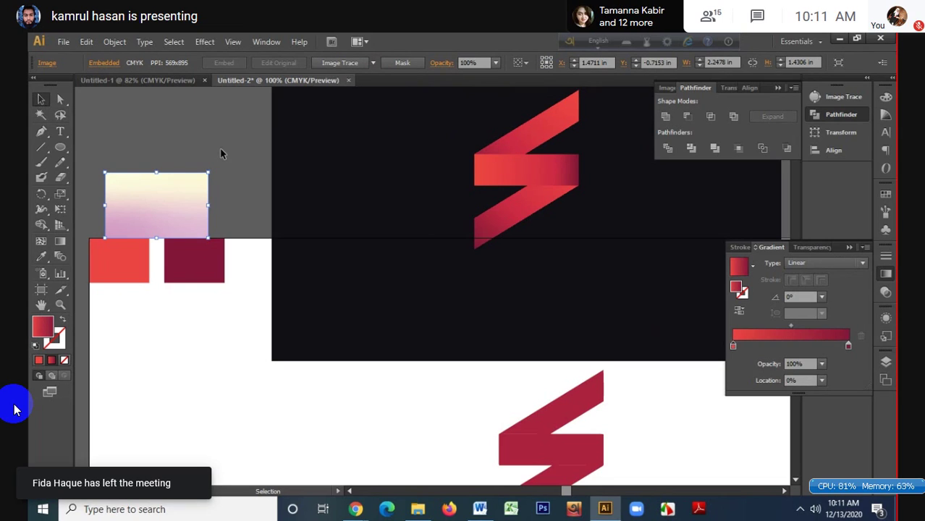
key(ctrl+z)
key(ctrl+z)
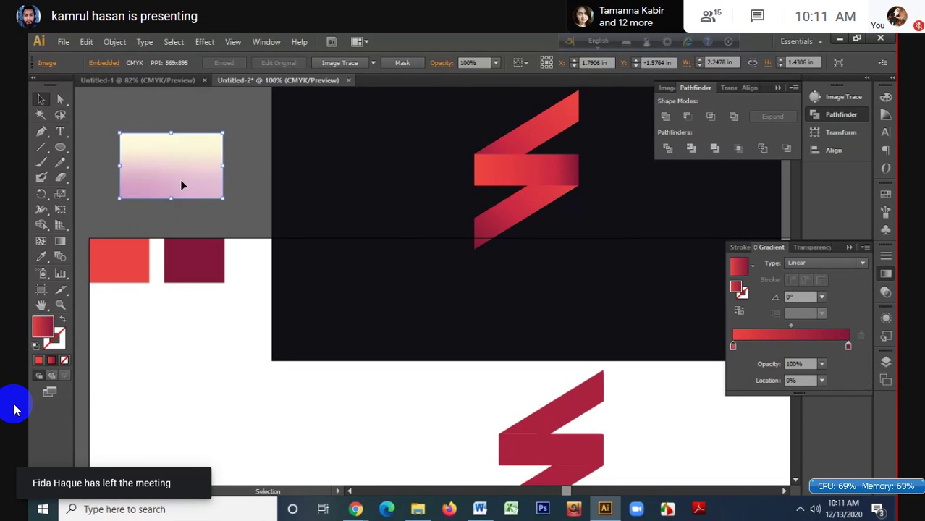
drag(55, 148, 99, 147)
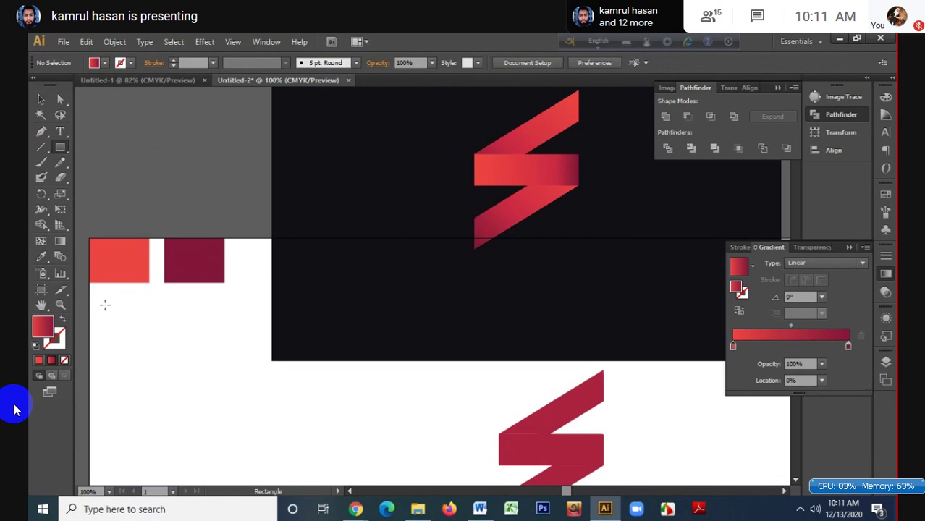
drag(97, 298, 225, 333)
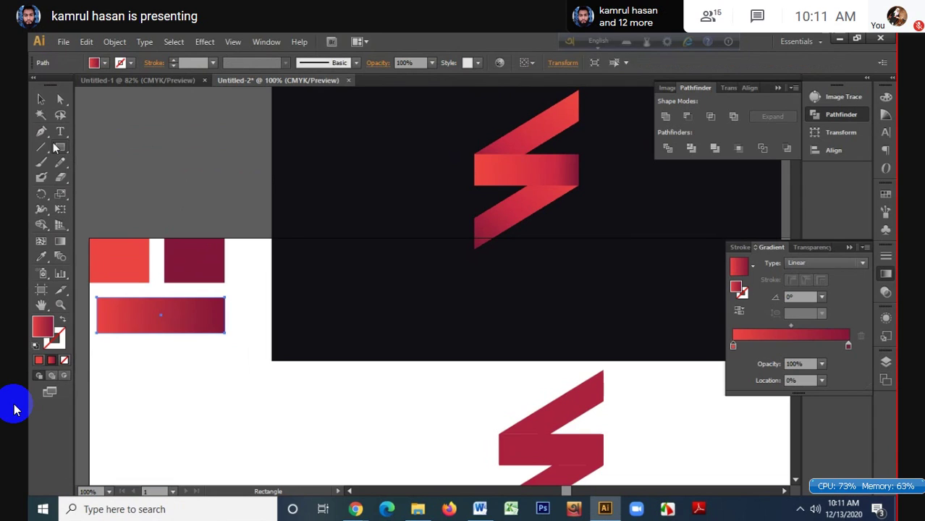
key(v)
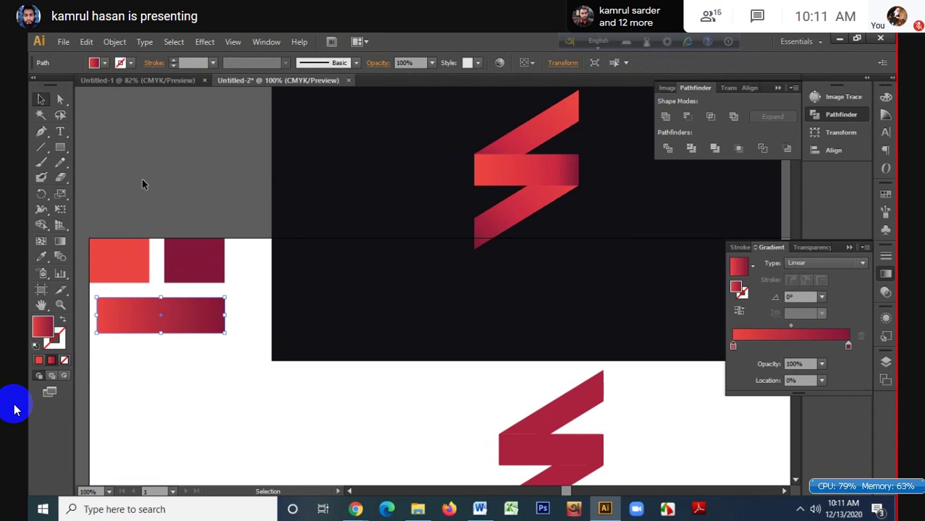
- Place the gradient rectangle beside the rebuilt S and reposition the reference logo image above them for comparison
scroll(143, 181, down, 1)
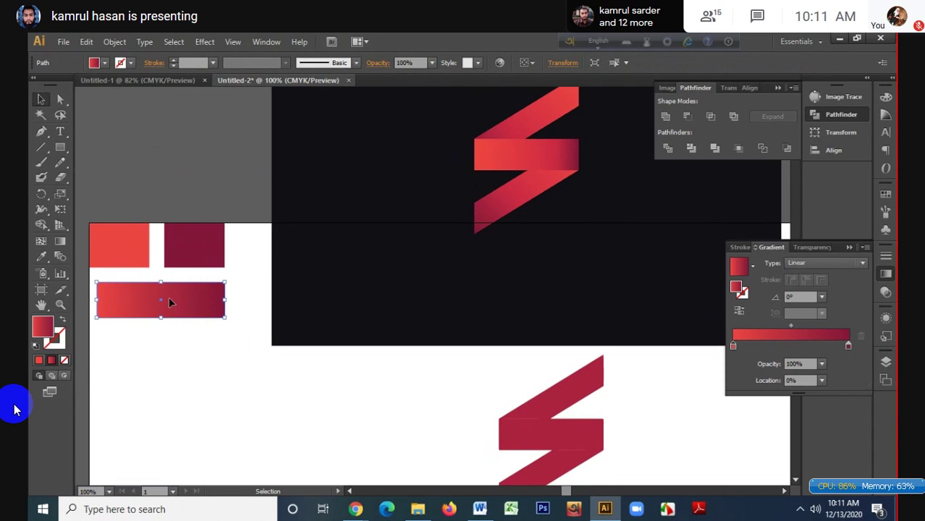
drag(171, 303, 398, 383)
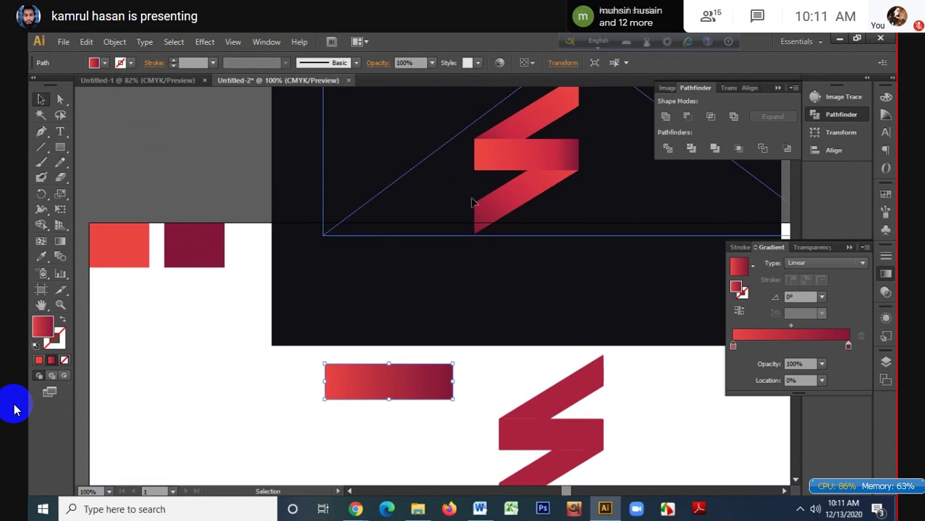
drag(471, 203, 422, 197)
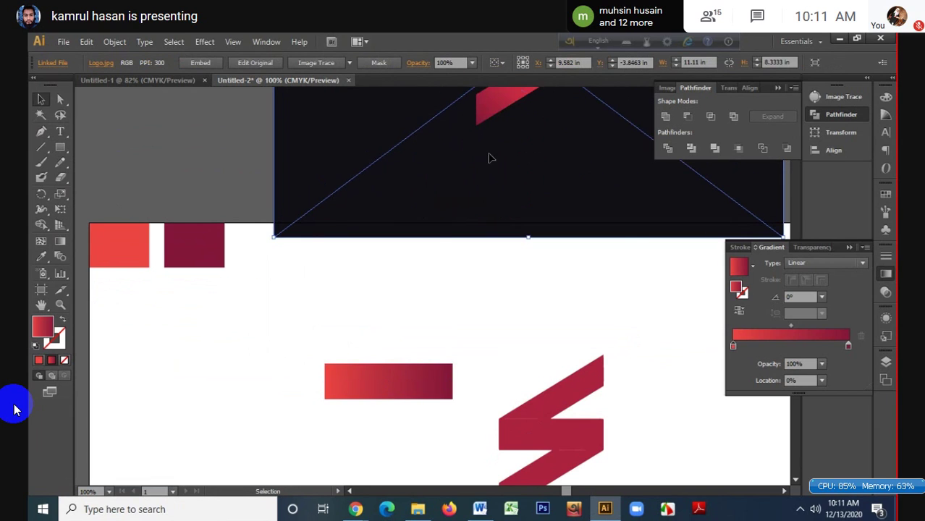
drag(490, 157, 437, 241)
scroll(438, 243, up, 2)
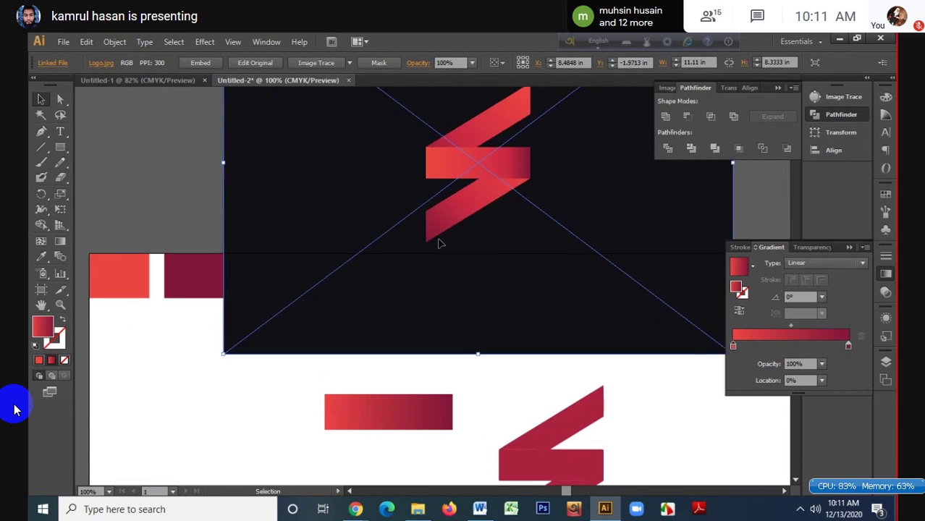
- Apply the rectangle's gradient to the upper diagonal band of the S with the Eyedropper and reverse the gradient
click(576, 411)
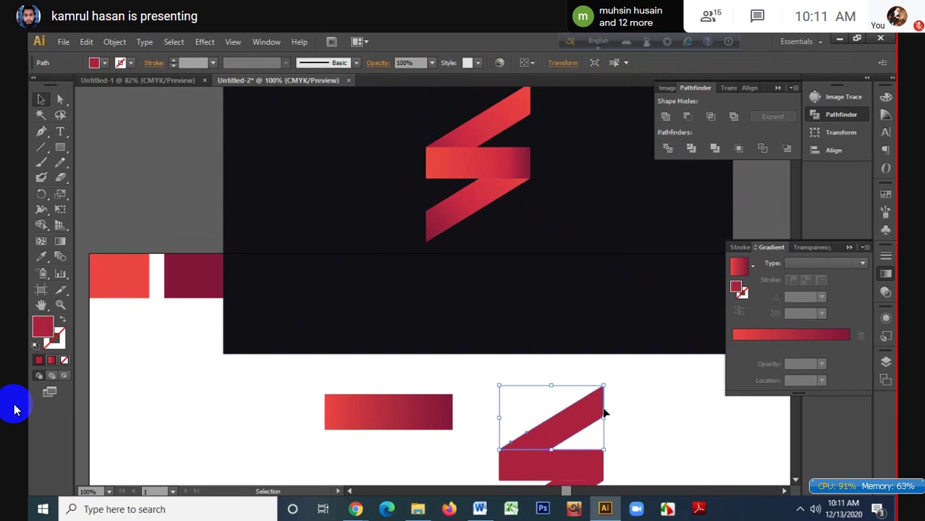
key(i)
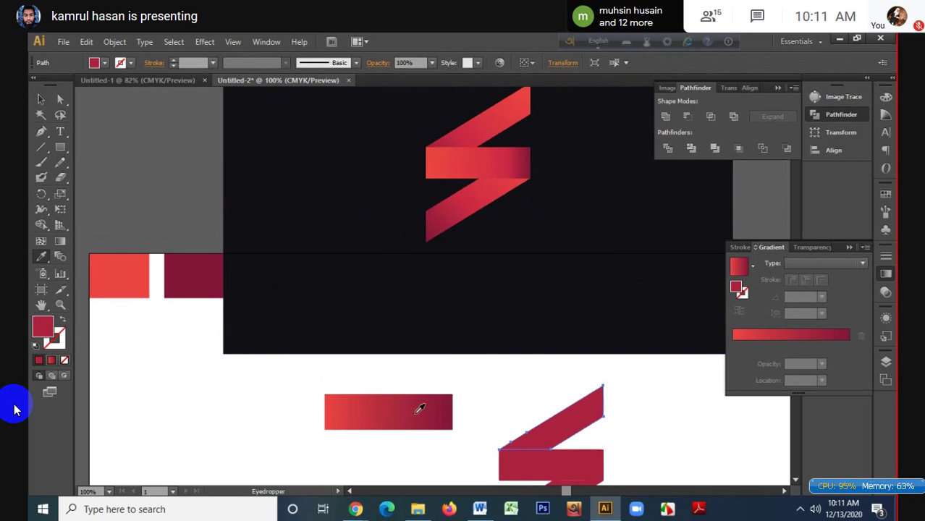
click(419, 409)
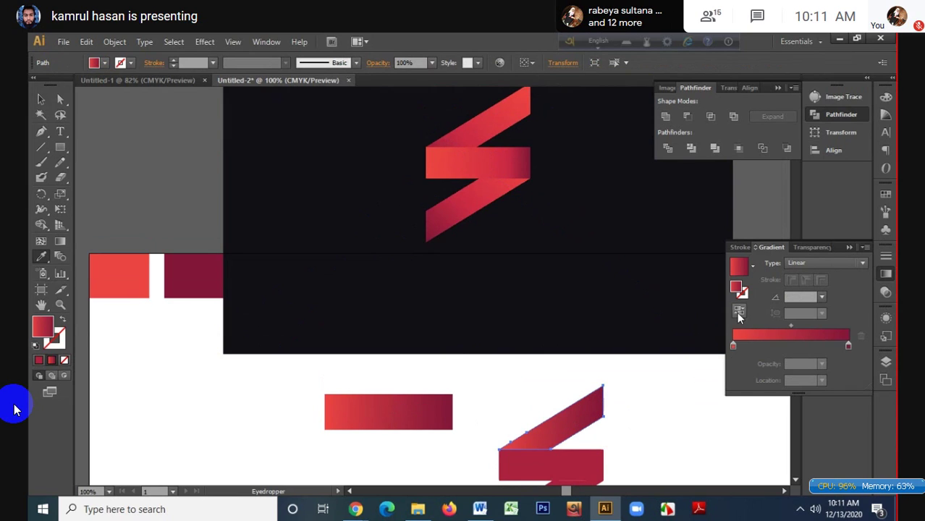
click(739, 315)
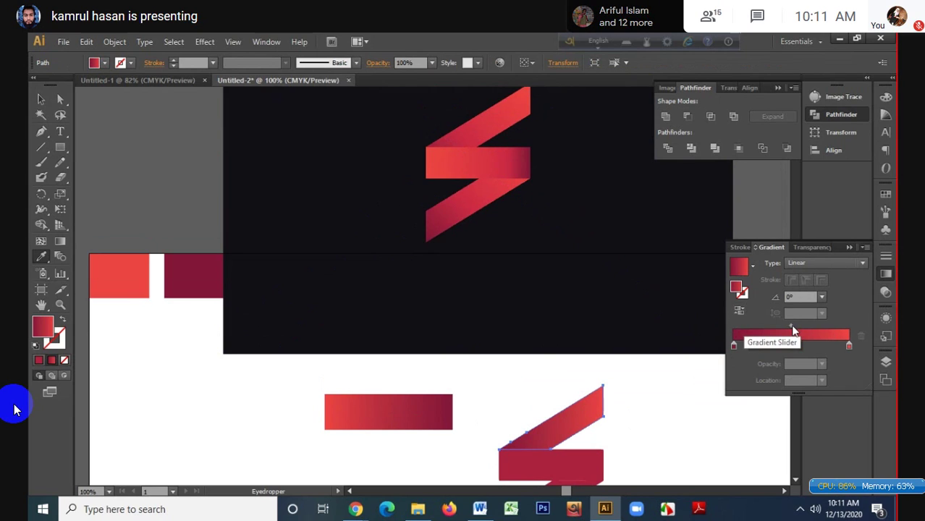
- Shift the midpoint of the upper band's gradient to a location of 31.62% so the maroon area shrinks
click(847, 346)
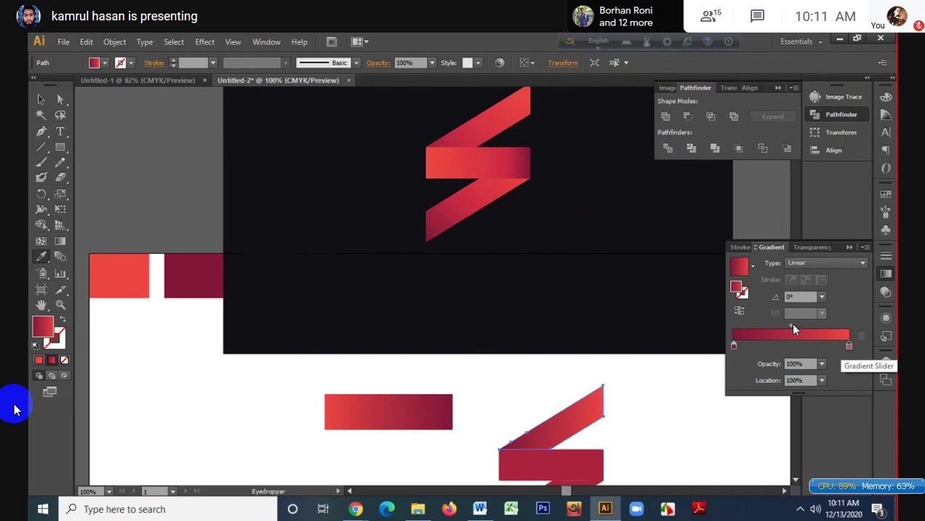
drag(791, 325, 777, 325)
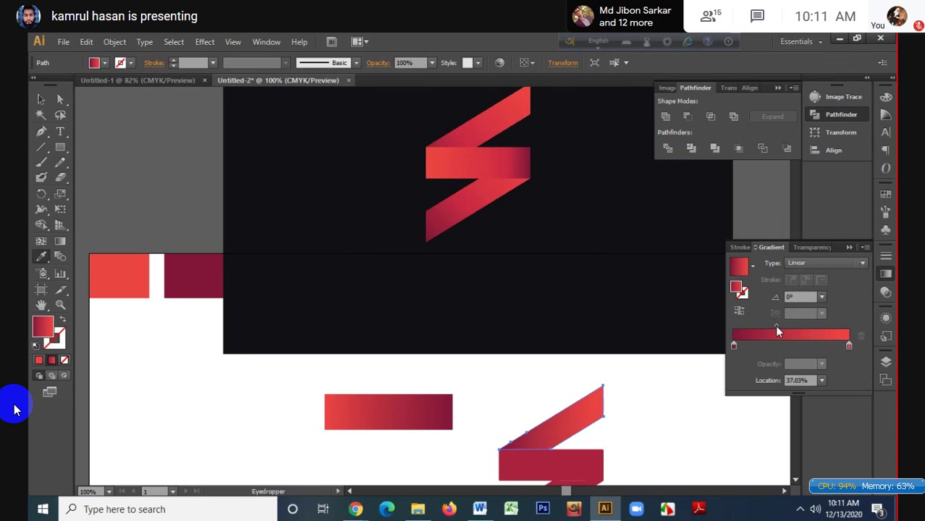
drag(776, 326, 769, 327)
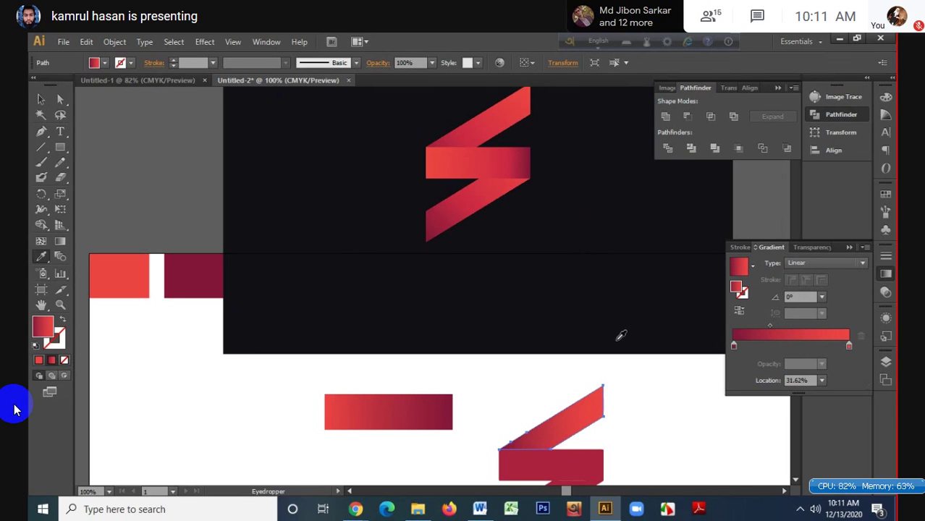
- Apply the rectangle's gradient to the middle band of the S and shift its gradient midpoint to a location of 87%
scroll(619, 333, down, 2)
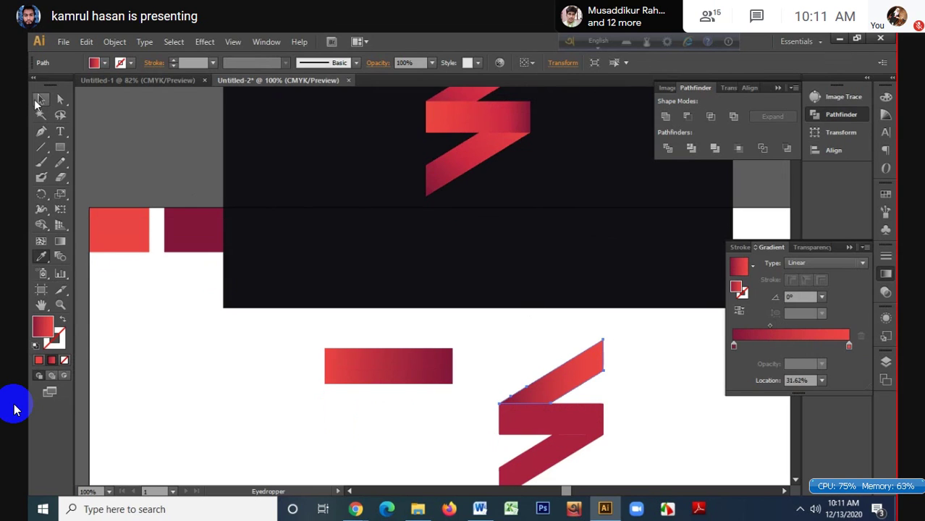
click(40, 102)
click(572, 427)
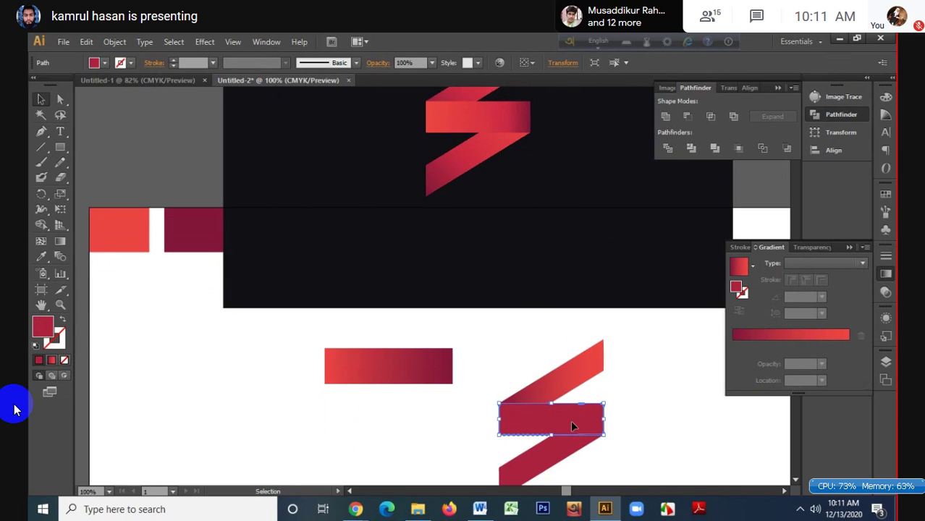
key(i)
click(386, 362)
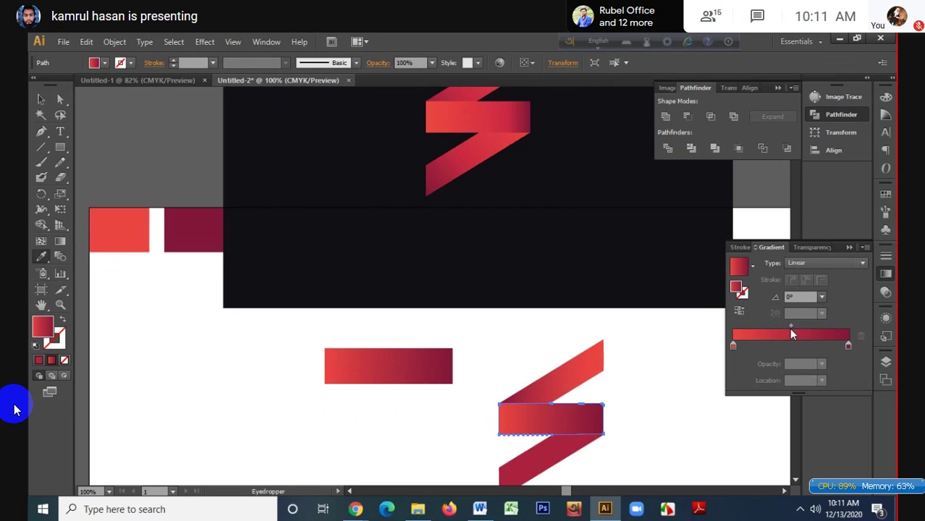
drag(791, 326, 833, 329)
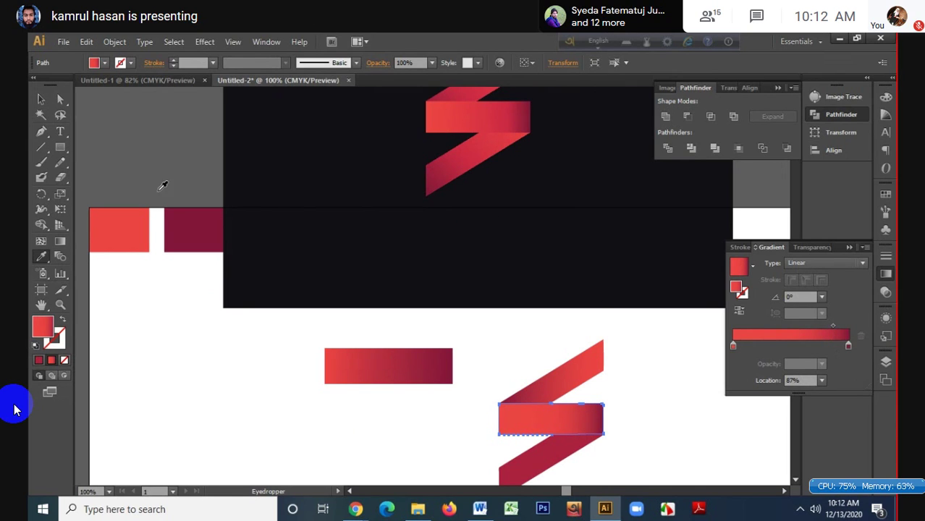
- Apply the sample rectangle's red-to-maroon gradient to the S logo's lowest band and reverse its direction
click(43, 100)
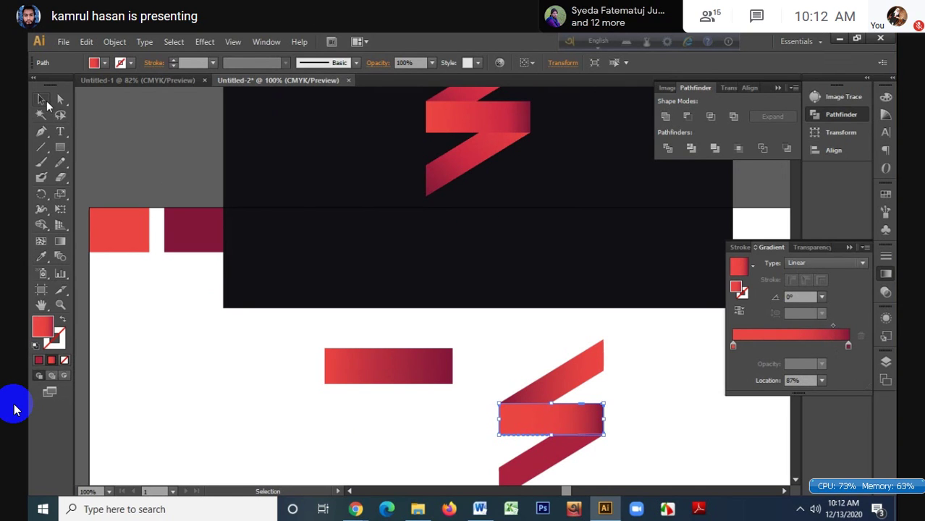
click(554, 460)
key(i)
click(376, 356)
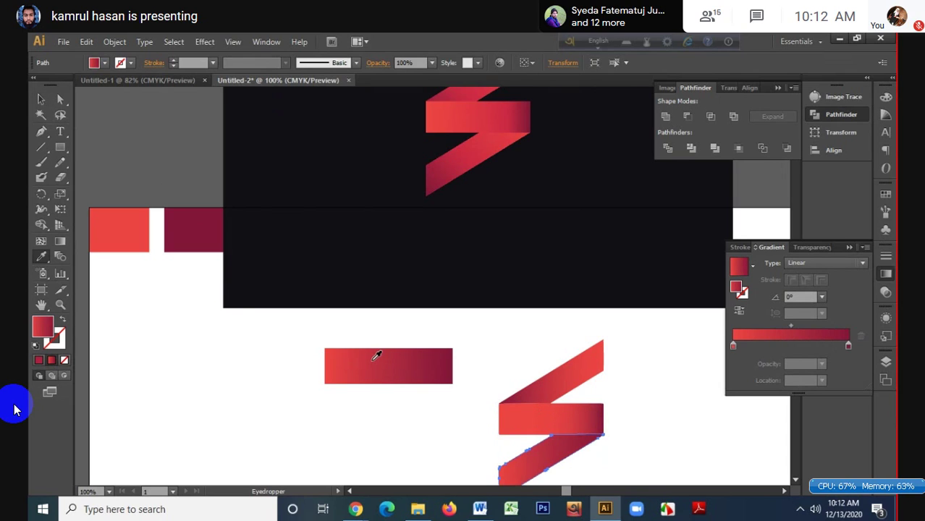
click(738, 312)
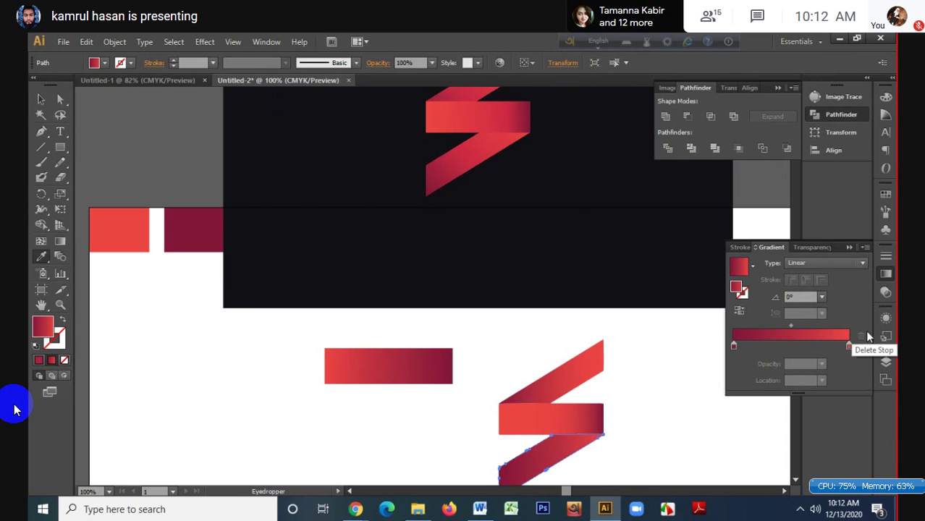
- Move the lowest band's bright red gradient stop to about 80% and set the gradient angle to 6°
drag(850, 345, 825, 346)
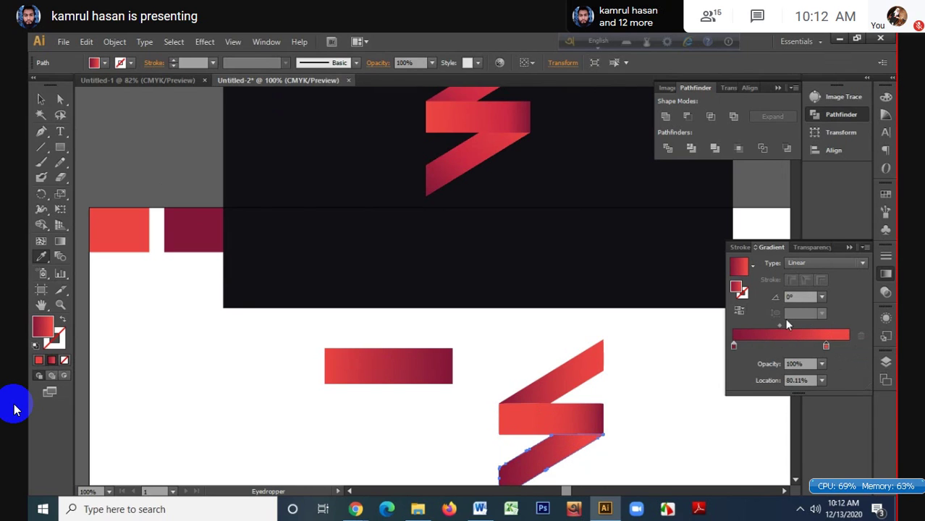
drag(779, 325, 778, 325)
click(804, 297)
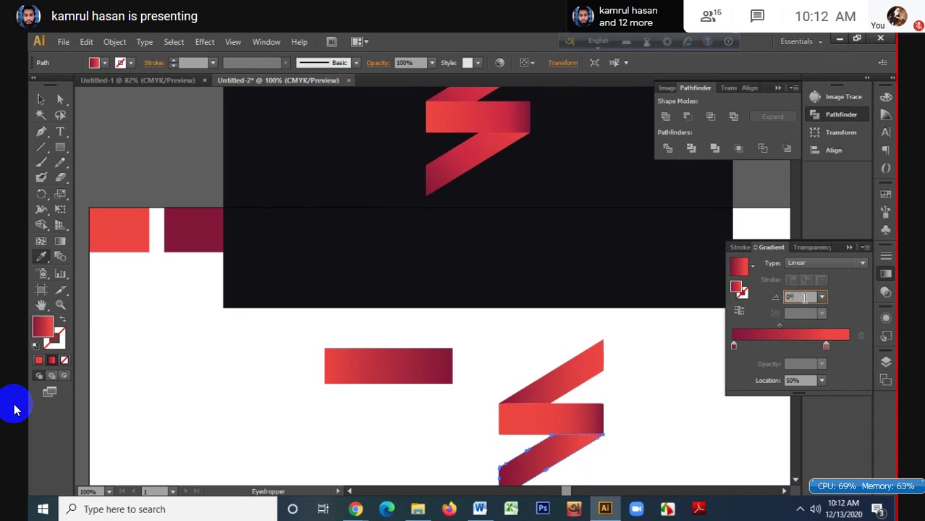
text(3)
key(Return)
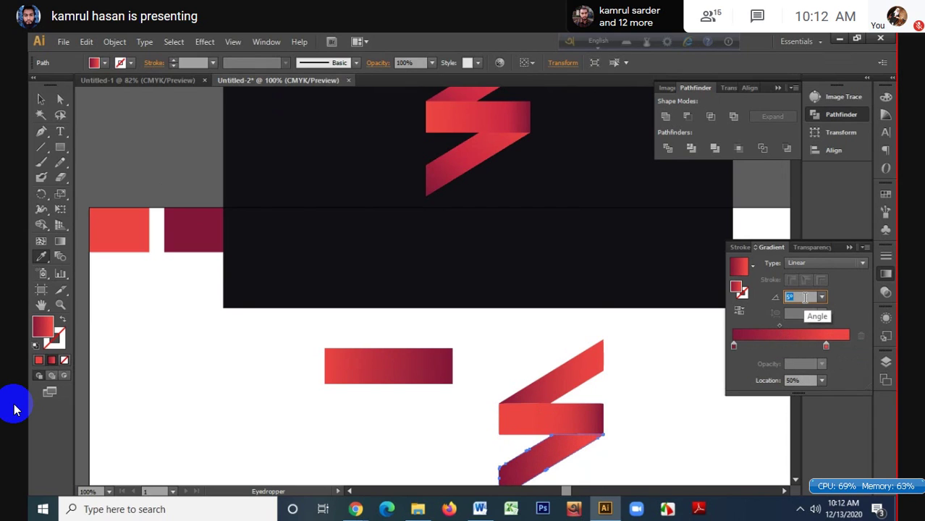
click(40, 99)
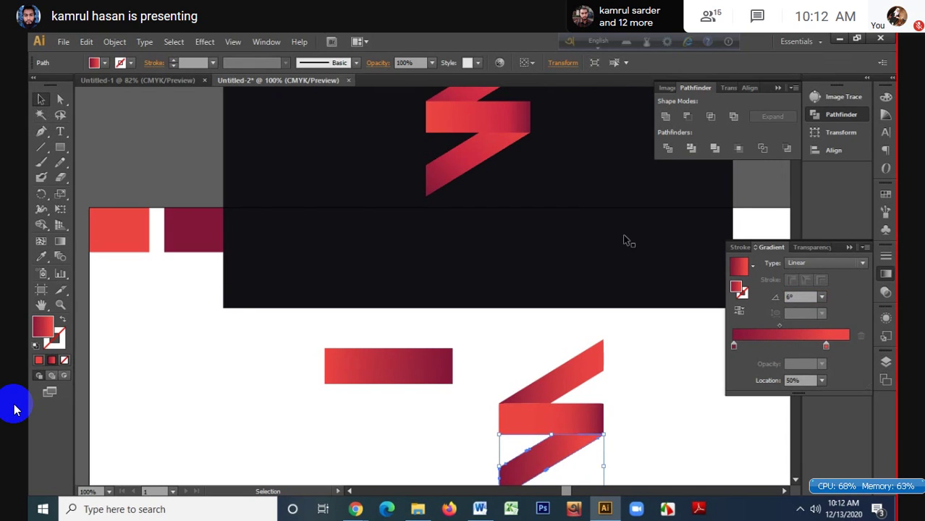
- Move the dark reference image and the gradient sample bar away from the redrawn S logo
key(ctrl+minus)
key(ctrl+minus)
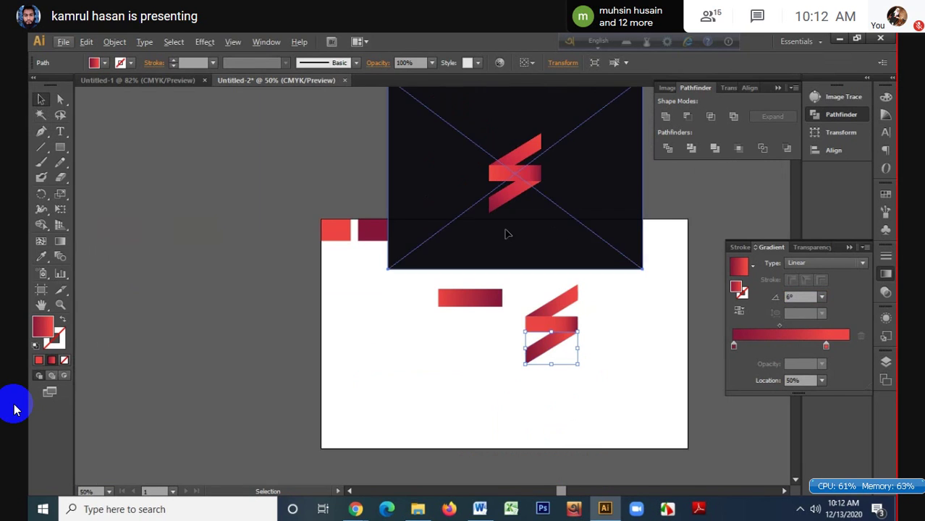
drag(506, 230, 573, 187)
drag(492, 303, 361, 304)
- Create a large square behind the S logo from a copy of the maroon swatch and fill it with the reference image's near-black
click(372, 241)
drag(372, 240, 631, 403)
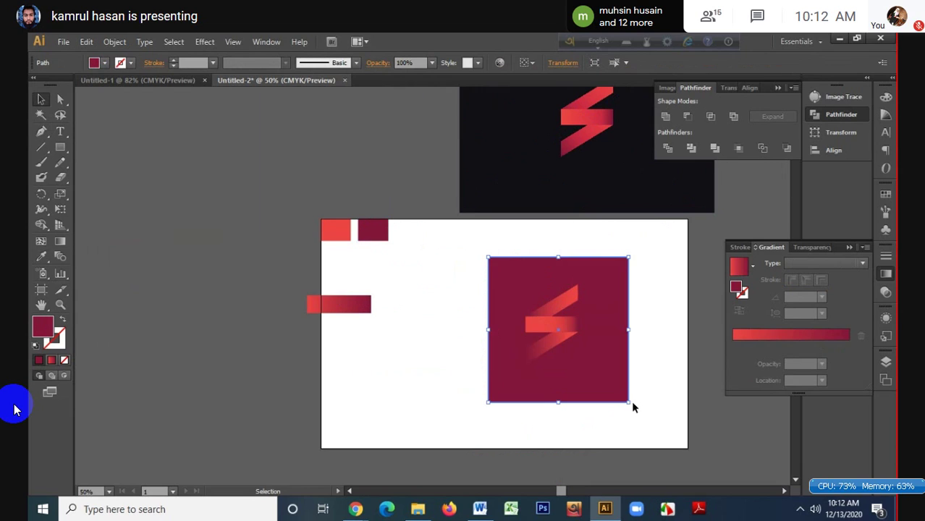
key(i)
click(522, 169)
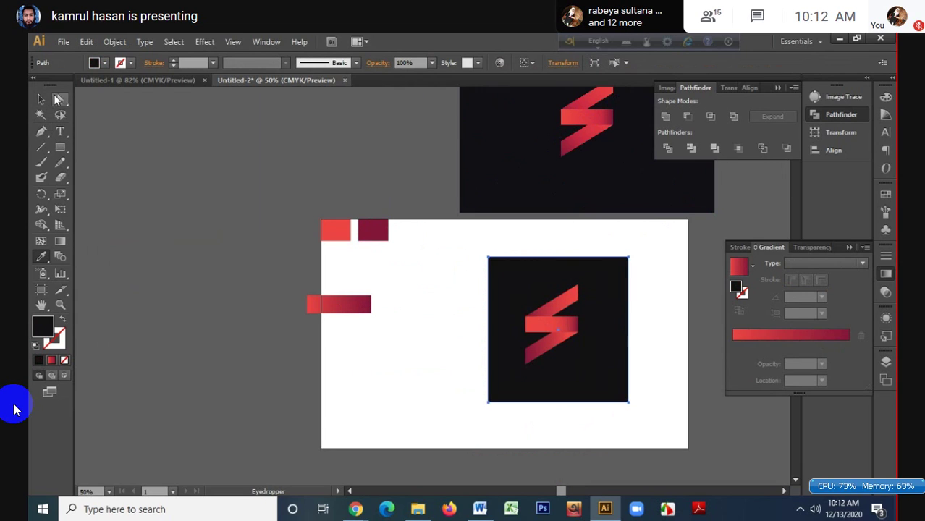
key(v)
click(430, 259)
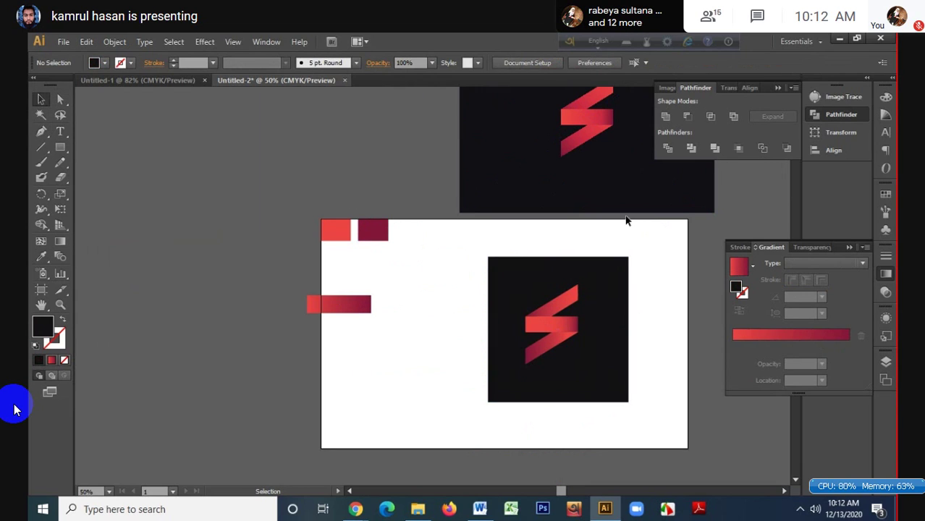
scroll(583, 329, up, 5)
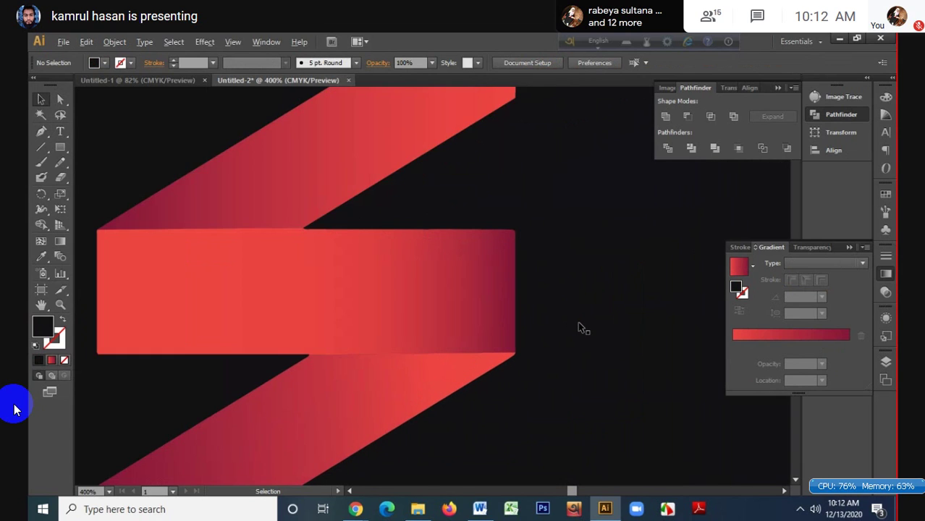
scroll(539, 338, down, 1)
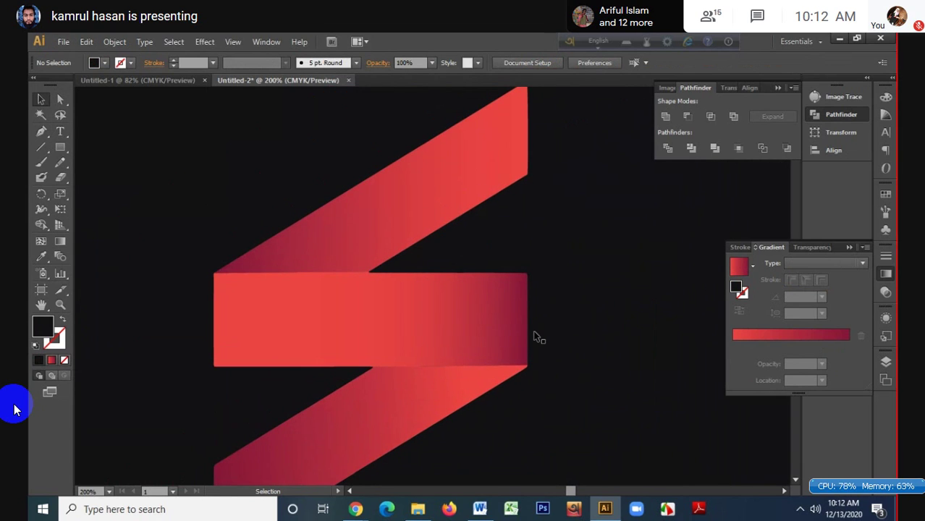
scroll(536, 337, down, 2)
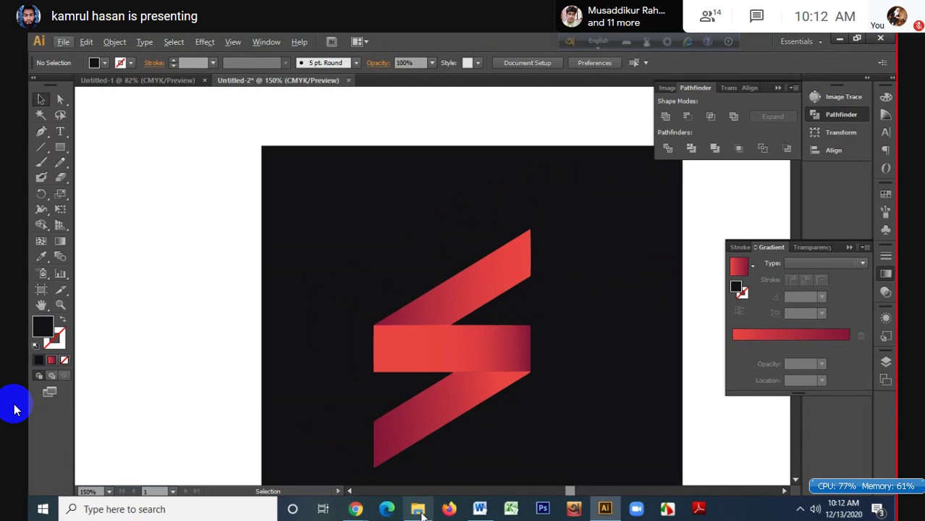
- Place the Triangle Logo image from the Part-32 folder into the Illustrator document and position it over the artboard
mouse_move(420, 512)
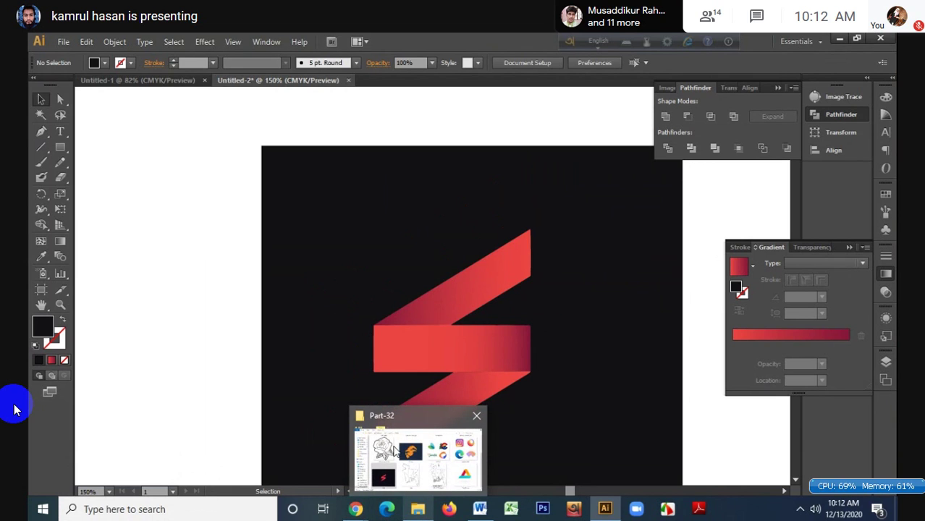
click(395, 450)
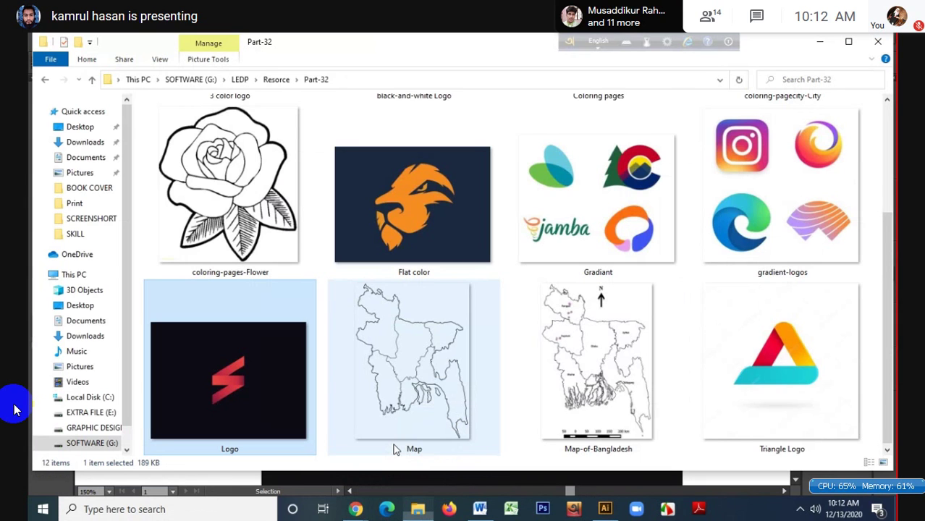
drag(789, 347, 674, 190)
key(ctrl+minus)
key(ctrl+minus)
key(ctrl+minus)
key(ctrl+minus)
drag(242, 409, 430, 350)
key(ctrl+plus)
key(ctrl+plus)
key(ctrl+plus)
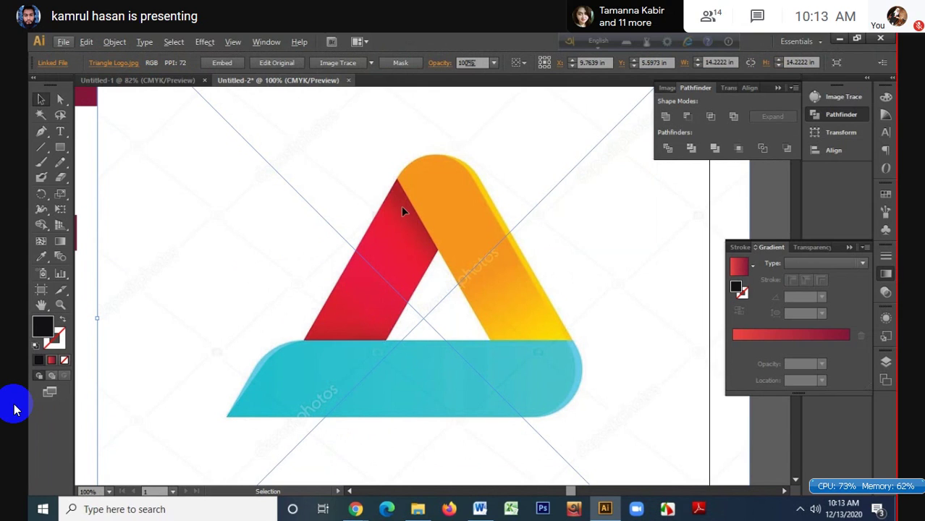
- Embed the Triangle Logo image and trace it with the Auto-Color preset
click(223, 62)
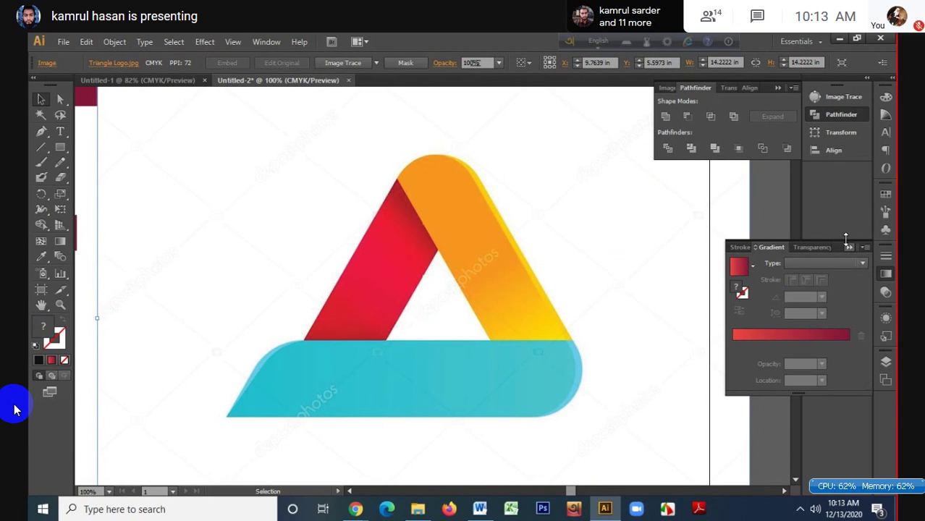
click(778, 88)
click(833, 97)
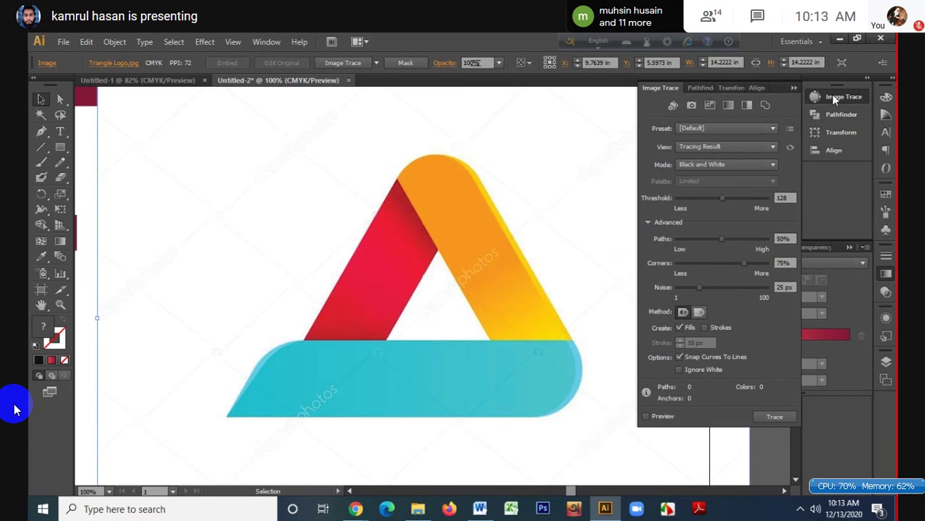
click(668, 108)
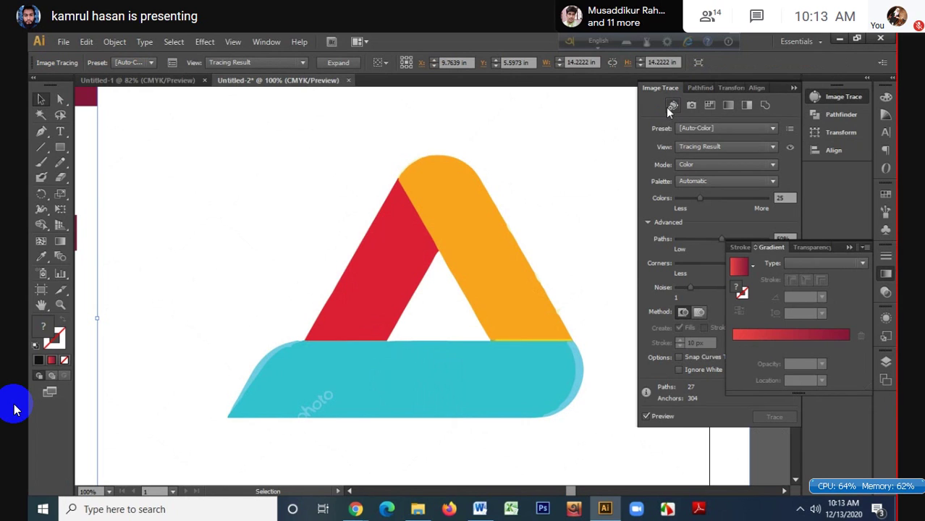
- Expand the triangle logo tracing and ungroup its shapes
click(332, 62)
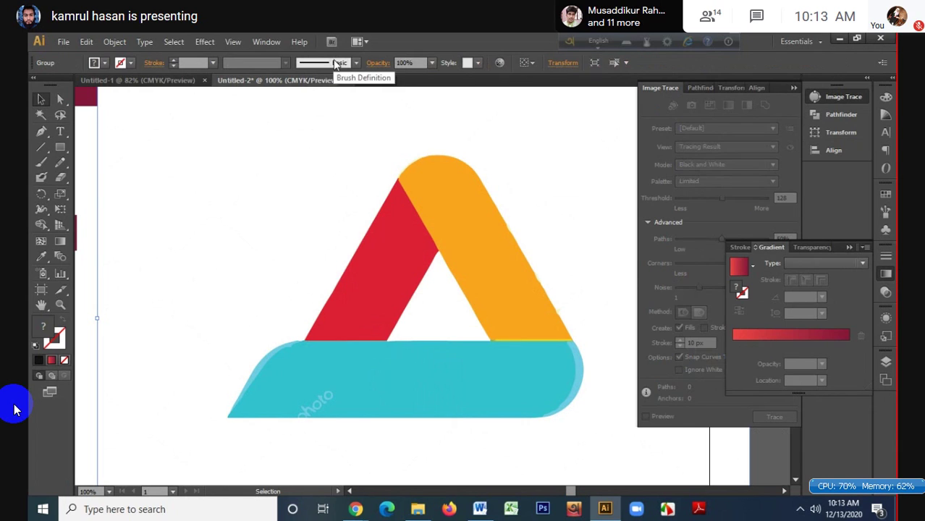
right_click(458, 190)
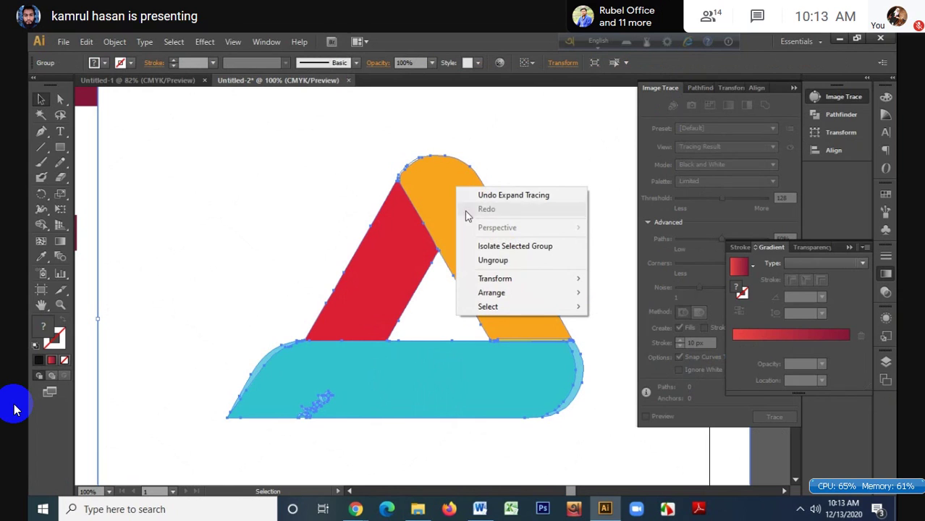
click(497, 262)
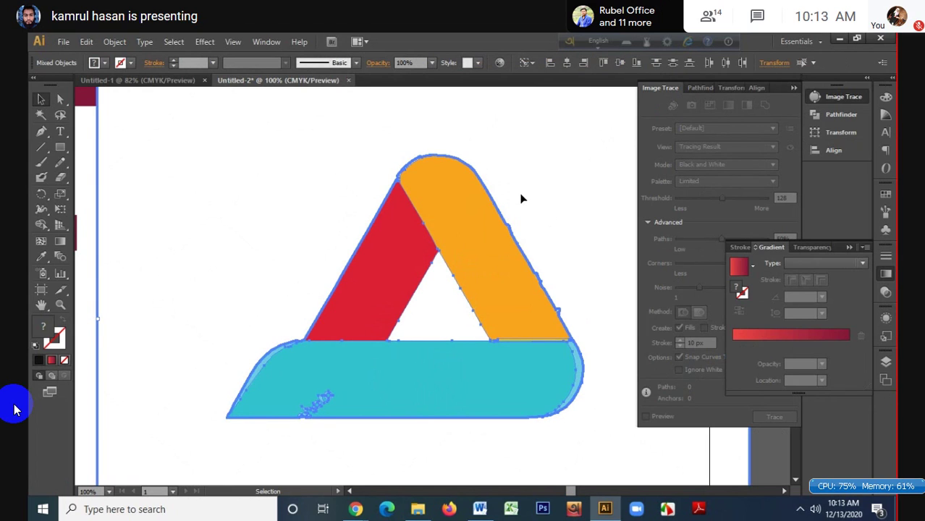
- Delete the traced white background surrounding the triangle logo
key(ctrl+minus)
key(ctrl+minus)
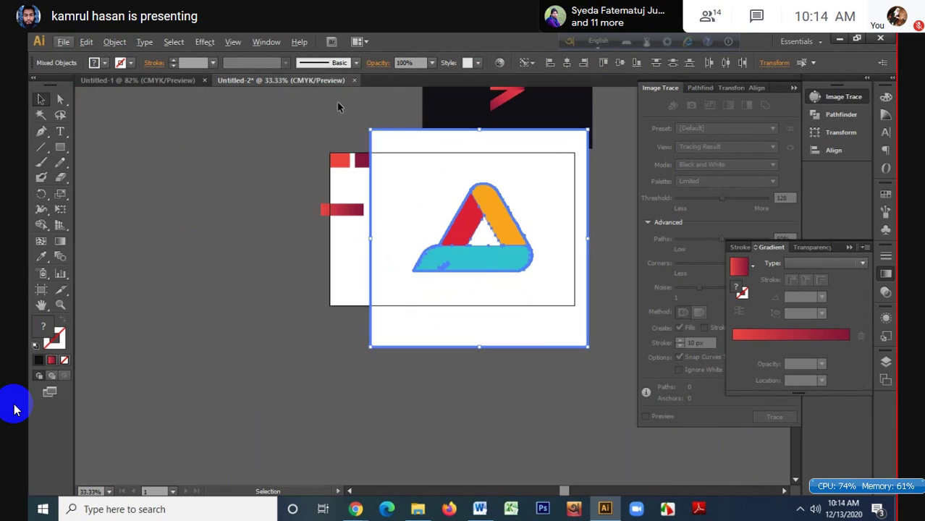
click(415, 158)
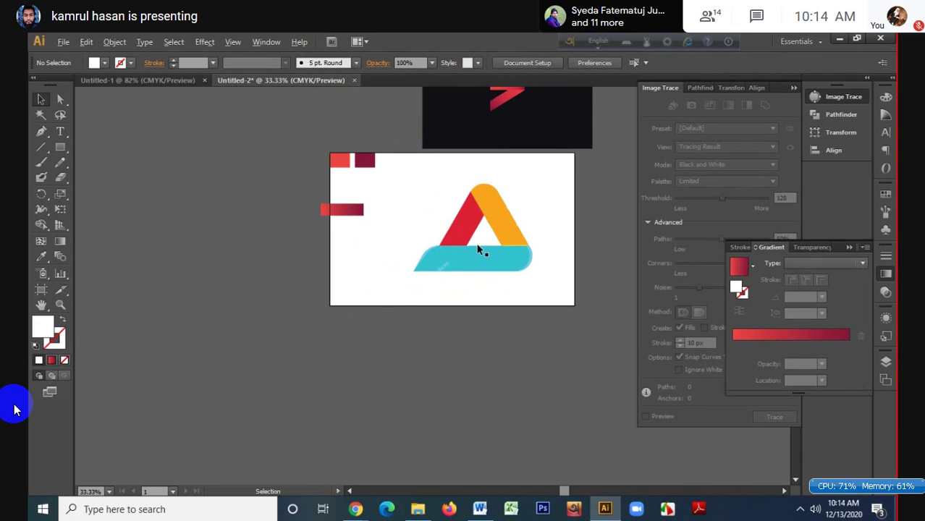
- Delete the pale yellow sliver along the outer edge of the orange band's rounded top
scroll(488, 212, up, 5)
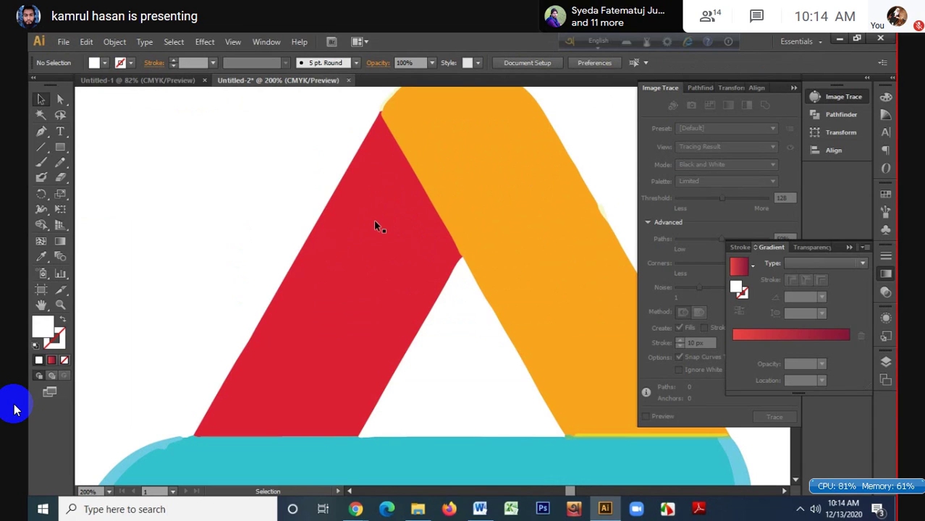
scroll(374, 225, down, 2)
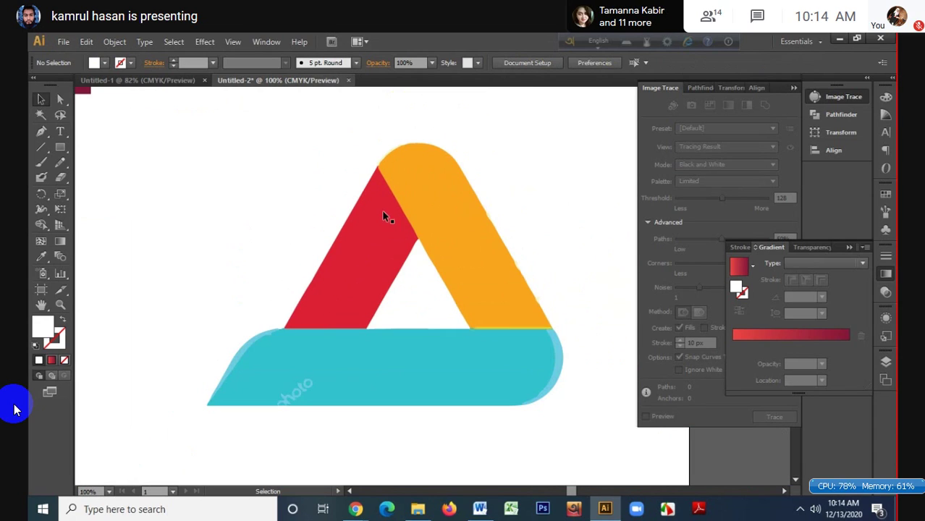
scroll(398, 152, up, 1)
scroll(397, 152, up, 4)
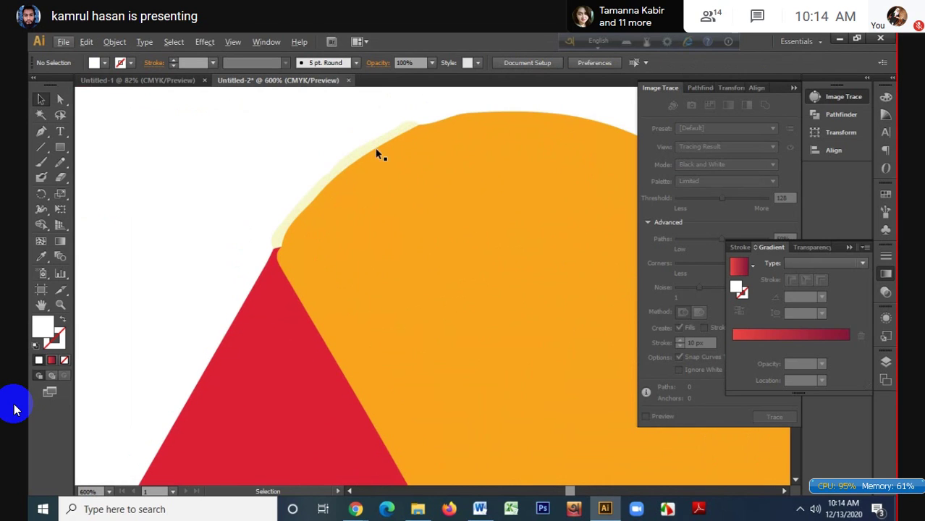
click(367, 146)
key(Delete)
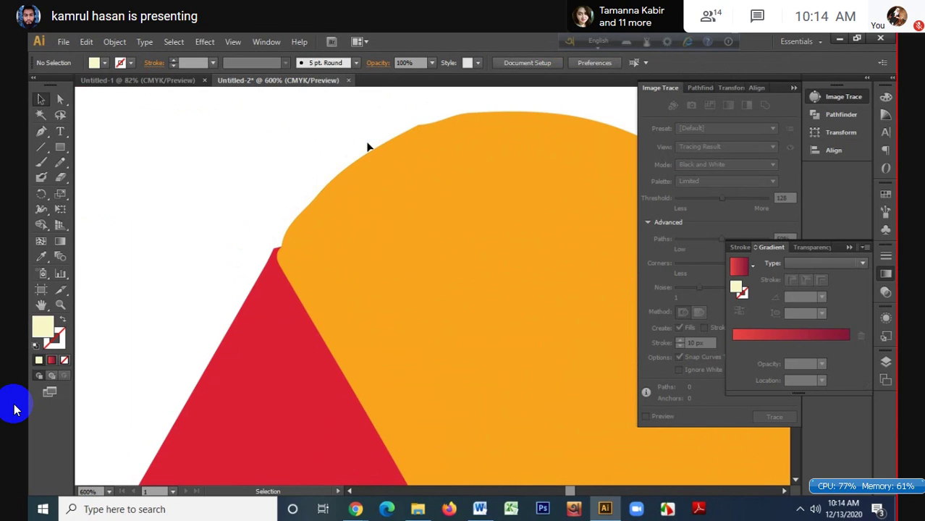
- Redraw the red band's top corner with the Pencil tool and shift the corner to meet the orange band's edge
click(275, 257)
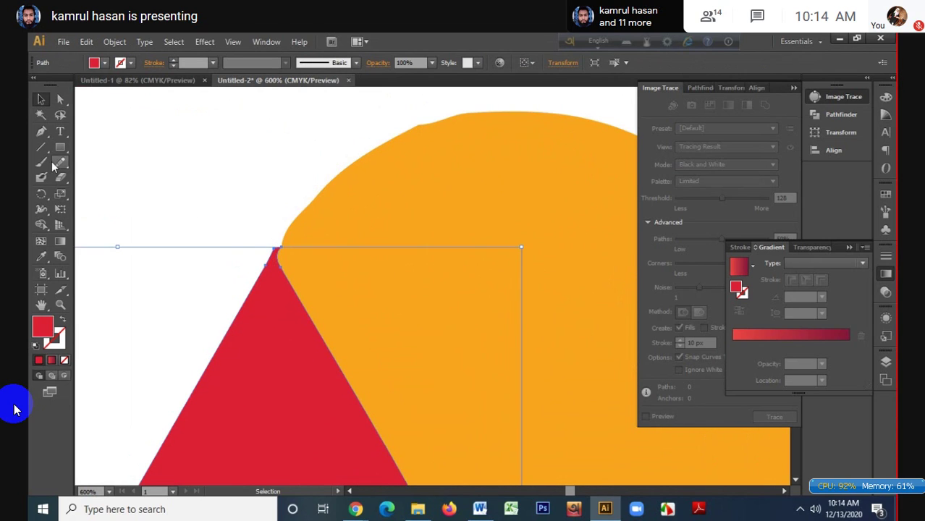
drag(51, 161, 97, 161)
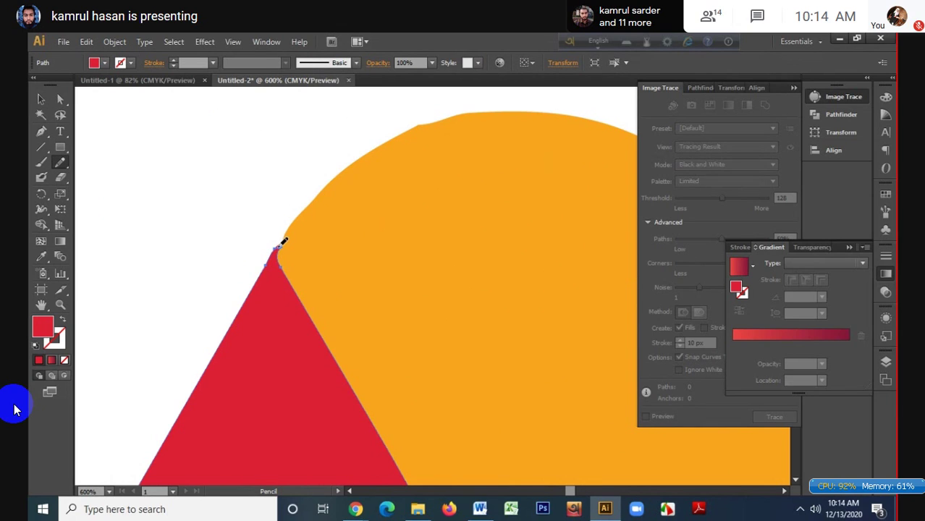
drag(284, 241, 291, 239)
click(60, 99)
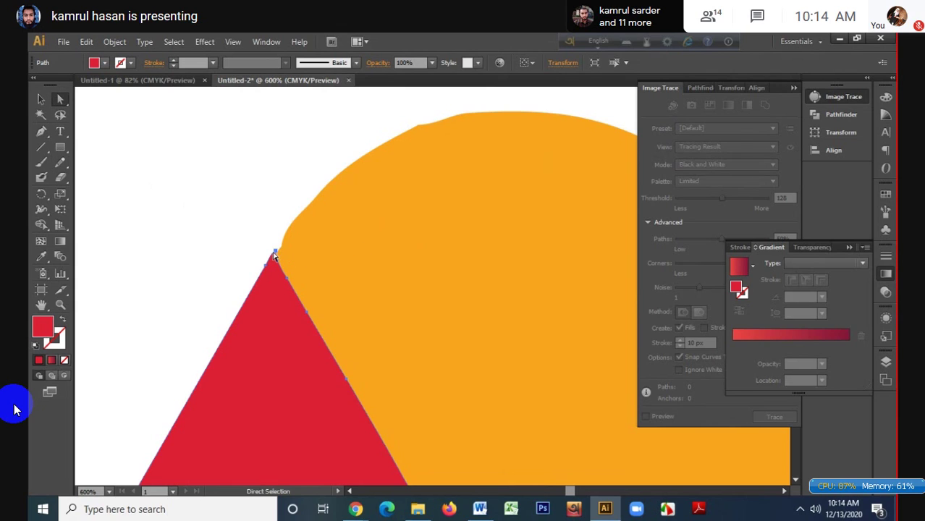
drag(278, 247, 288, 242)
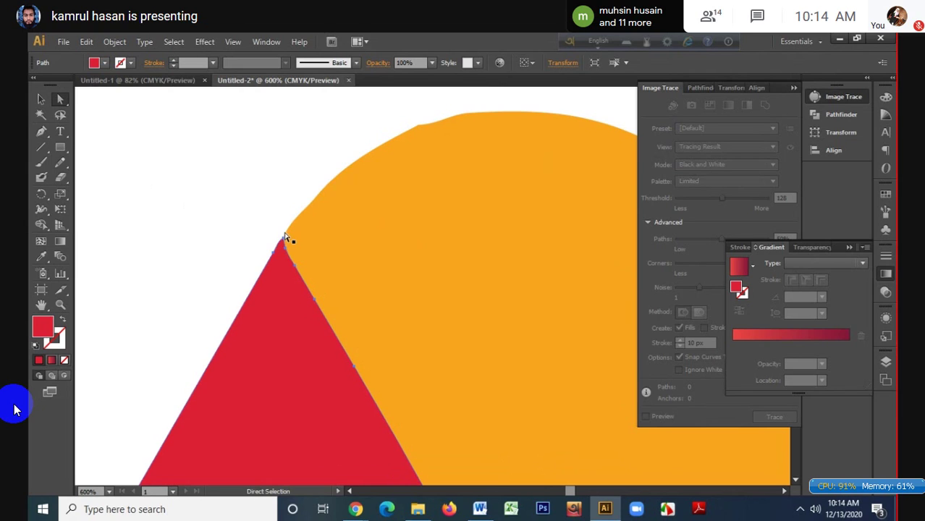
- Smooth the upper curve of the orange band's rounded top by redrawing its outline with the Pencil tool
click(287, 210)
click(336, 245)
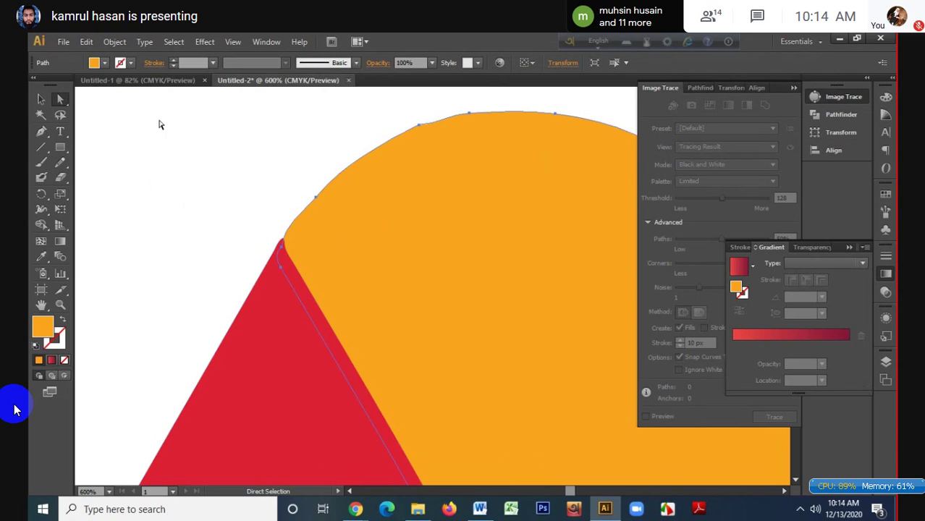
click(60, 162)
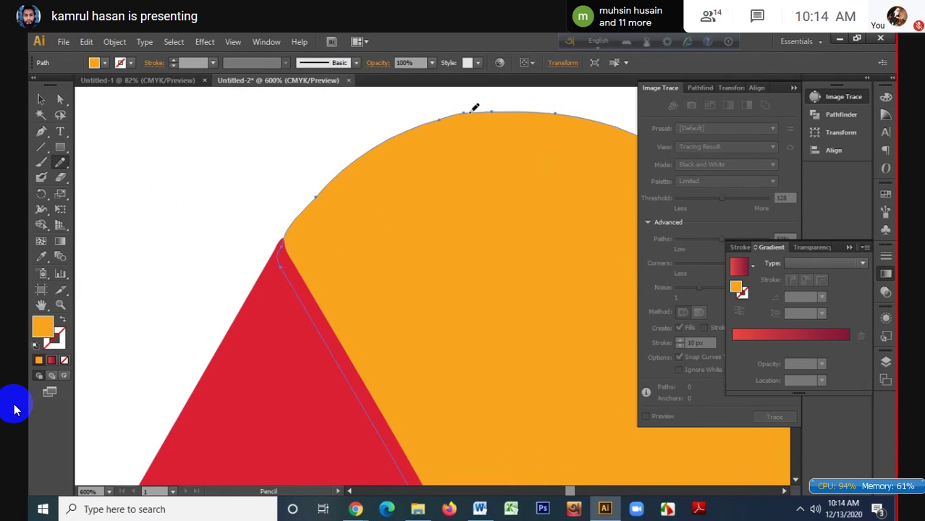
scroll(481, 117, up, 2)
scroll(507, 145, right, 2)
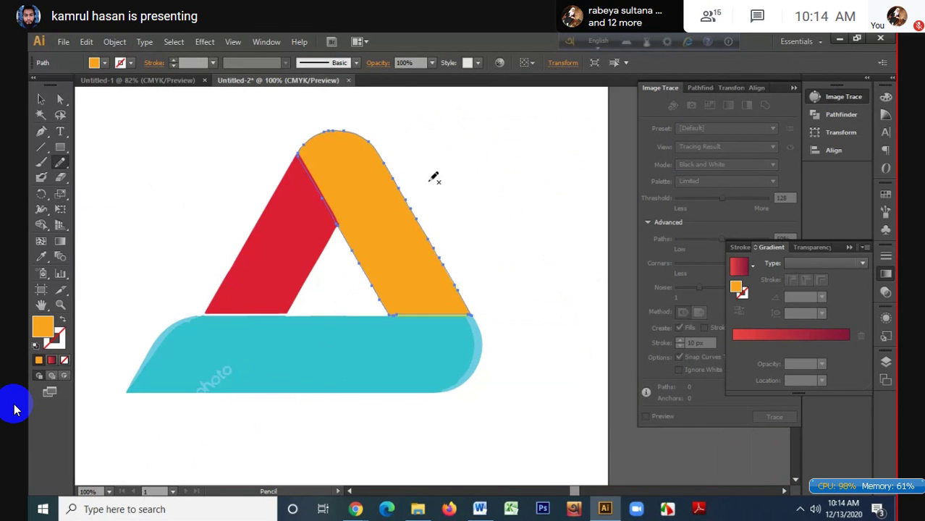
- Delete the pale yellow slivers along the orange band's outer slanted edge and select the band for Pencil editing
scroll(438, 206, up, 2)
scroll(437, 206, up, 2)
scroll(434, 203, down, 2)
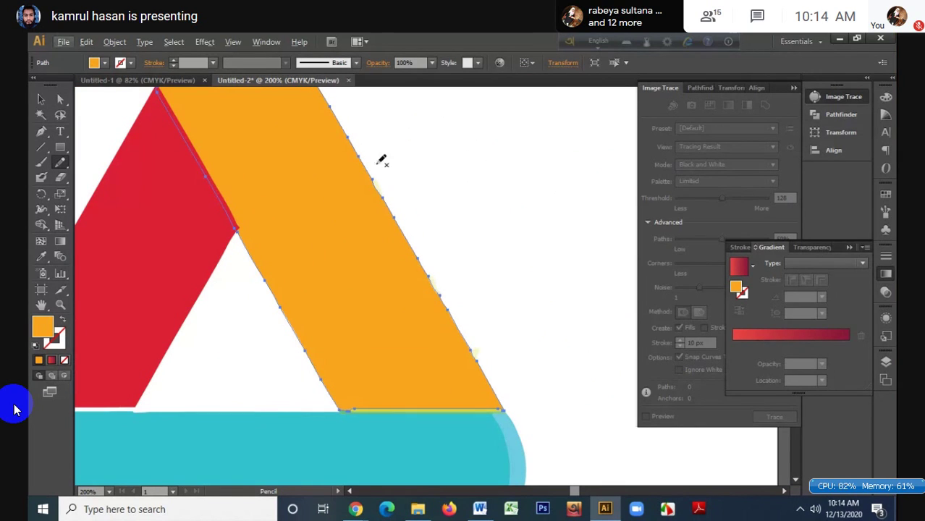
click(41, 99)
click(388, 184)
key(i)
click(377, 185)
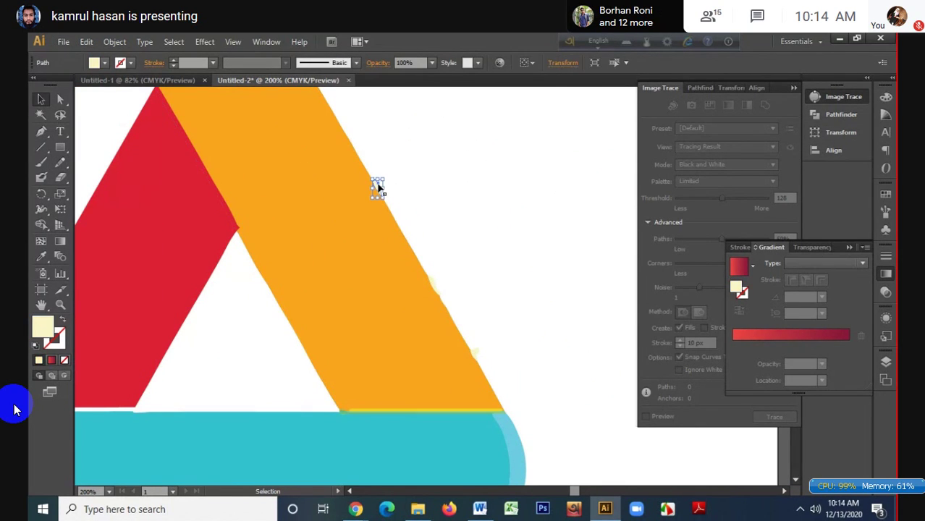
key(v)
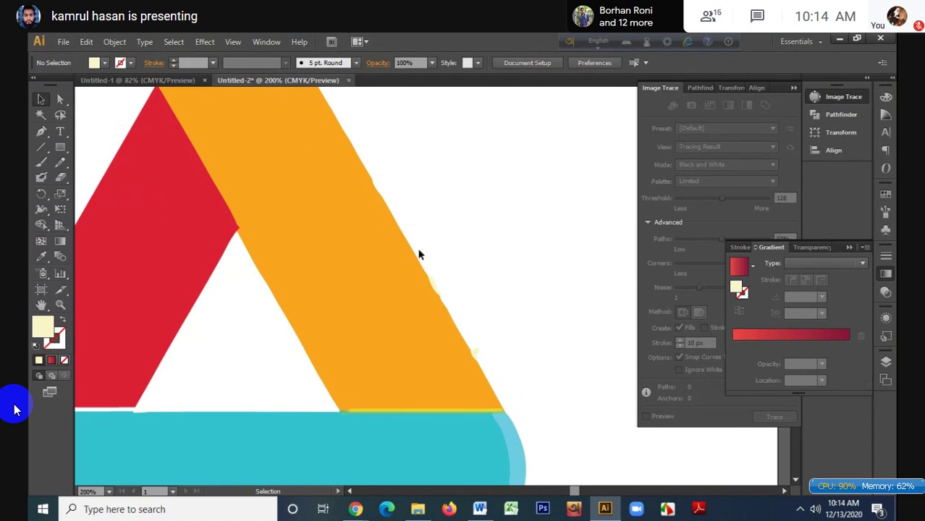
click(469, 355)
click(533, 317)
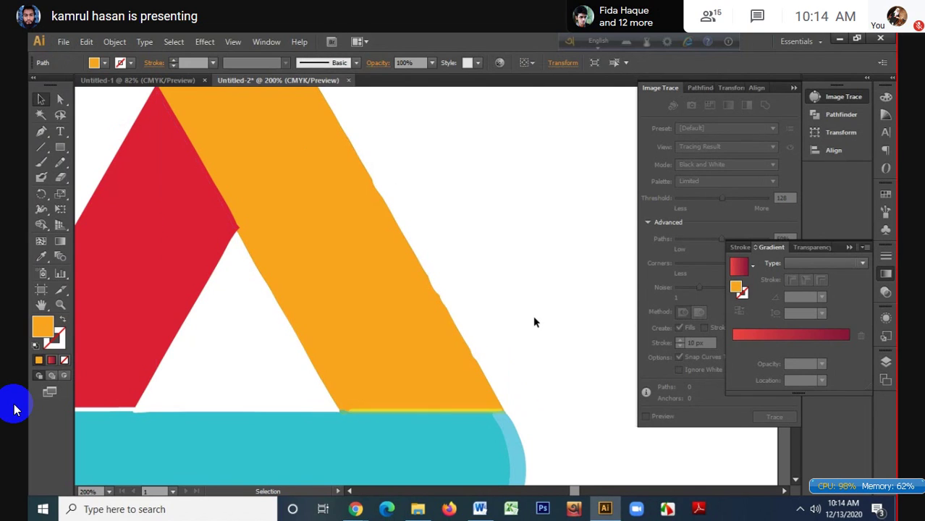
click(394, 262)
click(60, 162)
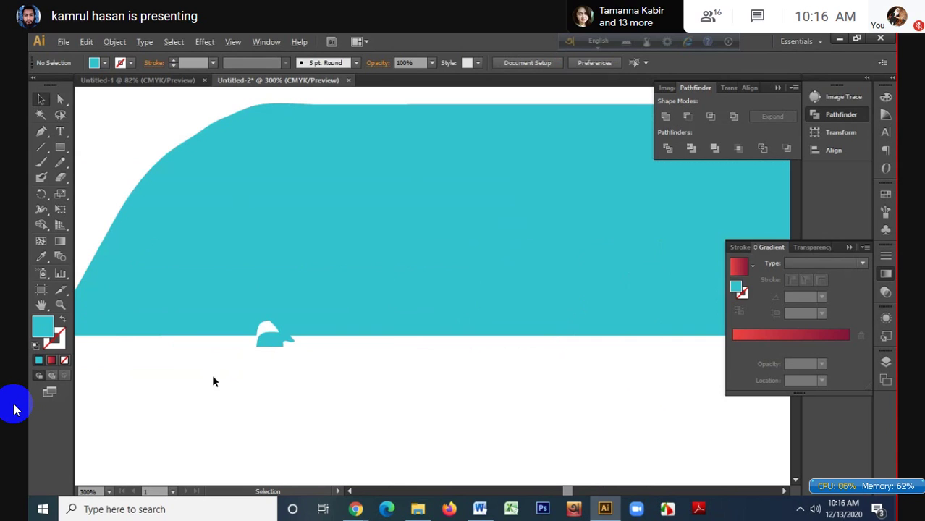
- Delete the anchor points along the bottom of the stray bump under the teal shape with the Delete Anchor Point tool
click(264, 340)
click(42, 133)
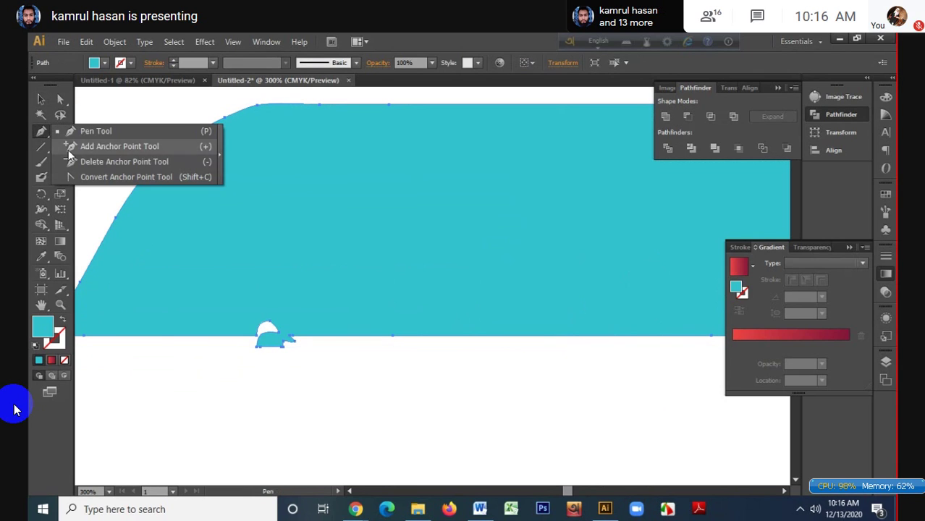
click(87, 160)
click(257, 348)
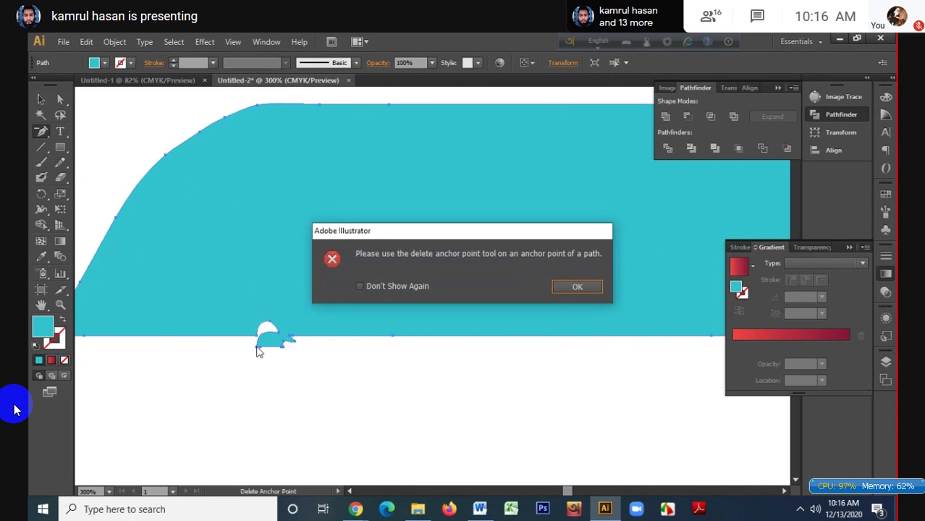
click(583, 290)
scroll(268, 339, up, 3)
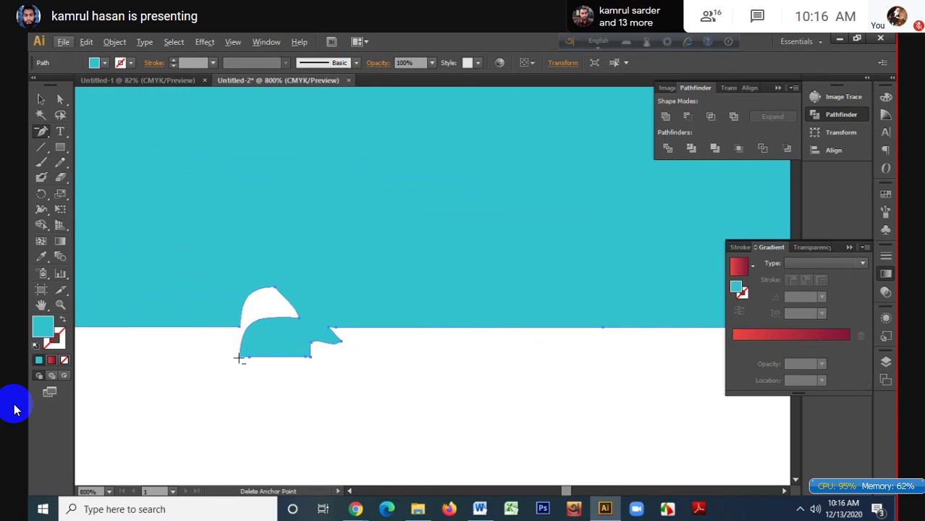
click(239, 358)
click(248, 358)
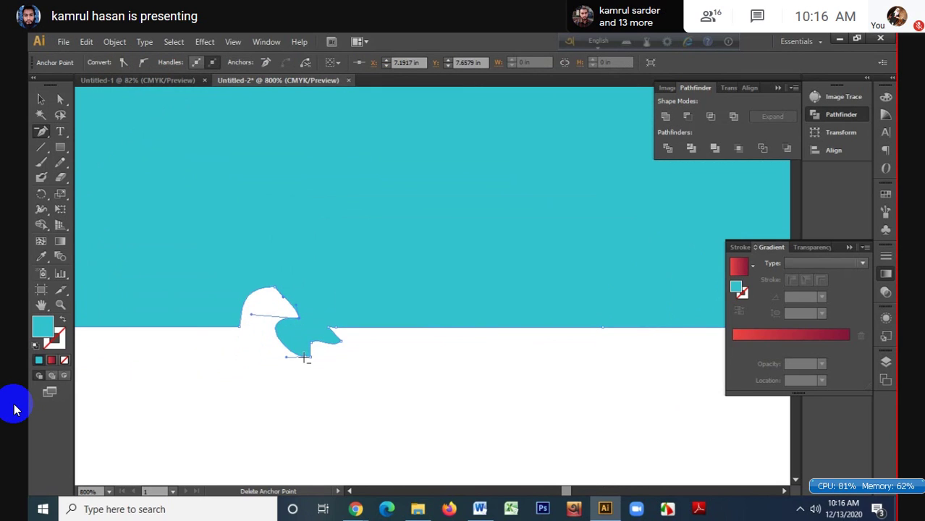
click(309, 357)
click(311, 357)
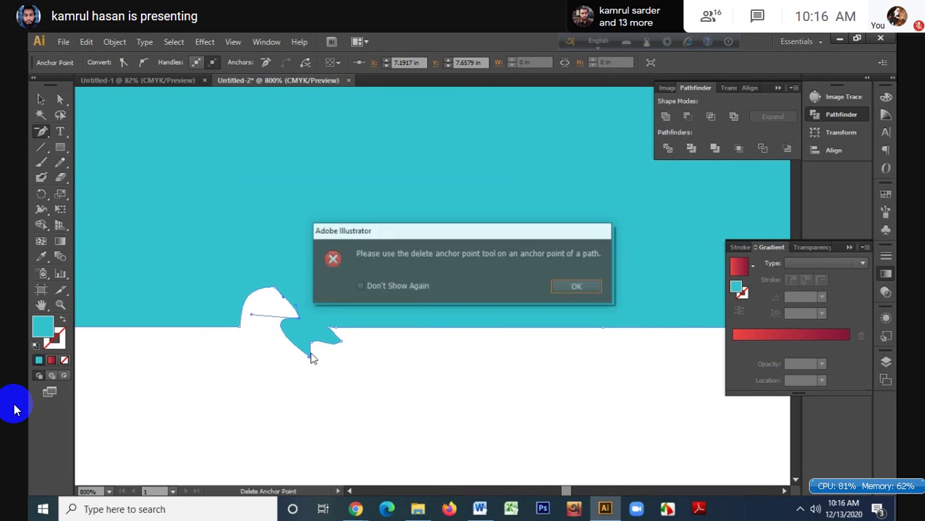
- Delete the remaining anchor points of the tail protruding below the teal shape's lower edge
click(576, 286)
click(309, 357)
click(313, 343)
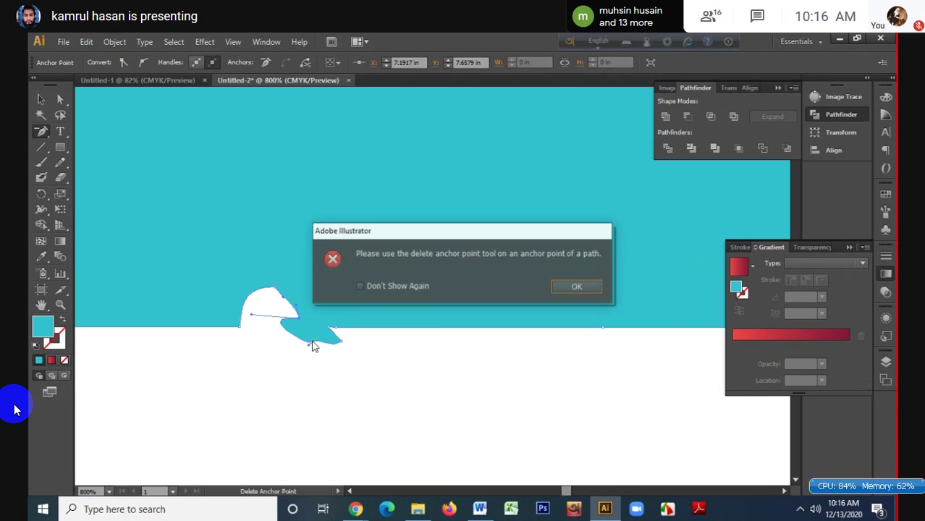
click(568, 287)
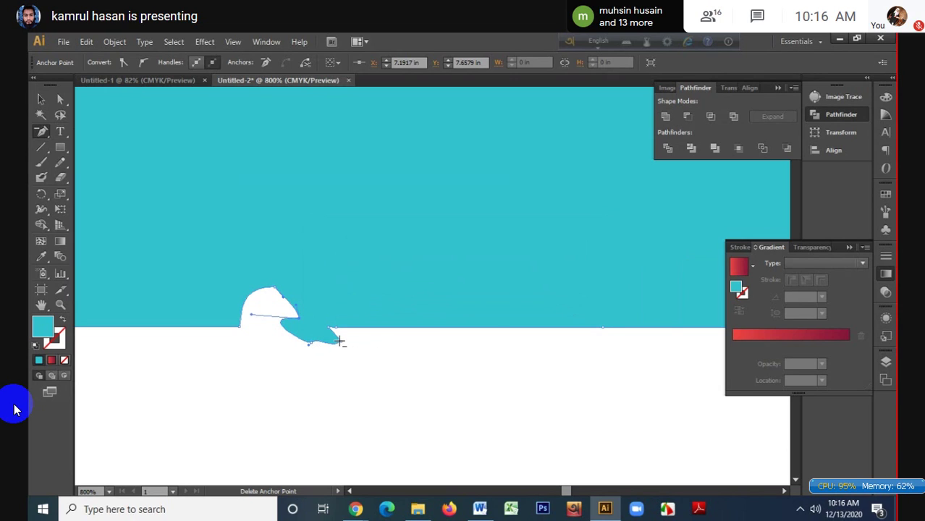
click(340, 343)
click(582, 290)
scroll(329, 346, up, 5)
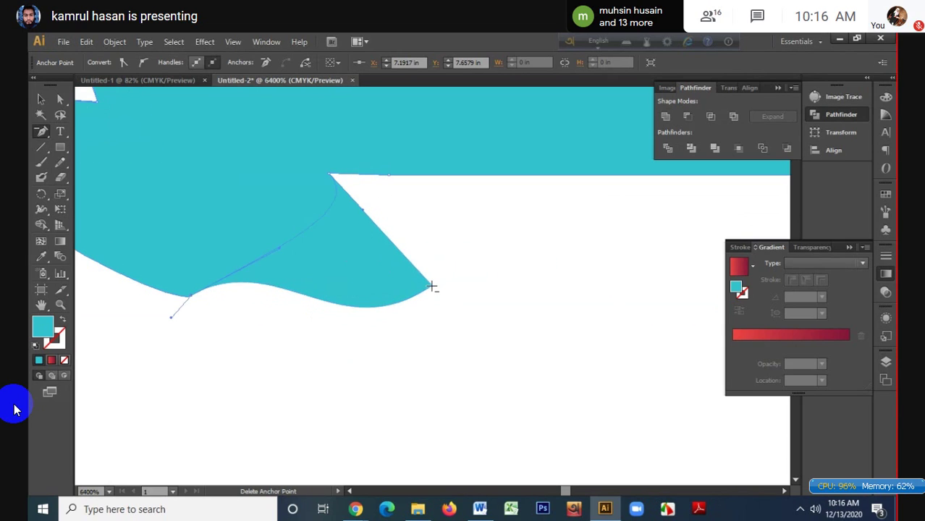
click(431, 287)
click(189, 296)
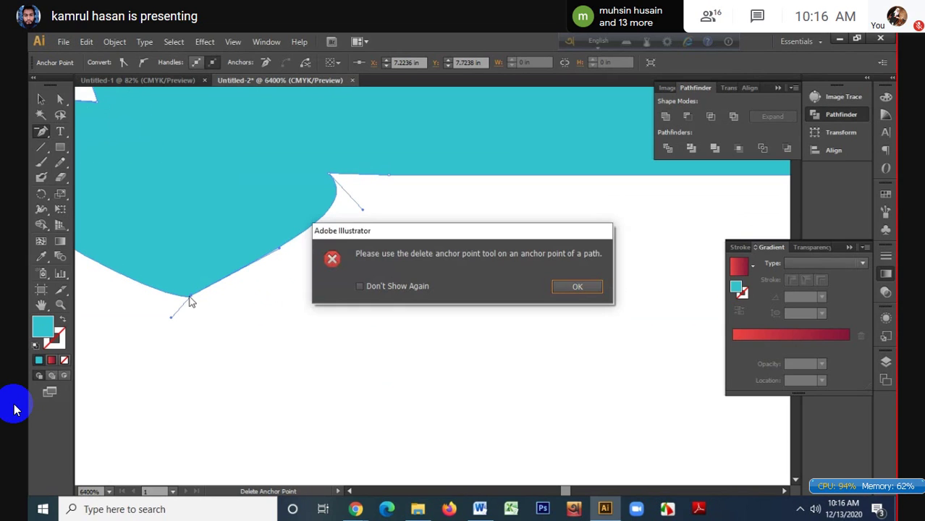
click(576, 287)
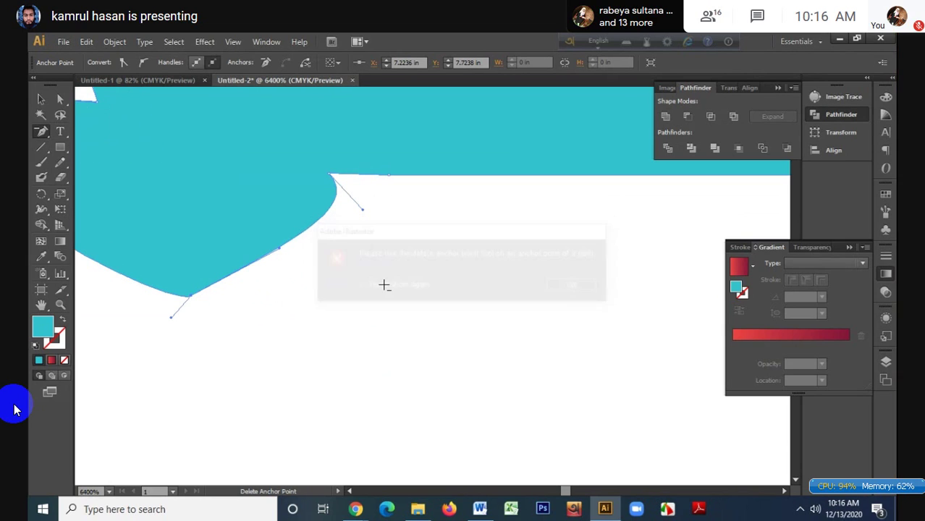
click(190, 295)
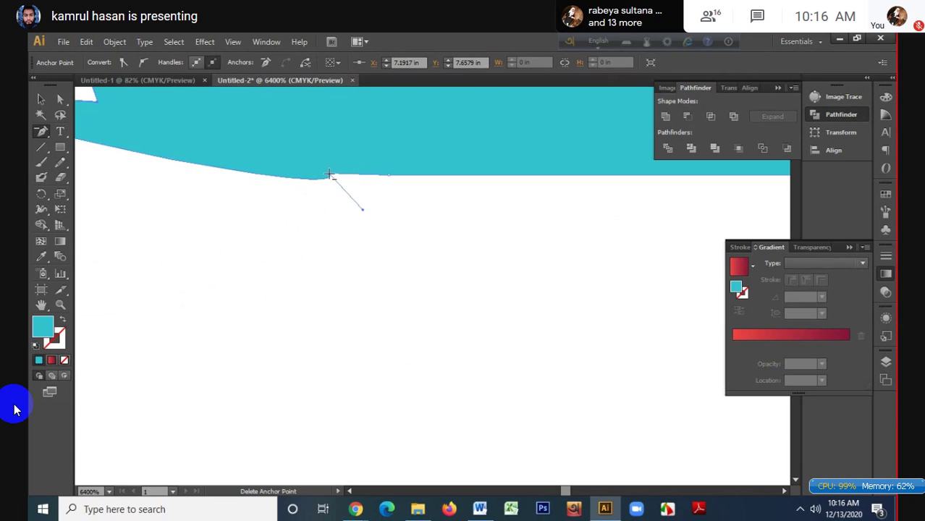
click(329, 175)
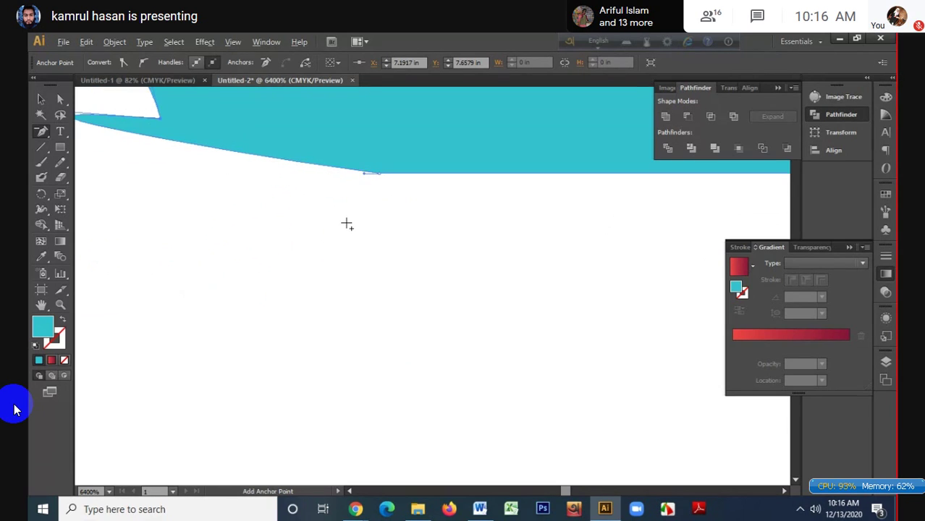
- Delete the anchor points inside the white notch in the teal shape's lower edge
scroll(347, 224, down, 5)
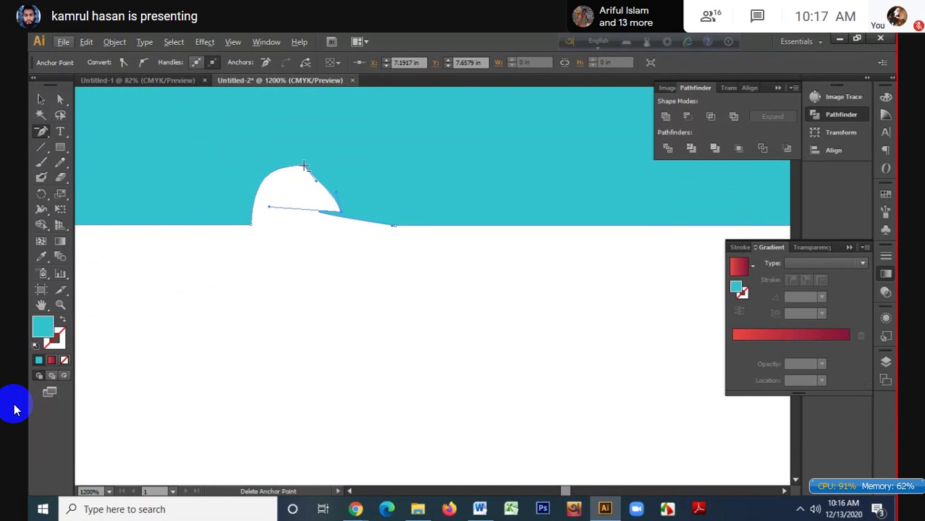
click(304, 167)
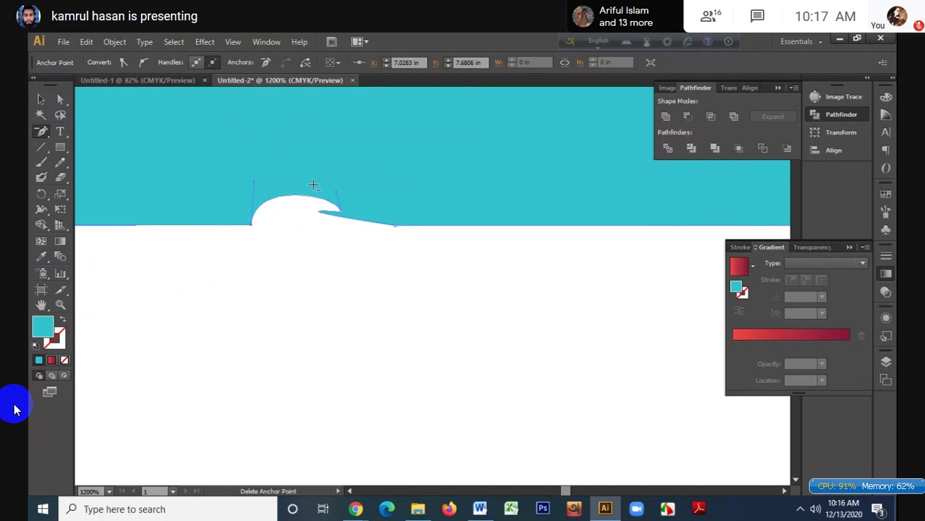
click(340, 210)
key(Return)
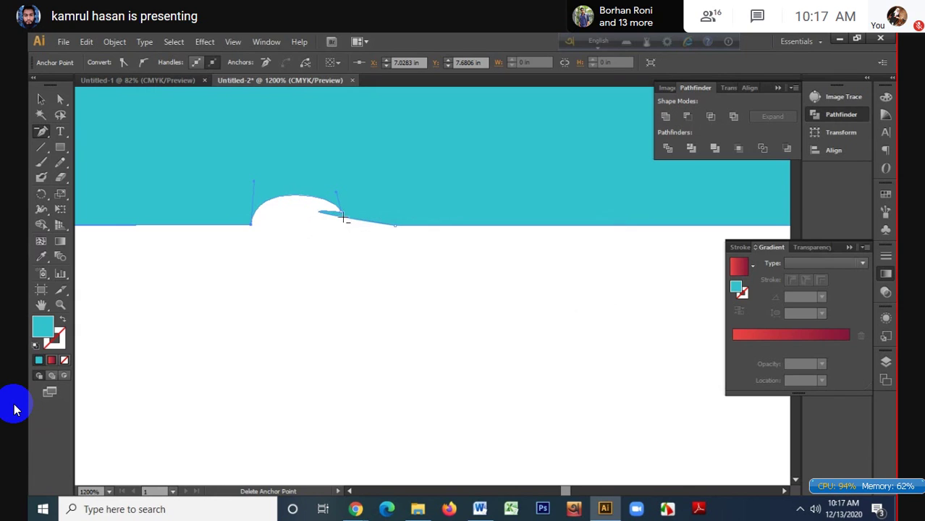
click(340, 211)
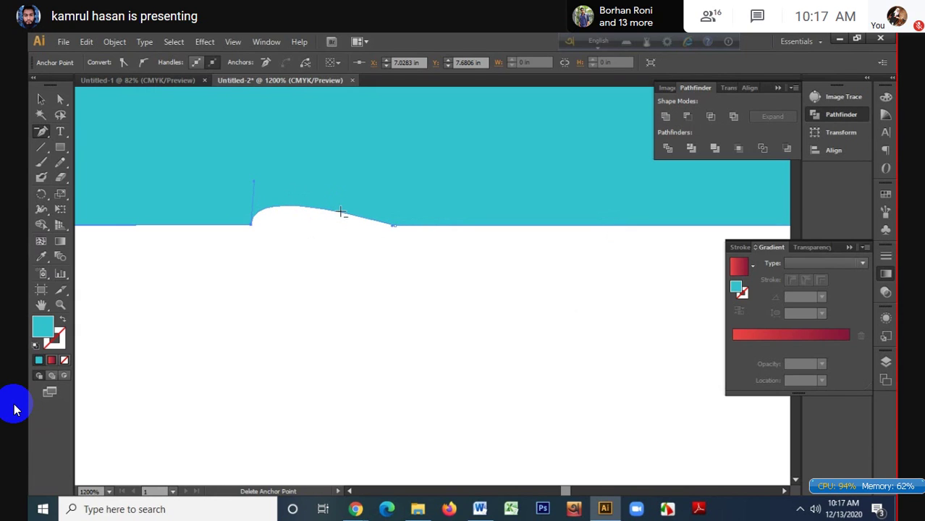
- Flatten the leftover notch by pulling its left anchor's curve handle into line with the teal shape's lower edge
key(a)
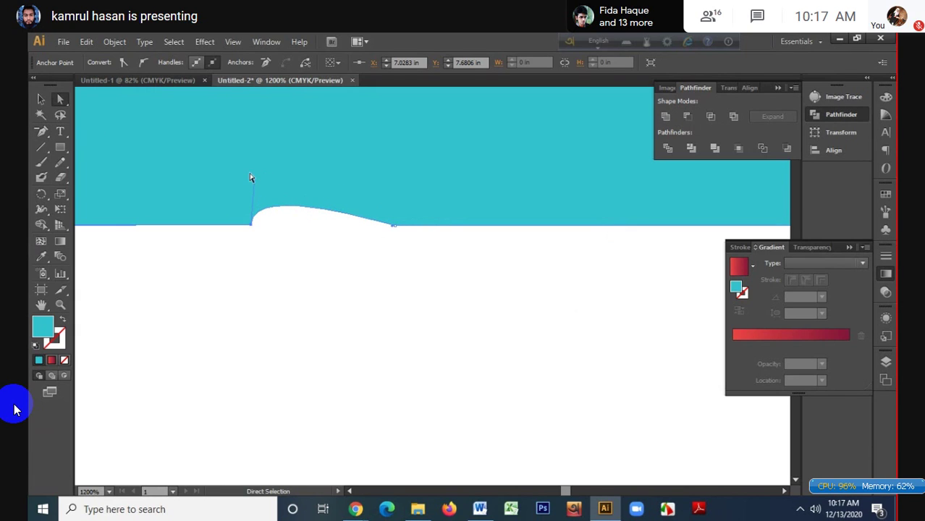
key(v)
click(325, 212)
key(a)
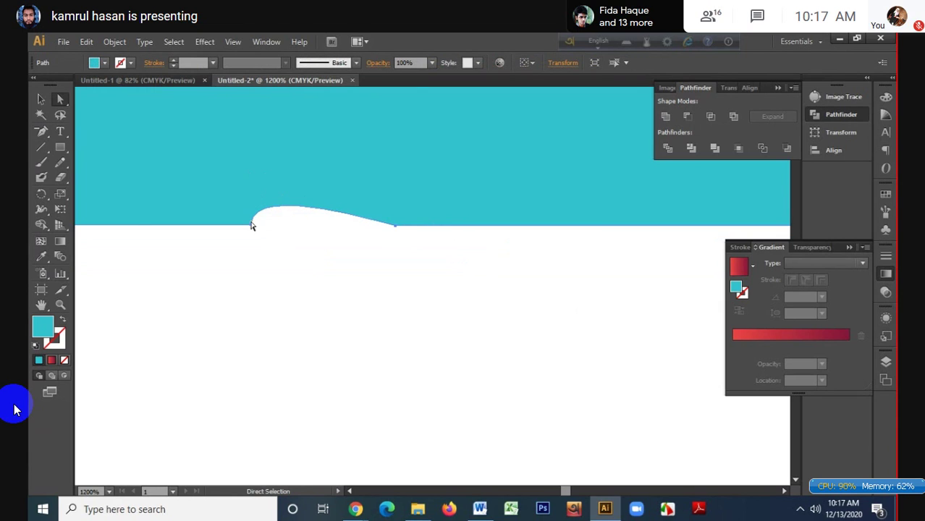
click(252, 225)
drag(255, 181, 393, 228)
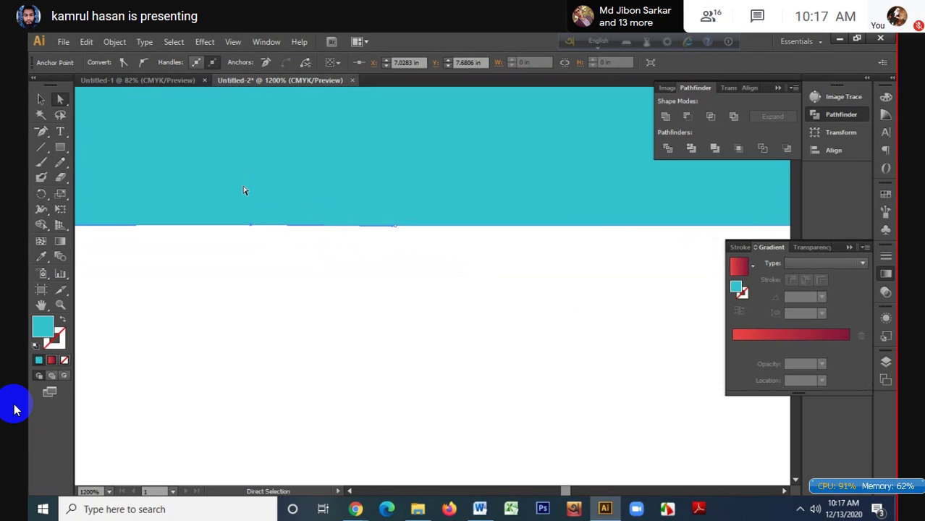
- Move the red and orange bands together so they rest on the teal shape's top edge
click(41, 99)
scroll(318, 261, down, 8)
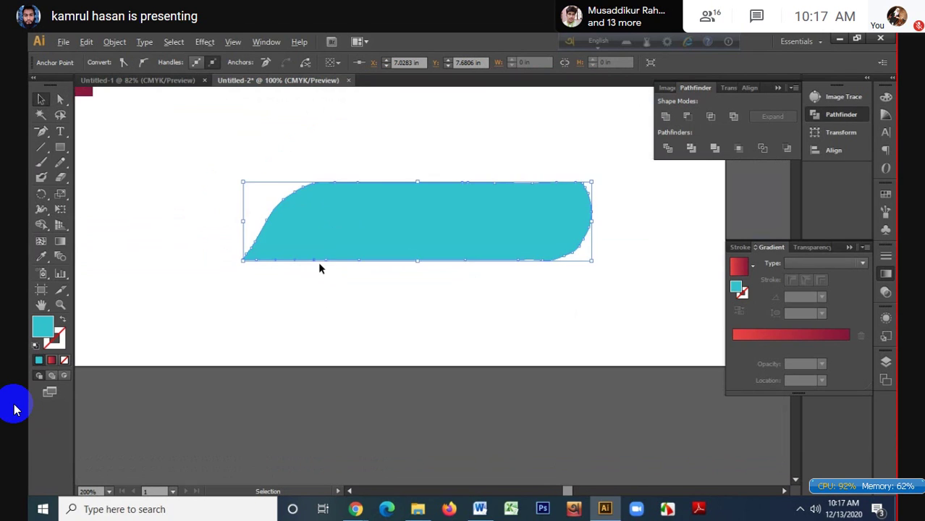
click(389, 170)
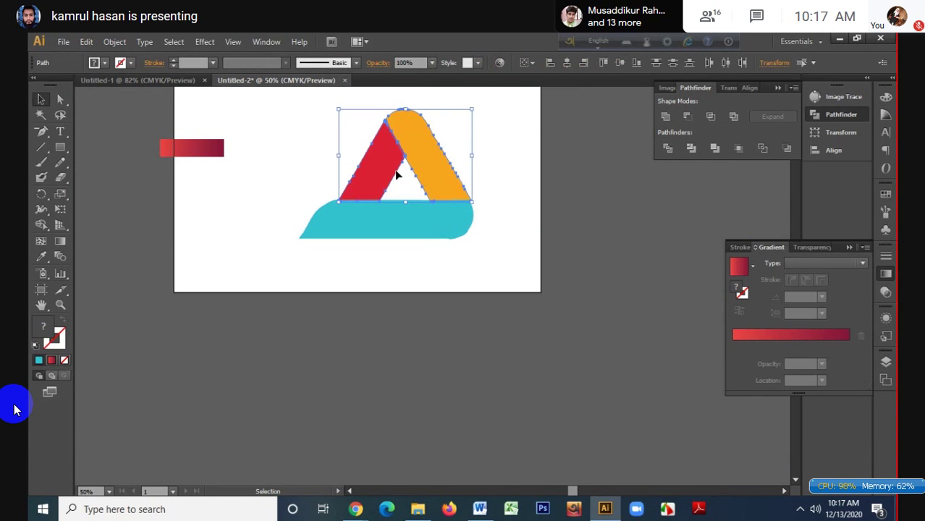
click(481, 178)
- Shift the teal shape slightly right so its upper corner lines up with the orange band's outer lower corner
scroll(482, 188, up, 1)
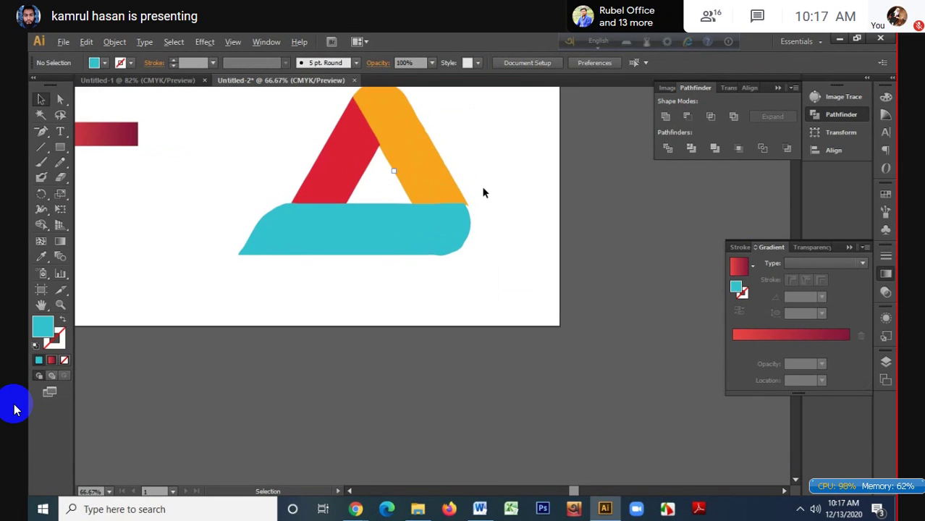
scroll(479, 188, up, 1)
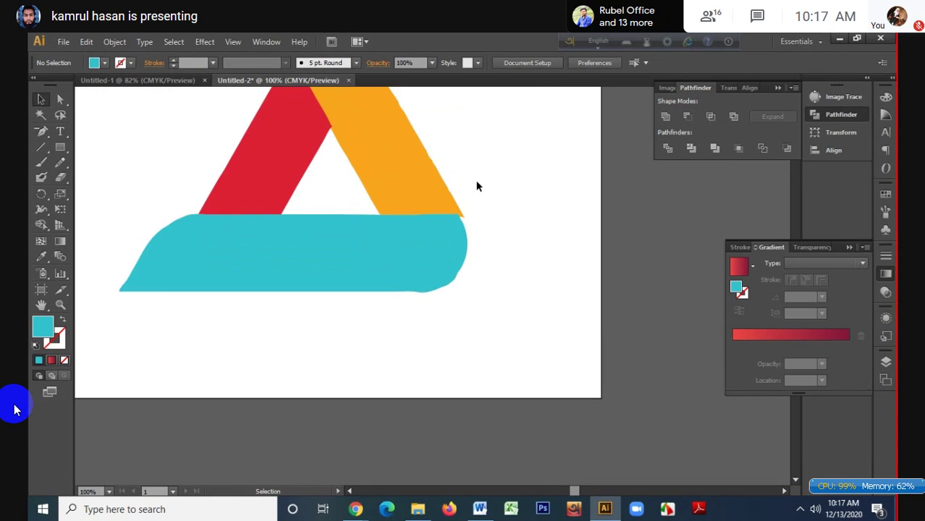
scroll(477, 187, up, 1)
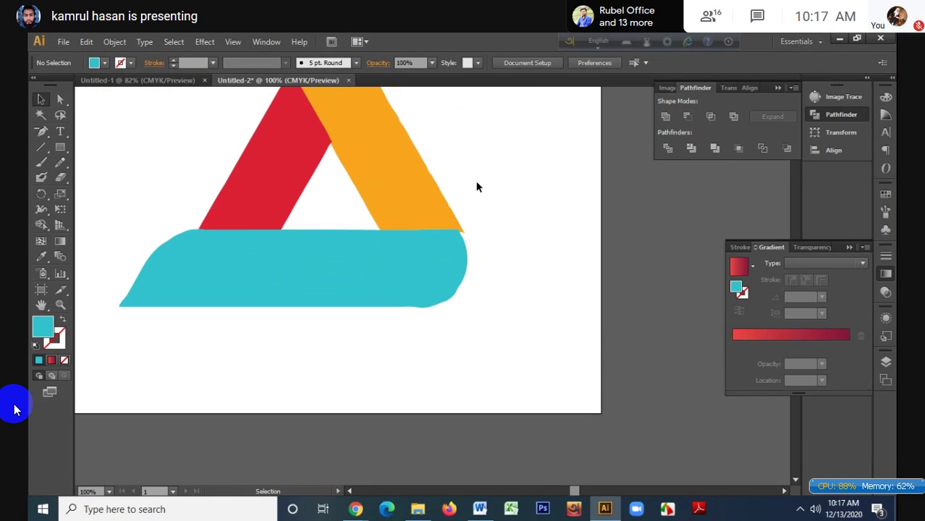
click(447, 272)
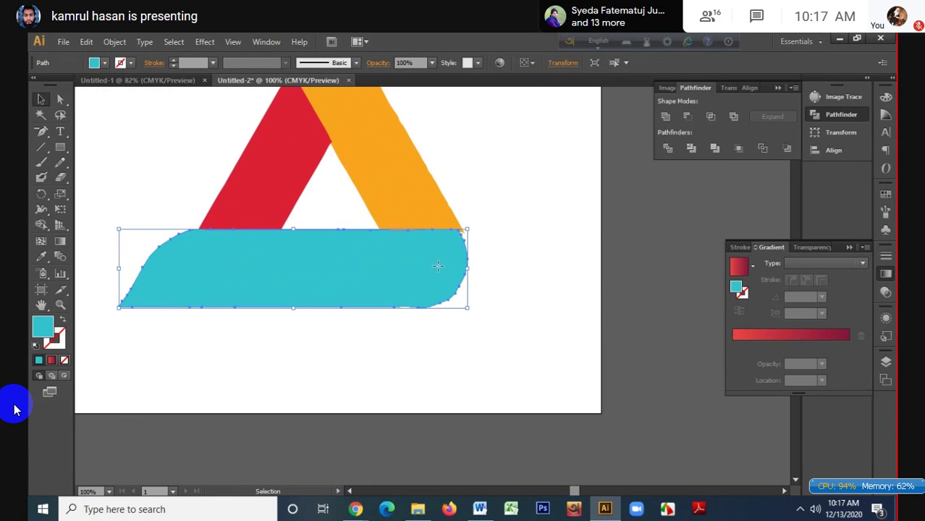
click(499, 208)
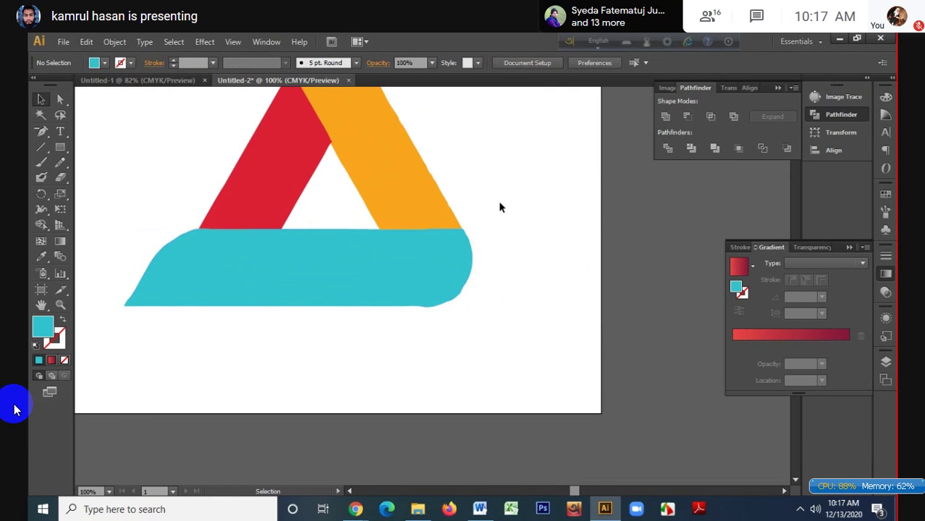
scroll(499, 208, down, 3)
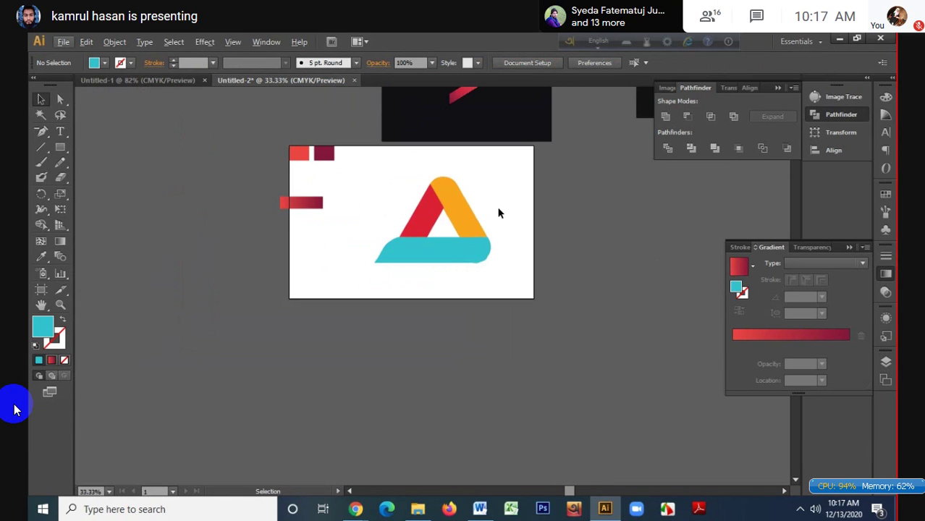
drag(500, 213, 399, 290)
scroll(427, 279, down, 1)
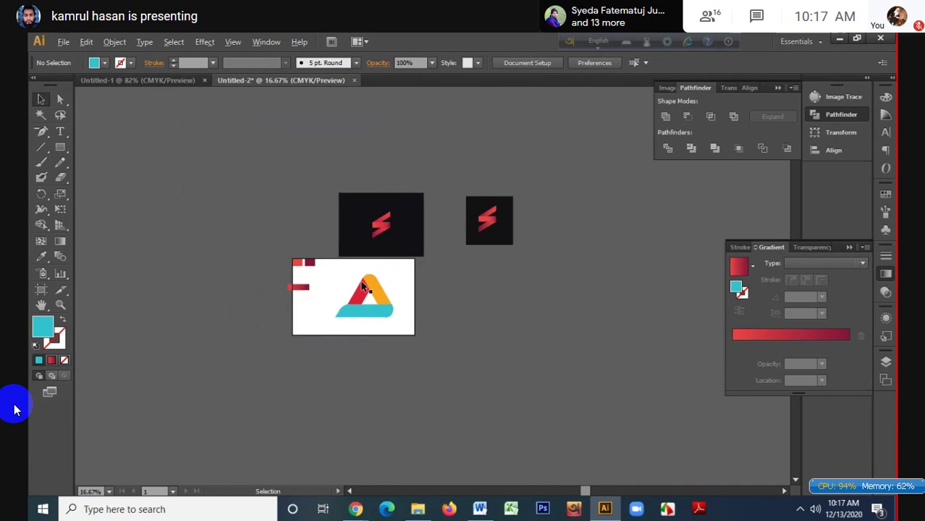
scroll(363, 287, up, 1)
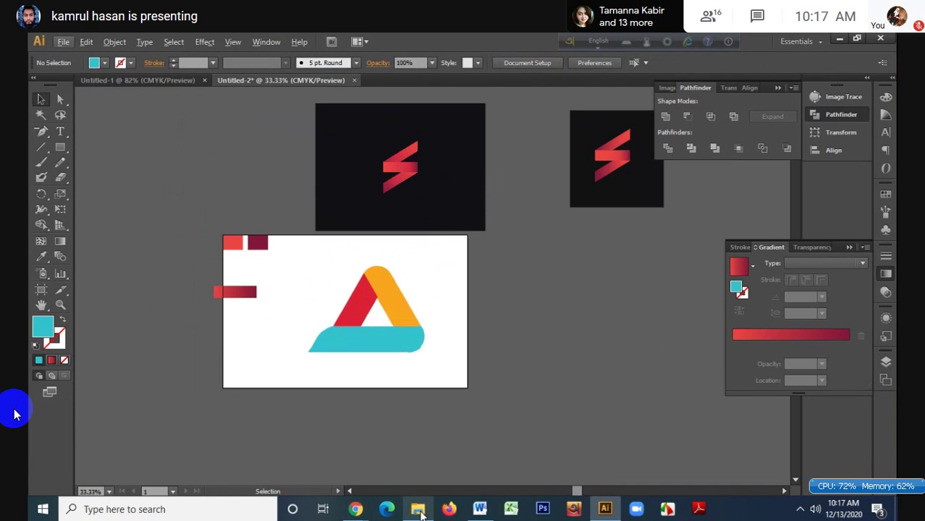
mouse_move(21, 506)
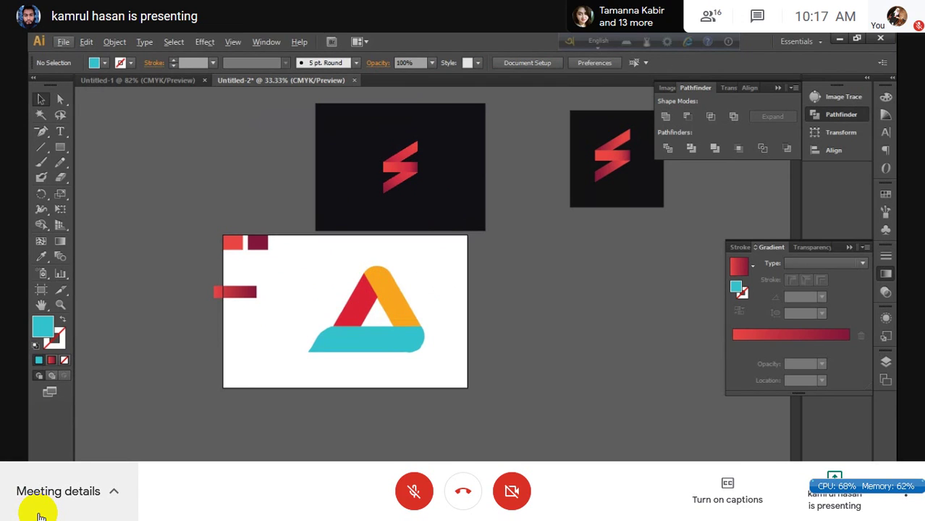
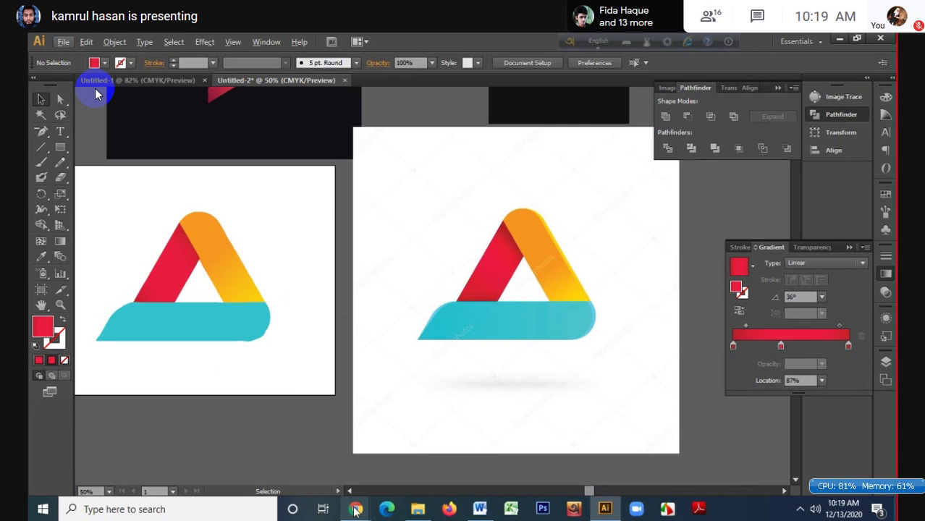
- Place the gradient-logos image from the Part-32 folder into the document over the lower part of the triangle reference
mouse_move(418, 509)
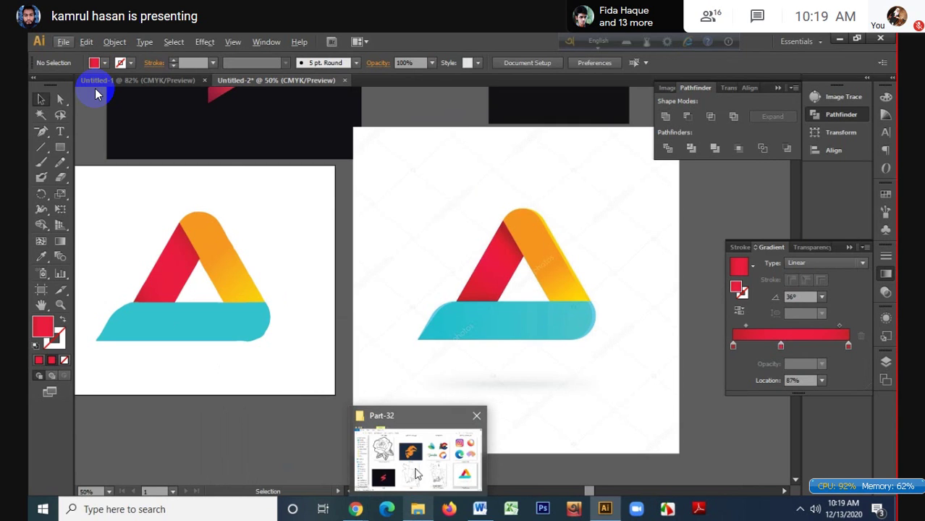
click(416, 472)
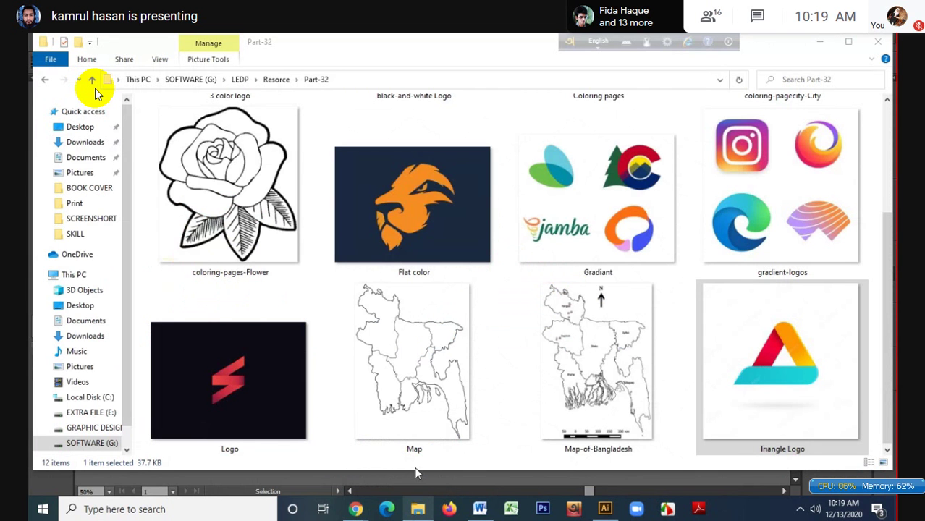
drag(780, 210, 518, 312)
scroll(517, 430, up, 3)
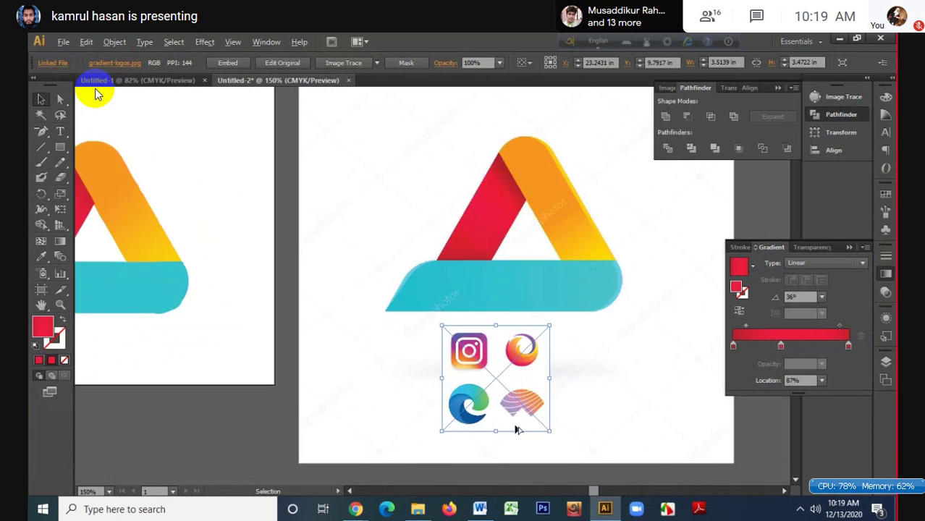
- Embed the gradient-logos image, trace it with the 16 Colors preset and expand the tracing into editable shapes
scroll(374, 355, up, 1)
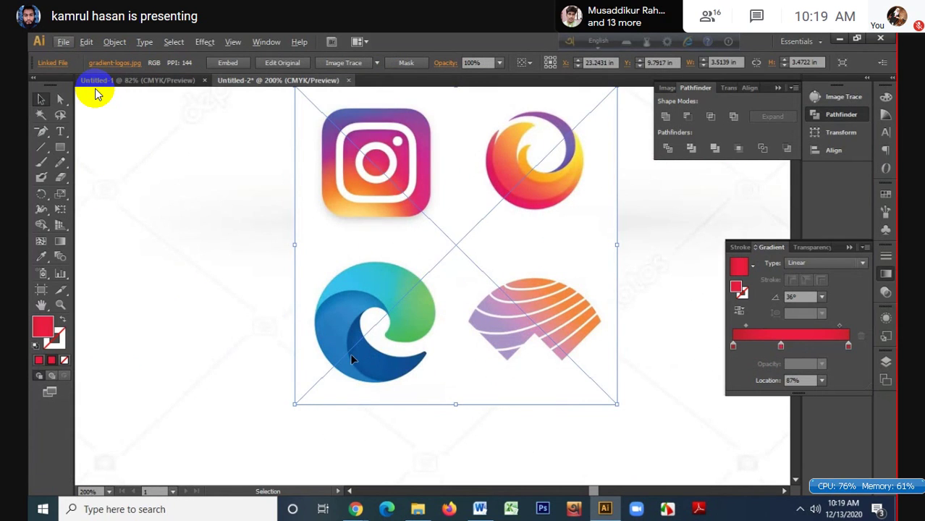
scroll(353, 356, down, 1)
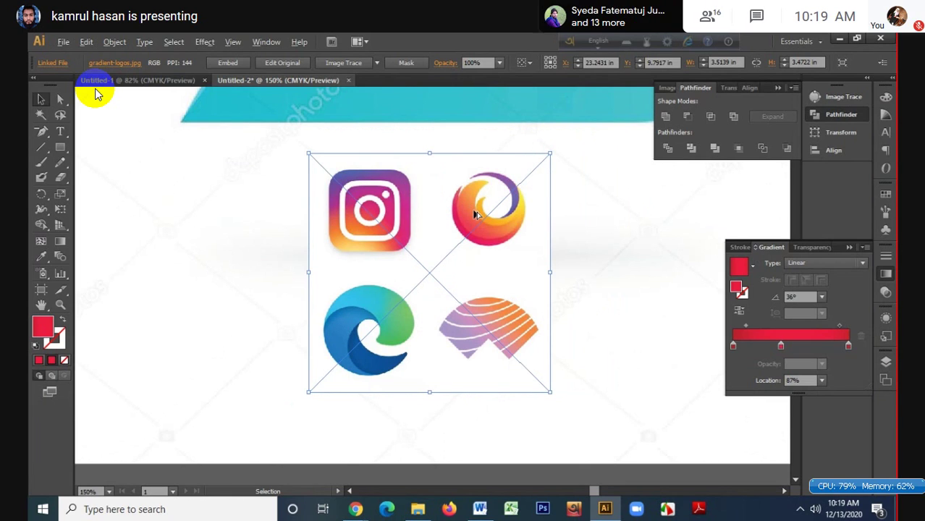
scroll(476, 212, up, 2)
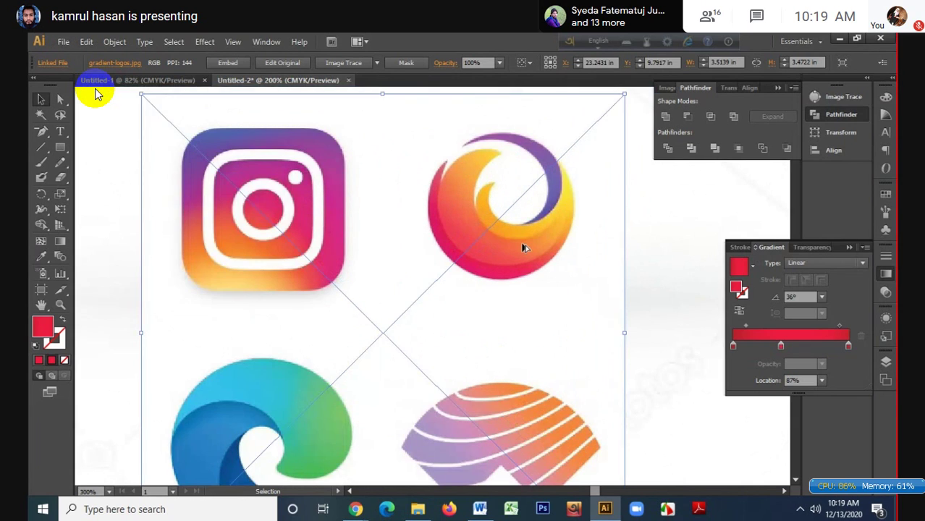
scroll(522, 247, down, 1)
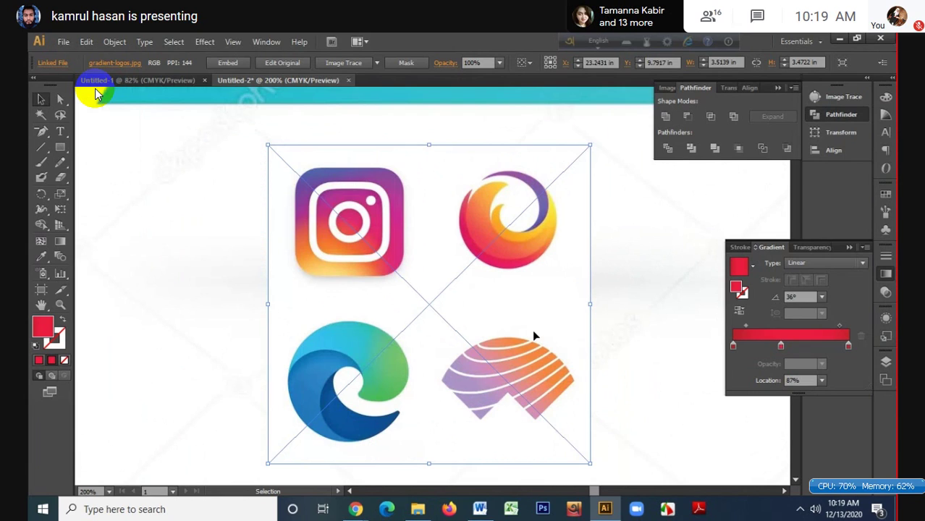
scroll(347, 371, up, 1)
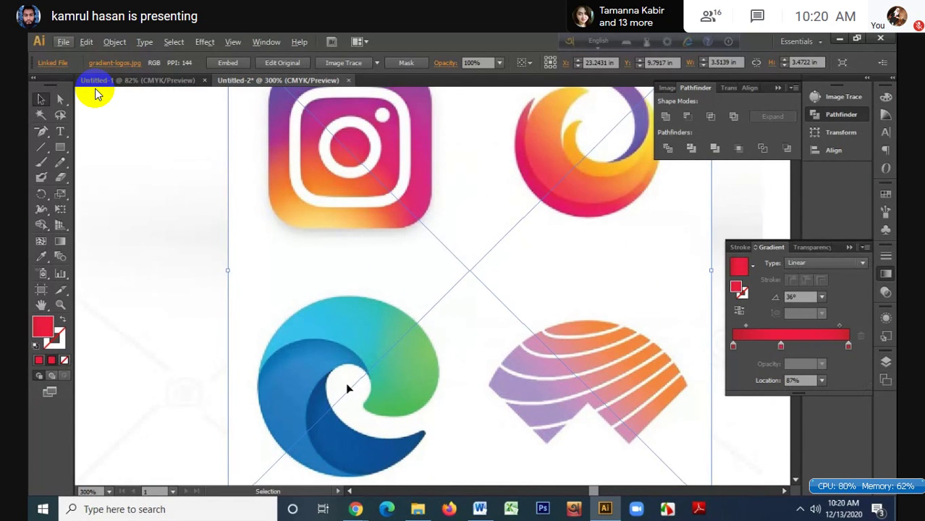
scroll(345, 382, down, 1)
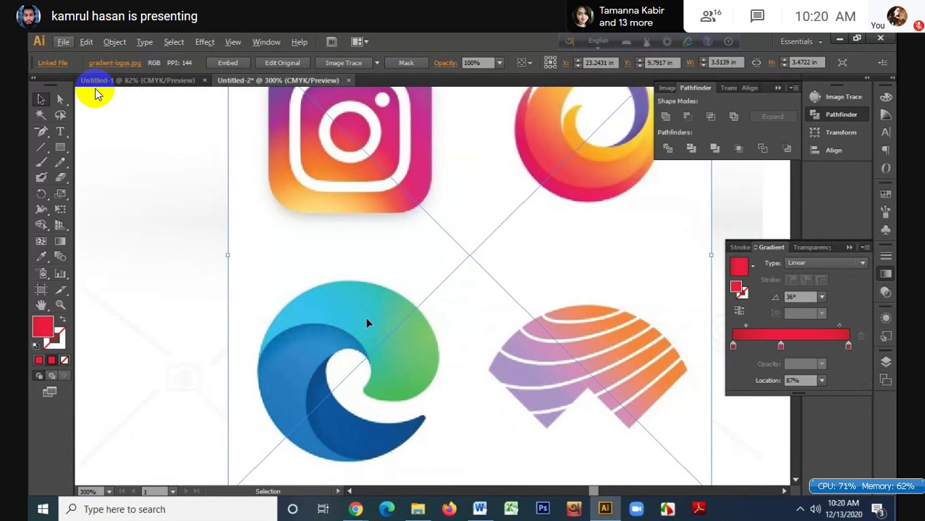
click(236, 60)
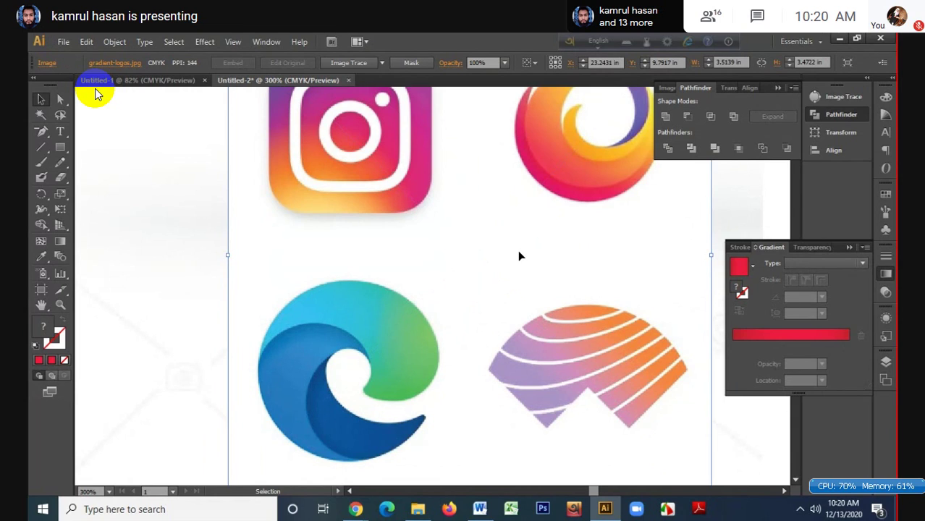
click(382, 64)
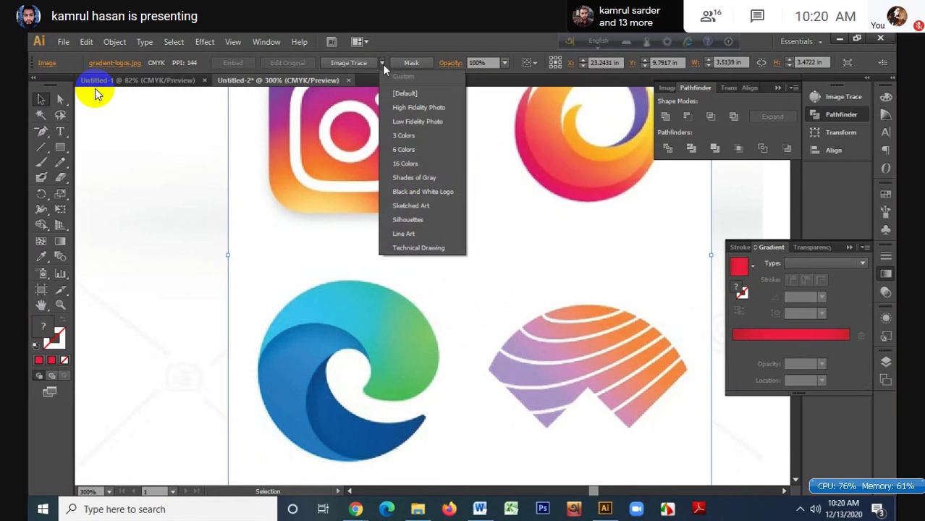
click(408, 164)
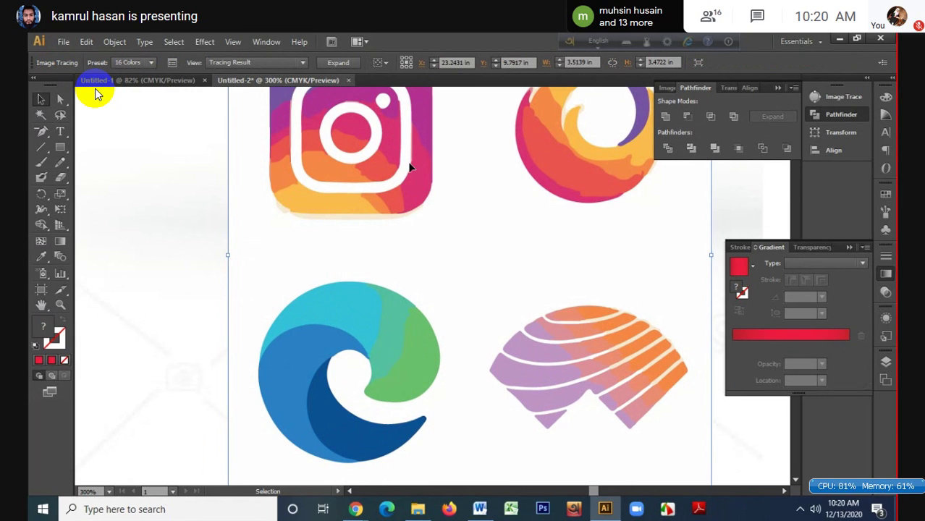
click(338, 63)
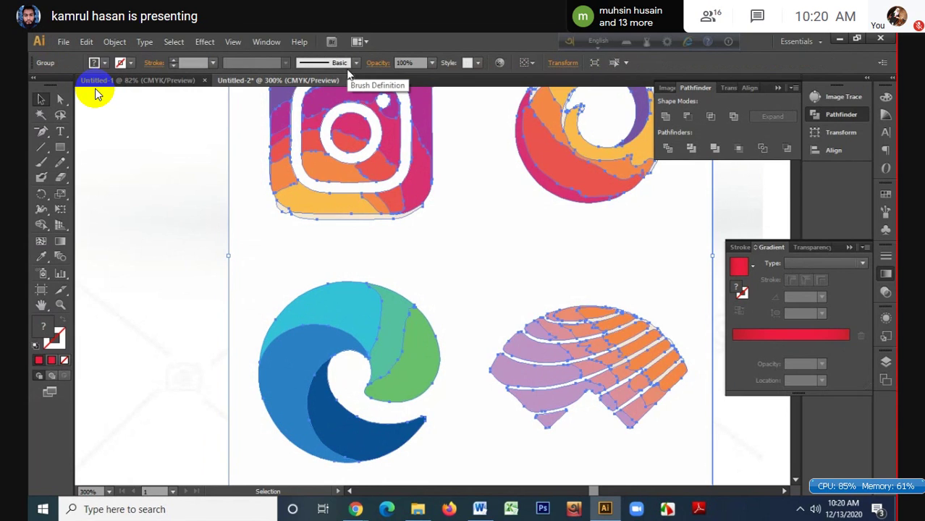
- Ungroup the expanded tracing and remove the white background shape around the four traced logos
right_click(394, 232)
click(432, 292)
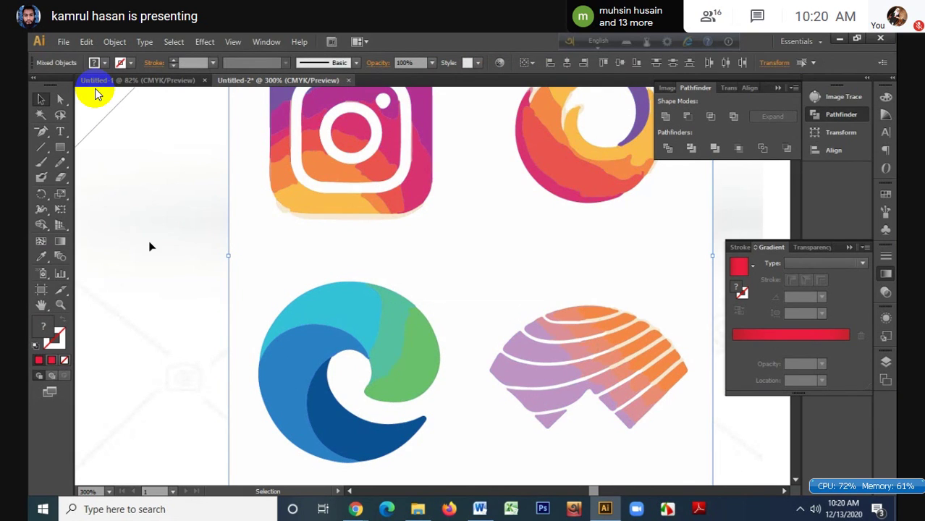
key(ctrl+8)
scroll(253, 257, down, 3)
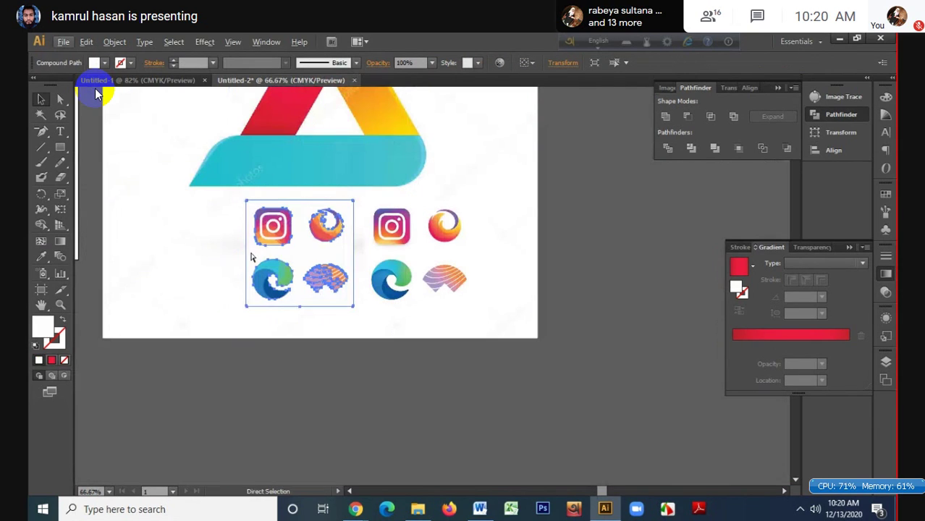
click(303, 221)
- Delete the triangle reference image and the traced Instagram, flame and striped fan logos, keeping the traced wave logo
drag(242, 213, 334, 234)
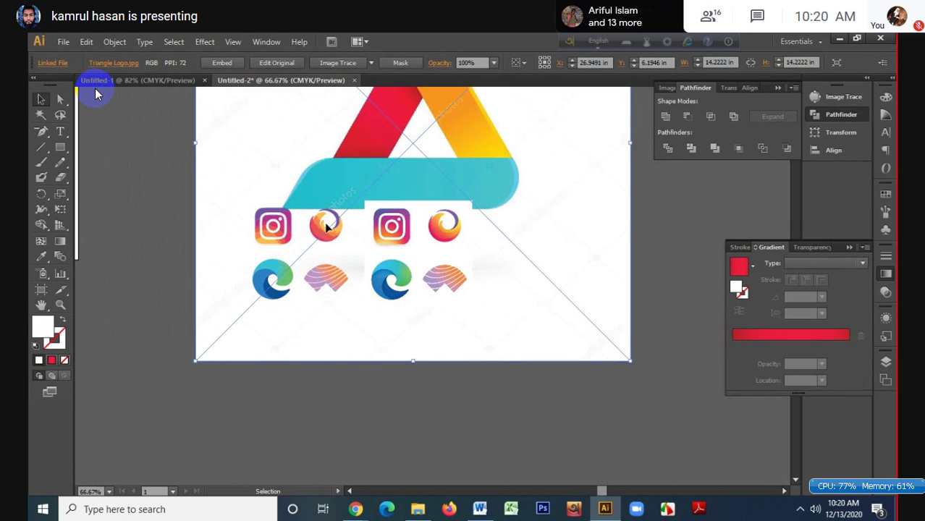
key(Delete)
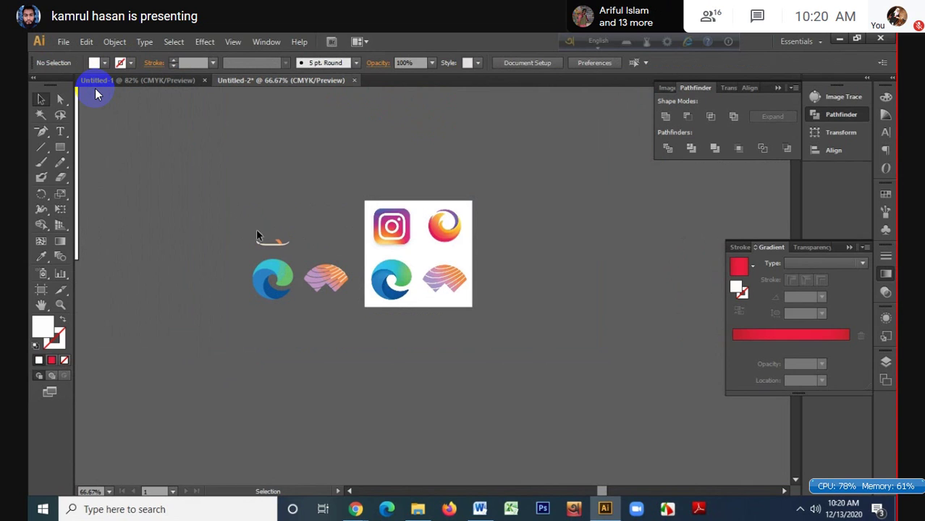
click(289, 244)
key(Delete)
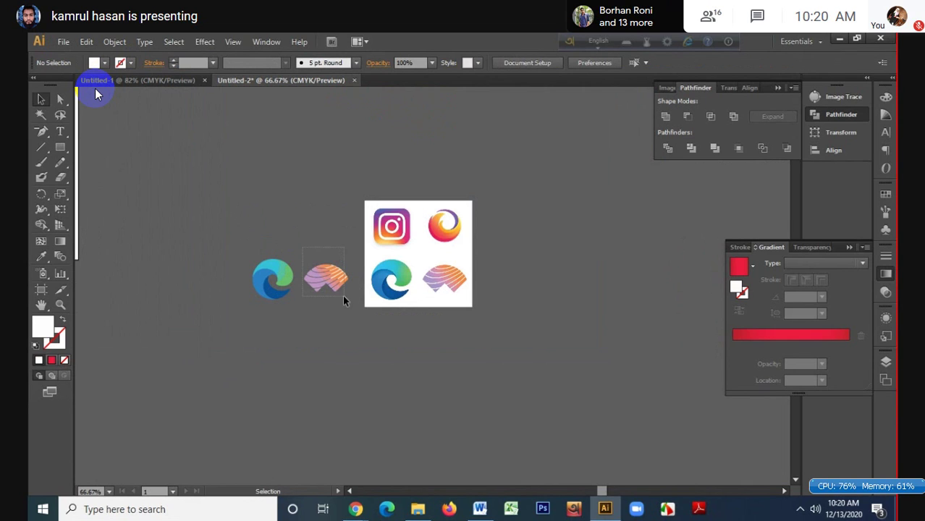
- Move the linked gradient-logos image close beside the traced wave logo as a reference
drag(389, 292, 315, 289)
scroll(265, 289, up, 2)
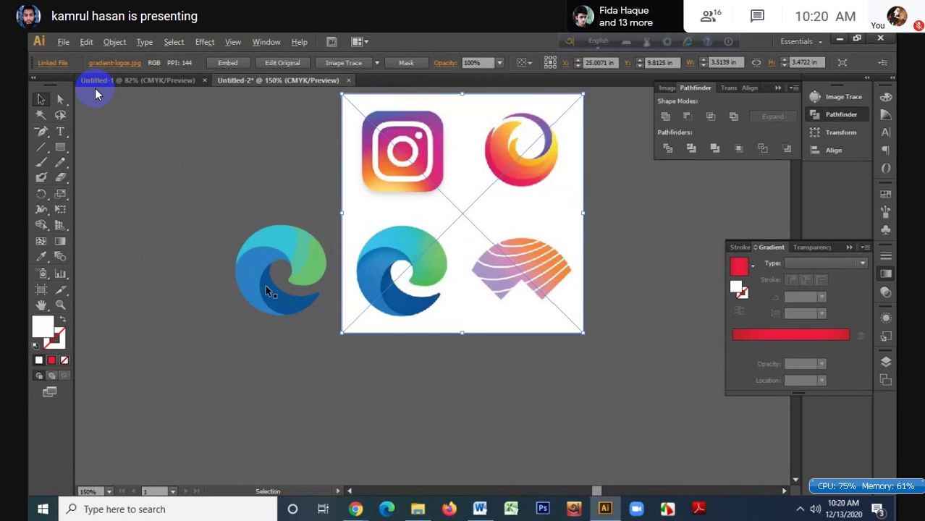
scroll(264, 289, up, 4)
scroll(265, 290, down, 1)
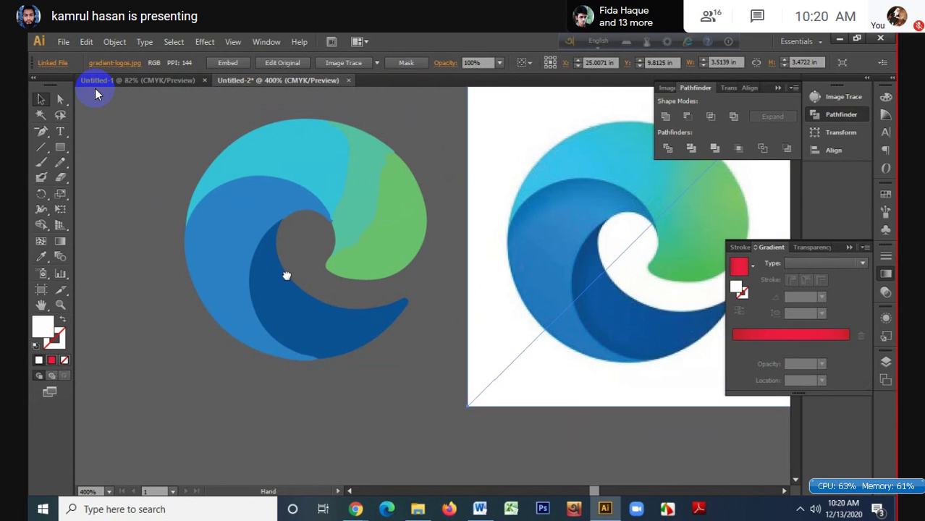
drag(287, 275, 248, 300)
- Delete the light blue and dark blue shapes from the traced wave logo
click(237, 309)
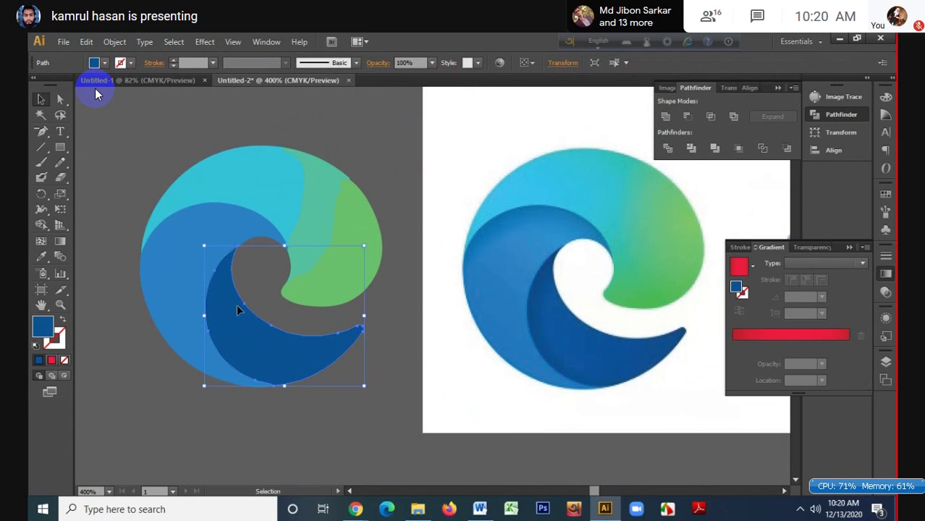
click(377, 311)
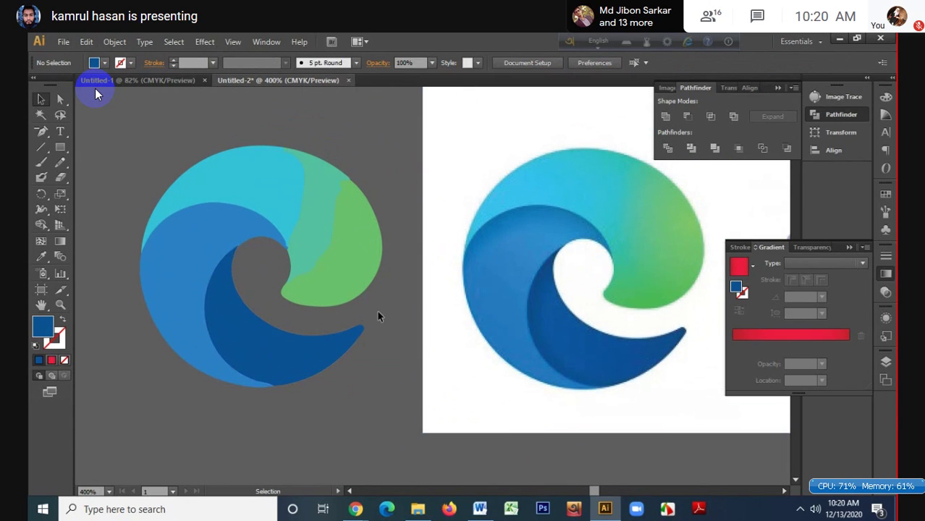
scroll(254, 388, up, 3)
scroll(254, 388, up, 2)
scroll(254, 388, down, 2)
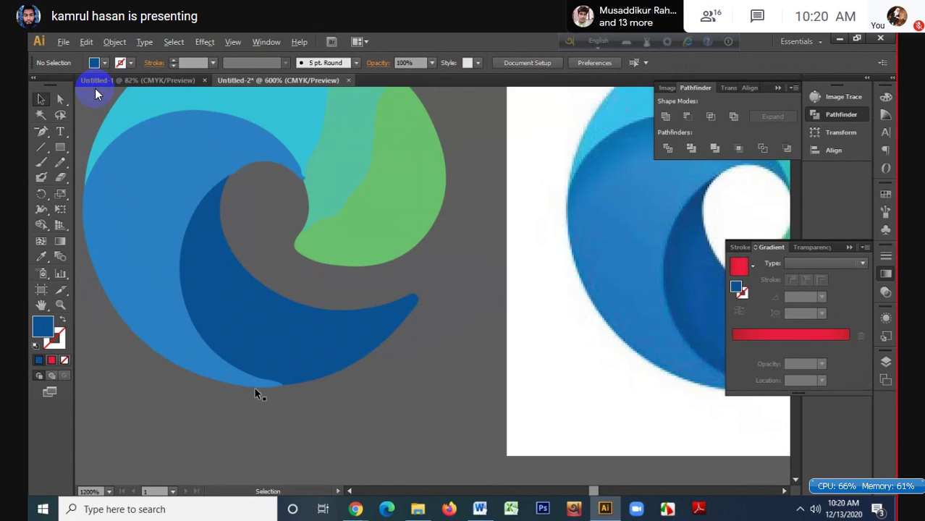
scroll(254, 386, down, 3)
click(235, 380)
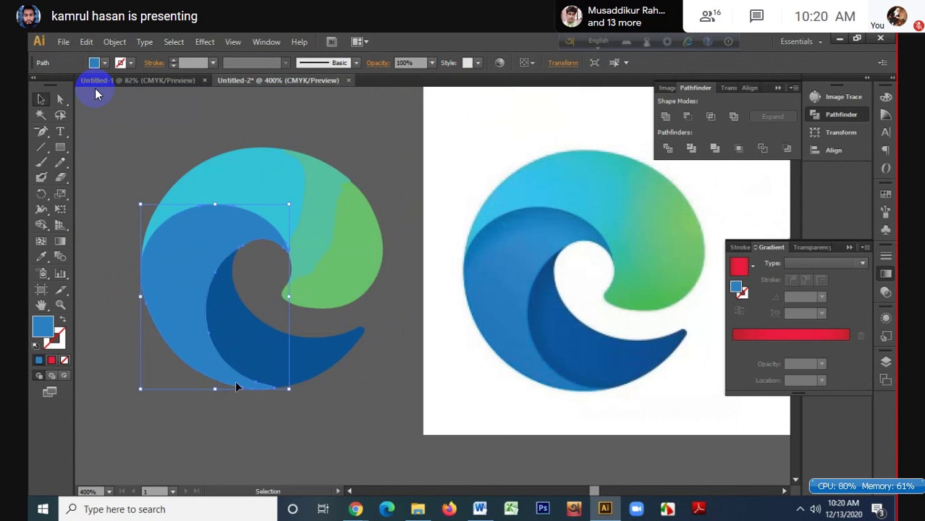
shift+click(234, 326)
key(a)
key(Delete)
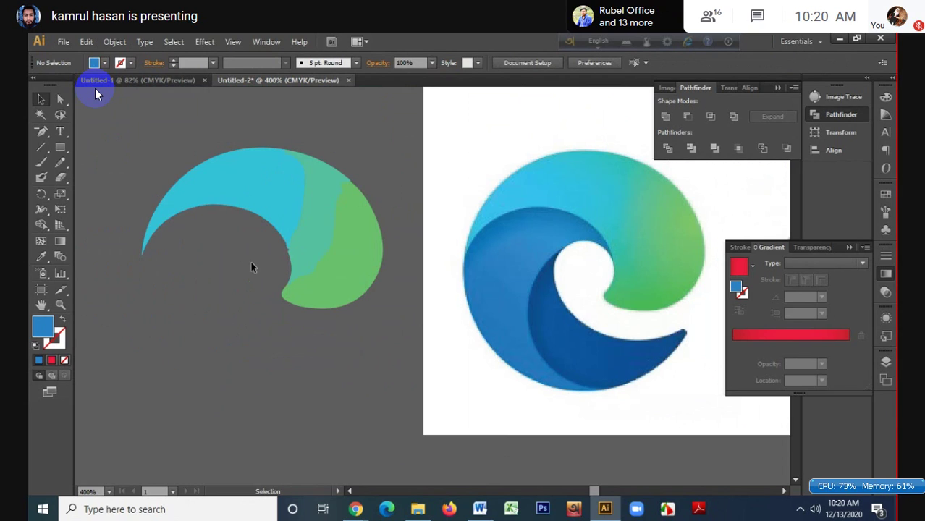
- Unite the wave's cyan, teal and green shapes into a compound shape and expand it to a single path
key(v)
drag(220, 174, 343, 298)
drag(383, 345, 385, 344)
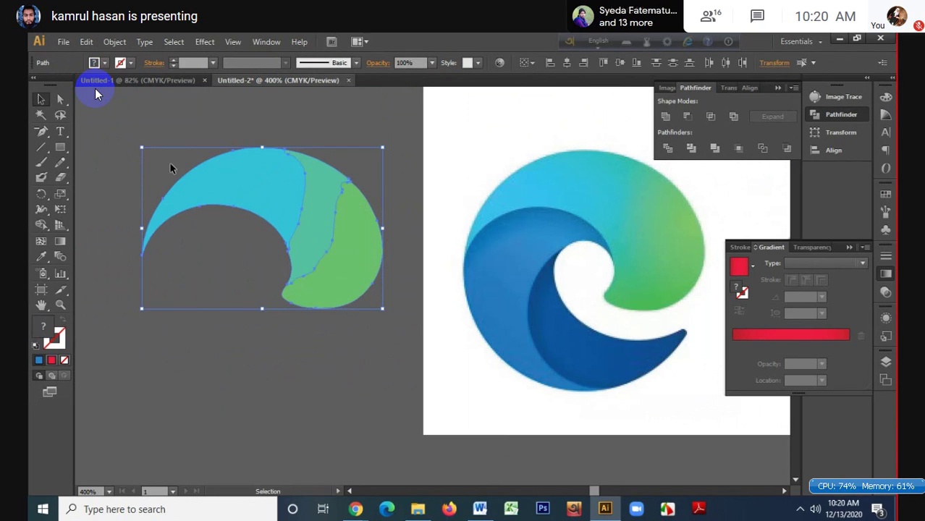
drag(296, 241, 407, 352)
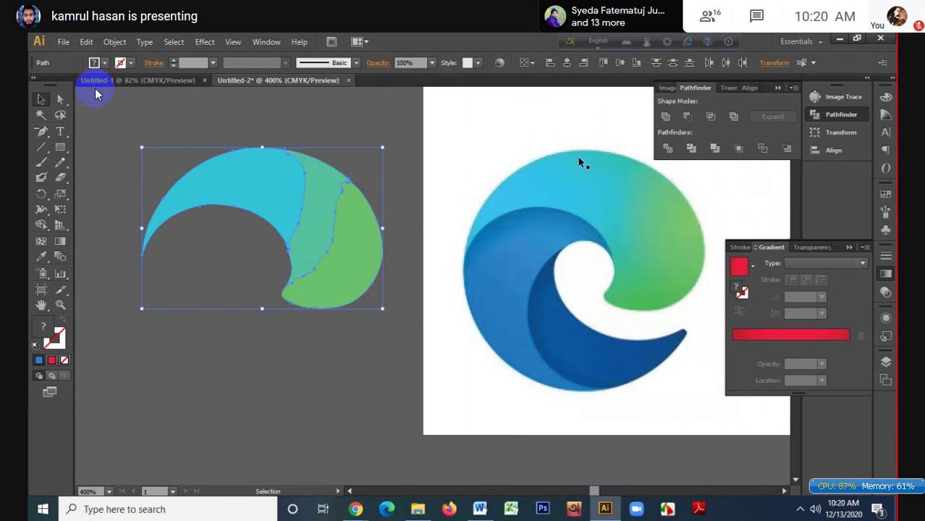
alt+click(665, 118)
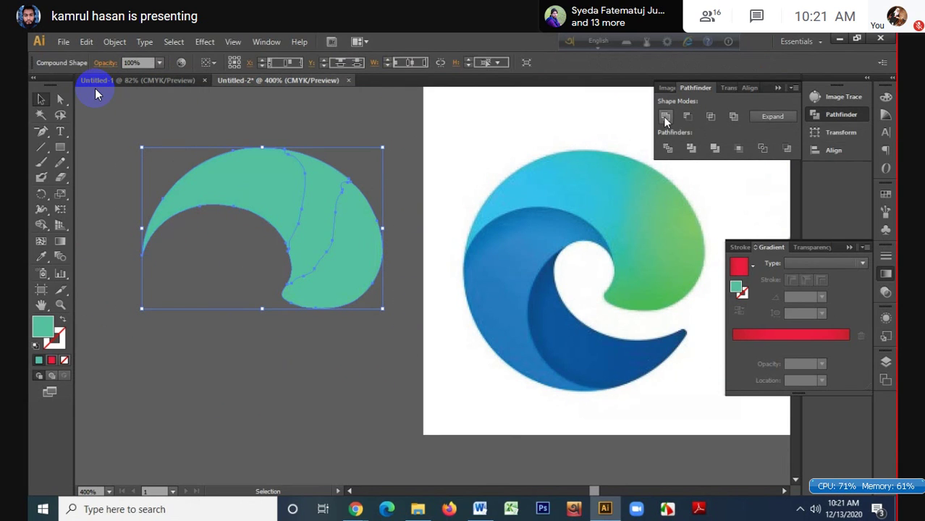
click(783, 117)
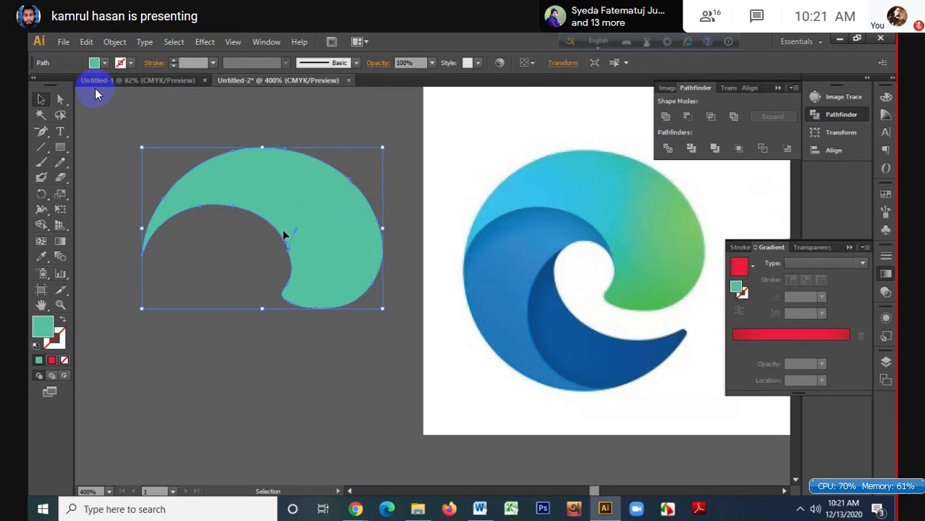
- Delete the stray anchor points that form the thin spike on the inner edge of the teal wave shape
scroll(300, 247, up, 4)
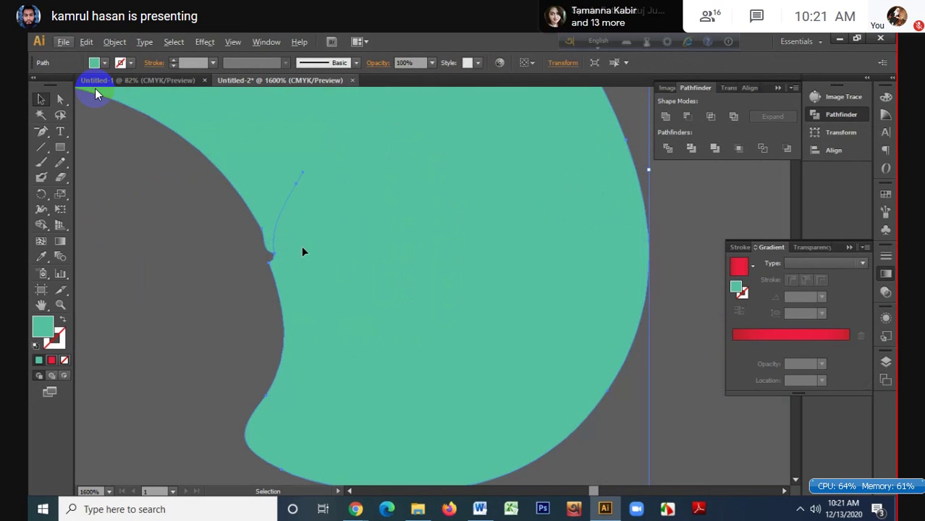
click(42, 131)
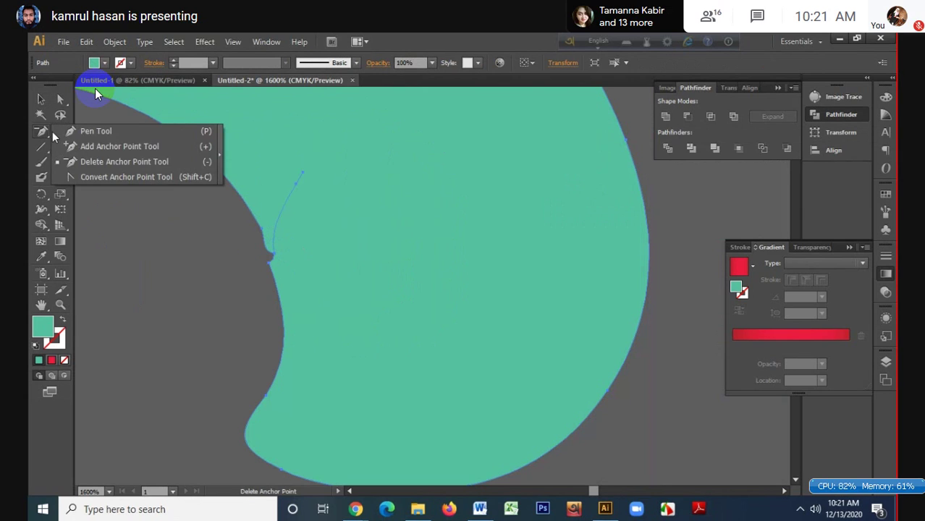
click(297, 181)
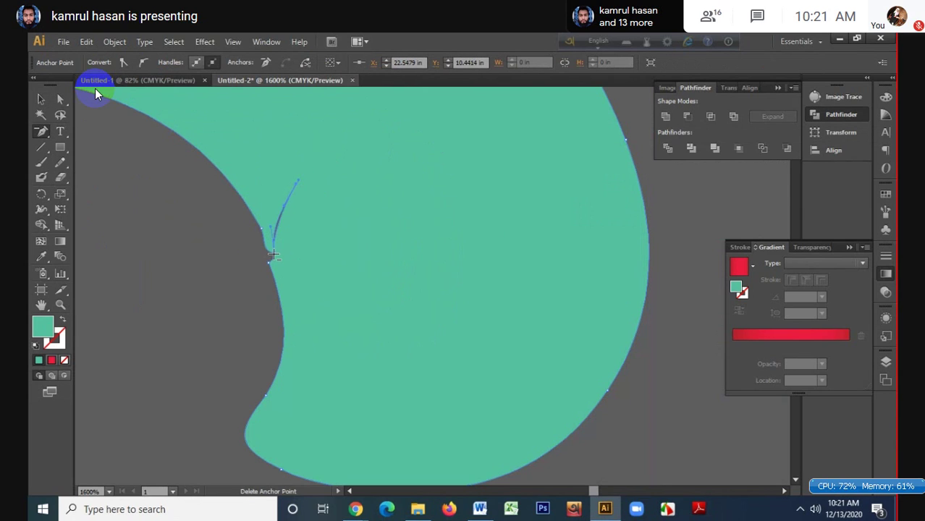
click(295, 185)
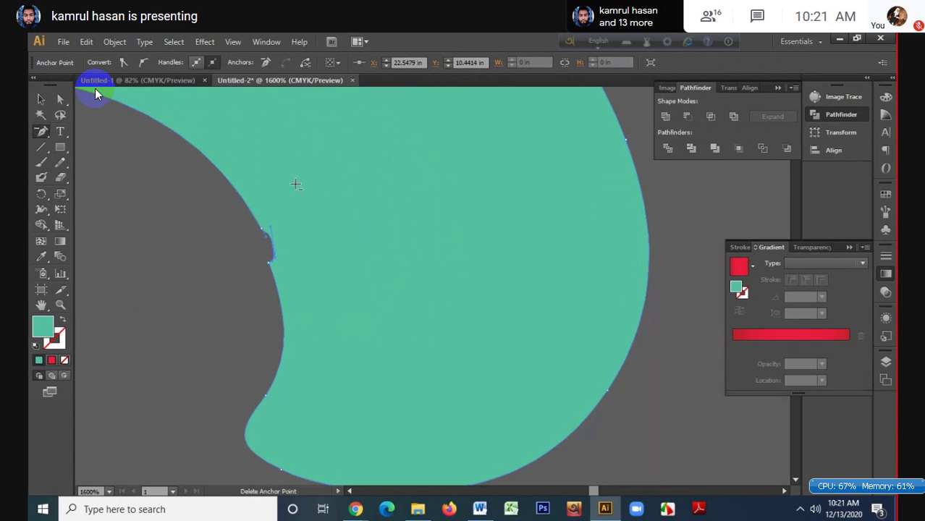
scroll(273, 256, up, 1)
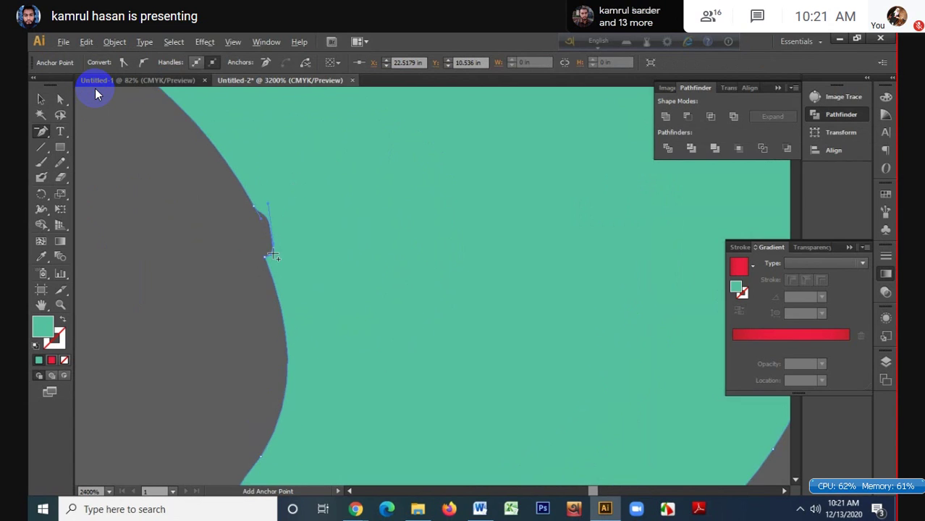
scroll(279, 223, up, 1)
scroll(259, 204, up, 1)
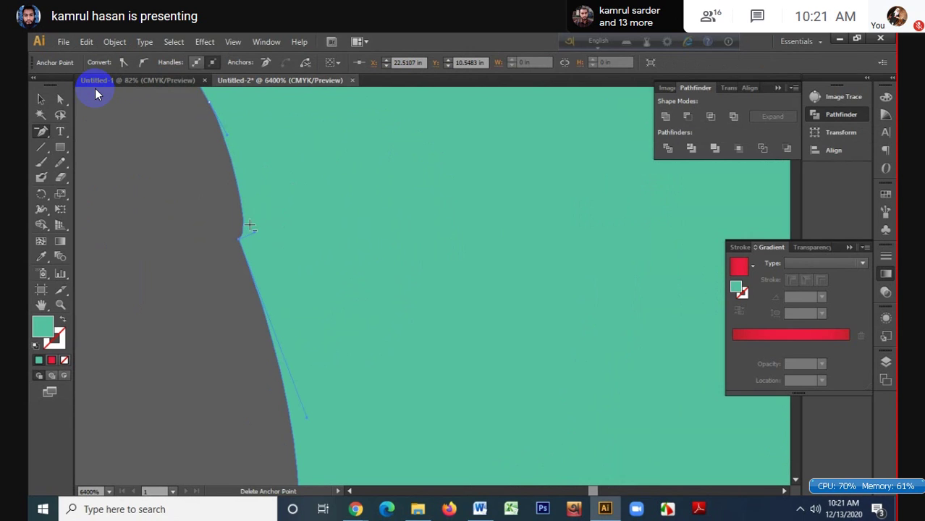
- Show all hidden shapes so the light blue and dark blue wave pieces return, and clear the selection
click(41, 99)
scroll(155, 222, down, 2)
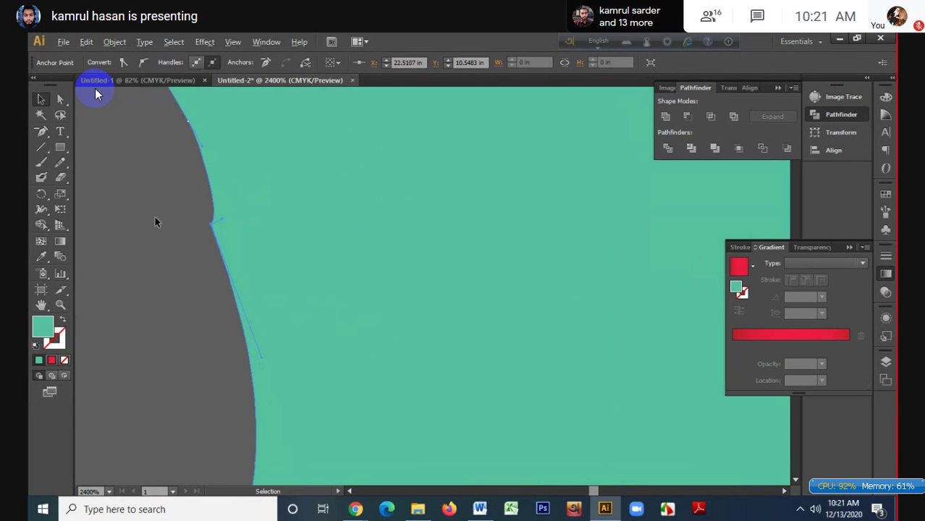
scroll(154, 223, down, 3)
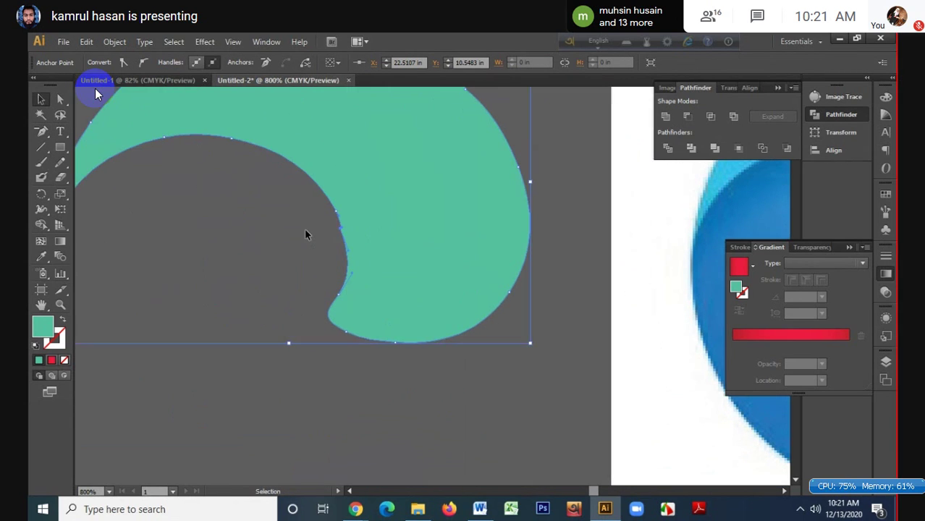
key(ctrl)
key(ctrl+alt+3)
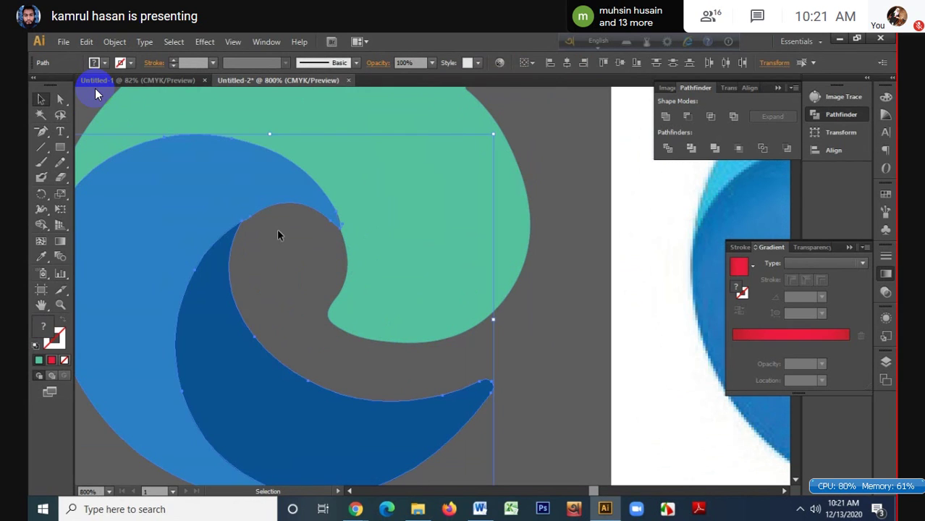
click(278, 230)
- Reshape the teal shape's inner-edge anchor point to close the small gap beside the light blue tip
scroll(326, 207, up, 1)
scroll(325, 210, up, 3)
click(453, 203)
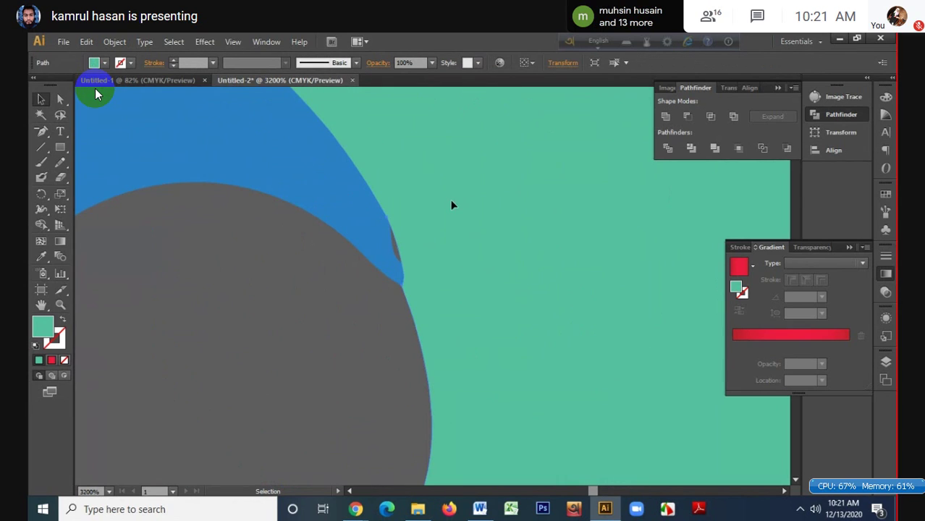
click(61, 100)
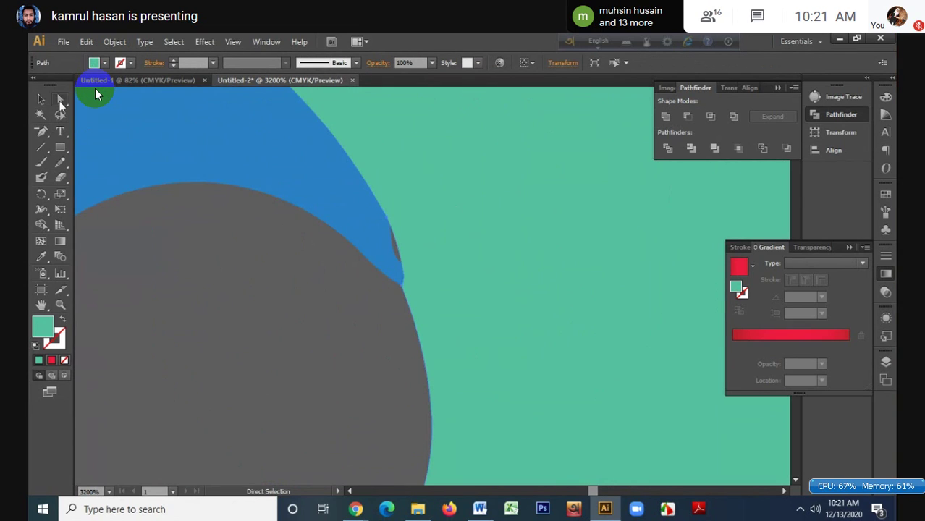
click(390, 218)
drag(409, 282, 381, 216)
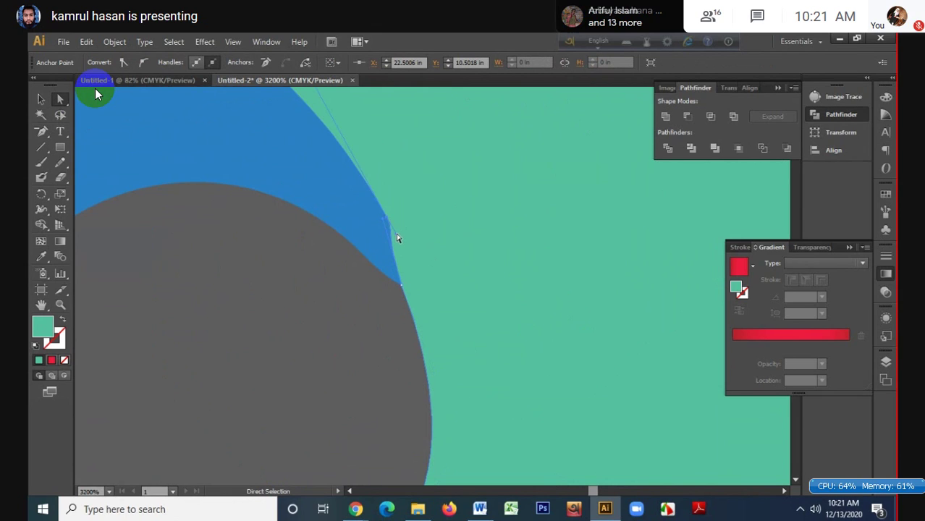
drag(397, 237, 395, 232)
- Move the protruding anchor point of the light blue shape's tip inward to the teal shape's inner edge
click(388, 258)
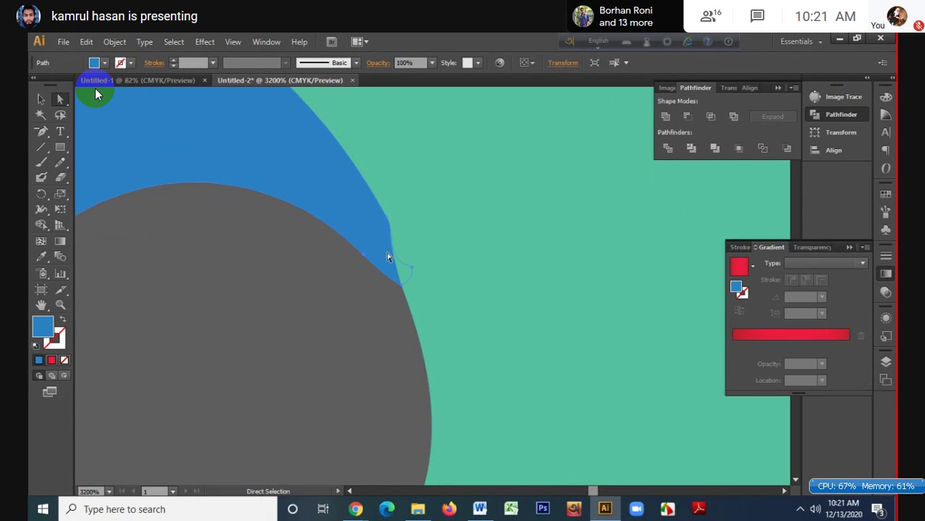
click(411, 272)
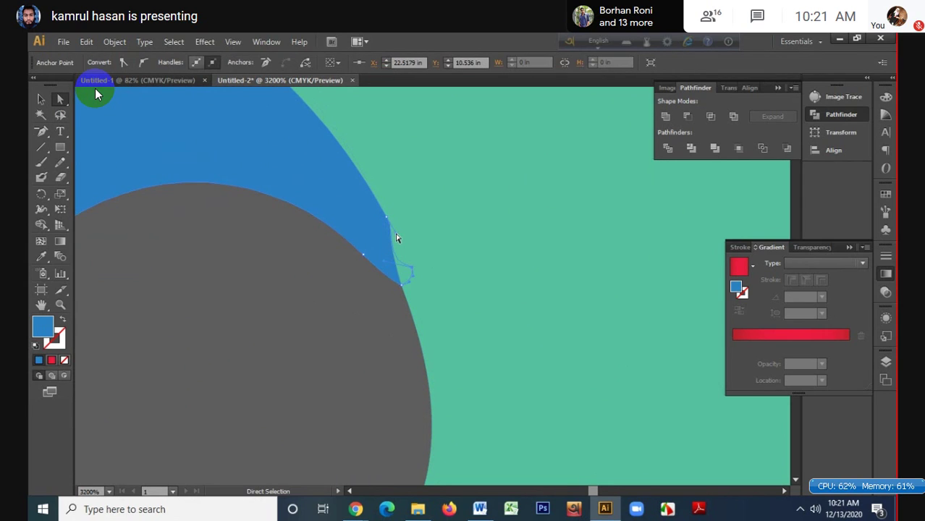
drag(400, 234, 400, 236)
drag(413, 267, 389, 247)
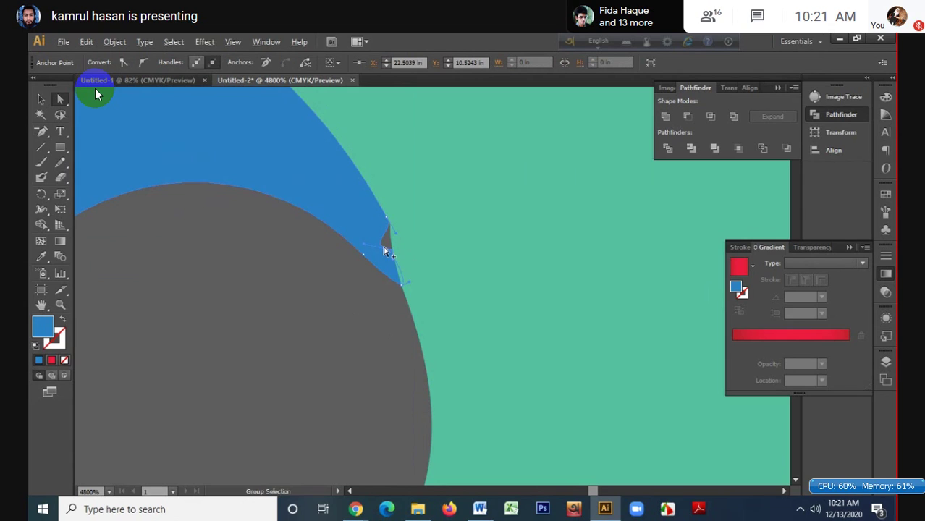
key(ctrl+plus)
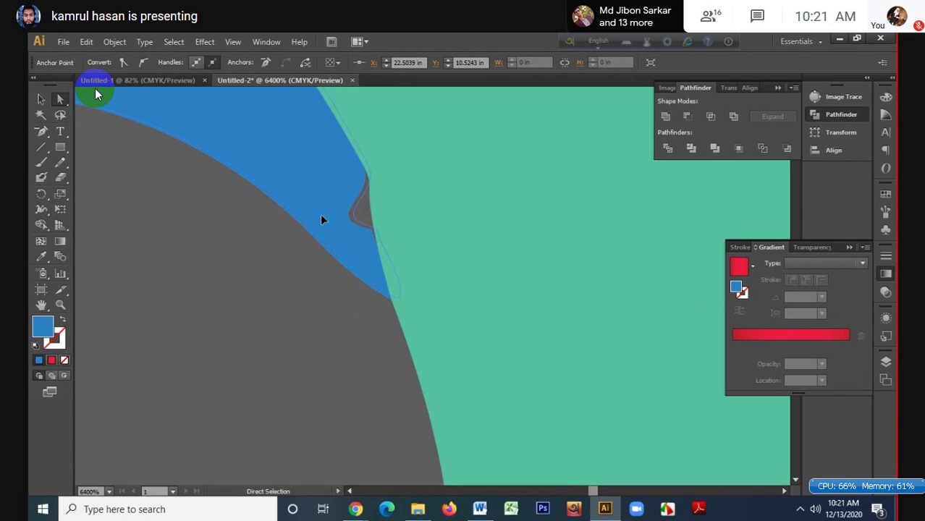
key(ctrl+z)
key(ctrl+shift+z)
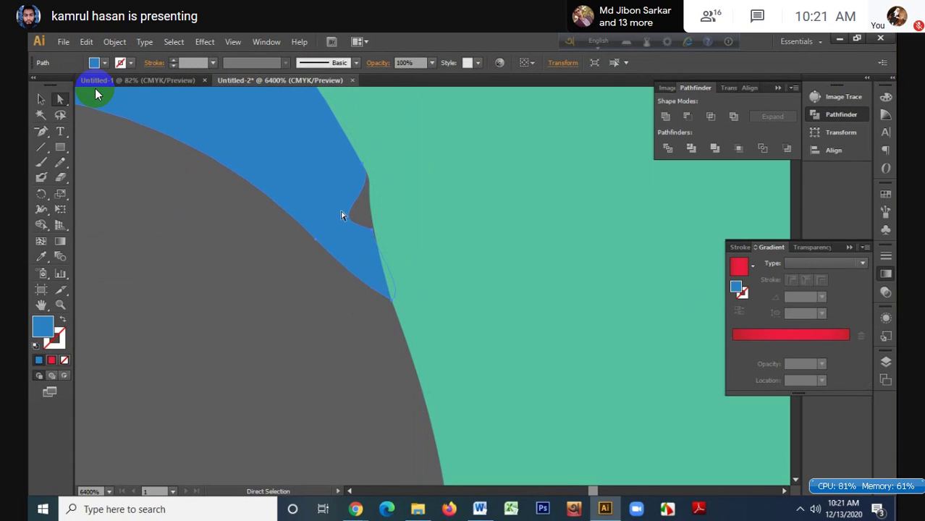
- Adjust the direction handle of the light blue tip's moved anchor point to fill the notch along the teal edge
click(373, 233)
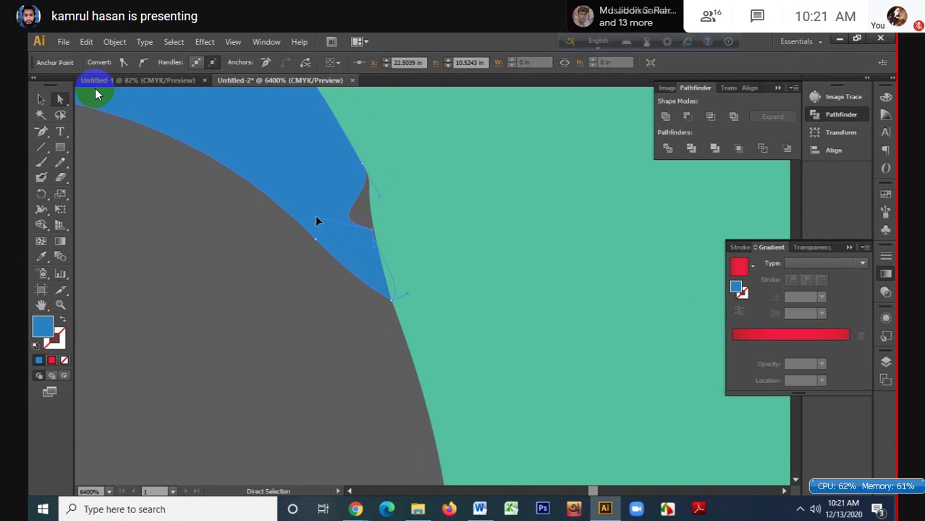
drag(315, 215, 374, 234)
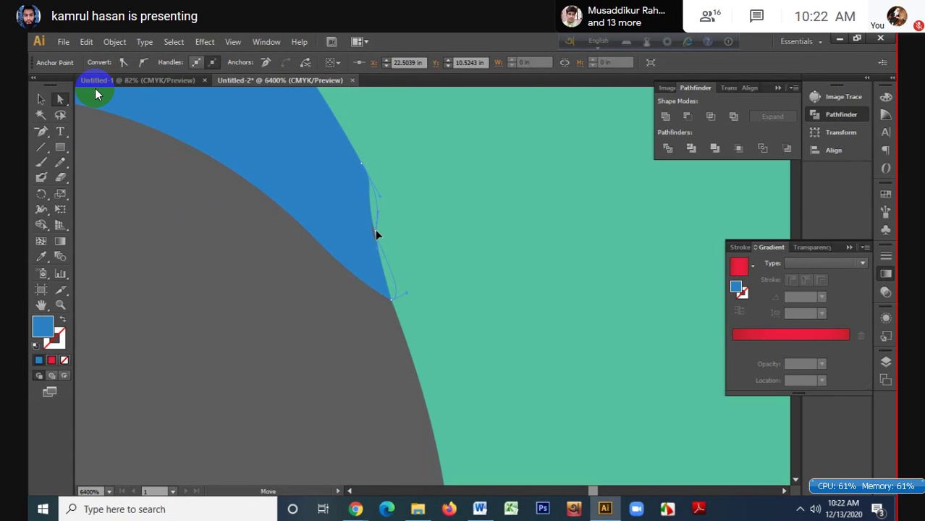
click(334, 300)
scroll(335, 301, down, 4)
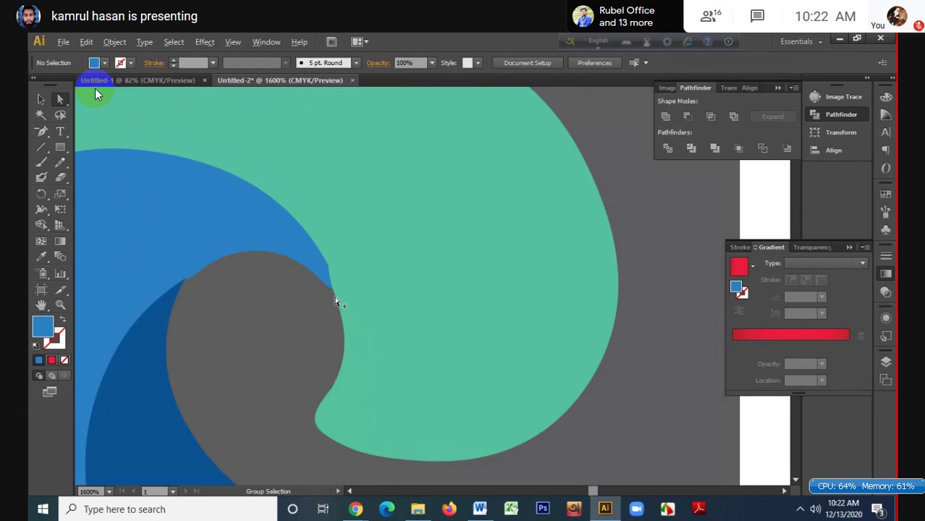
scroll(335, 301, down, 3)
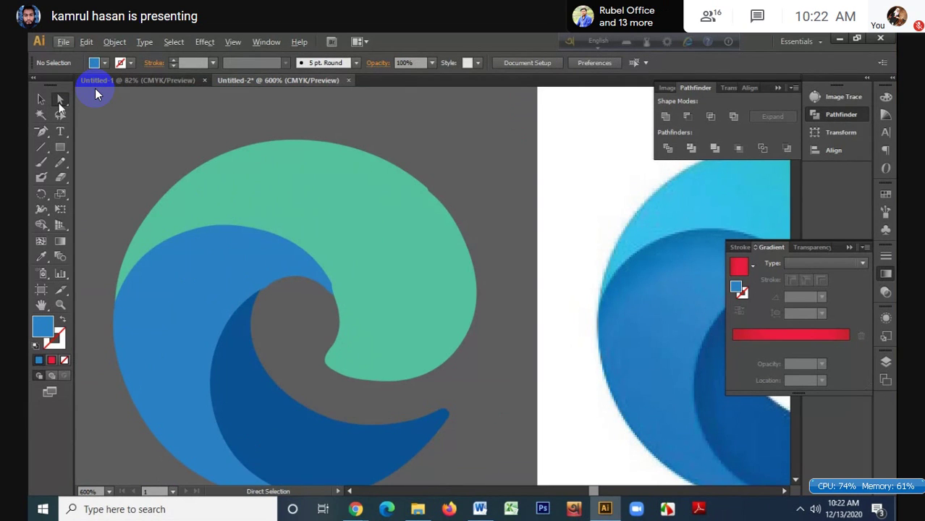
- Smooth the small bump on the teal shape's upper outer edge by redrawing that section with the Pencil tool
click(41, 99)
click(375, 164)
click(423, 161)
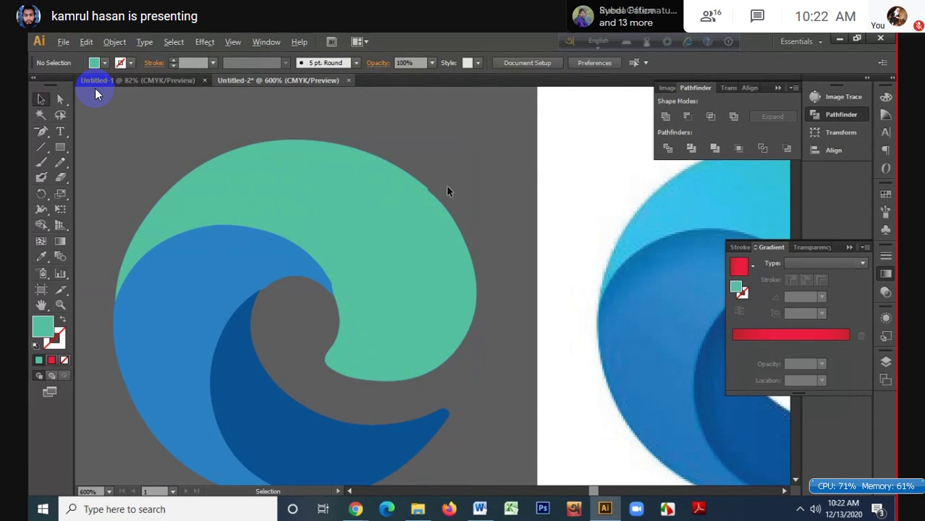
scroll(448, 191, up, 4)
click(395, 237)
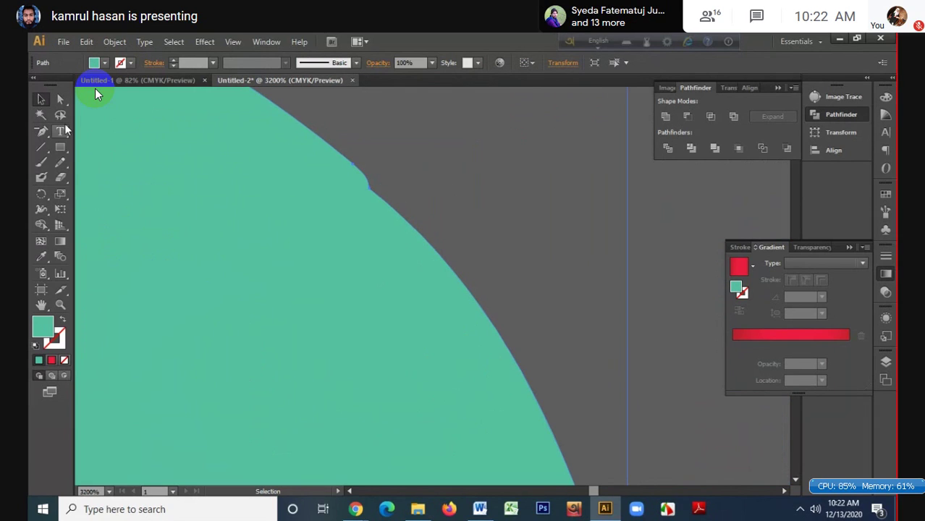
click(60, 162)
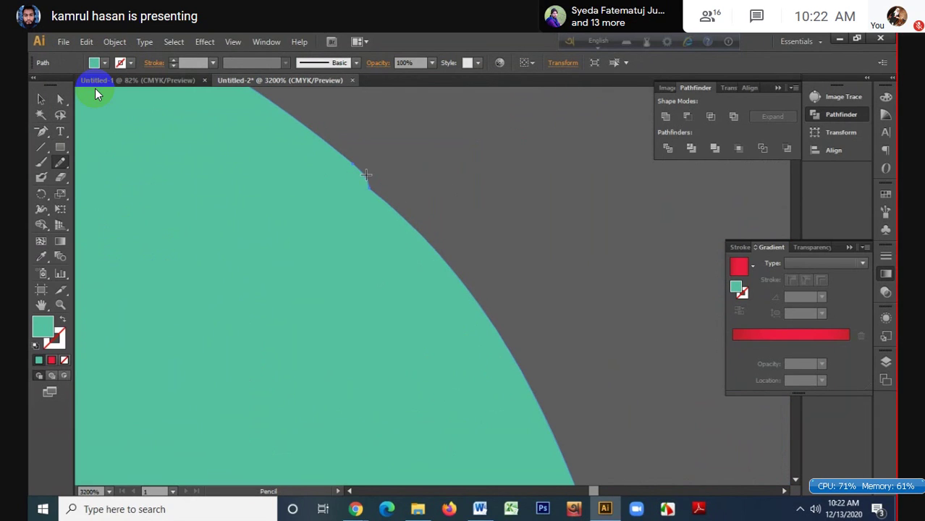
drag(365, 173, 383, 203)
click(41, 98)
click(428, 170)
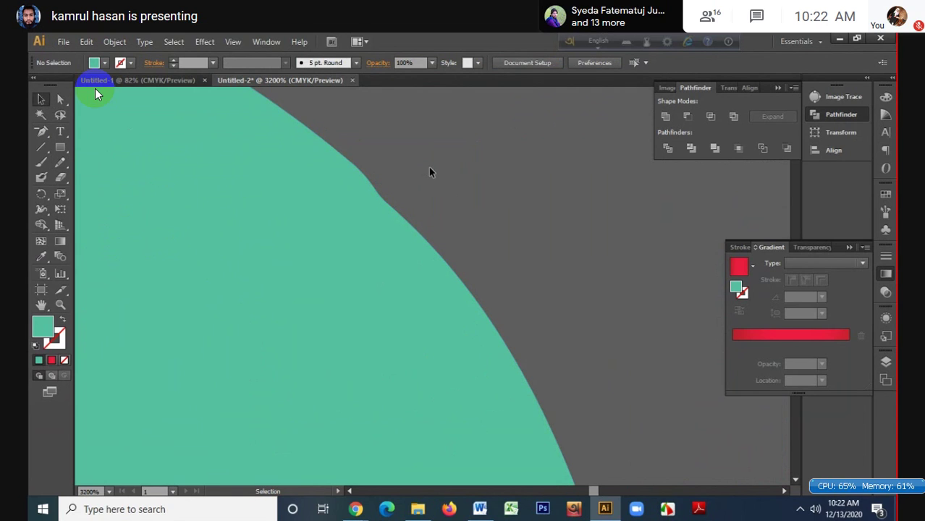
- Try to apply a linear gradient to the dark blue shape and recolor its end stop with the reference wave's dark blue
scroll(429, 171, down, 7)
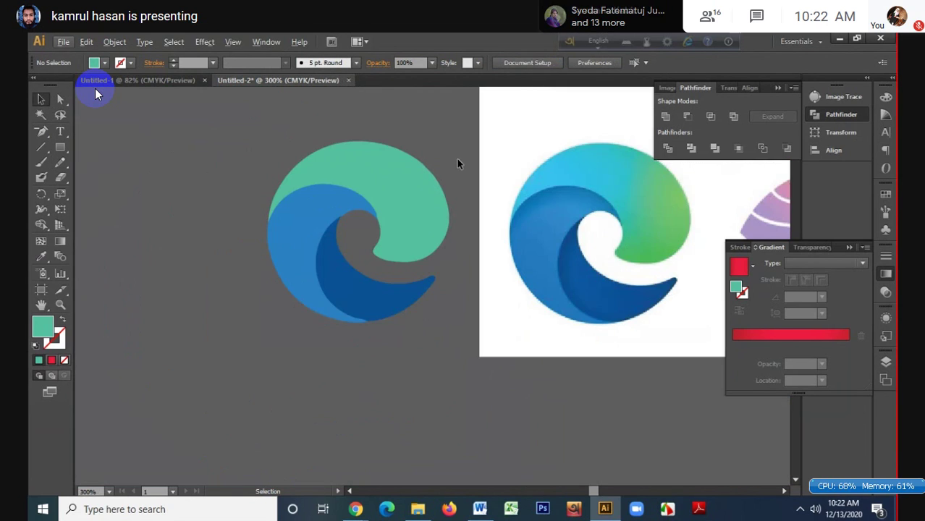
drag(457, 159, 410, 139)
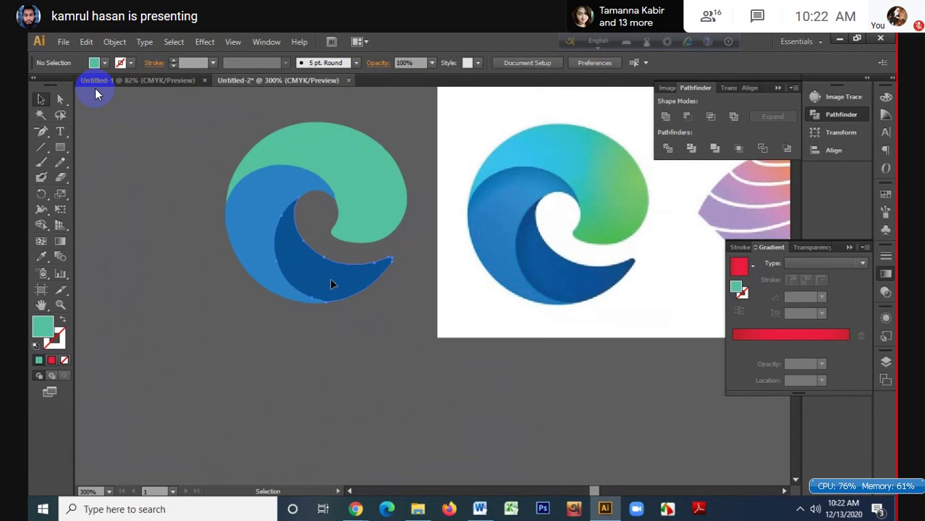
click(331, 284)
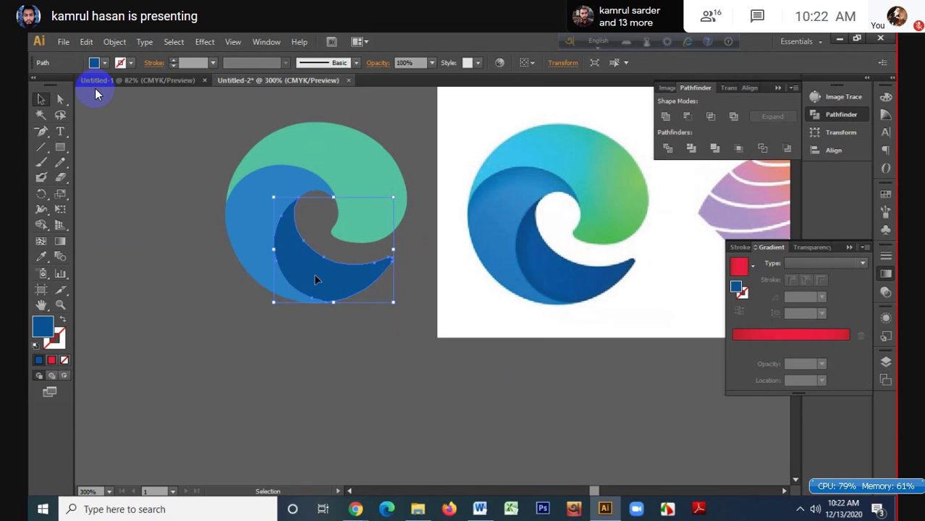
click(772, 342)
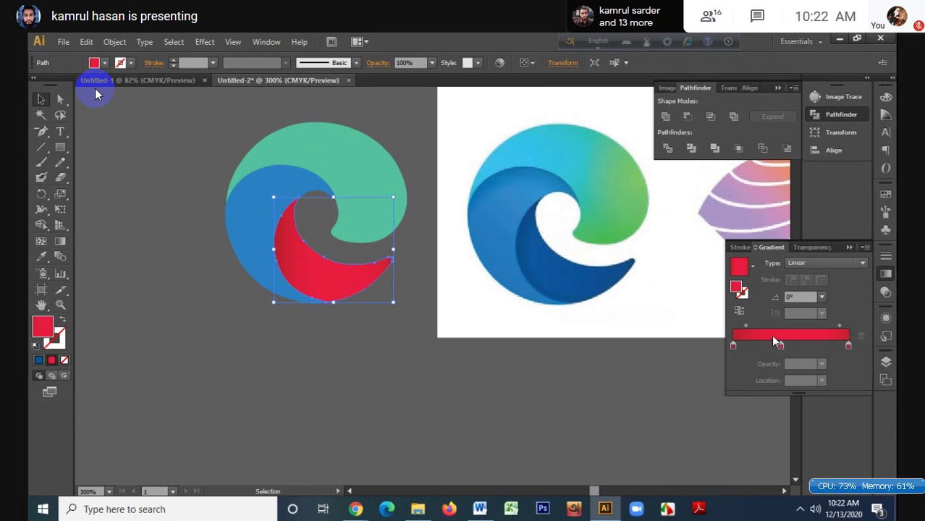
click(848, 345)
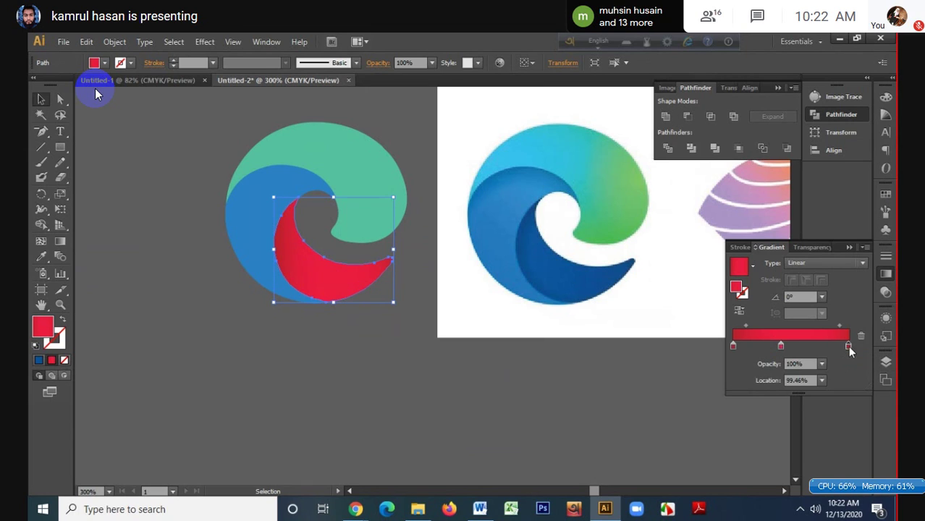
key(i)
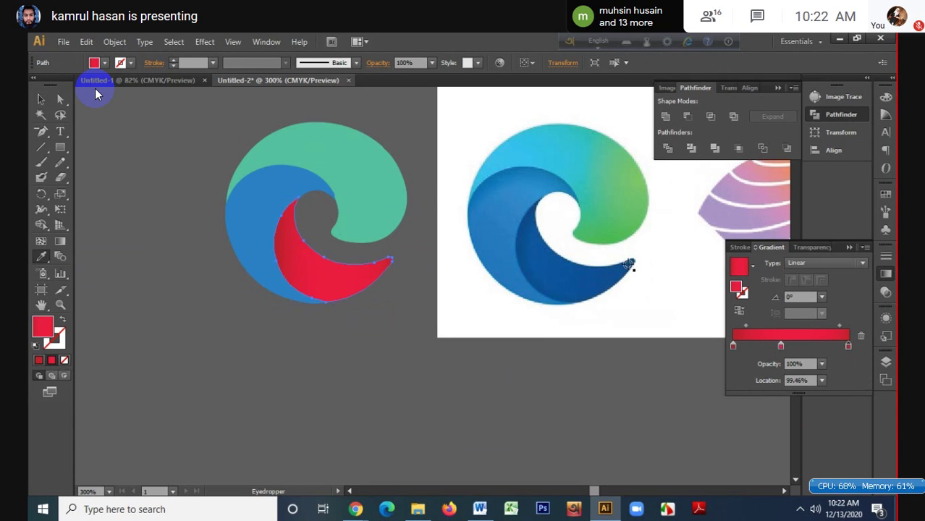
click(519, 256)
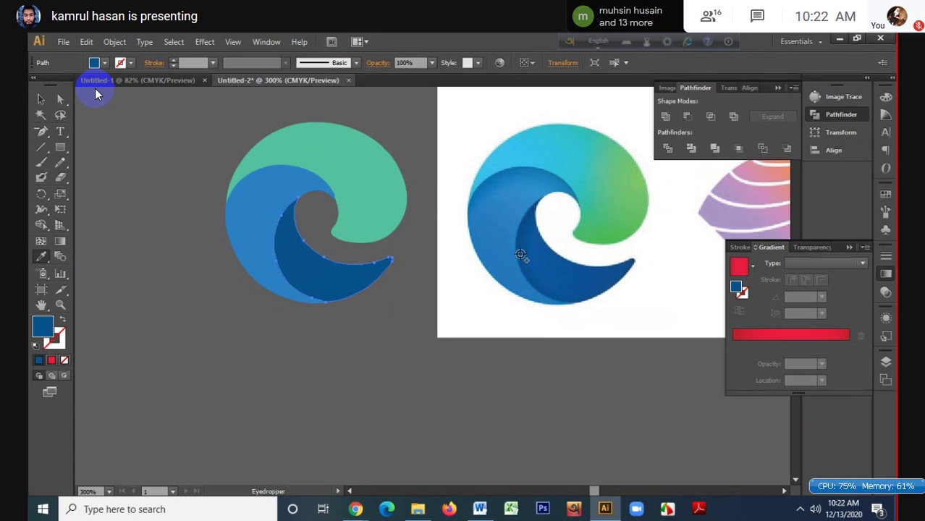
- Fill the dark blue shape with the linear gradient and set its end stop to the dark blue sampled from the reference wave's tip
click(817, 334)
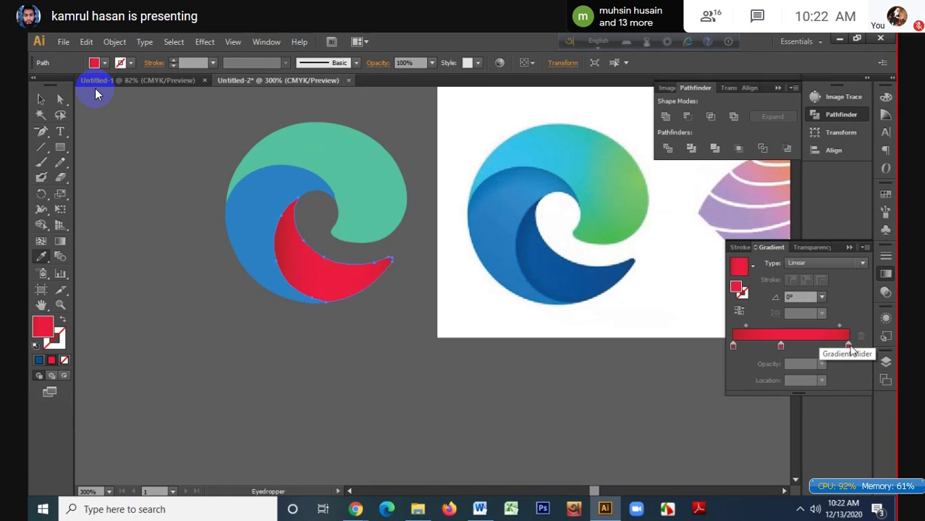
click(848, 346)
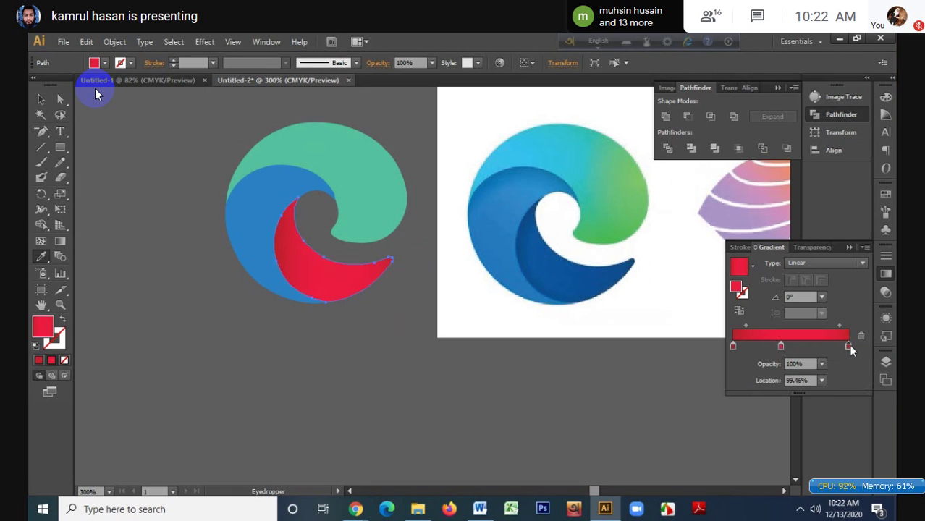
shift+click(630, 265)
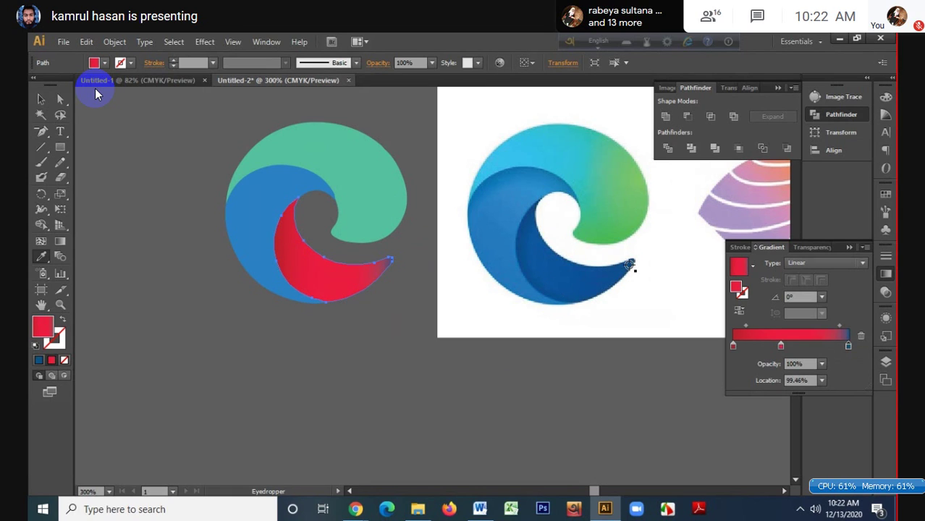
- Recolor the start and middle stops of the dark blue shape's gradient with blues sampled from the reference wave's dark crescent
click(732, 346)
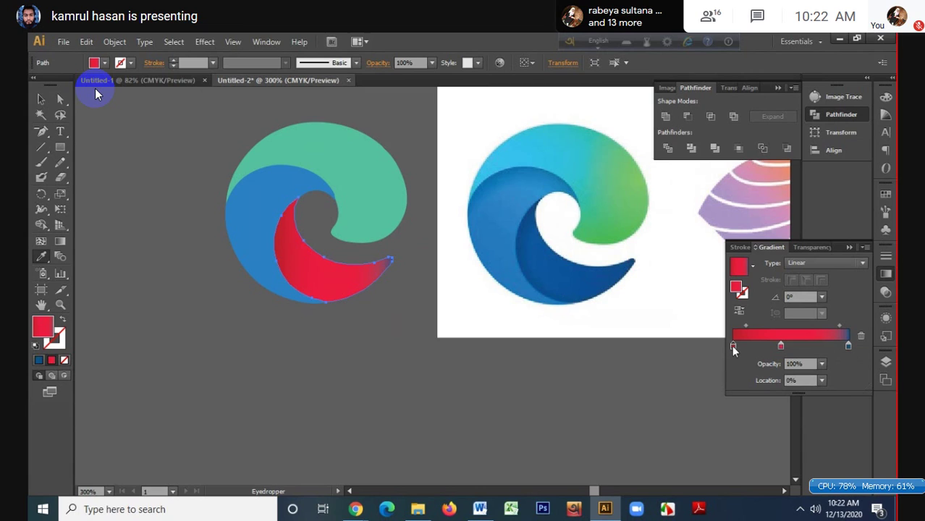
shift+click(521, 257)
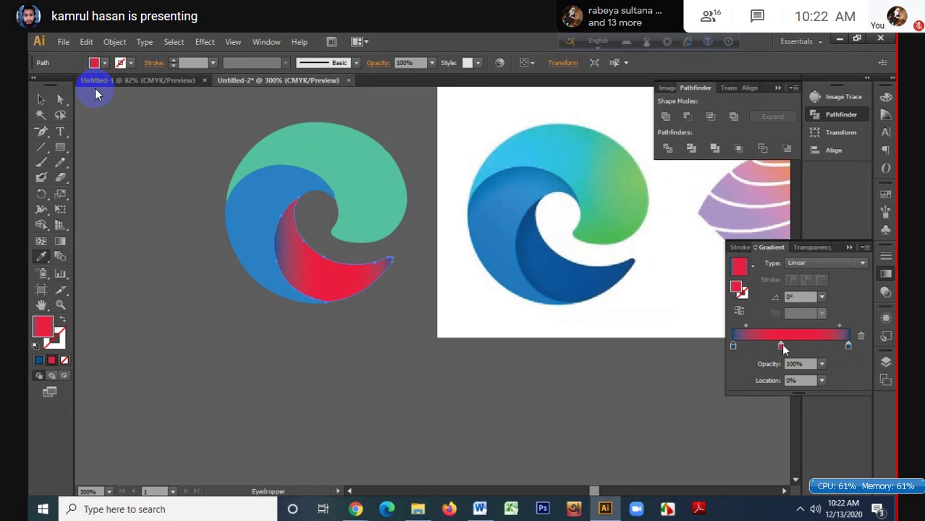
click(781, 345)
shift+click(538, 251)
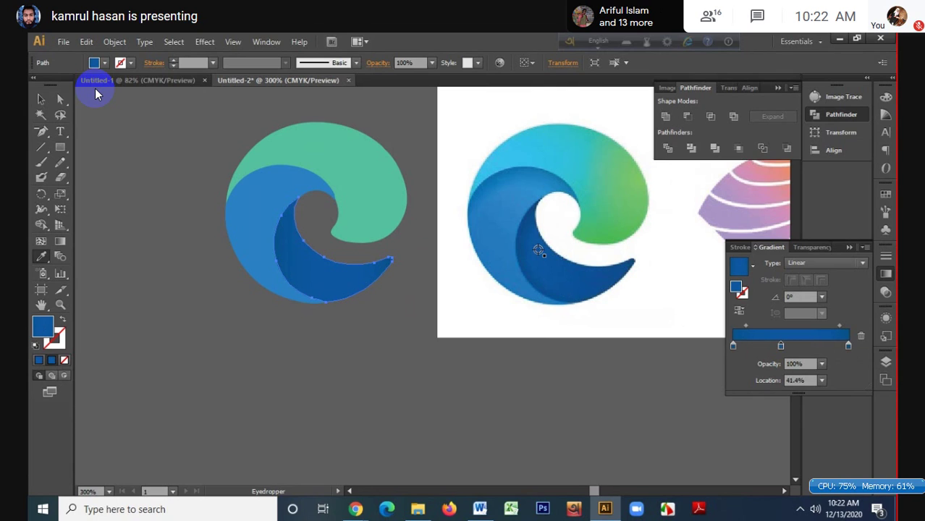
- Move the dark blue gradient's outer stops inward, placing the end stop at 62.9%, and set the gradient angle to 15°
click(805, 297)
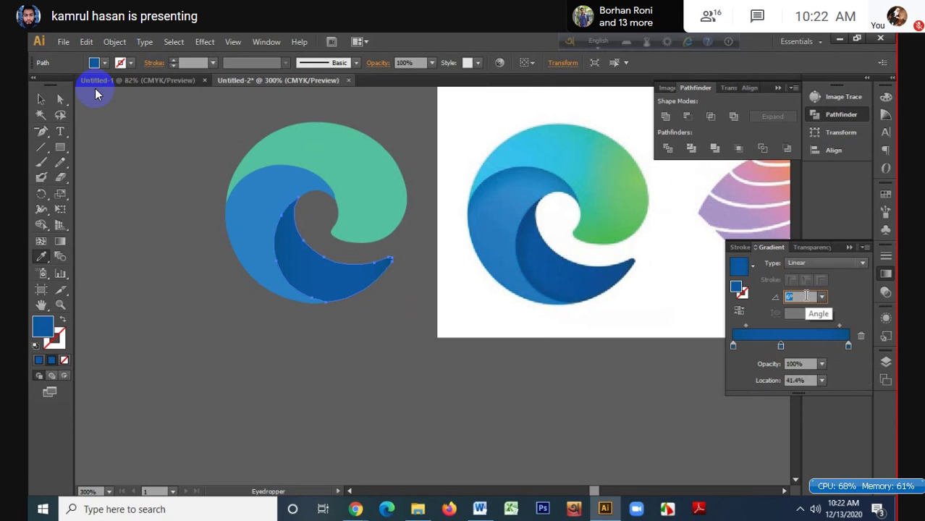
text(12)
text(3)
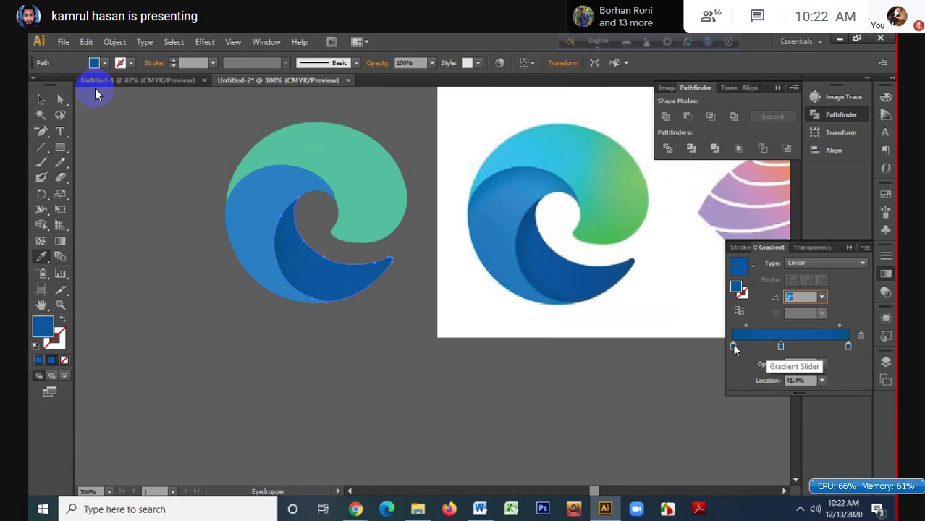
drag(733, 346, 748, 346)
drag(849, 346, 806, 344)
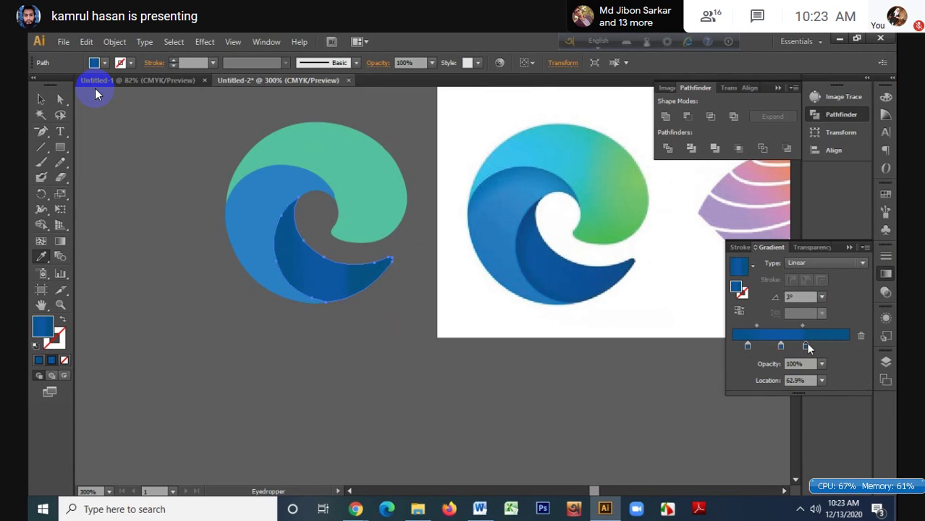
click(799, 296)
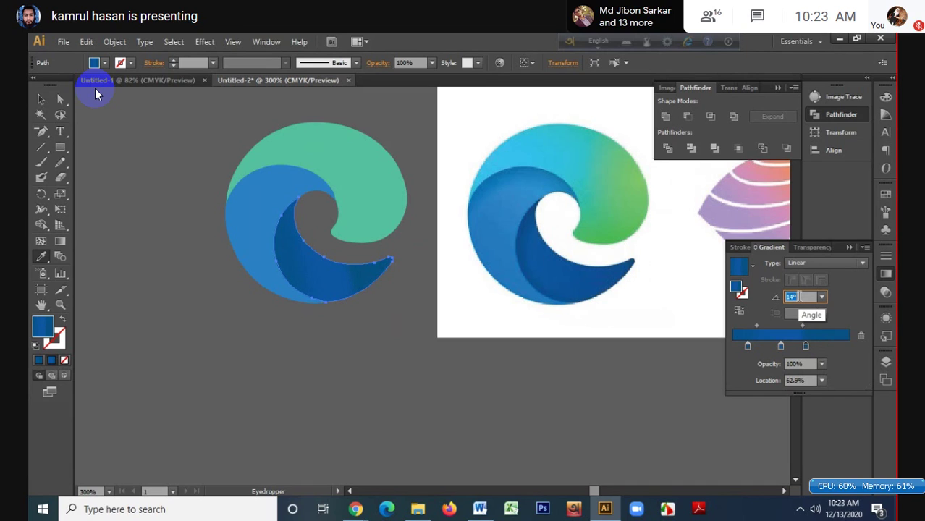
key(Up)
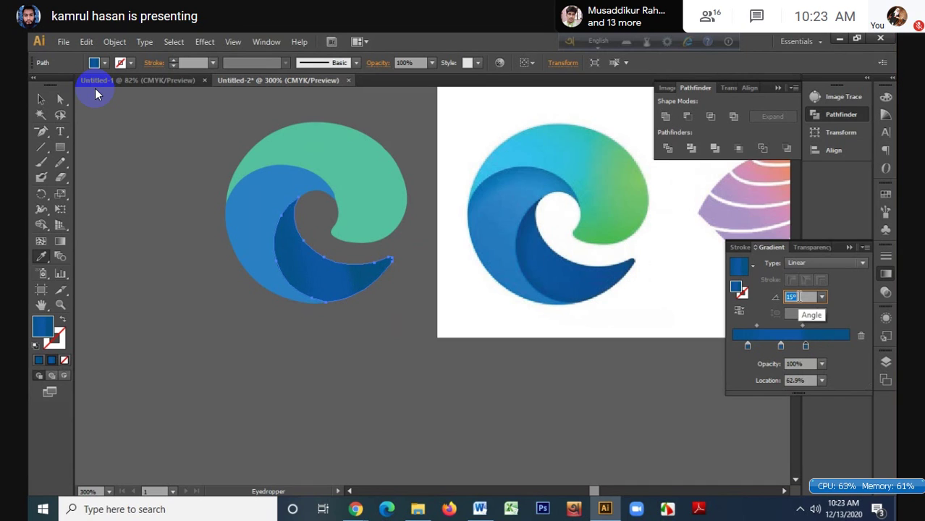
click(41, 99)
click(148, 199)
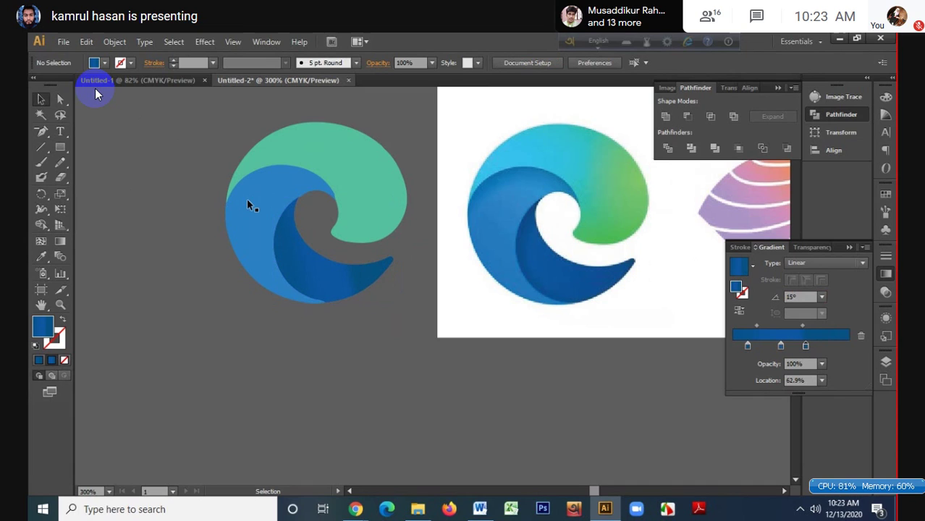
- Shift the dark blue gradient's end stop slightly inward and its middle stop to 36.56%, with the angle set to 18°
click(317, 284)
drag(806, 345, 776, 347)
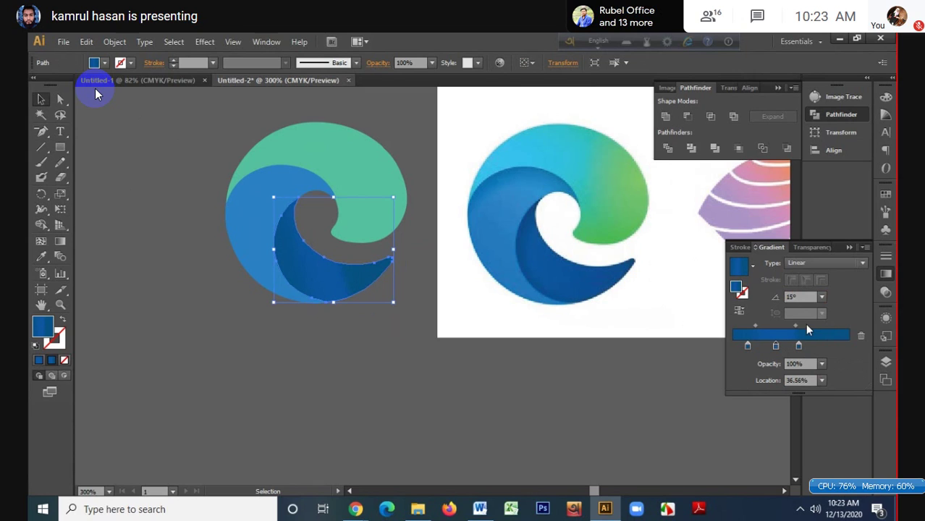
click(803, 296)
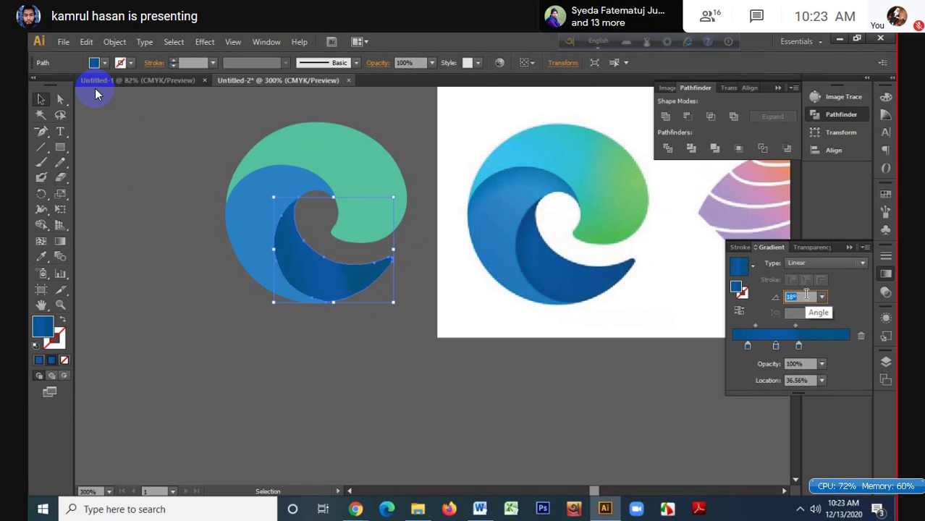
click(41, 100)
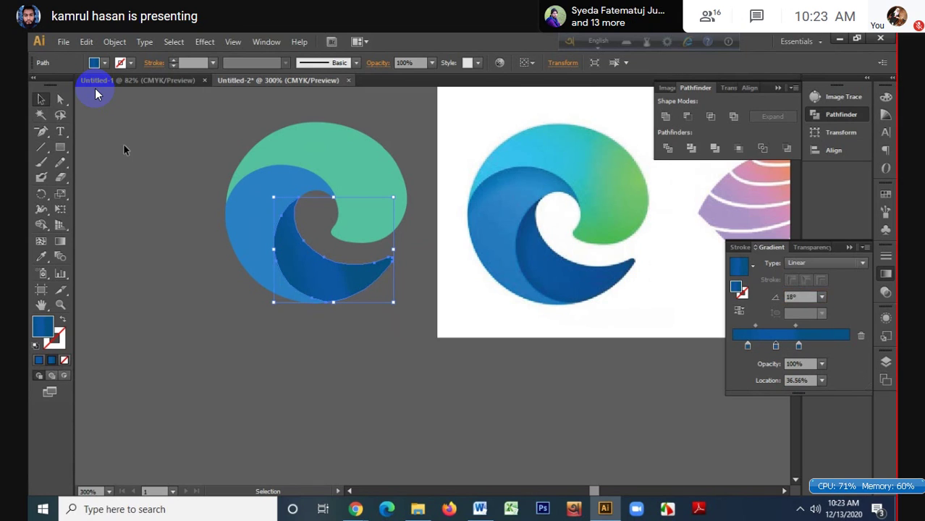
- Fill the lighter blue shape with the same linear gradient and set its angle to -34°
click(272, 196)
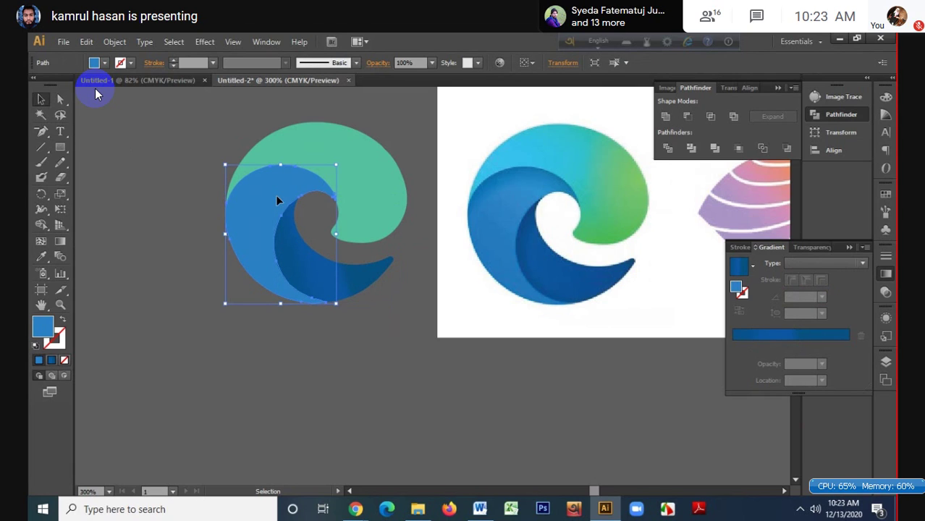
click(780, 334)
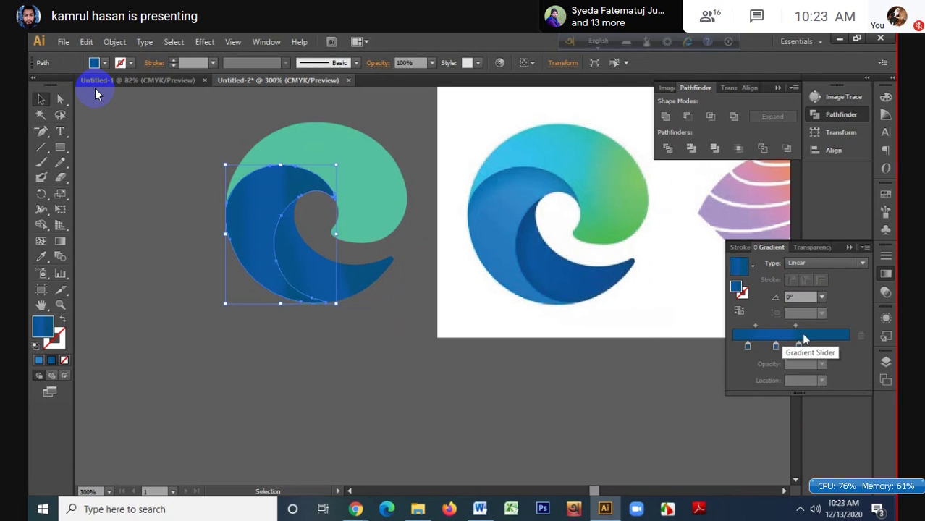
click(802, 295)
text(-5)
key(Return)
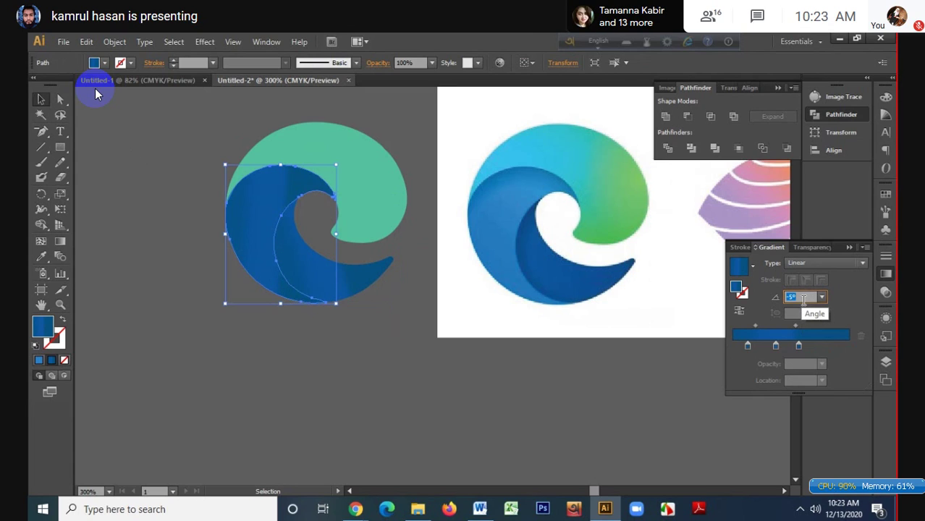
text(-15)
key(Return)
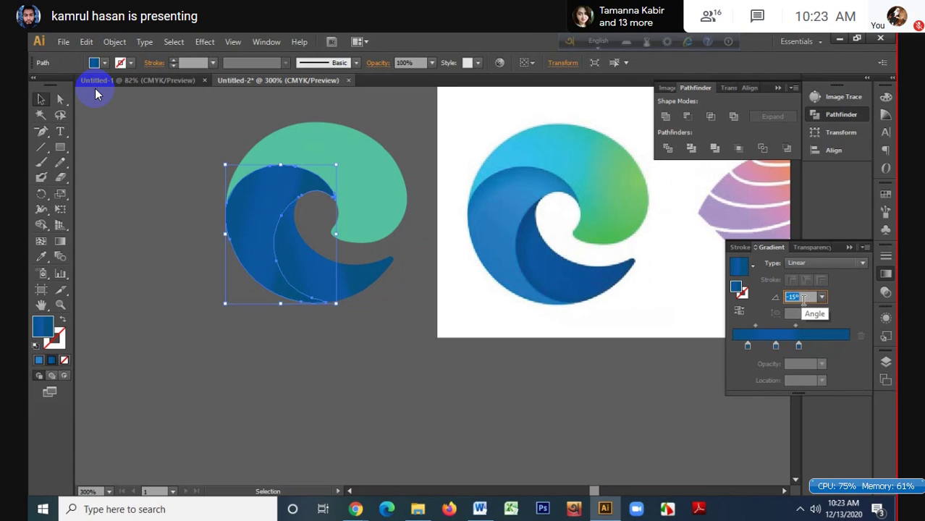
text(-17)
key(Return)
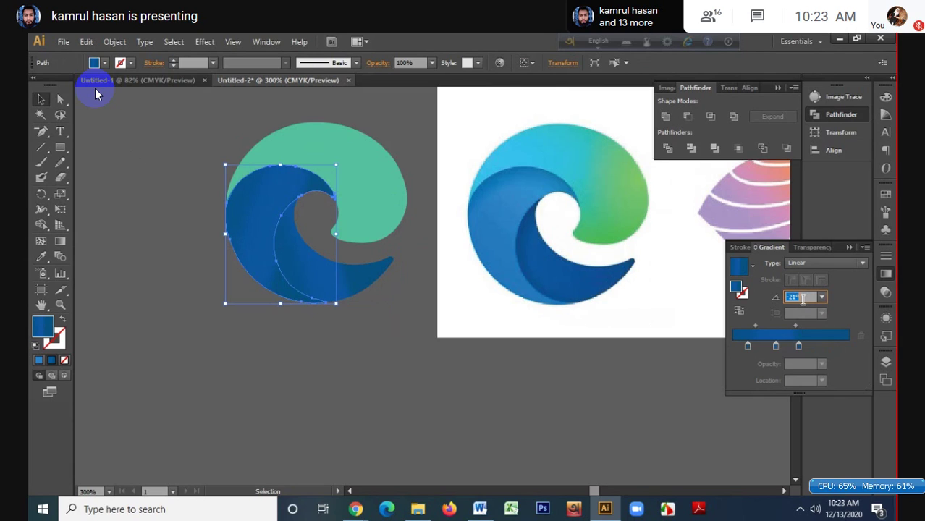
text(-24)
key(Return)
scroll(802, 299, down, 6)
scroll(801, 299, down, 1)
scroll(802, 299, up, 2)
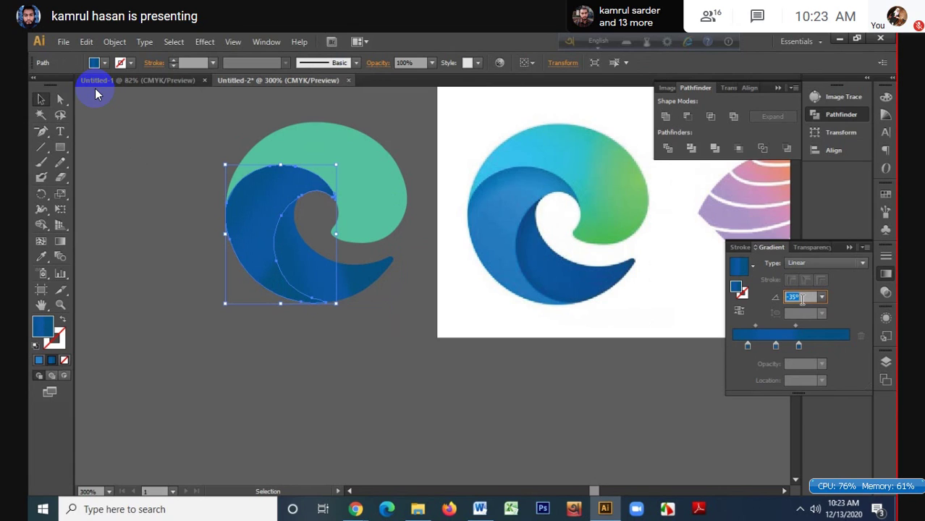
scroll(802, 299, up, 1)
- Move the lighter blue shape's middle gradient stop to 27.42% and recolor all three stops with blues sampled from the matching reference shape
drag(776, 346, 749, 348)
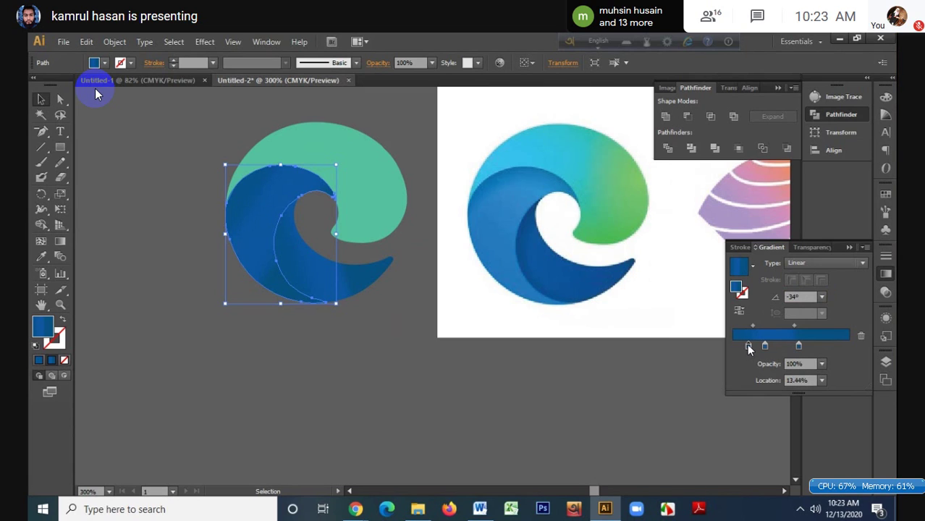
click(799, 347)
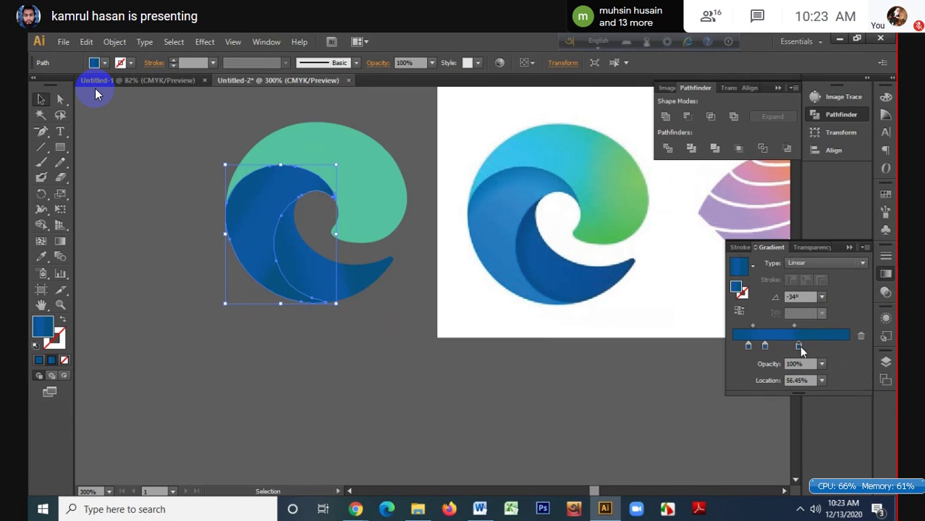
key(i)
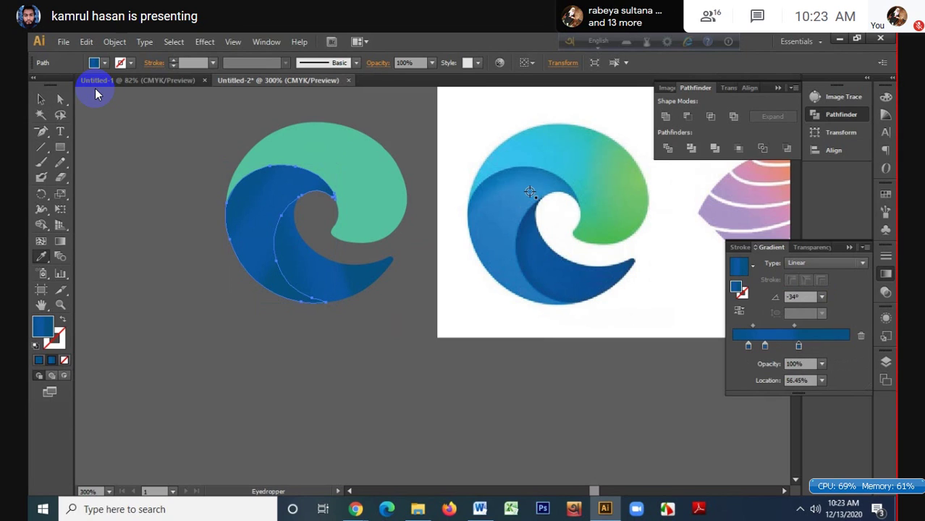
click(532, 299)
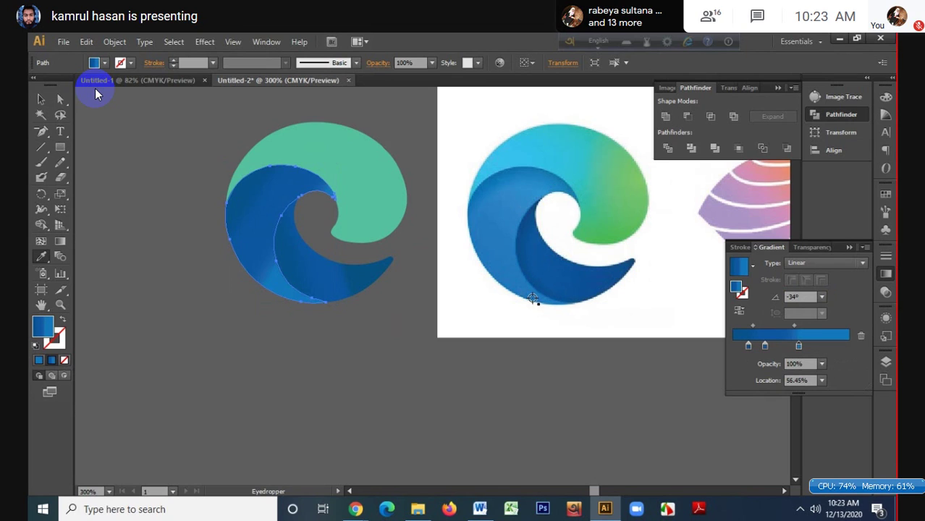
click(765, 346)
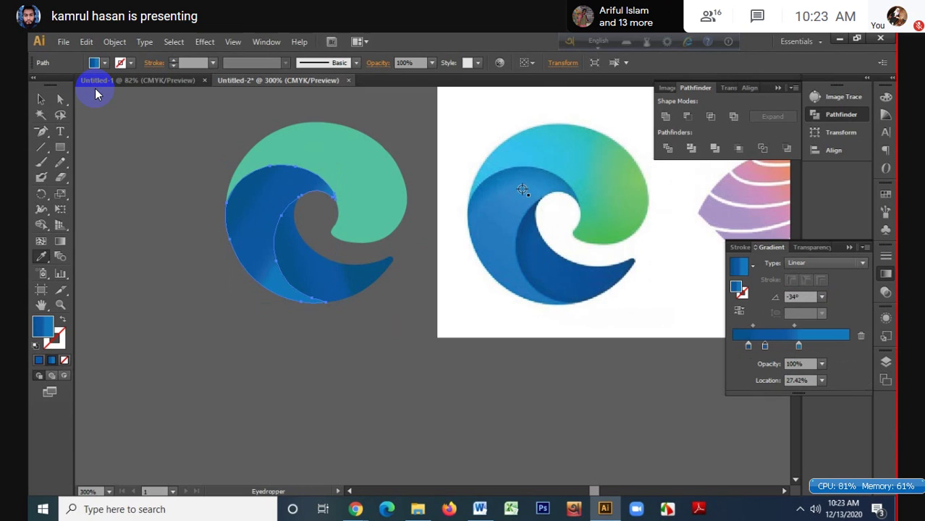
click(522, 189)
click(747, 345)
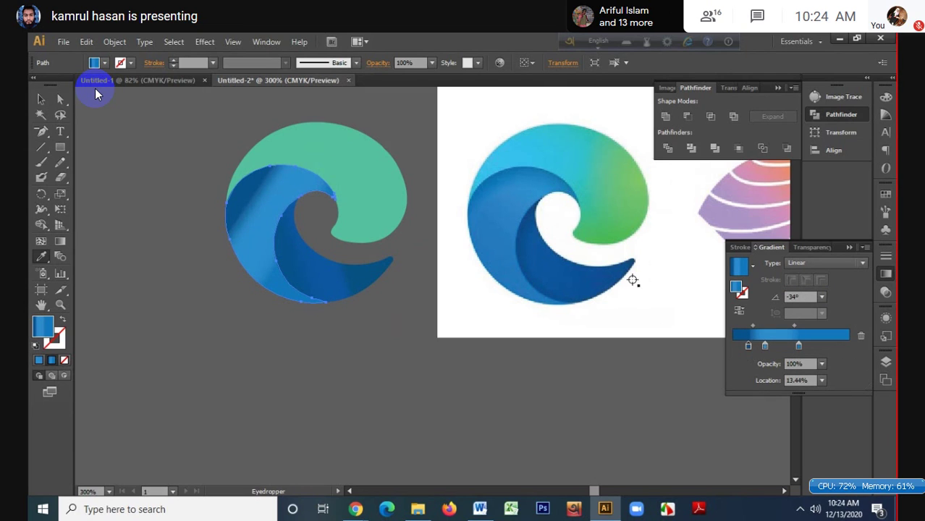
shift+click(513, 174)
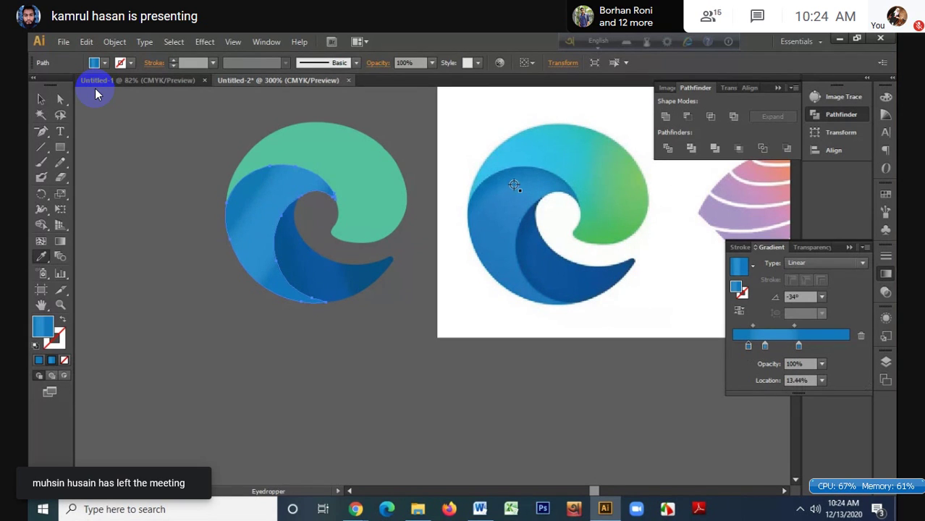
- Fill the teal shape with the linear gradient and remove its middle color stop
click(39, 99)
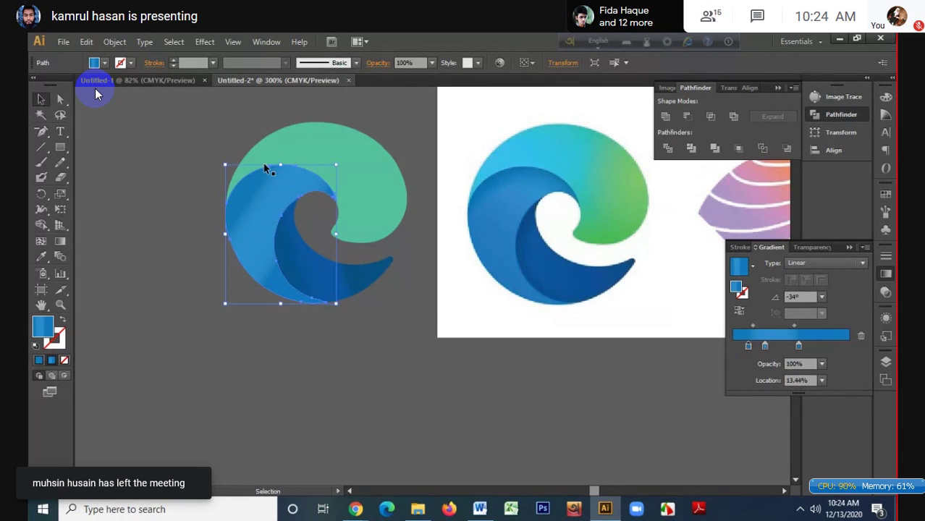
click(385, 159)
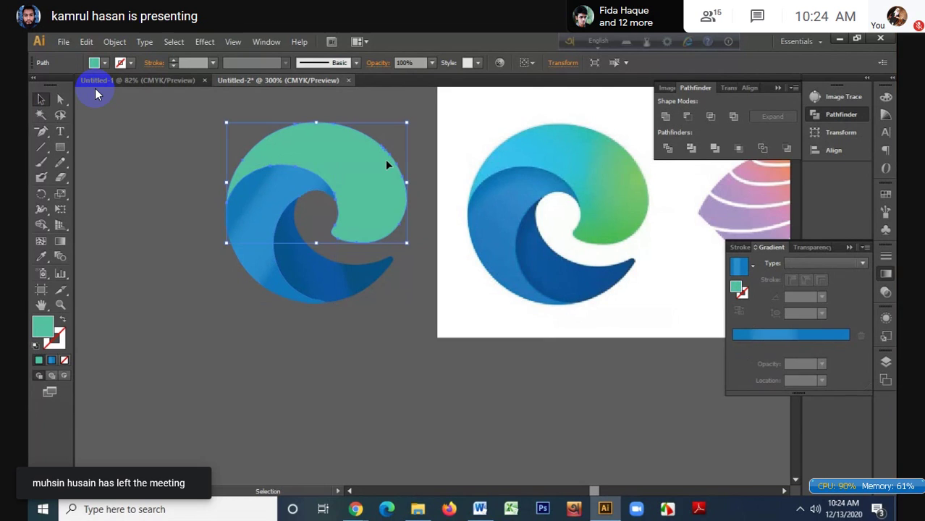
click(822, 335)
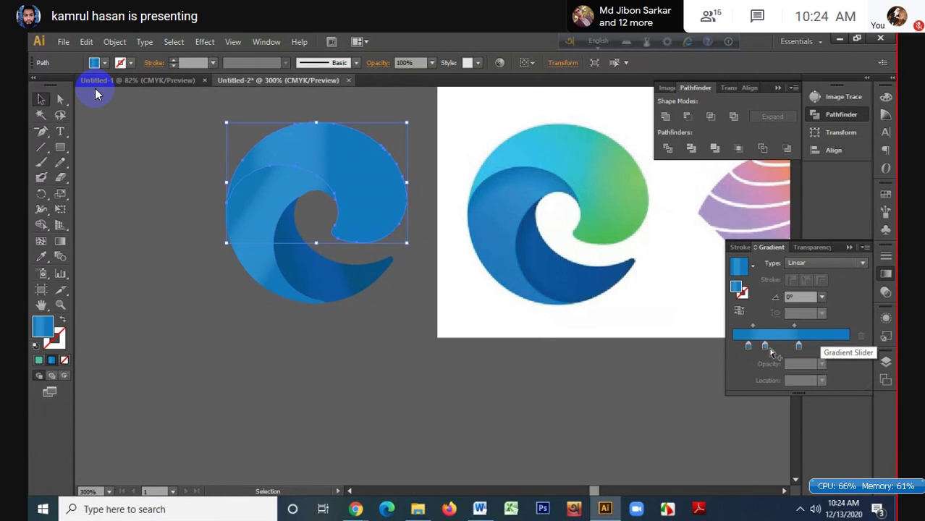
drag(765, 345, 765, 356)
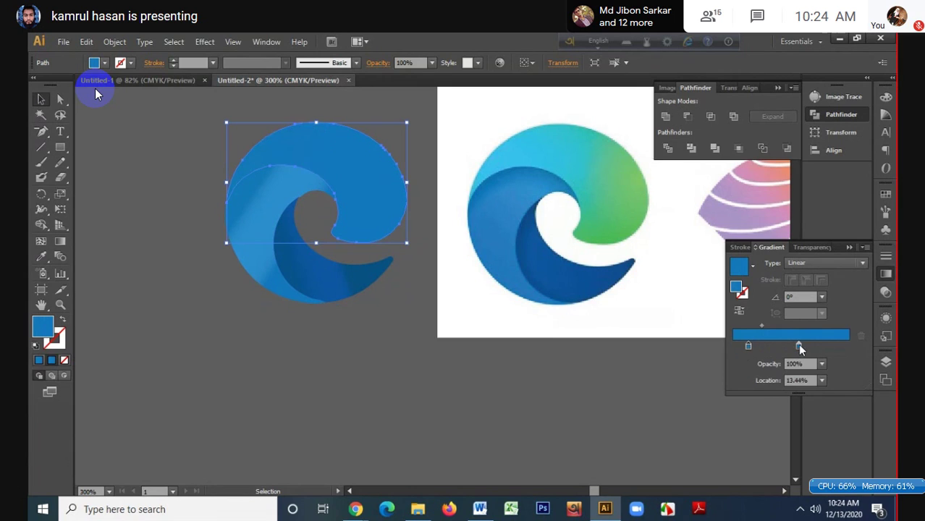
- Recolor the teal shape's end stop green and start stop light blue from the reference, placing the end stop at 96.77% and the midpoint at 44.04%
click(798, 346)
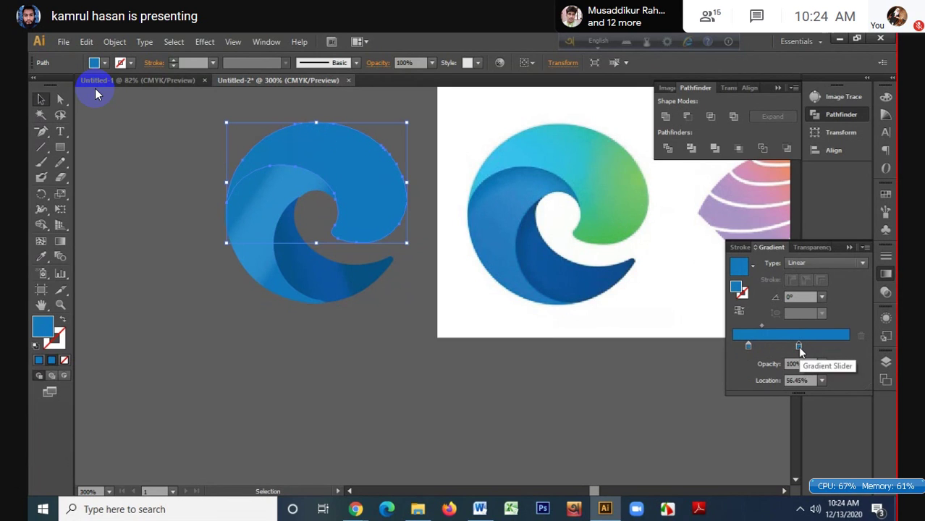
key(i)
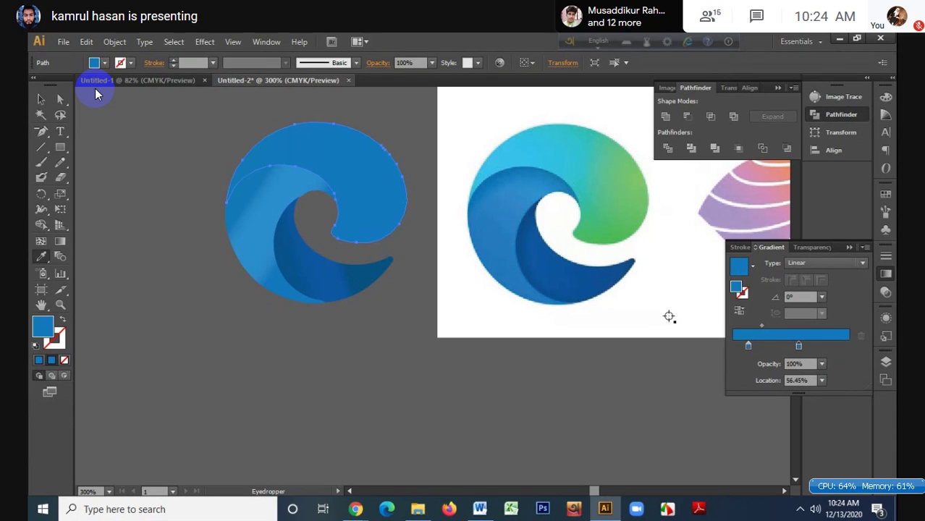
click(611, 233)
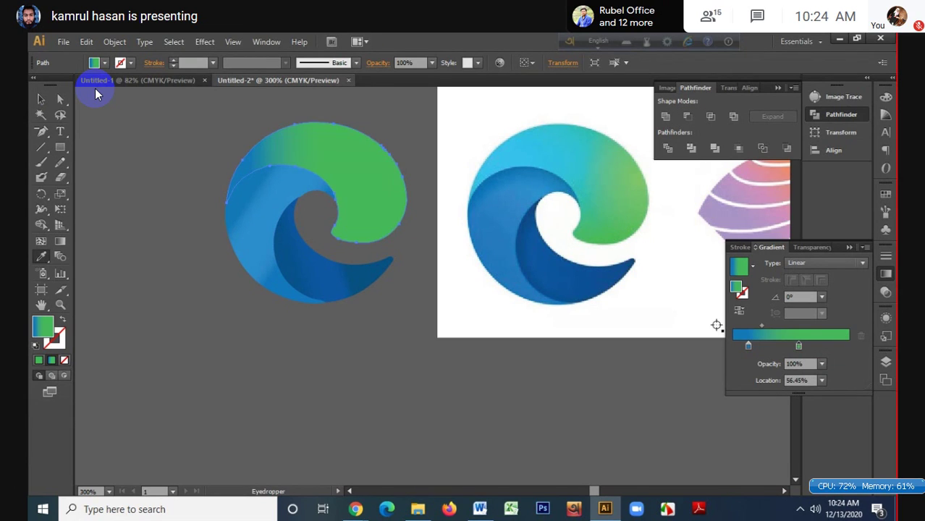
click(486, 171)
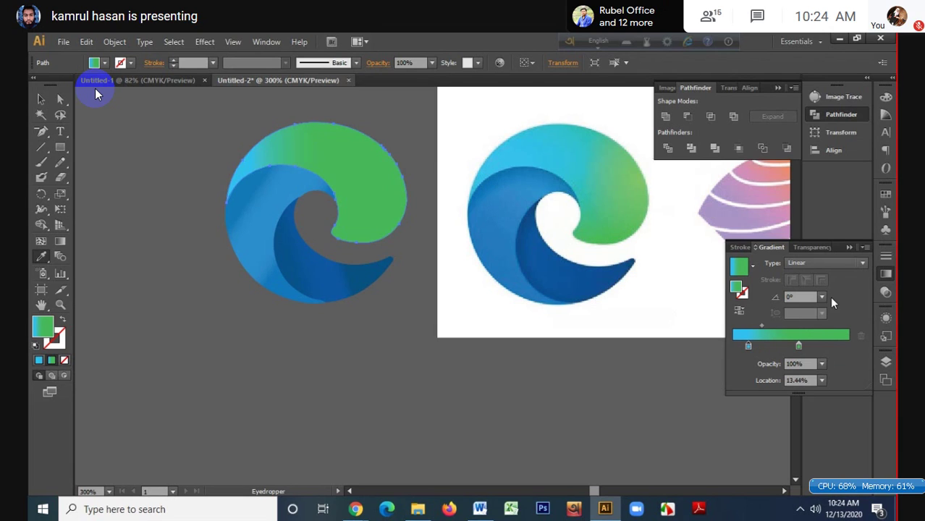
drag(798, 346, 844, 345)
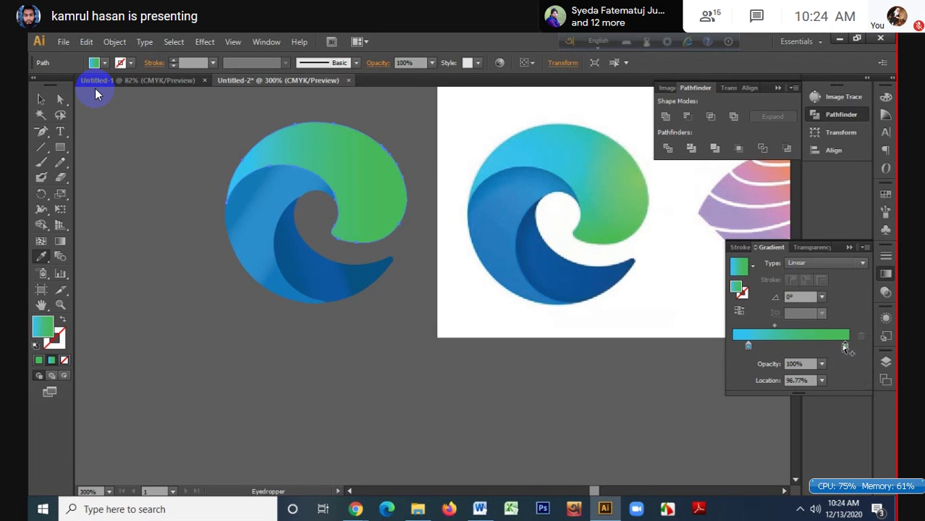
drag(775, 326, 791, 325)
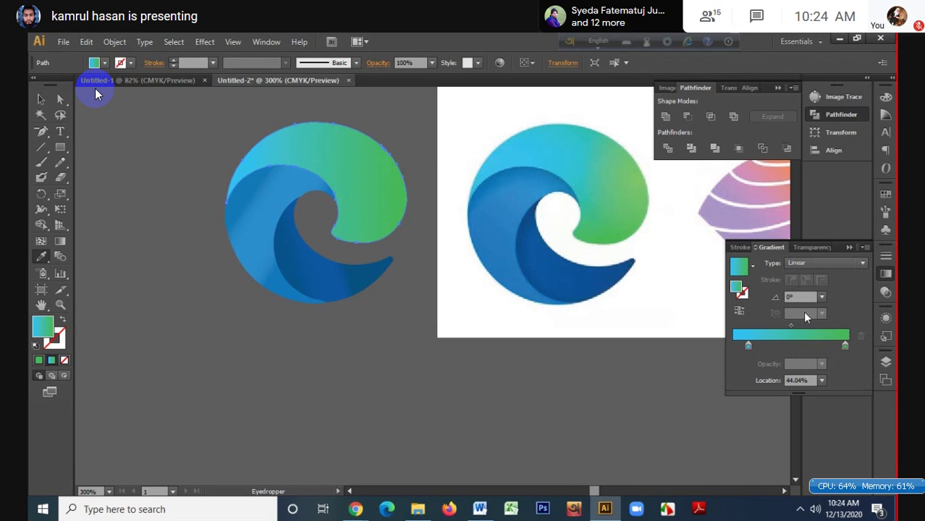
- Set the teal shape's gradient angle to -39°, move its green end stop to 75.81%, and deselect the shape
drag(791, 327, 831, 347)
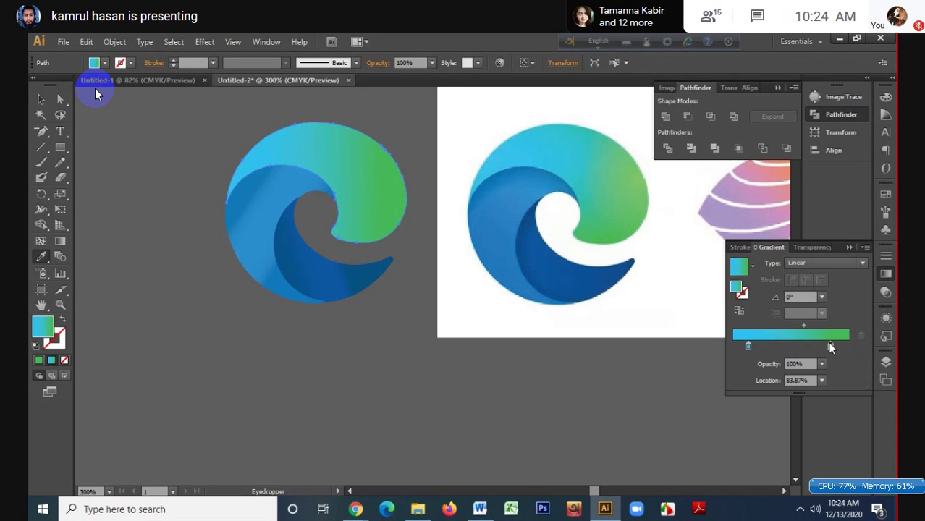
click(799, 297)
scroll(799, 296, down, 15)
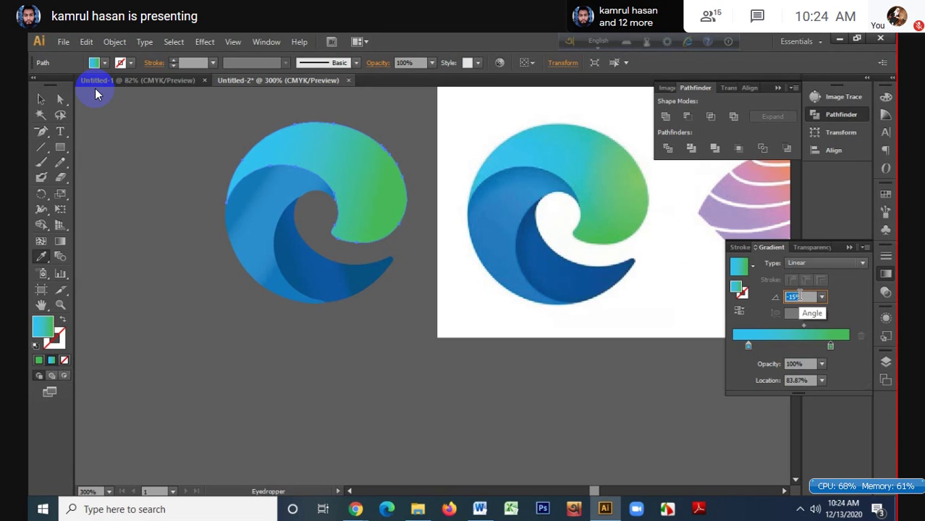
scroll(800, 296, down, 12)
scroll(800, 296, down, 6)
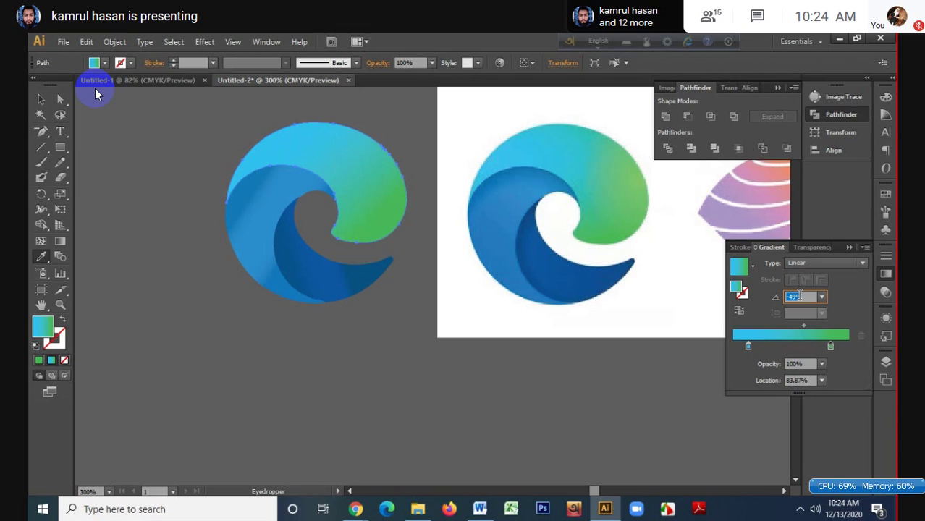
scroll(799, 296, up, 5)
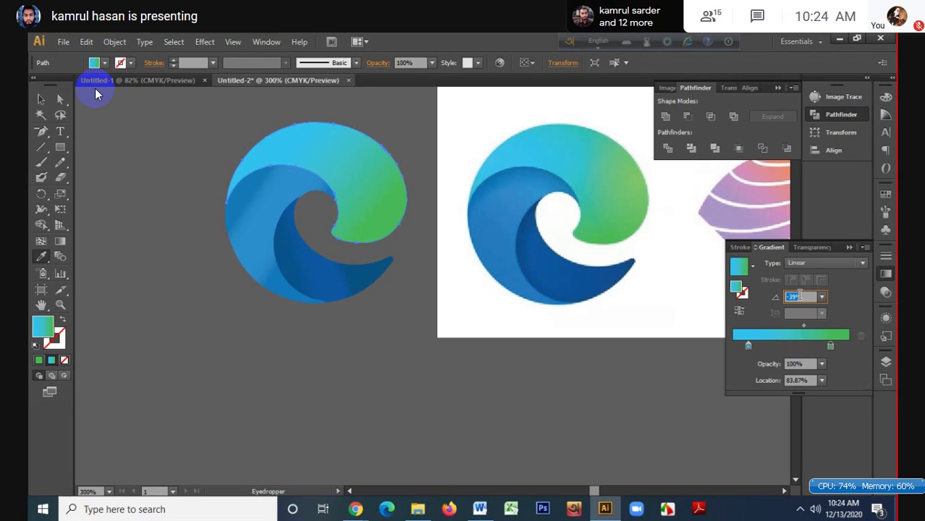
drag(830, 346, 819, 345)
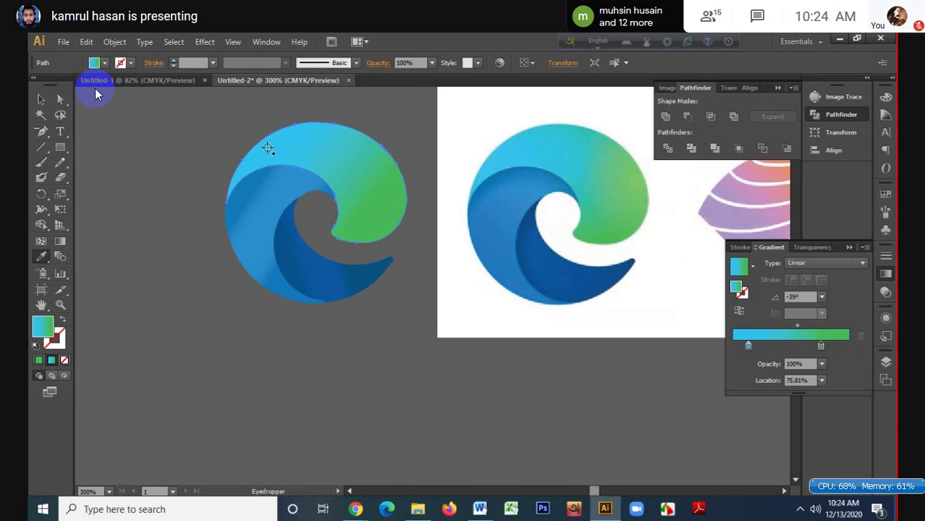
click(42, 101)
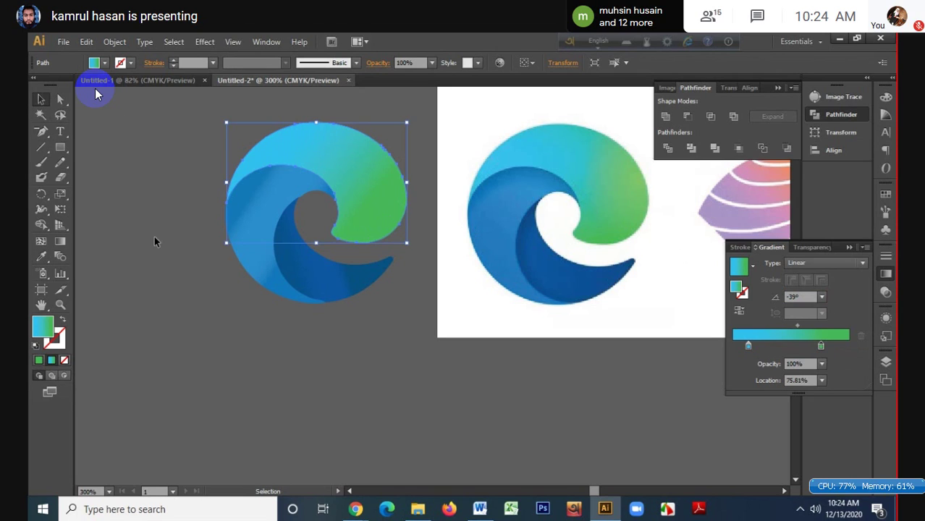
click(154, 235)
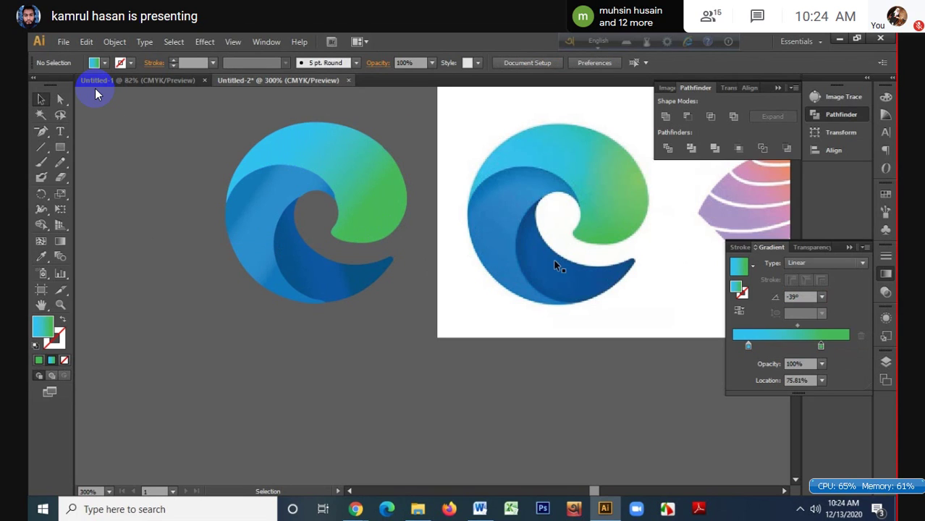
- Draw a white-filled rectangle covering the recreated wave logo and send it to the back as a background
drag(554, 263, 534, 240)
key(m)
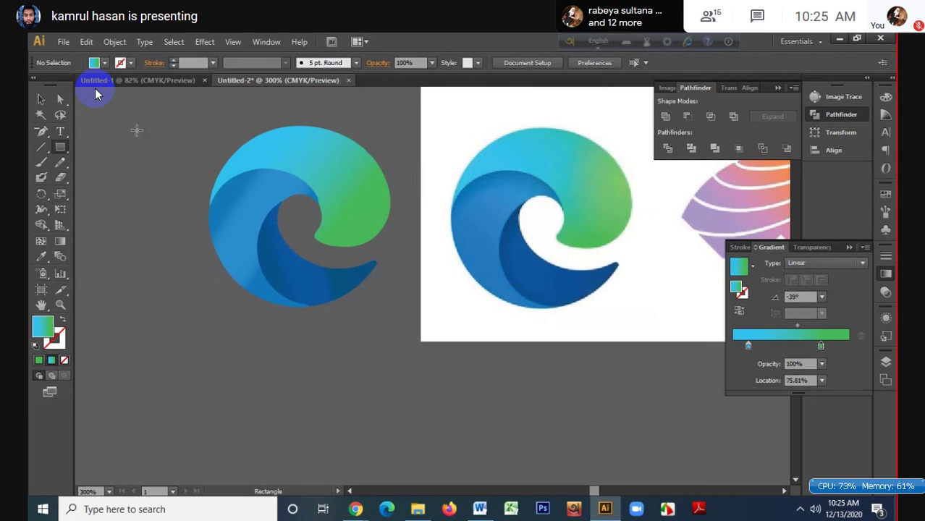
drag(161, 106, 415, 352)
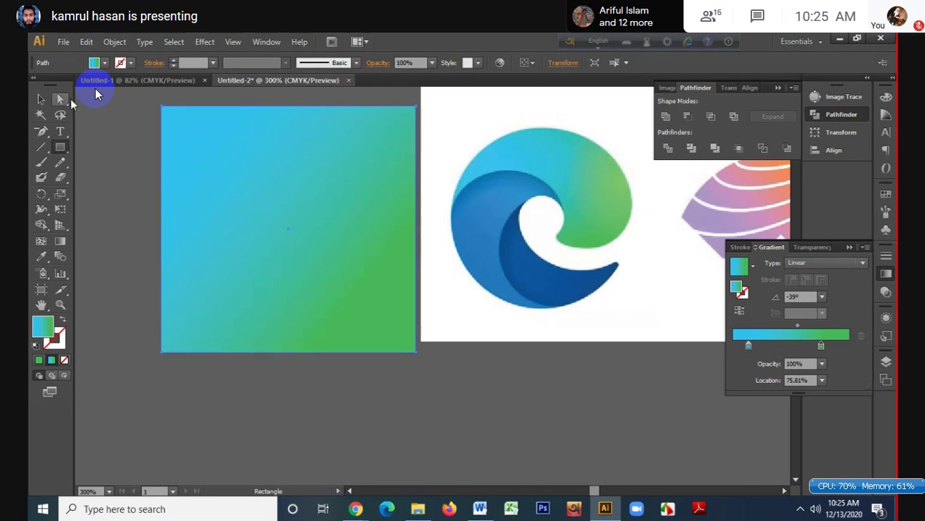
click(96, 63)
click(96, 92)
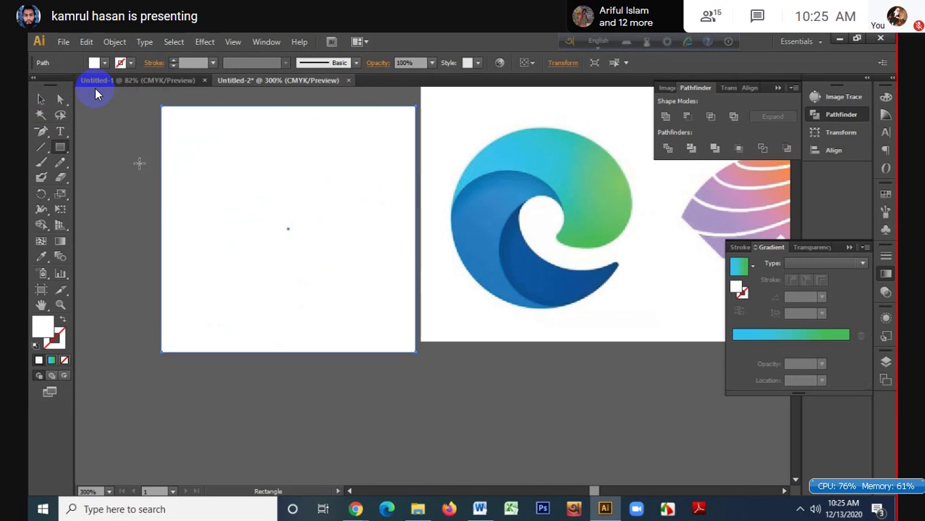
click(40, 98)
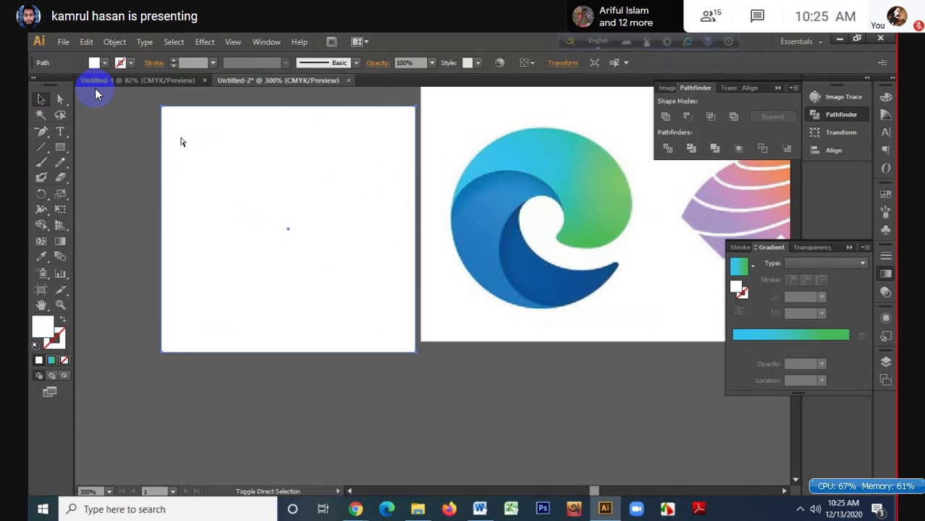
key(ctrl+shift+bracketleft)
click(135, 158)
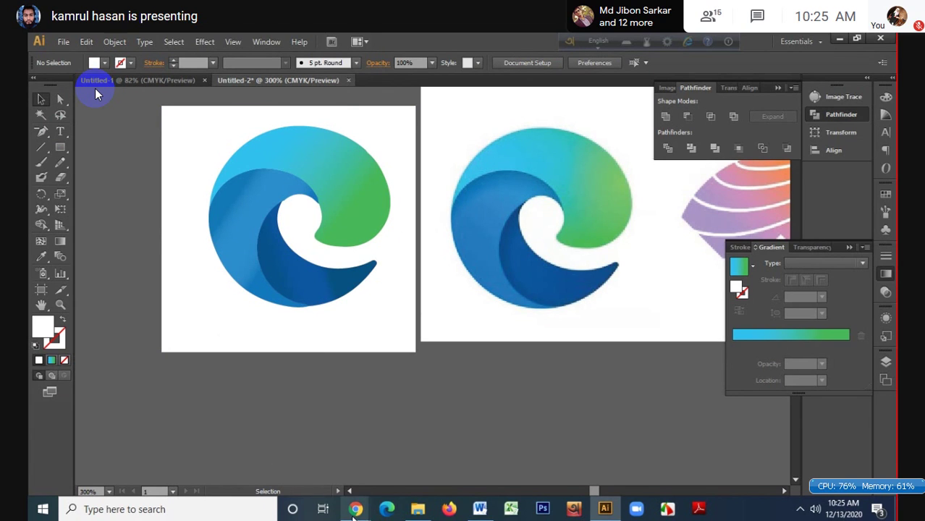
- Switch to Chrome and open the LEDP SP 2020 (GD-31) Facebook group in a new tab from the L&EDP bookmarks
mouse_move(355, 509)
click(309, 465)
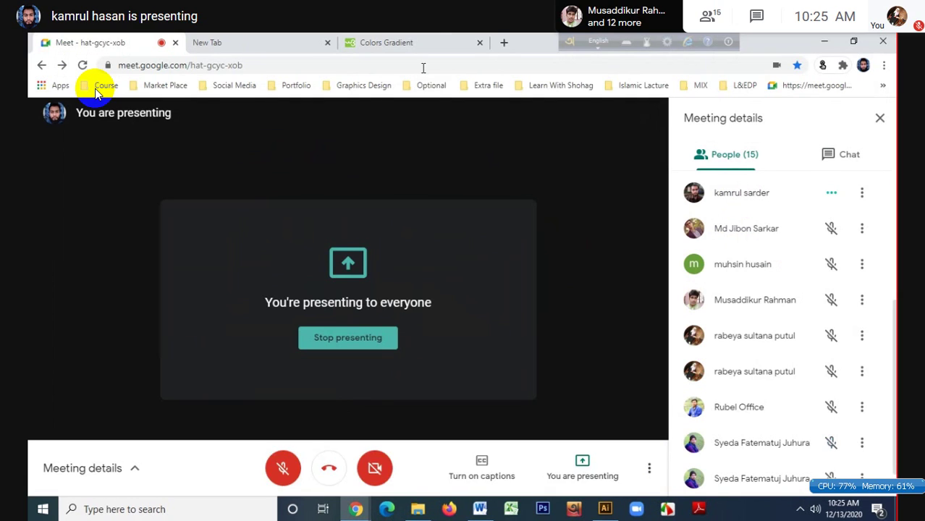
click(504, 44)
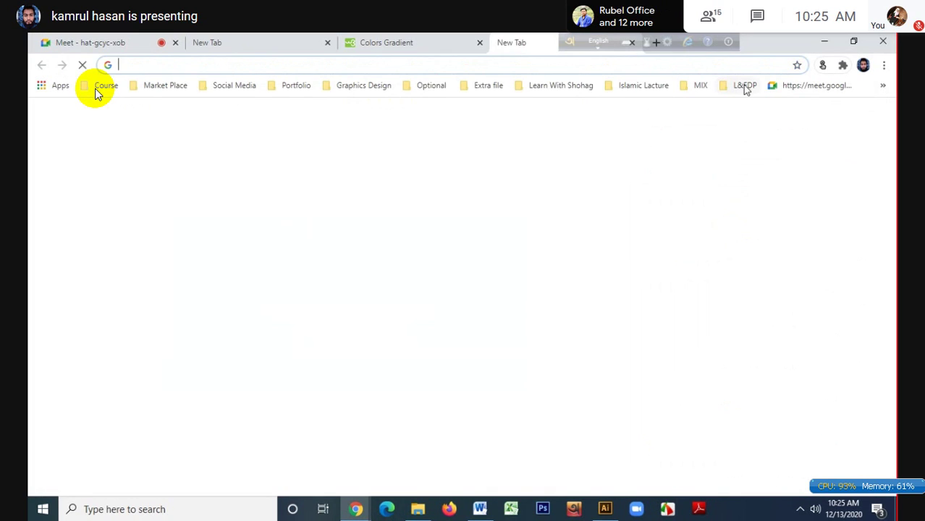
click(745, 86)
mouse_move(711, 123)
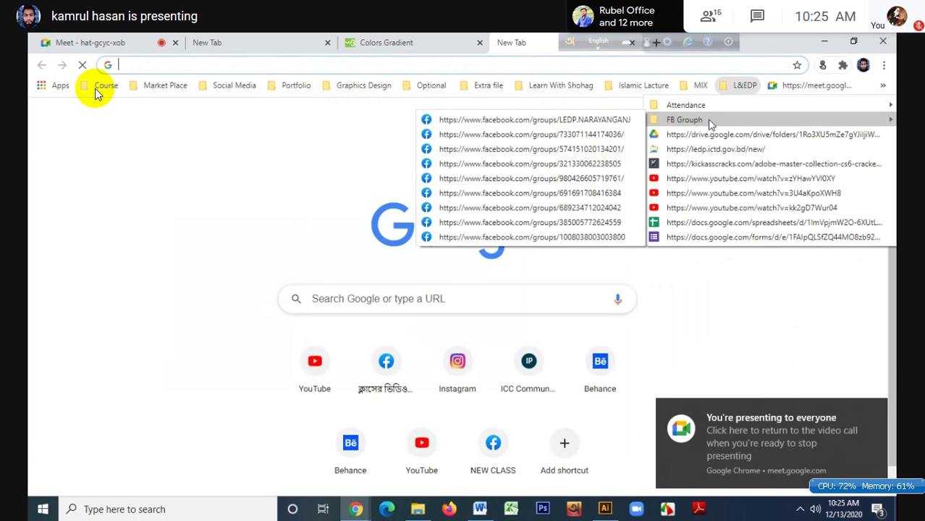
click(529, 193)
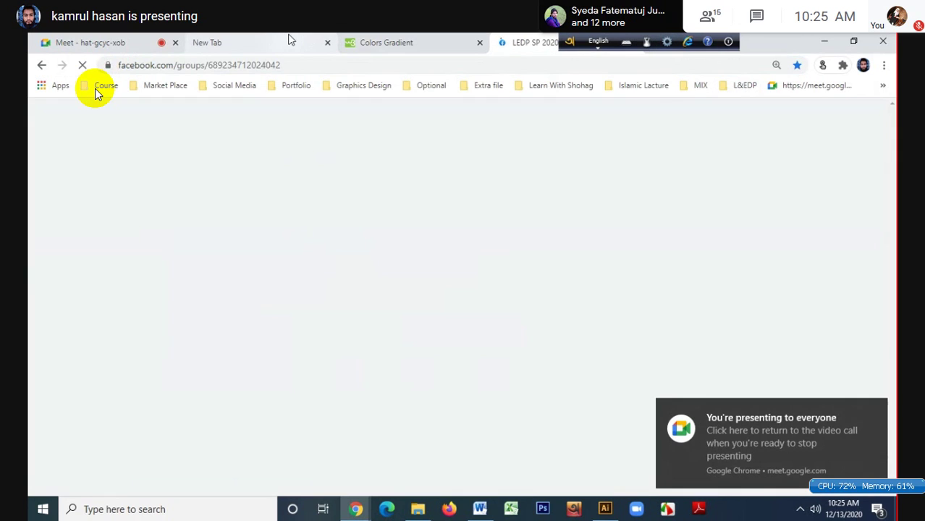
- Open the SP GD-31 attendance sheet from the L&EDP bookmarks and examine the student rows under Class 37
click(290, 39)
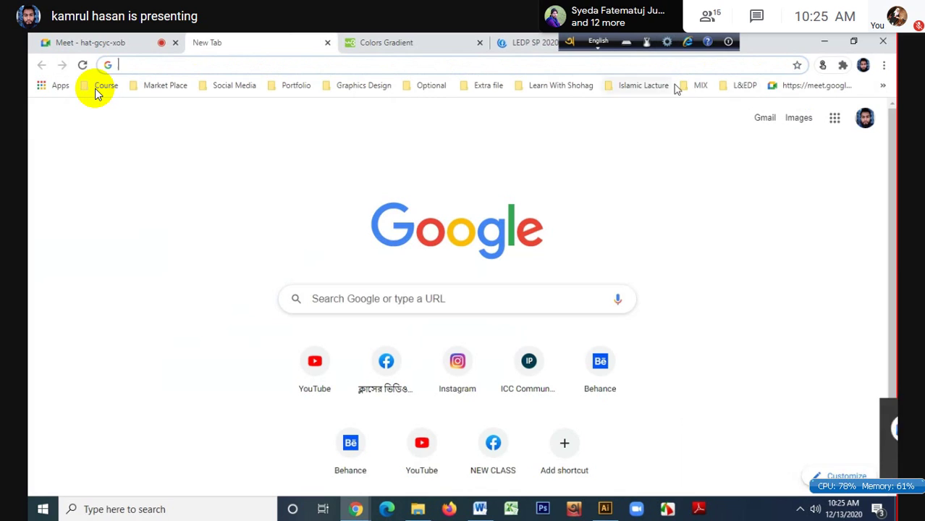
click(742, 90)
mouse_move(721, 106)
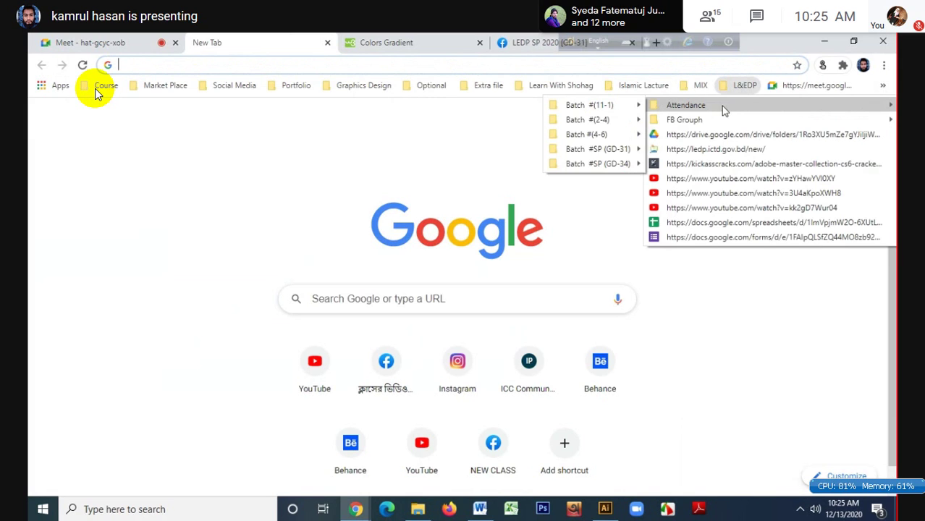
click(498, 150)
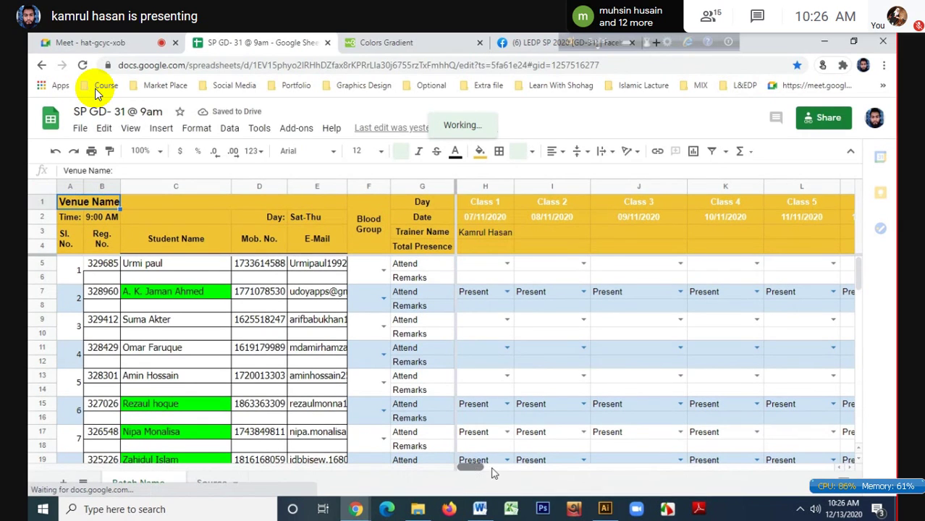
drag(492, 470, 646, 474)
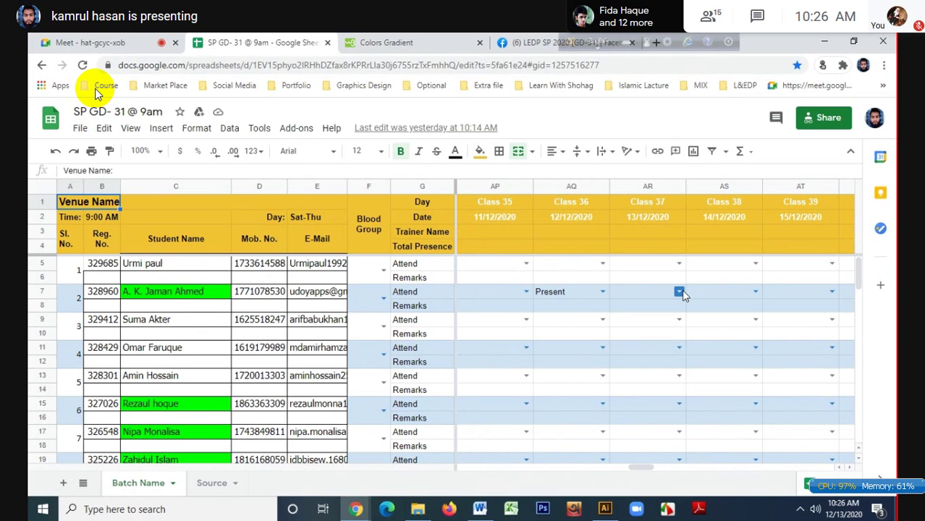
scroll(684, 295, down, 1)
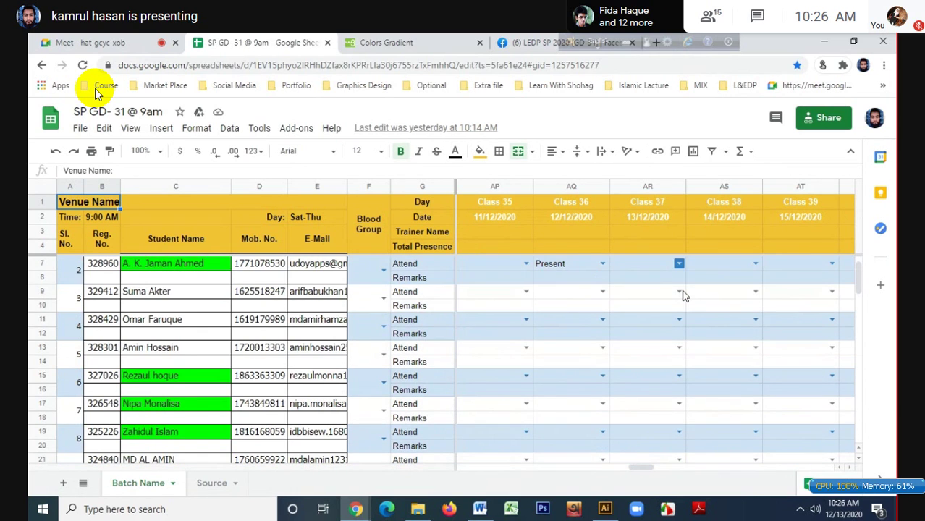
scroll(683, 295, down, 5)
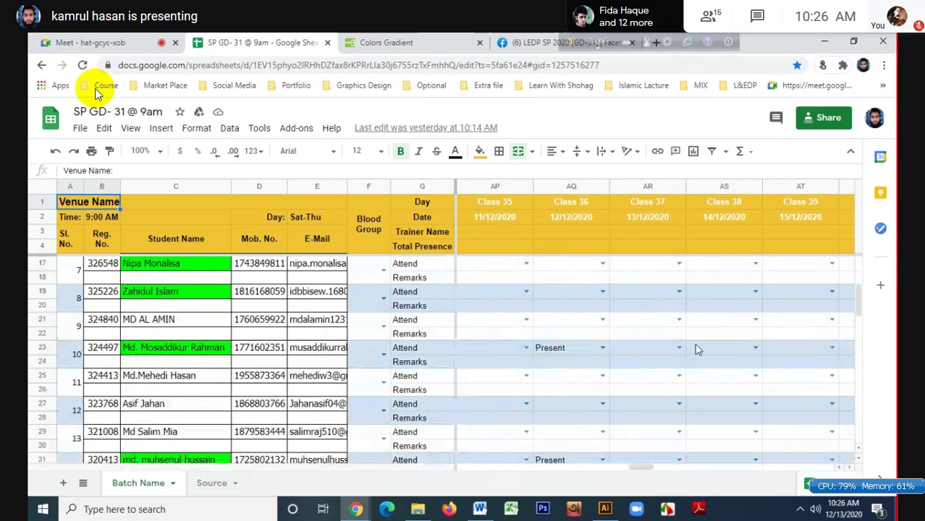
- Stop the screen recording and save it to the Desktop as the WMV video Video_2020-12-13_102630
click(800, 509)
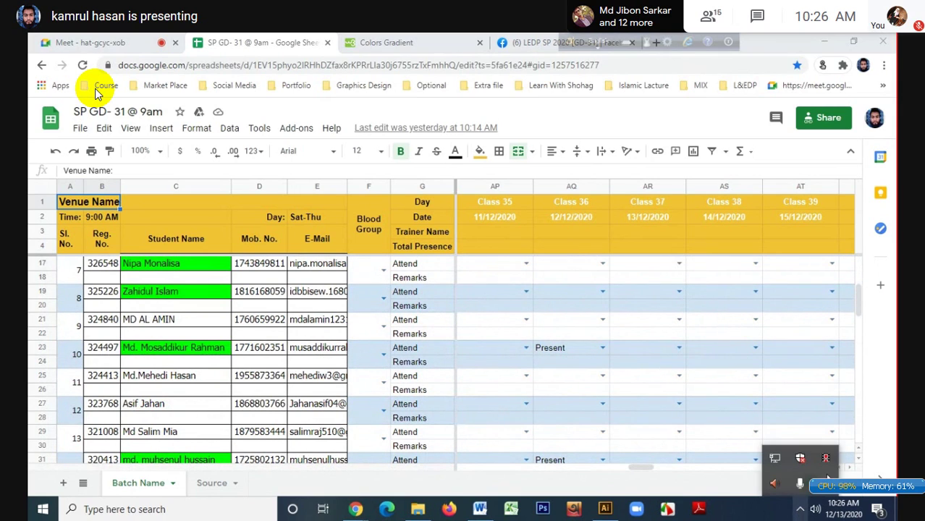
click(825, 458)
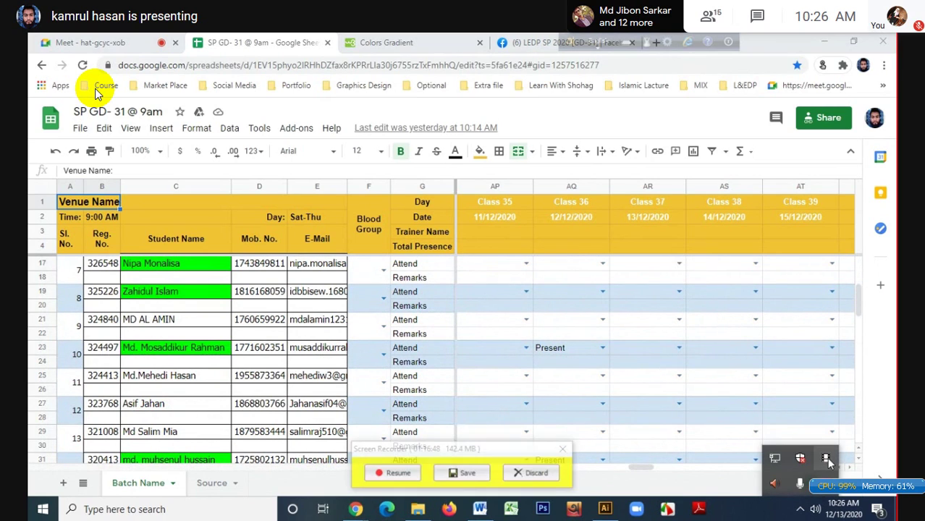
click(475, 474)
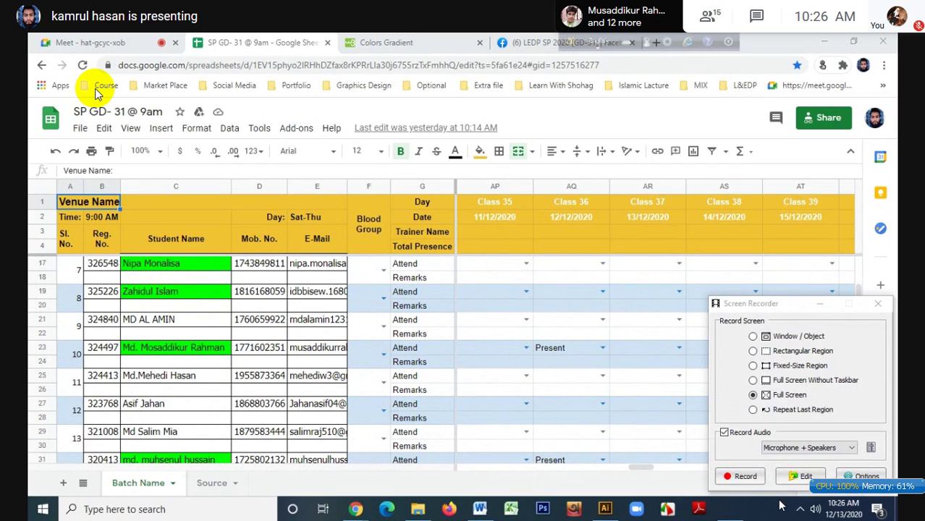
key(F10)
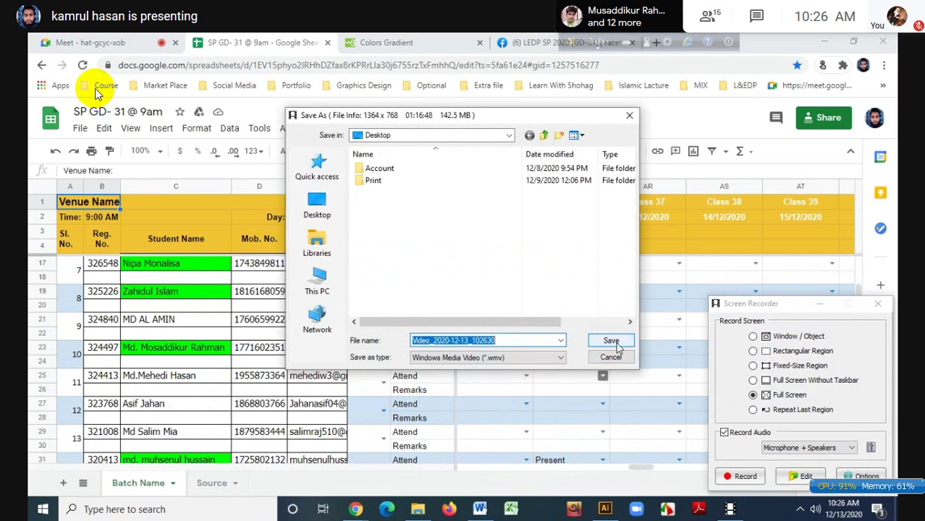
click(619, 347)
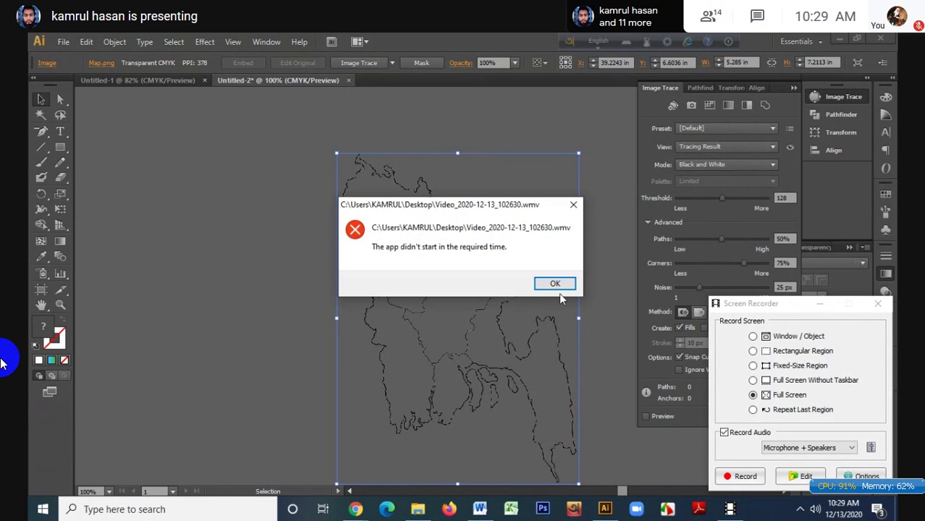
- Dismiss the video error message and close the Screen Recorder and FastStone Capture windows
click(555, 283)
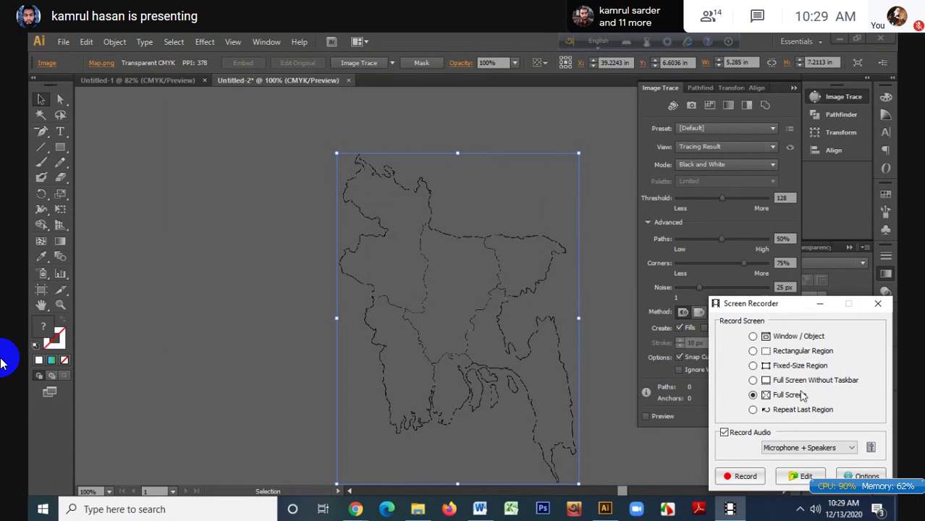
click(878, 303)
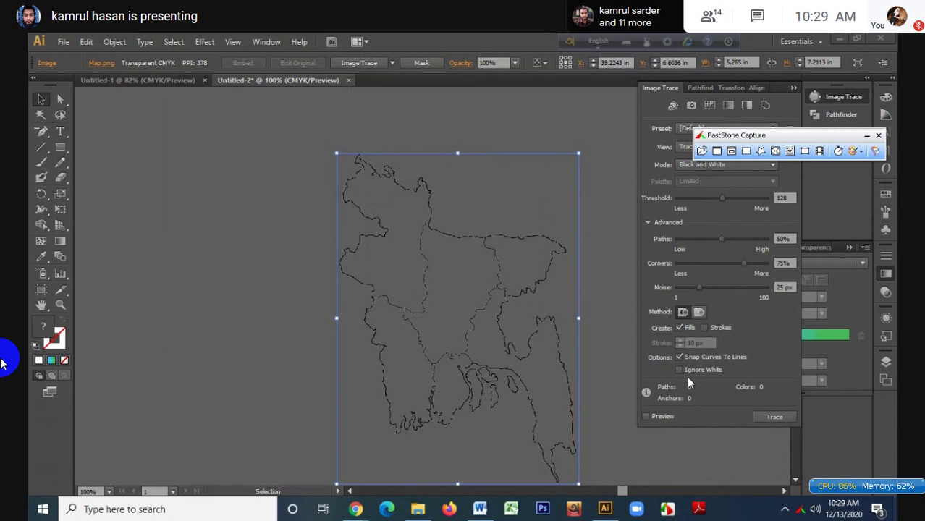
click(879, 136)
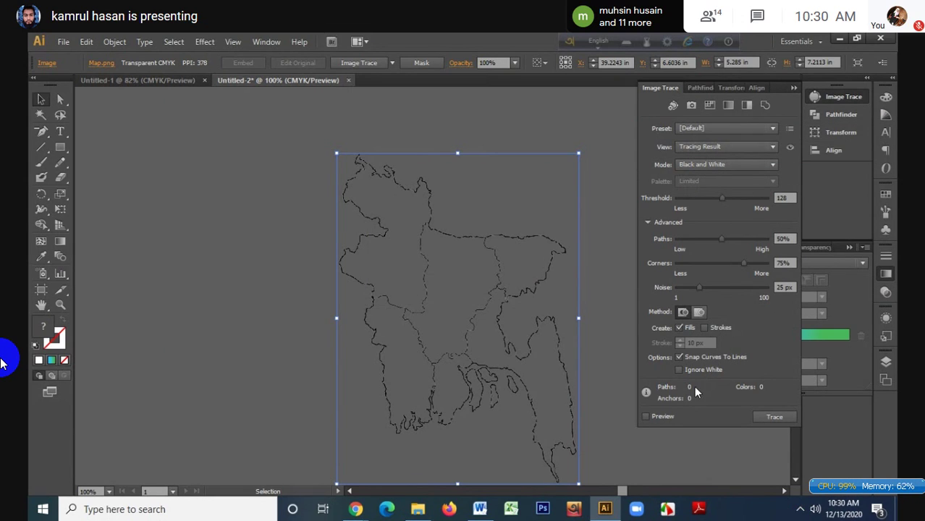
- Trace the map image in black and white with white ignored, and expand the tracing into ungrouped paths
click(777, 414)
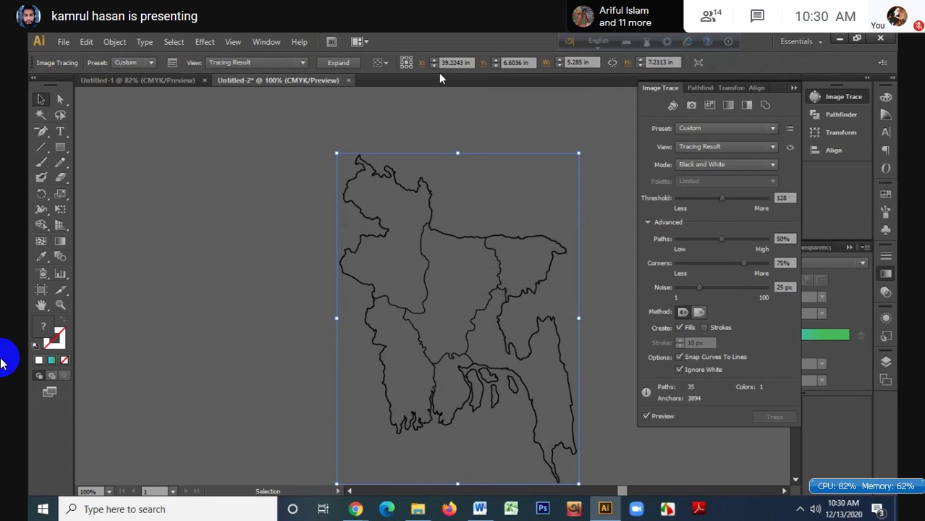
click(351, 61)
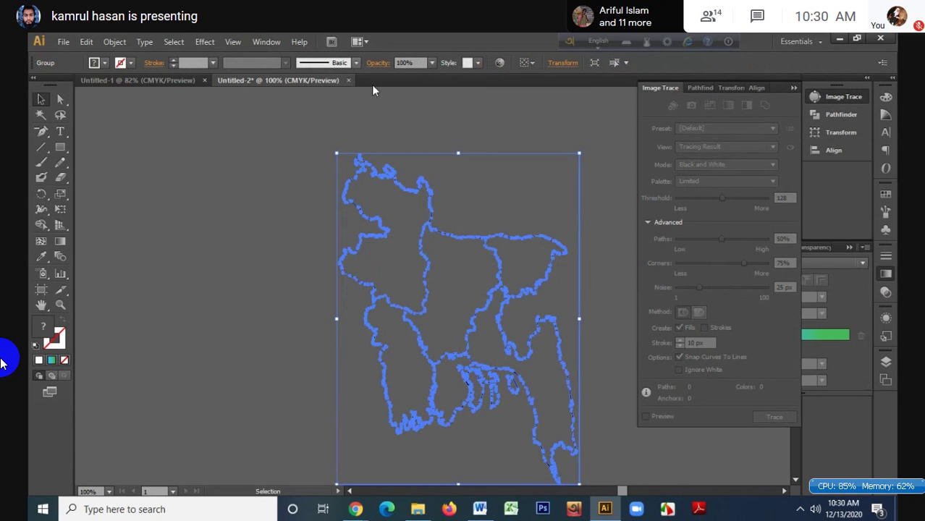
right_click(427, 183)
click(460, 257)
click(266, 209)
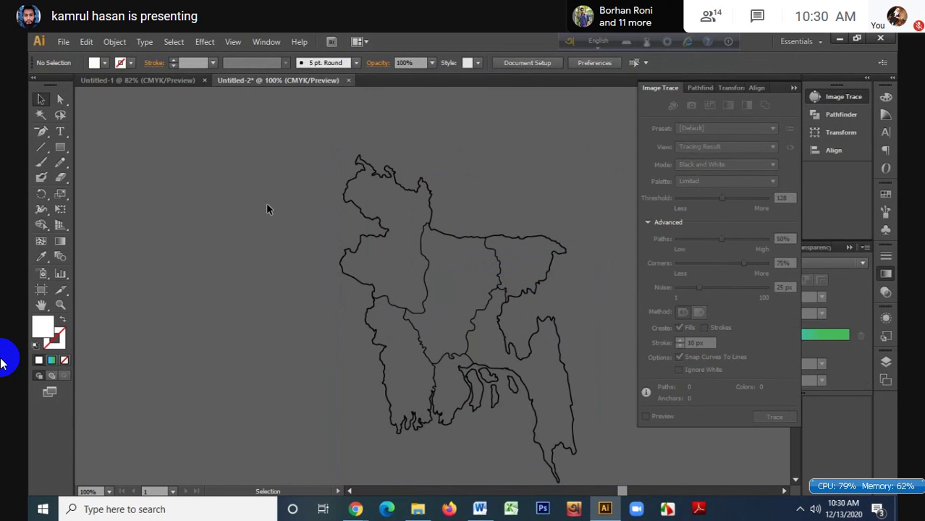
- Check the ungrouped map outlines by selecting individual regions, ending with the north-eastern one
click(422, 193)
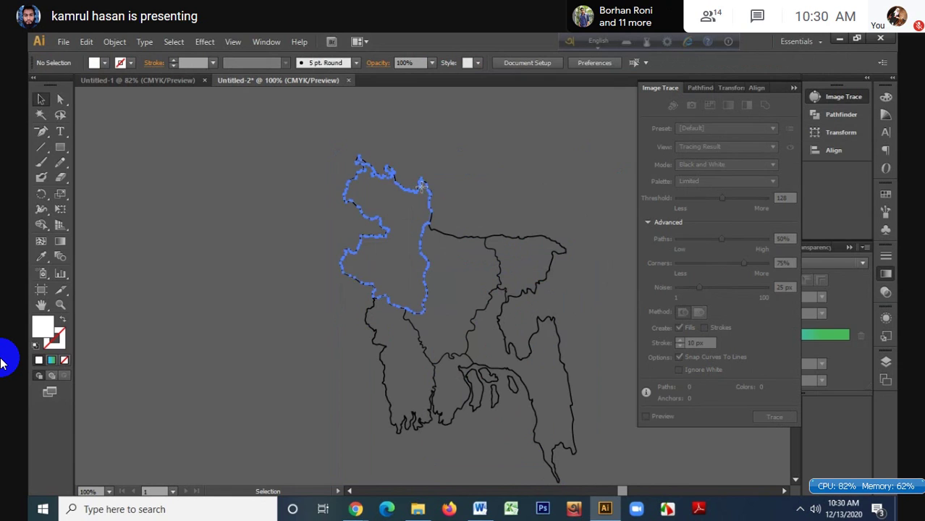
click(458, 237)
click(535, 243)
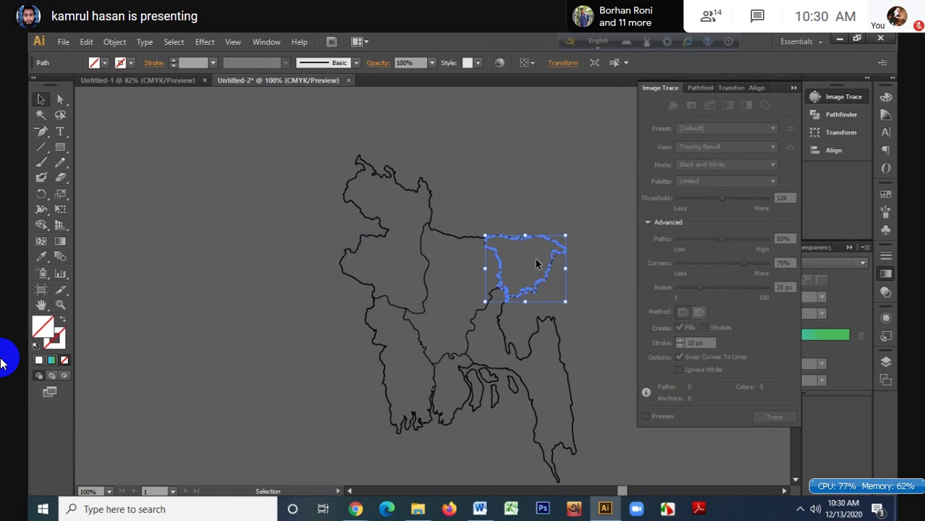
- Fill the map's south-eastern region with the cyan-blue swatch
click(495, 311)
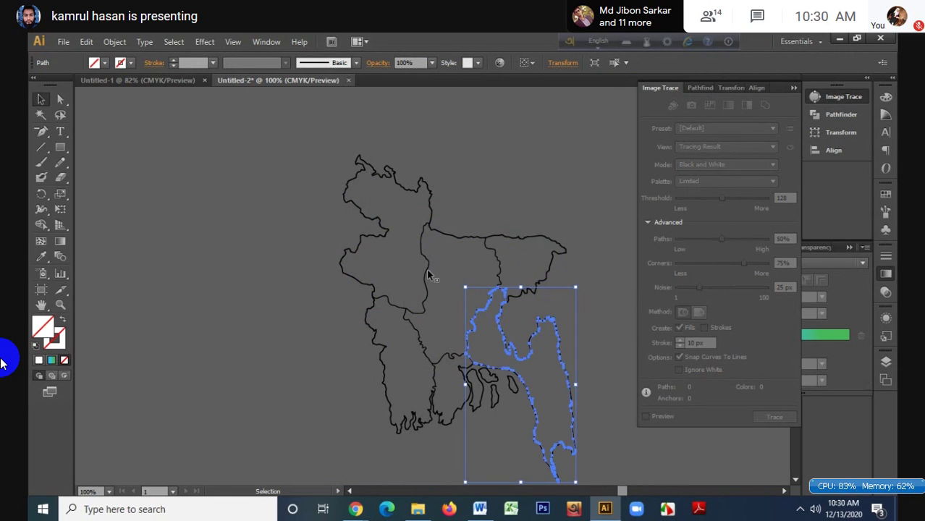
click(104, 63)
click(99, 85)
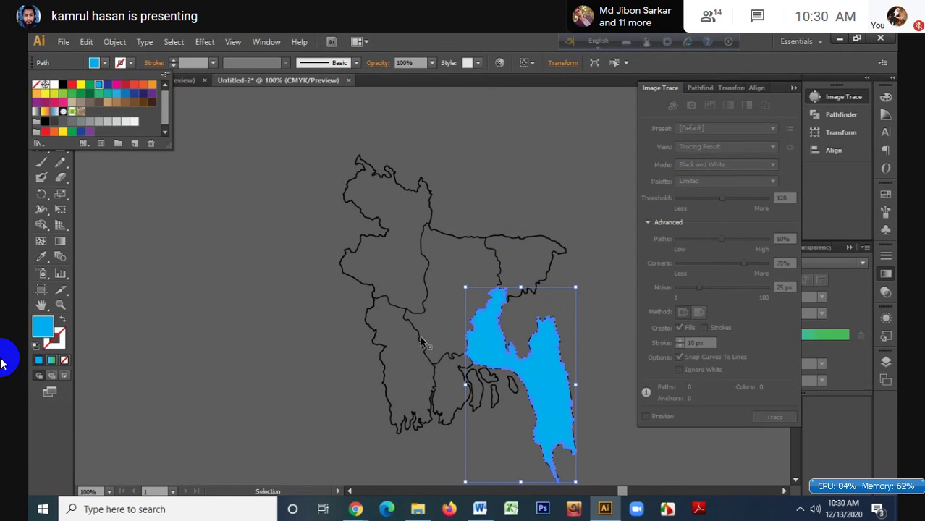
key(Escape)
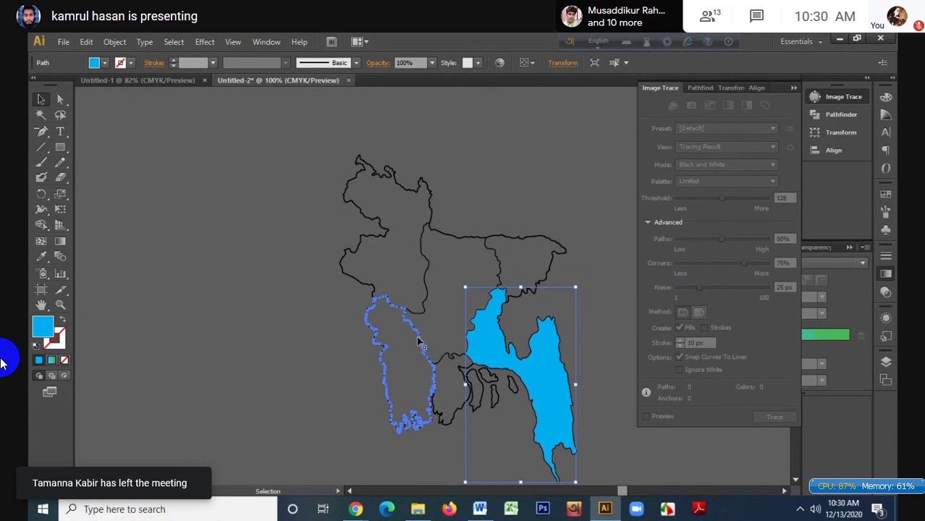
- Fill the south-western region of the map with the magenta swatch
click(418, 340)
click(104, 63)
click(117, 85)
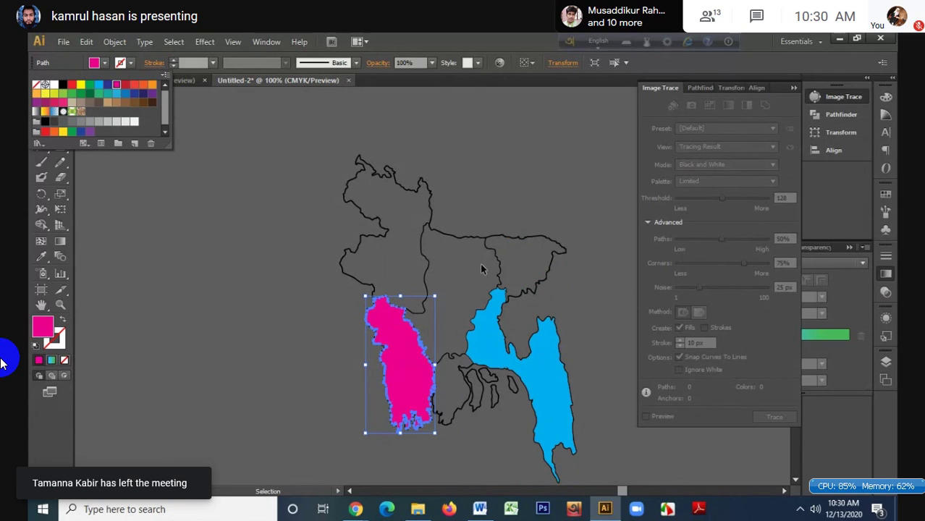
key(Escape)
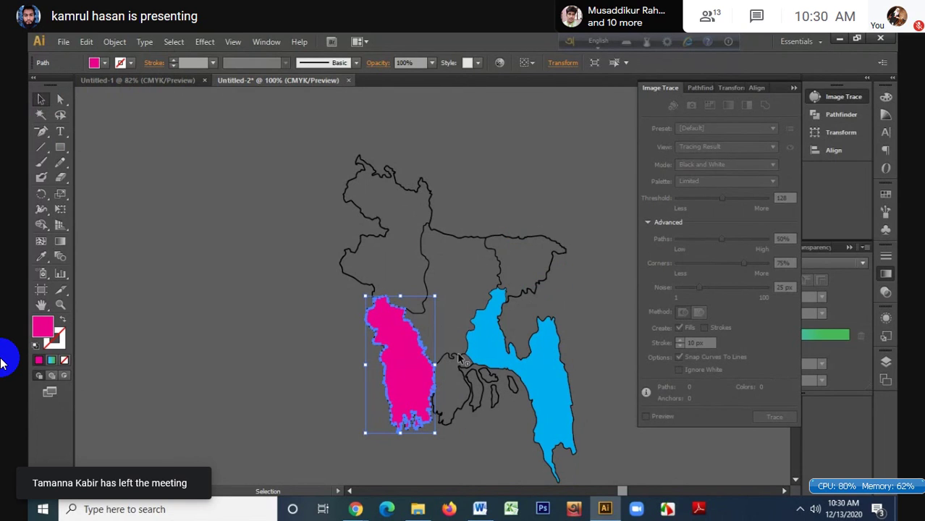
- Fill the small southern region beside the magenta one with the dark blue swatch
click(461, 359)
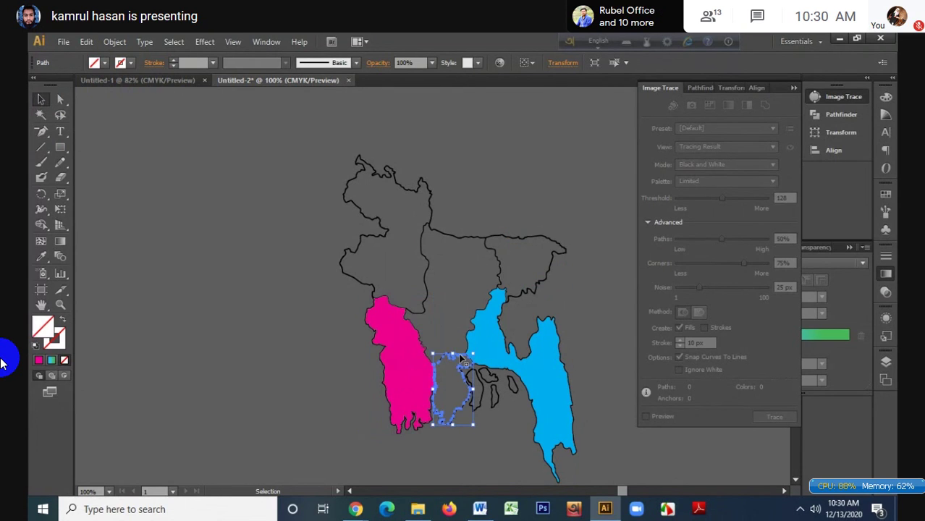
click(104, 63)
click(108, 84)
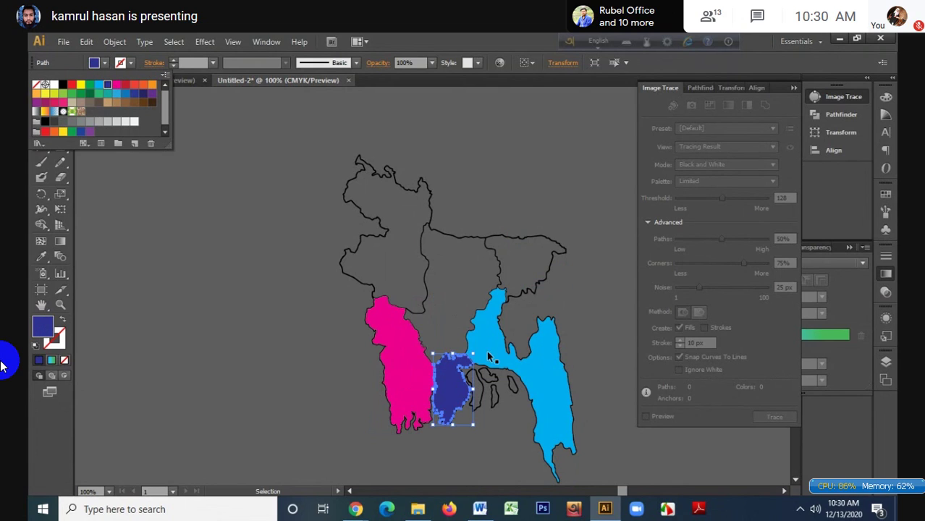
key(Escape)
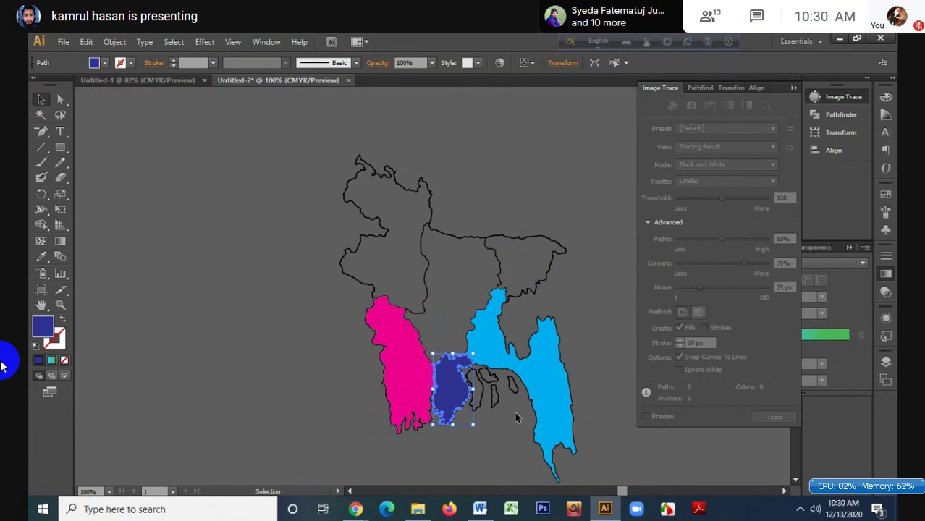
- Select the four small island shapes off the southern coast together and fill them with dark red
click(514, 406)
scroll(515, 406, up, 6)
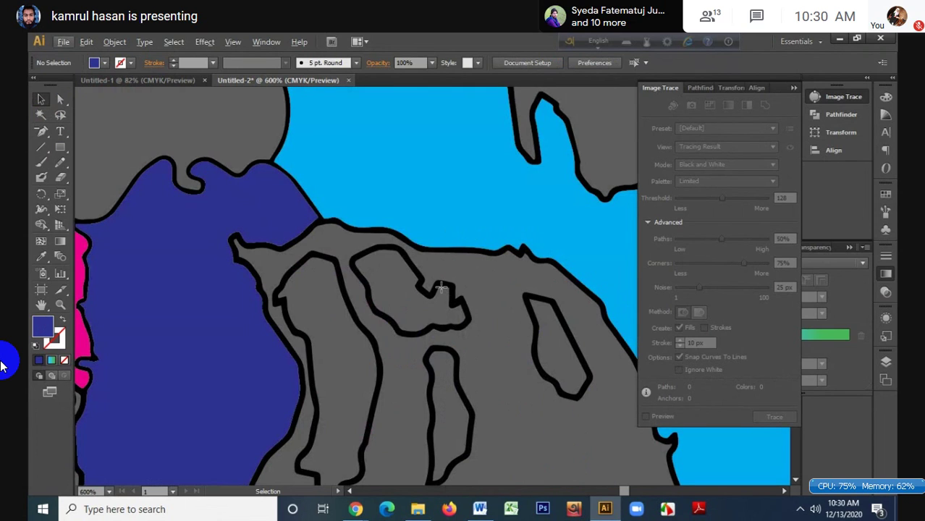
click(443, 292)
shift+click(444, 362)
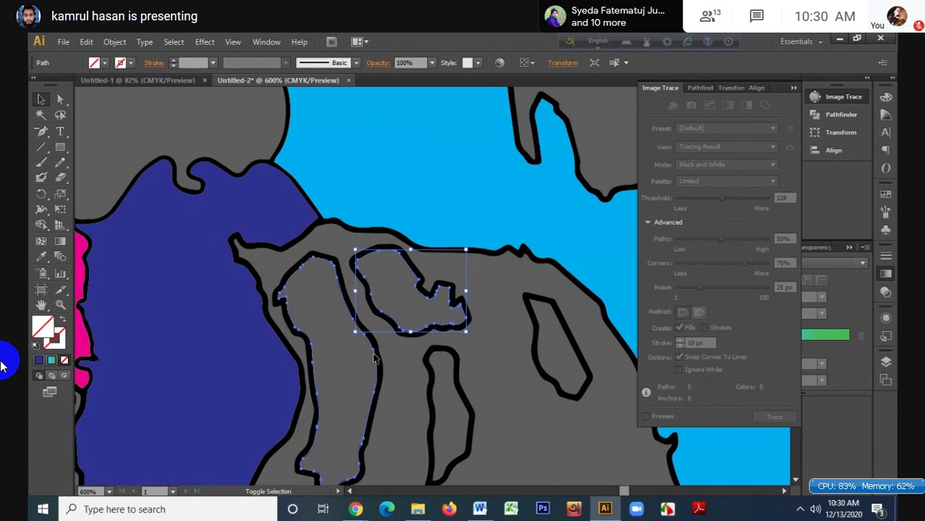
shift+click(444, 357)
shift+click(539, 300)
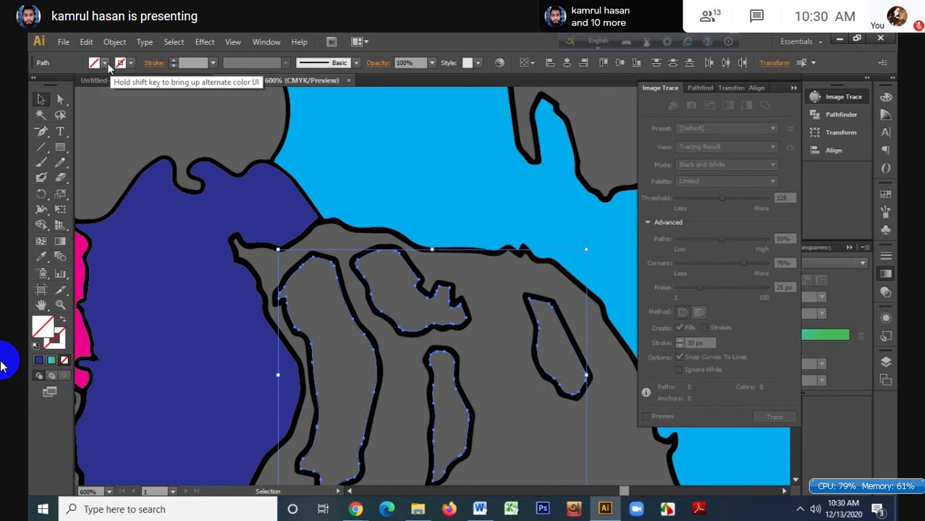
click(132, 64)
click(125, 86)
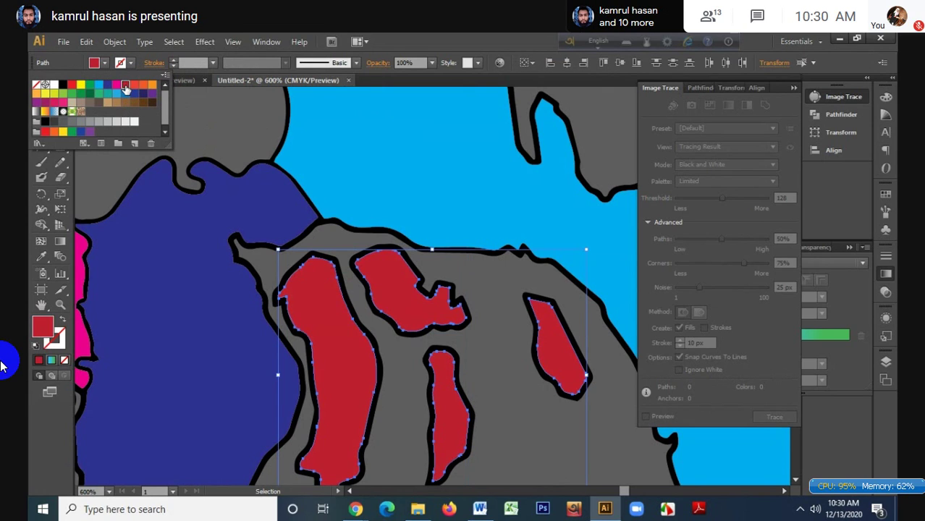
- Fill the map's north-eastern region with the orange swatch, after trying cyan-blue
scroll(244, 146, down, 1)
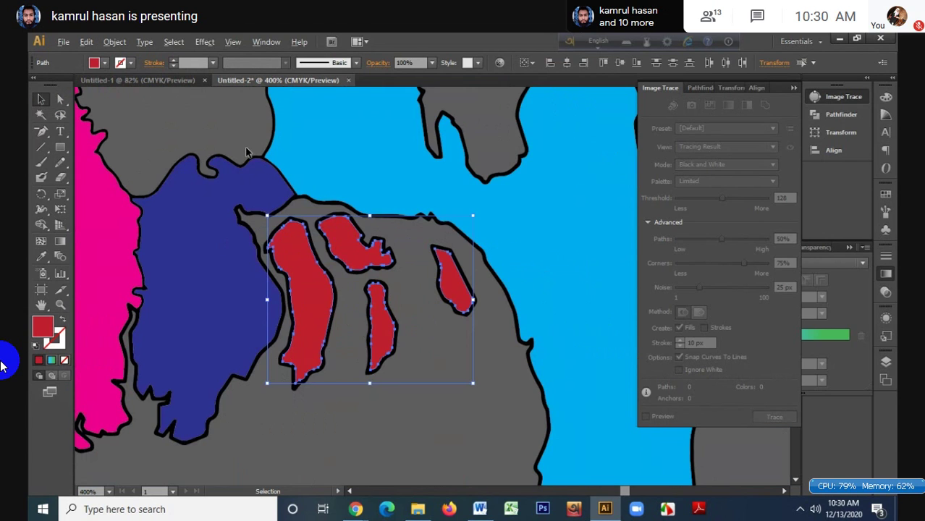
scroll(429, 187, down, 2)
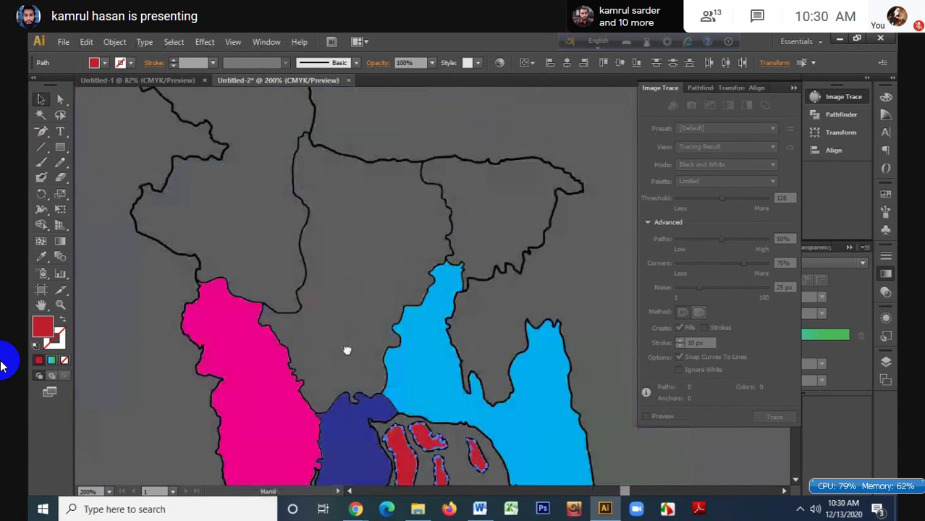
click(425, 186)
click(105, 63)
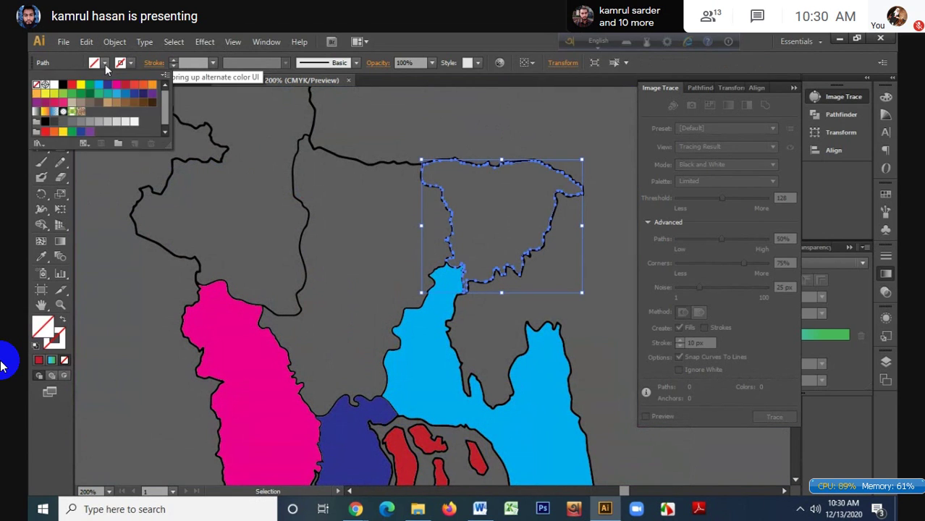
click(99, 85)
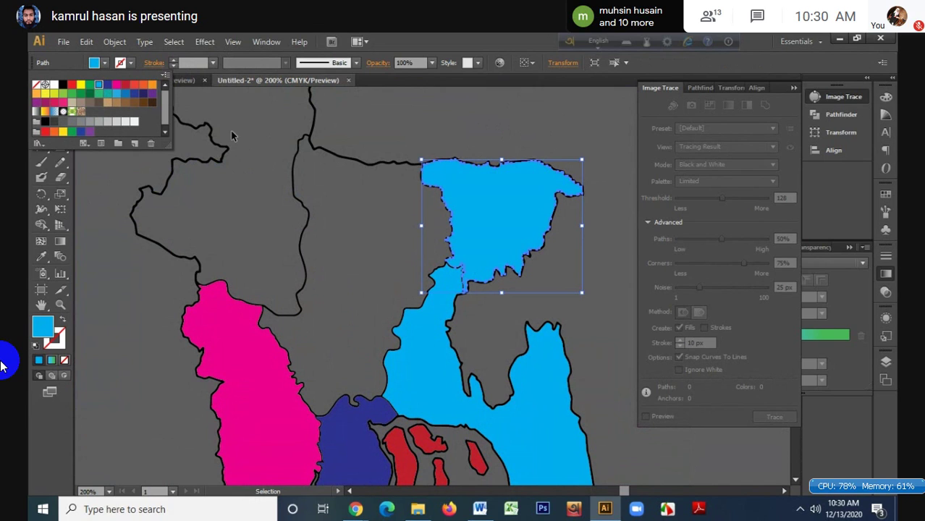
click(151, 85)
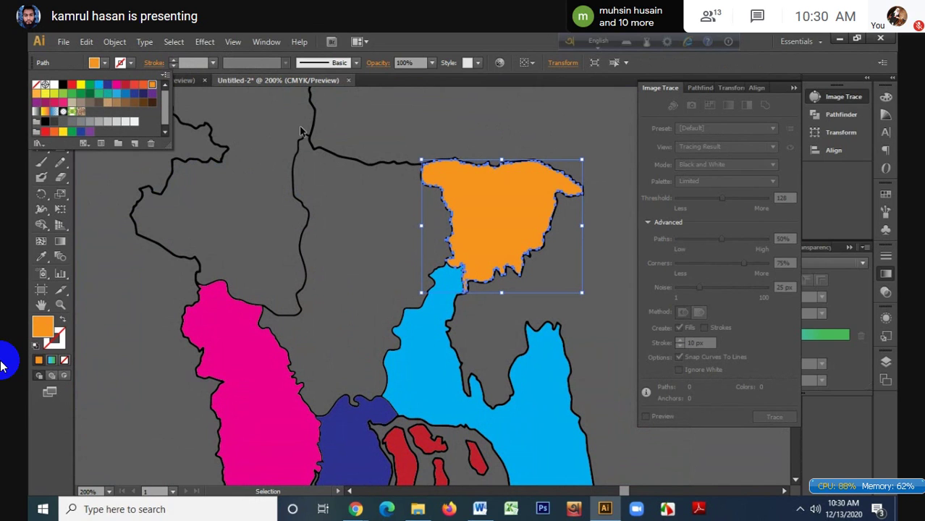
- Fill the large north-western region of the map with the dark green swatch
click(310, 132)
click(312, 133)
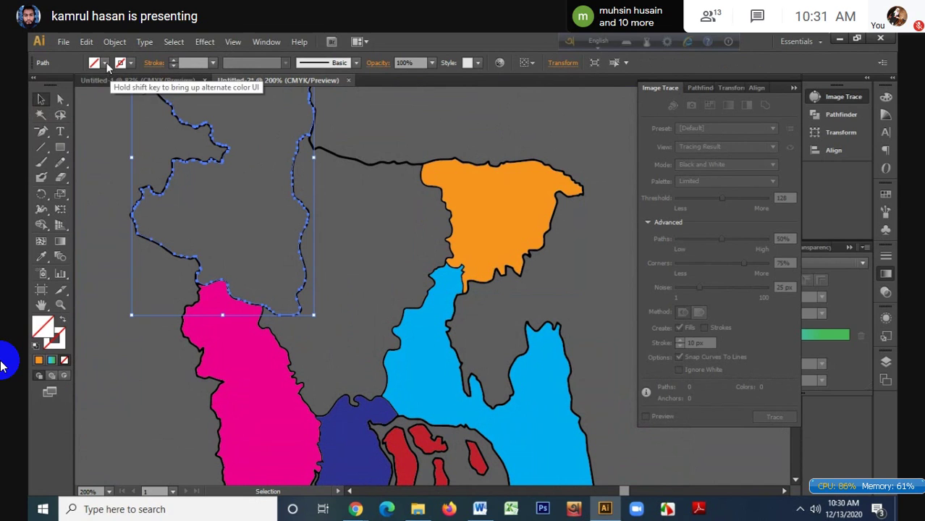
click(106, 64)
click(90, 95)
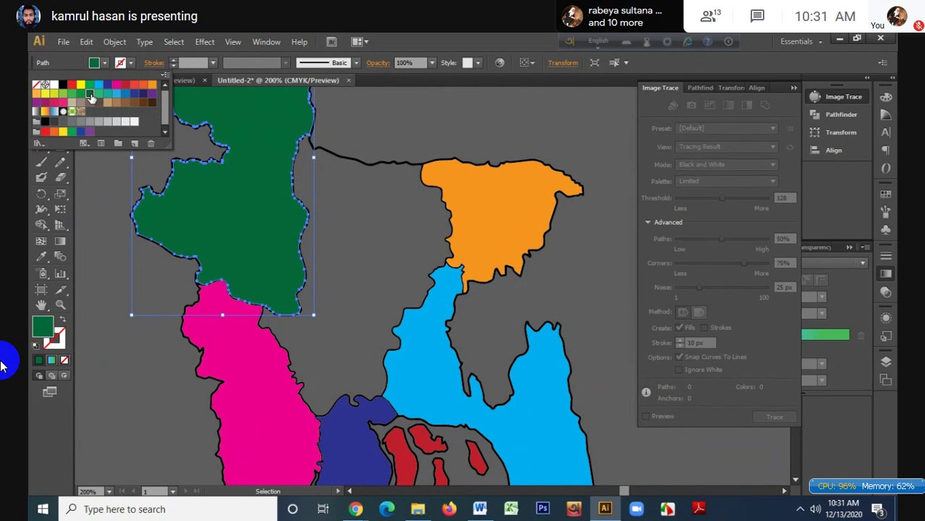
- Fill the central region with bright red, deselect it, and look over the coloured map
click(374, 166)
click(374, 165)
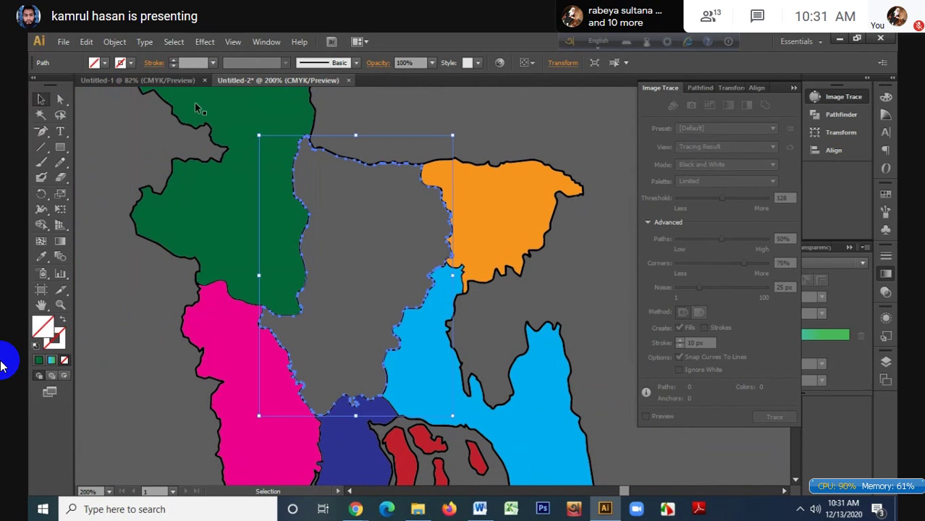
click(107, 64)
click(73, 87)
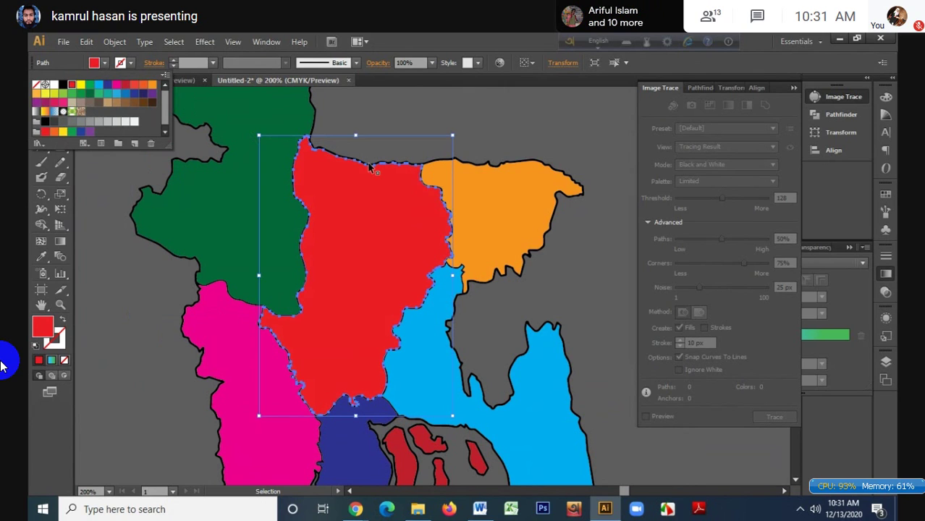
click(504, 139)
scroll(535, 167, down, 3)
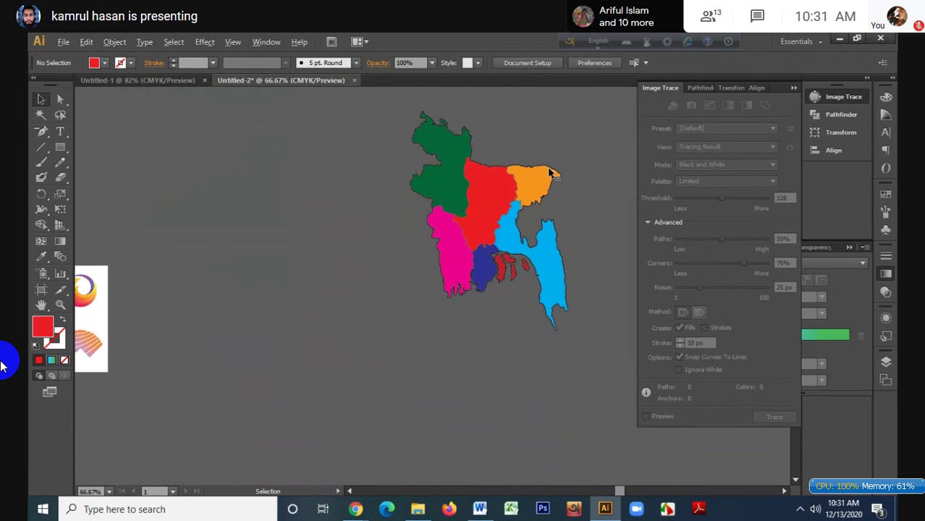
scroll(550, 179, up, 1)
scroll(550, 179, up, 1)
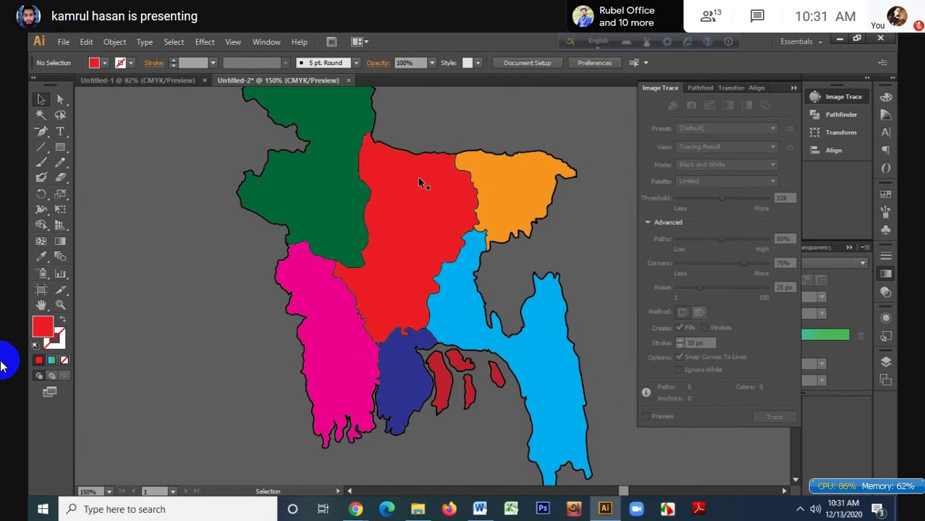
scroll(419, 181, up, 3)
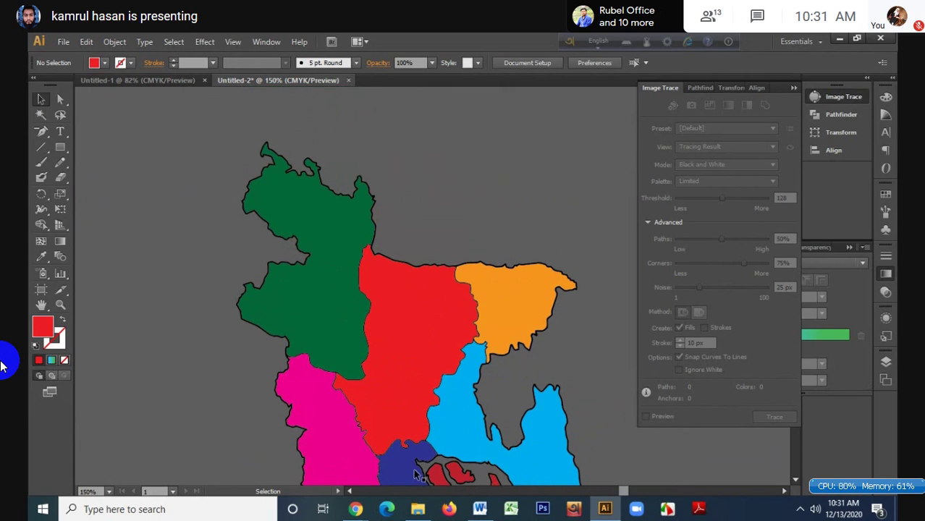
- Switch to Chrome, open all the gradient colour sites from the Graphics Design bookmarks, and close the blank new tab
mouse_move(360, 510)
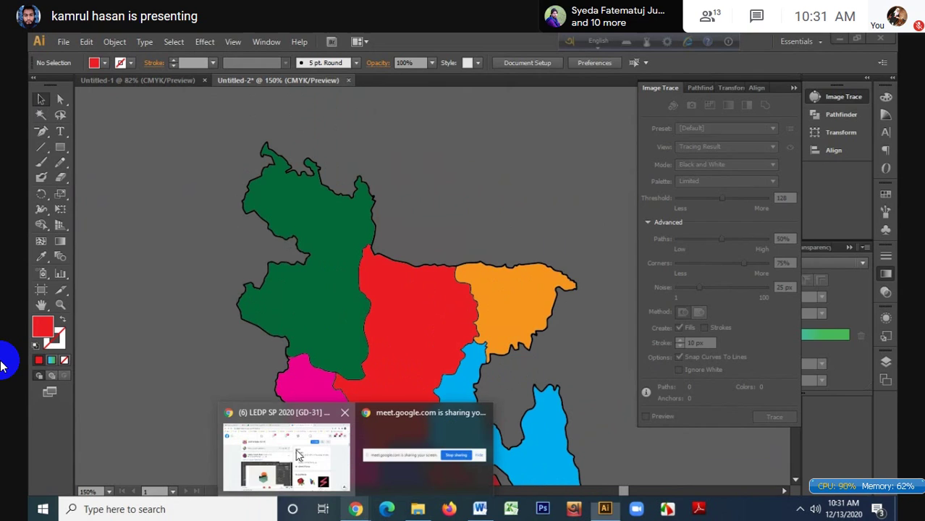
click(298, 448)
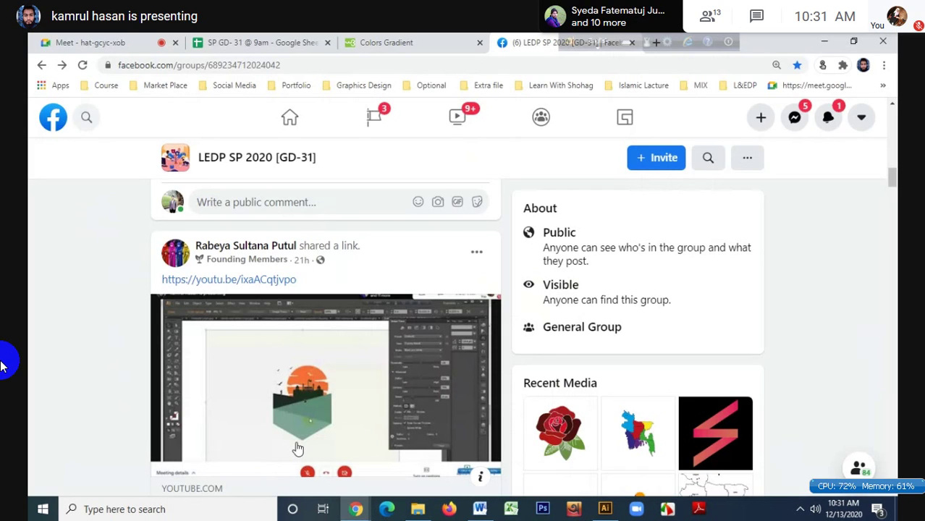
click(656, 42)
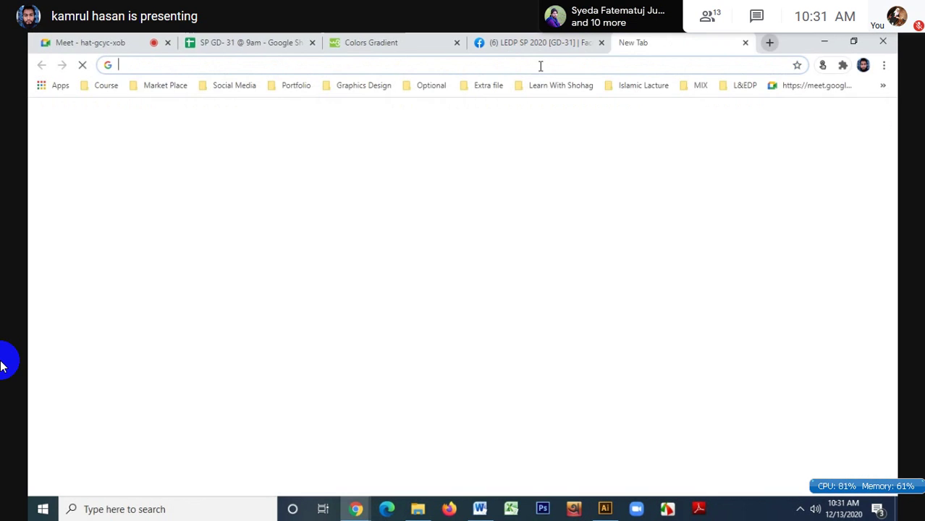
click(364, 86)
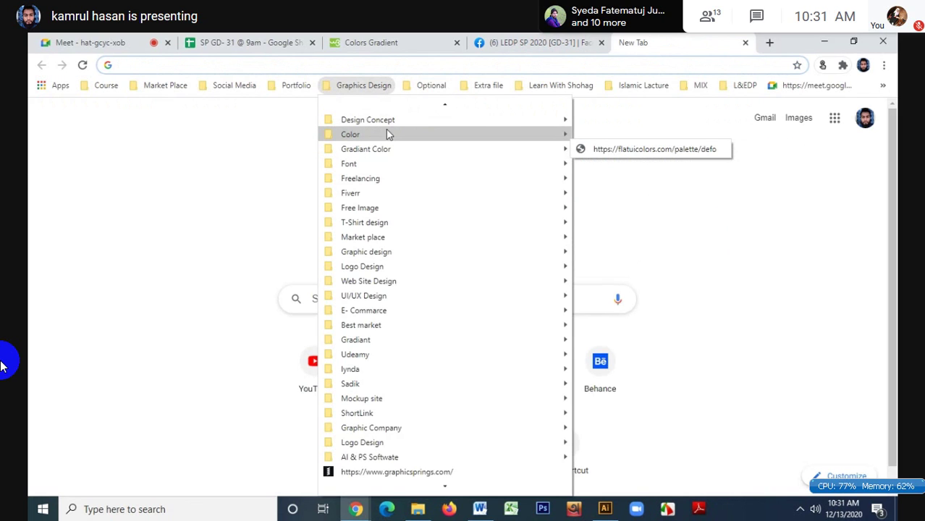
right_click(402, 134)
click(426, 139)
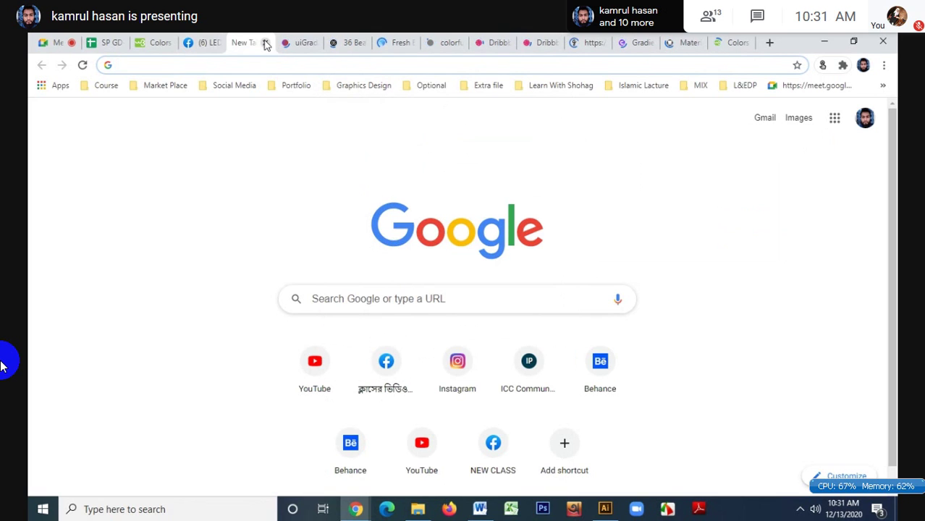
click(266, 43)
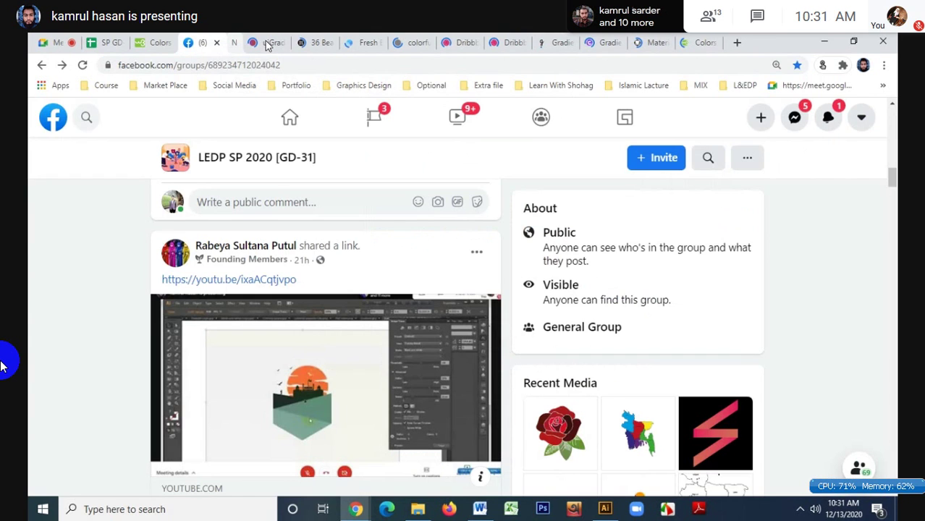
- Start a new public post in the LEDP SP 2020 [GD-31] Facebook group after a brief look at the uiGradients page
click(267, 45)
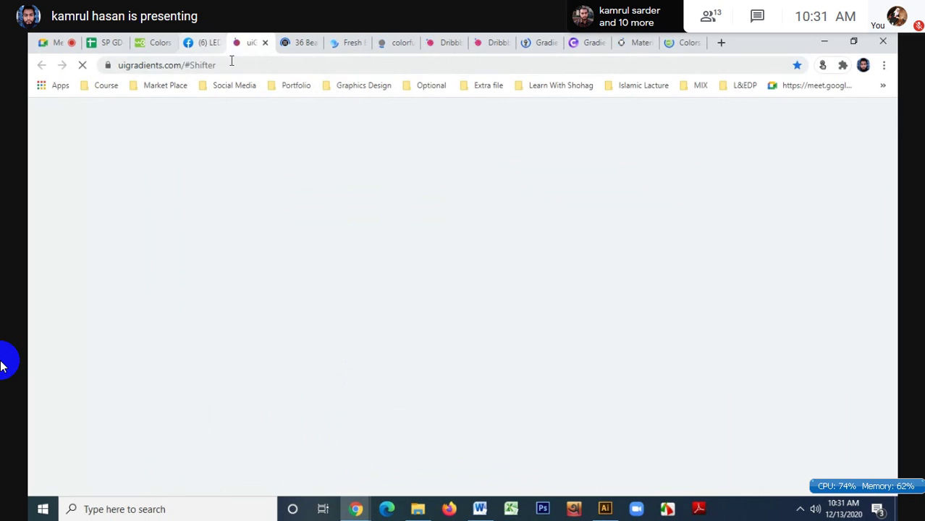
click(216, 44)
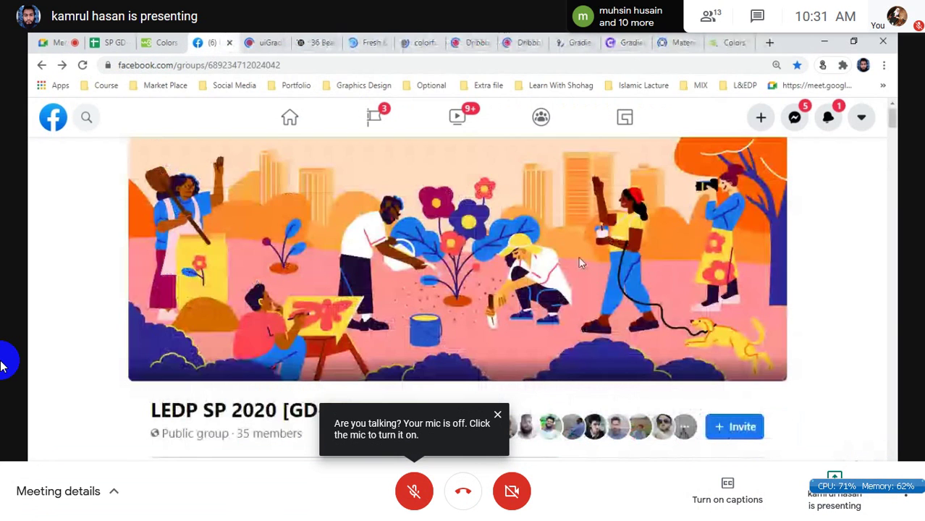
scroll(527, 261, down, 4)
scroll(420, 268, up, 3)
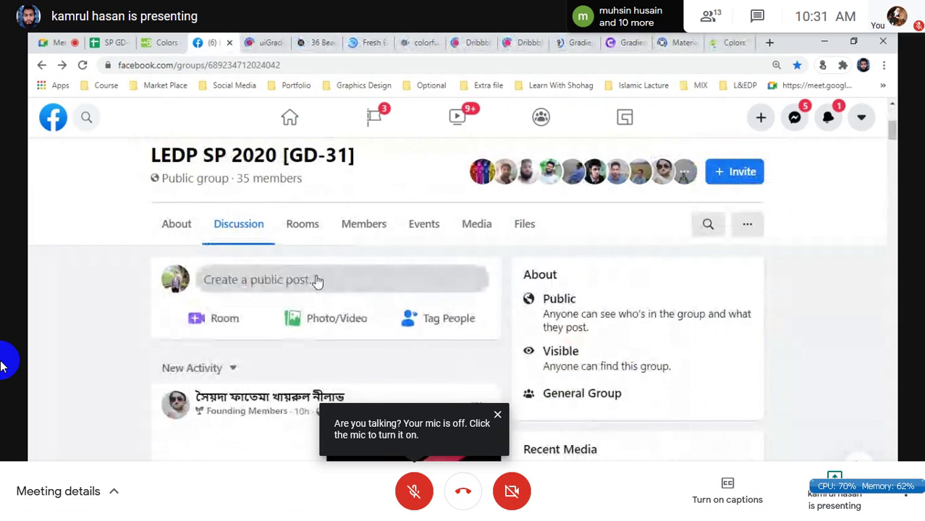
click(316, 278)
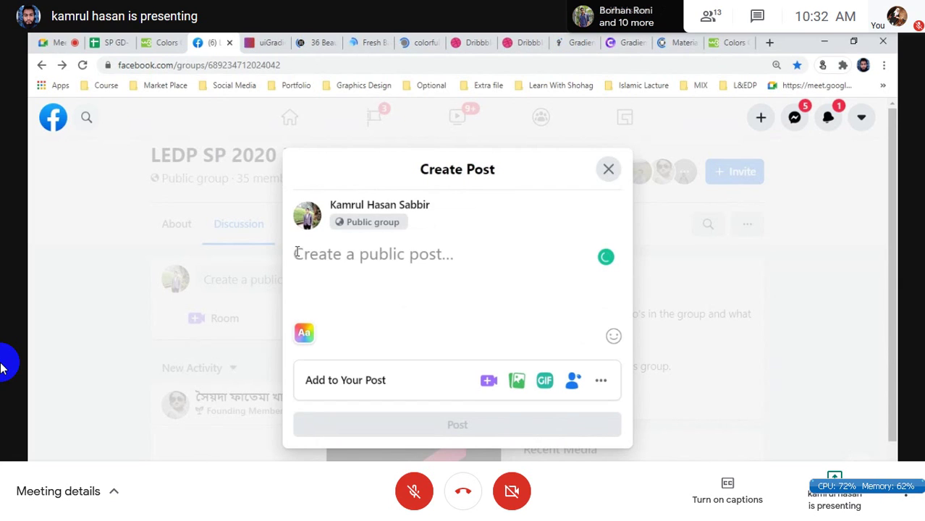
click(267, 42)
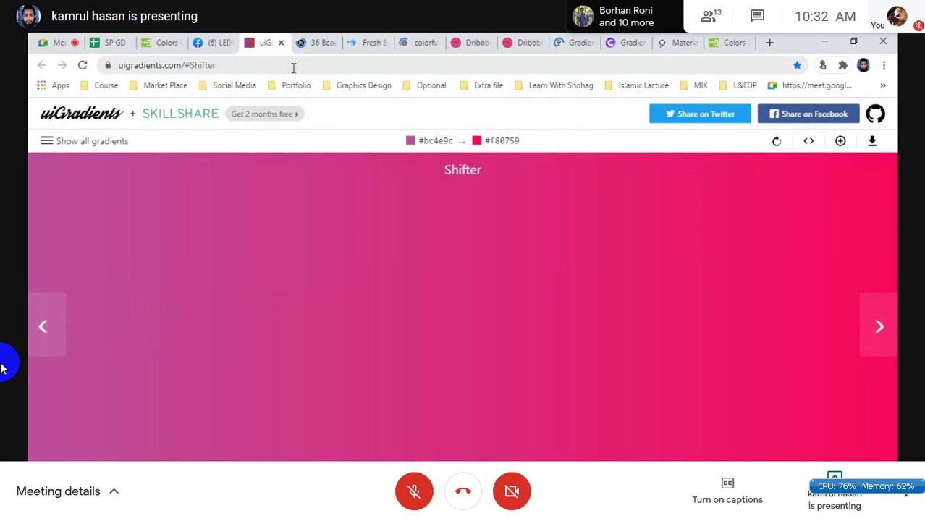
click(299, 68)
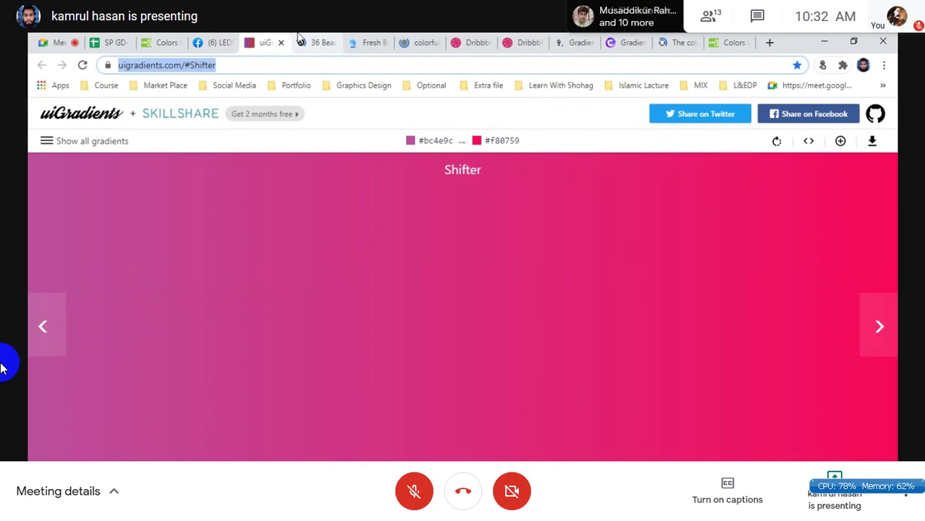
click(210, 42)
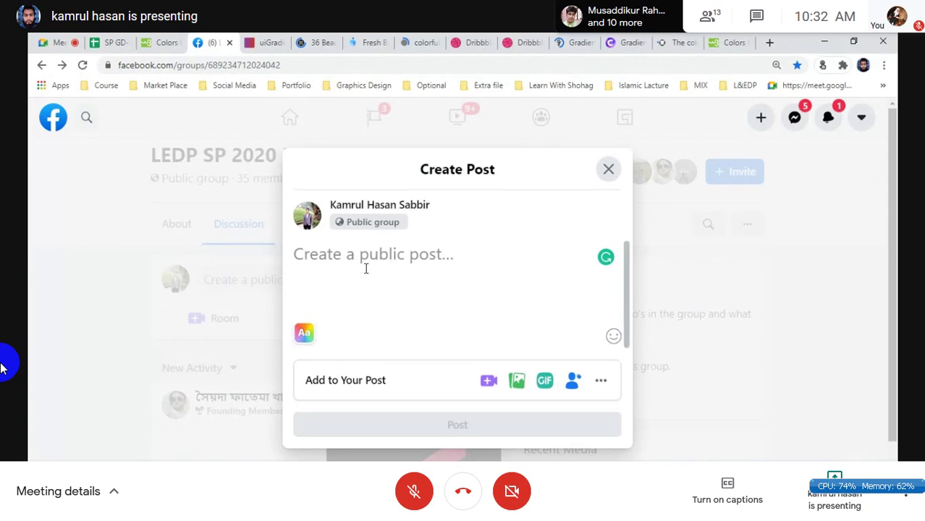
key(ctrl+v)
- Copy the Digital Synopsis "36 Beautiful Color Gradients" page address and add it on a new line of the group post
click(311, 43)
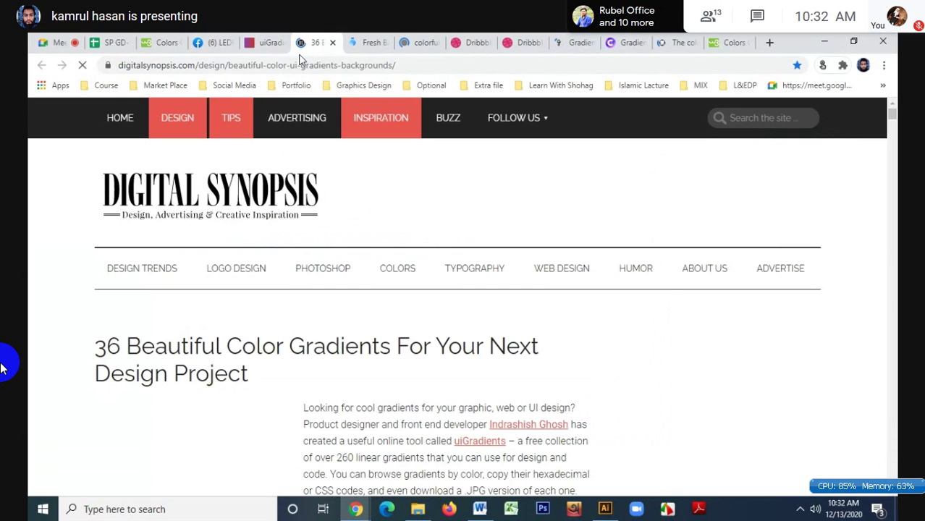
click(300, 64)
key(ctrl+c)
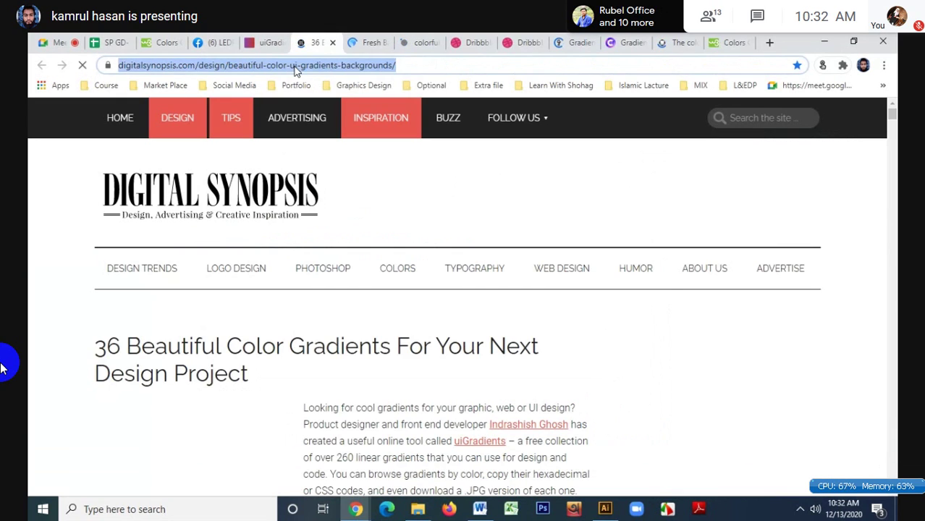
click(227, 40)
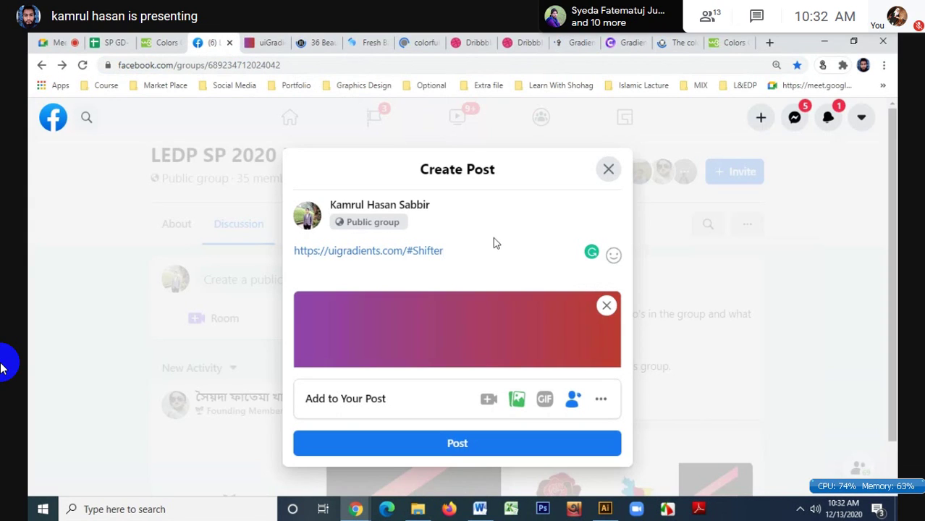
key(Return)
key(ctrl+v)
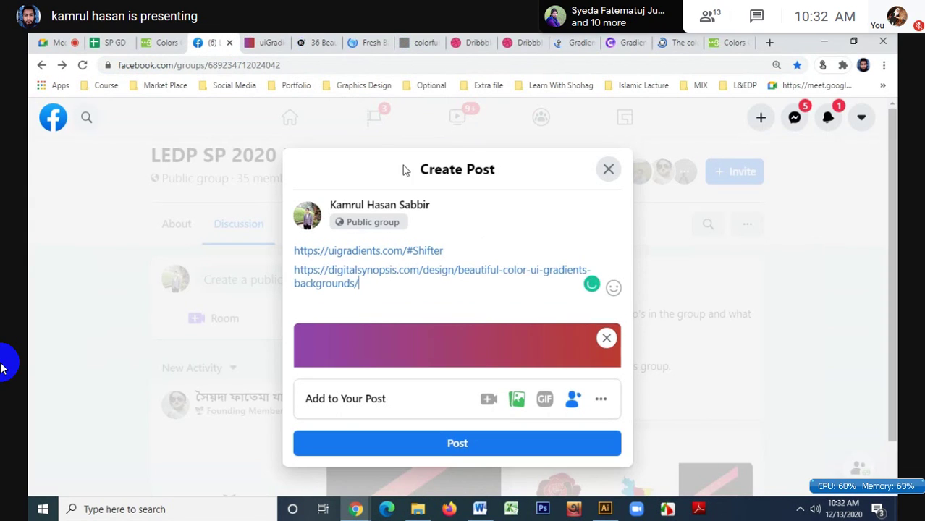
click(374, 40)
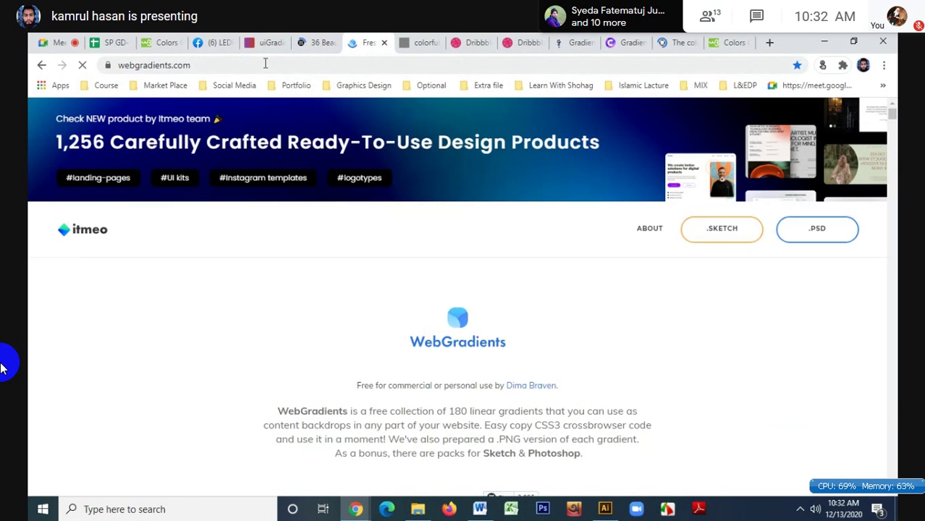
click(265, 64)
key(ctrl+c)
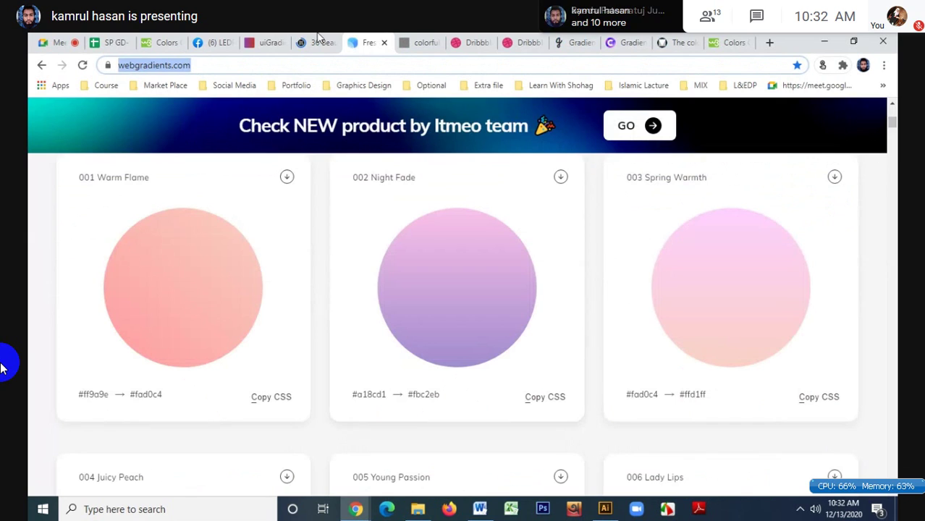
click(214, 42)
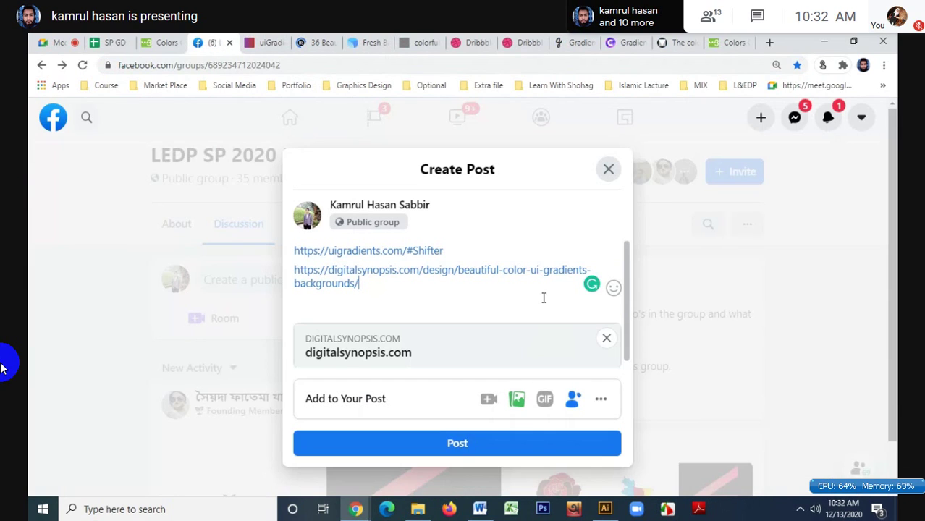
key(Return)
key(ctrl+v)
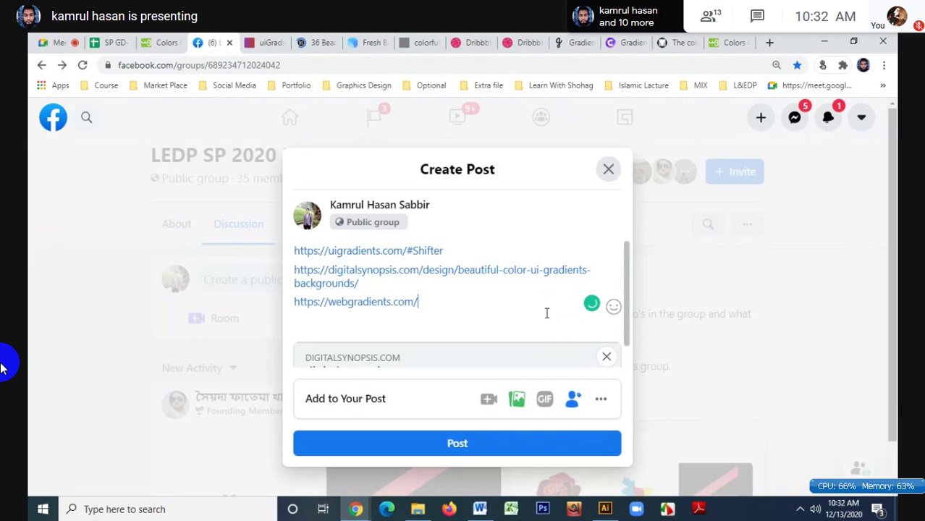
click(366, 39)
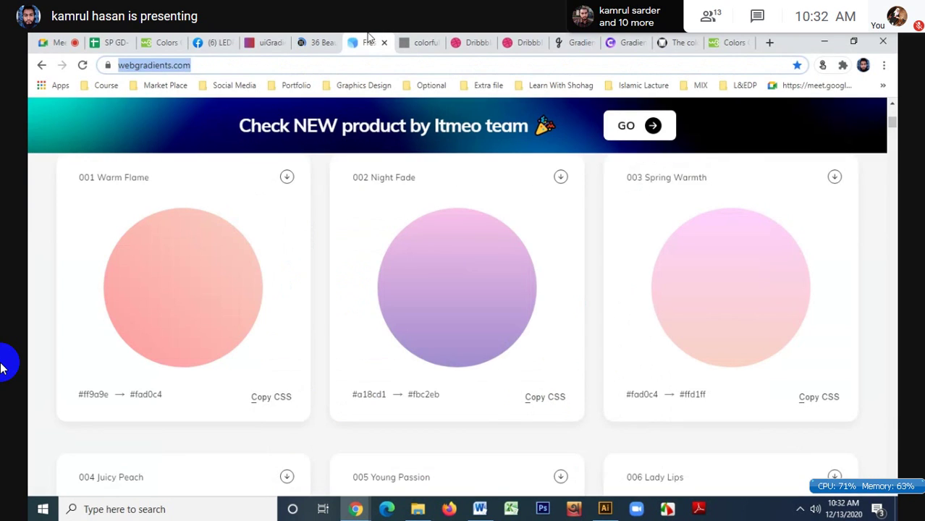
key(ctrl+Tab)
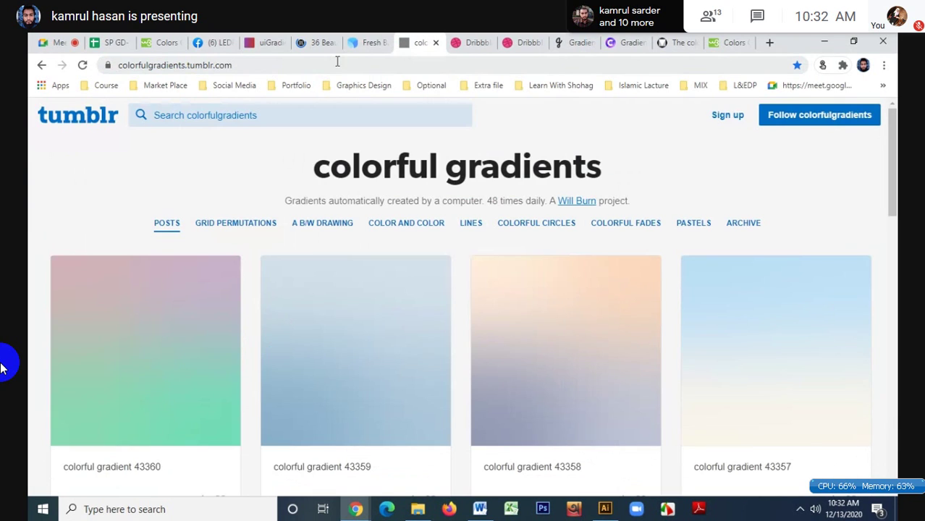
key(ctrl+4)
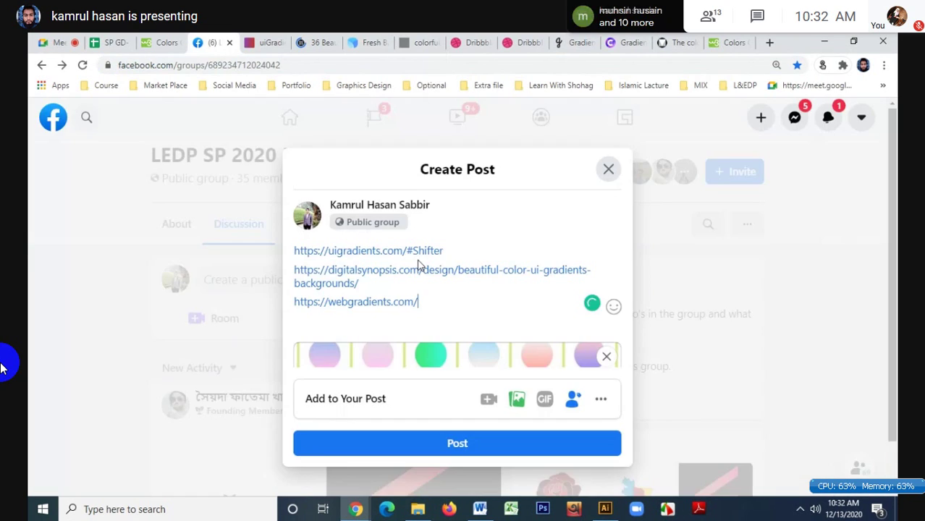
key(Return)
text(https://colorfulgradients.tumblr.com/)
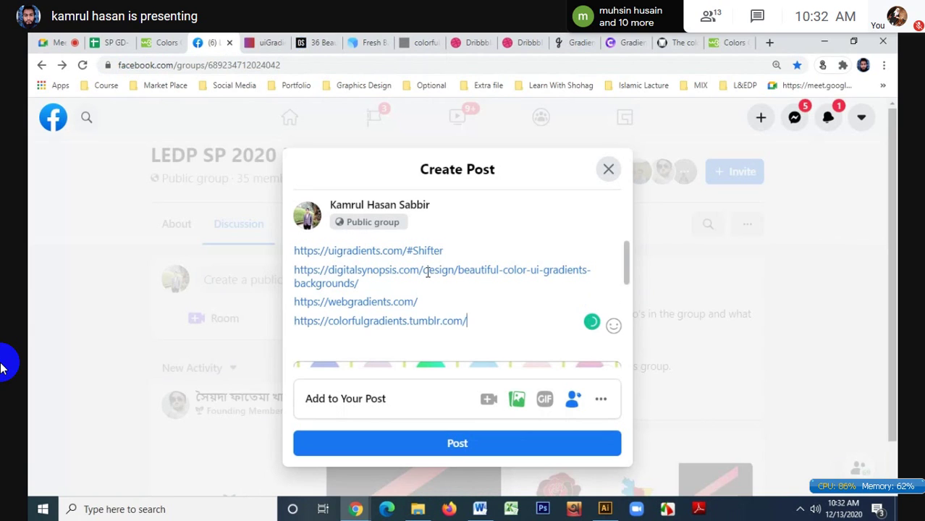
- Copy the address of Dribbble's "Coolhue - Gradient Palette" page and add it below the Tumblr link in the post
click(420, 39)
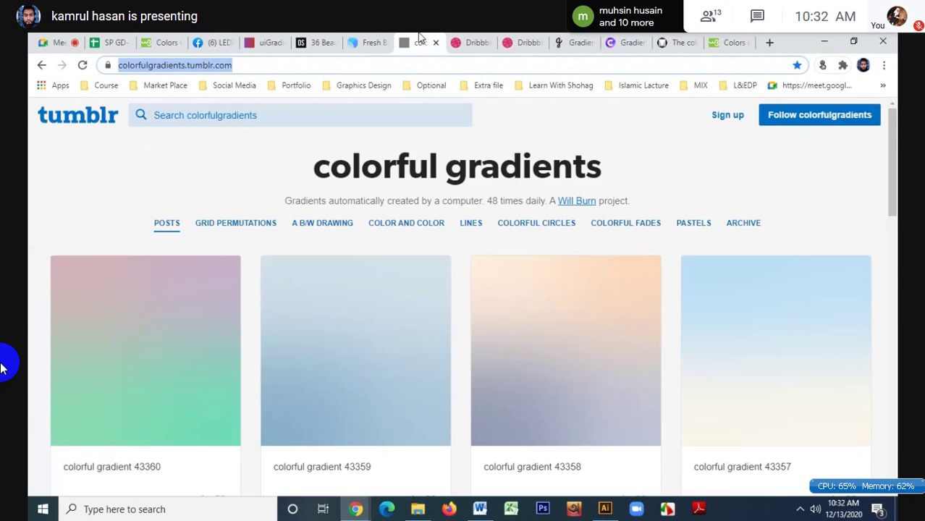
key(ctrl+Tab)
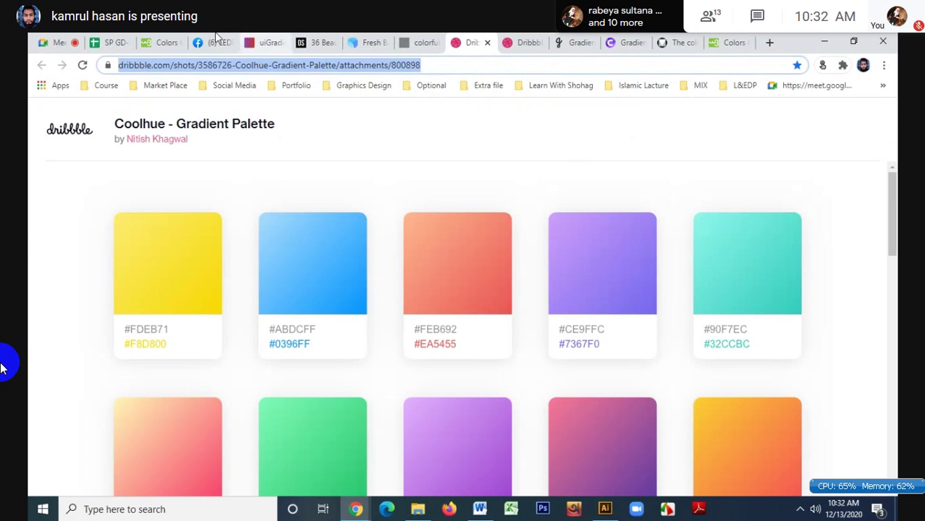
click(207, 42)
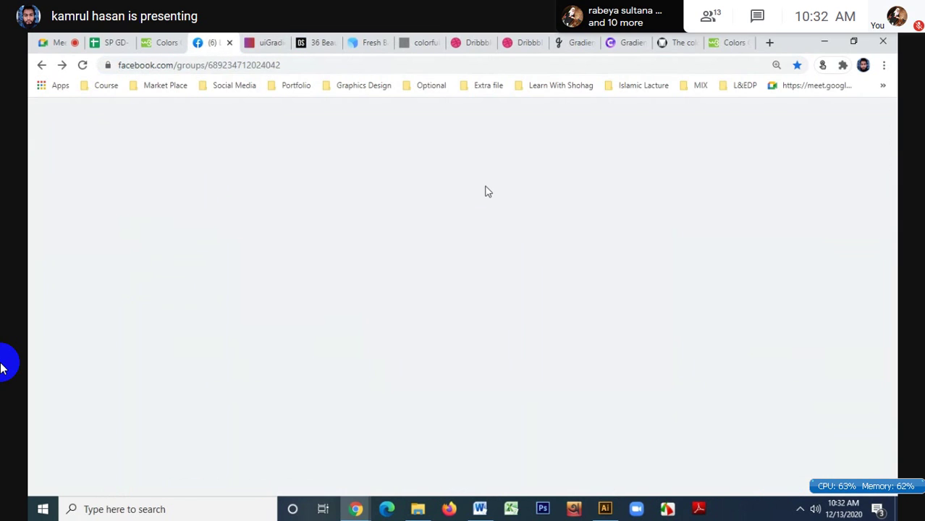
text(https://dribbble.com/shots/3596726-Coolhue-Gradient-Palettes/attachments/800898)
- Copy the address of Dribbble's "Free Gradients Sketch file with color code" page and add it on a new line of the post
click(515, 41)
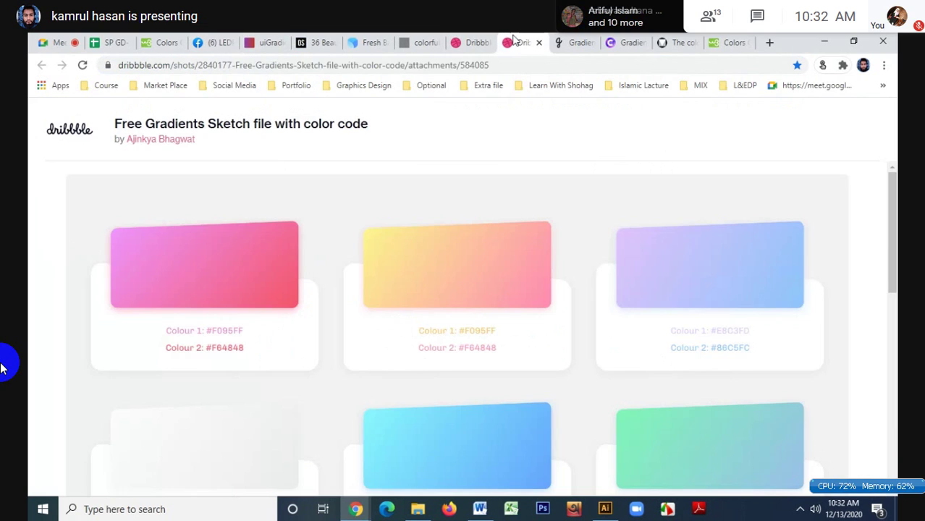
click(502, 59)
key(ctrl+c)
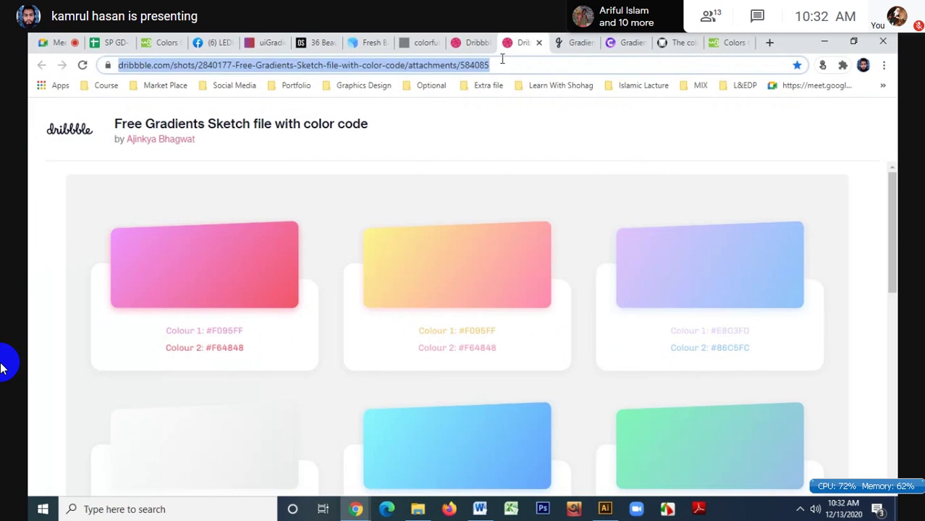
click(226, 38)
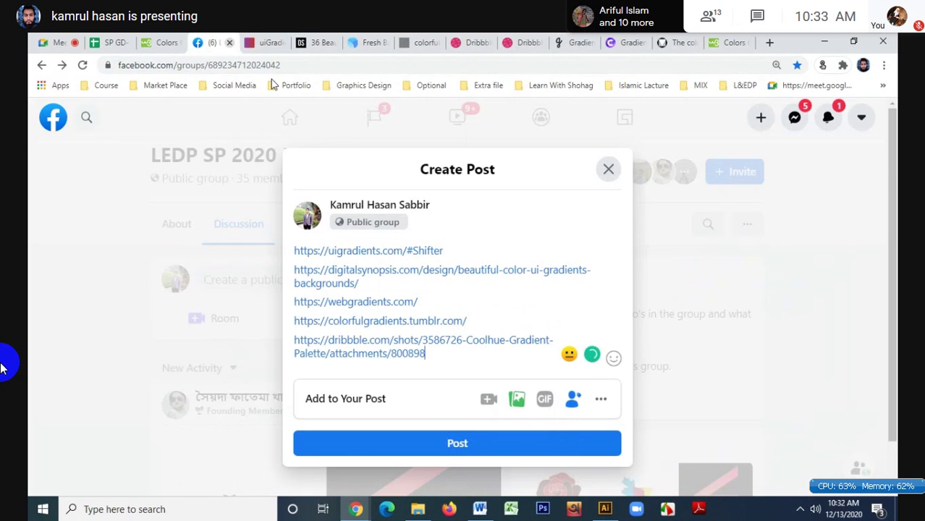
key(Return)
key(ctrl+v)
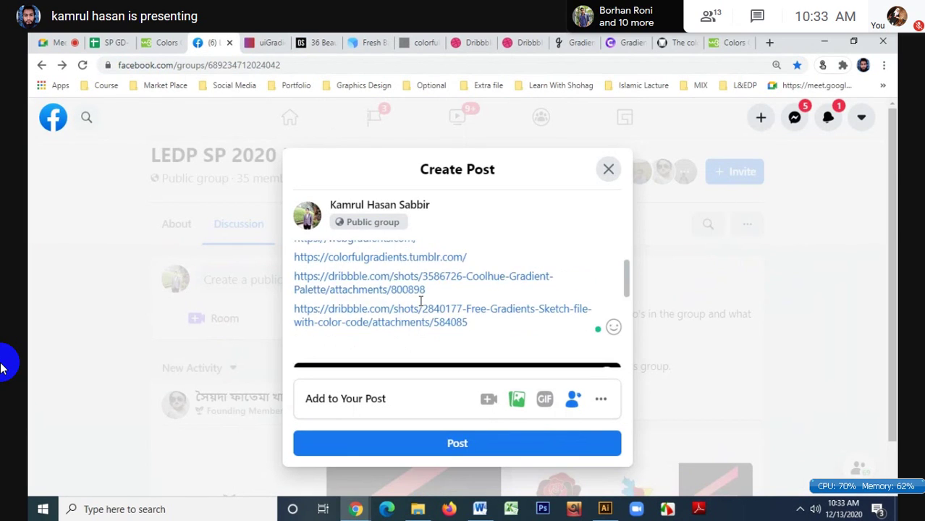
click(576, 41)
click(280, 65)
key(ctrl+c)
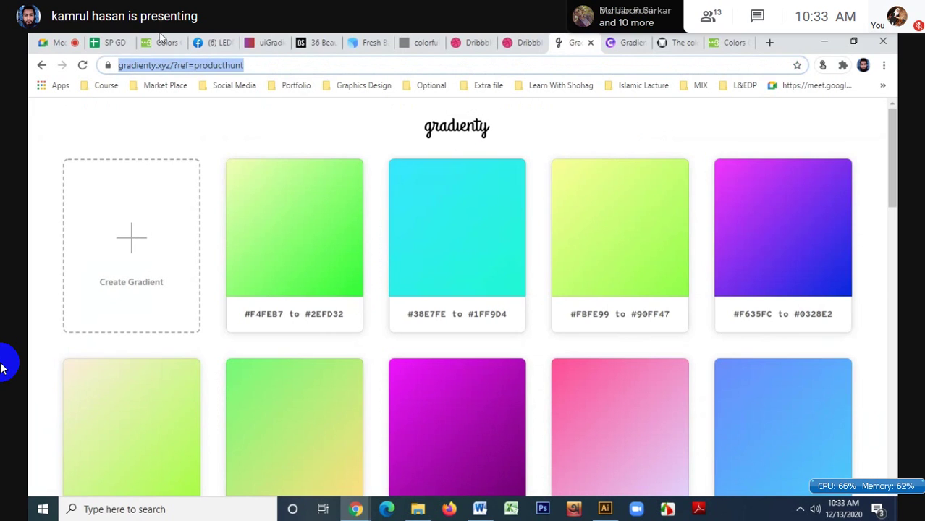
click(211, 42)
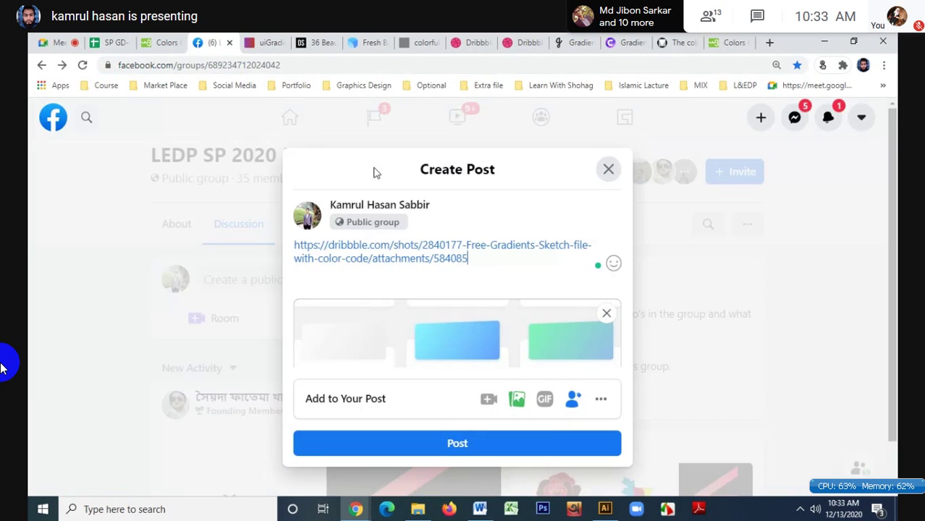
key(Return)
key(ctrl+v)
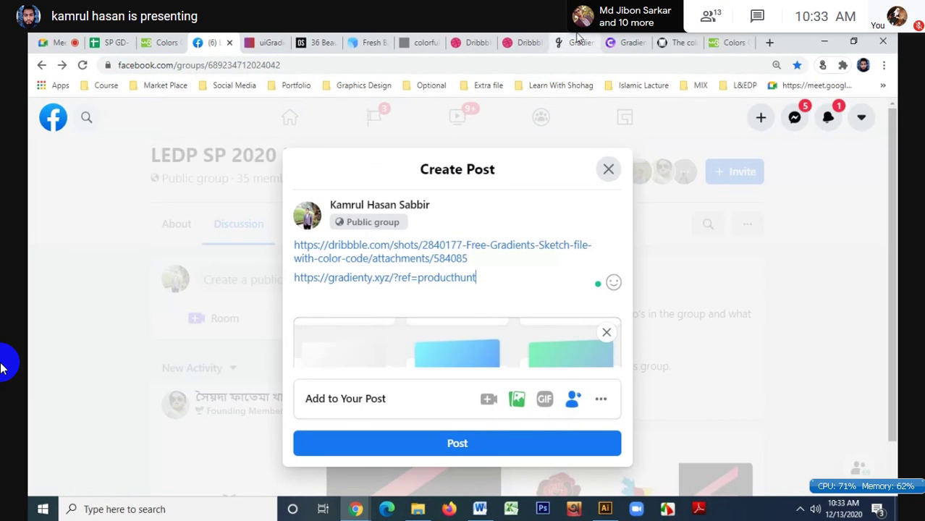
- Copy the address of Material Design's "The color system" page and add it on a new line of the group post
click(675, 42)
click(461, 65)
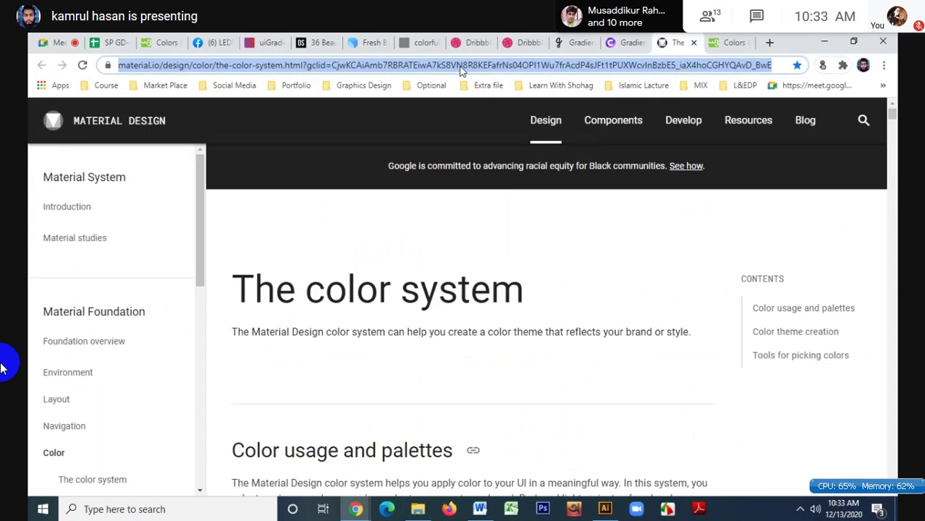
click(213, 42)
key(Return)
key(ctrl+v)
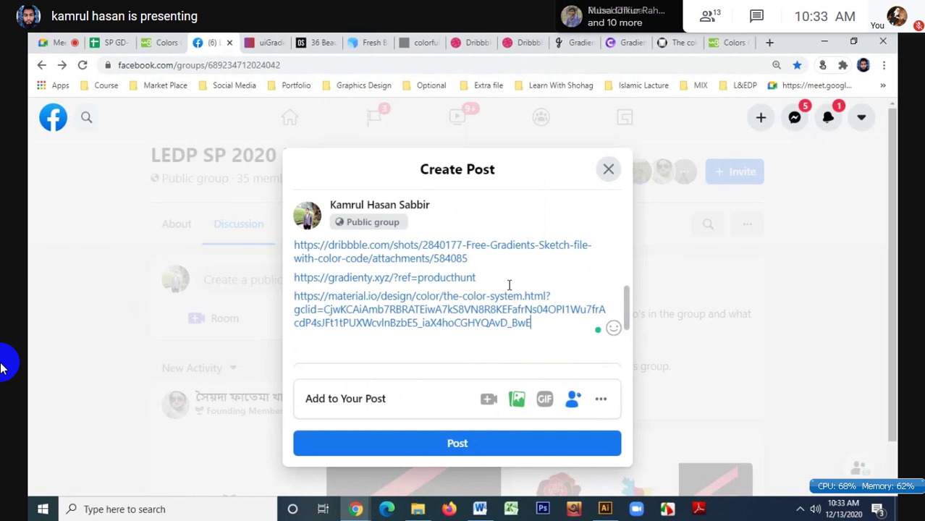
click(640, 41)
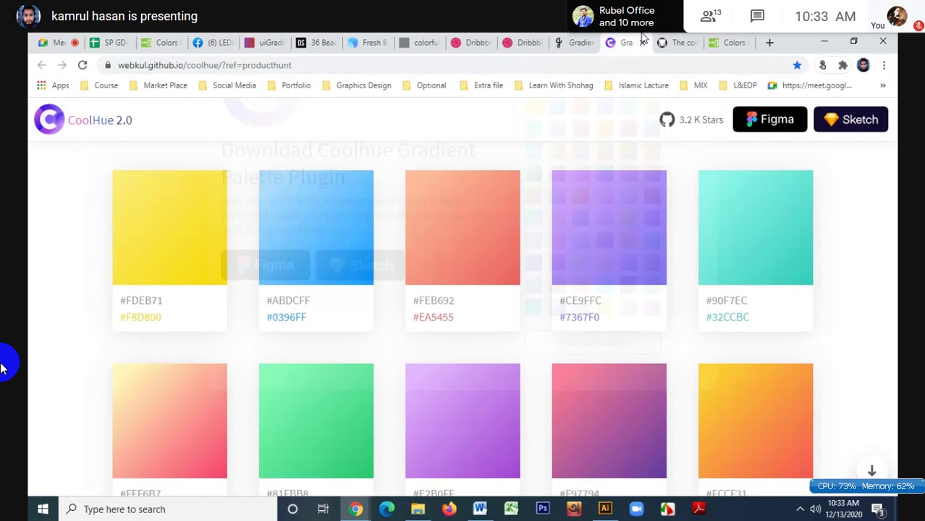
click(579, 42)
click(621, 42)
click(476, 65)
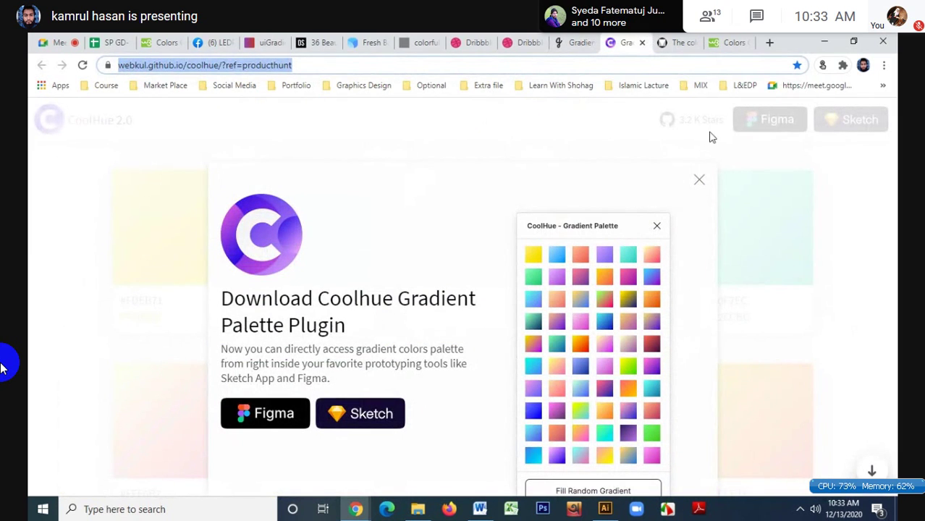
click(699, 181)
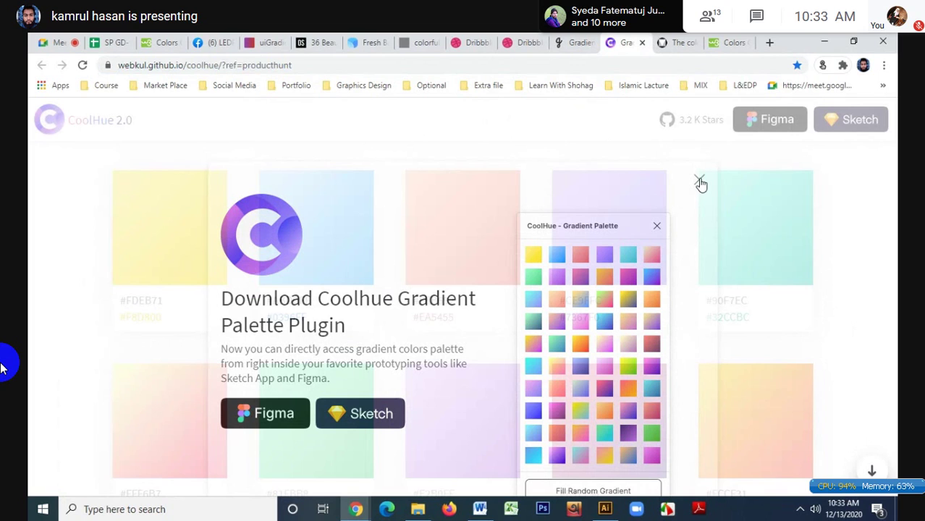
click(601, 64)
key(ctrl+c)
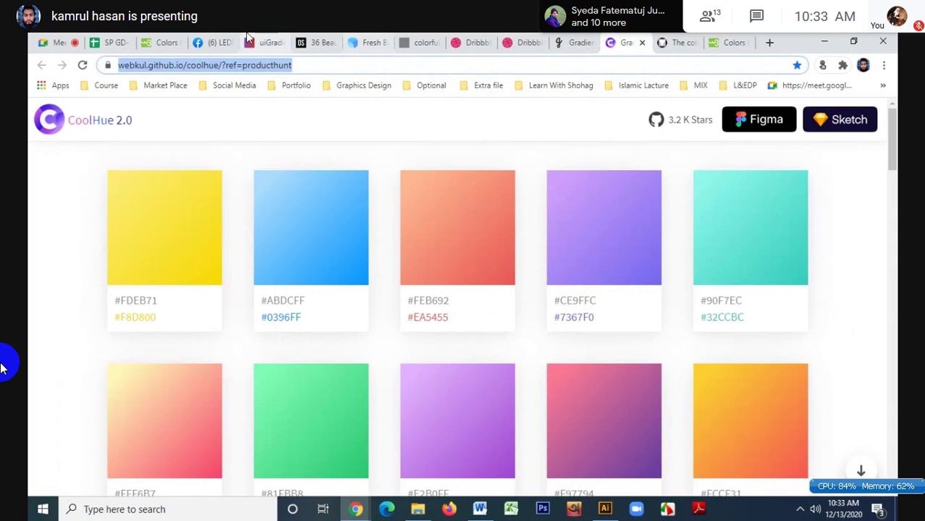
key(ctrl+3)
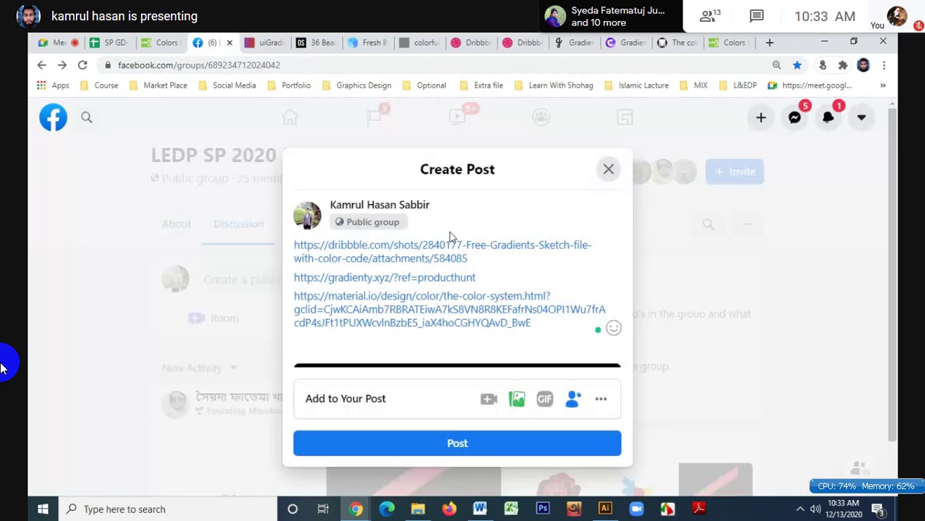
key(ctrl+v)
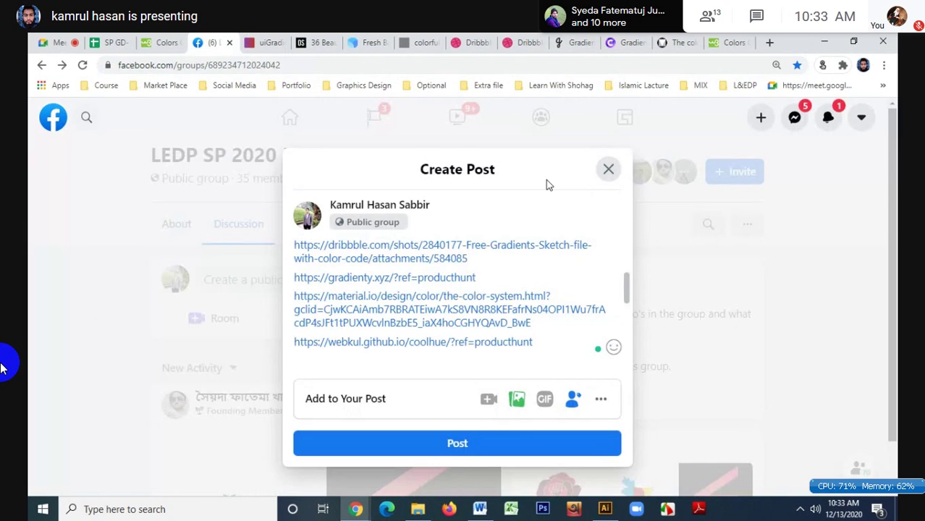
click(624, 42)
click(676, 42)
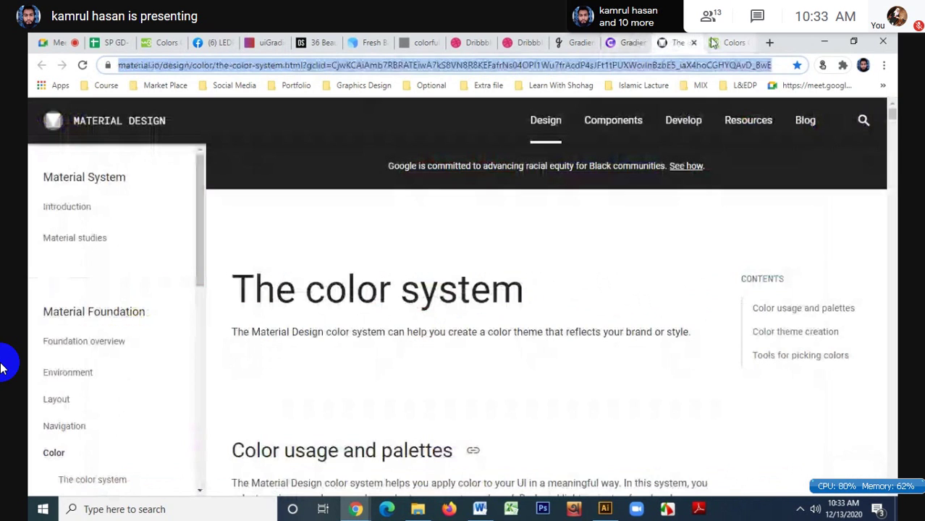
click(713, 42)
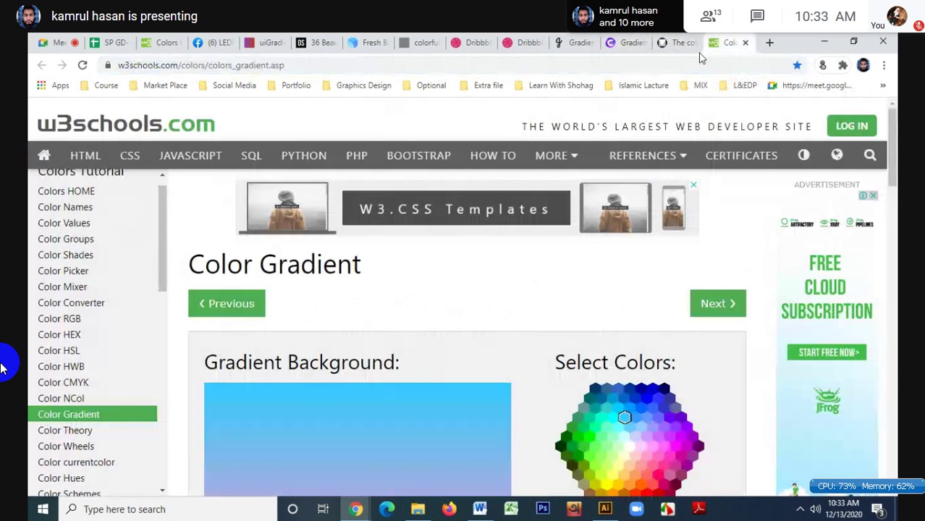
click(222, 39)
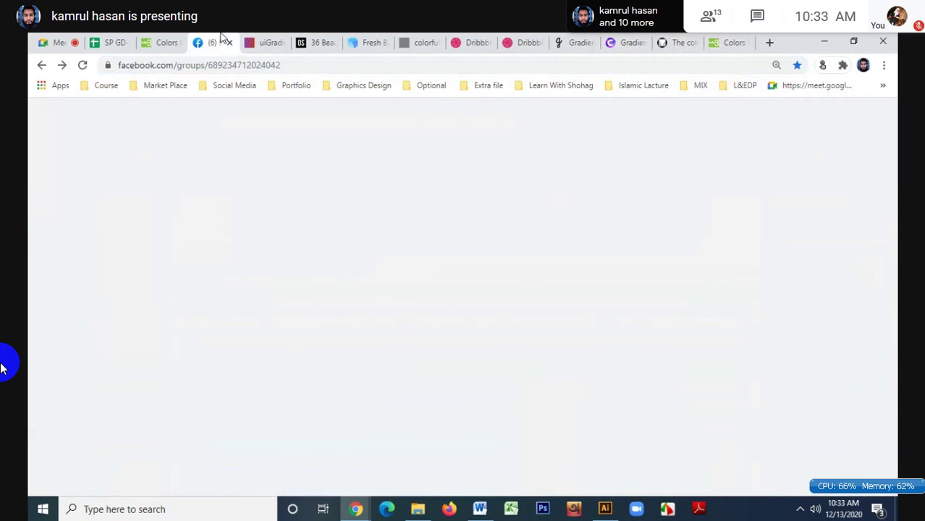
key(Return)
text(https://www.w3schools.com/colors/colors_gradient.asp)
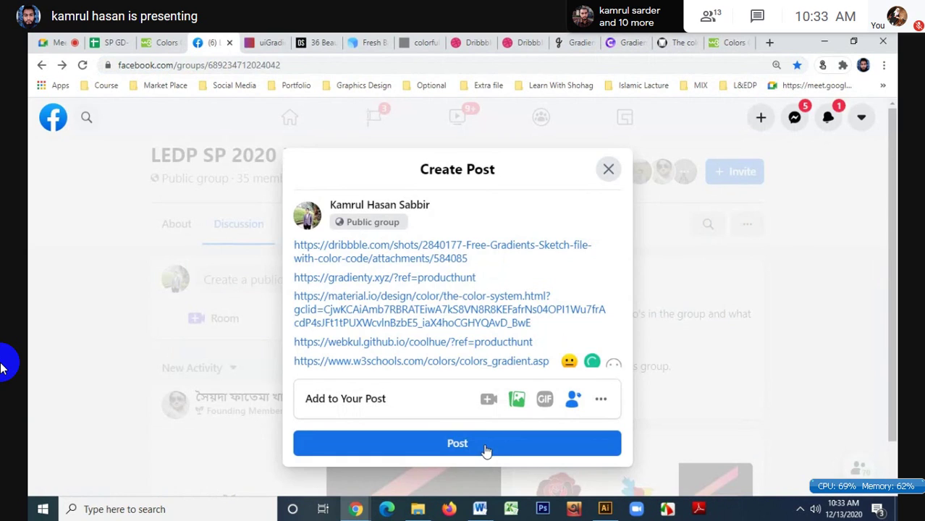
- Publish the post of gradient links to the group and expand it to check the full list
click(486, 449)
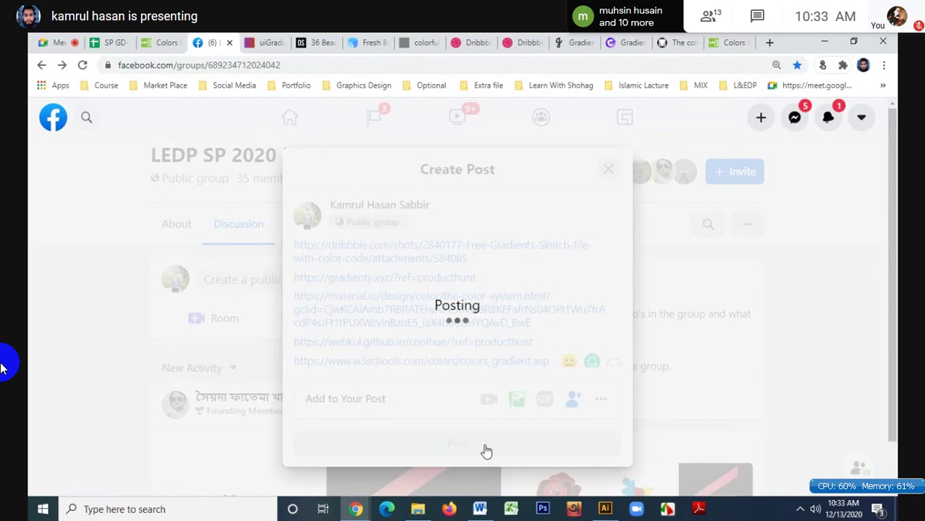
scroll(481, 398, down, 2)
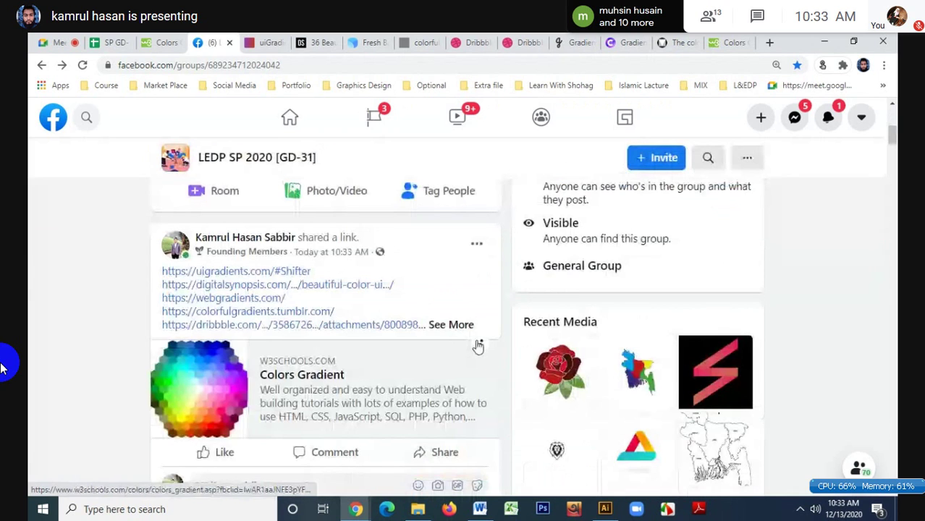
click(466, 327)
scroll(467, 330, down, 2)
scroll(467, 330, up, 3)
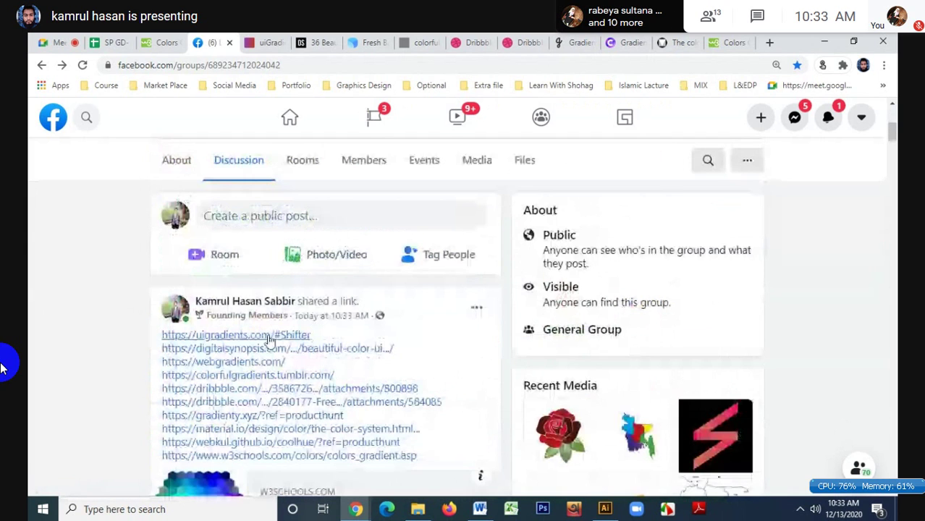
scroll(239, 361, down, 4)
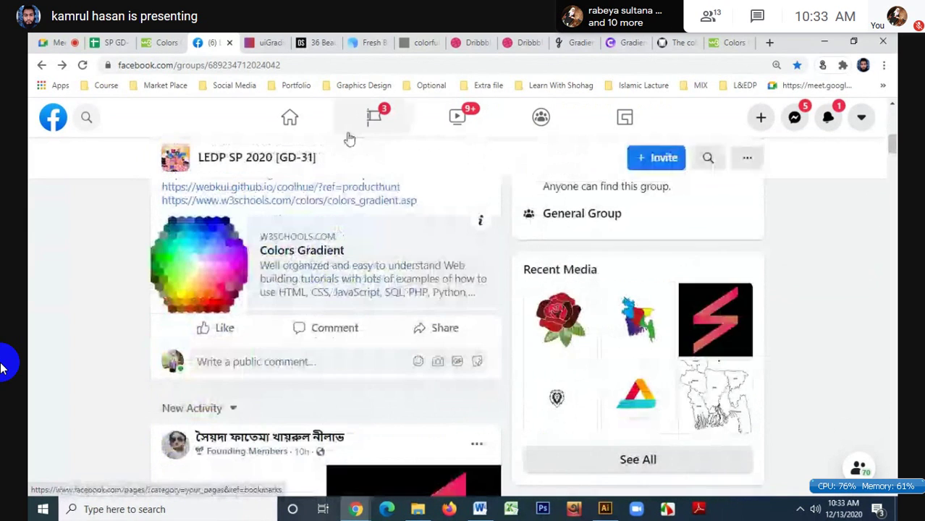
- Close the opened gradient resource pages and the Facebook group page
click(268, 42)
click(286, 42)
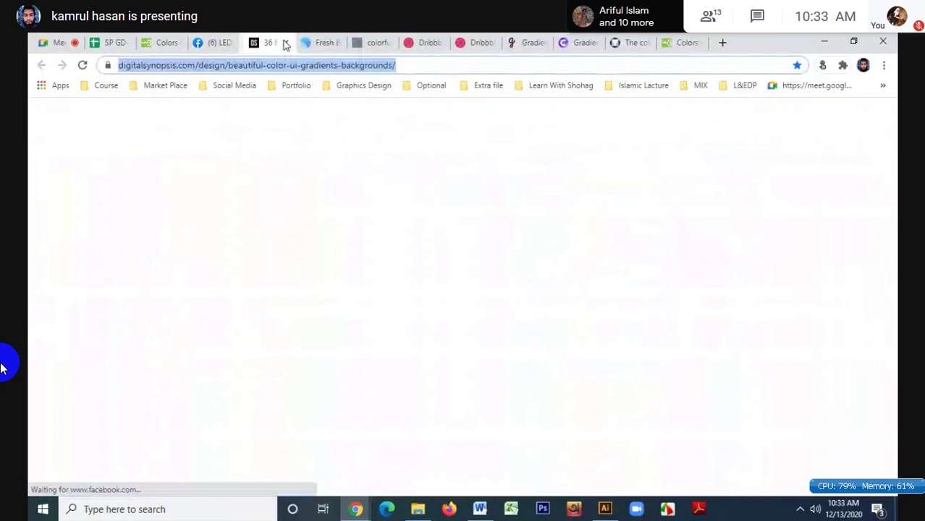
click(284, 43)
click(284, 43)
click(284, 43)
click(283, 43)
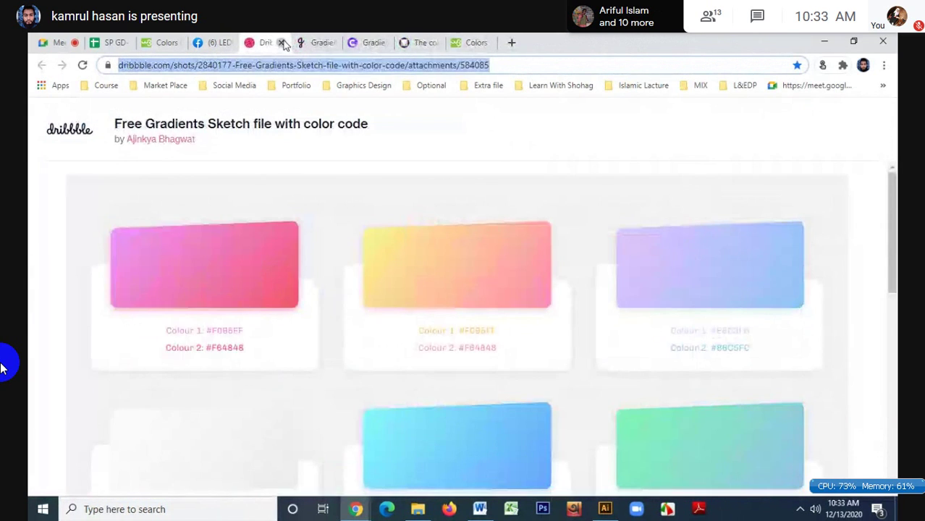
click(283, 43)
click(283, 42)
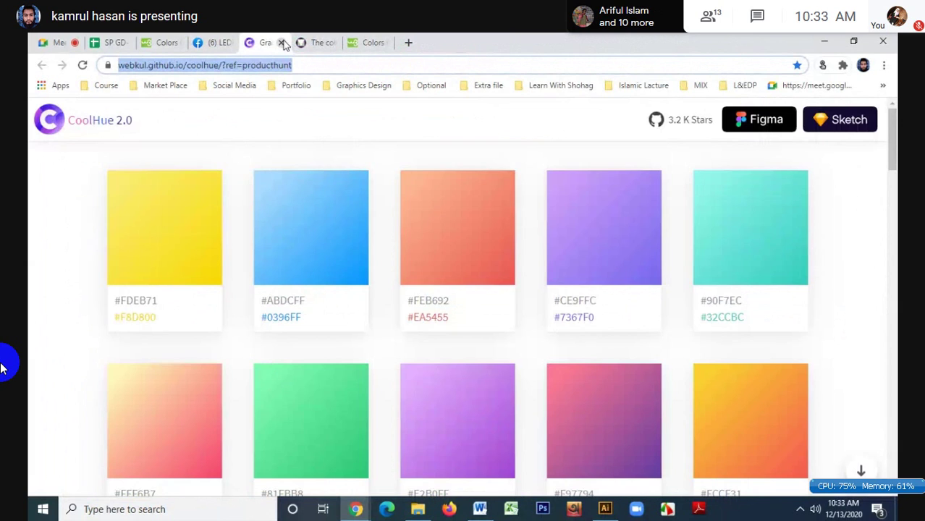
click(283, 42)
click(283, 43)
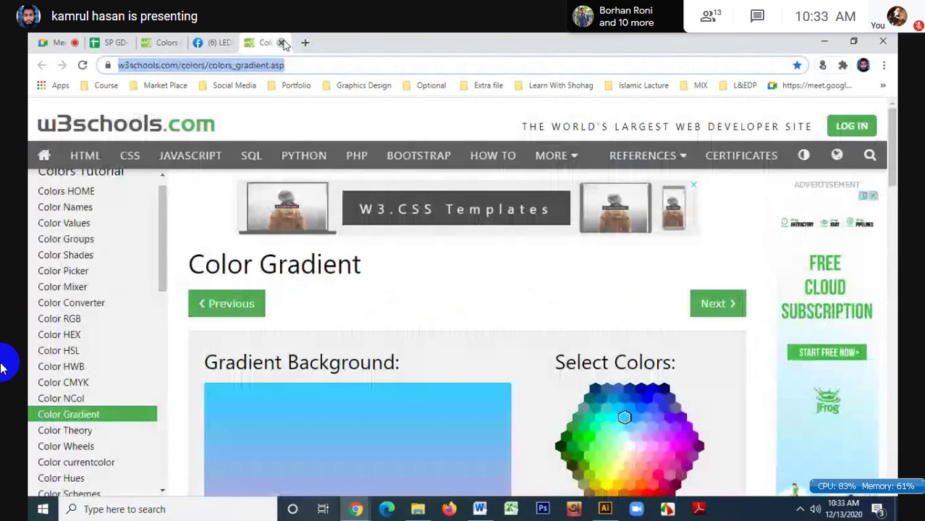
click(283, 42)
click(282, 43)
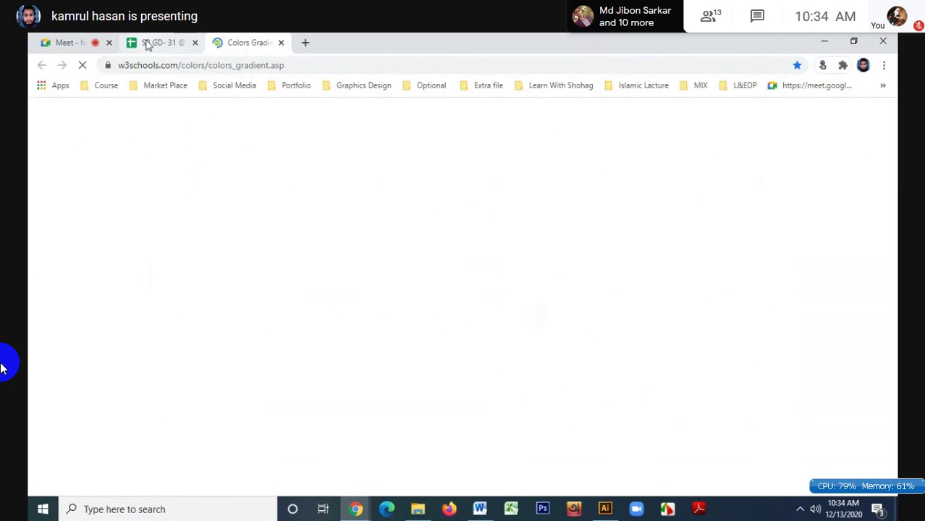
- Close the SP GD- 31 @ 9am spreadsheet and the remaining Colors Gradient page, keeping only the Meet call open
click(148, 46)
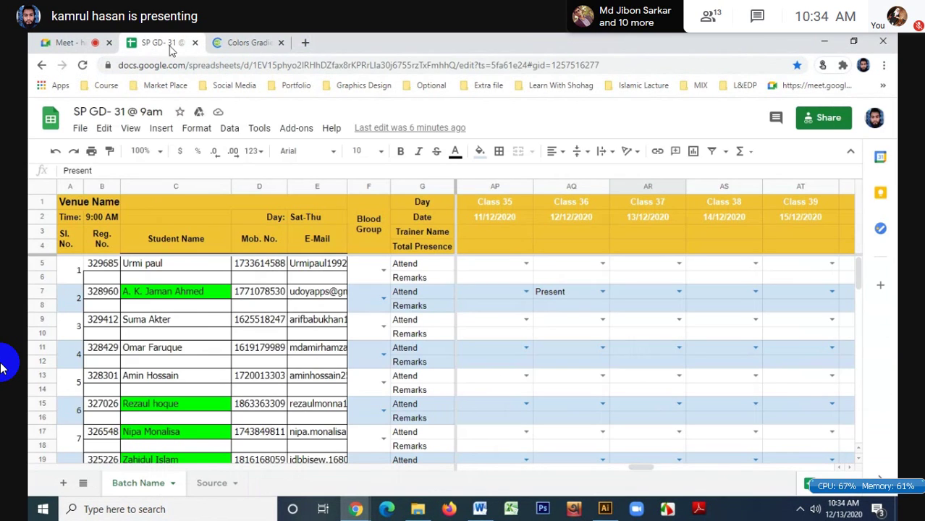
click(195, 43)
click(194, 43)
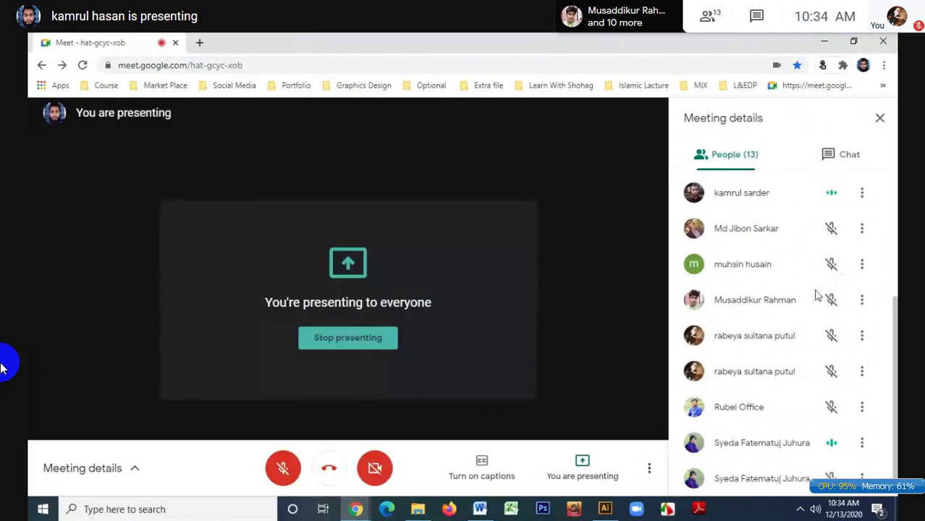
scroll(779, 308, up, 3)
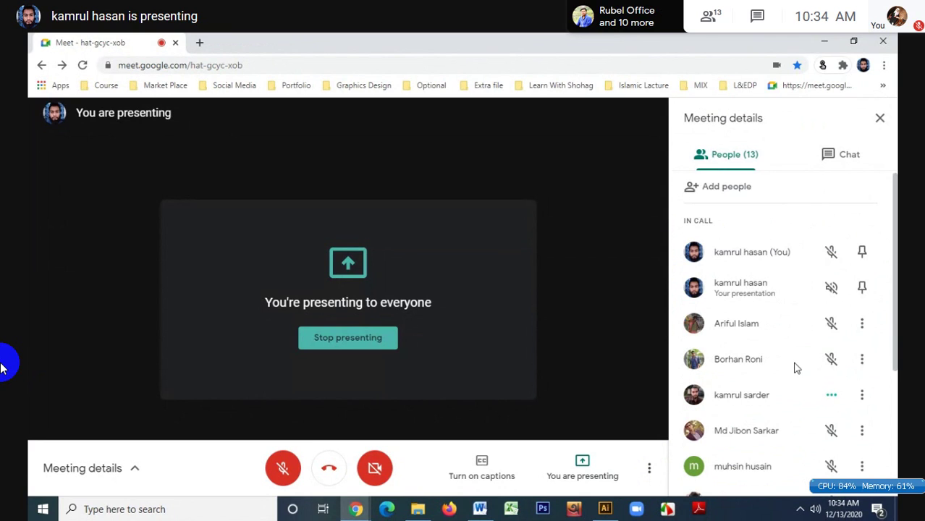
scroll(796, 368, down, 2)
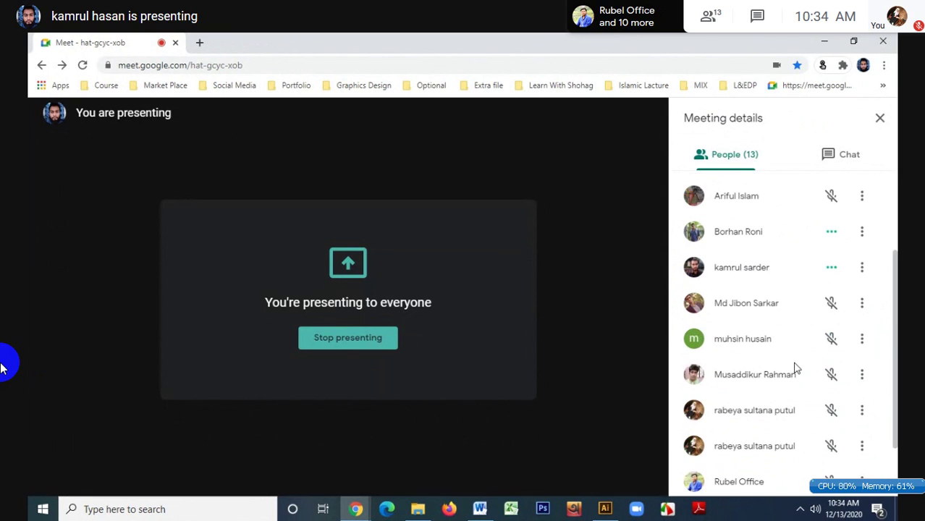
scroll(796, 368, up, 2)
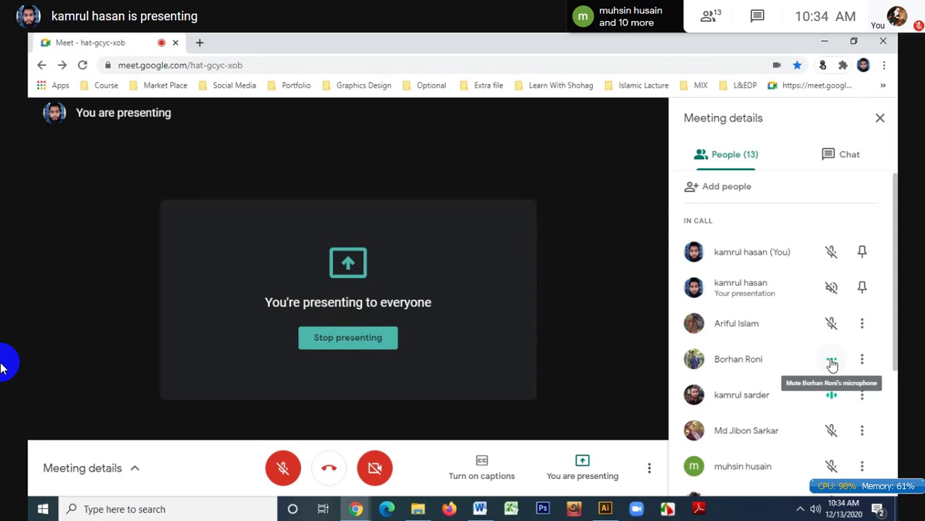
click(199, 42)
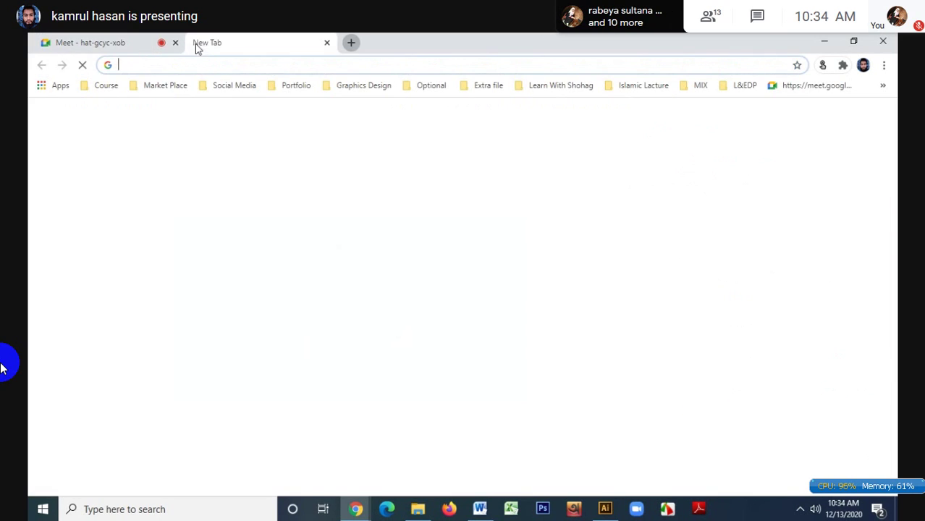
click(150, 49)
click(217, 42)
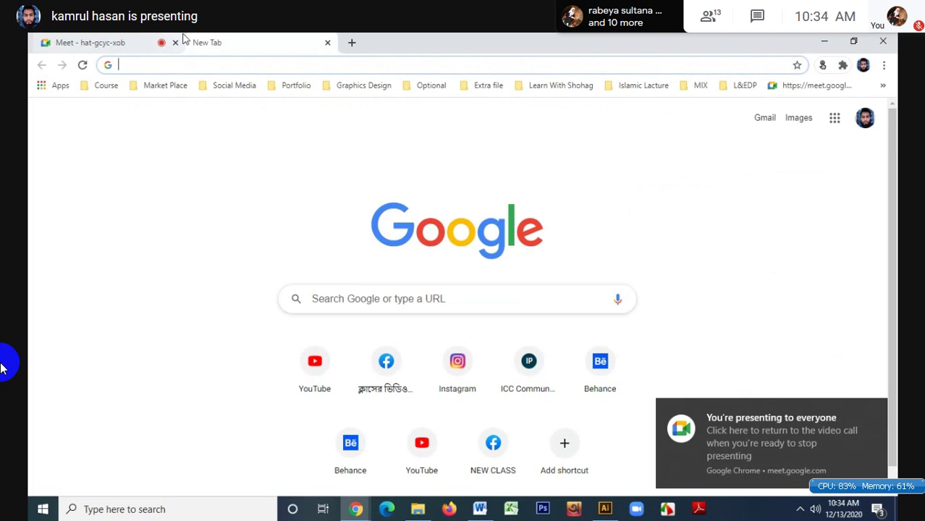
click(181, 41)
click(213, 37)
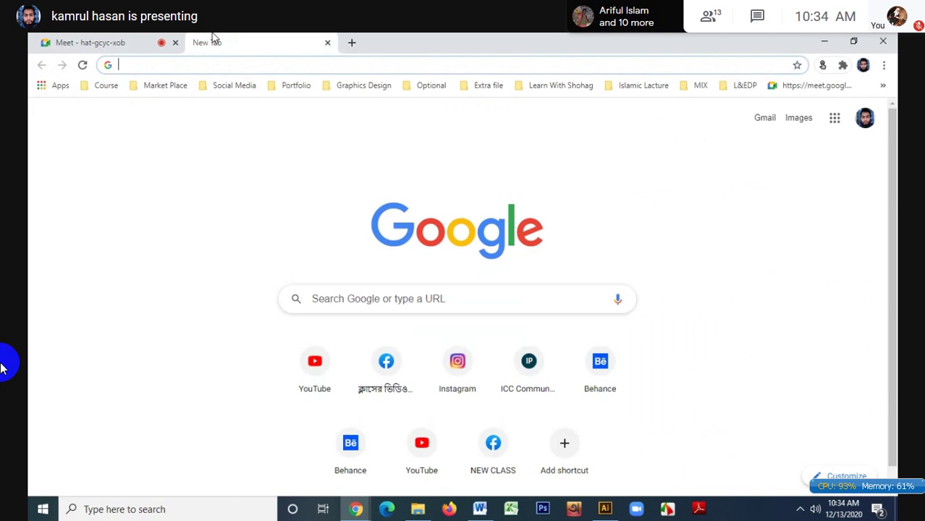
click(181, 37)
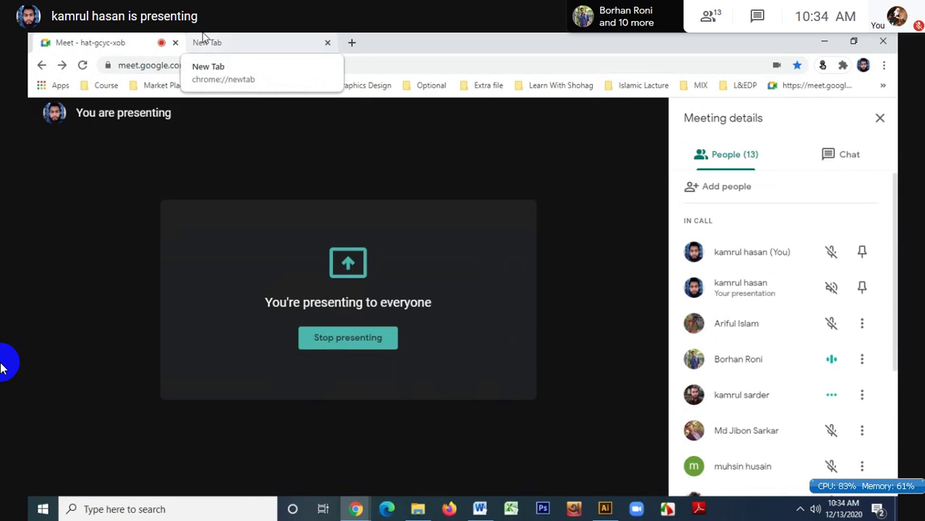
click(205, 40)
click(125, 38)
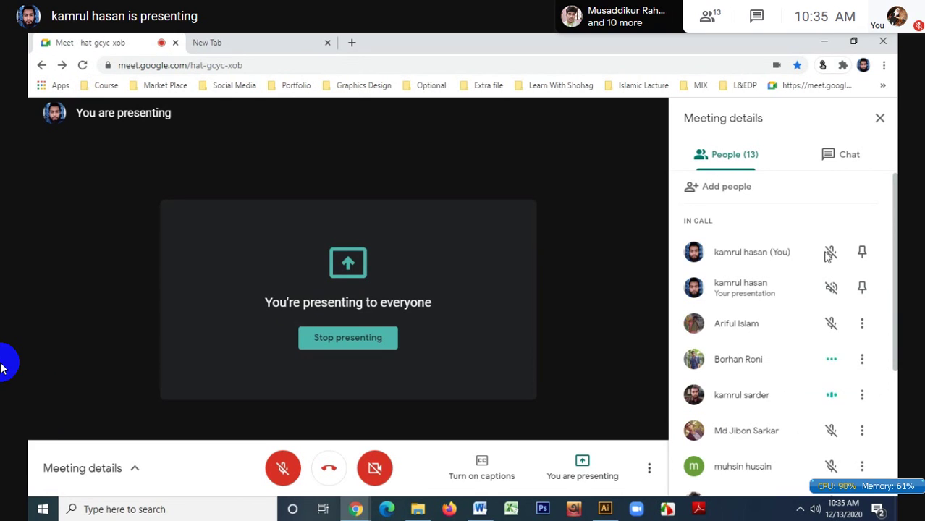
scroll(825, 452, down, 3)
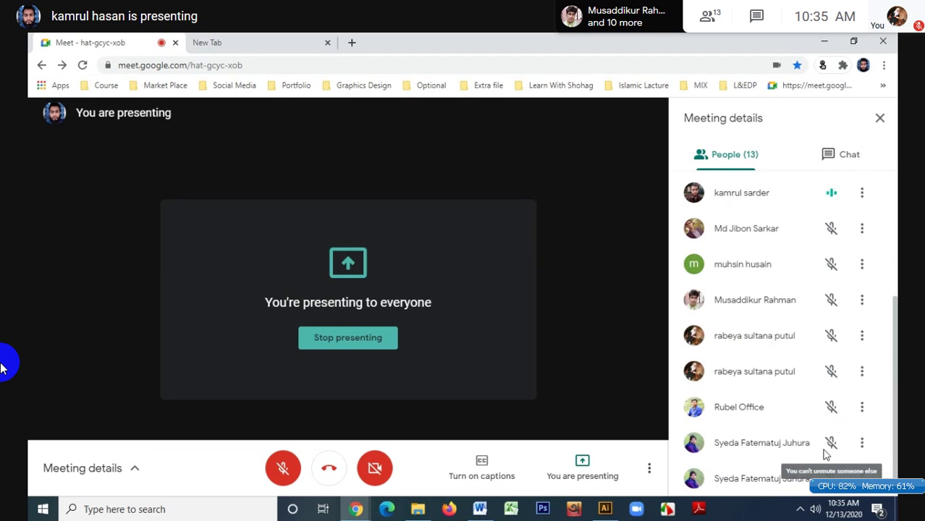
scroll(825, 452, up, 3)
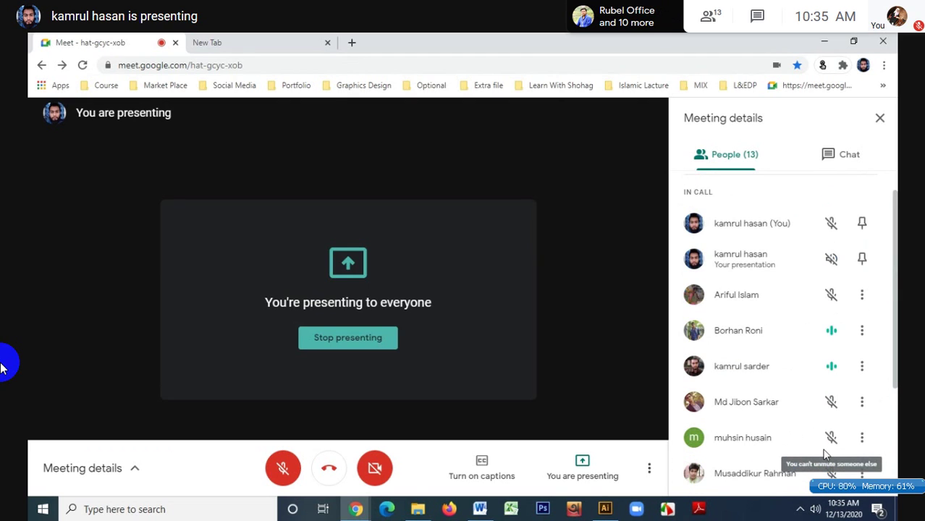
scroll(825, 454, up, 1)
scroll(855, 367, down, 3)
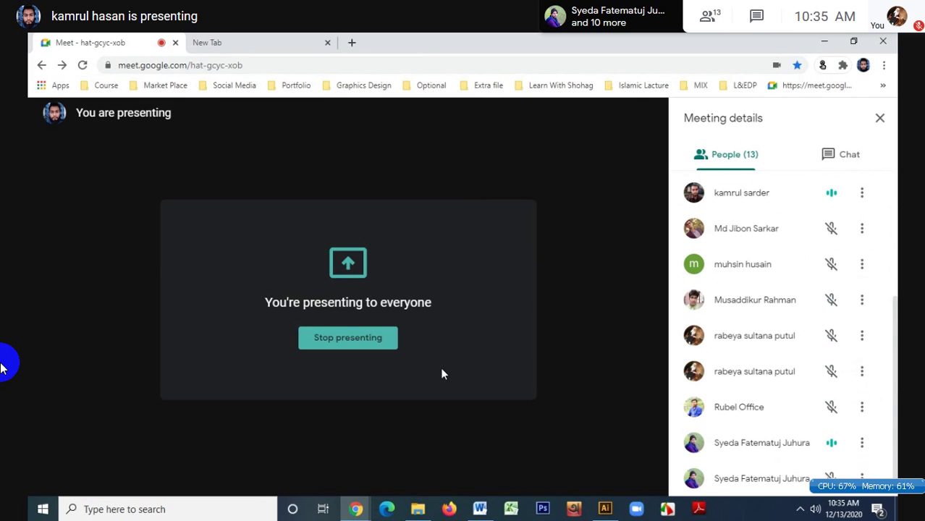
click(259, 38)
click(140, 40)
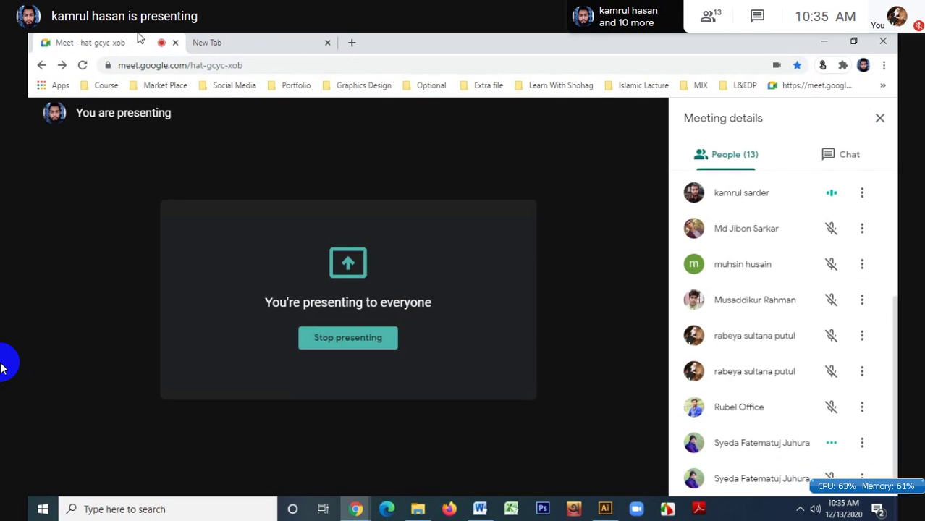
click(259, 40)
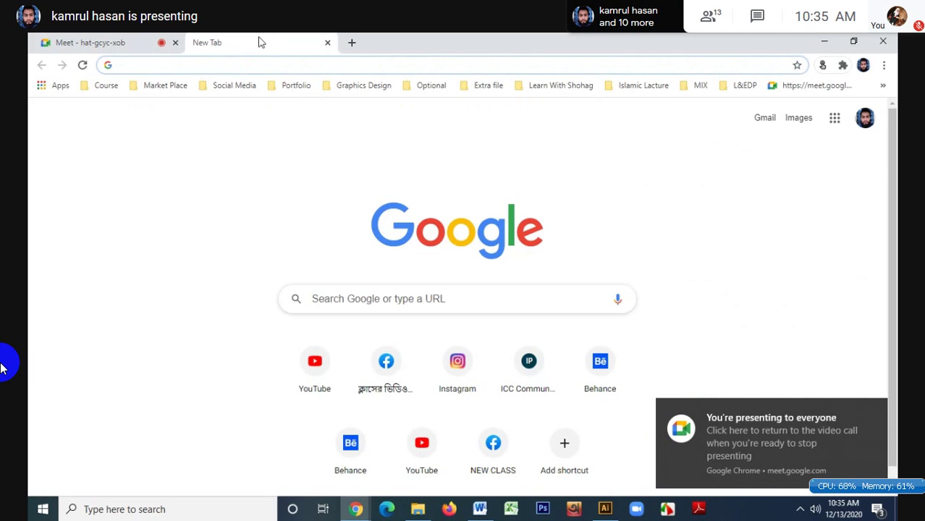
click(116, 39)
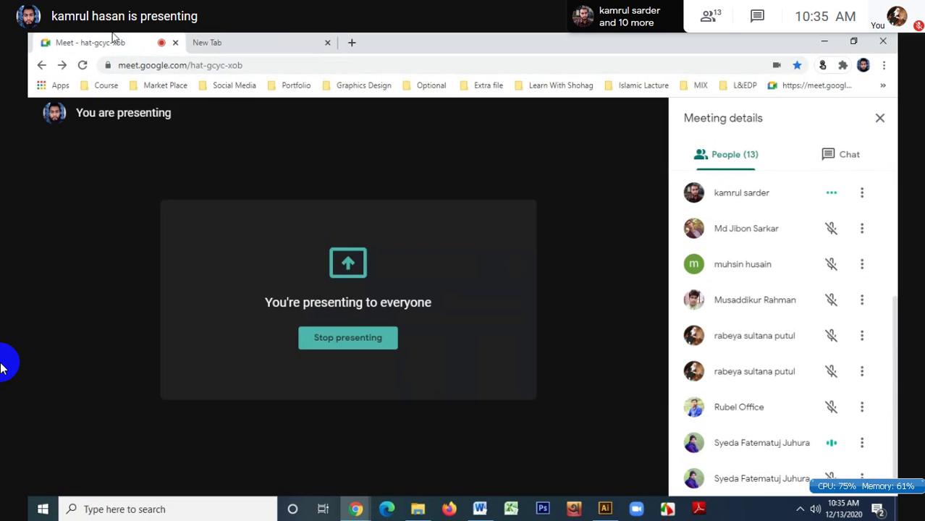
click(218, 37)
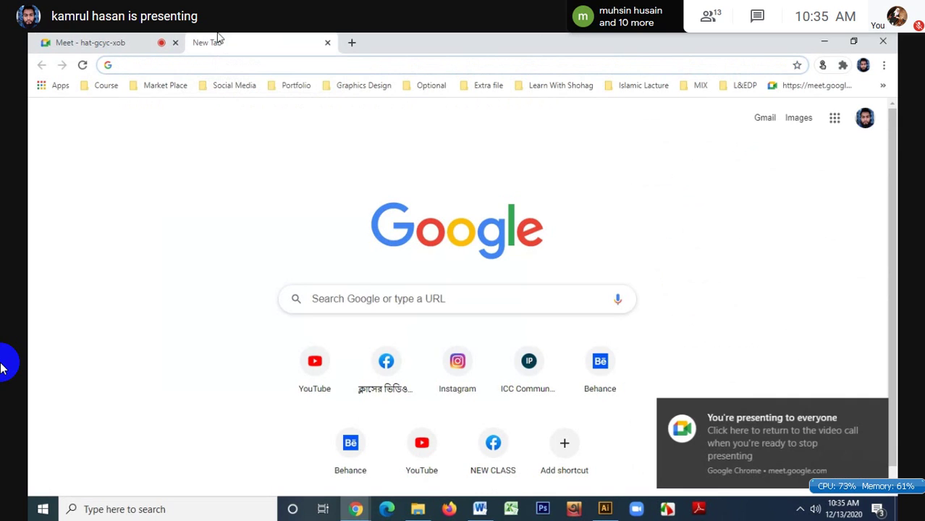
click(102, 42)
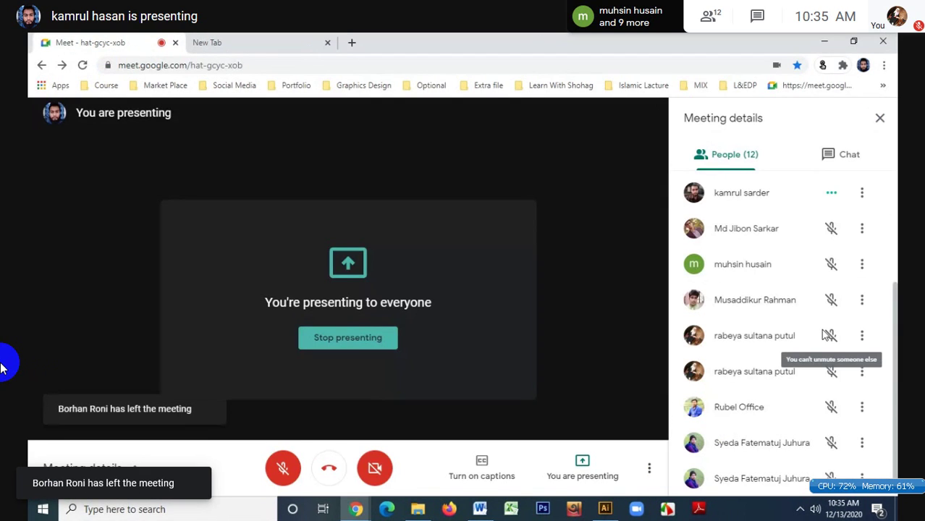
scroll(825, 335, up, 3)
scroll(823, 335, down, 3)
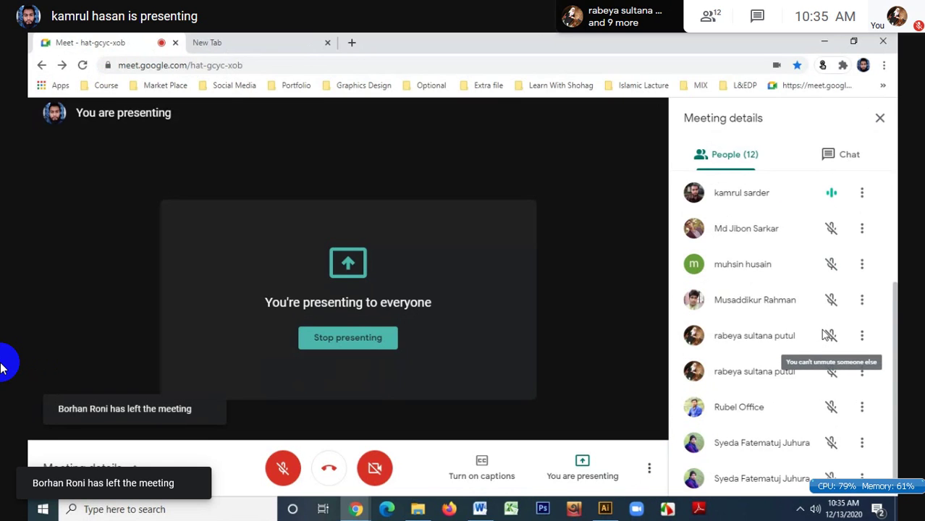
scroll(822, 334, up, 3)
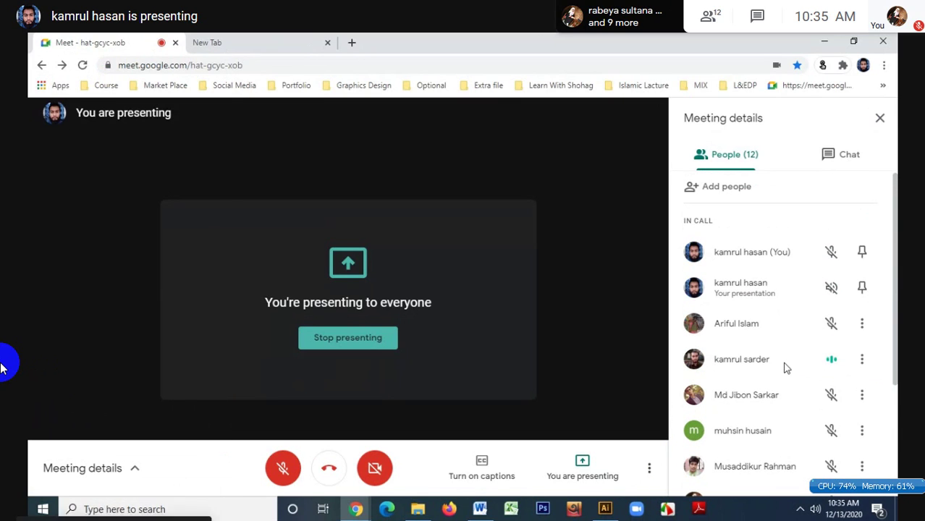